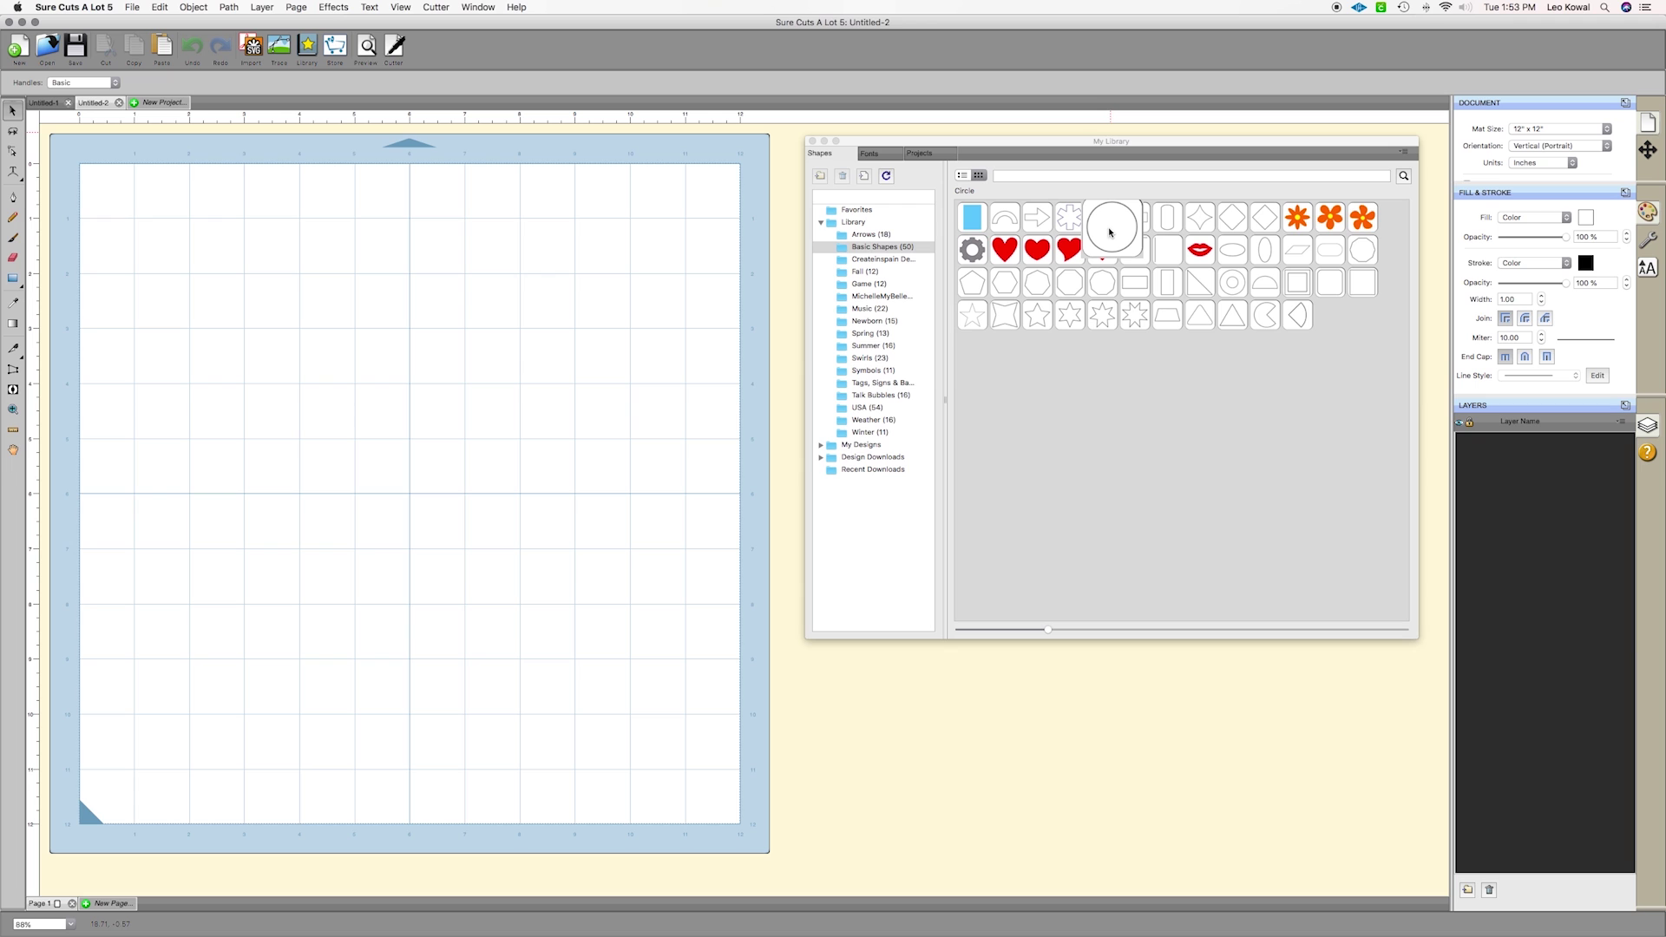
Add a circle from the Basic Shapes library to the mat, and toggle the library window off and back on
double_click(1109, 231)
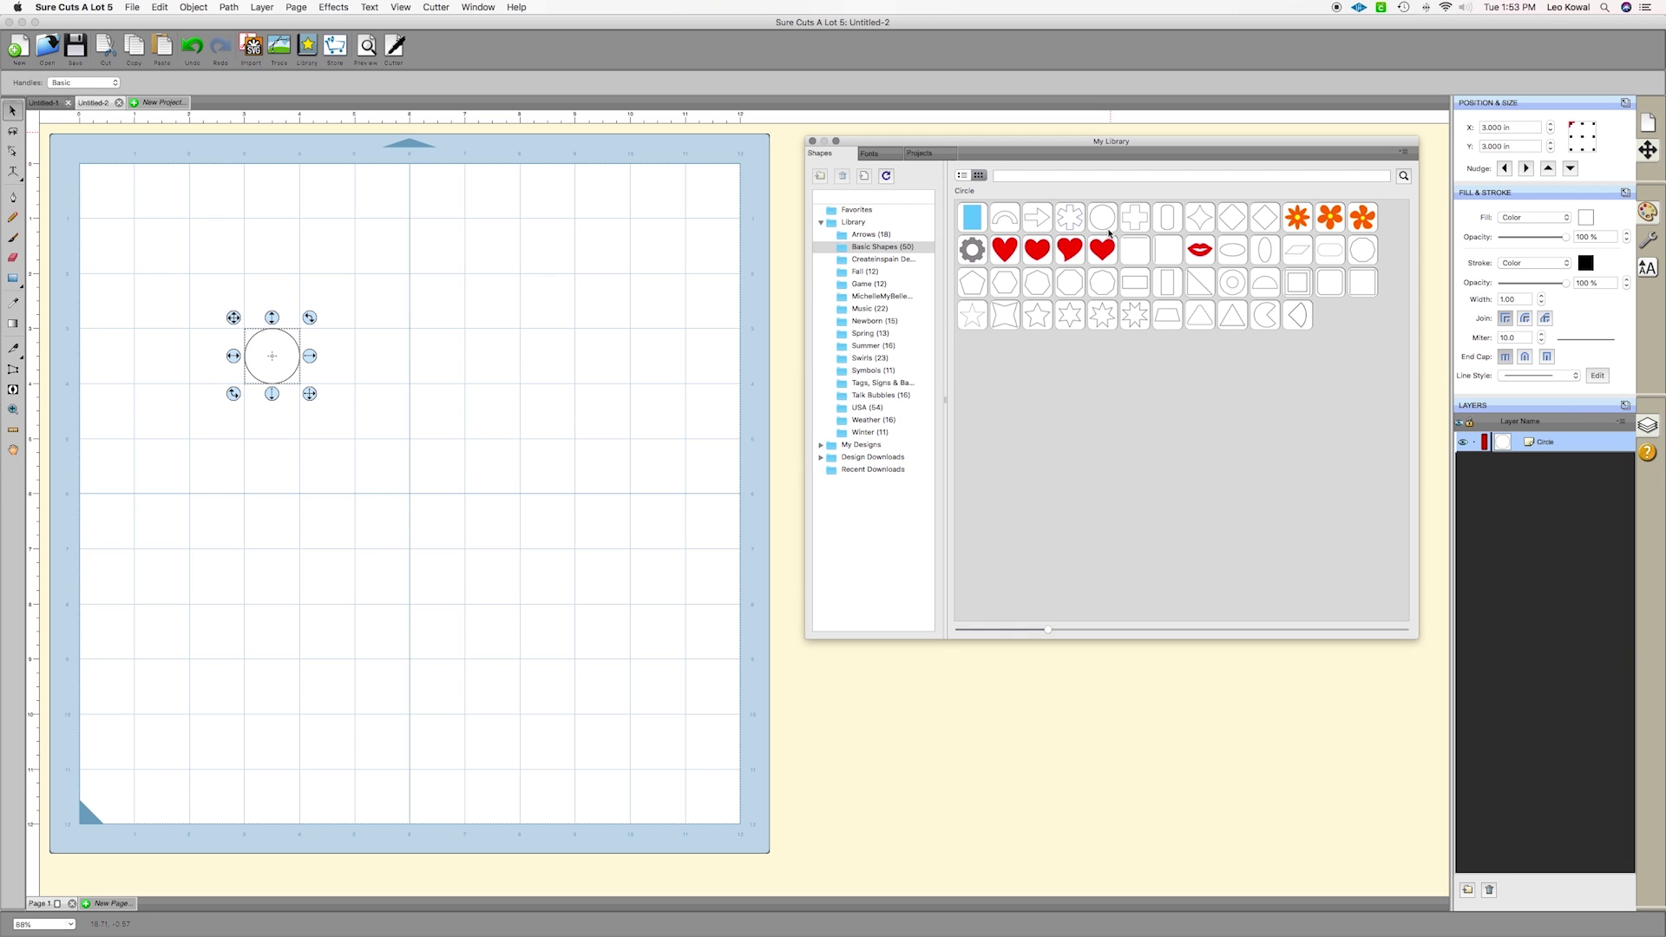
click(466, 7)
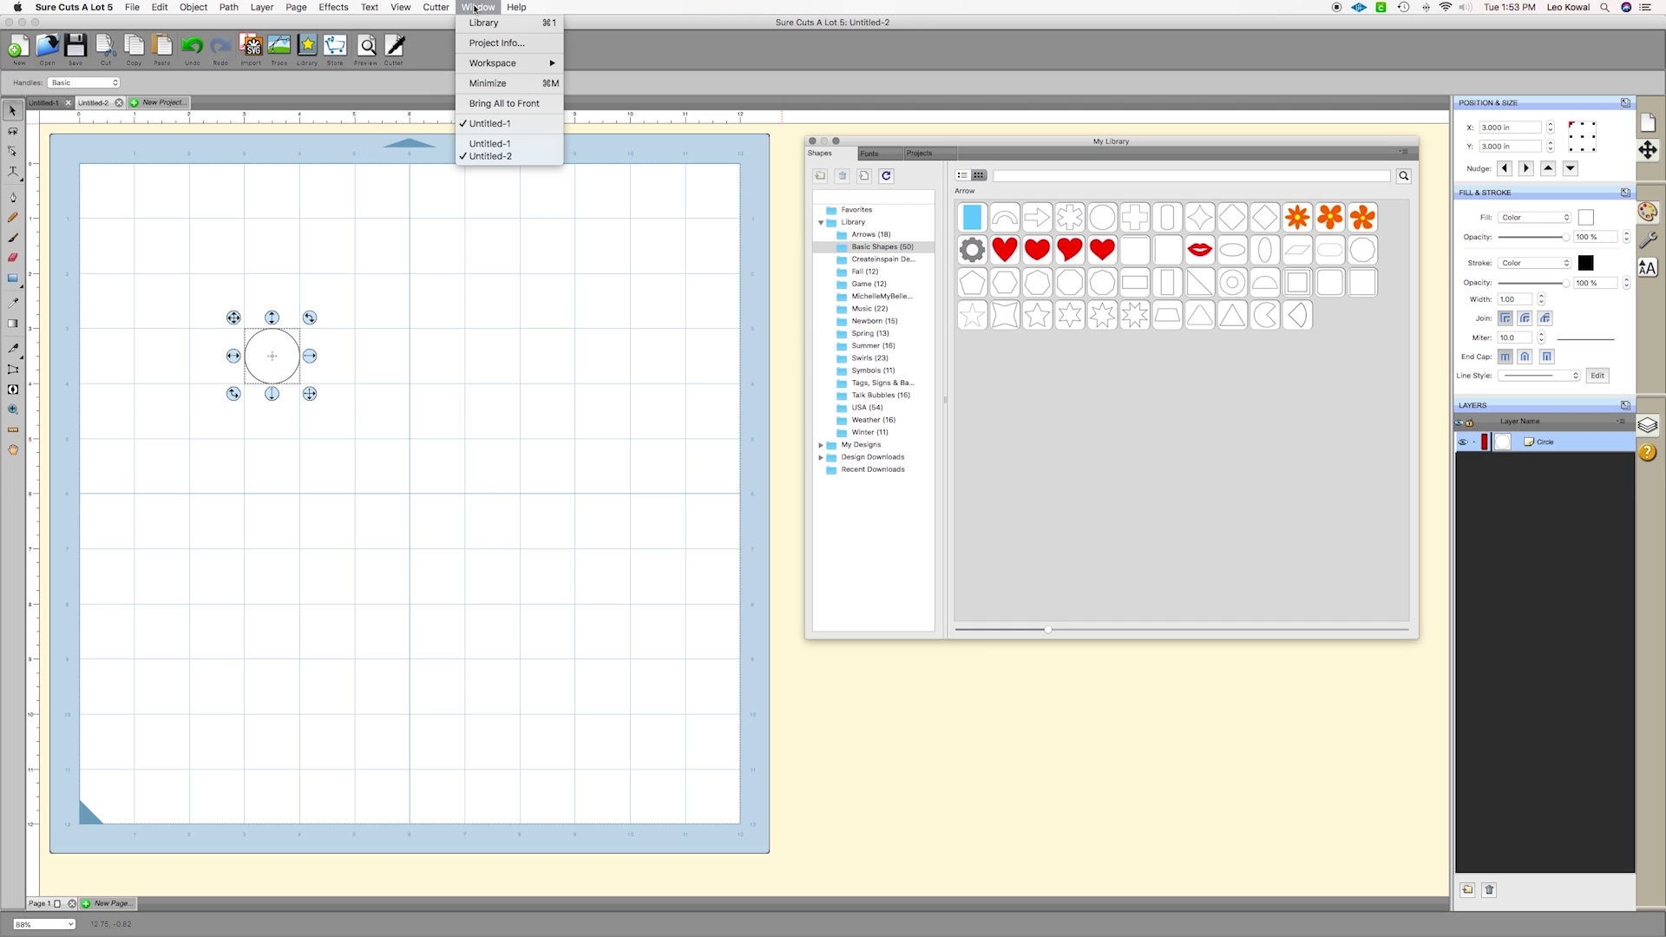
click(481, 23)
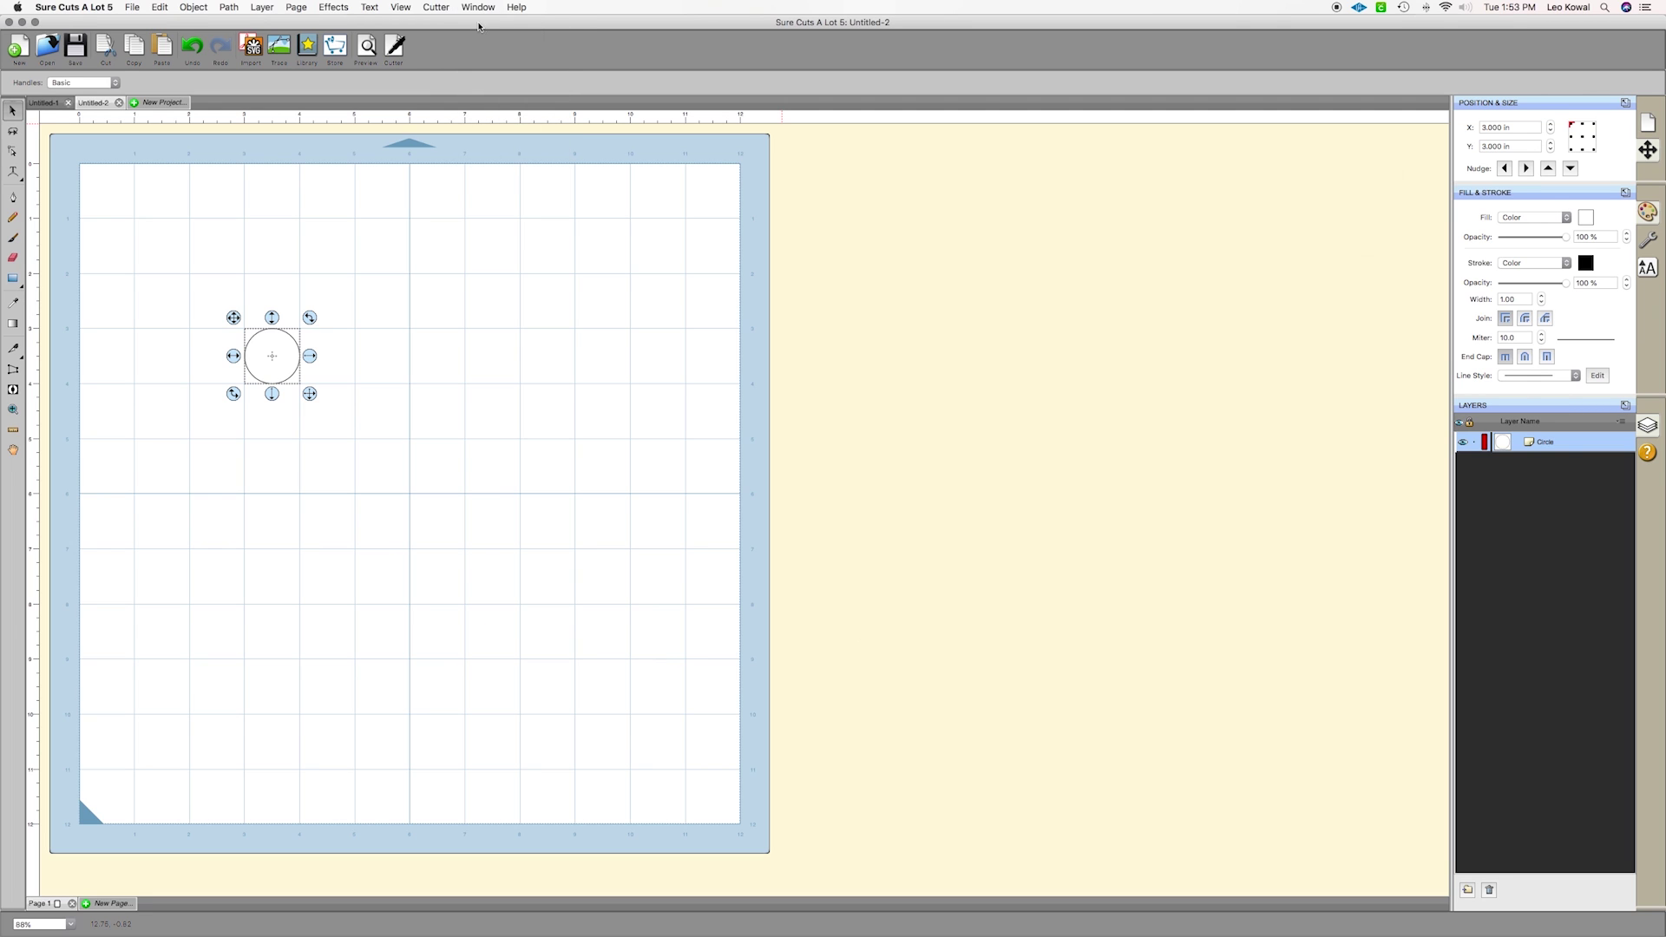
click(475, 7)
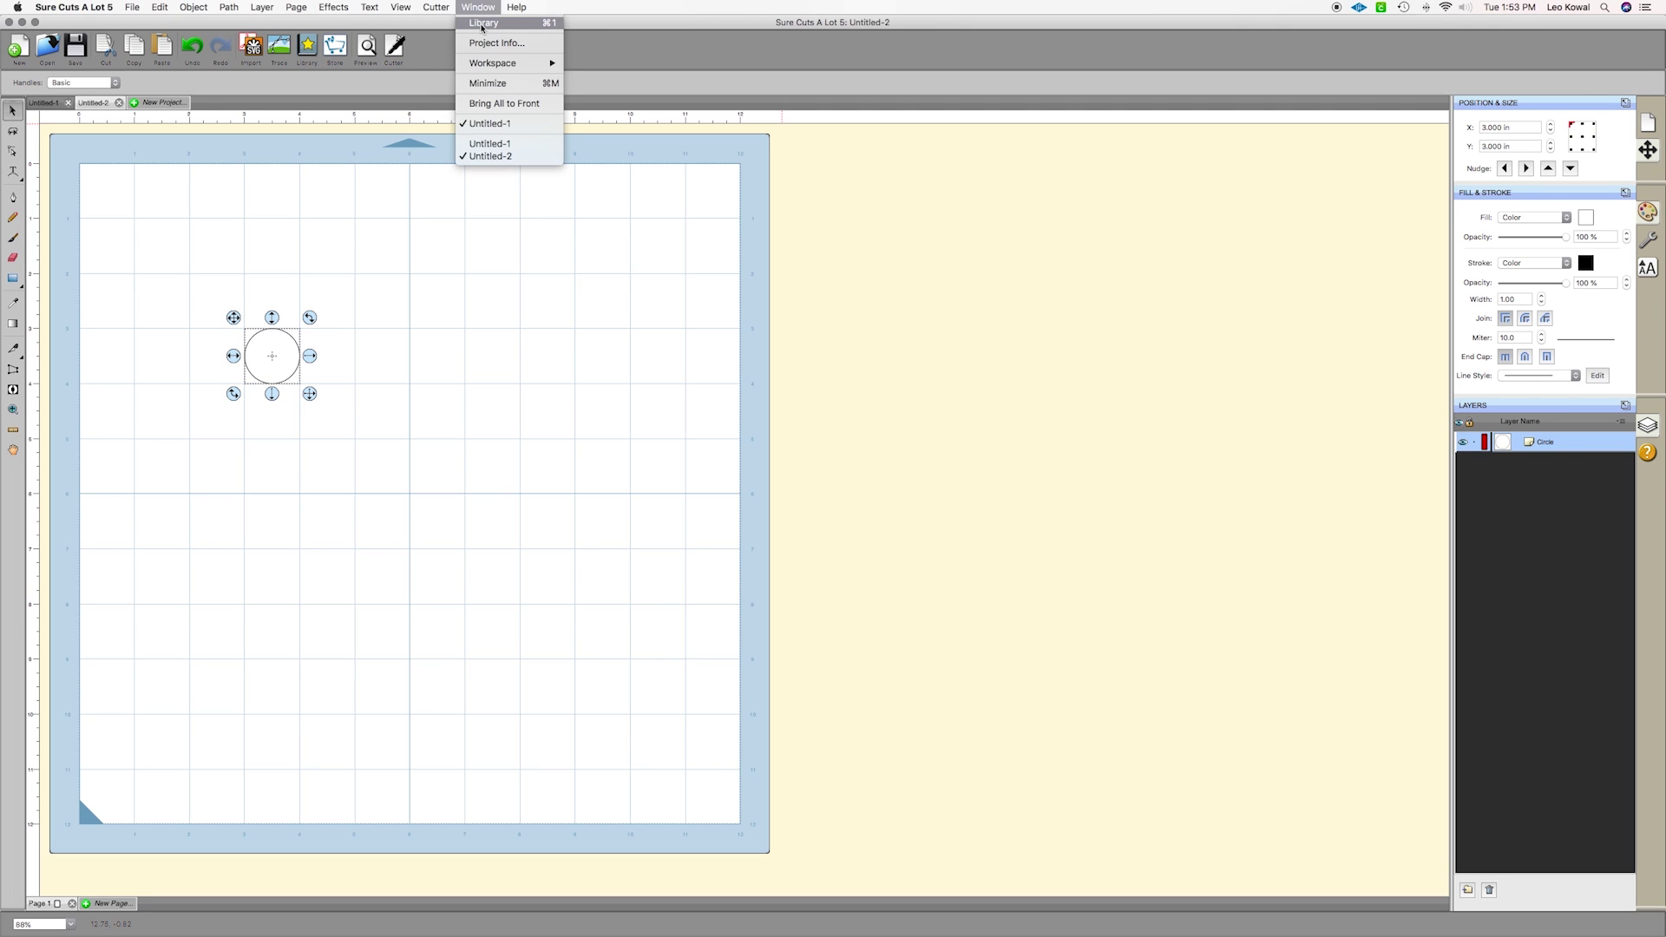
click(481, 23)
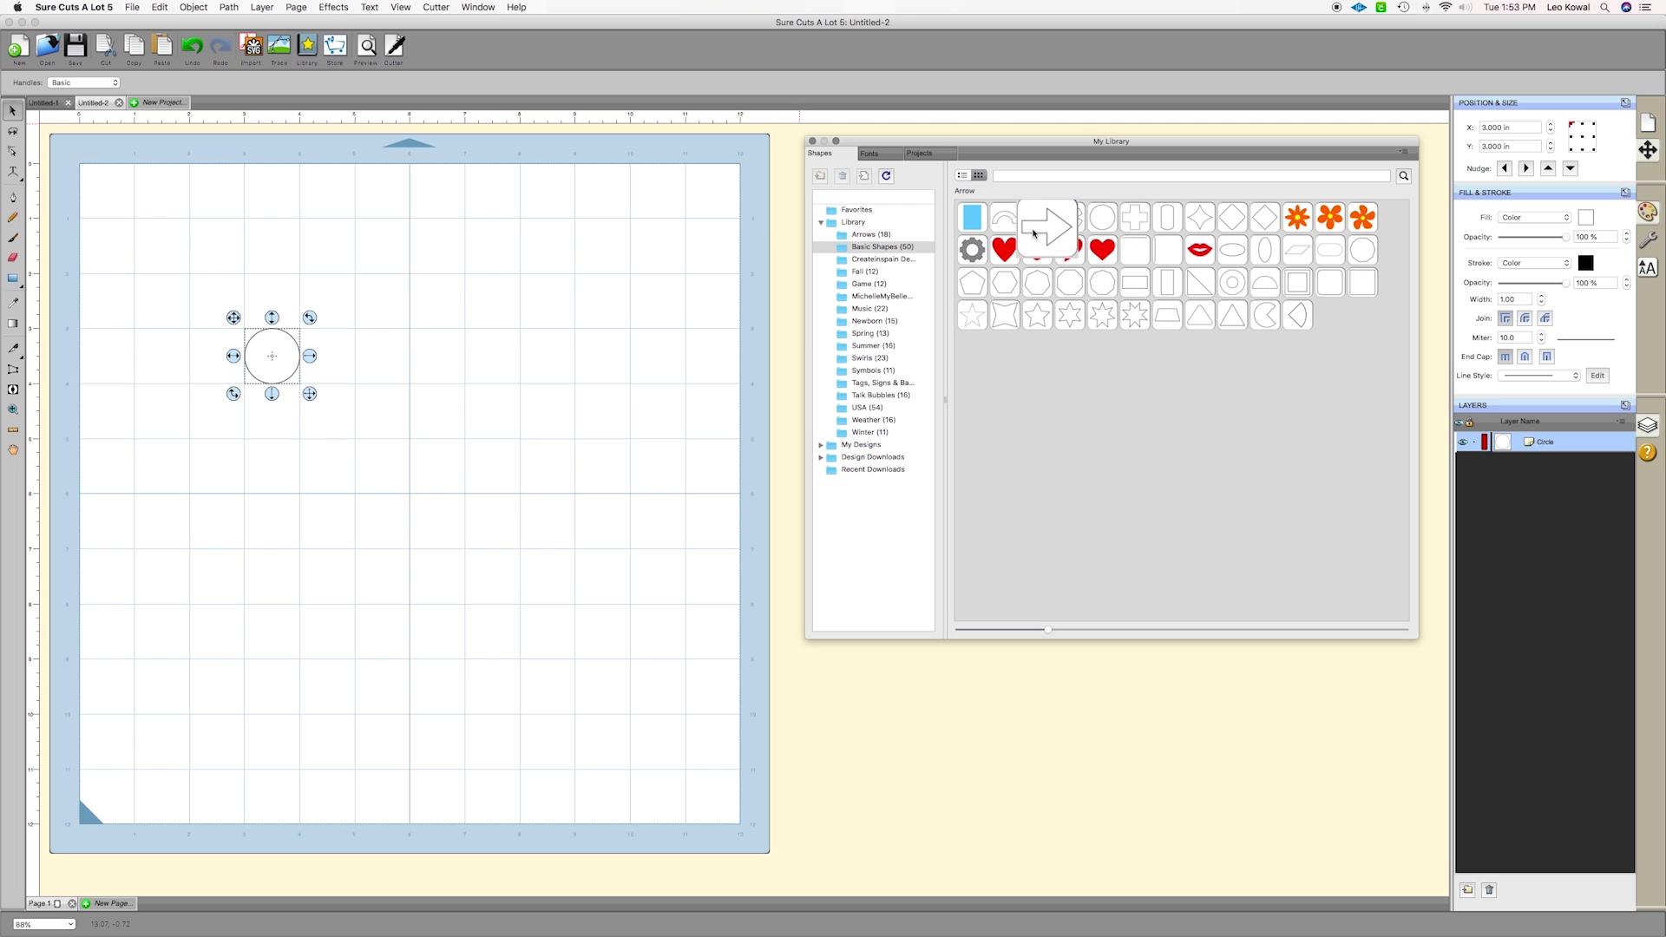
Detach the Position & Size settings beside the mat and move the circle to about X 6.97 in, Y 1.93 in
drag(281, 350, 438, 349)
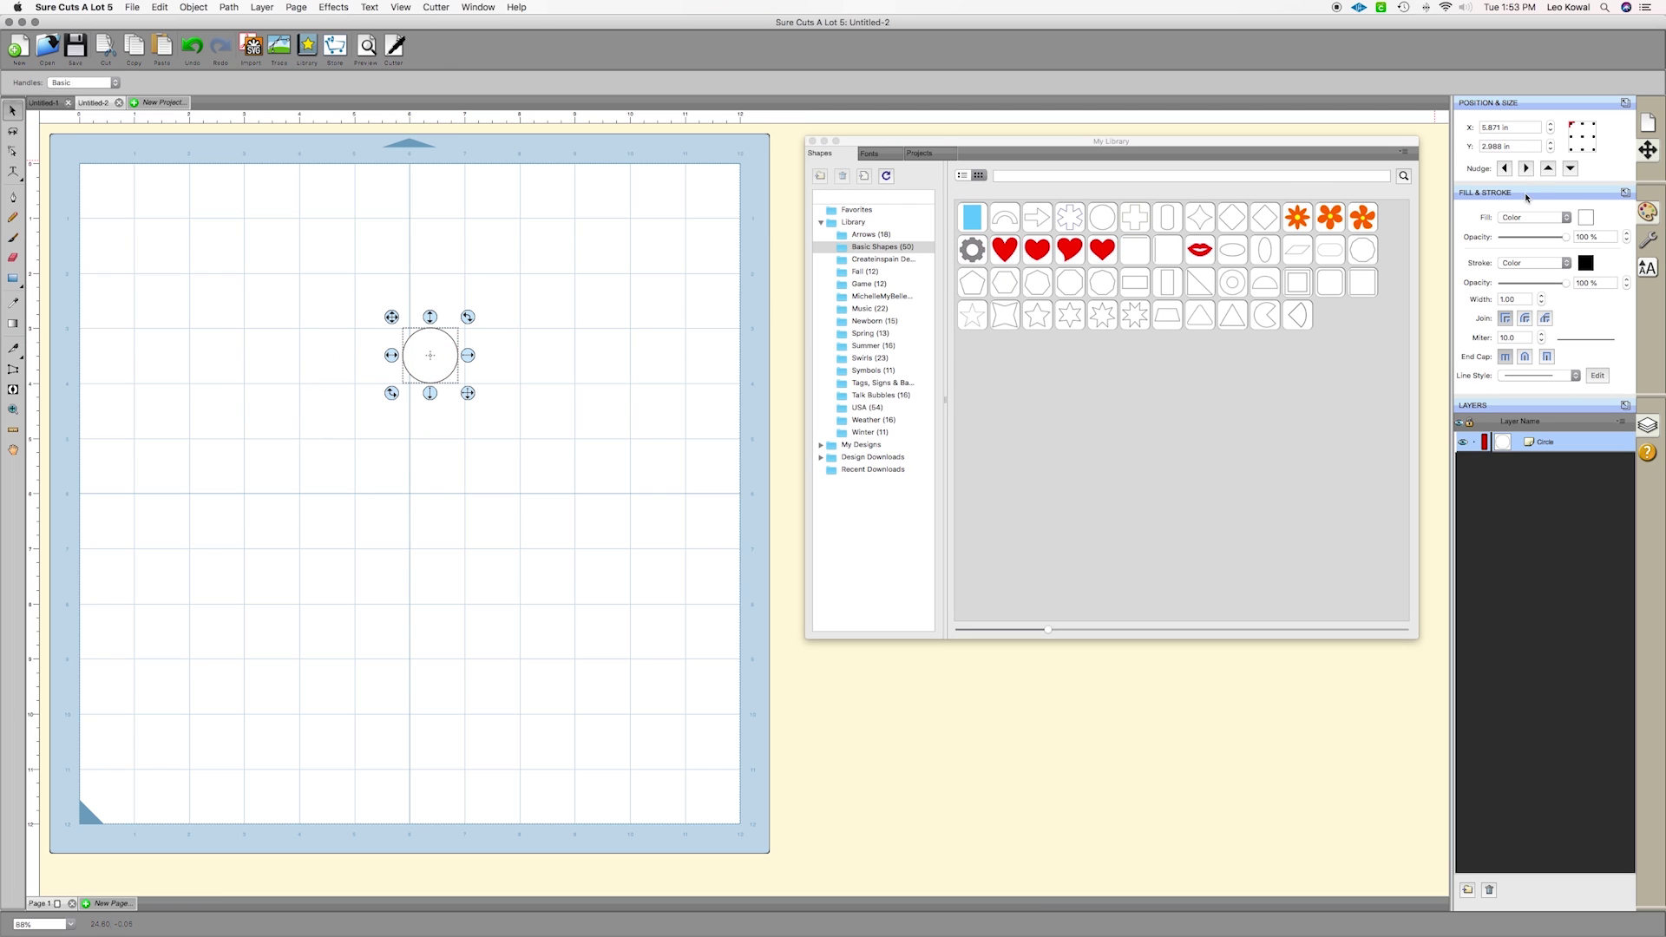
click(1645, 185)
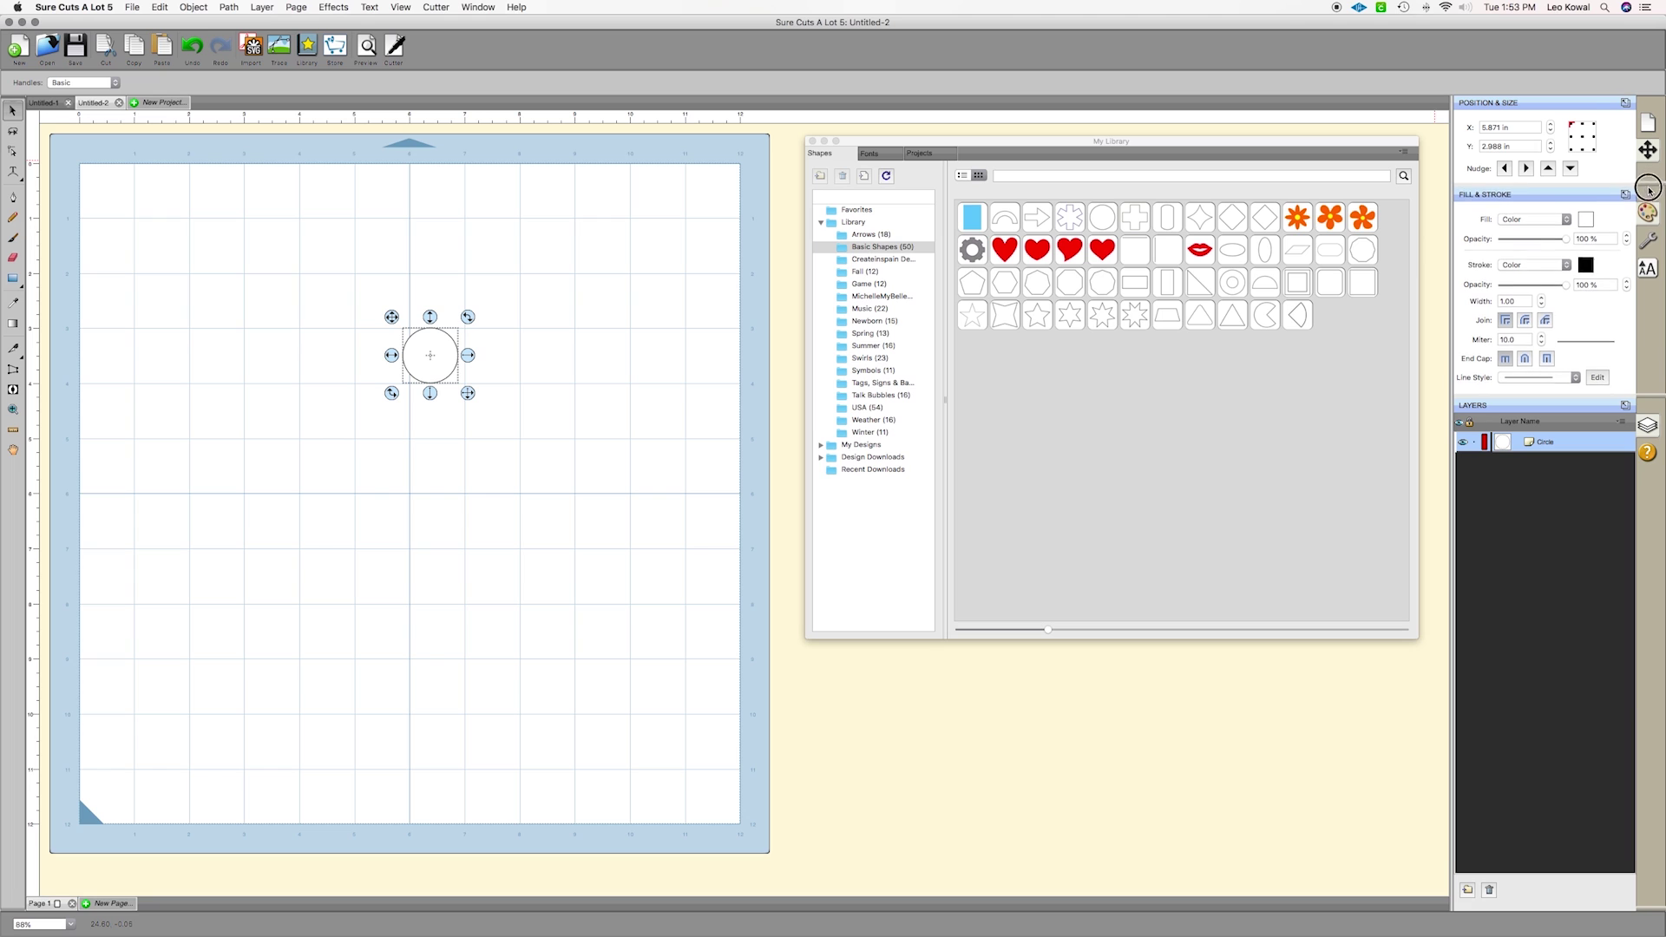
click(1649, 311)
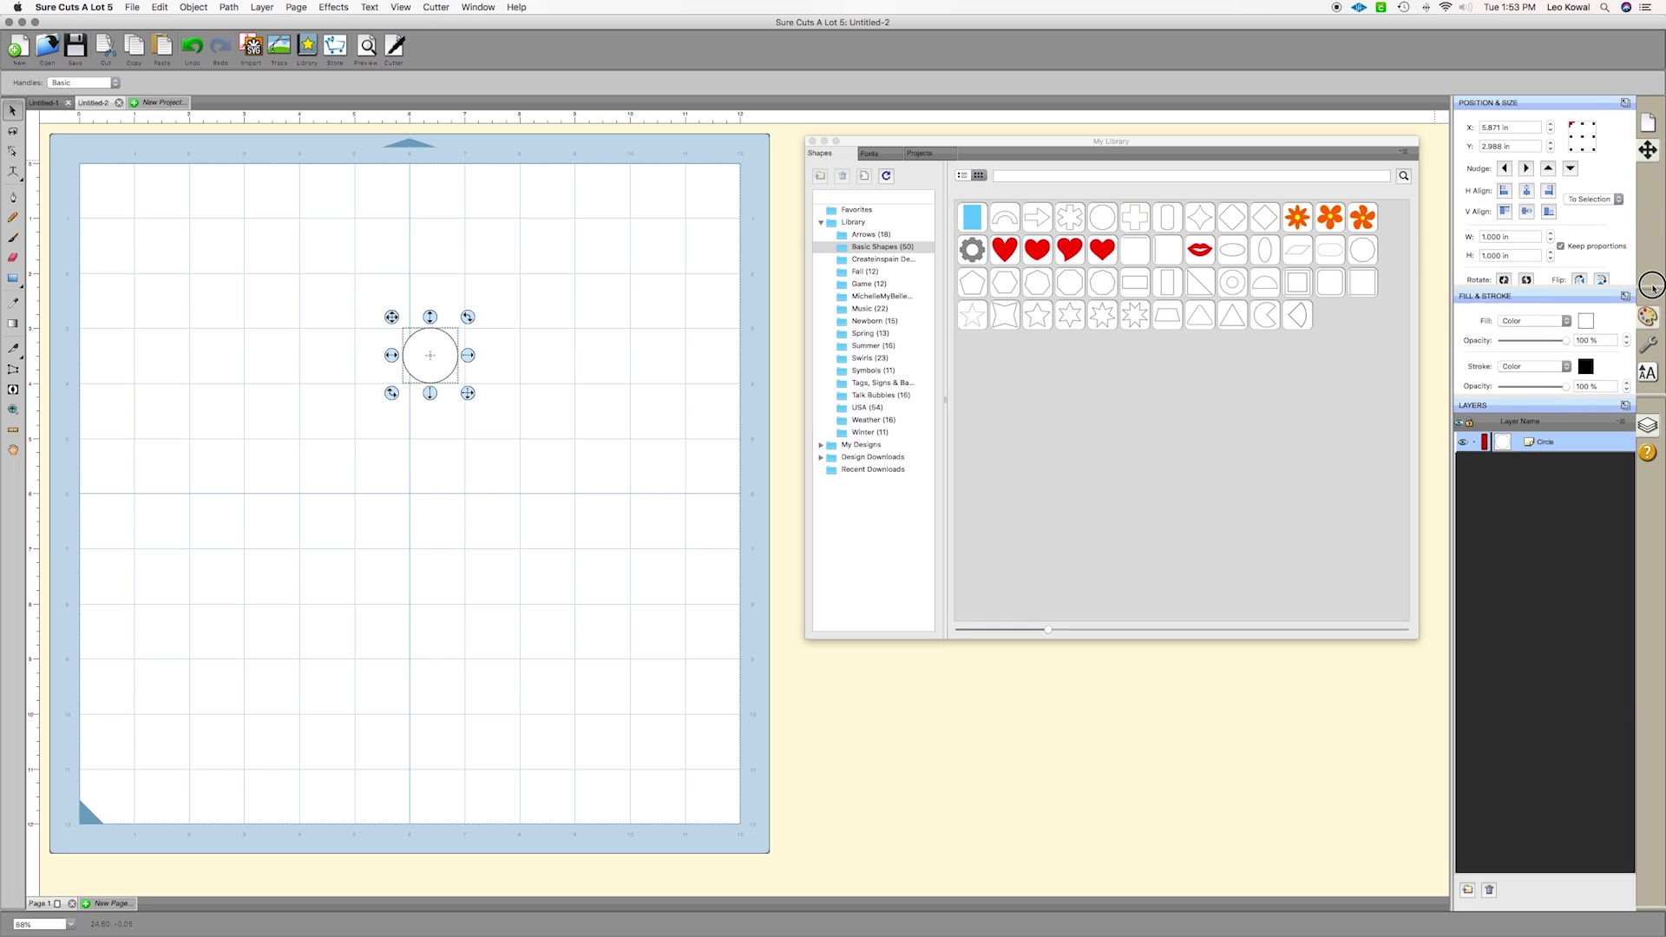
drag(453, 351, 538, 281)
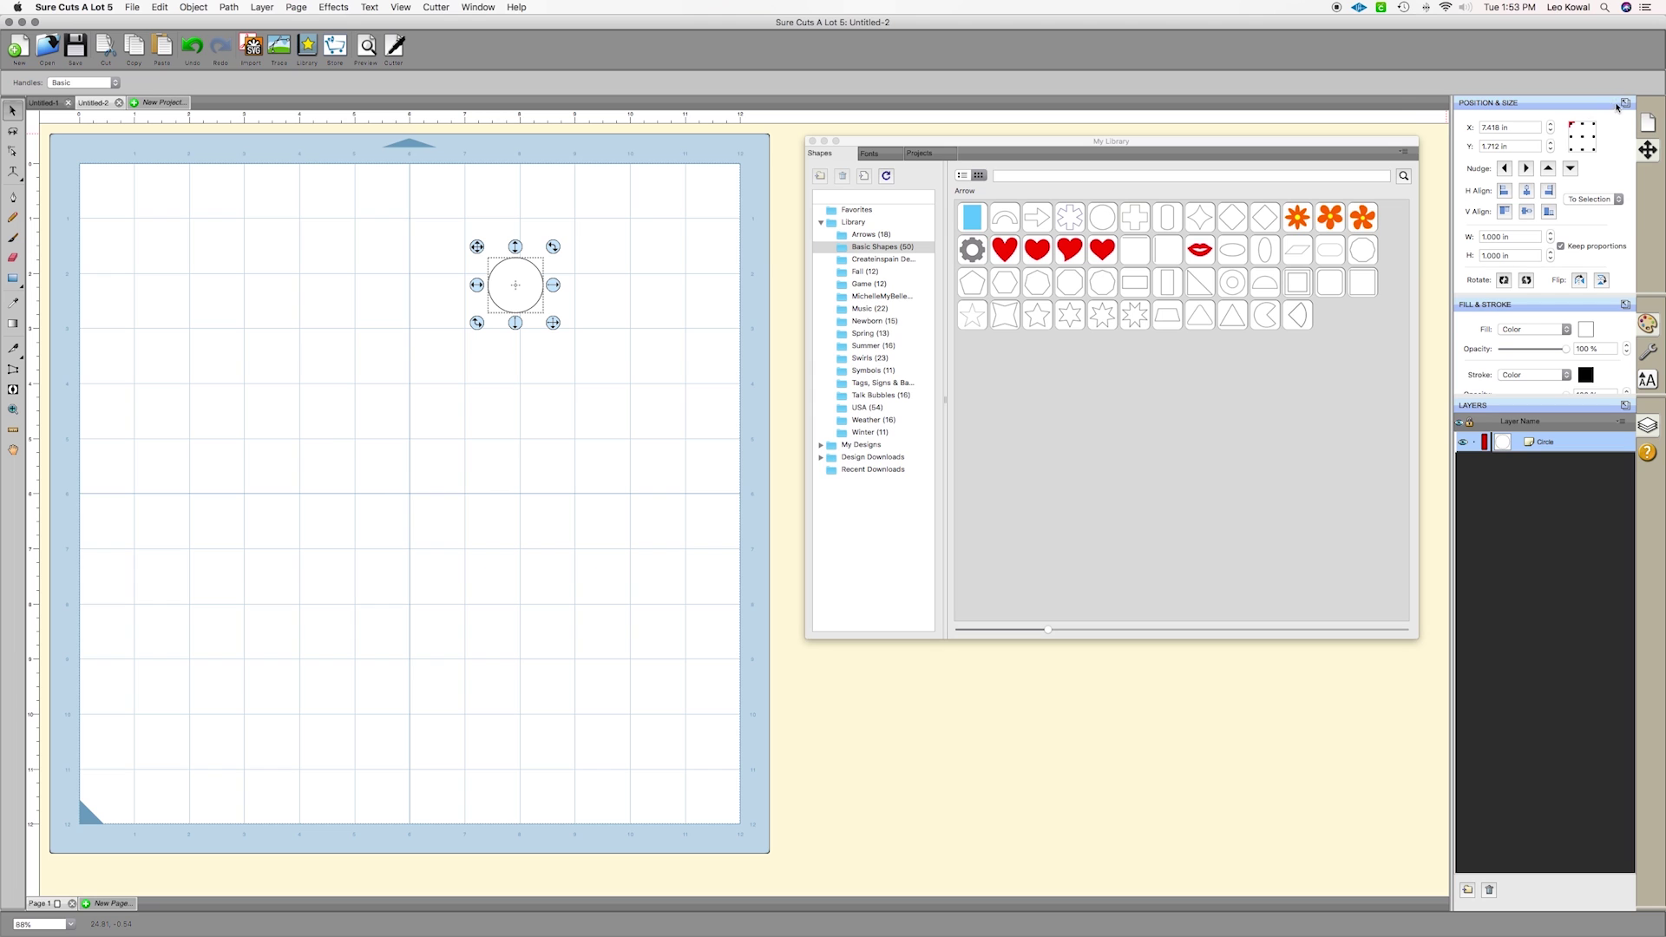
click(1624, 102)
drag(868, 415, 731, 156)
drag(527, 299, 507, 308)
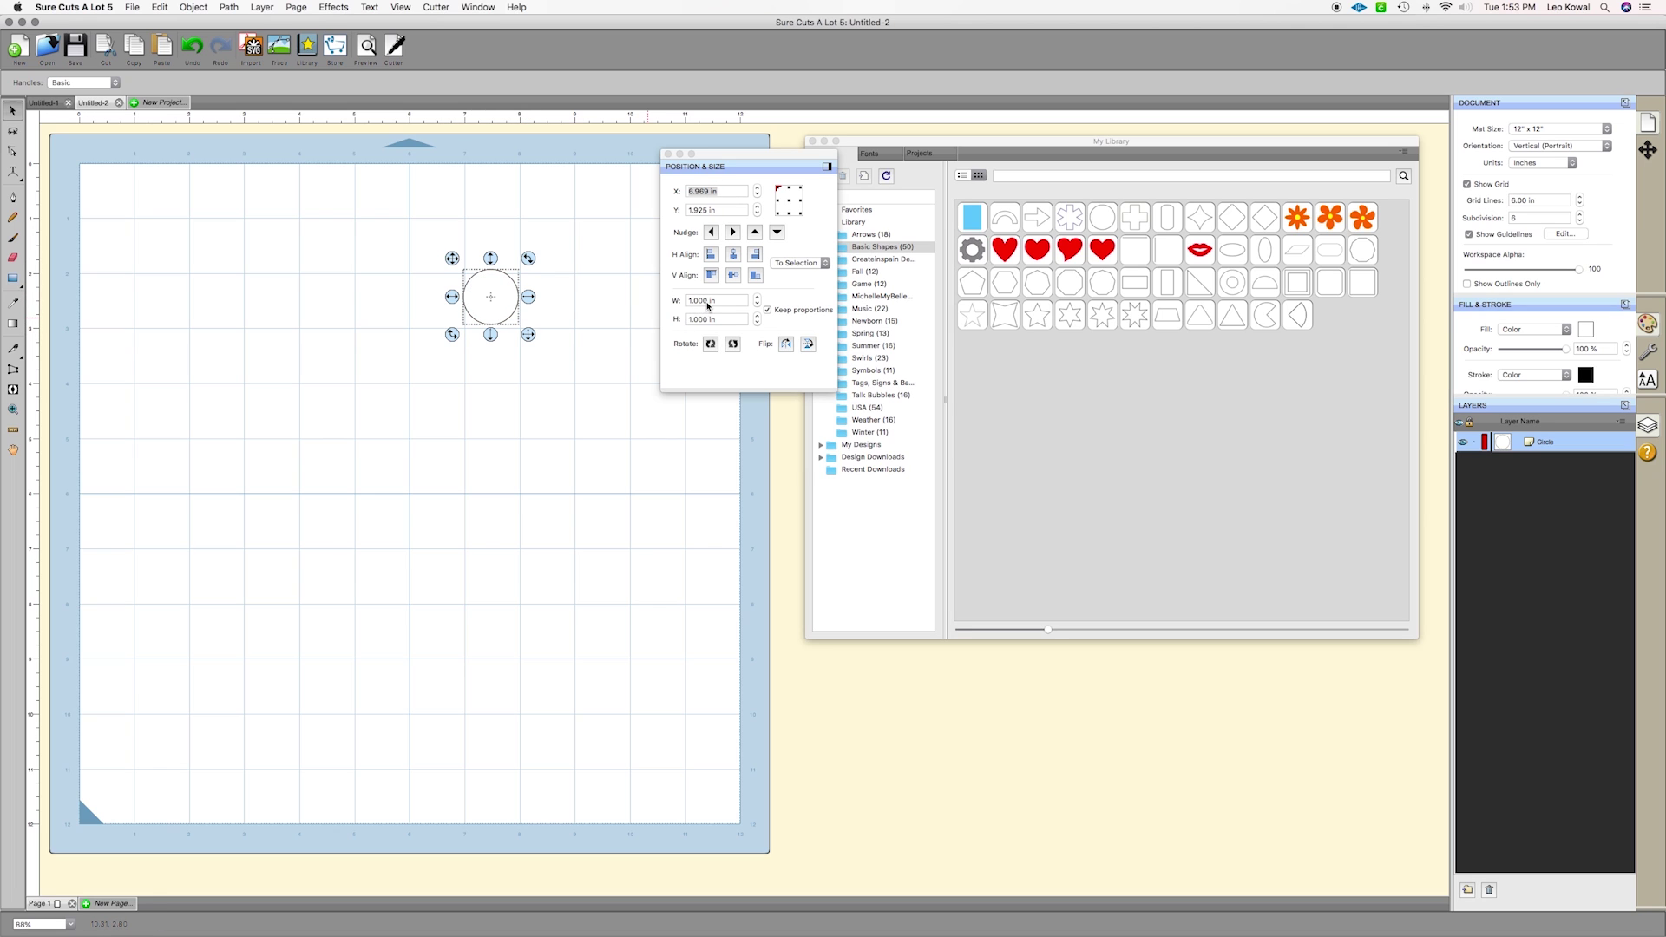
Set the circle's width to 3.75 in with proportions kept, and move it to about X 5.19 in, Y 2.14 in
double_click(701, 301)
text(3.75)
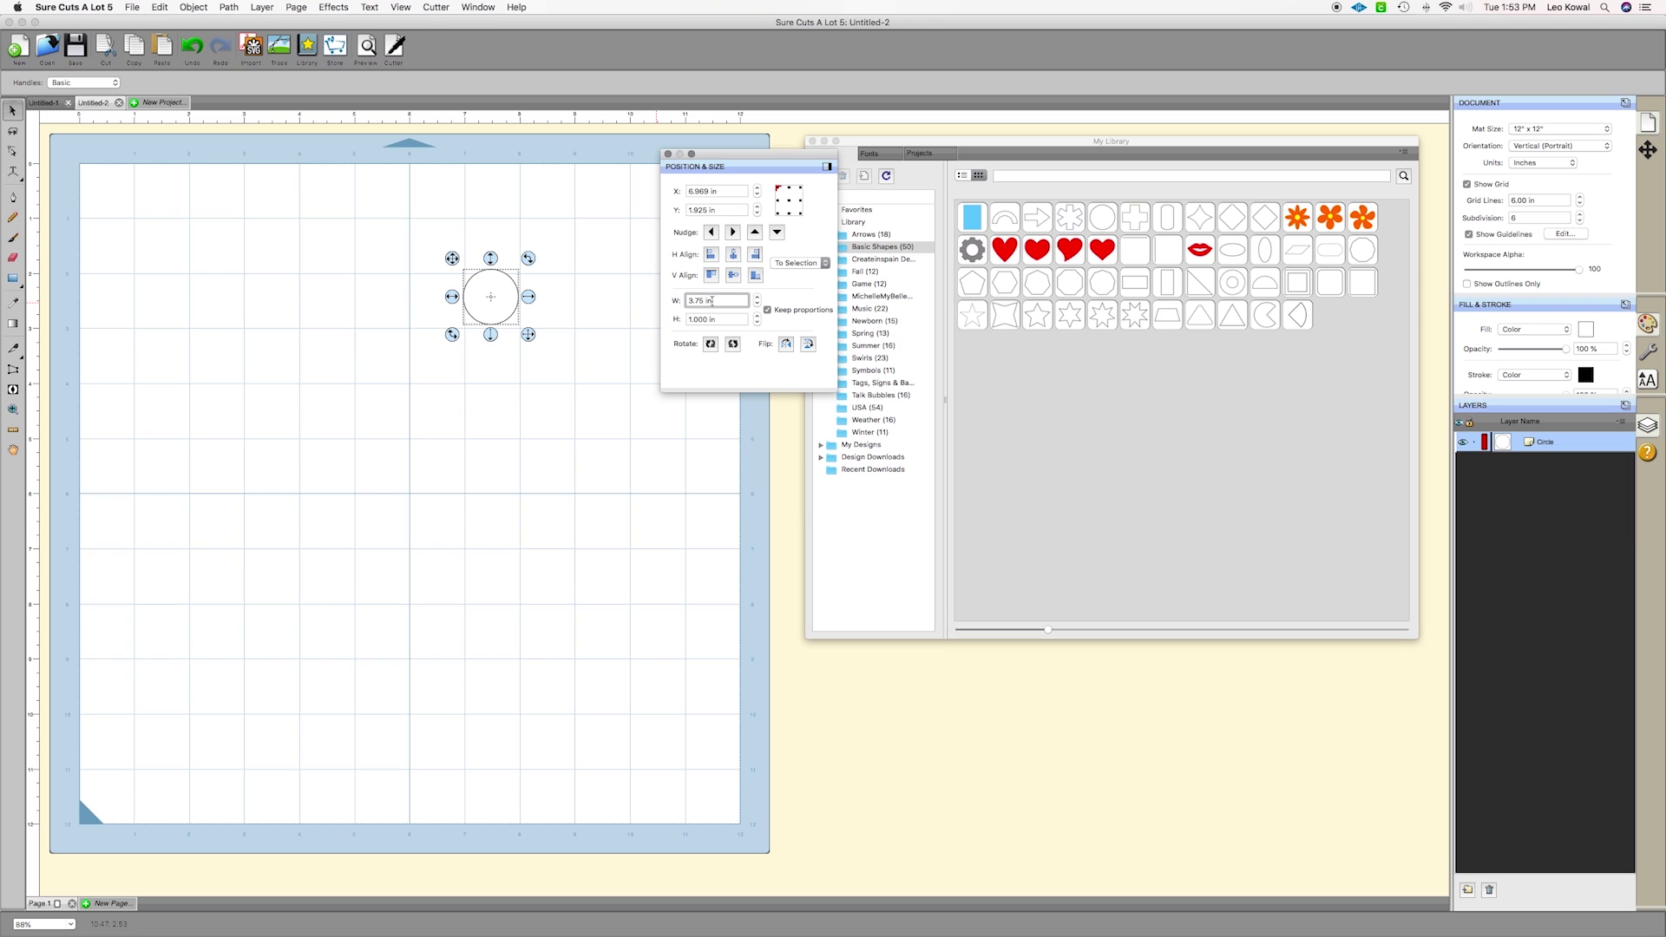
drag(711, 300, 687, 301)
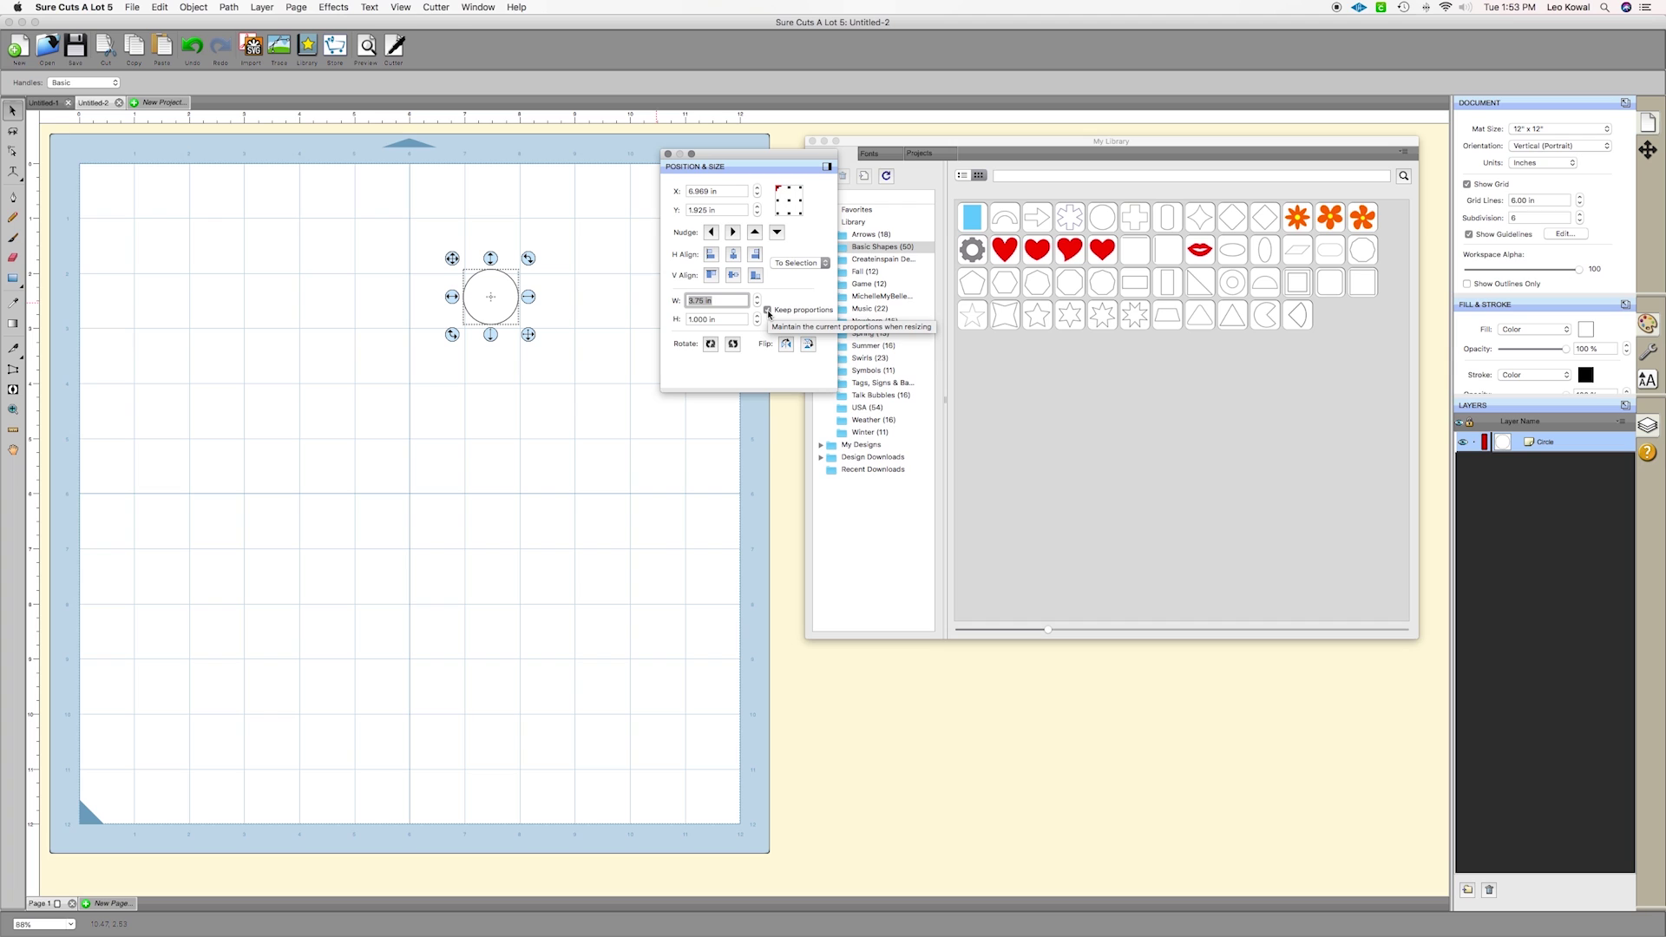
click(726, 301)
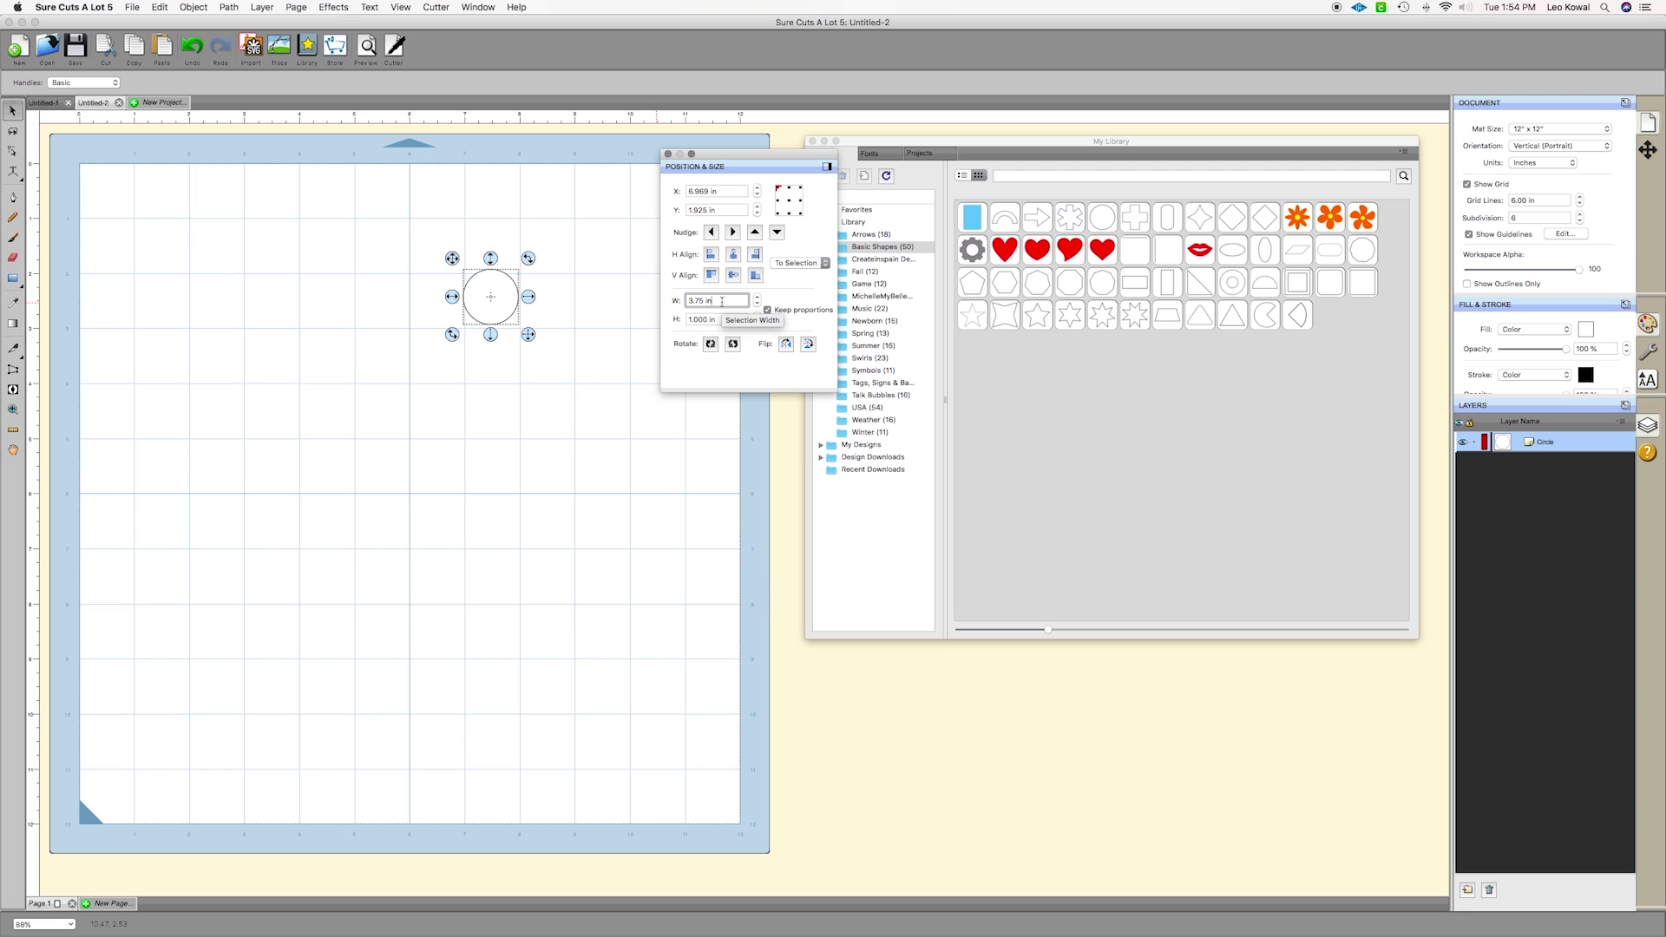
key(Return)
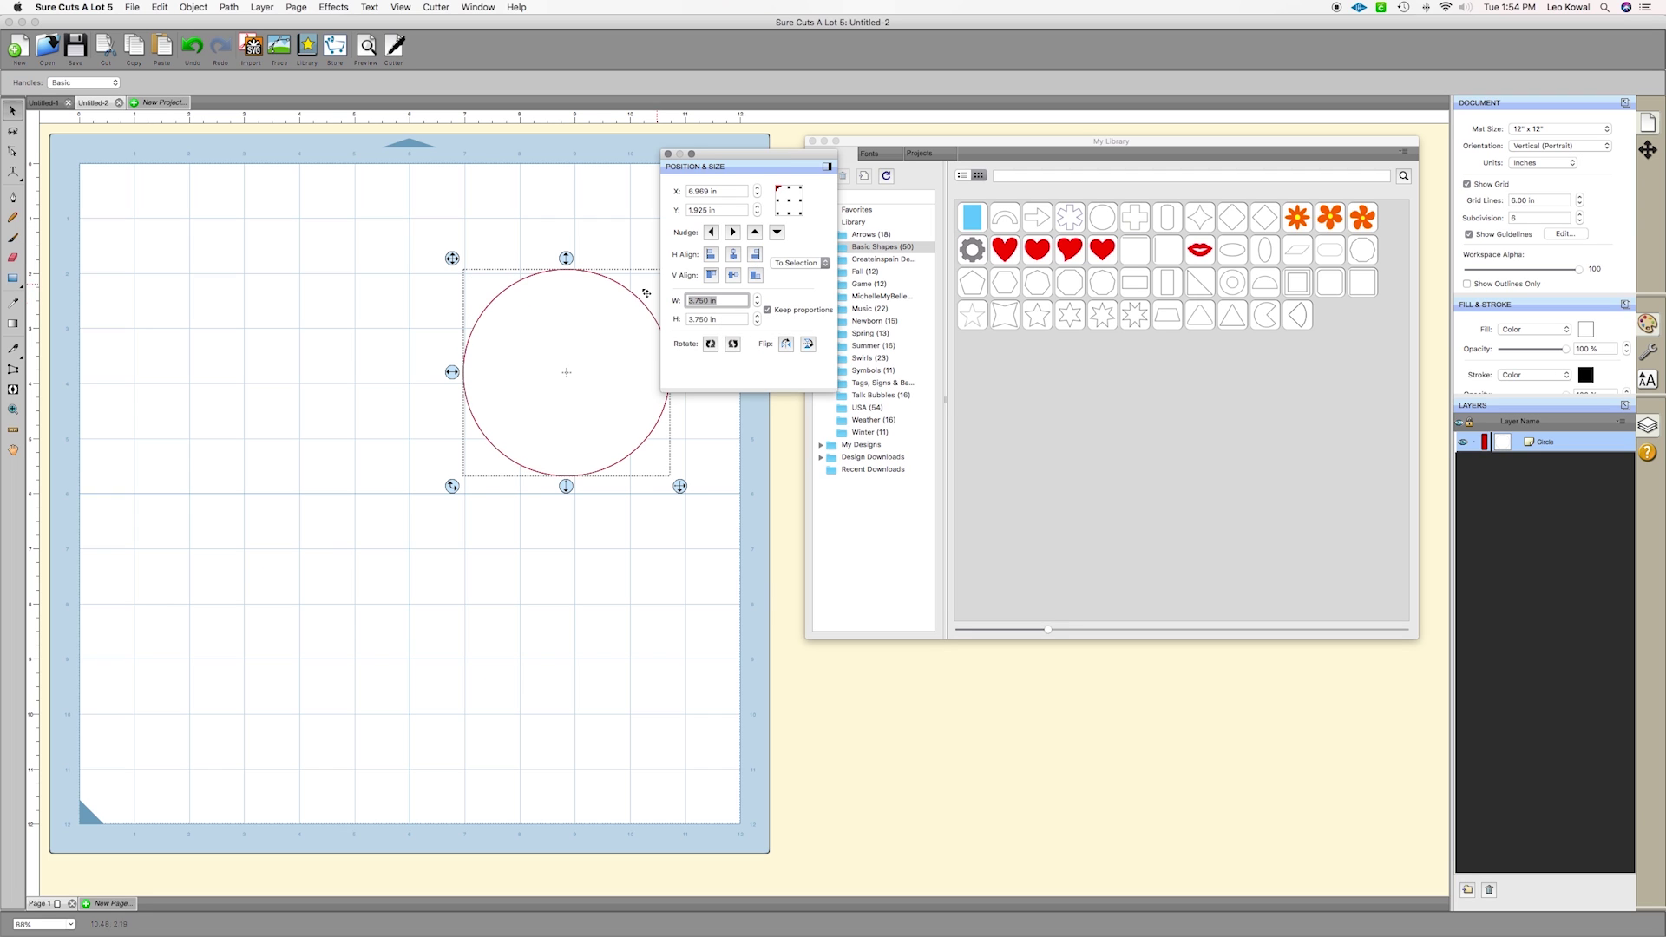
drag(606, 320, 514, 338)
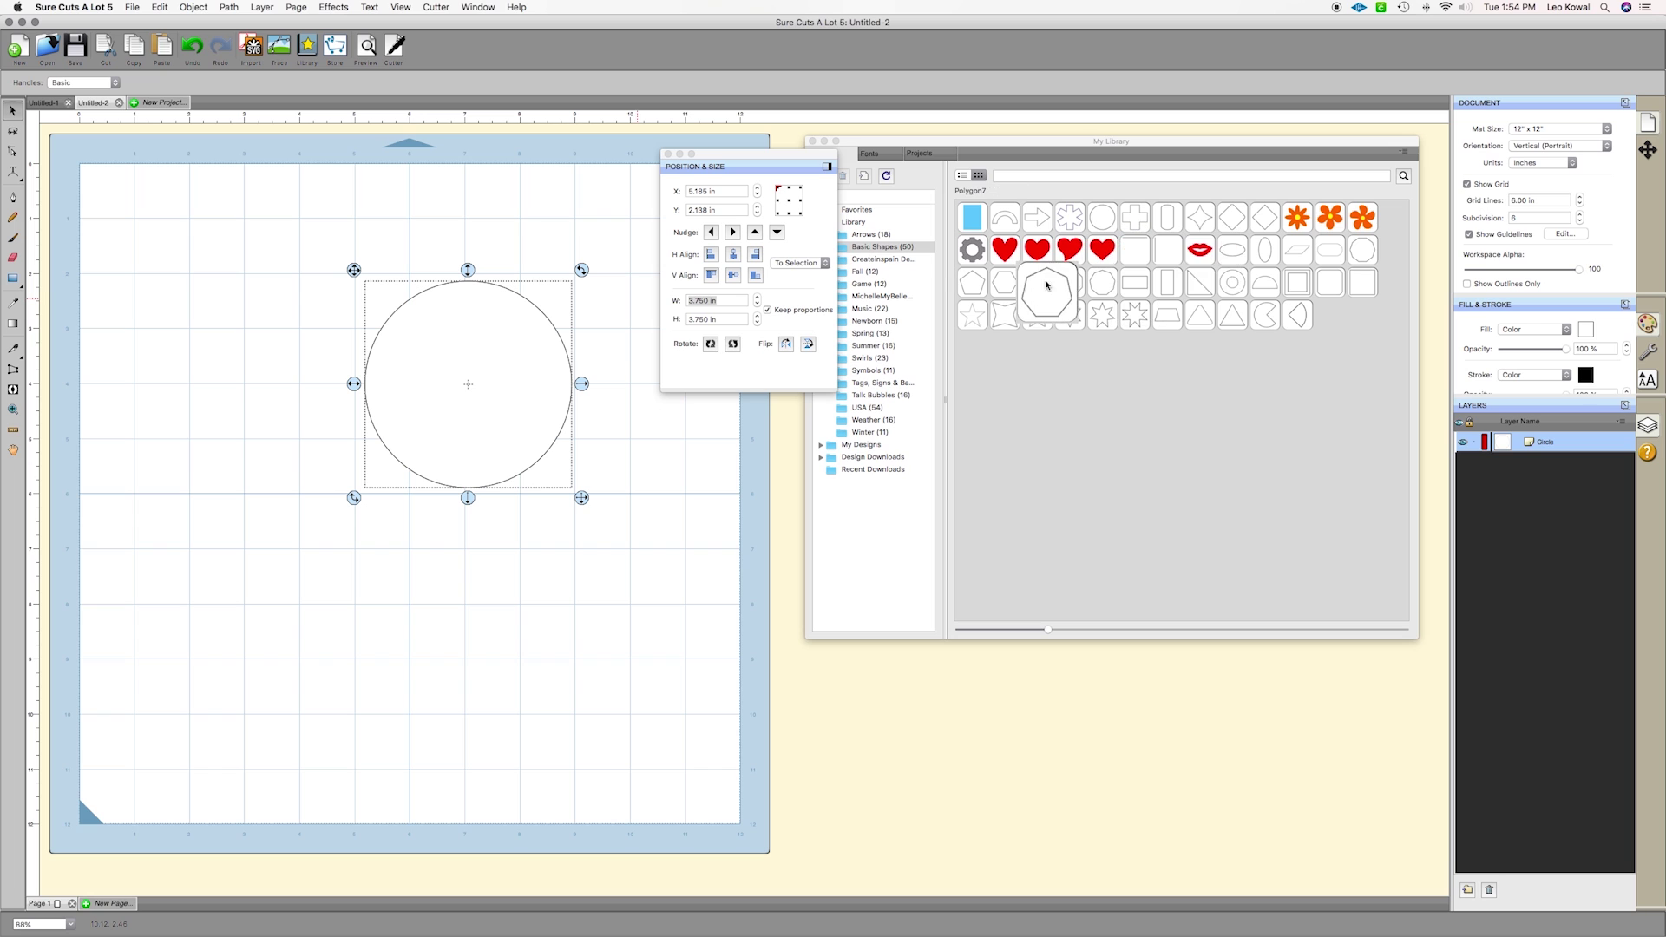
Detach the Fill & Stroke settings and place them beside the circle, below the Position & Size settings
click(1625, 305)
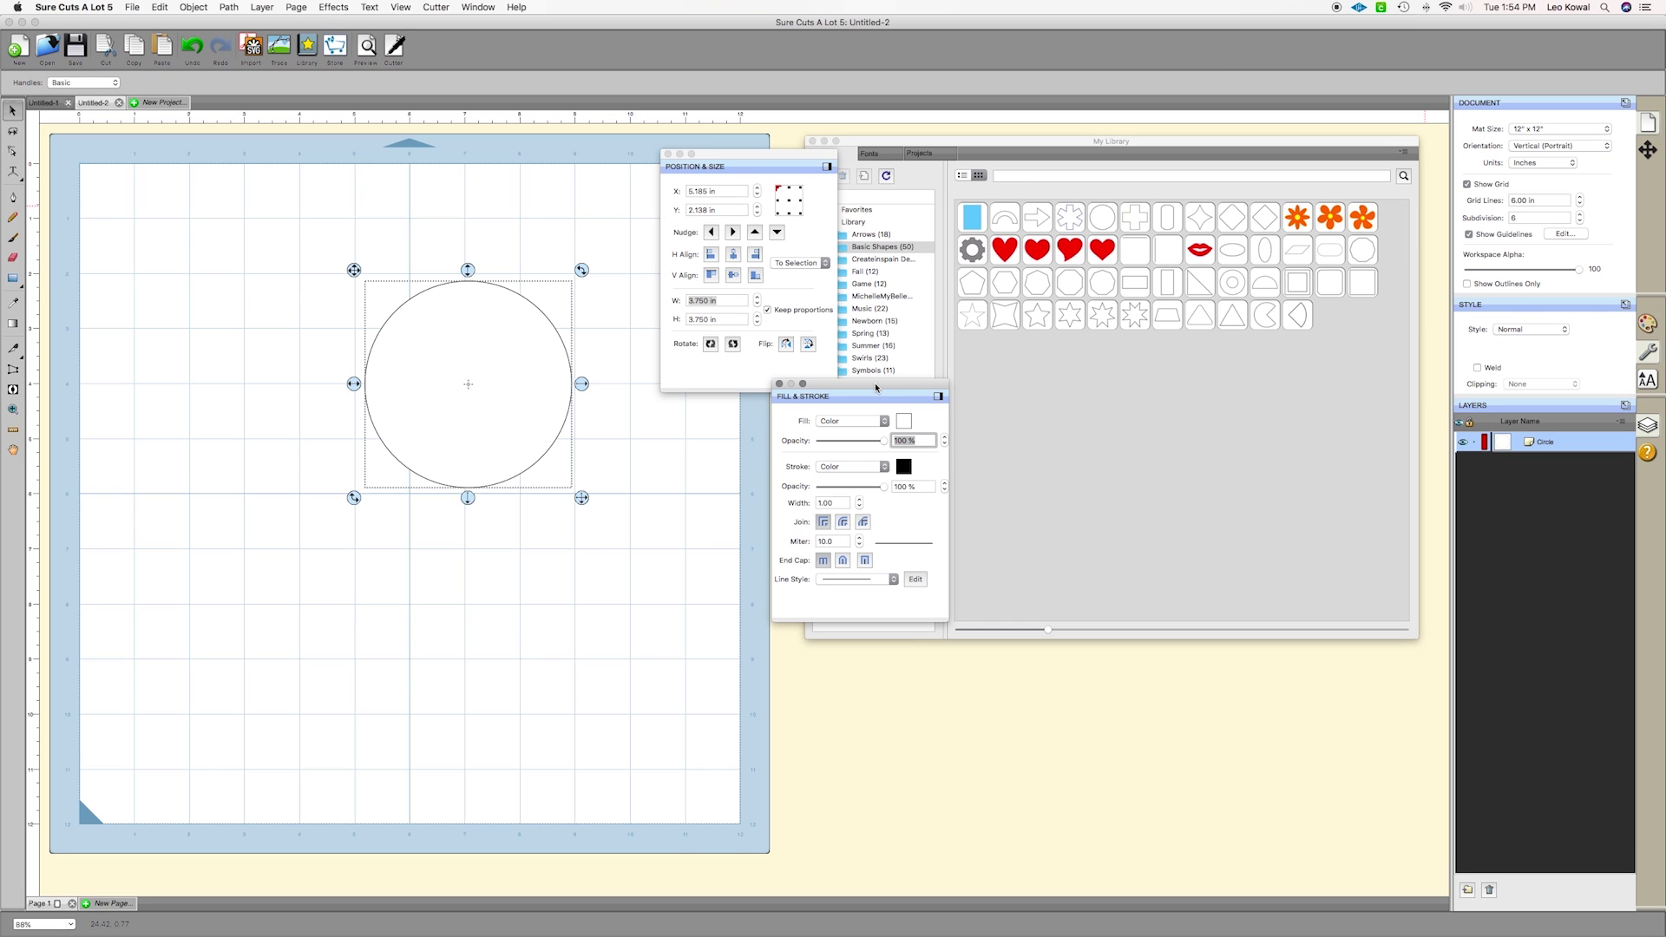
drag(873, 383, 751, 423)
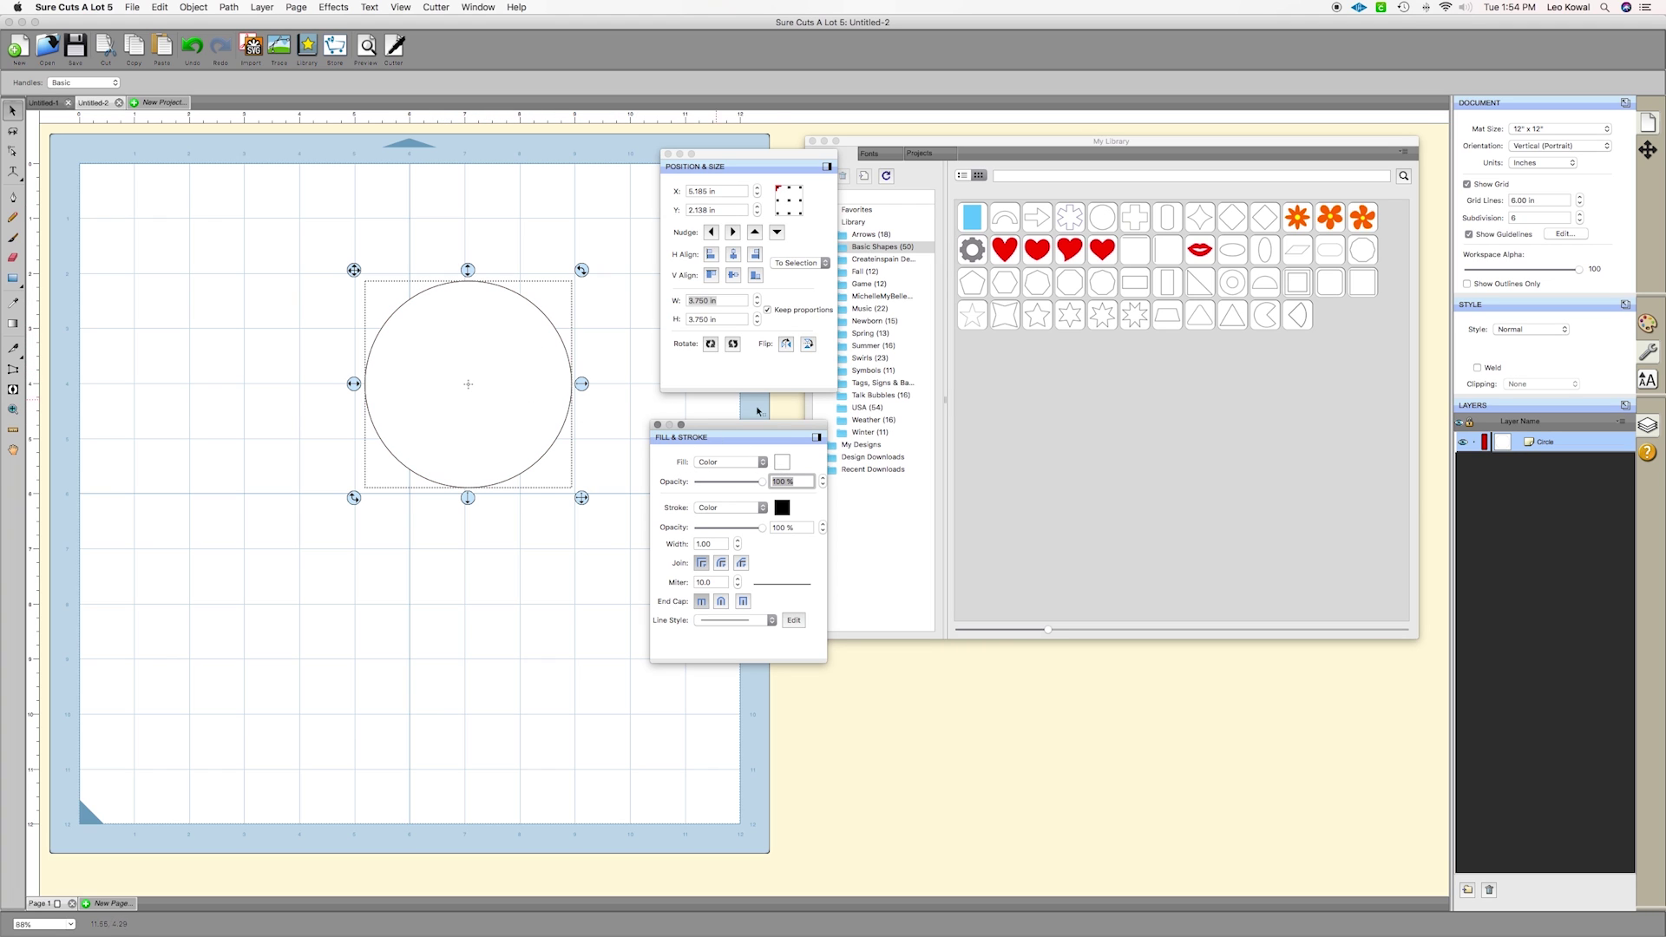
click(780, 464)
click(808, 385)
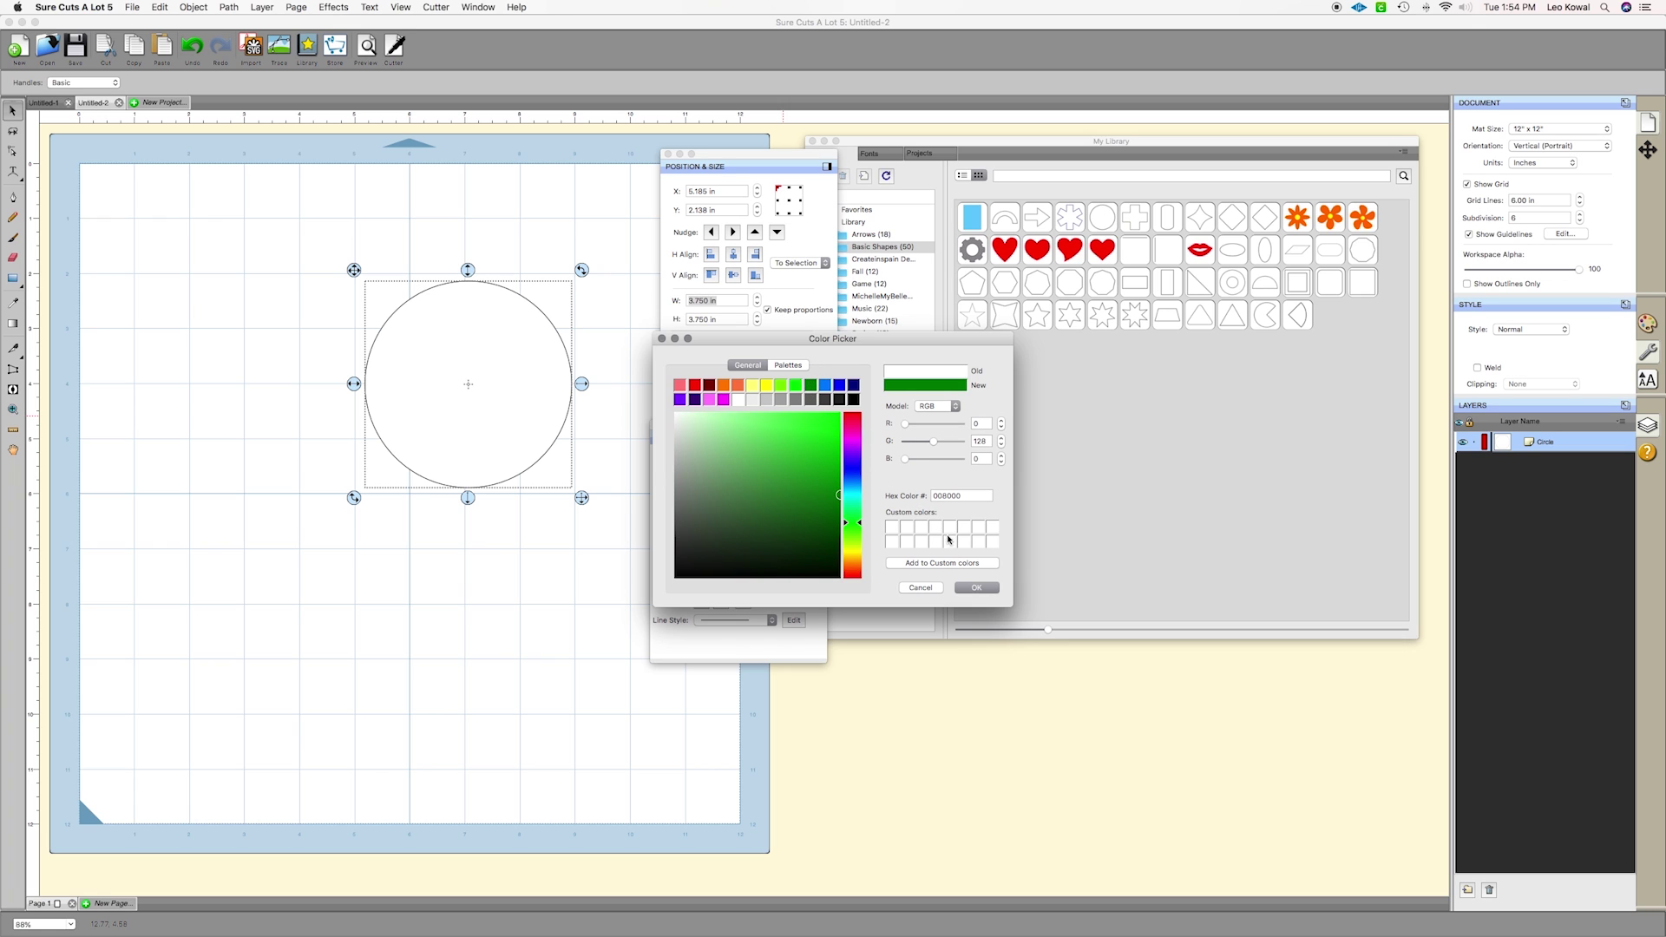
click(919, 587)
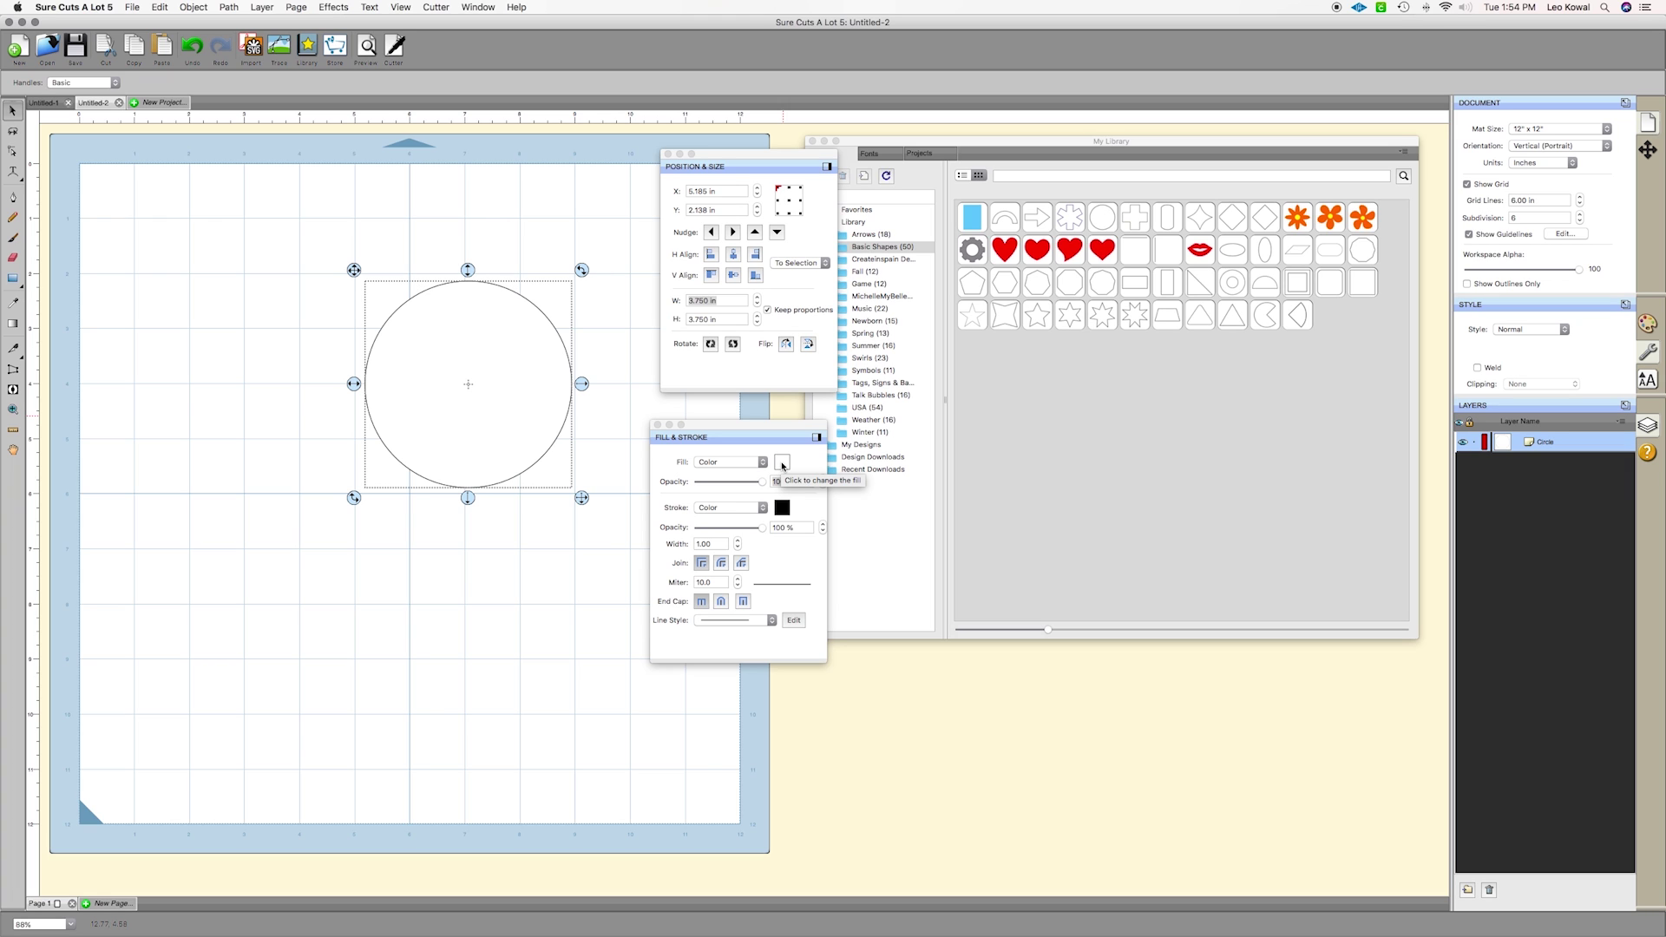
Fill the circle with dark green 008000 and move it to about X 4.49 in, Y 3.15 in
click(782, 464)
click(811, 386)
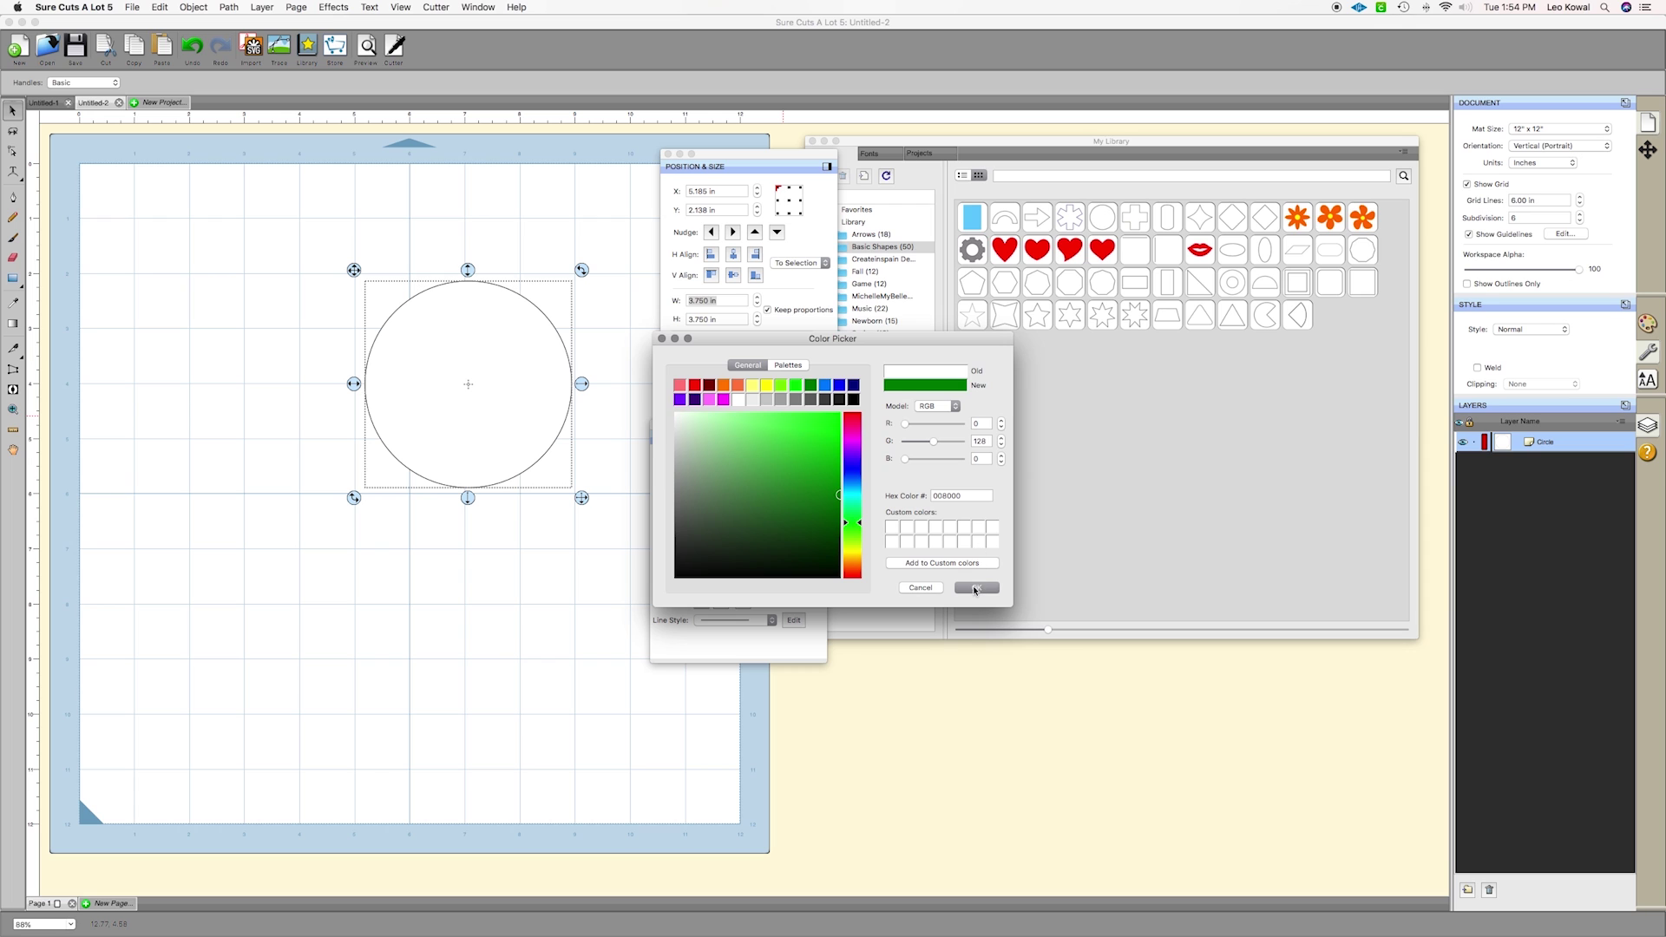
click(974, 589)
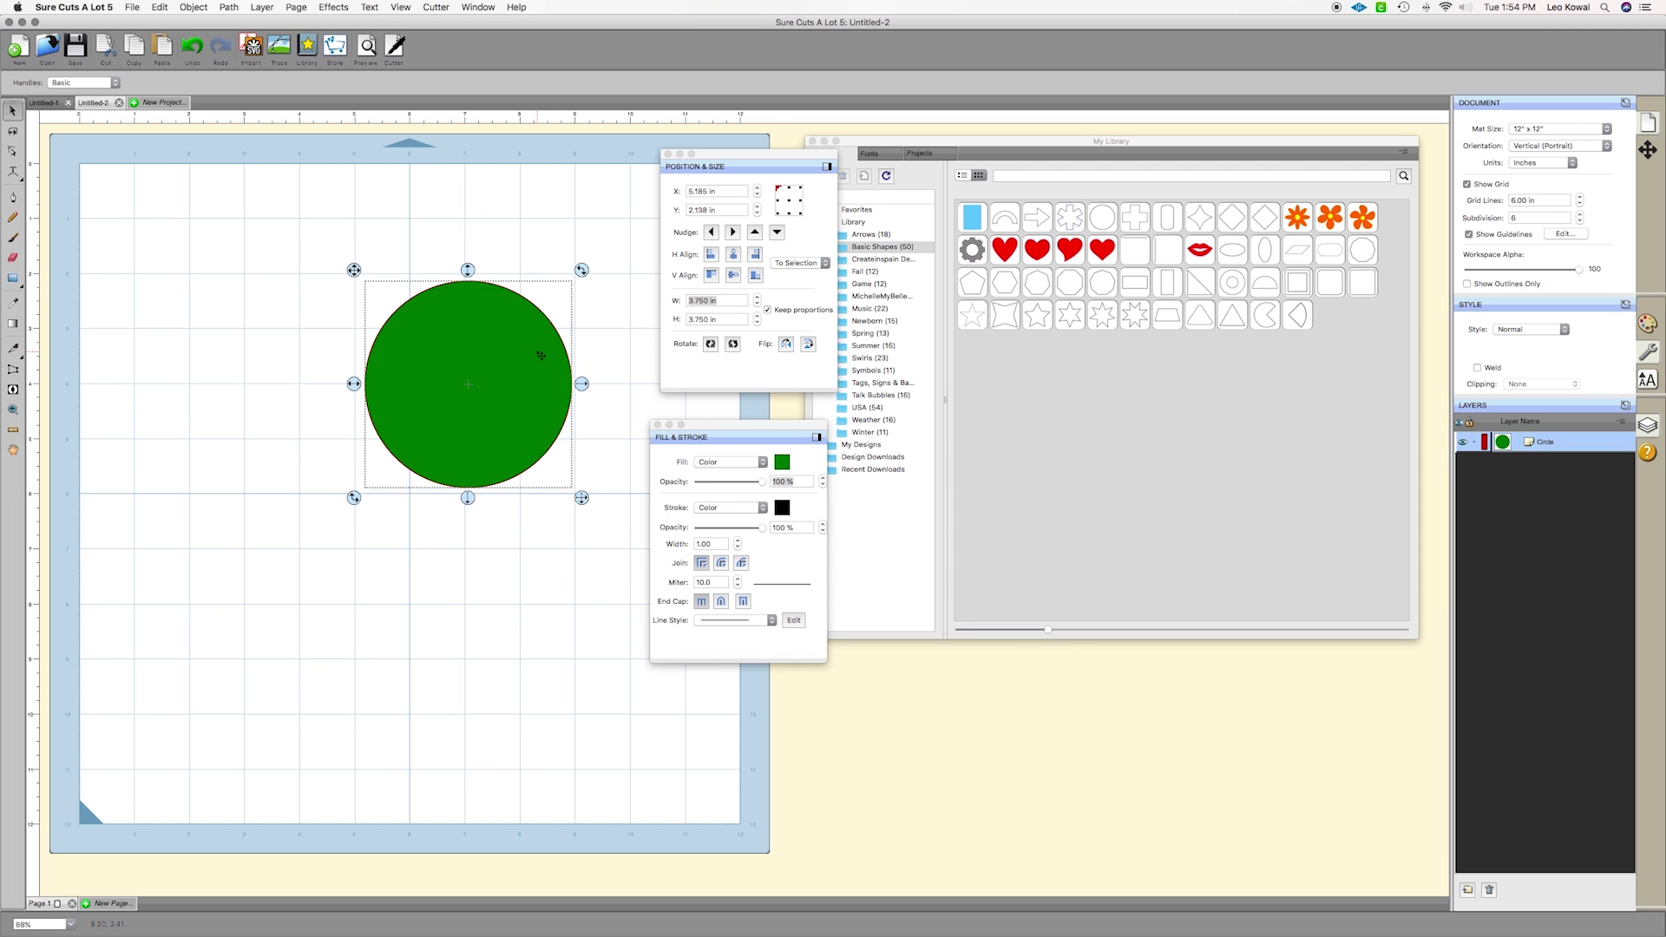
drag(540, 355, 499, 414)
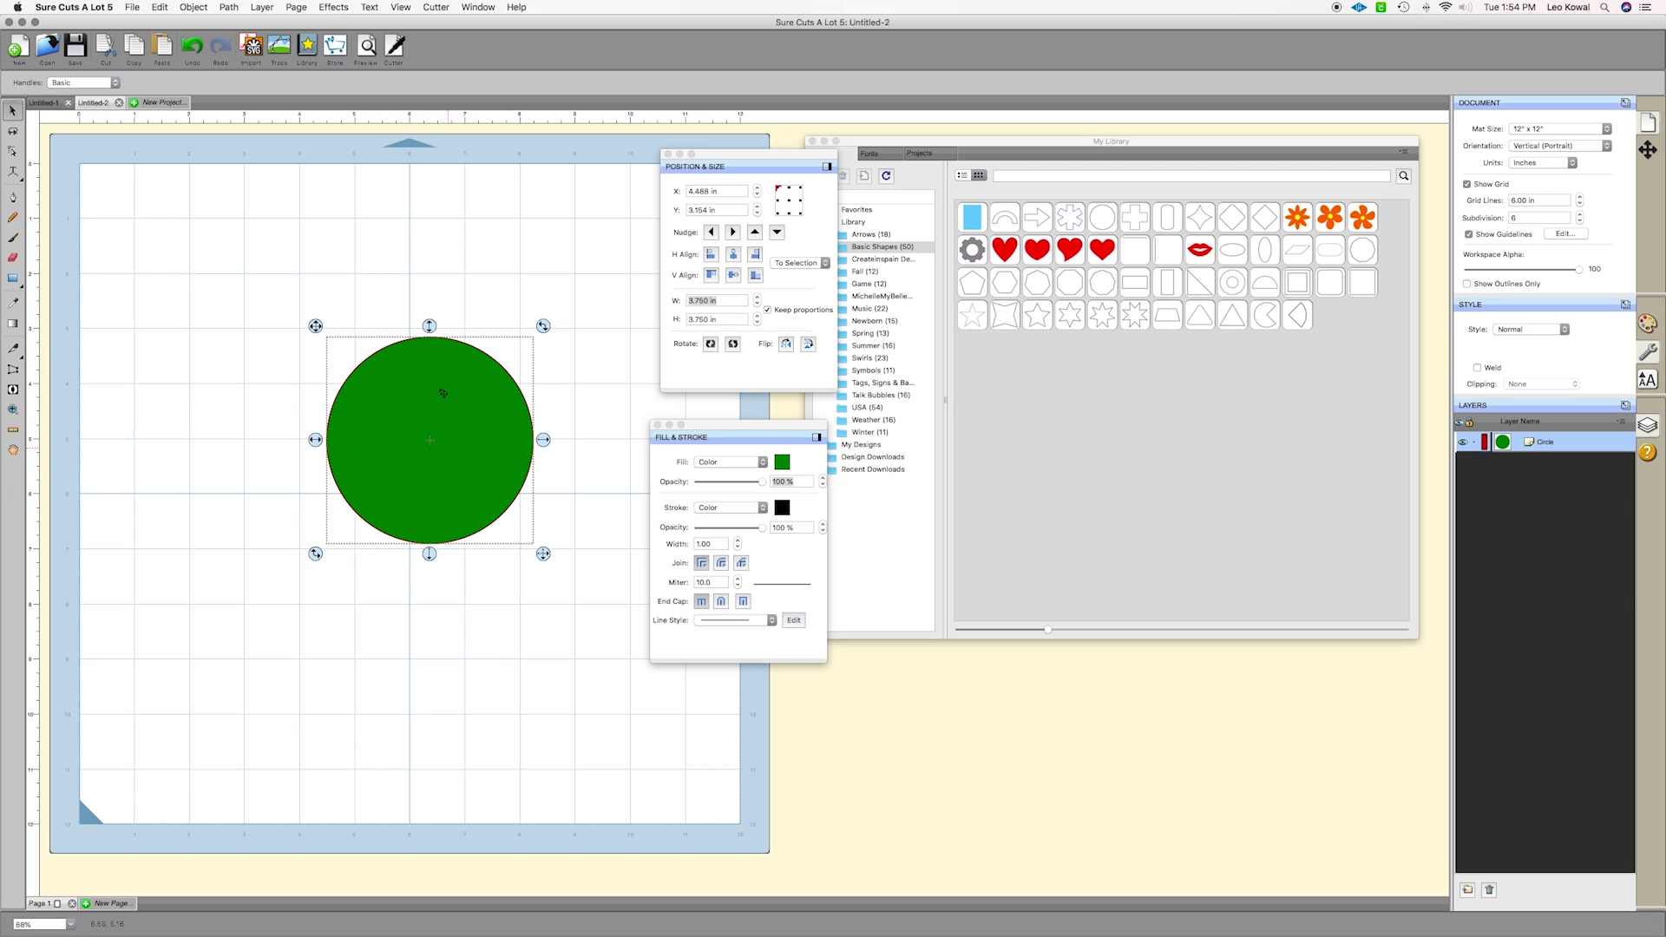
Examine the outer ring of the finished coffee logo in Untitled-1 by moving it aside, and return to Untitled-2
click(41, 104)
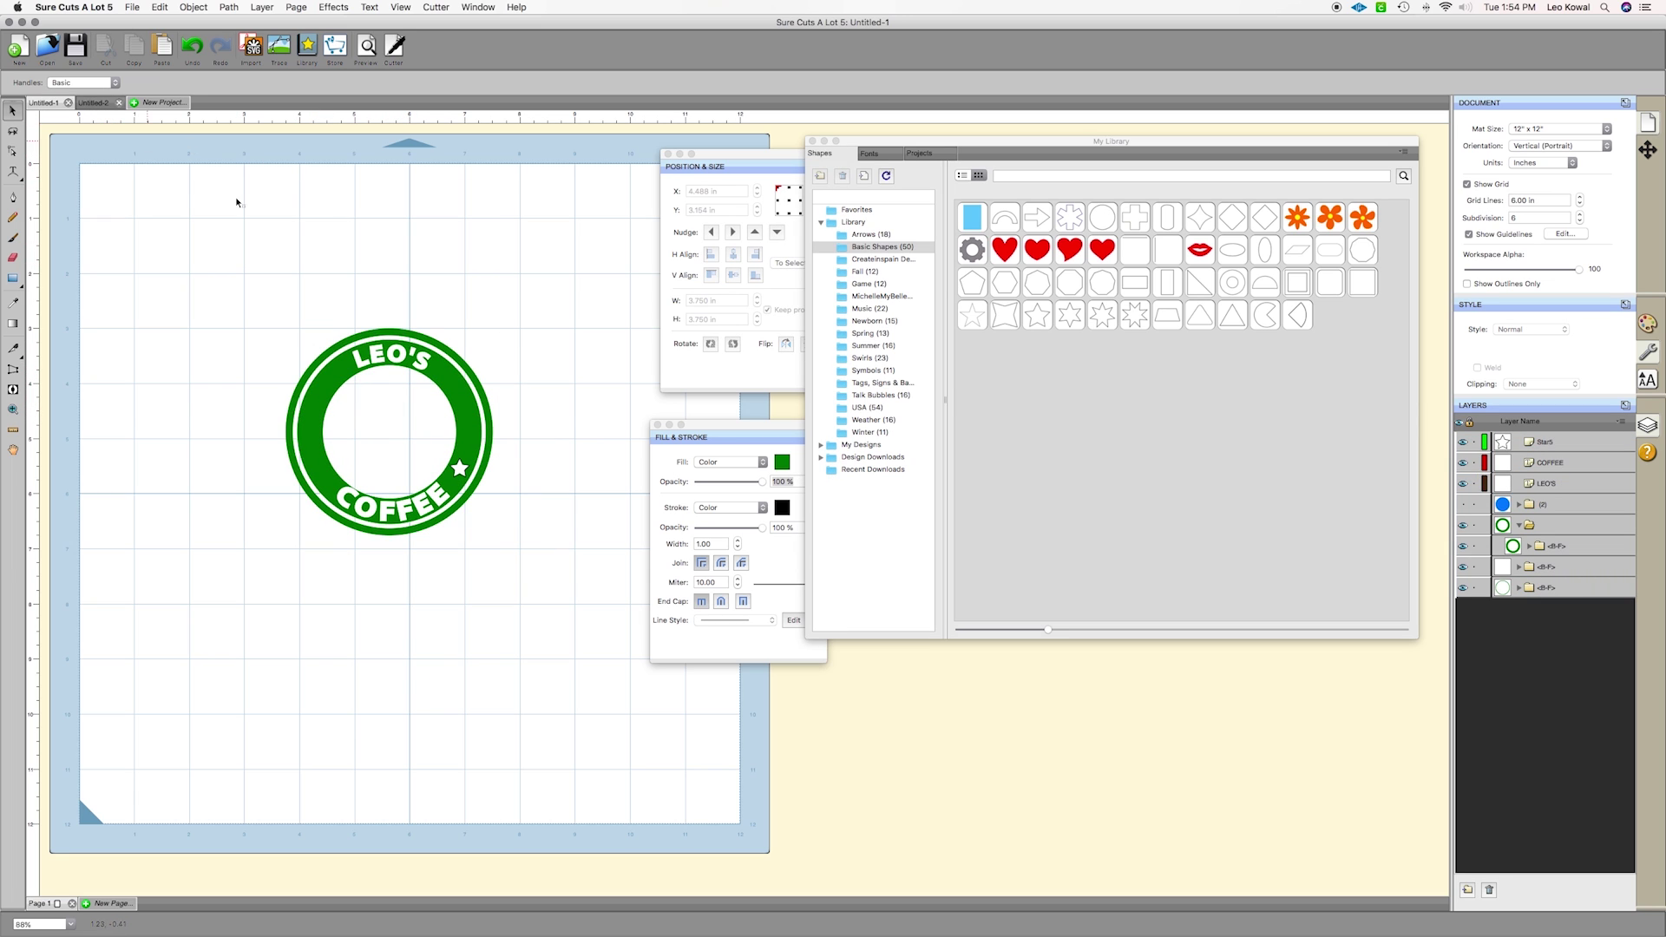
drag(399, 328, 546, 245)
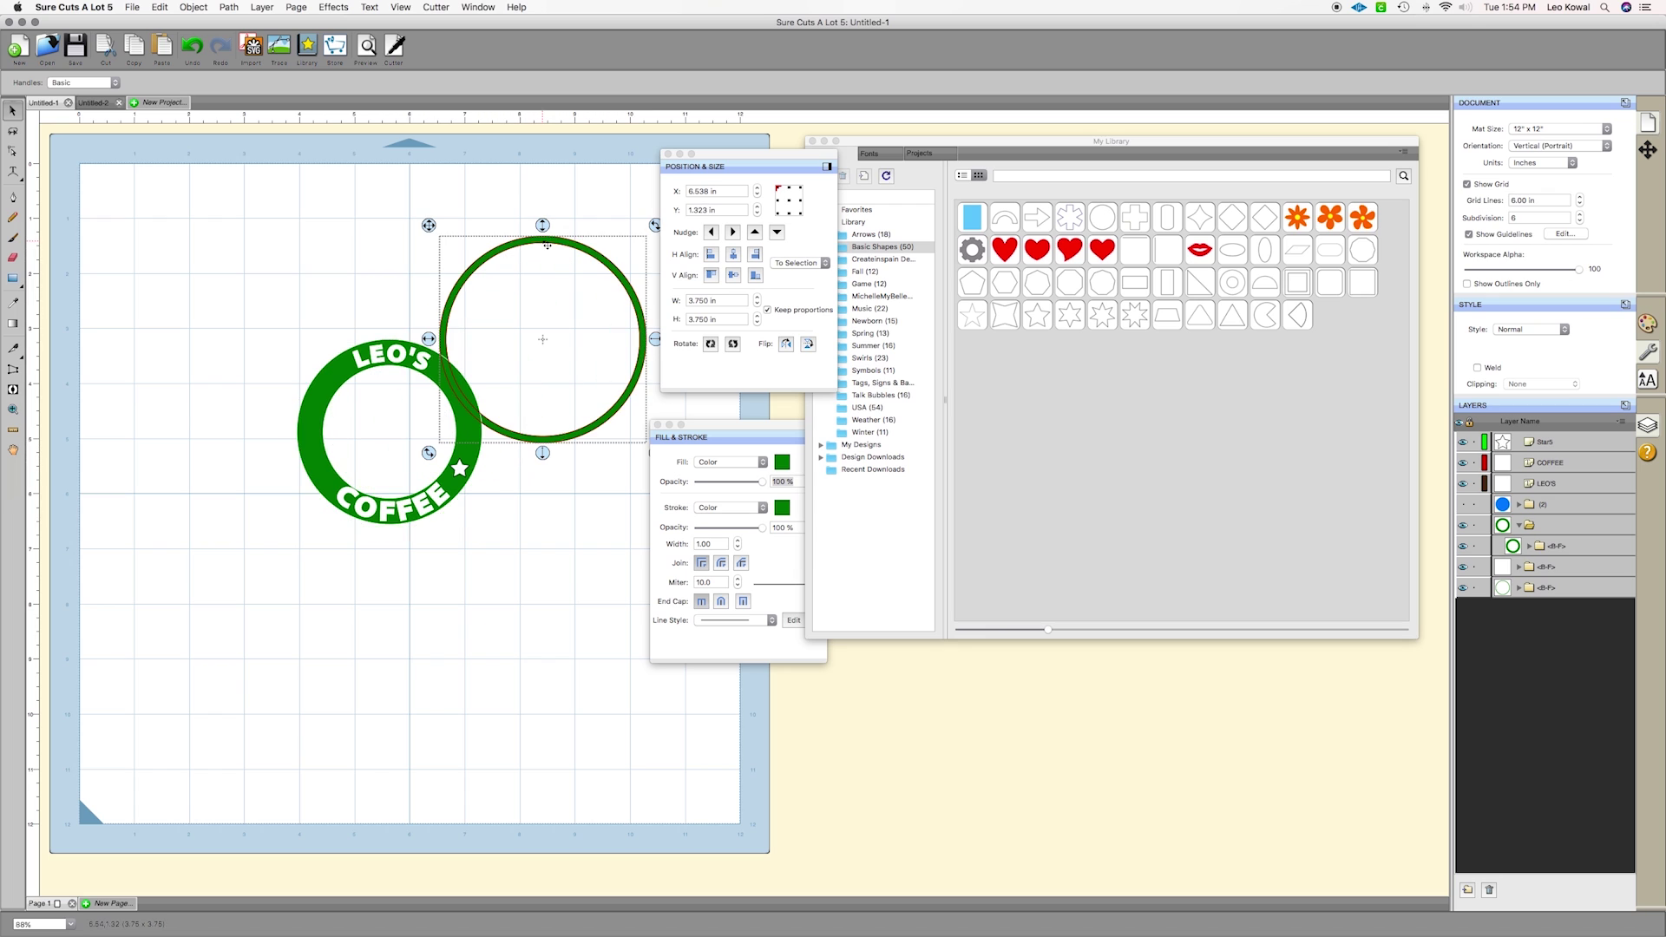
click(94, 102)
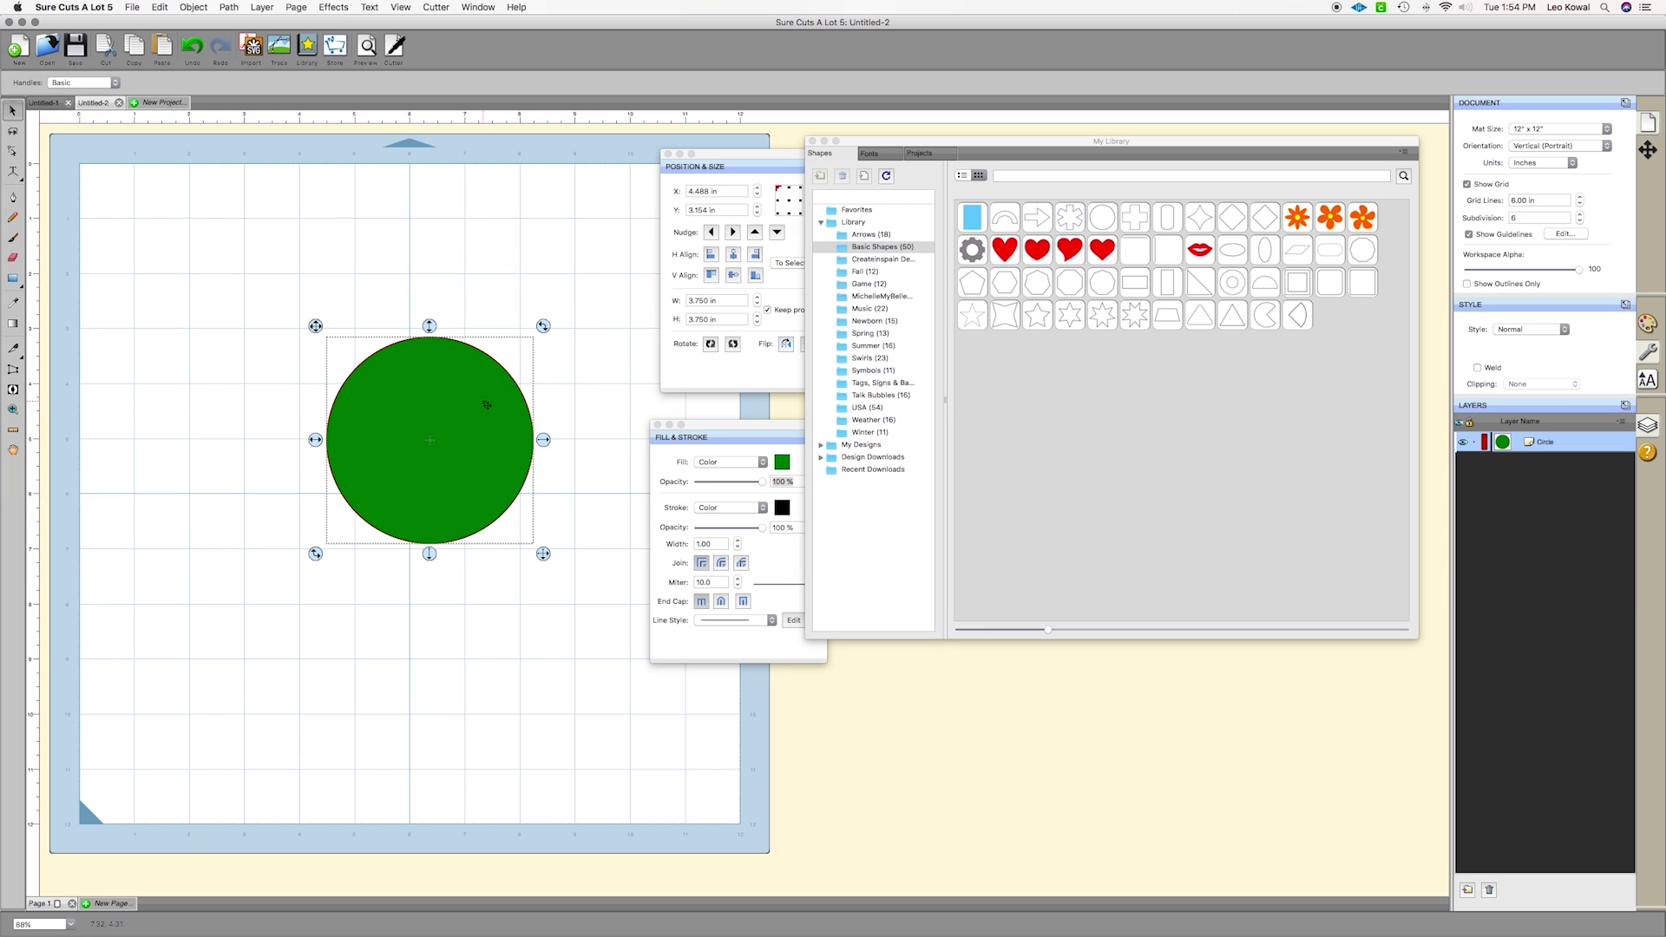
Arrange the workspace at 200% zoom with a smaller library window, and move the circle to about X 3.76 in, Y 3.57 in
click(70, 924)
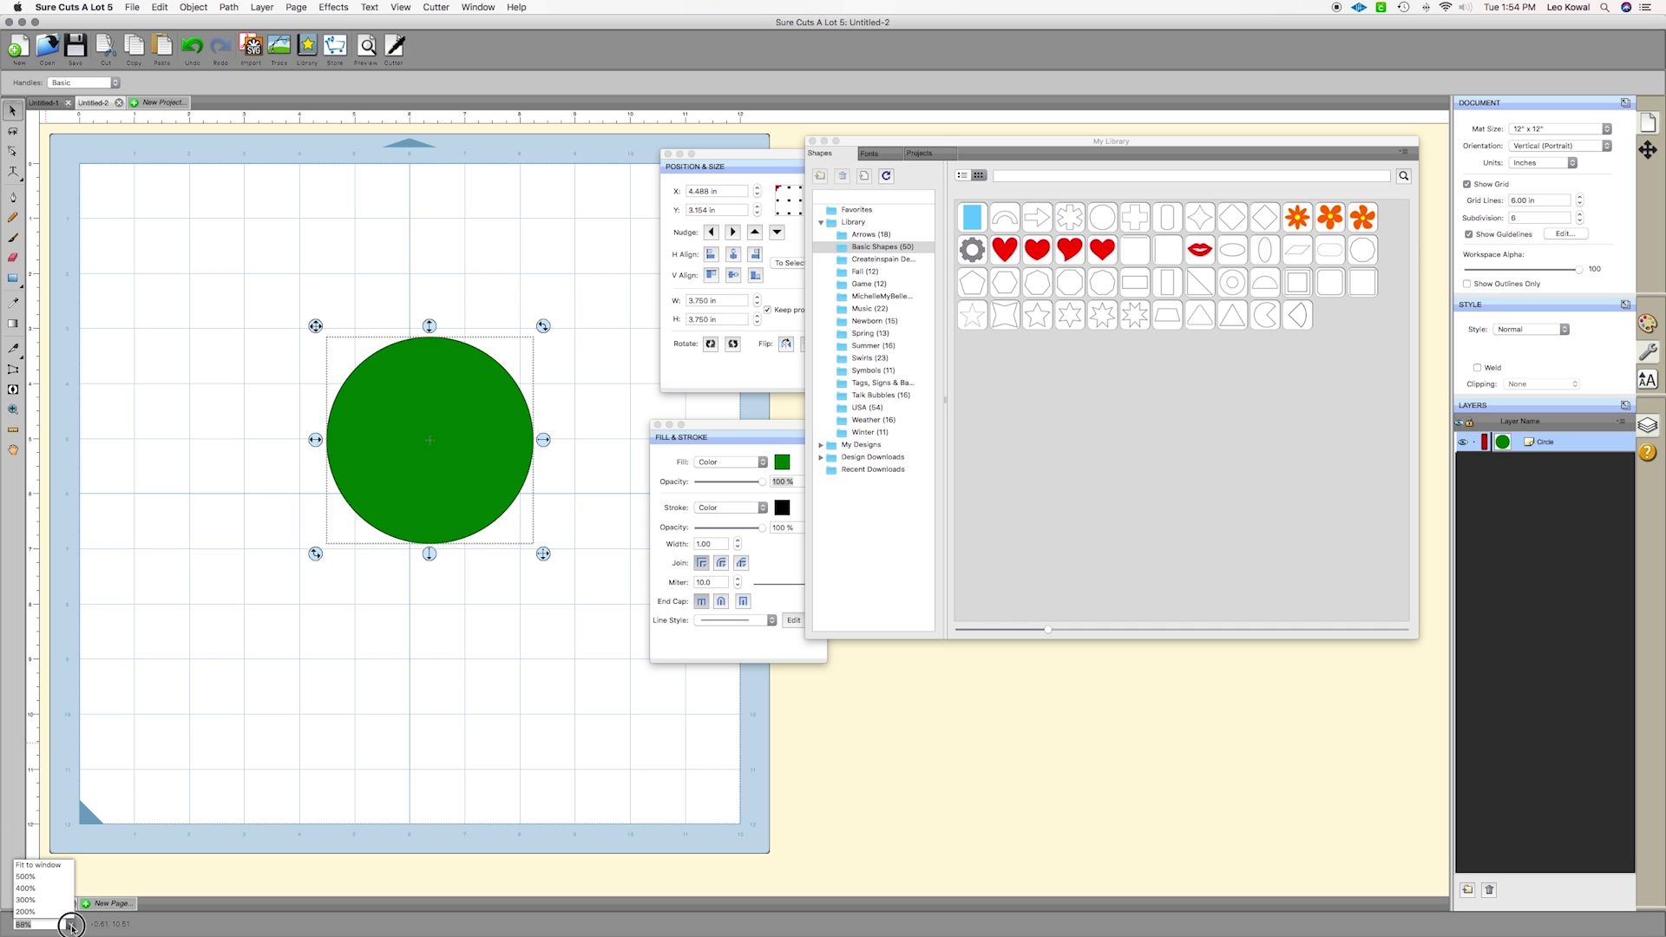
click(26, 911)
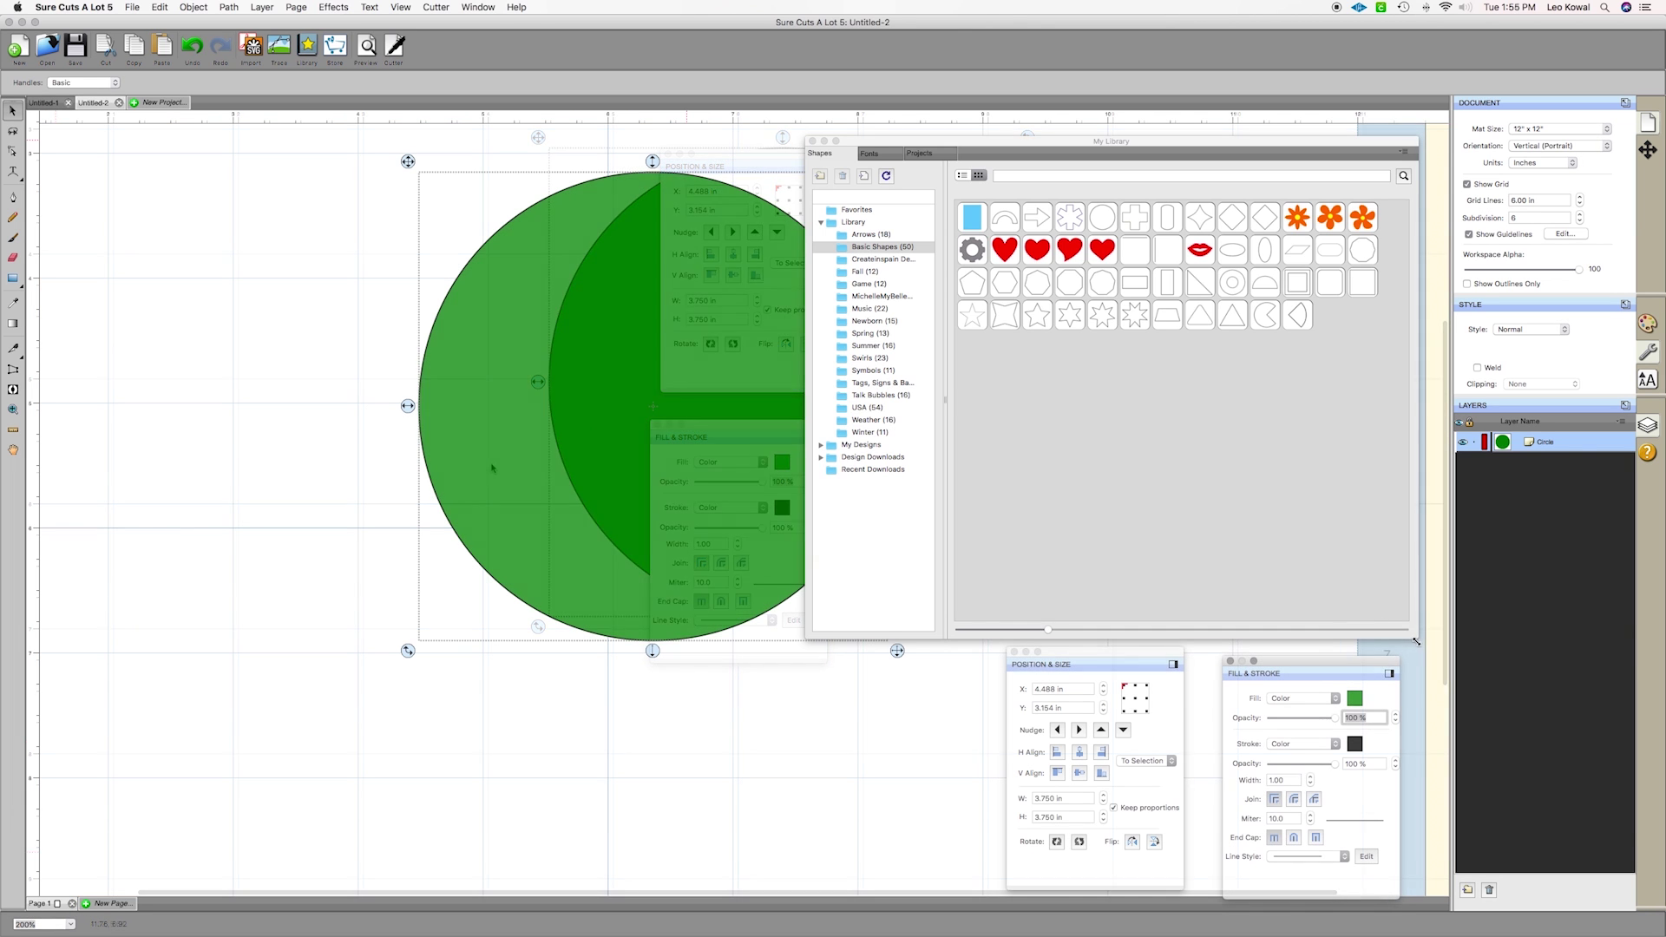
drag(1416, 642, 1212, 487)
drag(1073, 148, 1288, 185)
drag(639, 305, 548, 358)
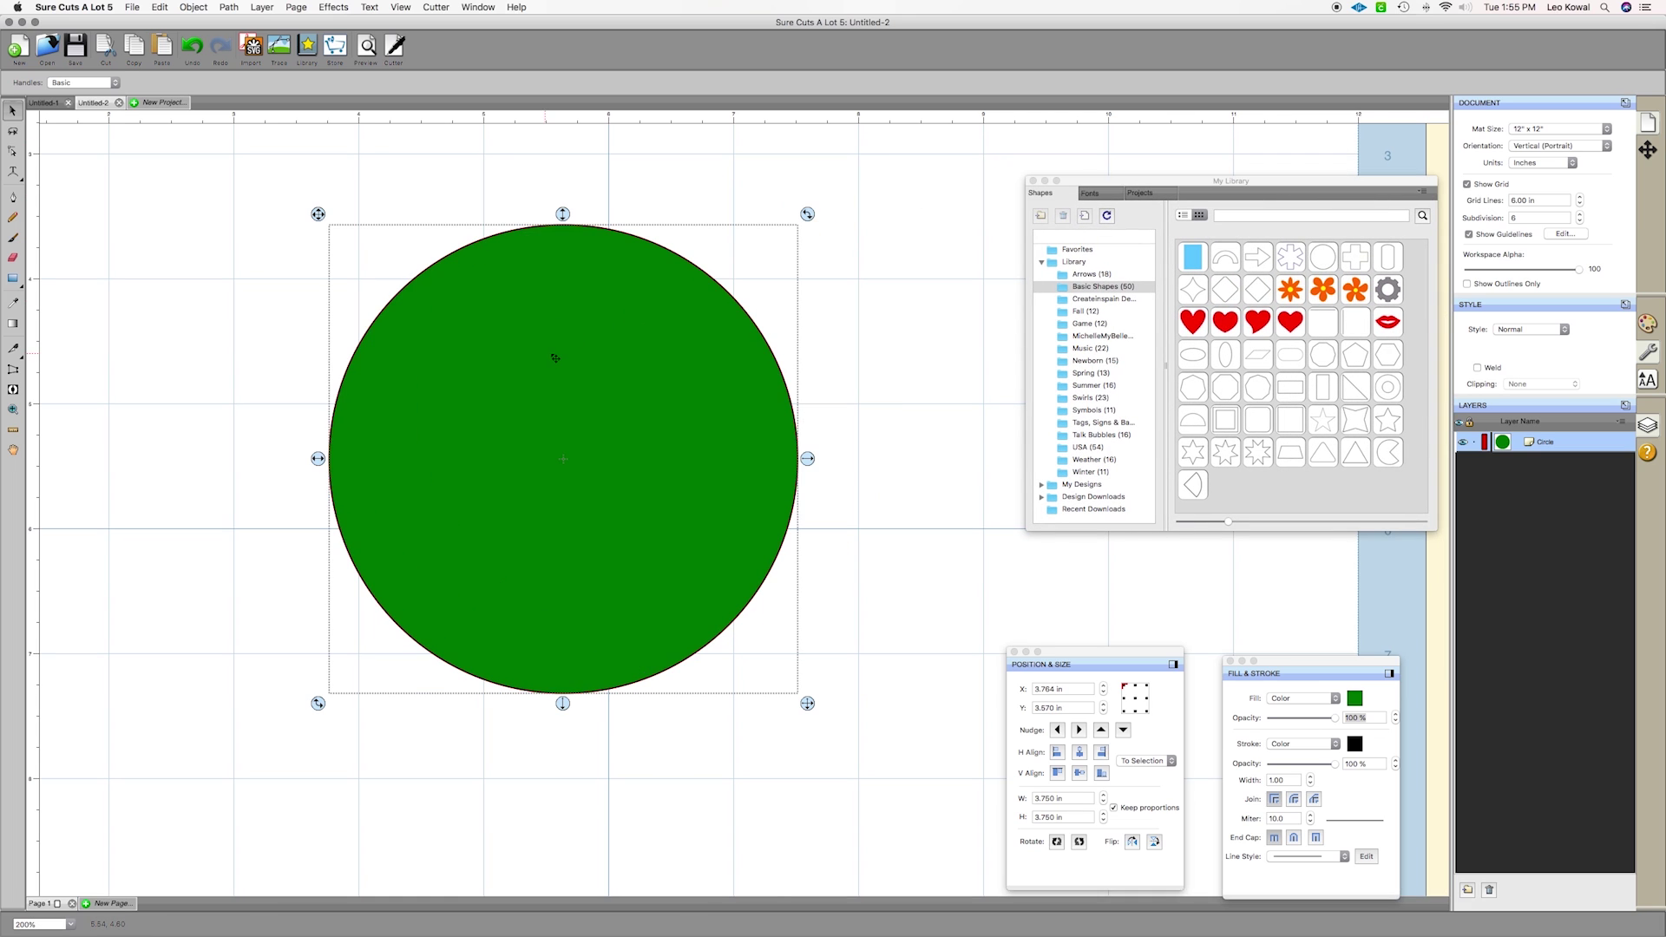
mouse_move(1291, 338)
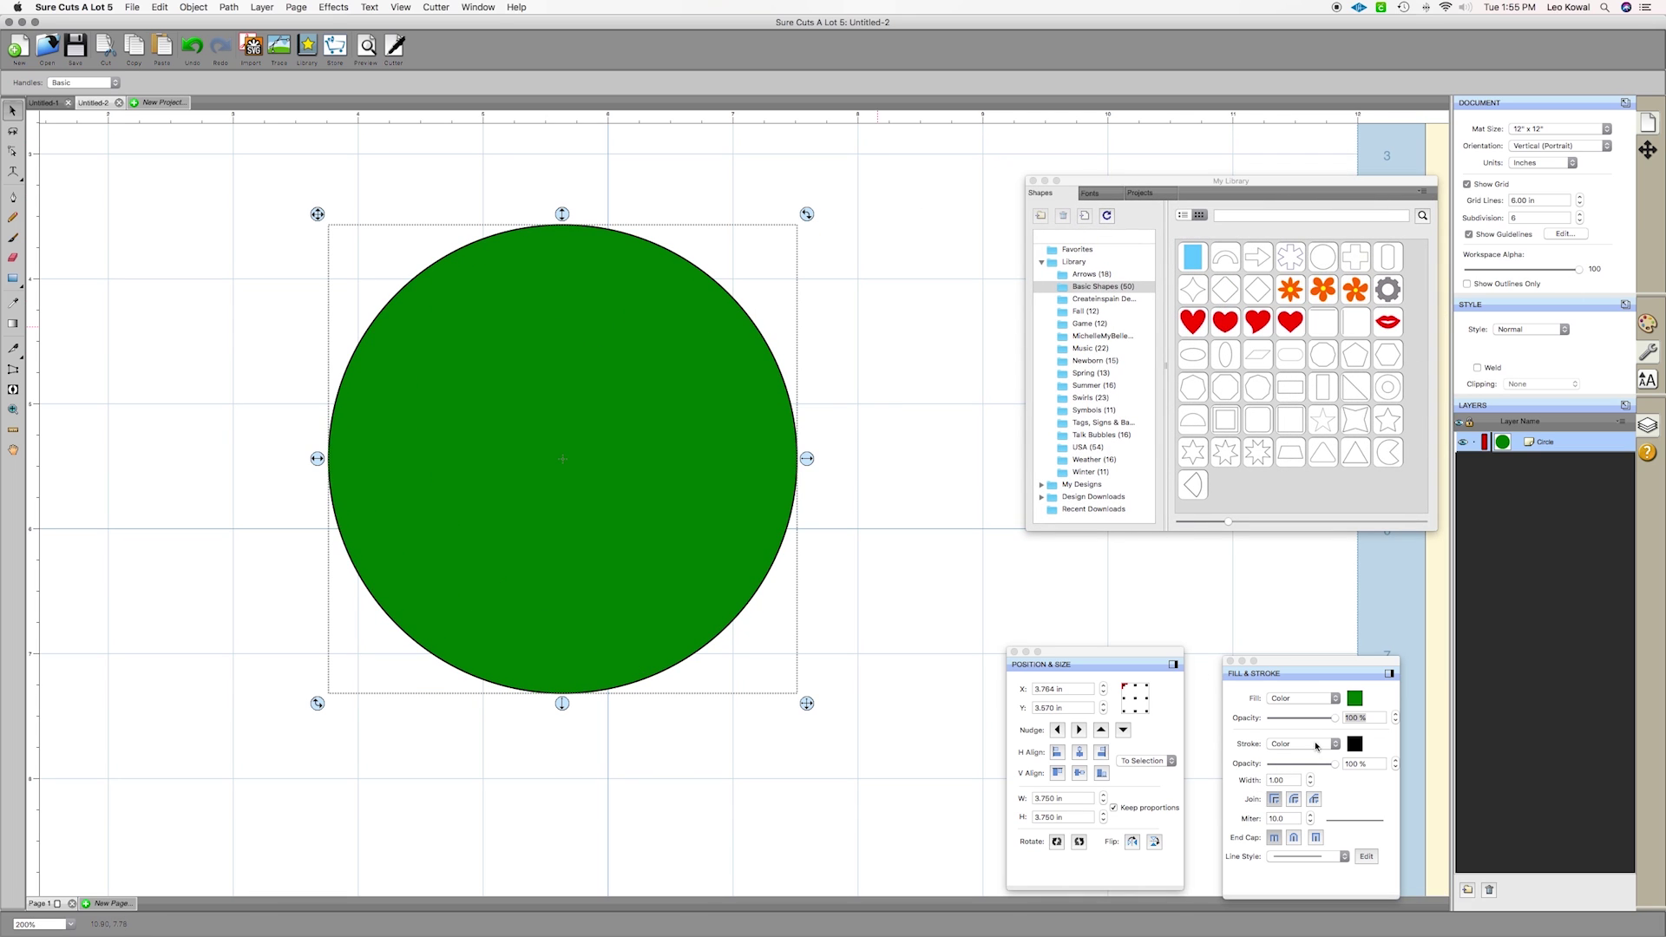
click(1356, 745)
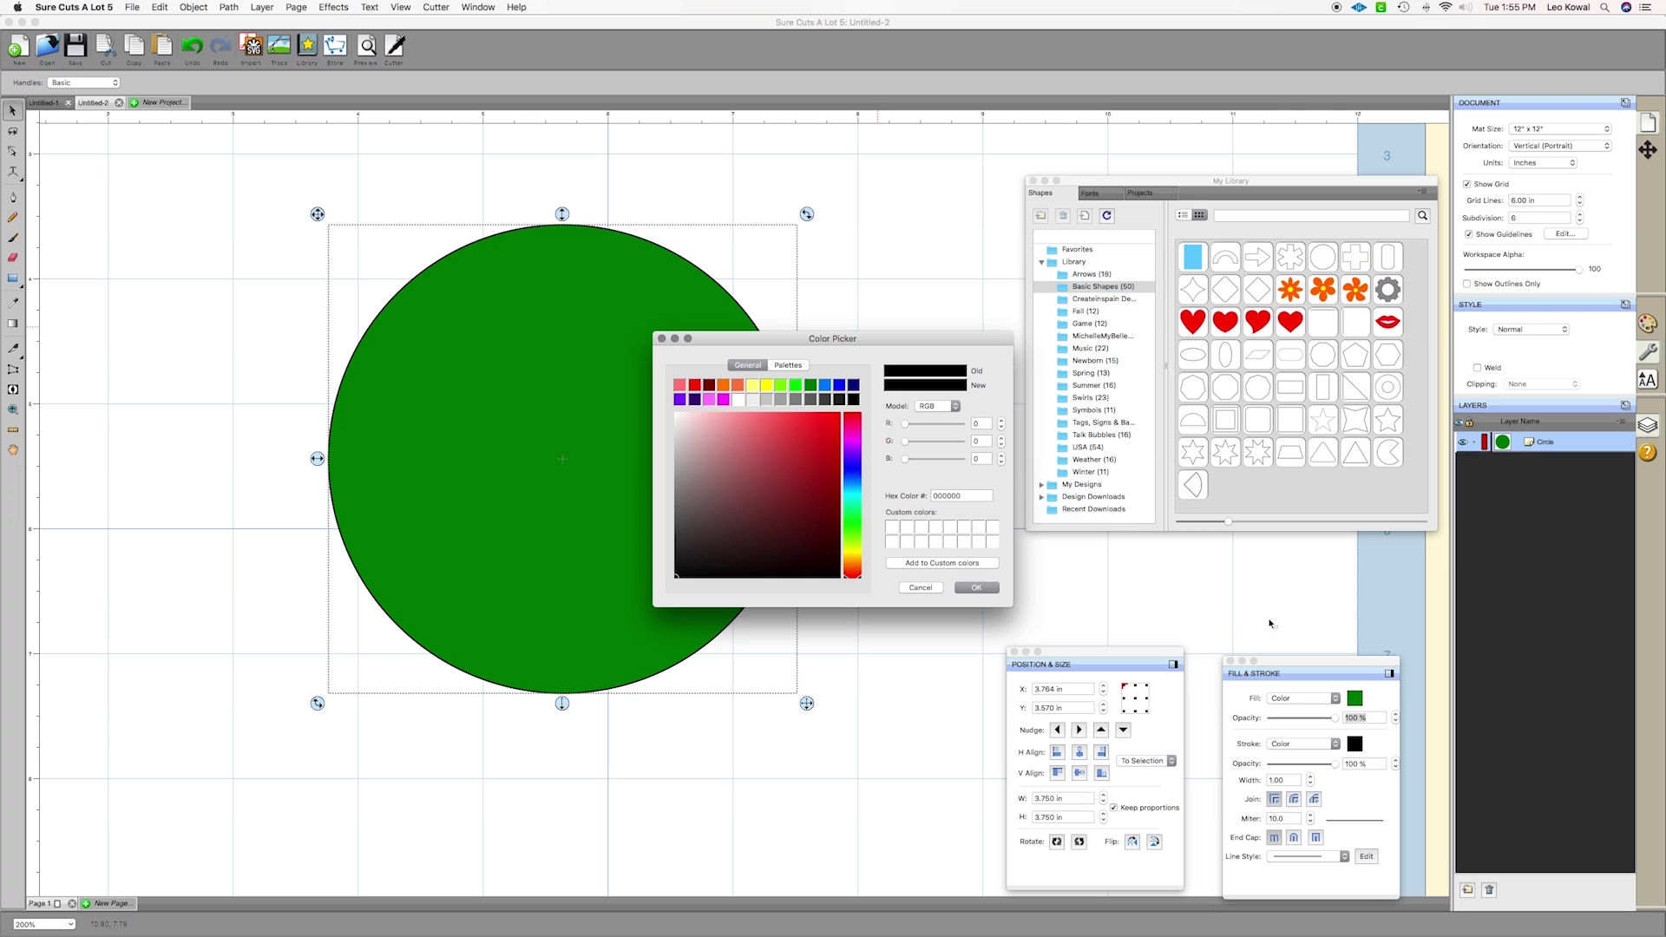
click(921, 587)
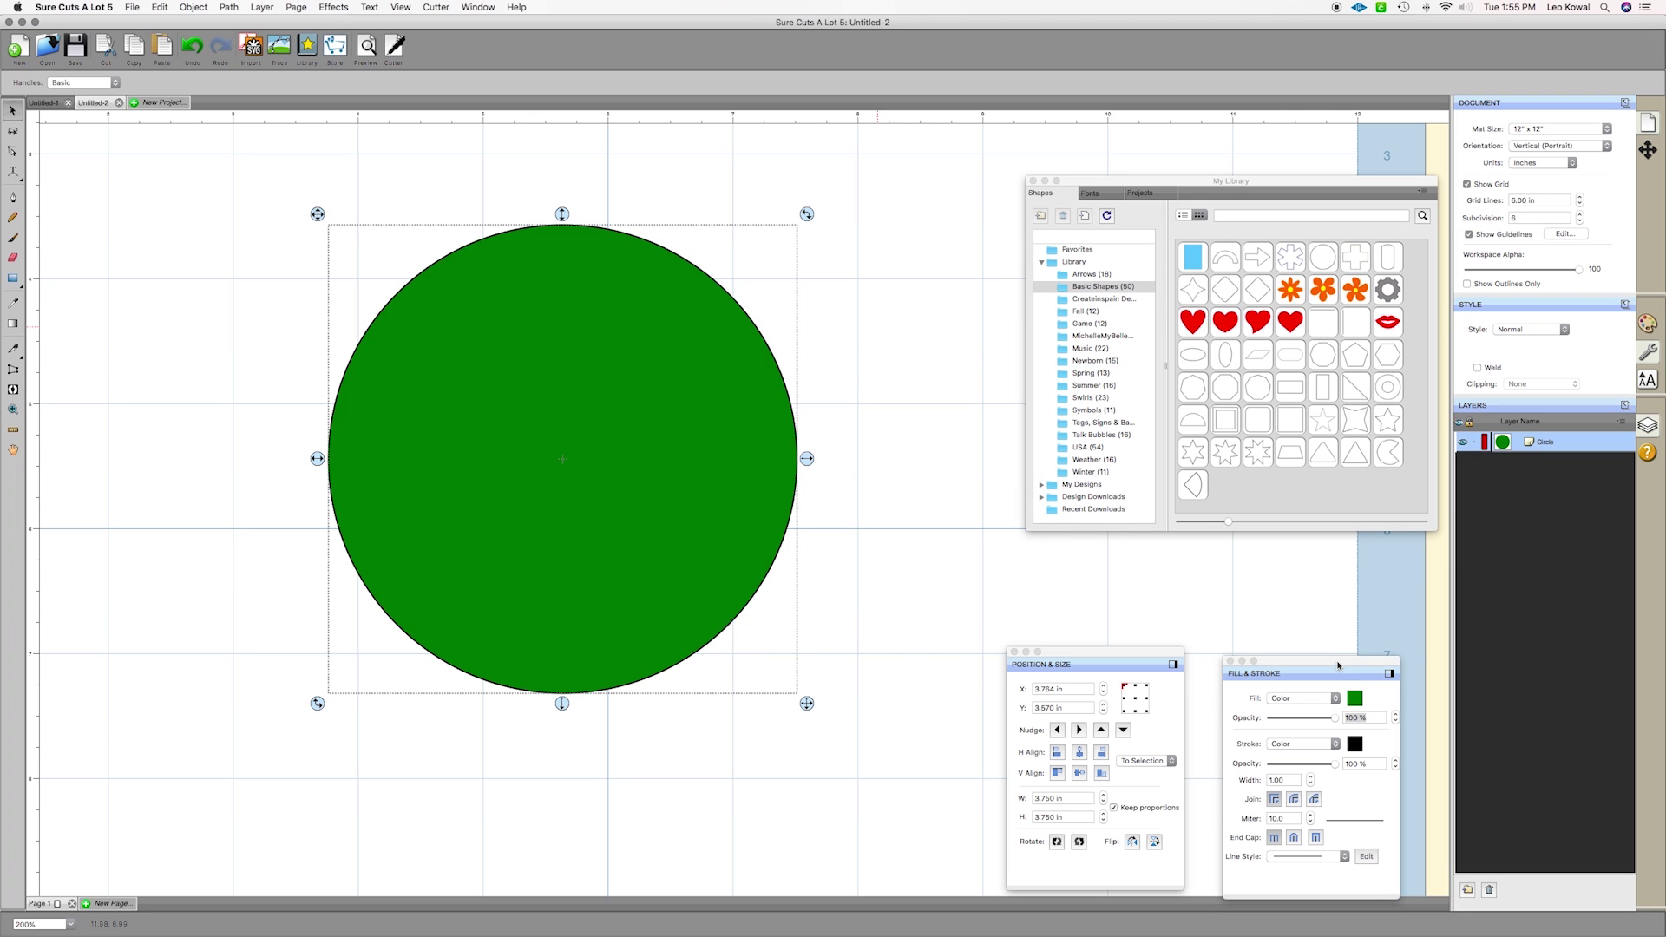
Place the Fill & Stroke settings beside the circle, change its stroke to the fill's dark green, and check the outline with the circle deselected
drag(1343, 666, 948, 227)
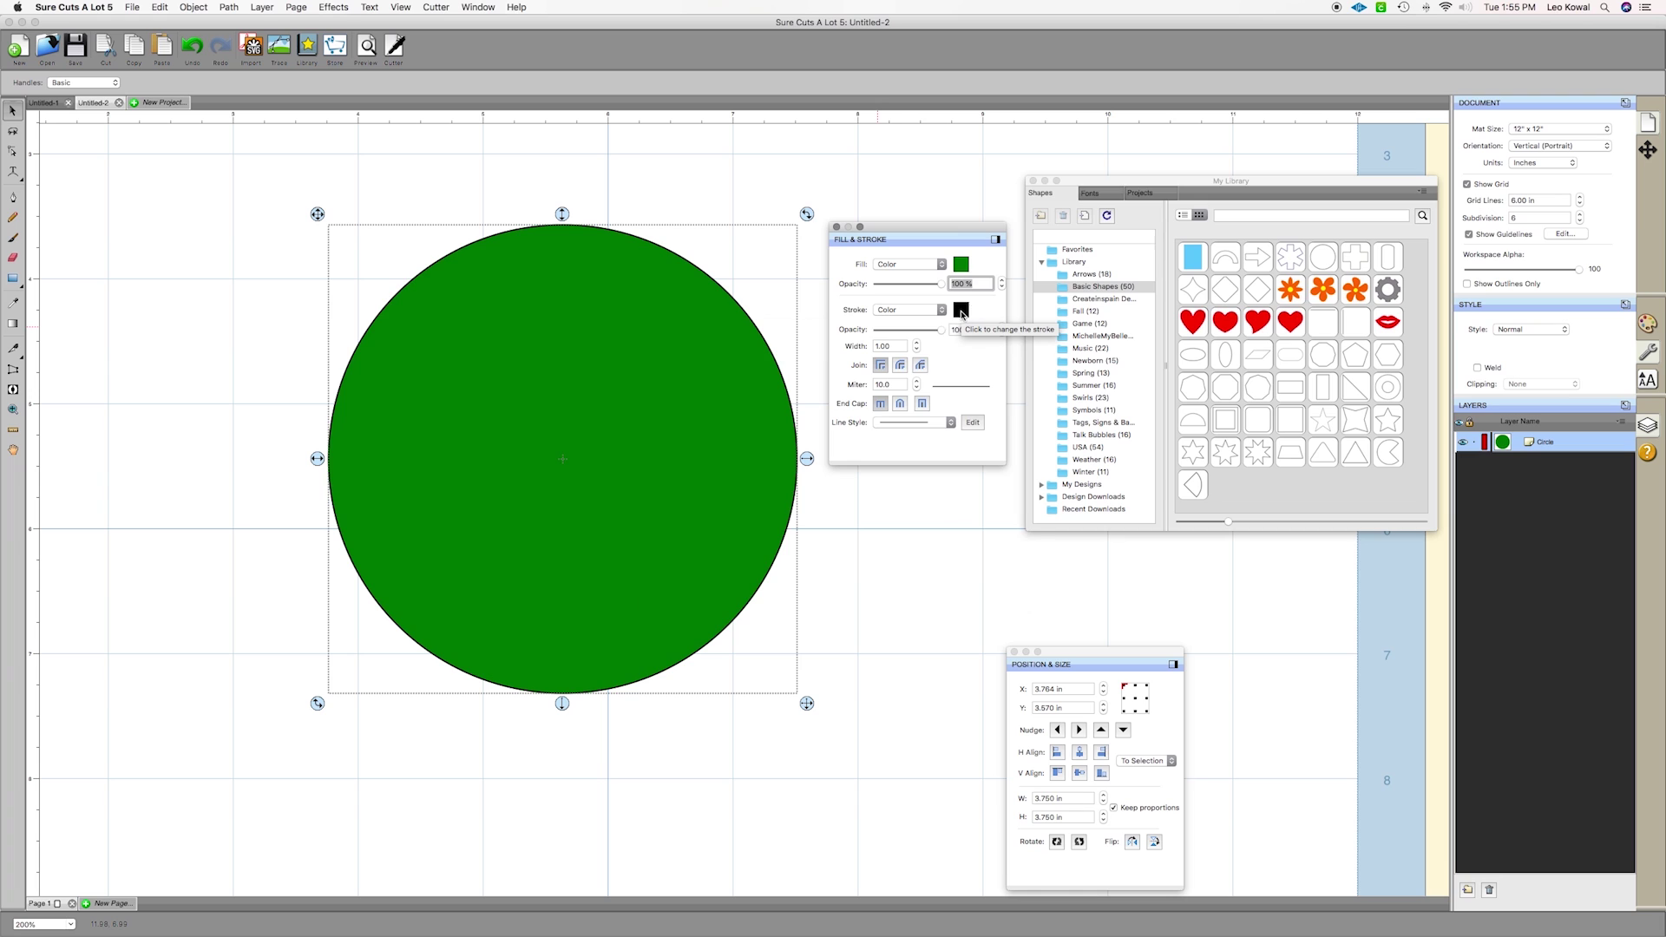
click(961, 313)
click(810, 385)
click(978, 589)
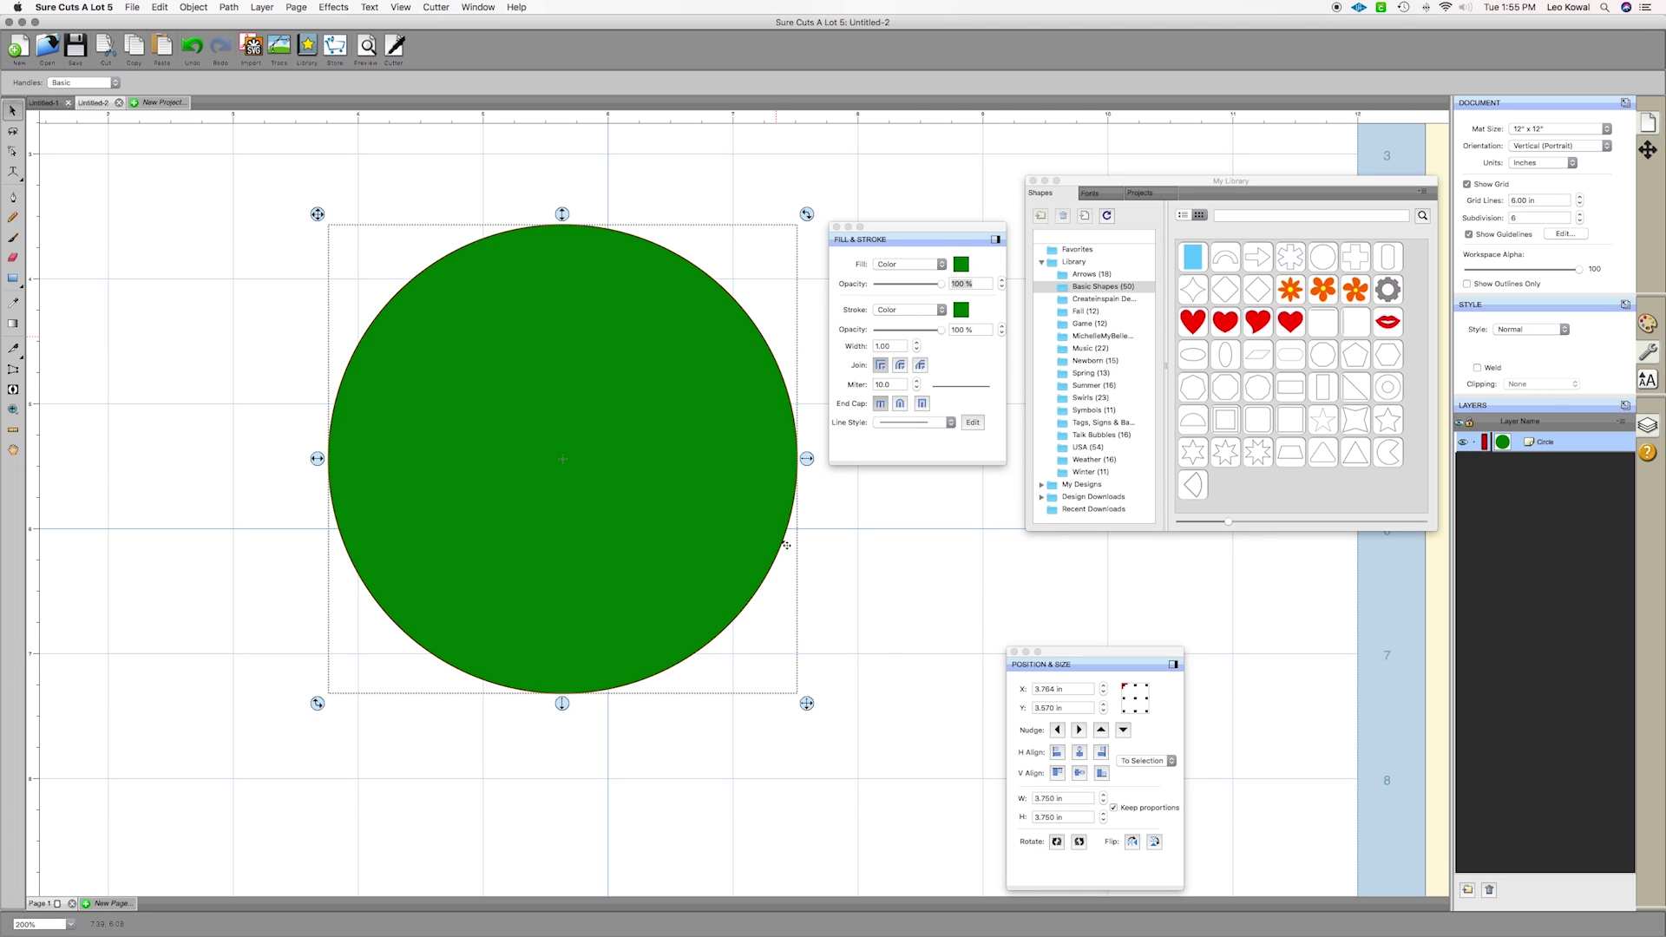
click(669, 194)
scroll(525, 335, down, 1)
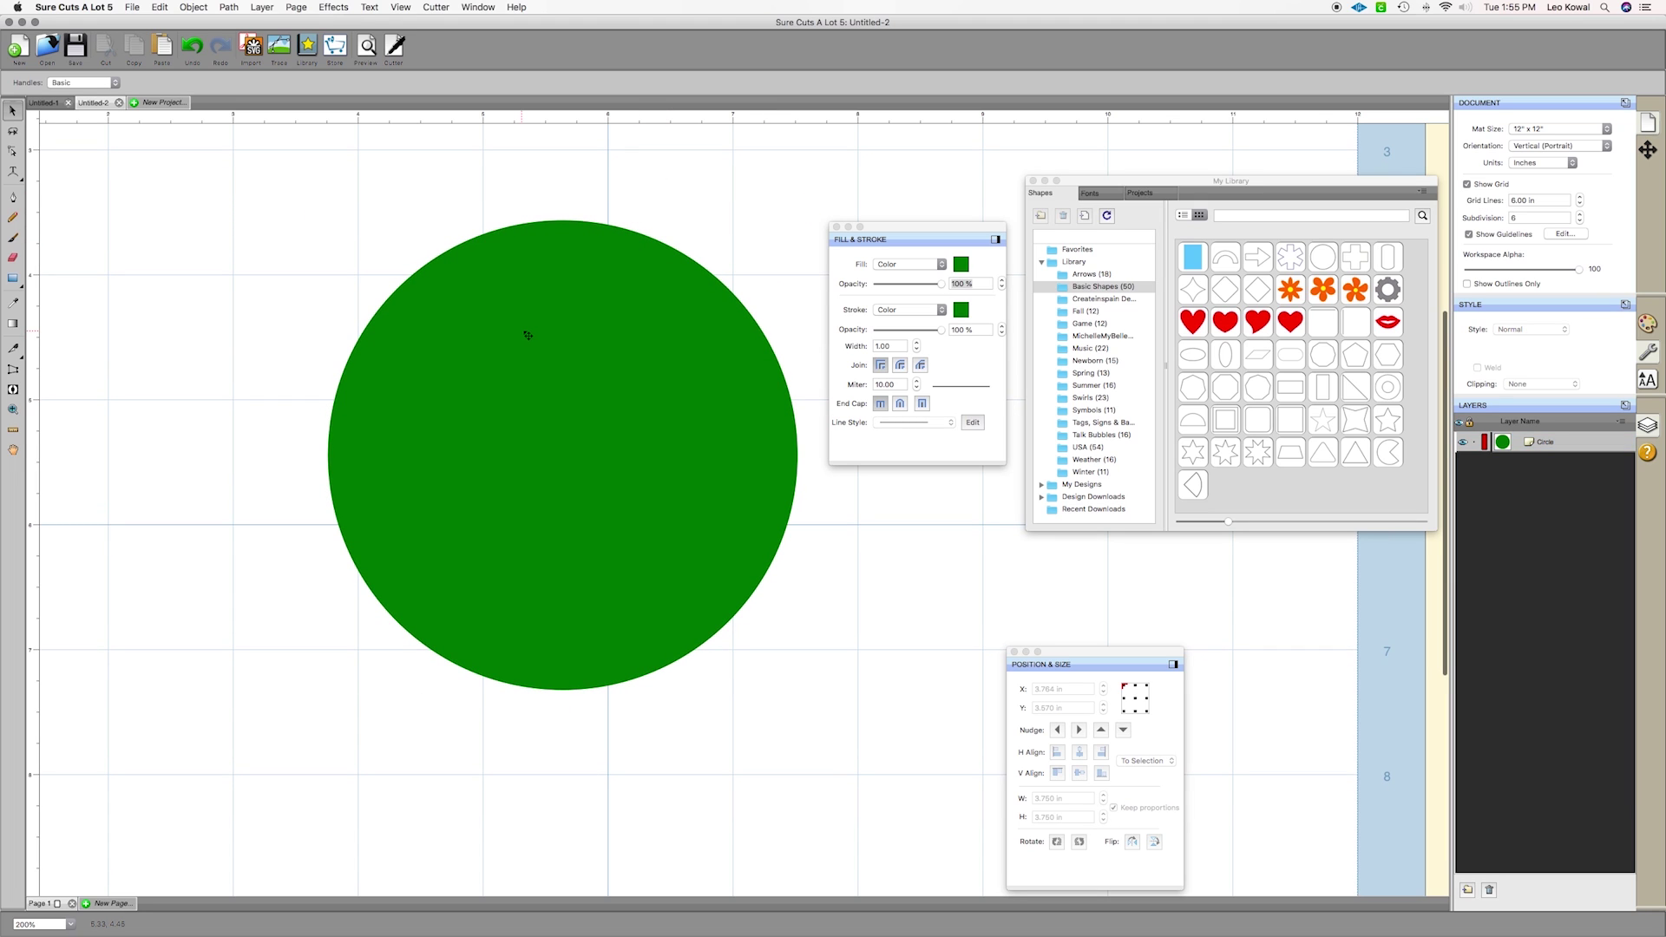
click(528, 335)
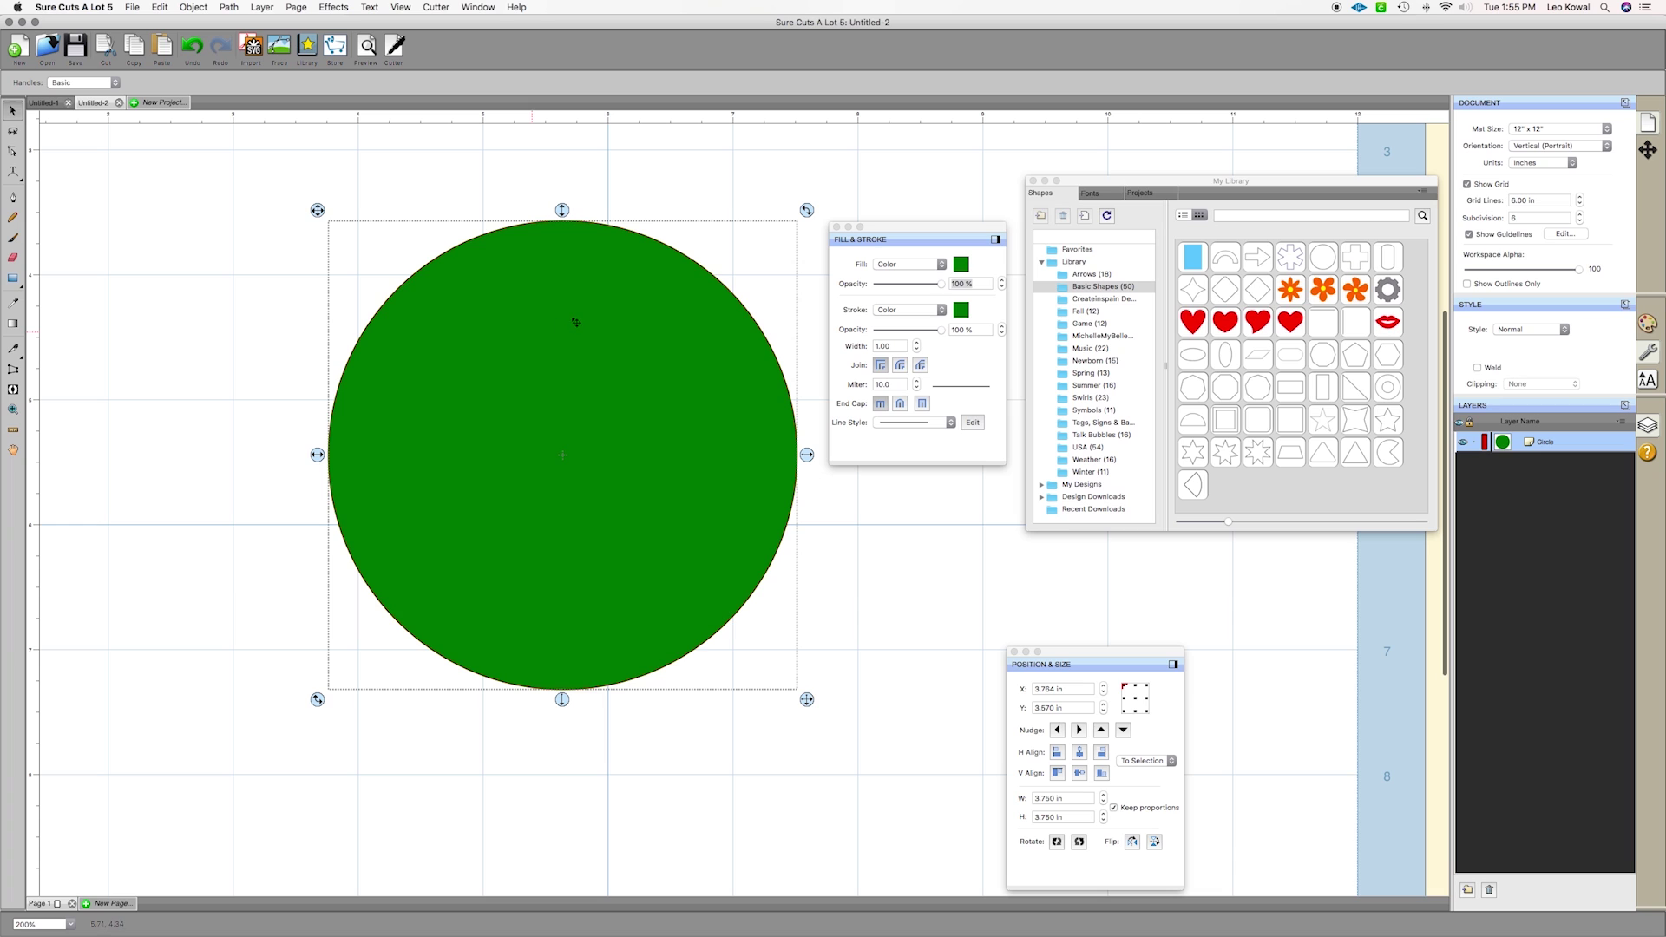
Copy the green circle and paste the duplicate in place, exactly on top of the original
click(165, 7)
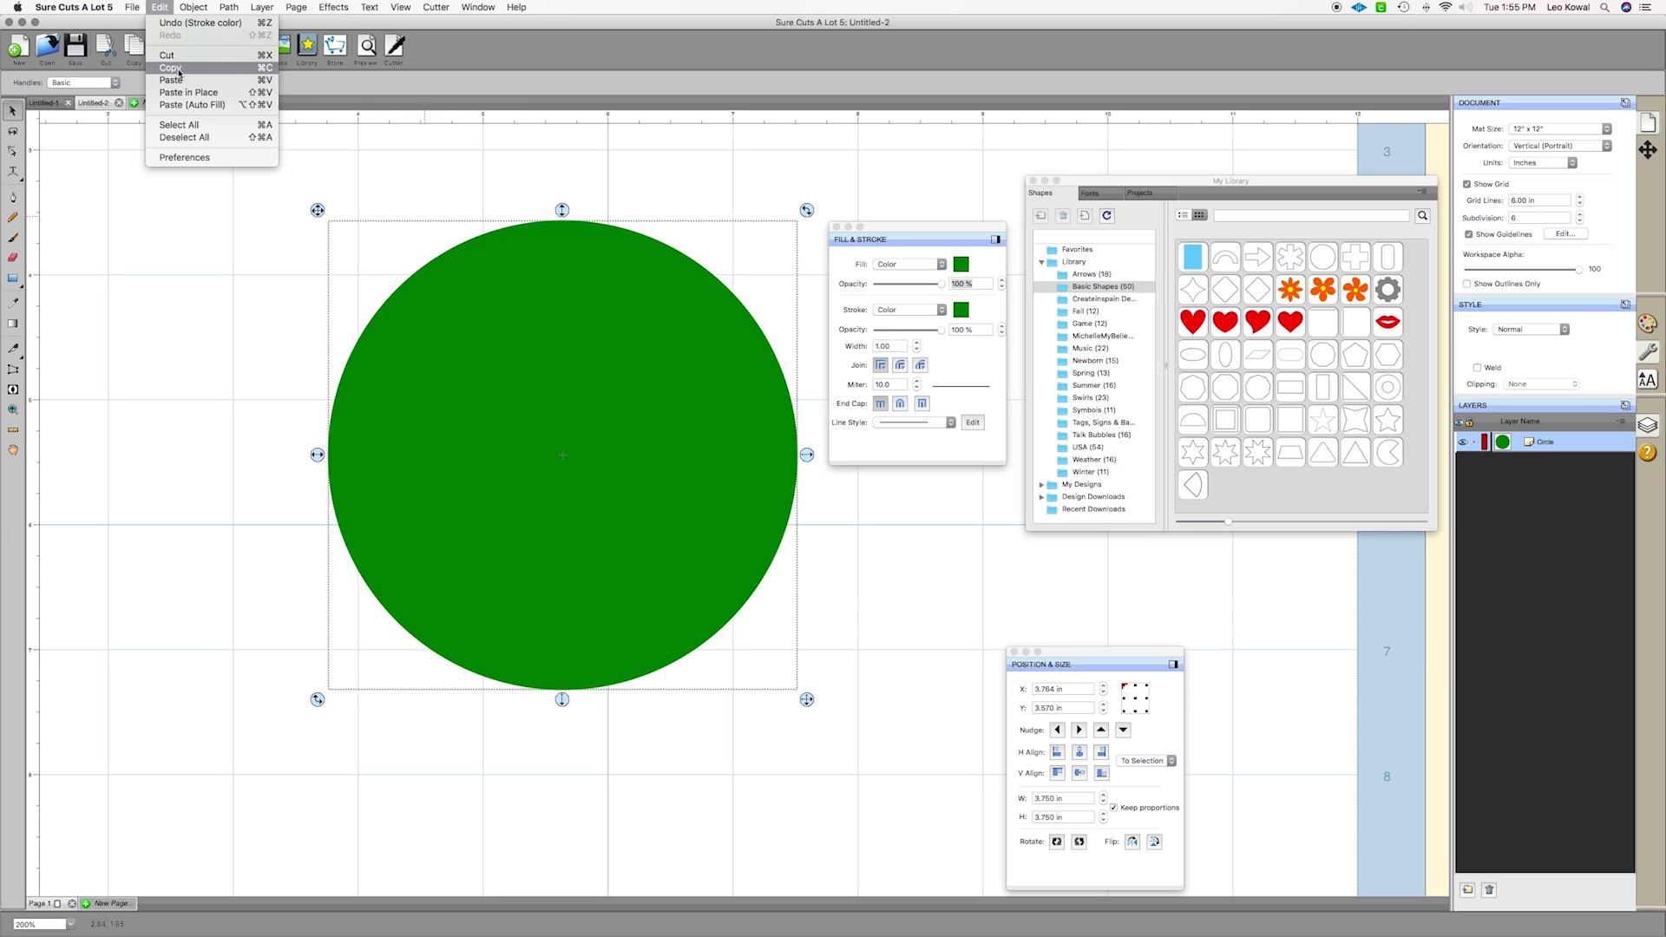
click(180, 74)
click(170, 9)
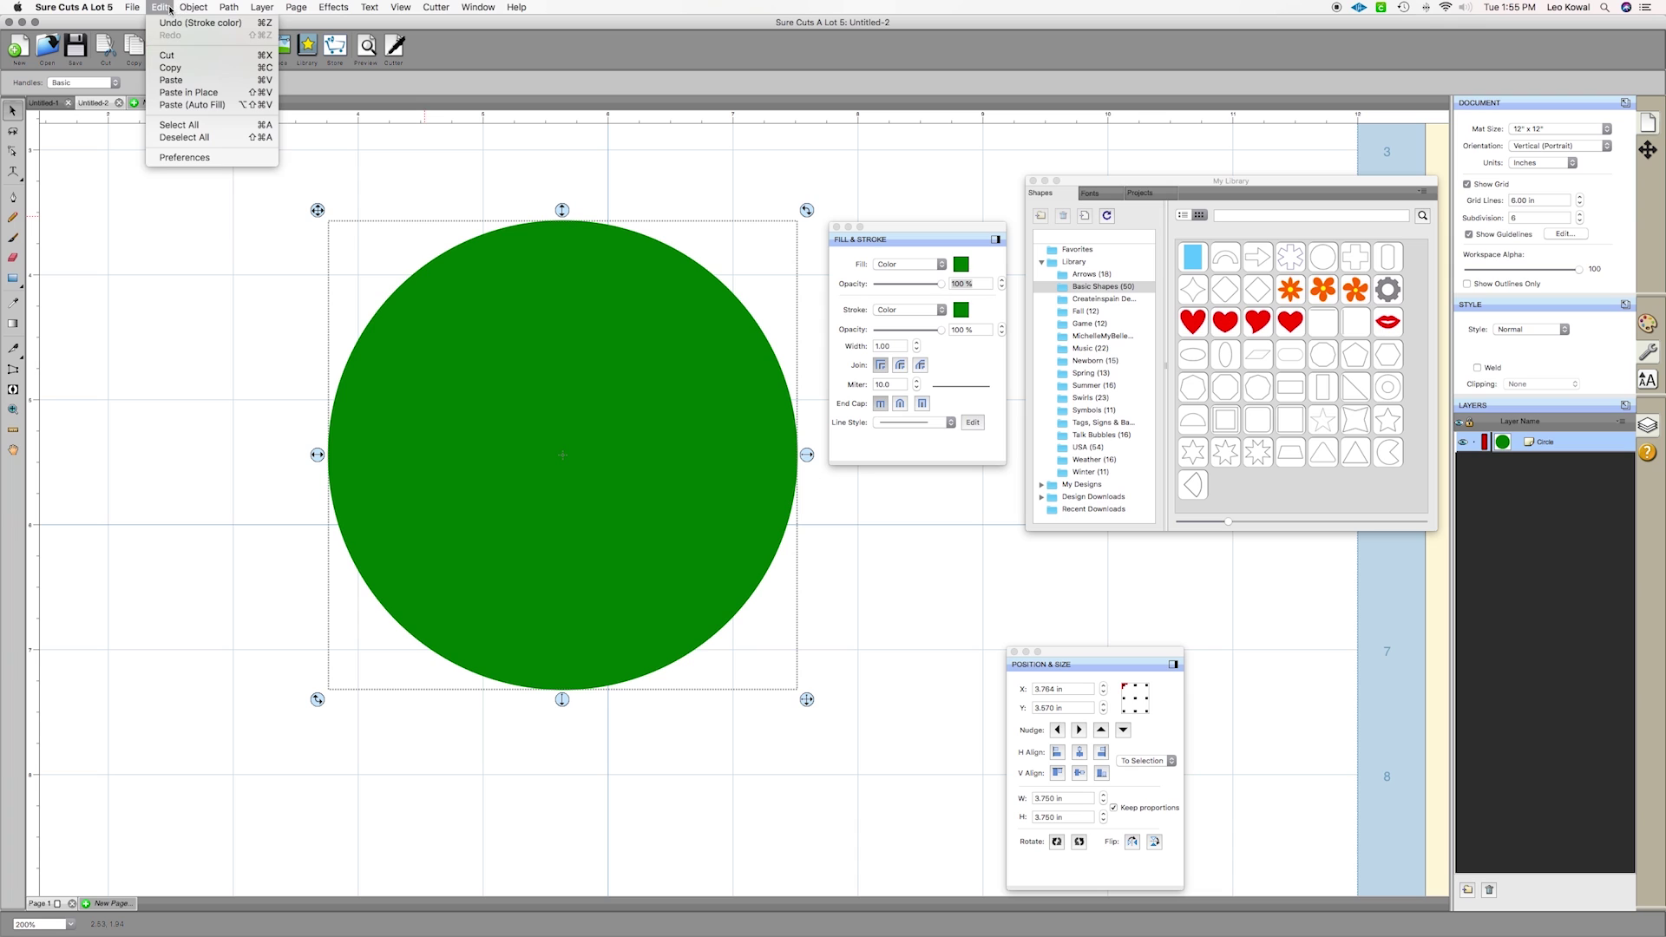
click(170, 80)
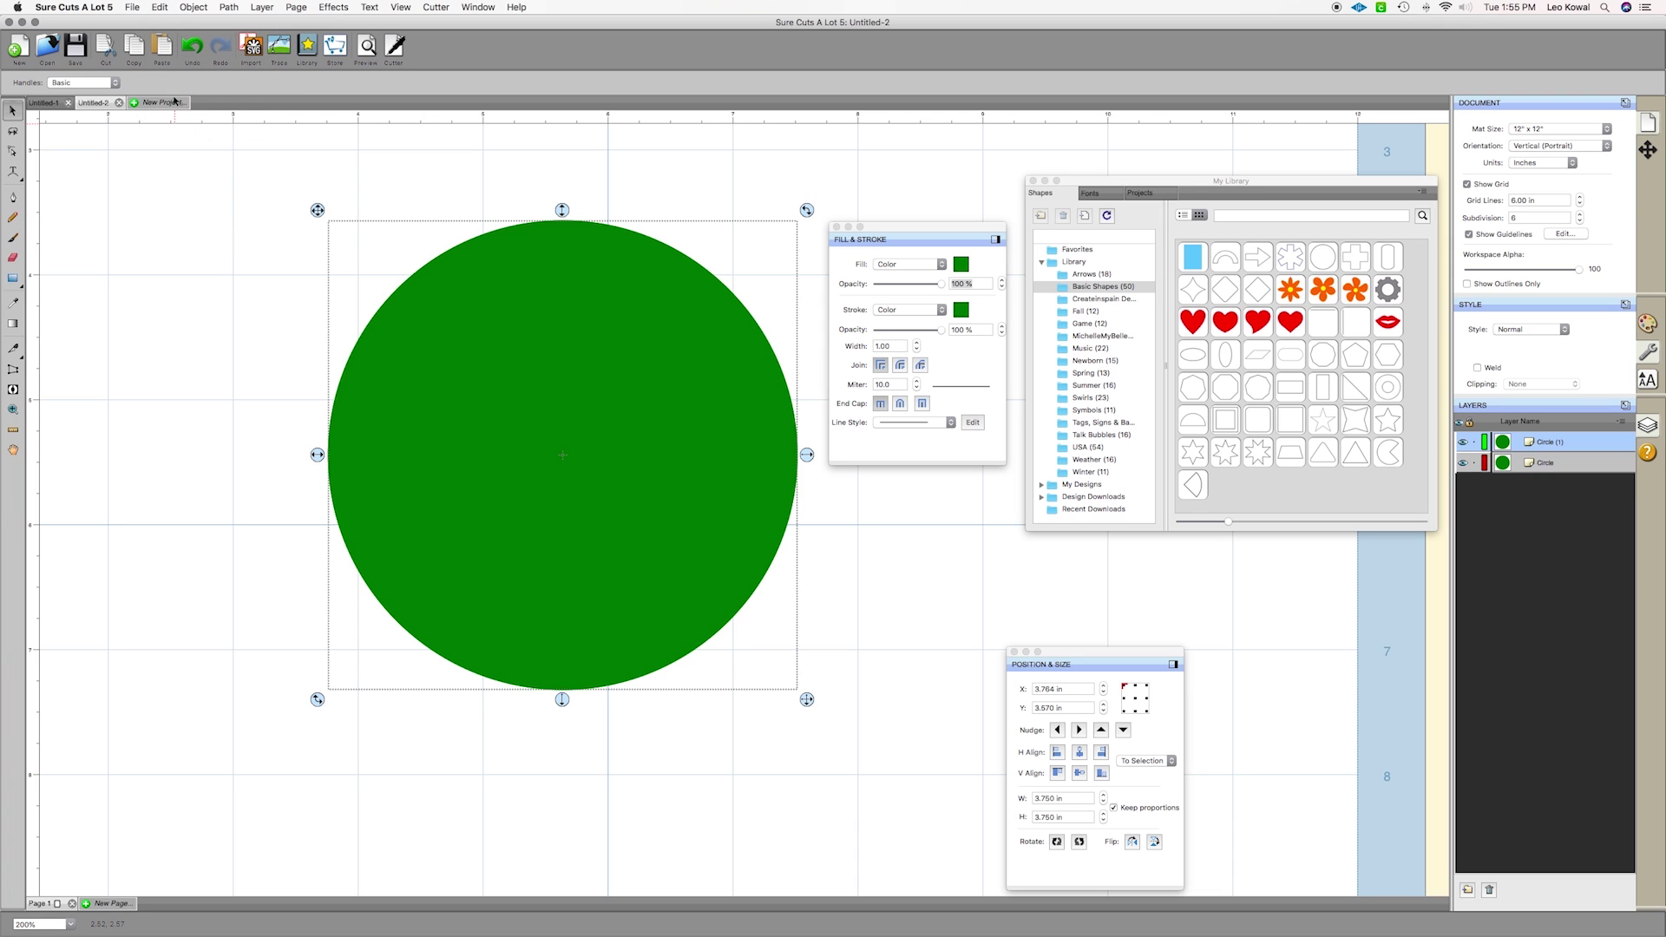
Undock the layers list, place it on the far side of the circle from Fill & Stroke, and make it taller
mouse_move(1331, 388)
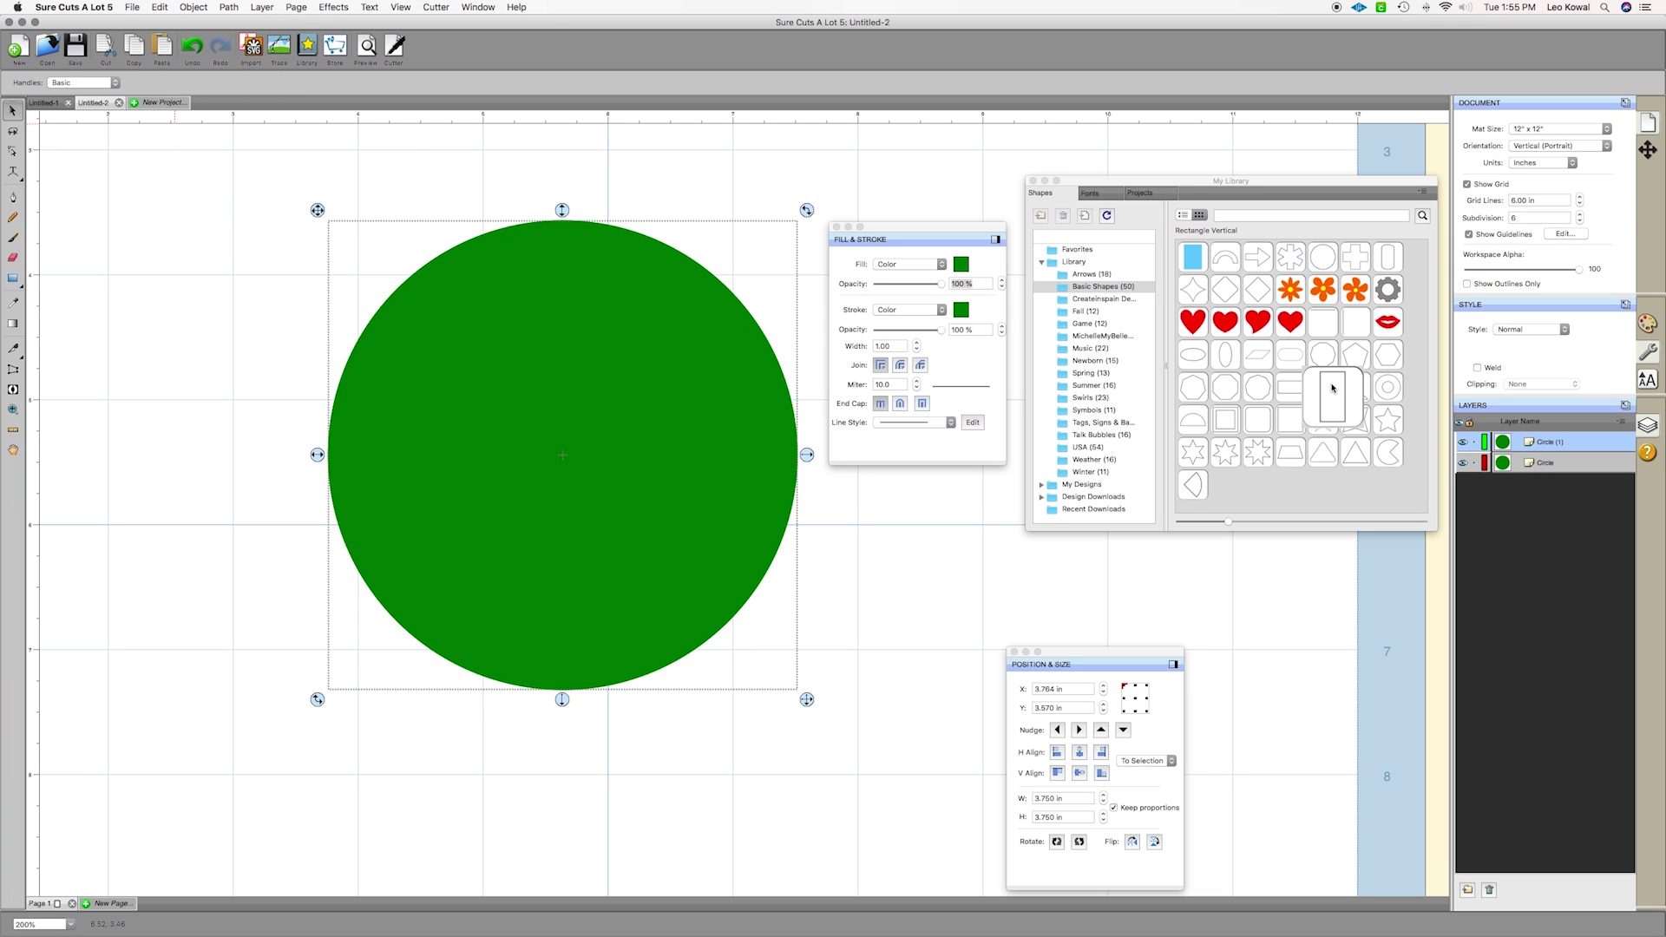
click(1627, 406)
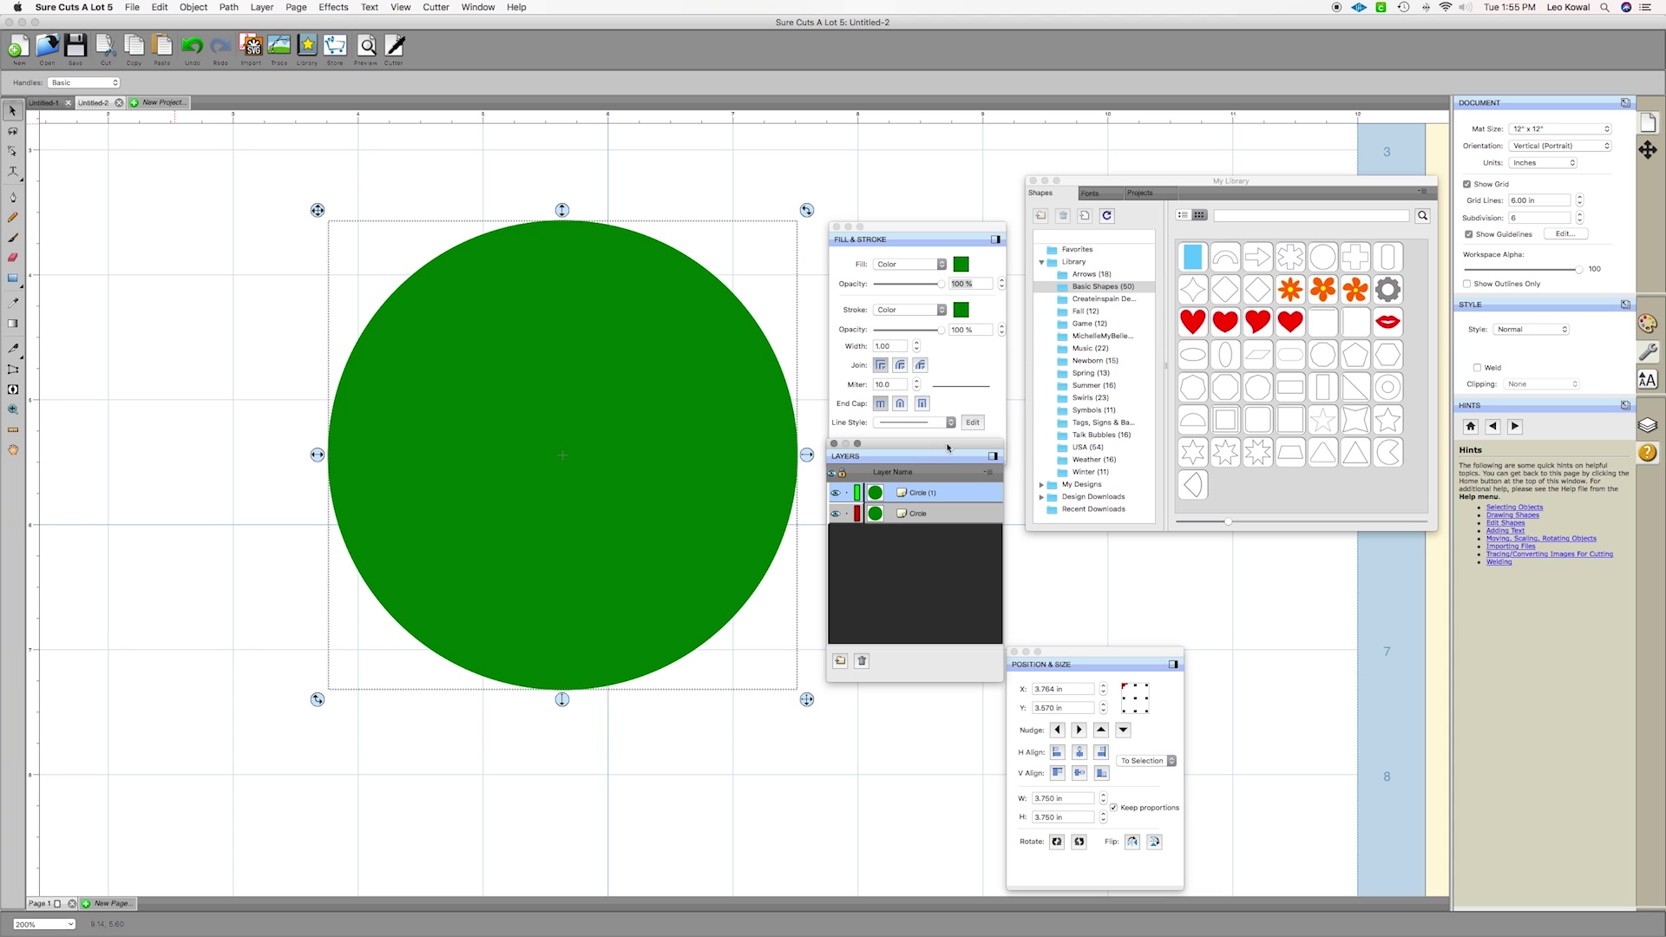
mouse_move(948, 445)
mouse_down()
mouse_move(335, 397)
mouse_move(180, 211)
mouse_up()
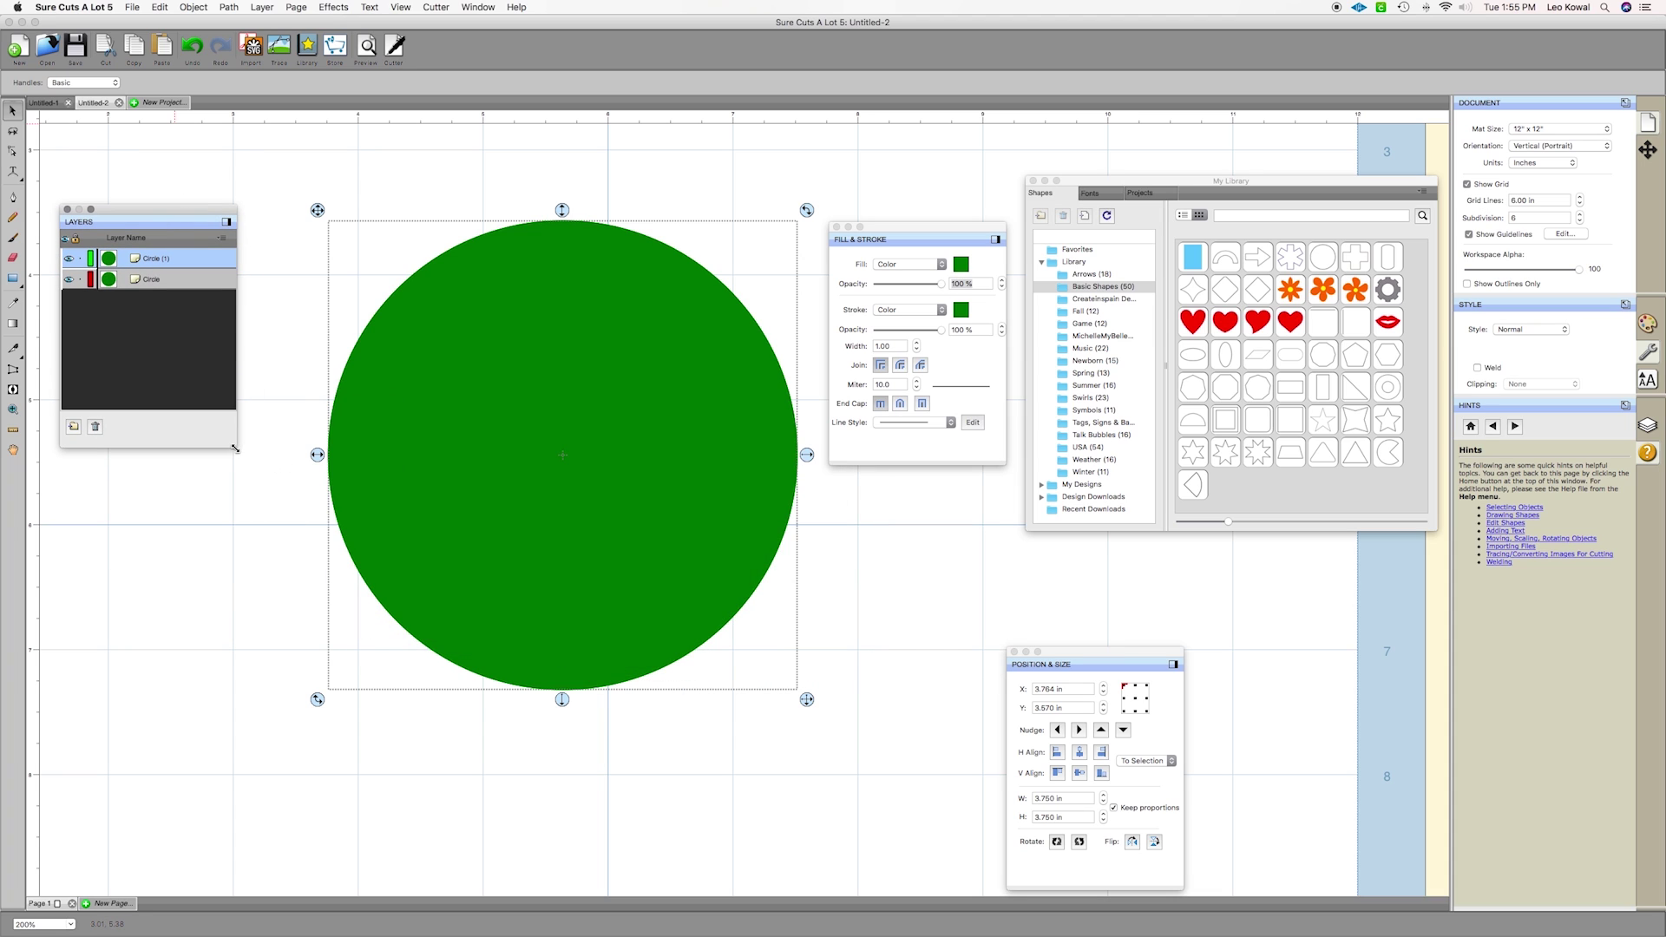
drag(234, 446, 242, 819)
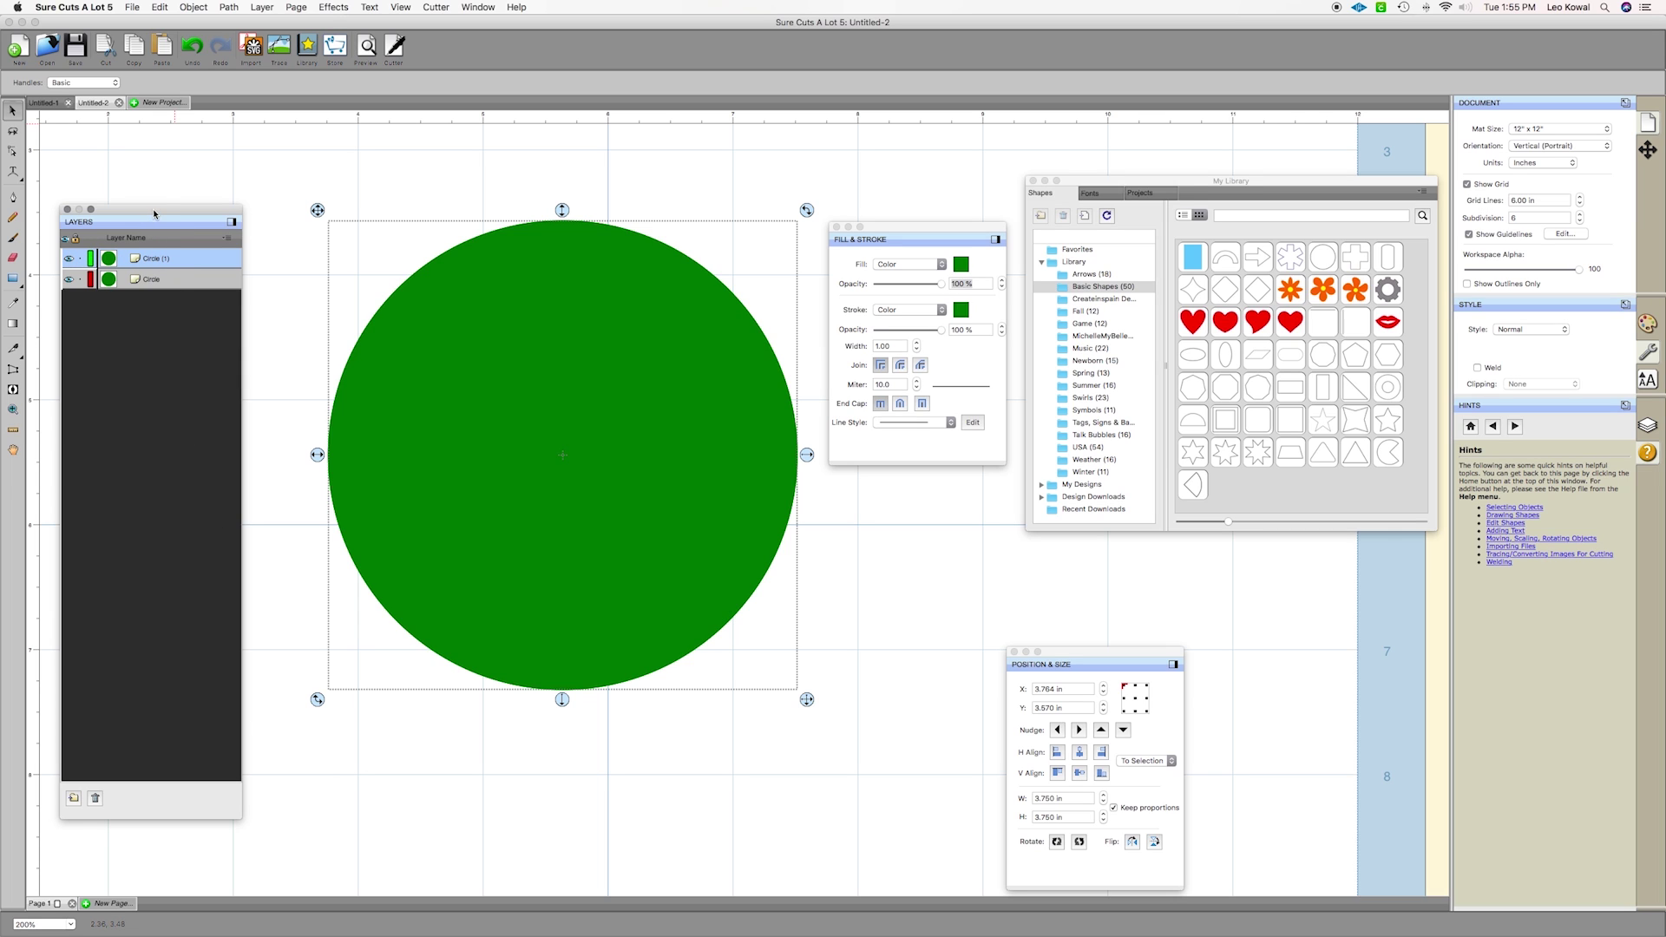
drag(155, 214, 189, 199)
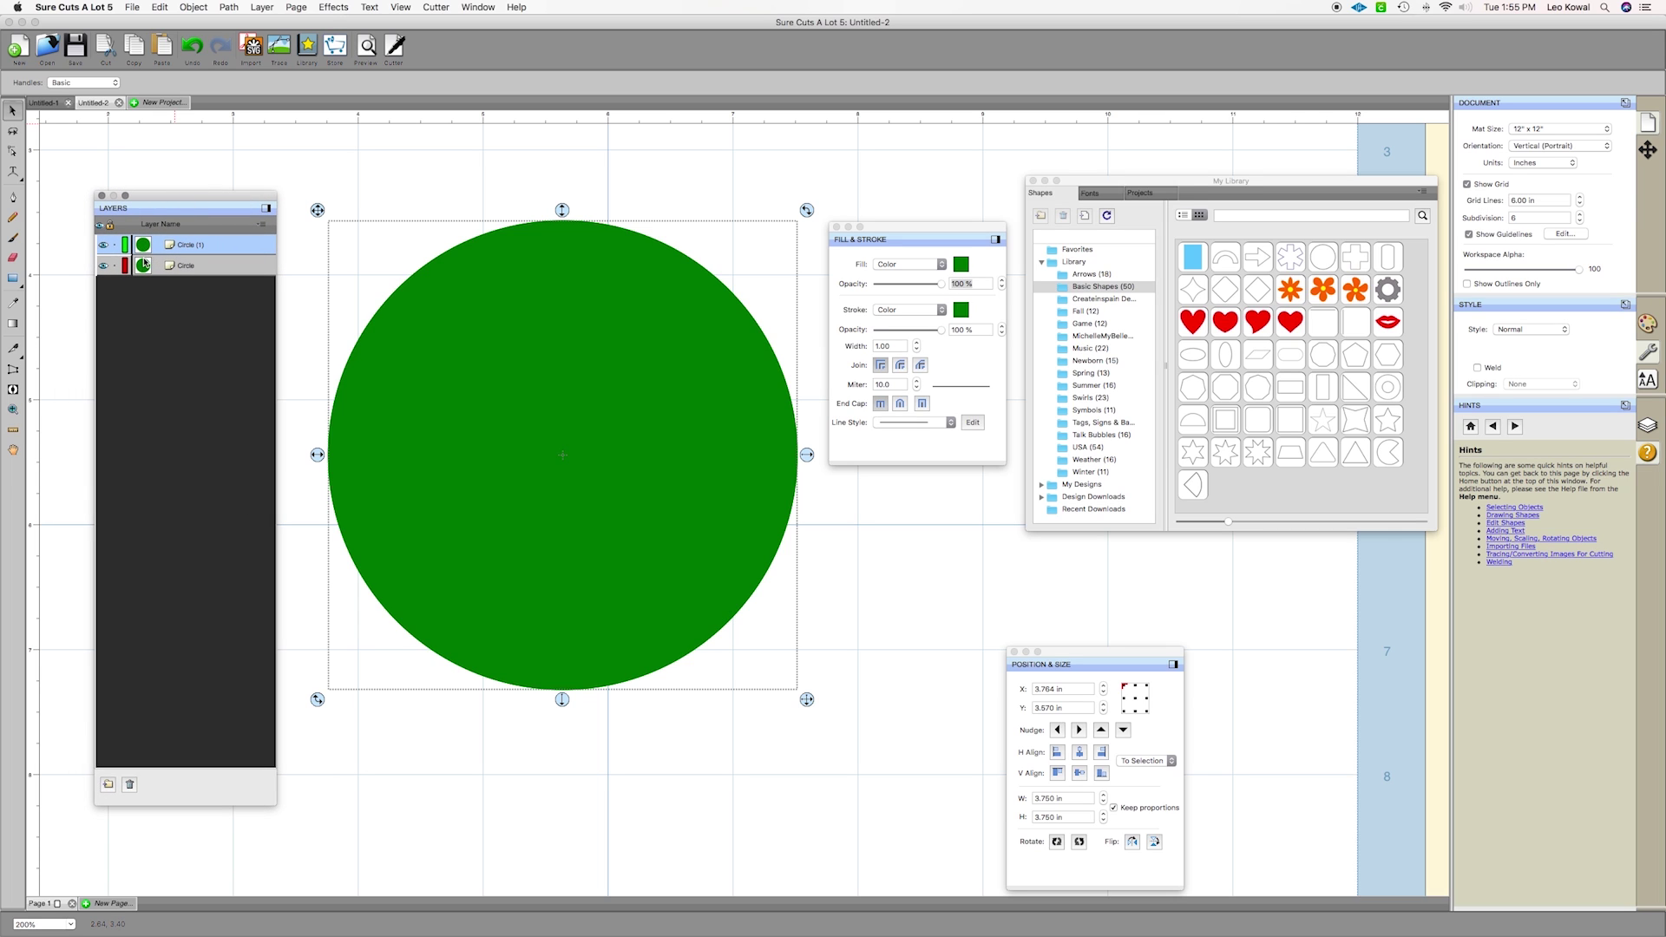
Check the two stacked green circles by switching their layer visibility off and on
click(103, 245)
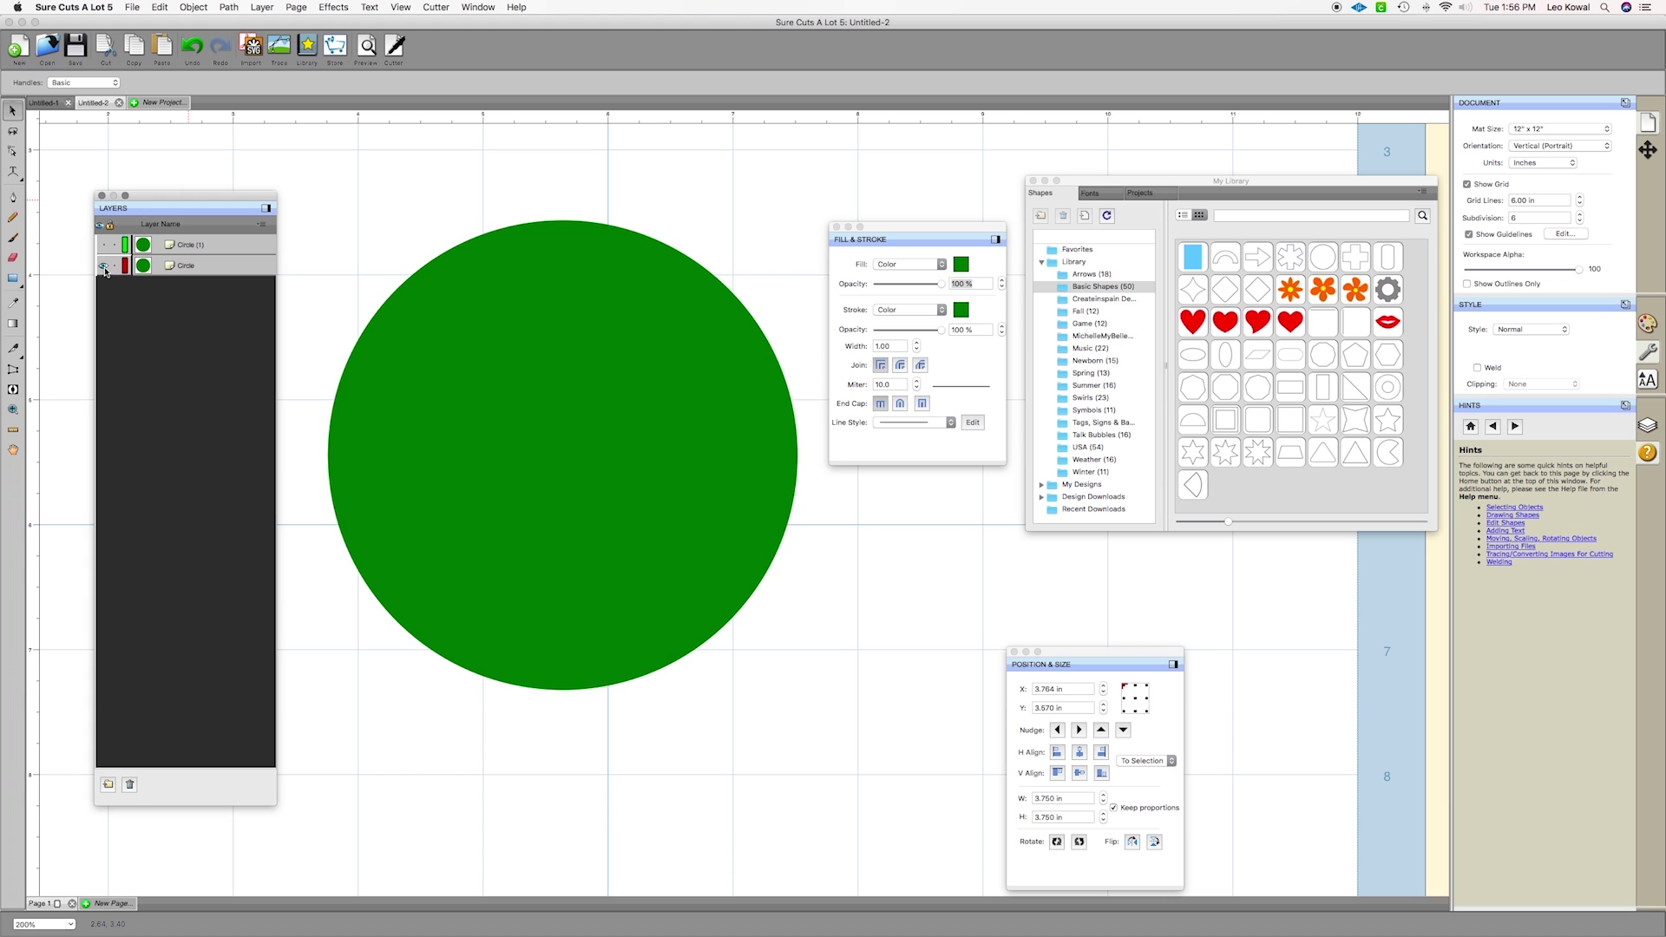
click(104, 266)
click(104, 266)
Set both the fill and the stroke of the upper circle, Circle (1), to white FFFFFF
click(200, 248)
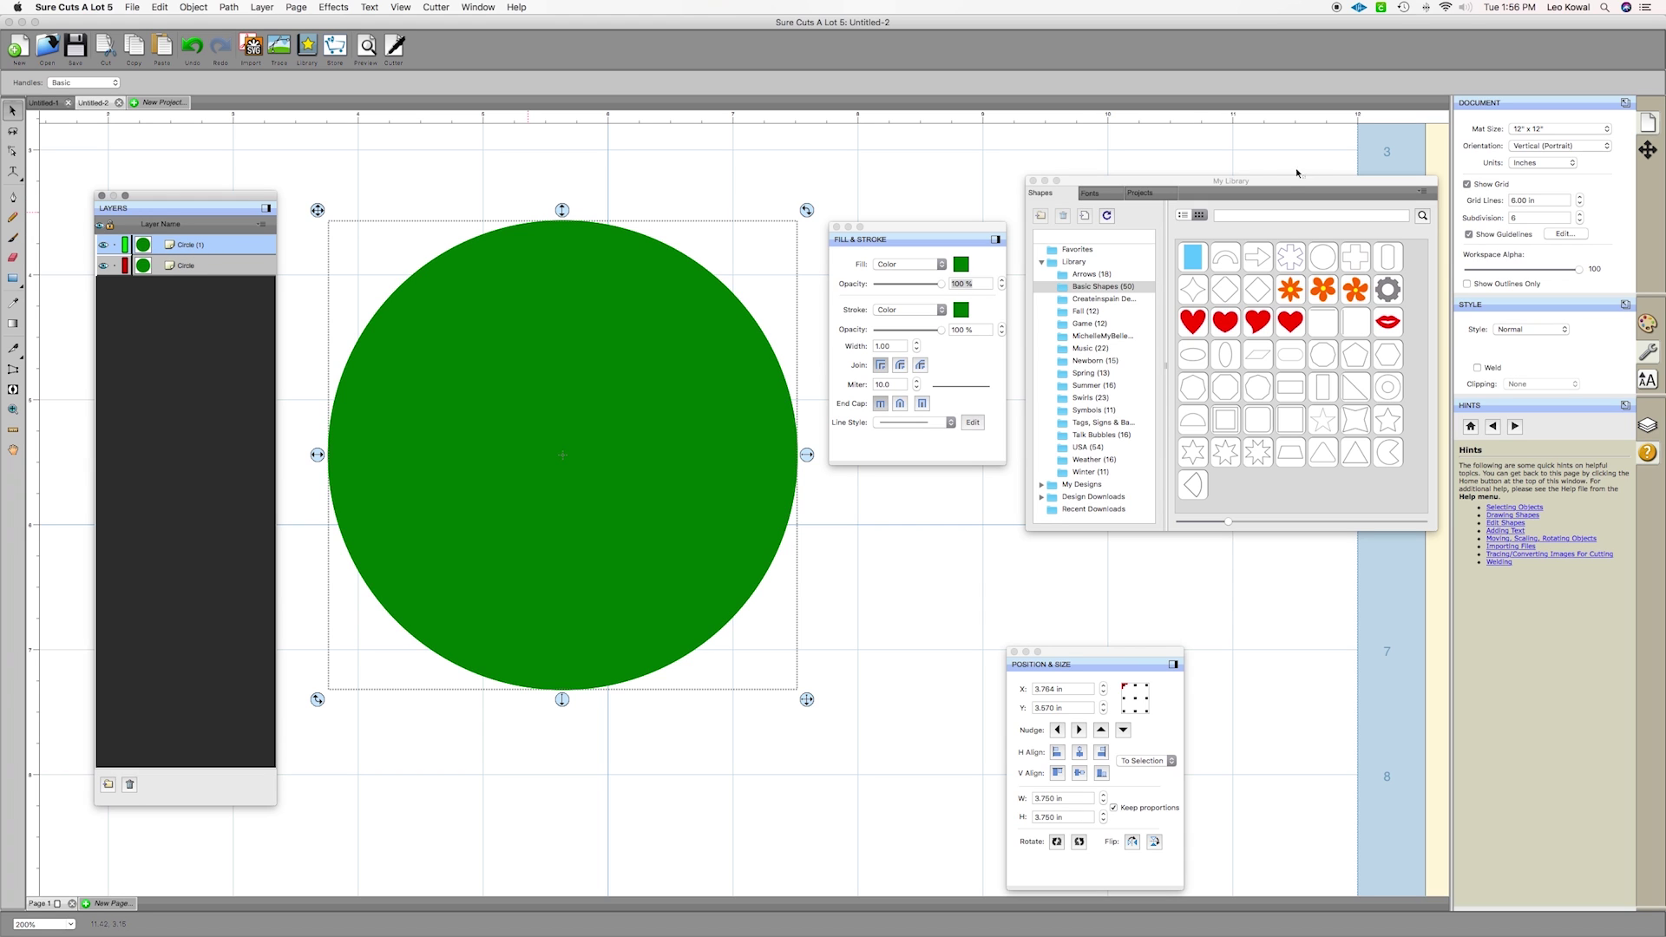
click(961, 266)
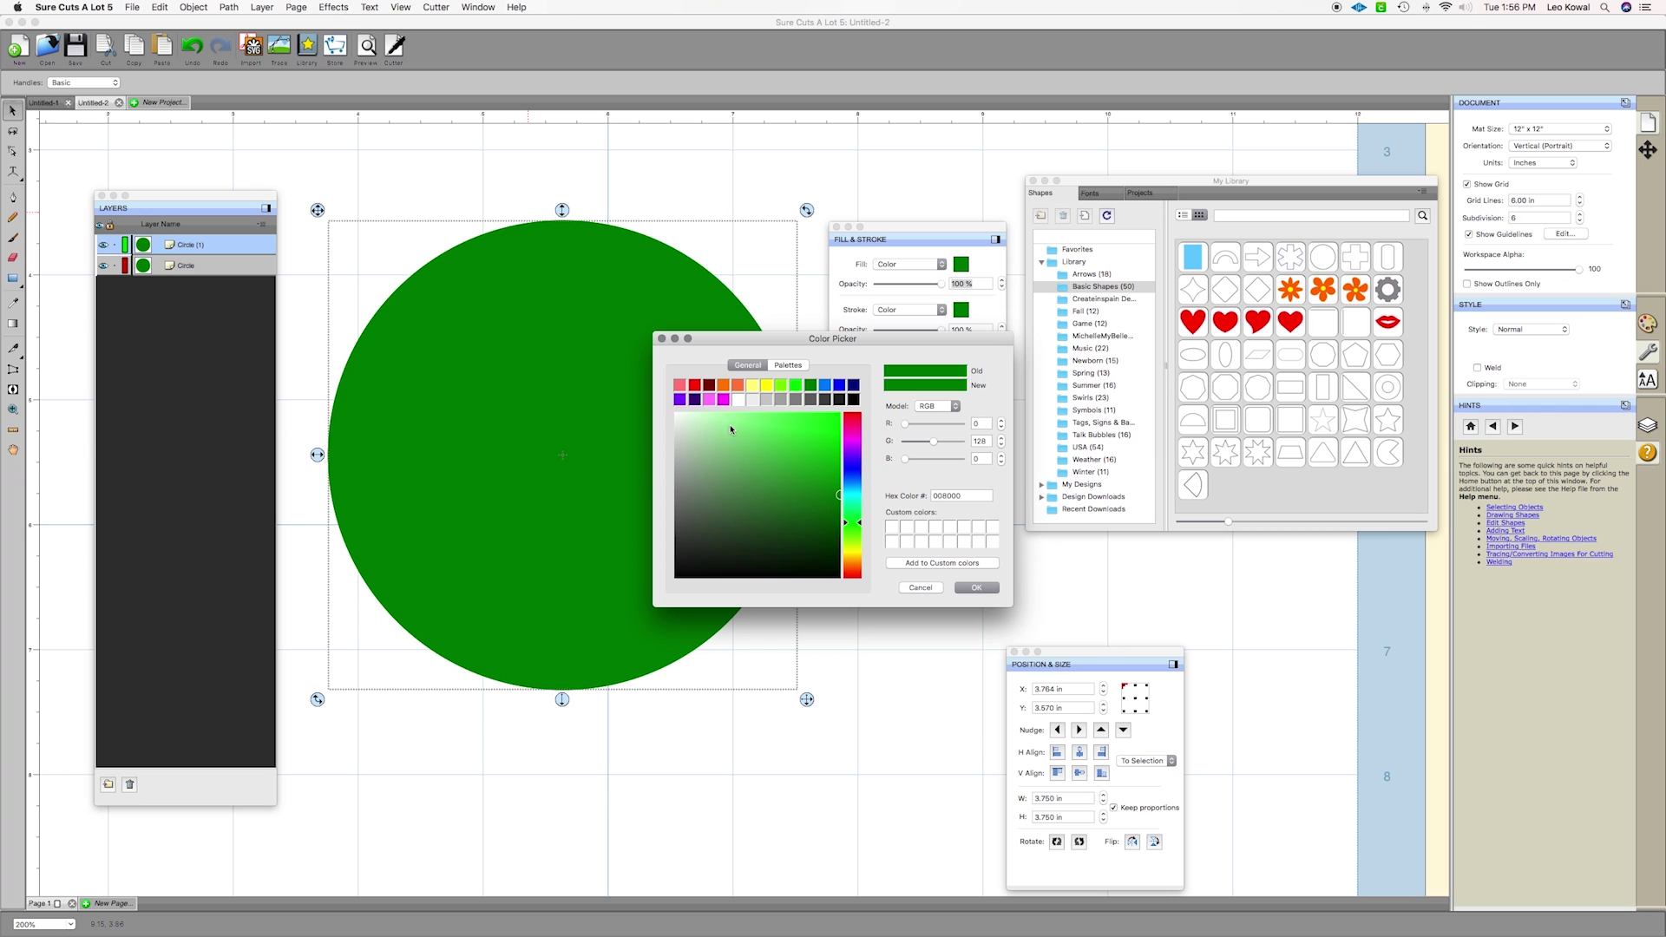
drag(702, 430, 673, 412)
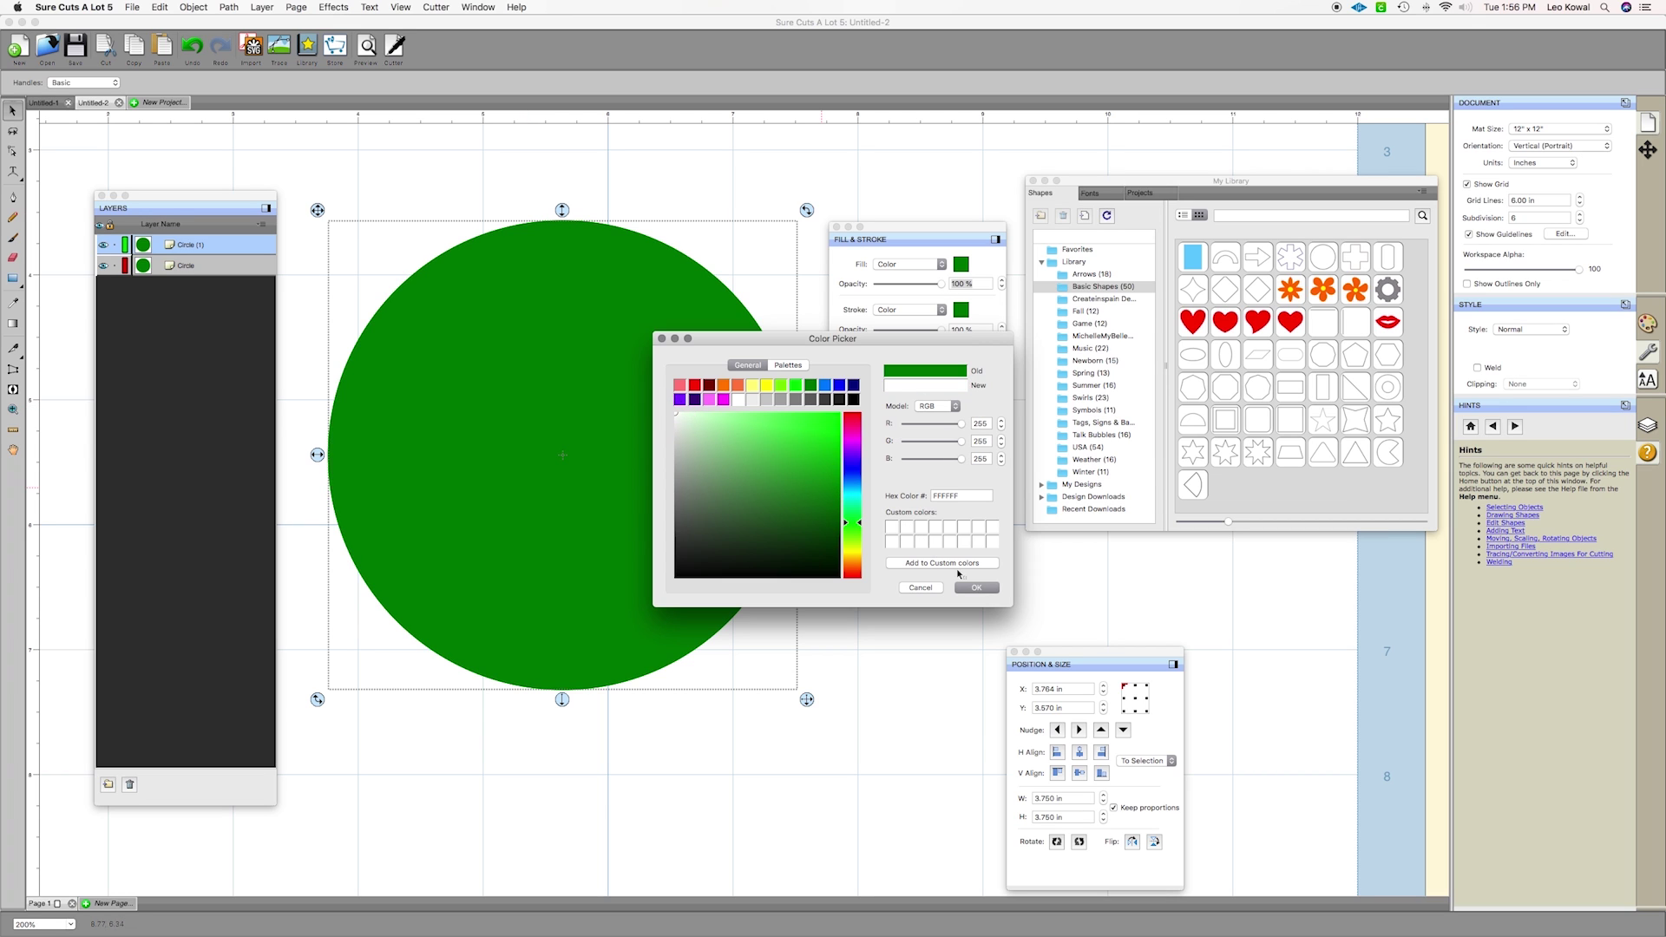
click(975, 589)
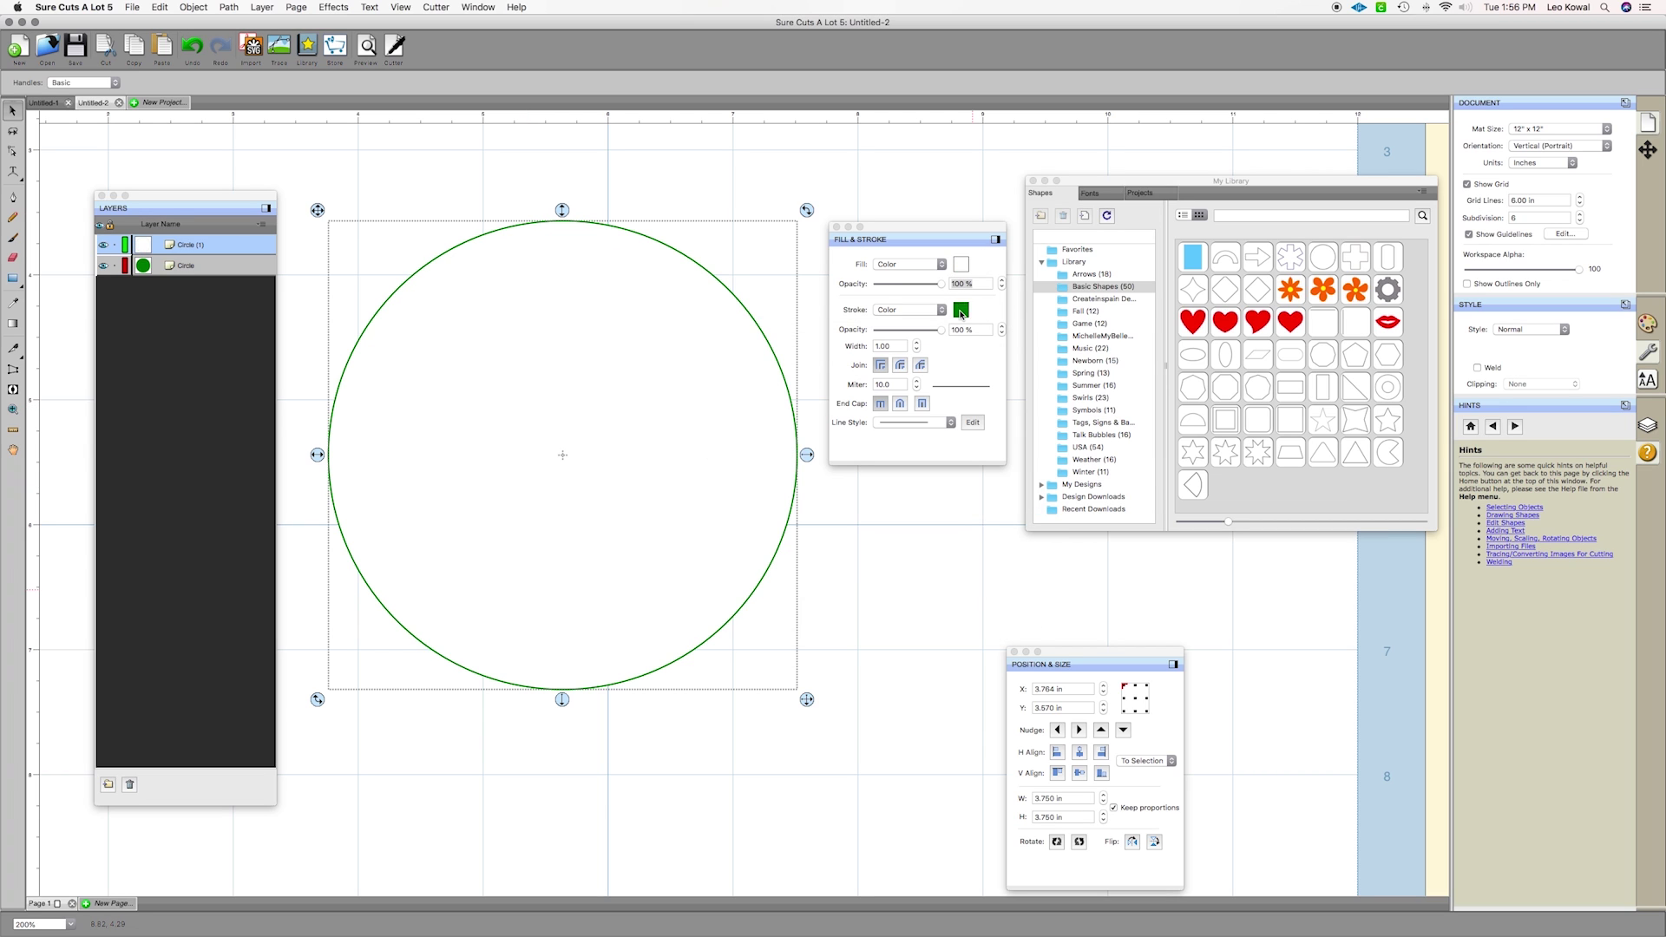
click(960, 311)
click(737, 399)
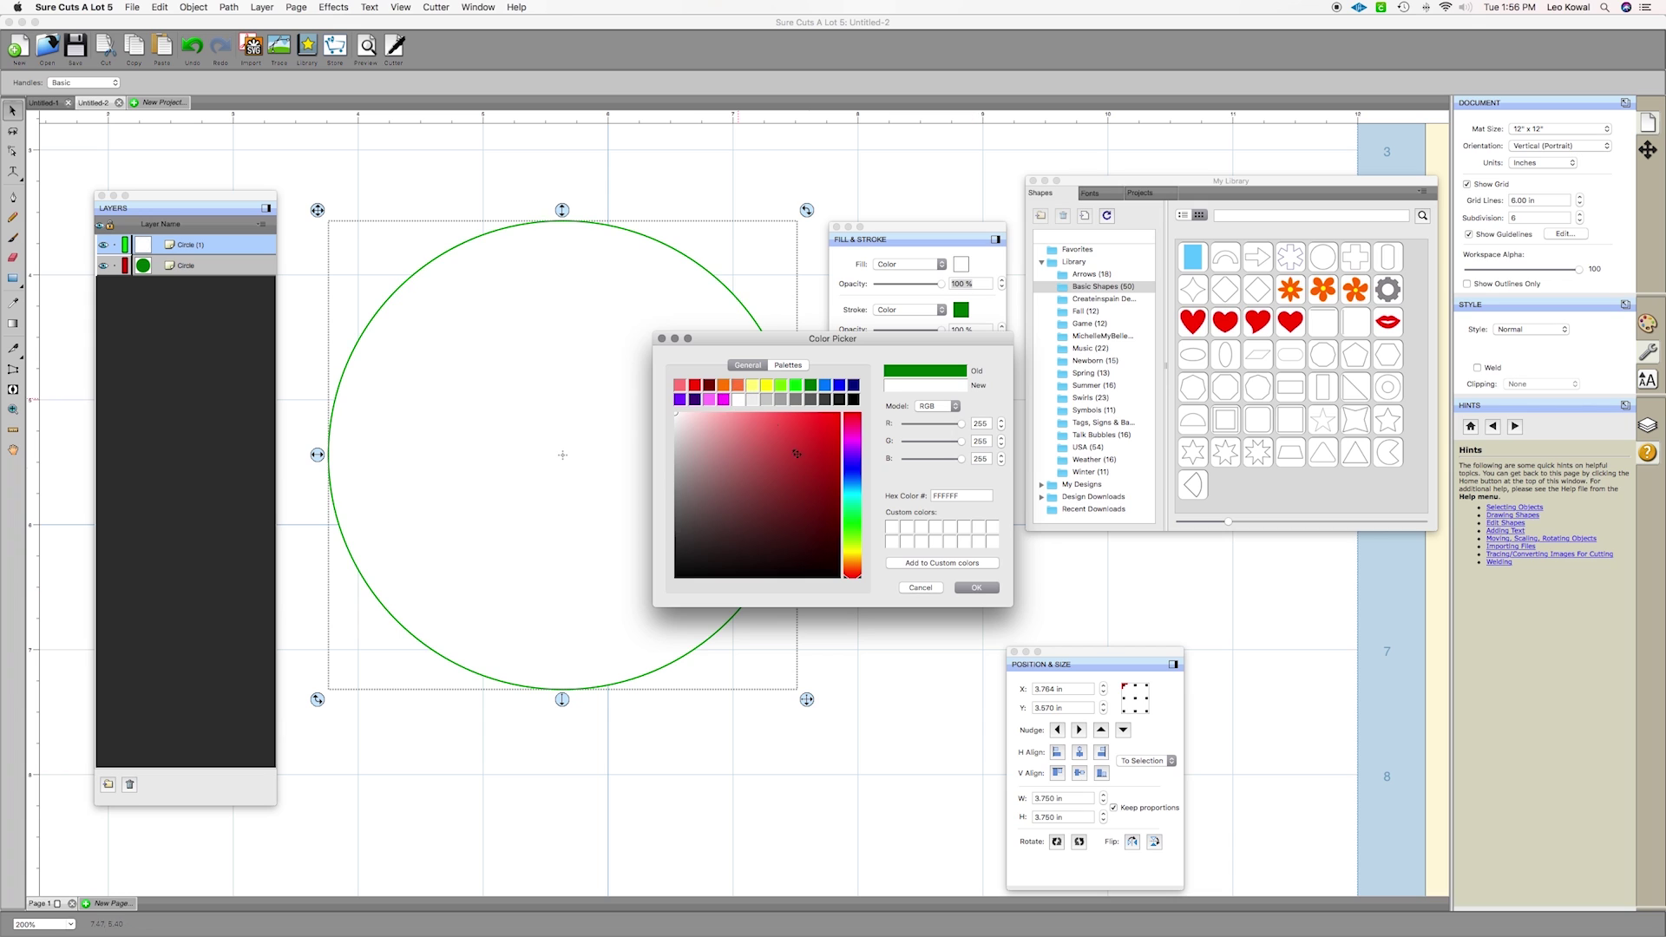
click(970, 590)
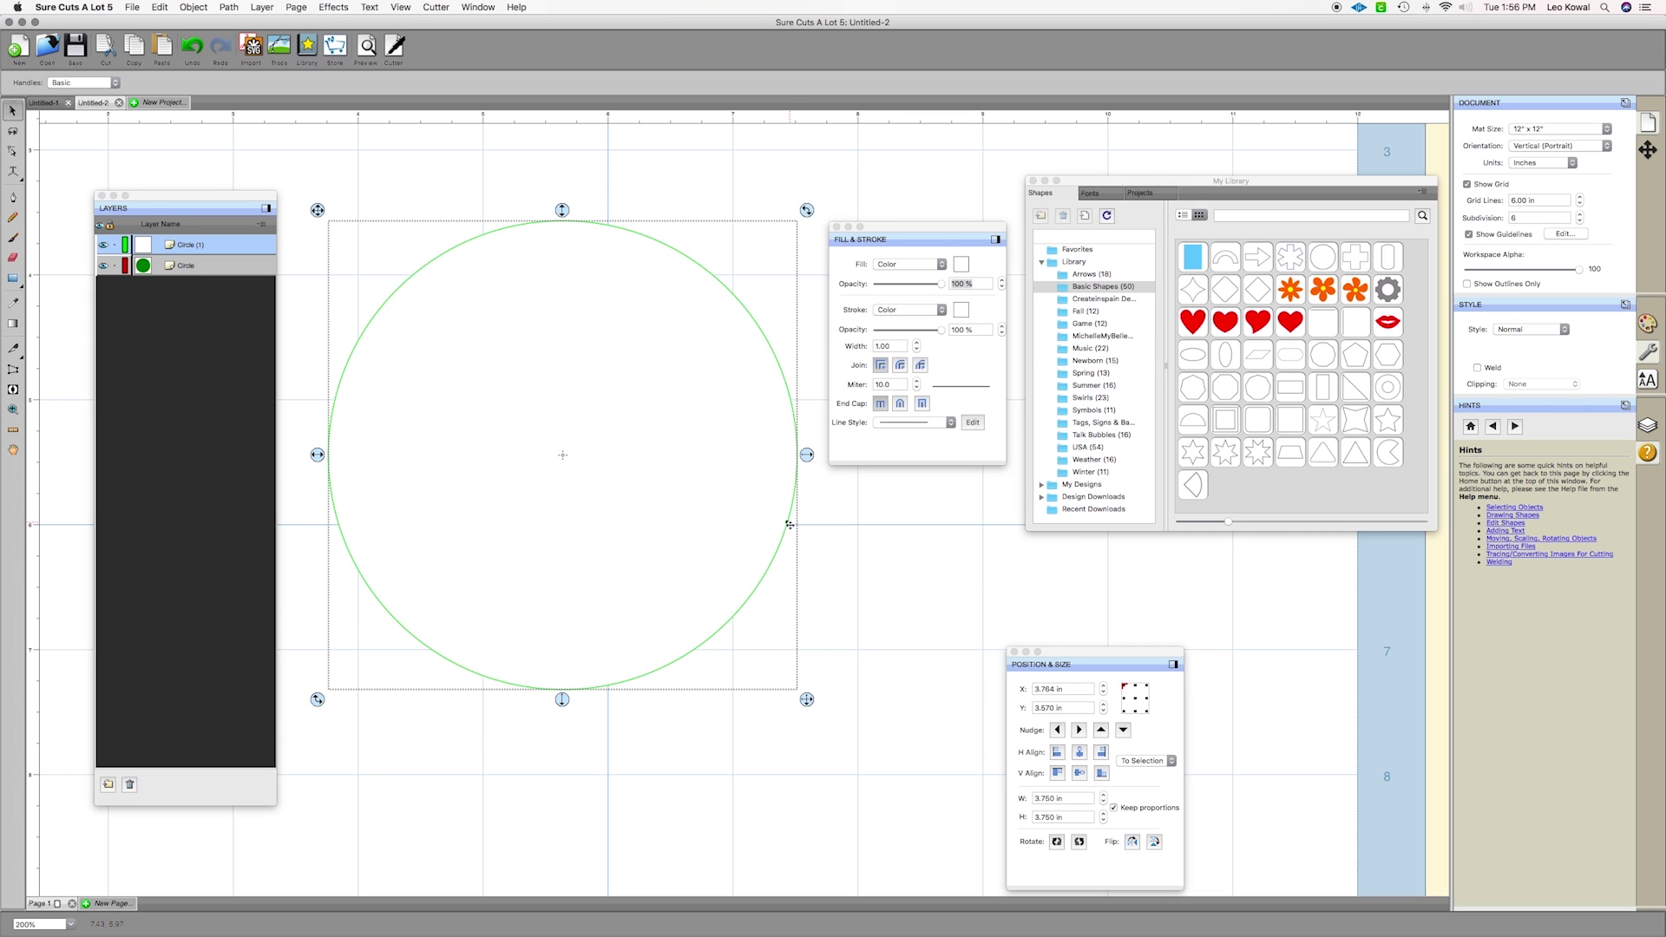
Compare the white and green circles by hiding and showing each layer, leaving both visible
click(104, 247)
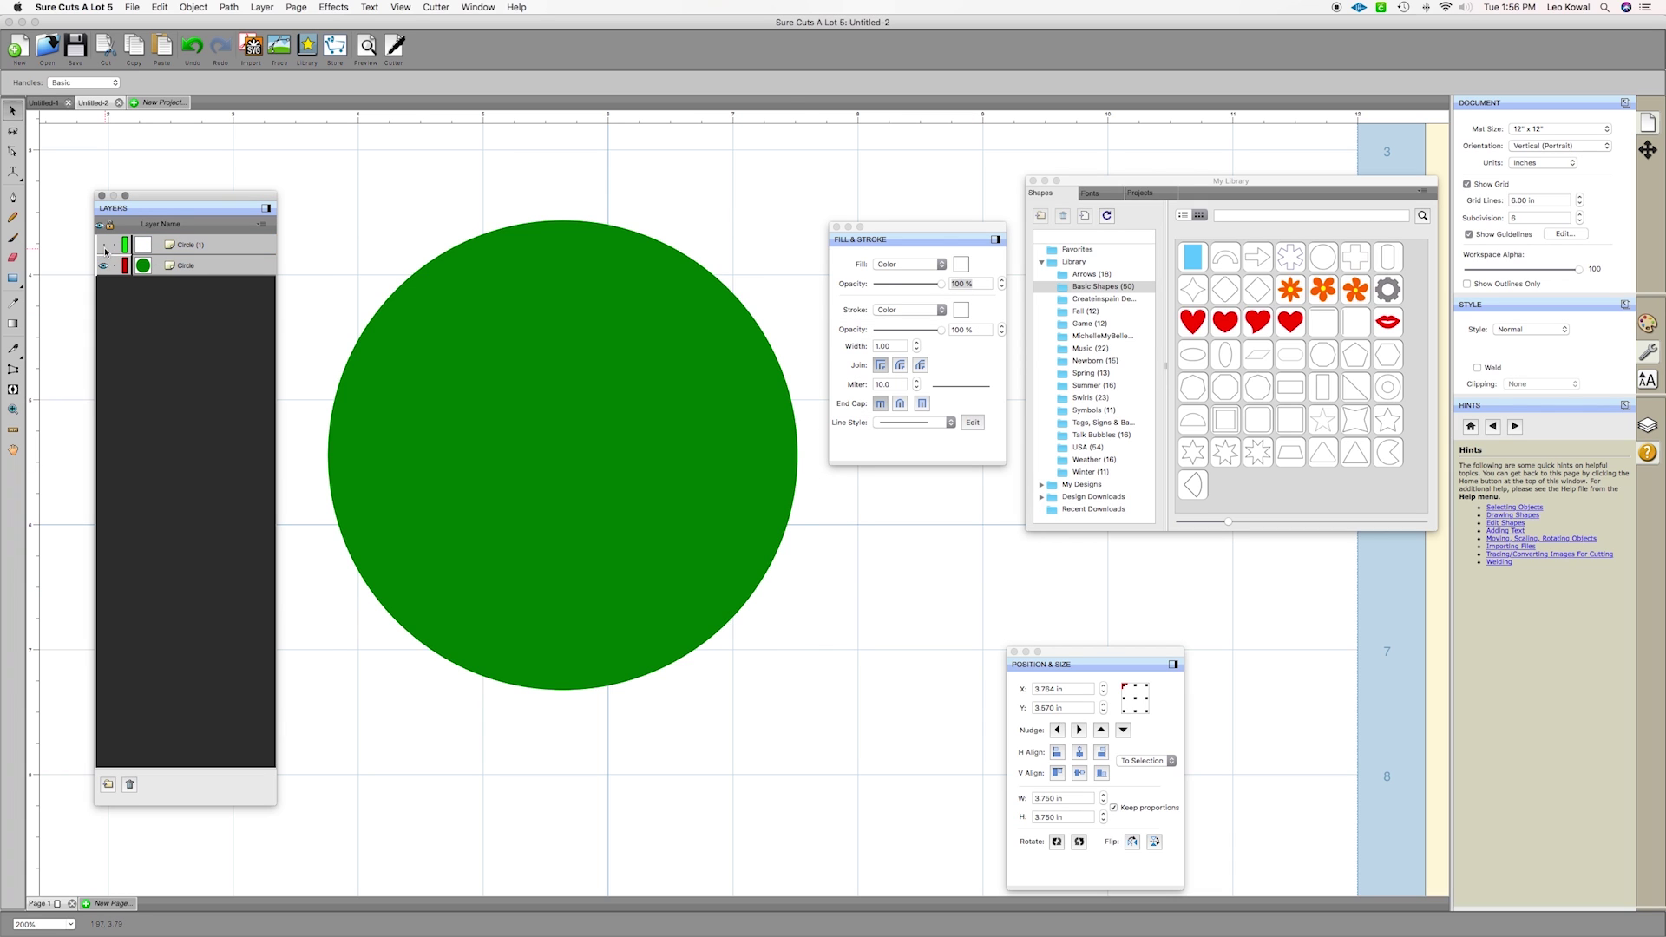
click(104, 247)
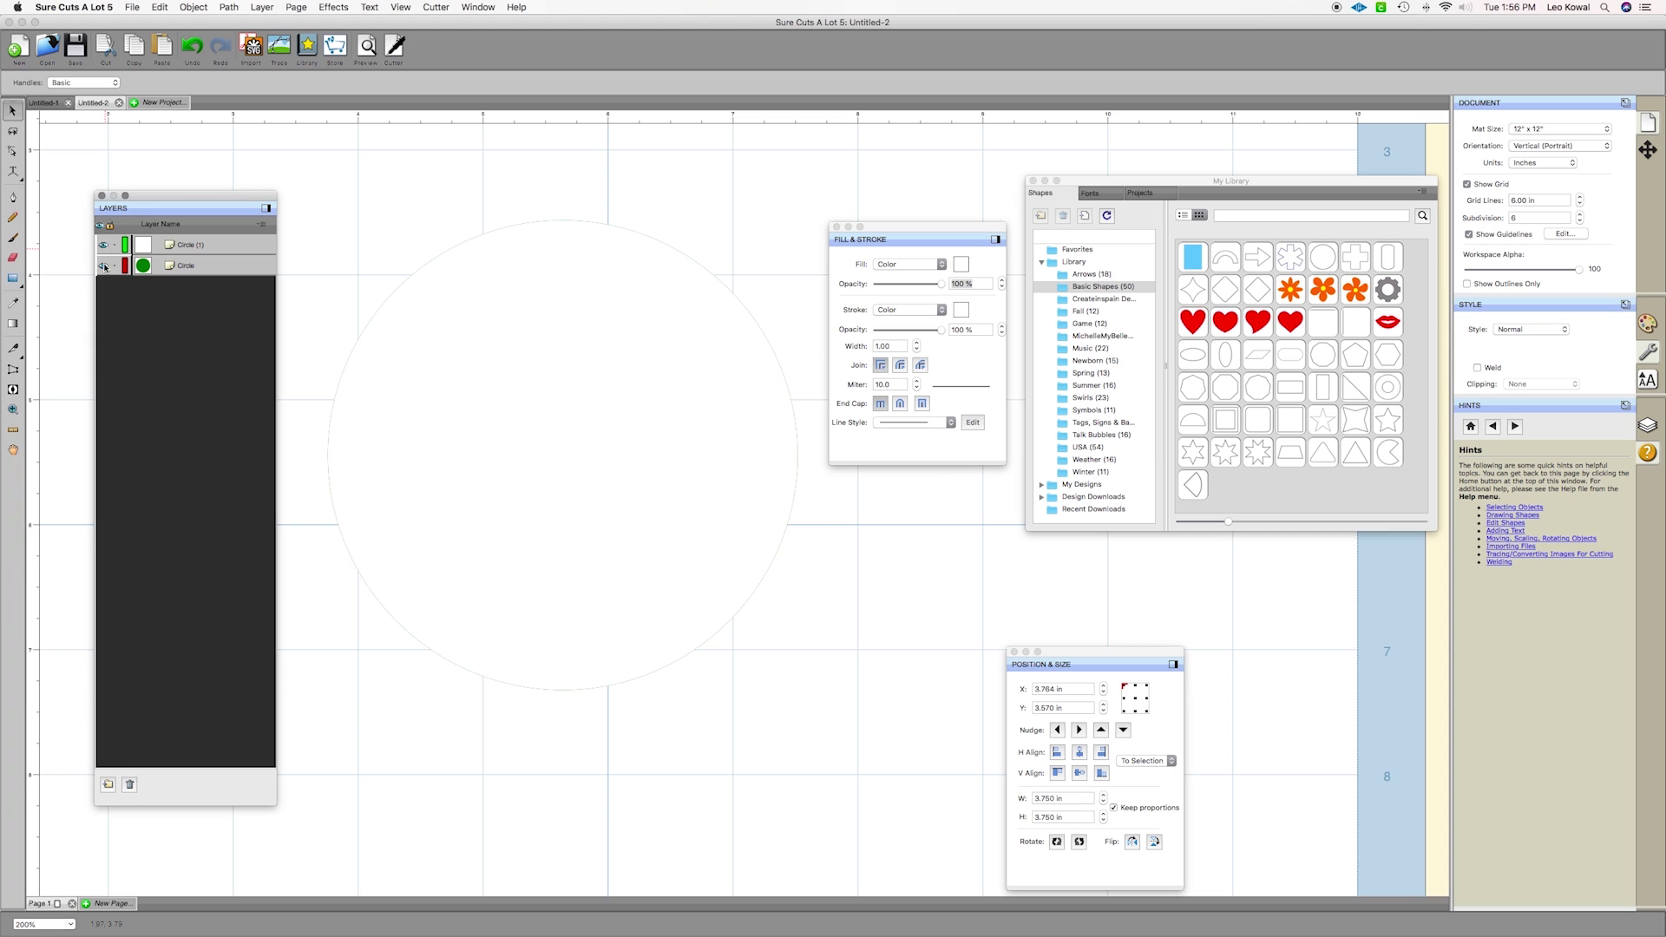
click(104, 247)
click(104, 267)
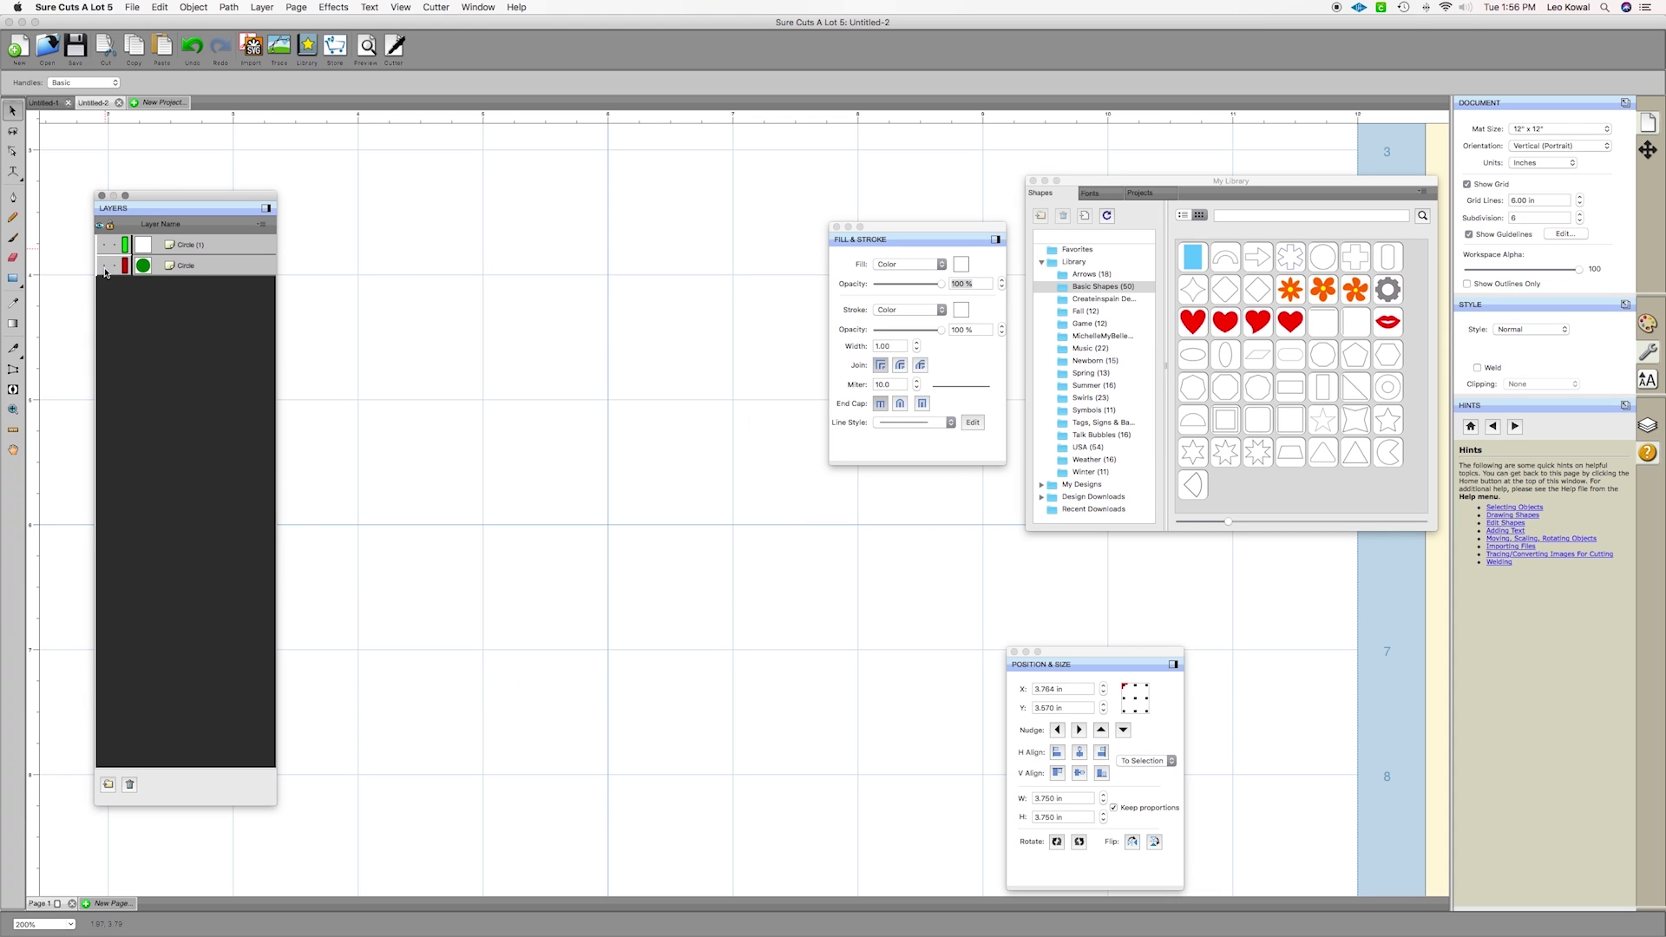
click(104, 265)
click(104, 246)
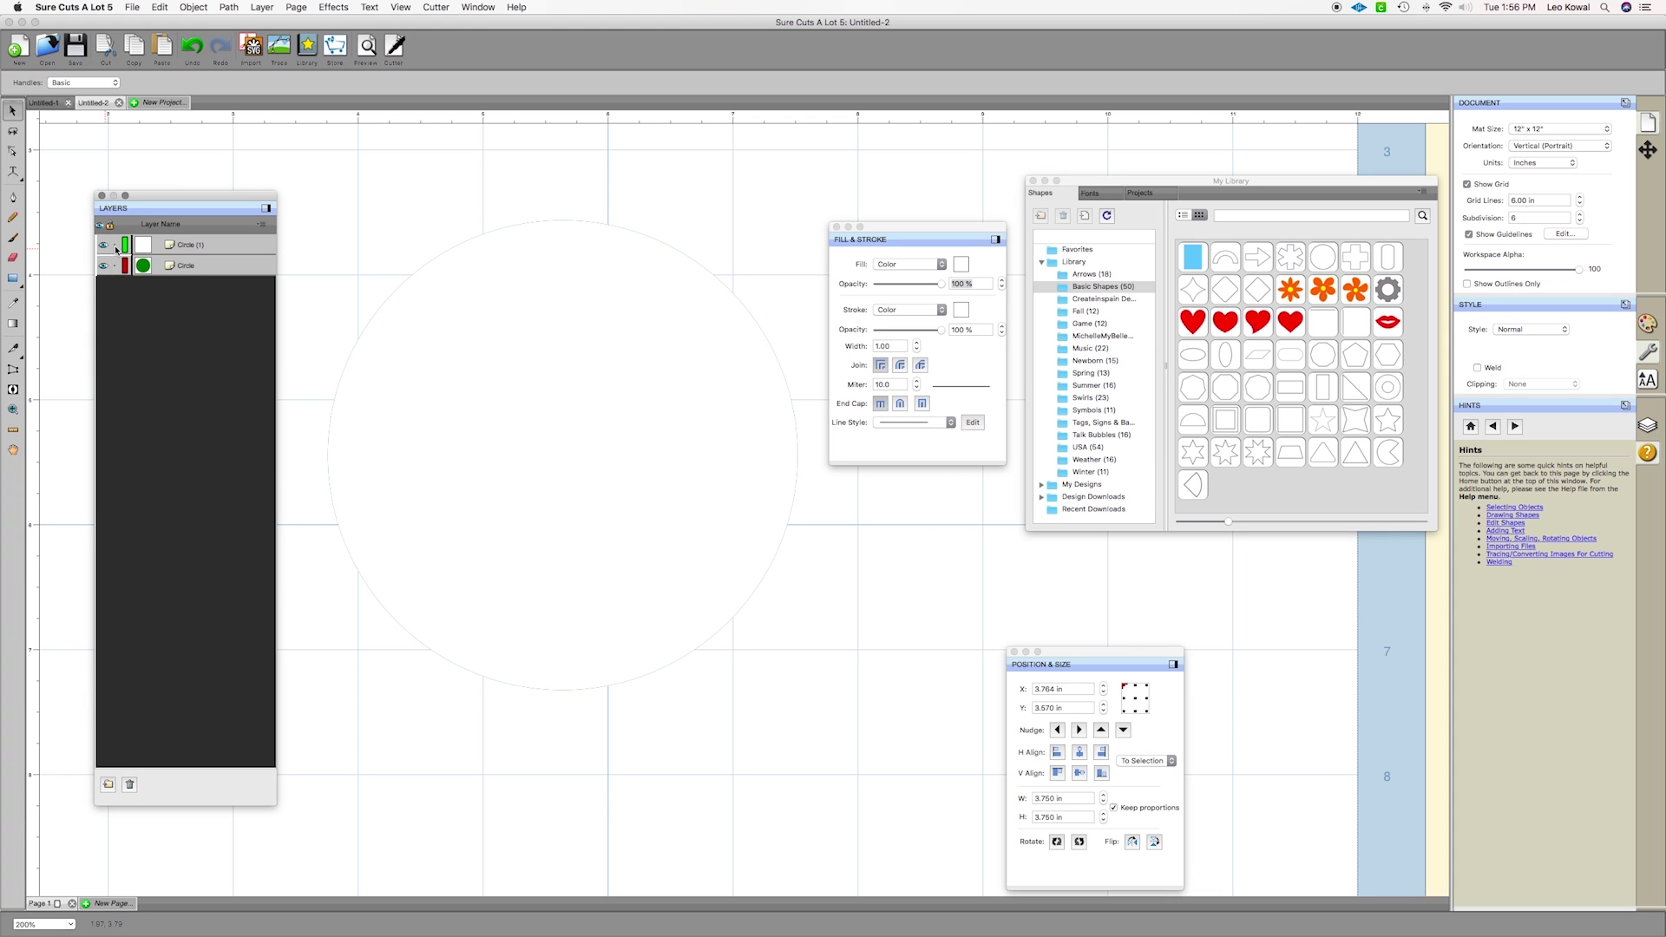
Scale the white circle about its center to about 3.55 in so a thin green ring surrounds it, and deselect it
click(187, 251)
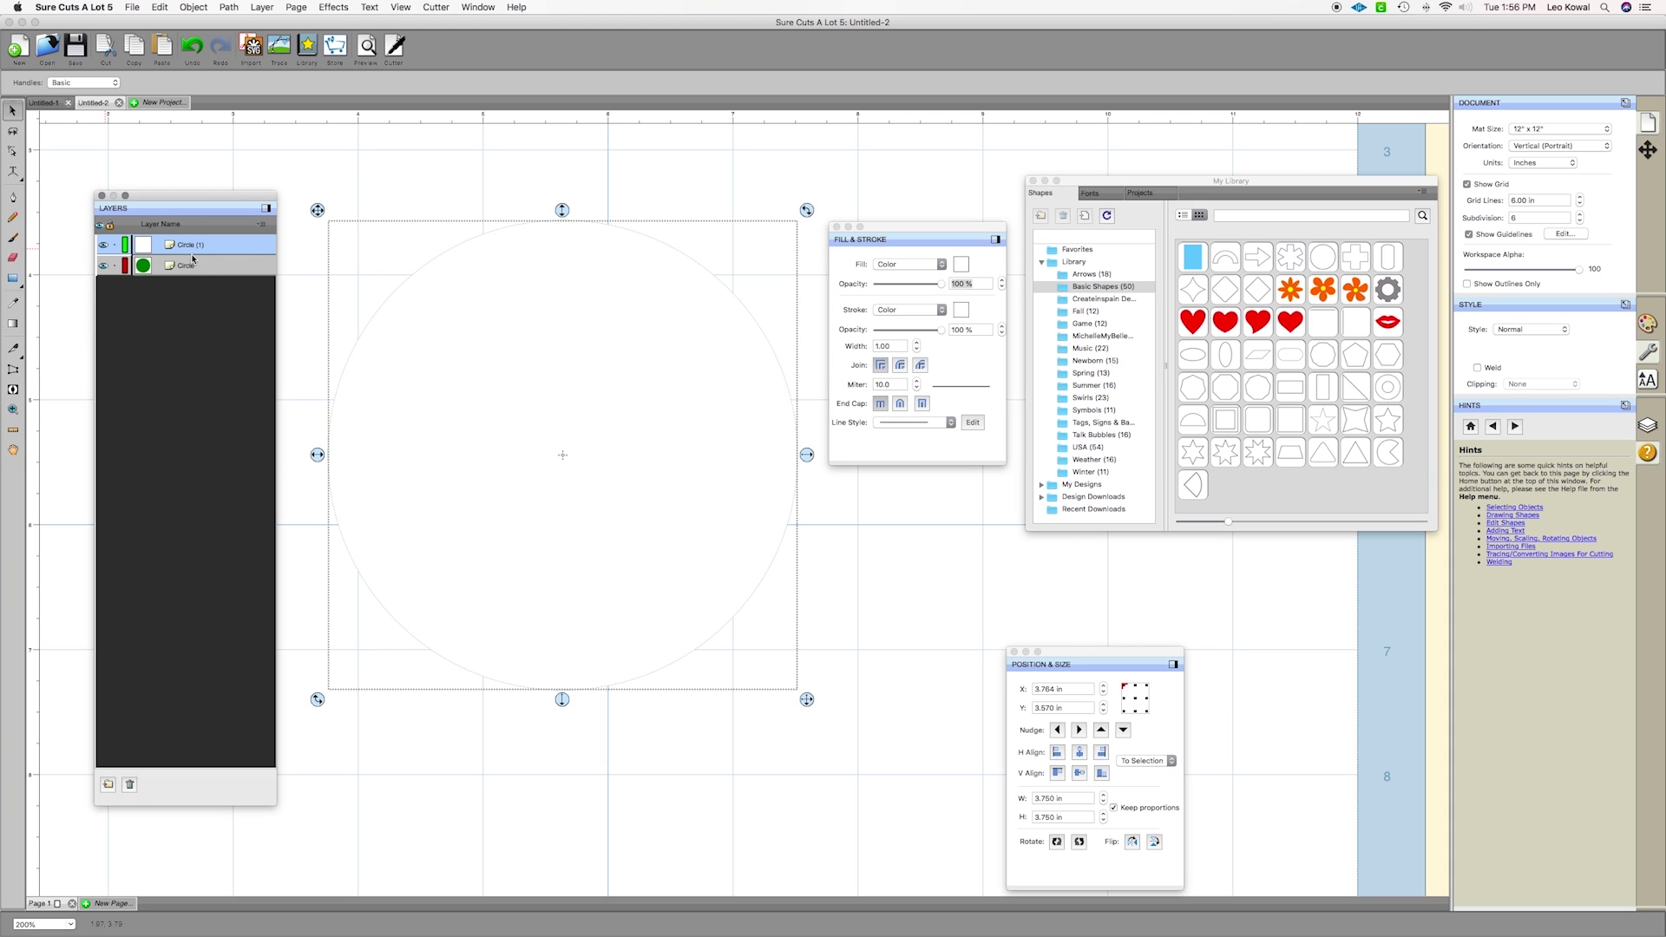
click(186, 264)
click(557, 308)
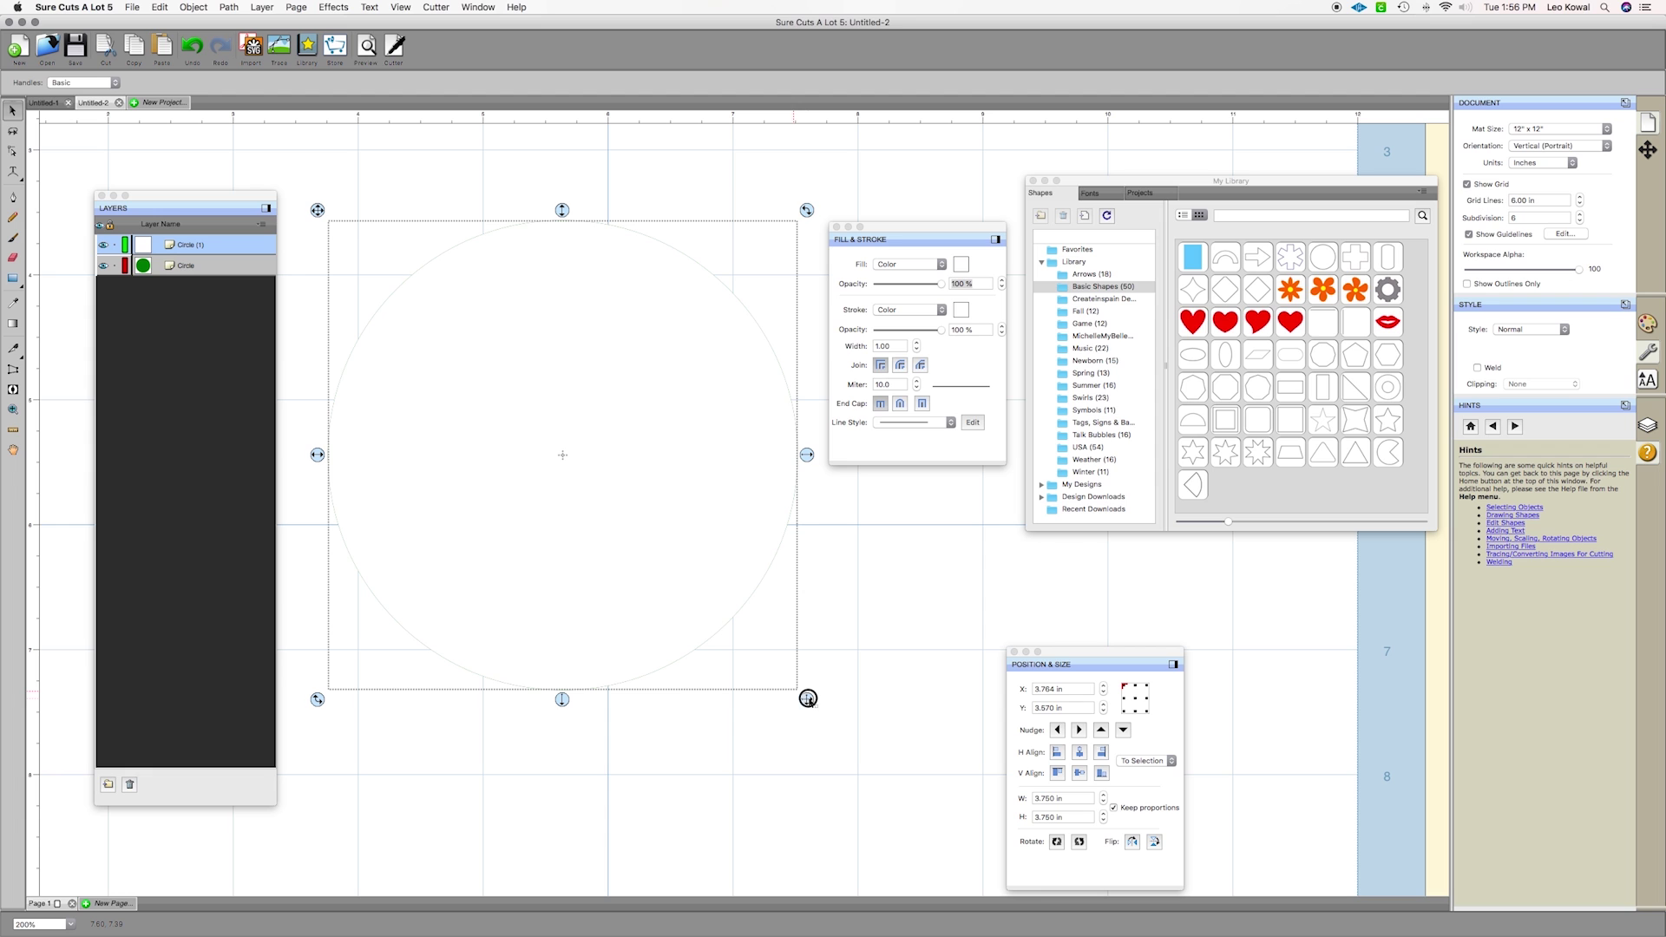
mouse_move(807, 699)
mouse_down()
mouse_move(781, 673)
mouse_move(791, 695)
mouse_up()
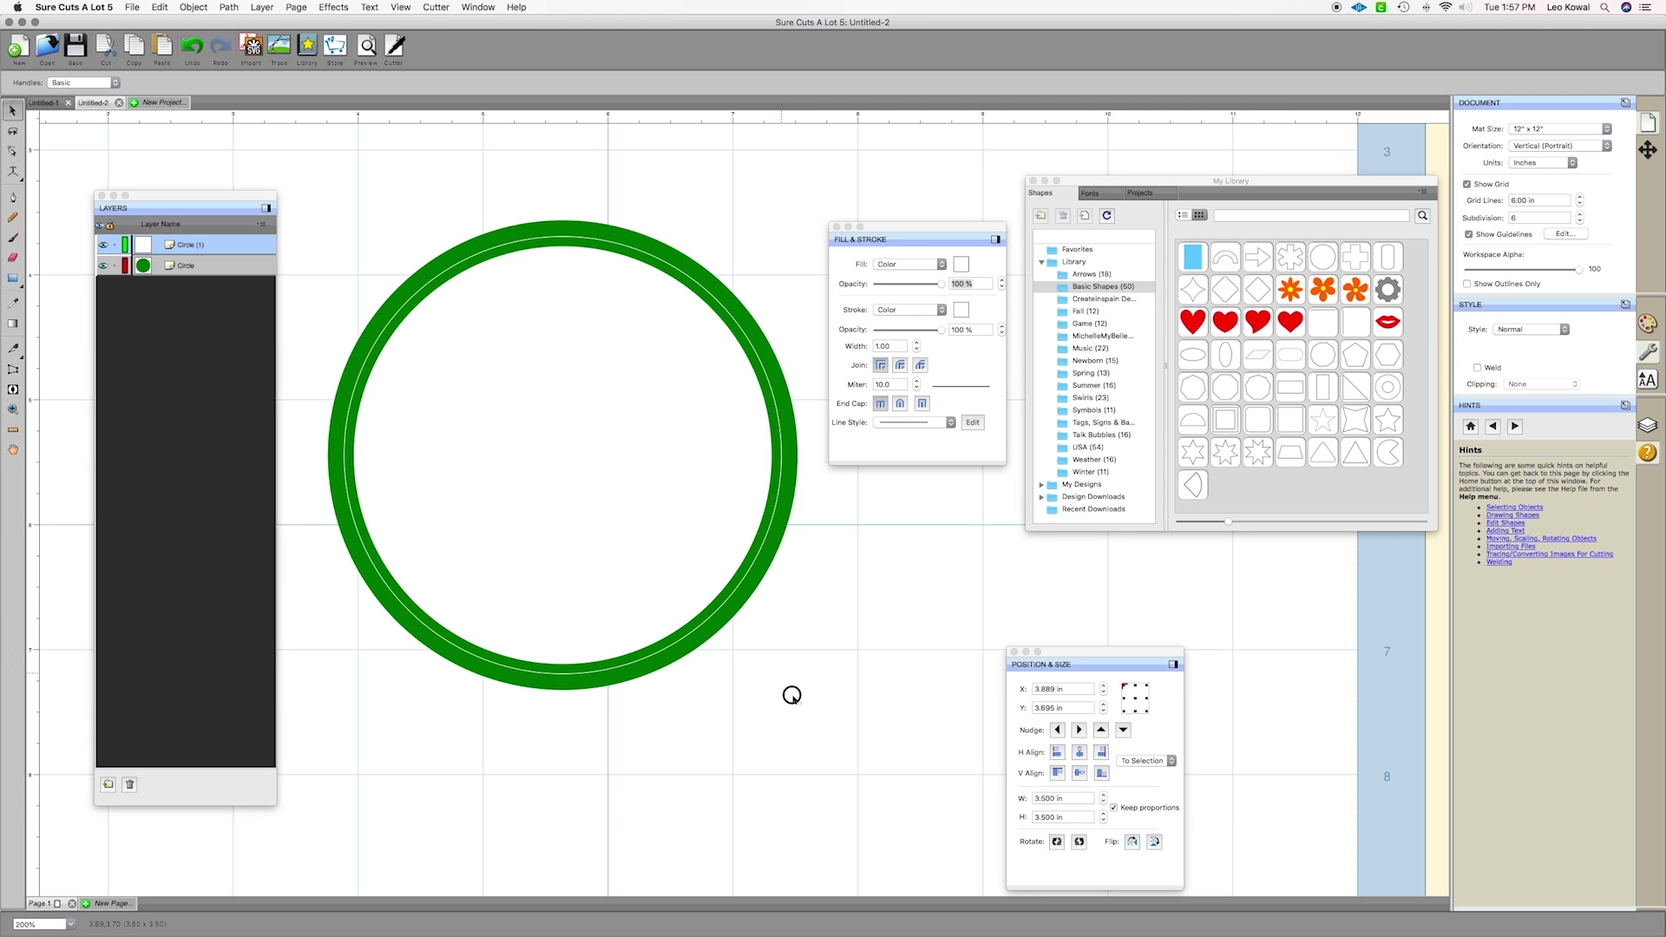
drag(791, 694, 794, 651)
click(842, 734)
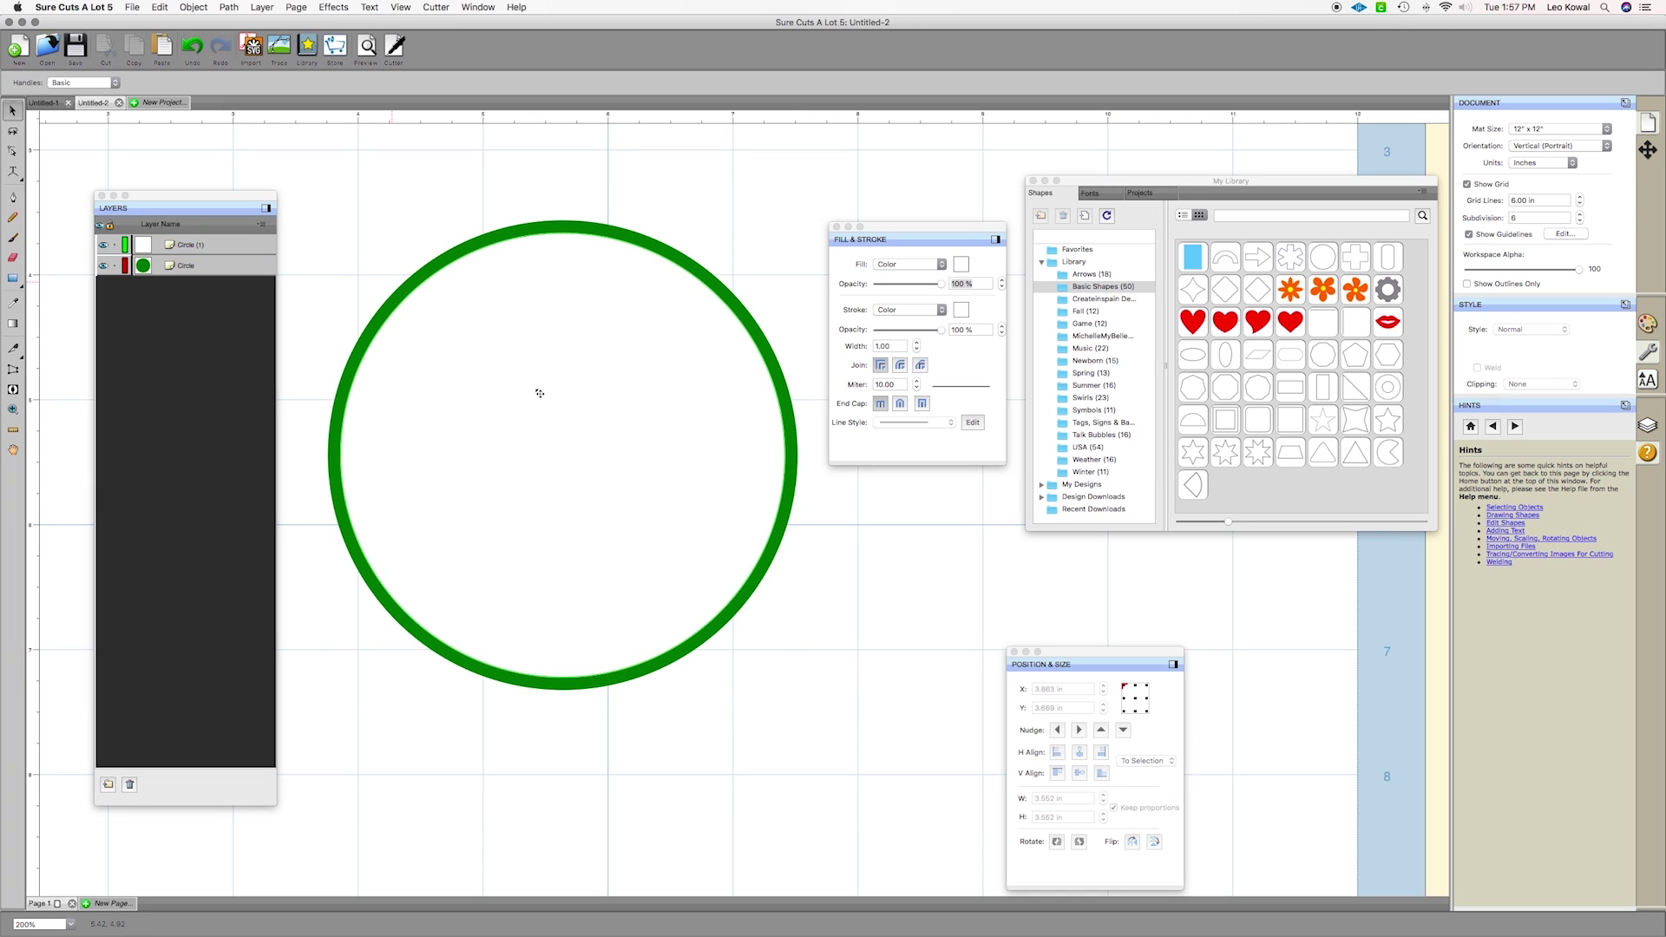
Undo the outer ring's move in the finished logo in Untitled-1, and return to Untitled-2
click(539, 392)
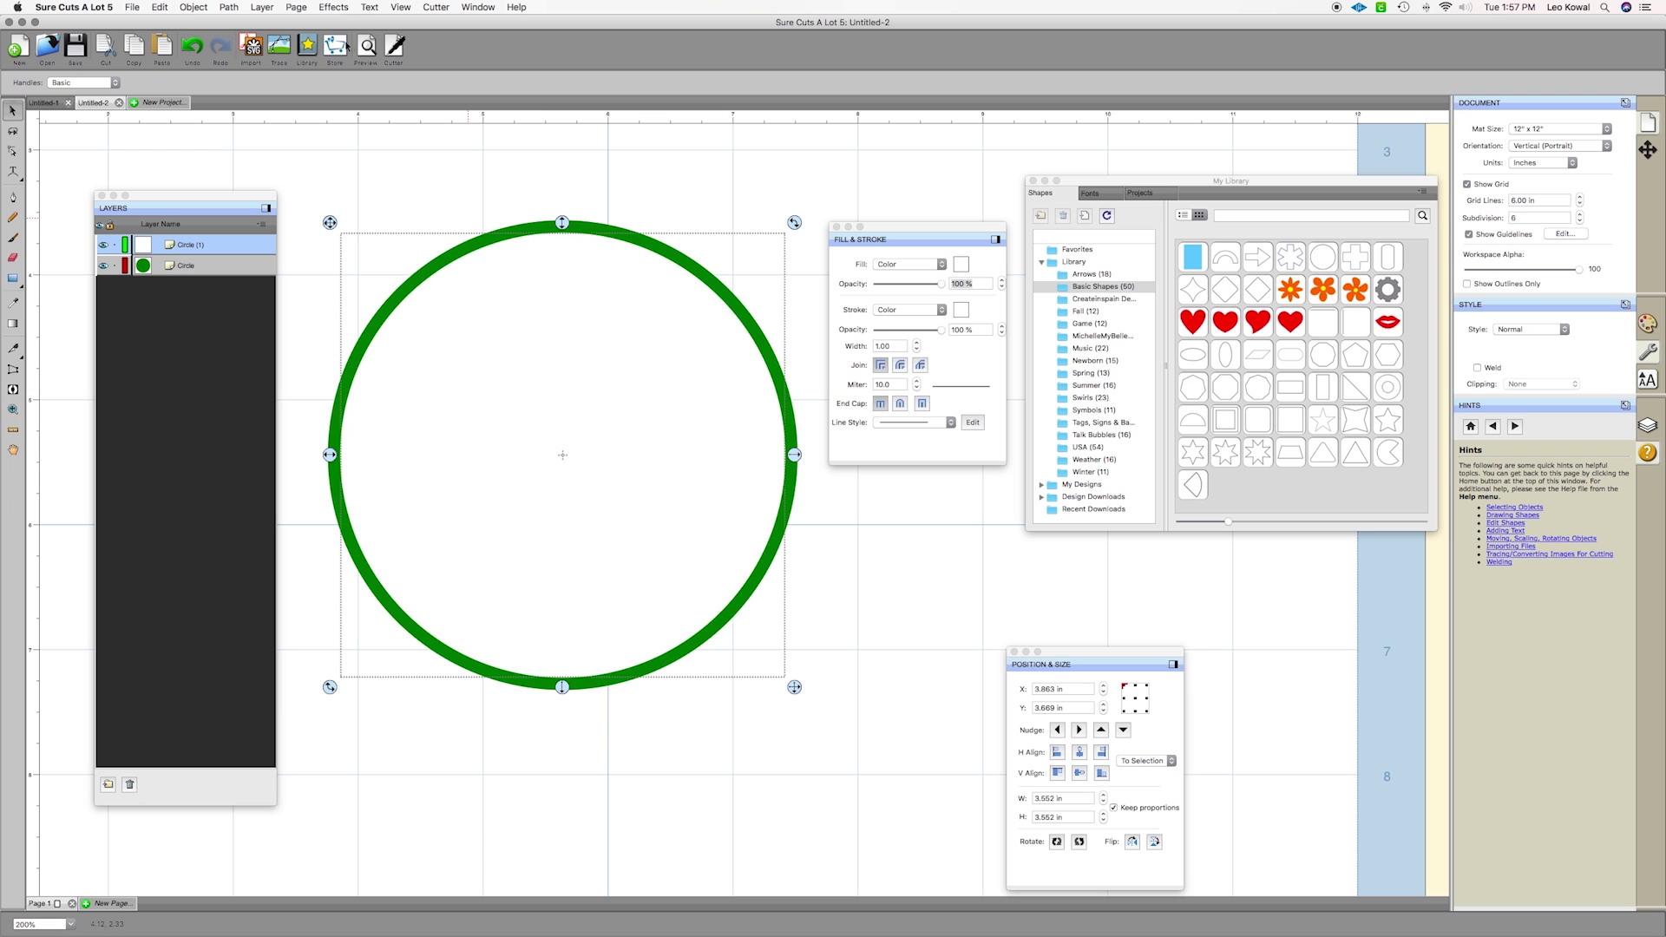
click(40, 105)
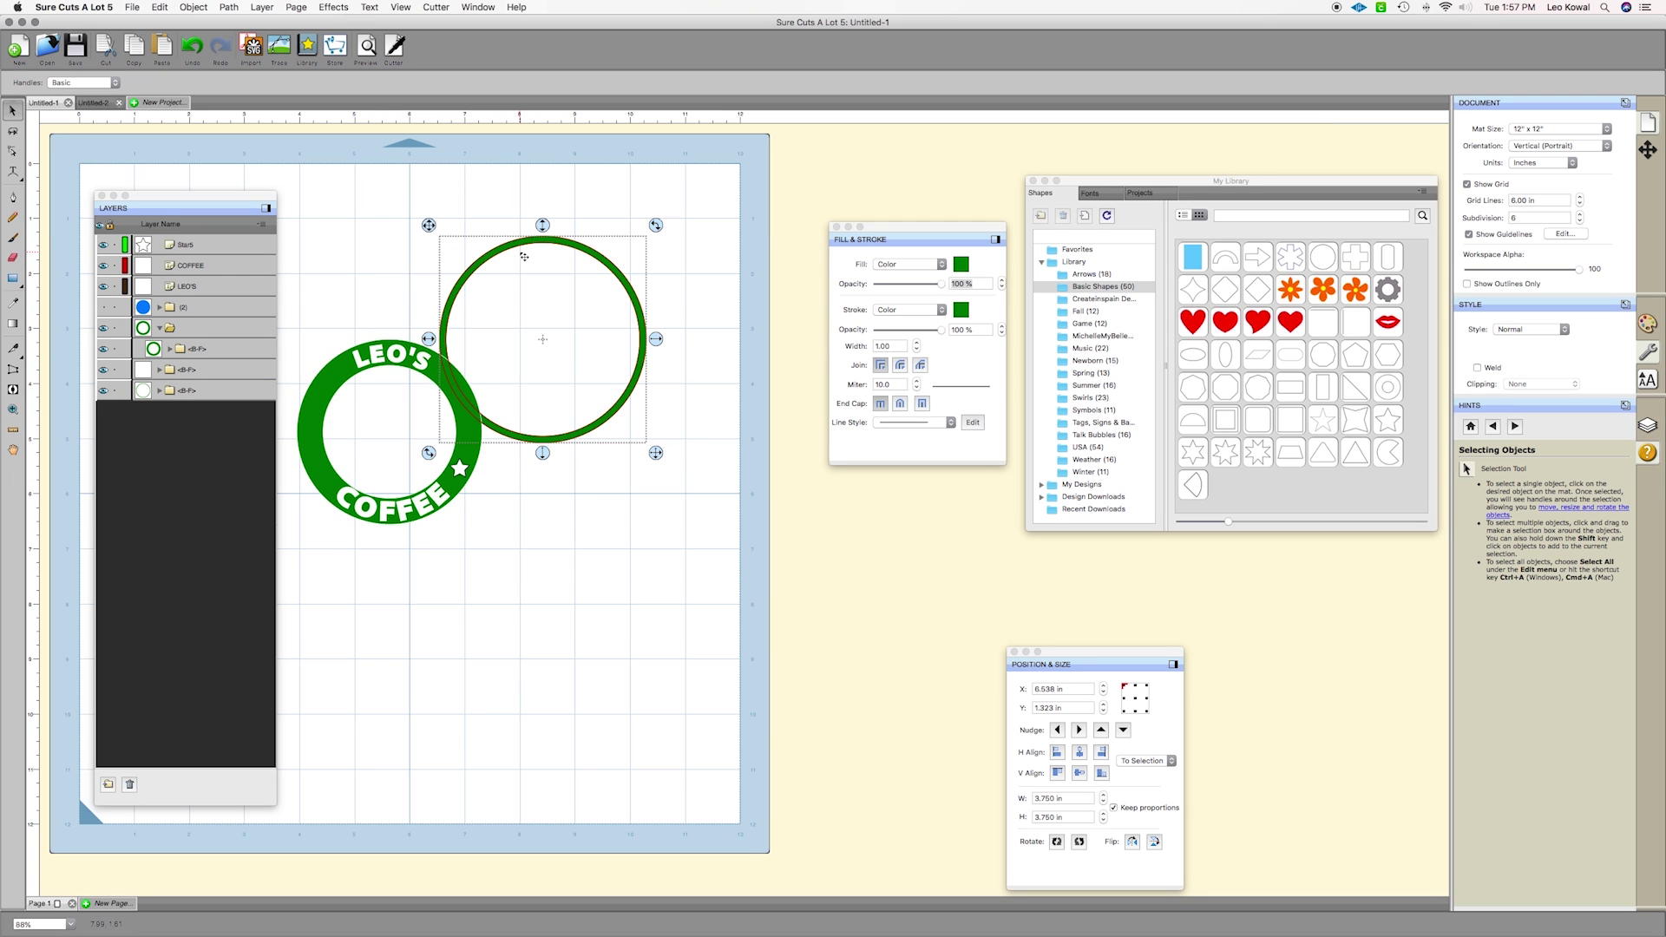
key(super+z)
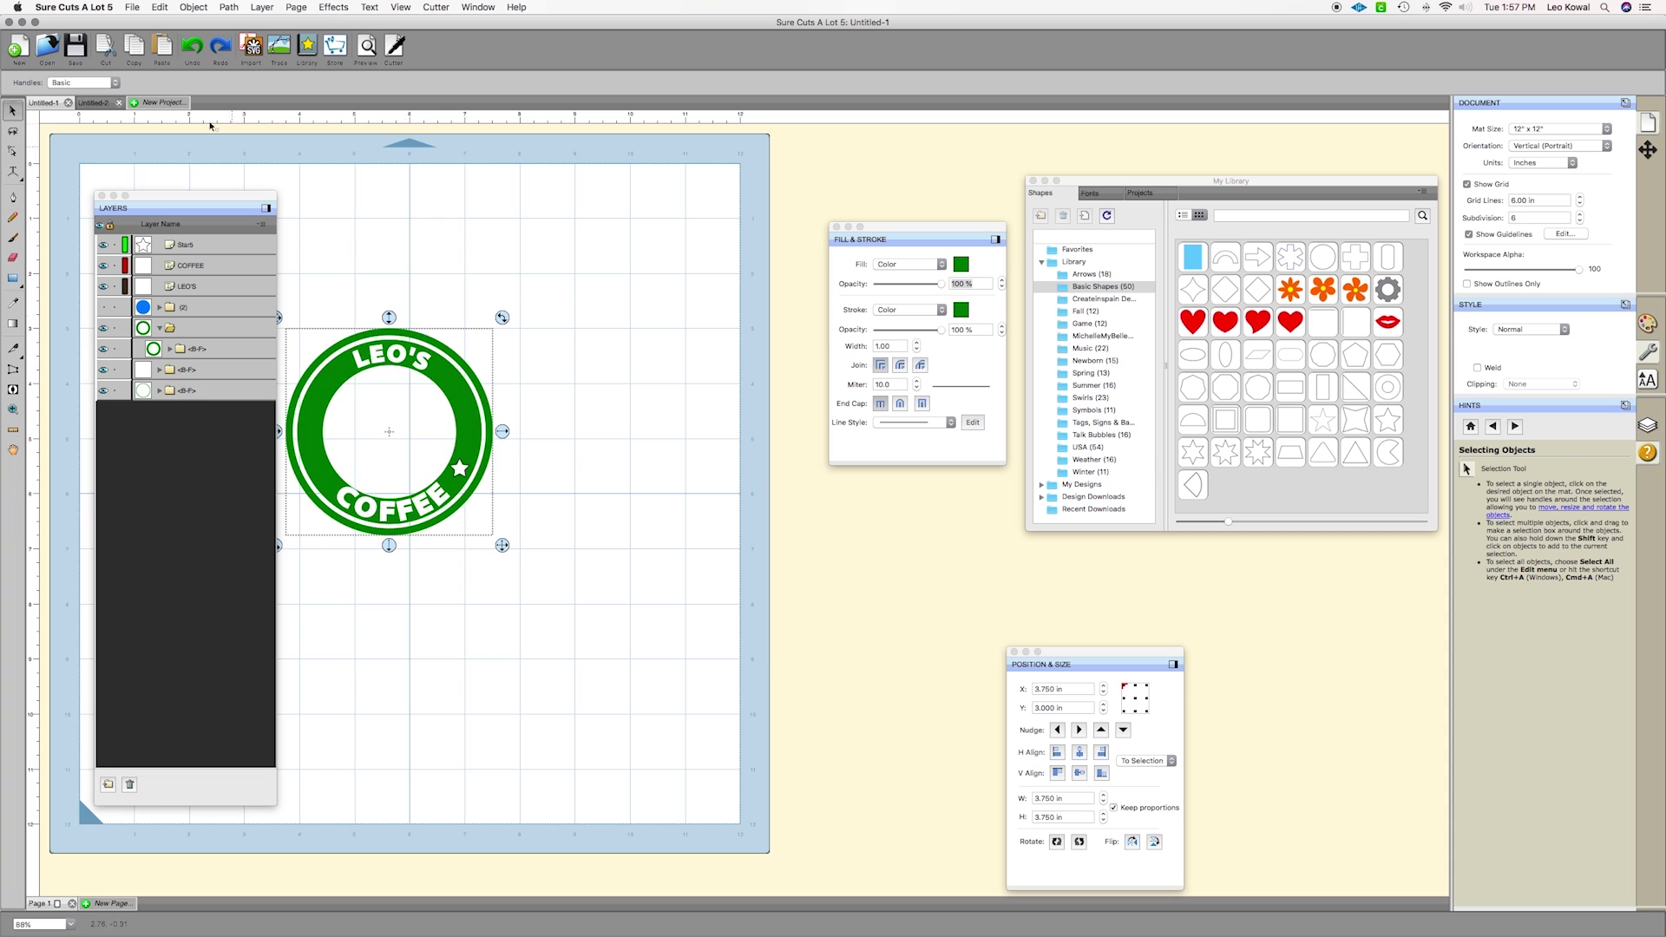
click(94, 104)
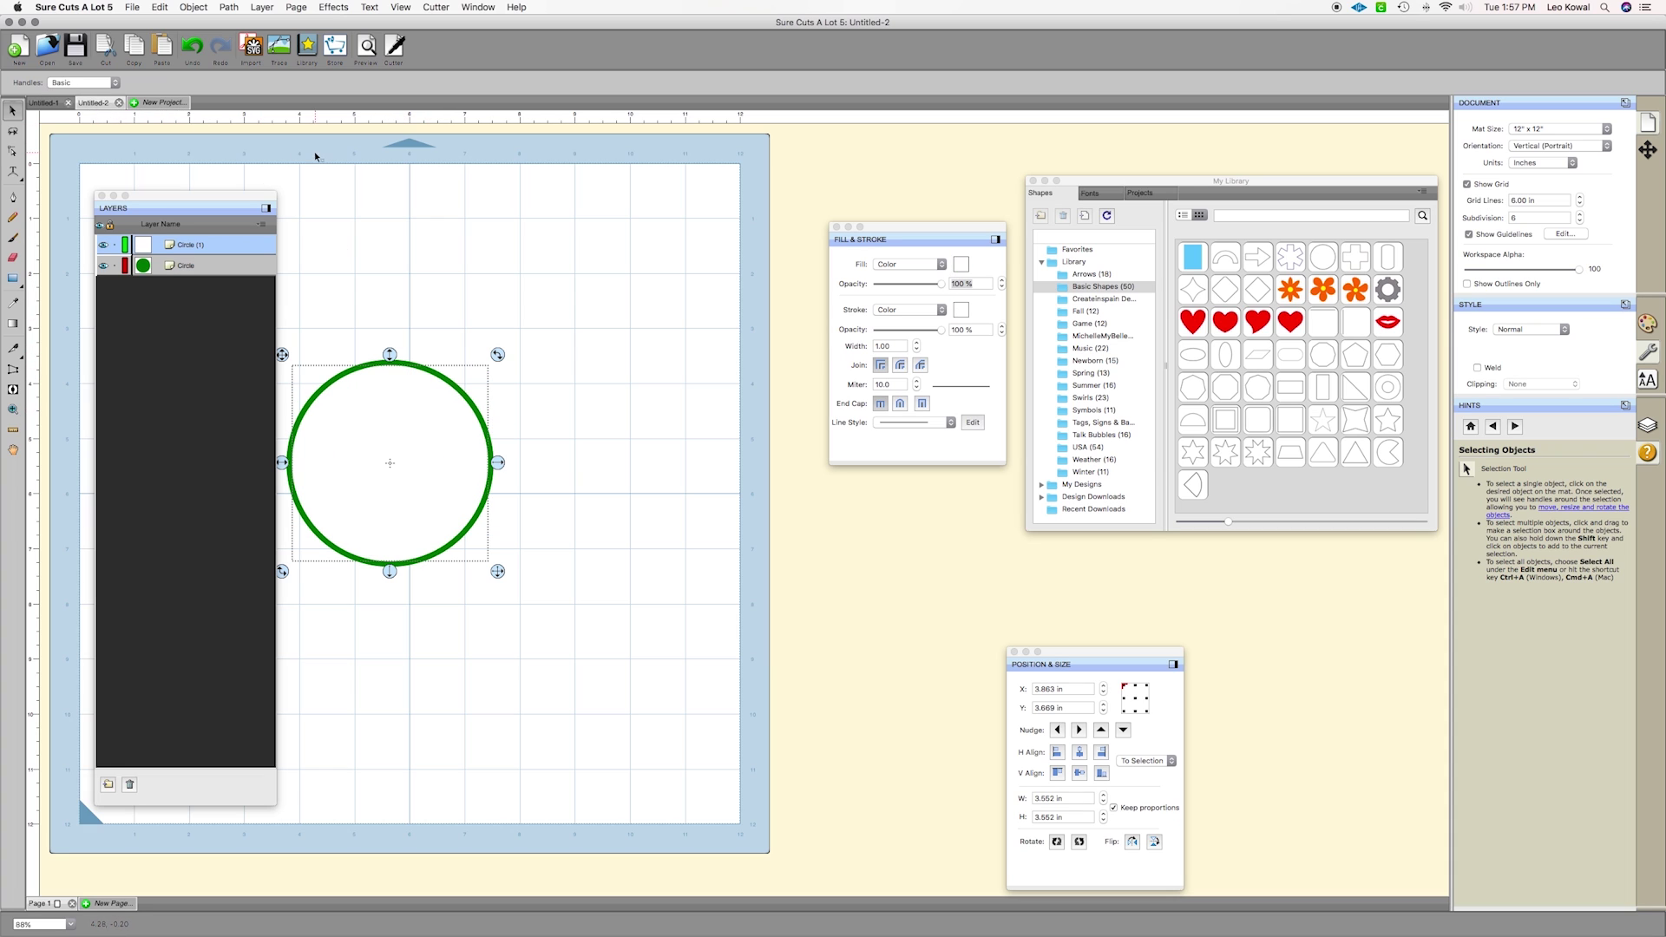
At 200% zoom, copy the white circle, paste the duplicate in place, and hide the new copy's layer
click(69, 924)
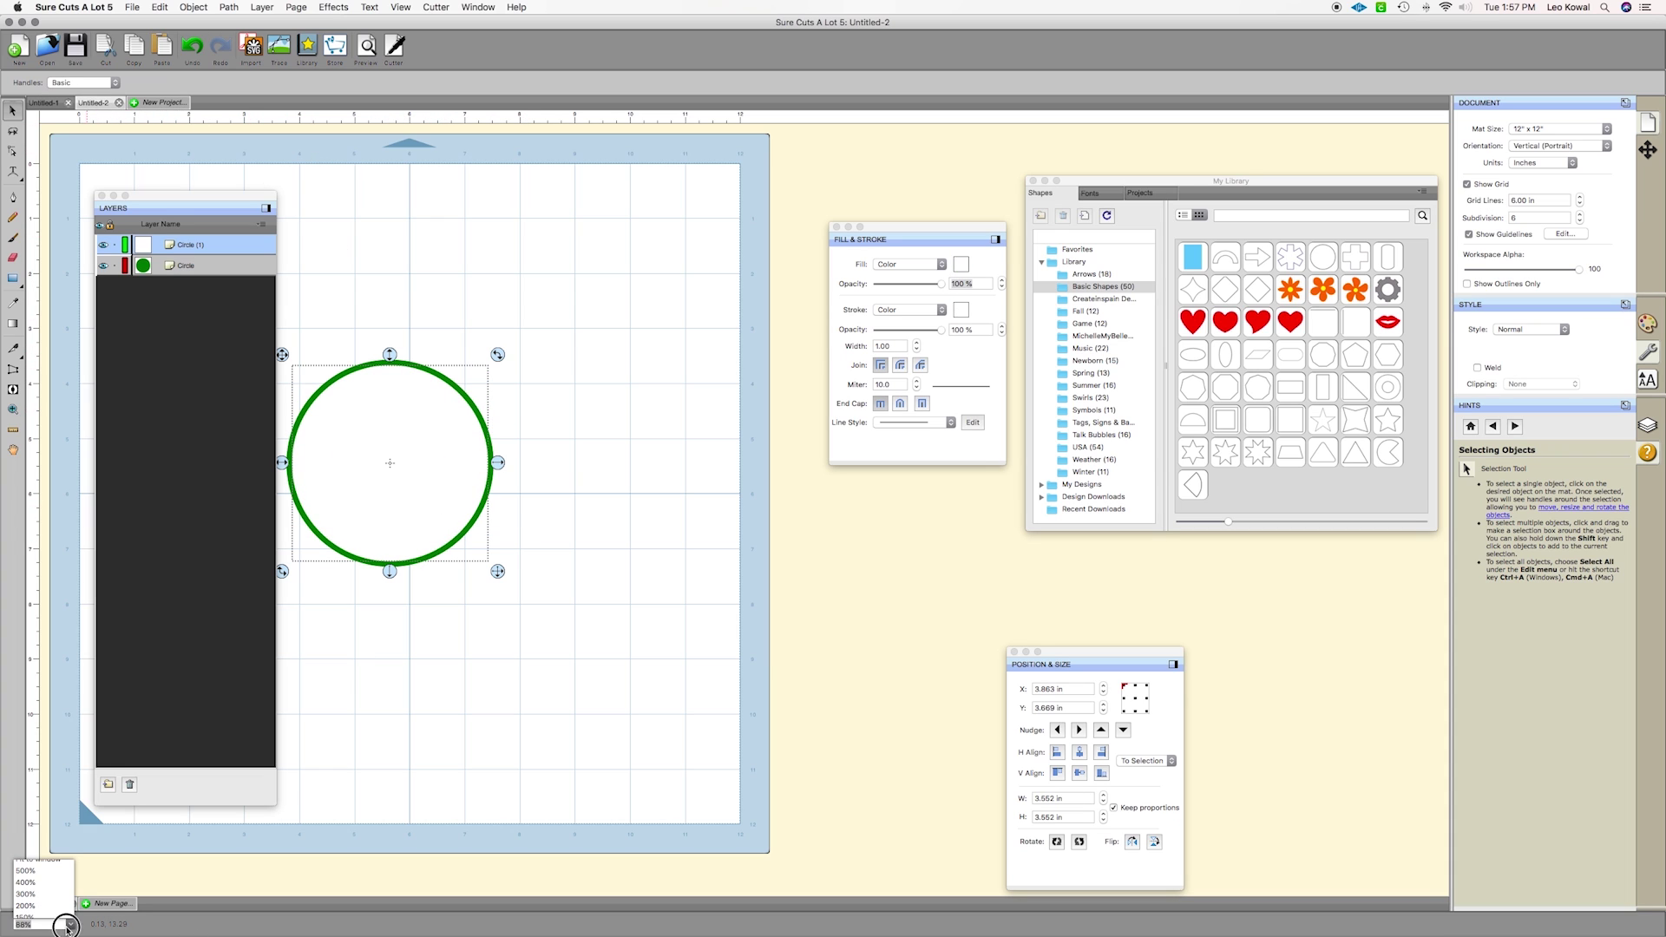
click(40, 905)
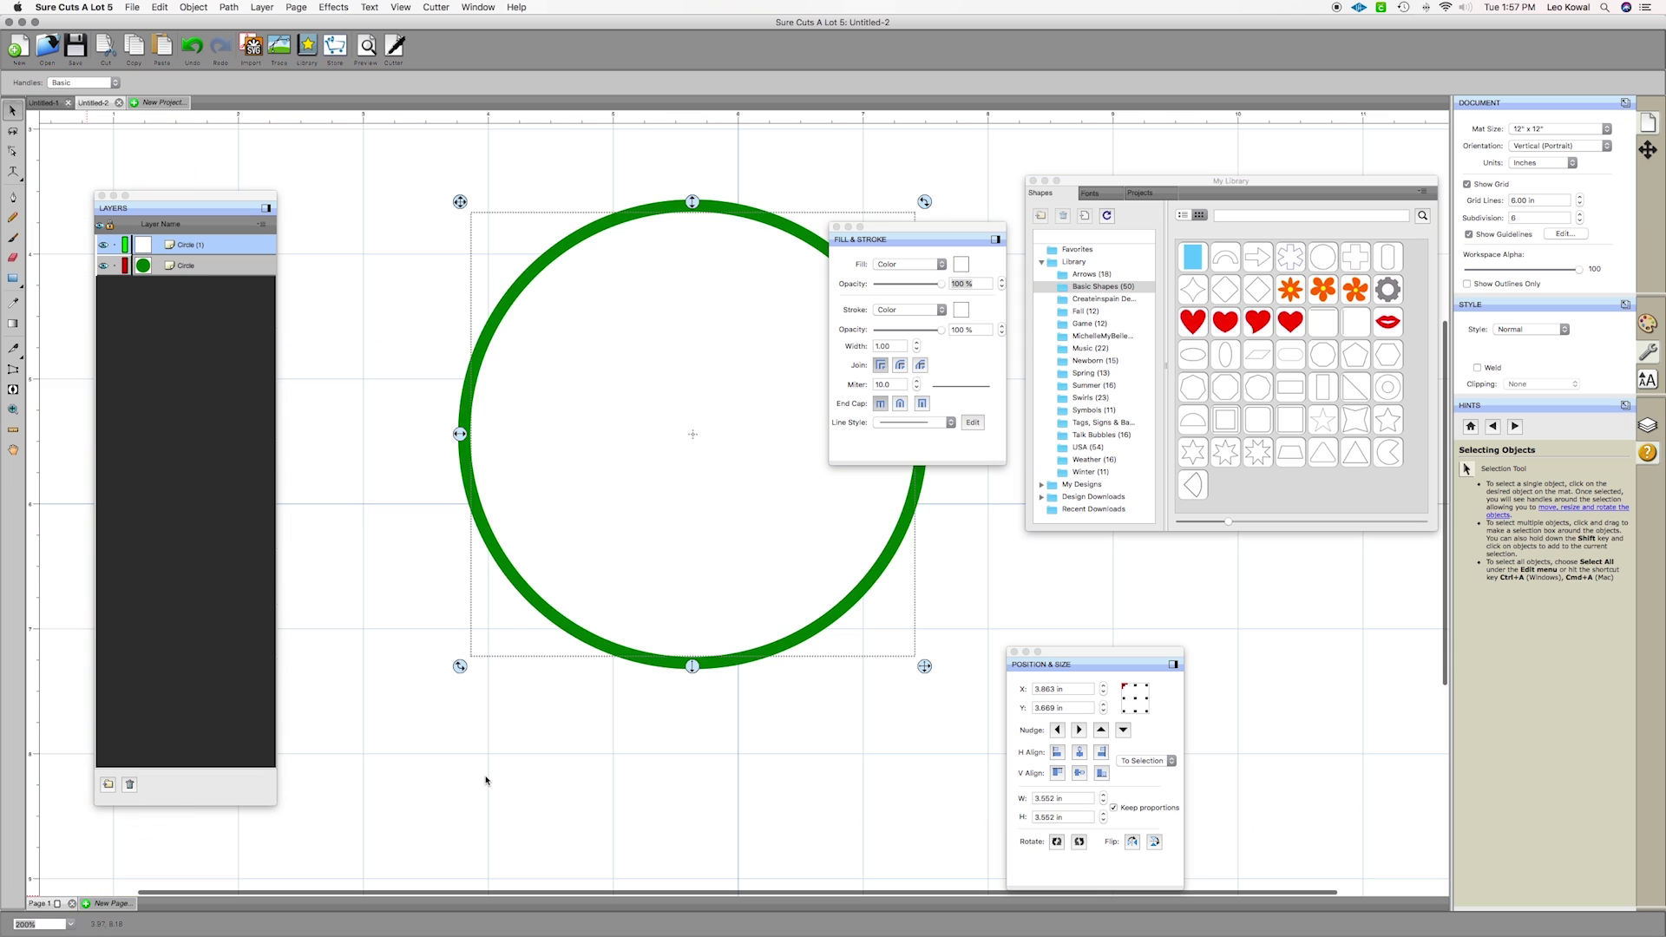
scroll(511, 763, right, 5)
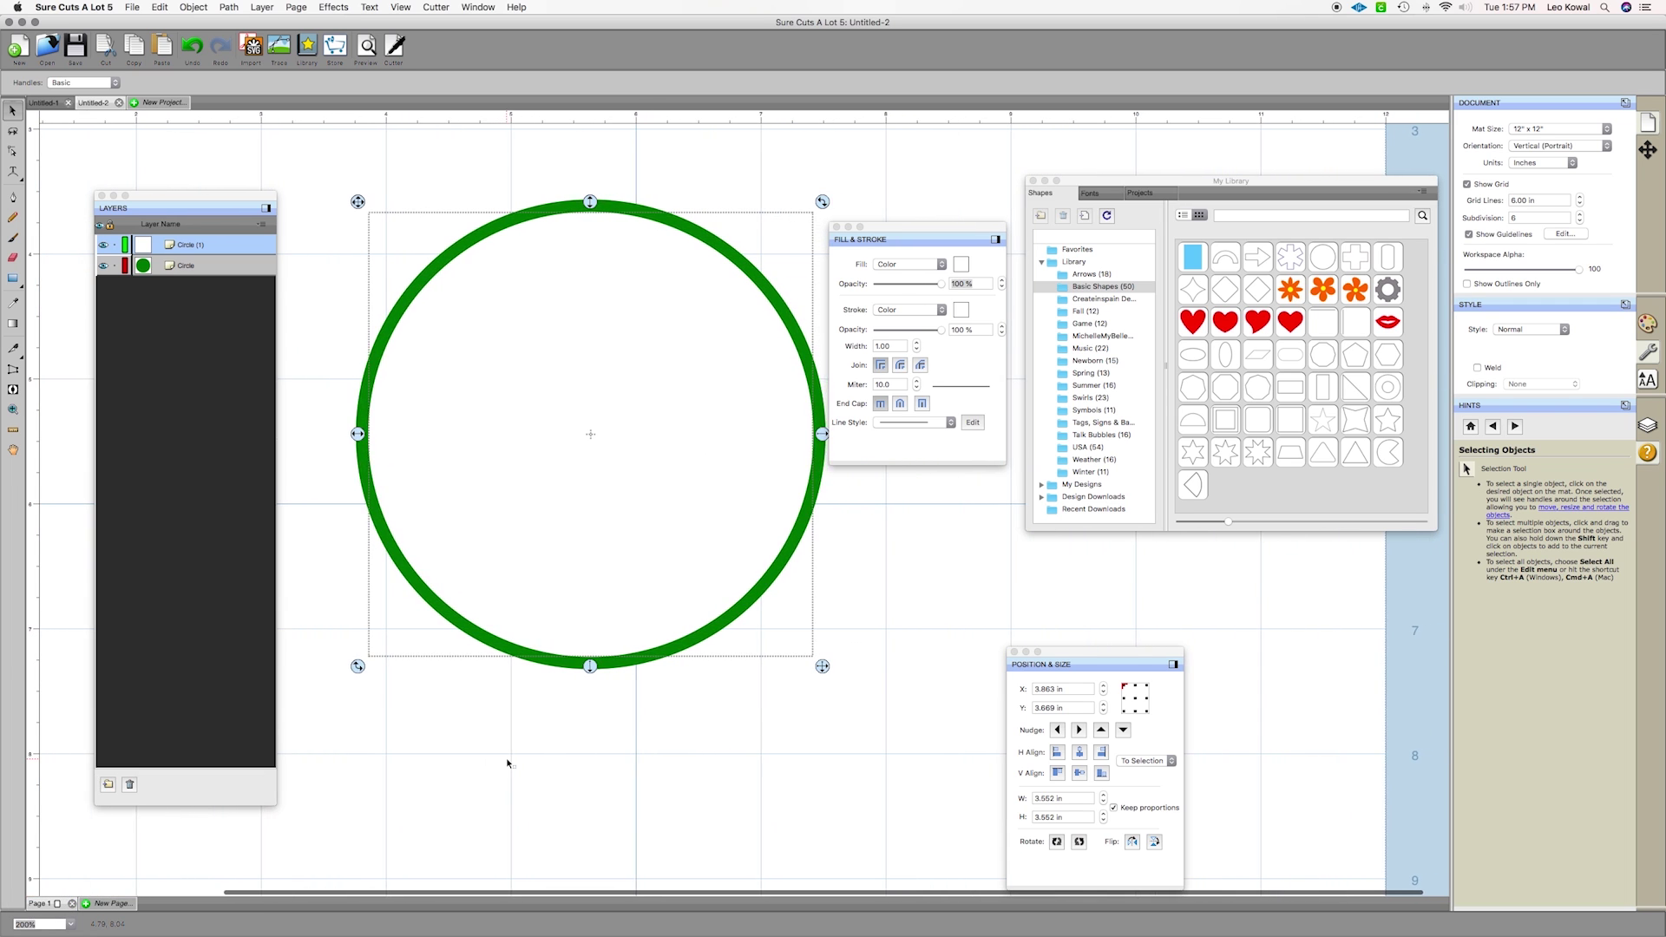
click(710, 158)
click(638, 309)
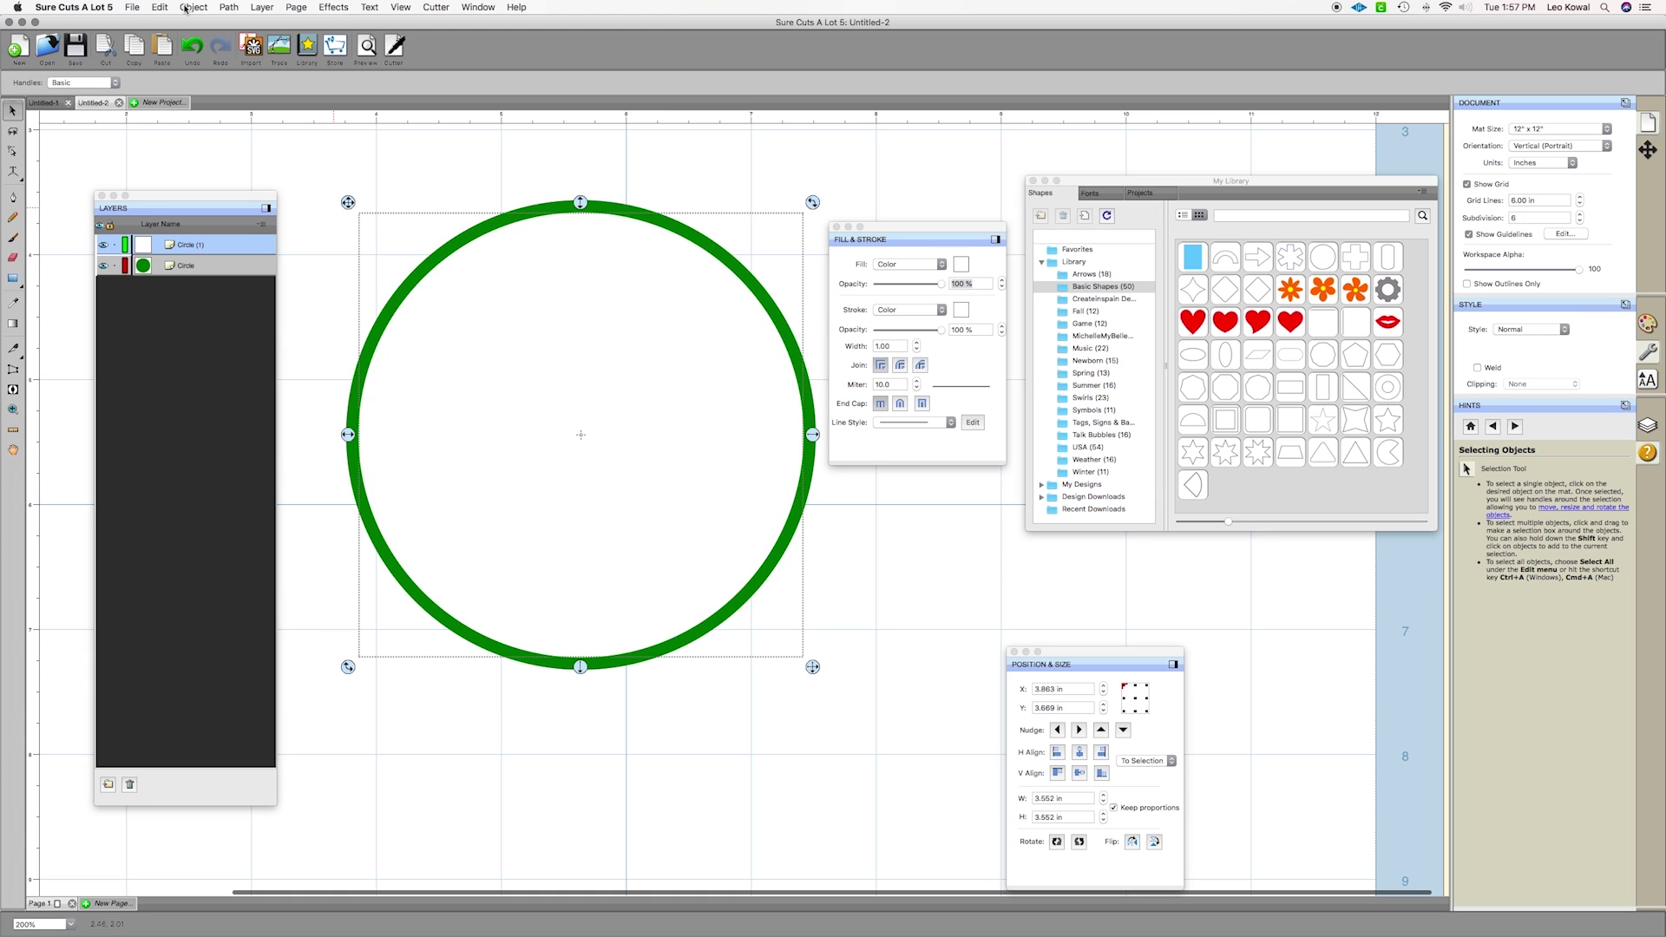
click(161, 8)
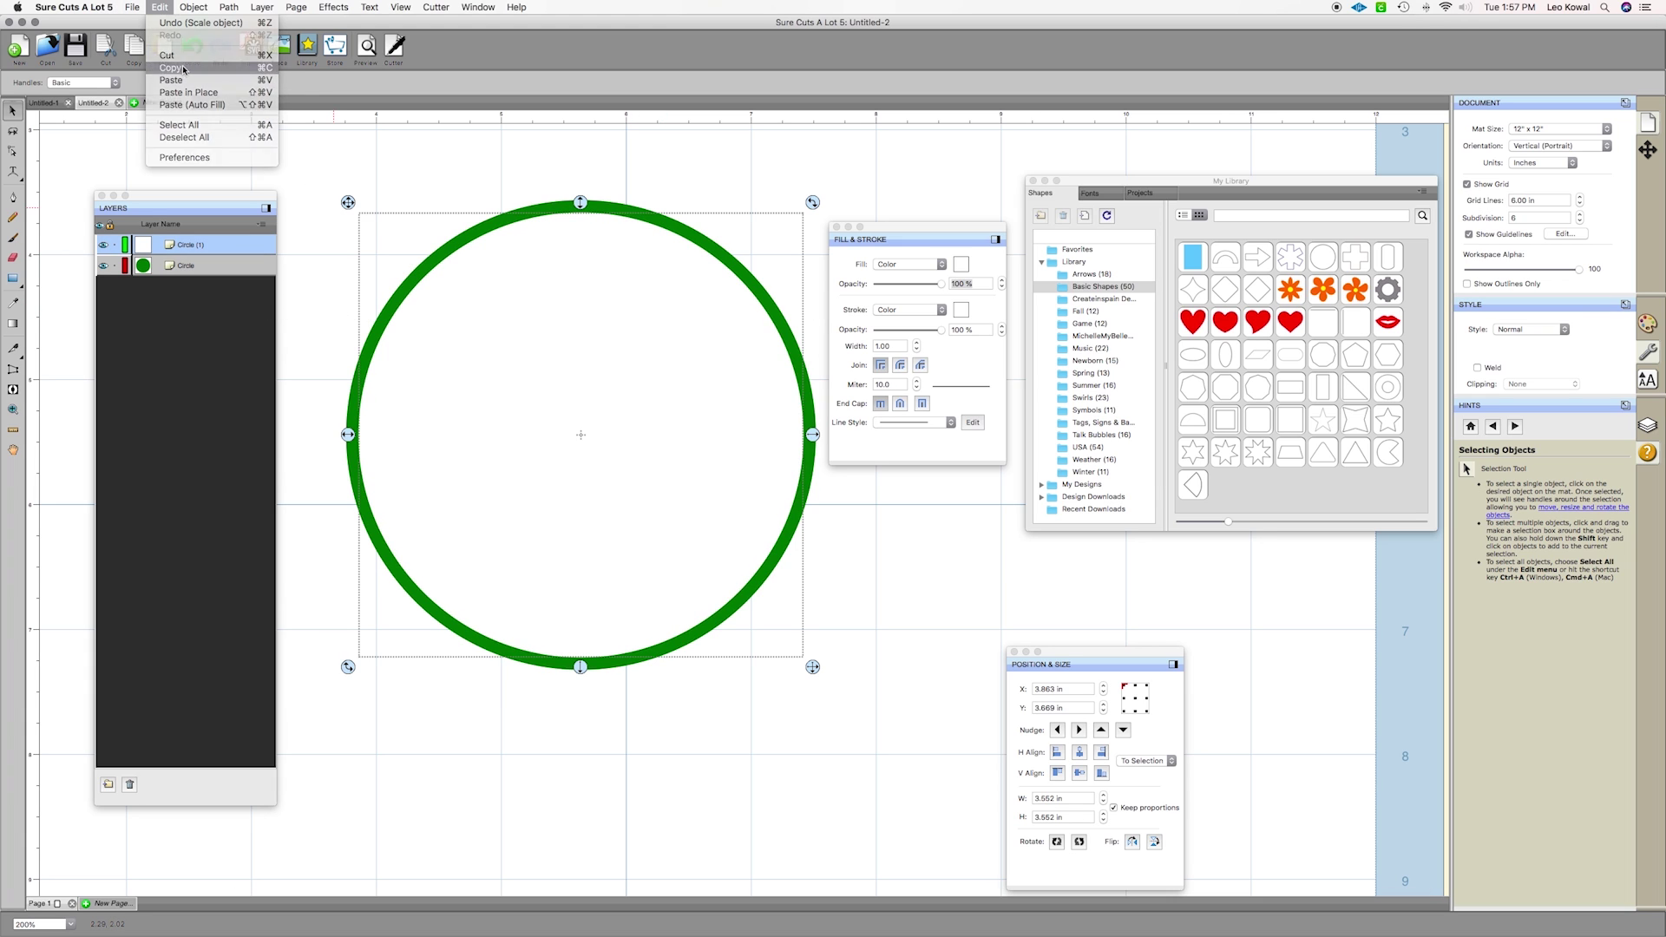
click(164, 8)
click(166, 11)
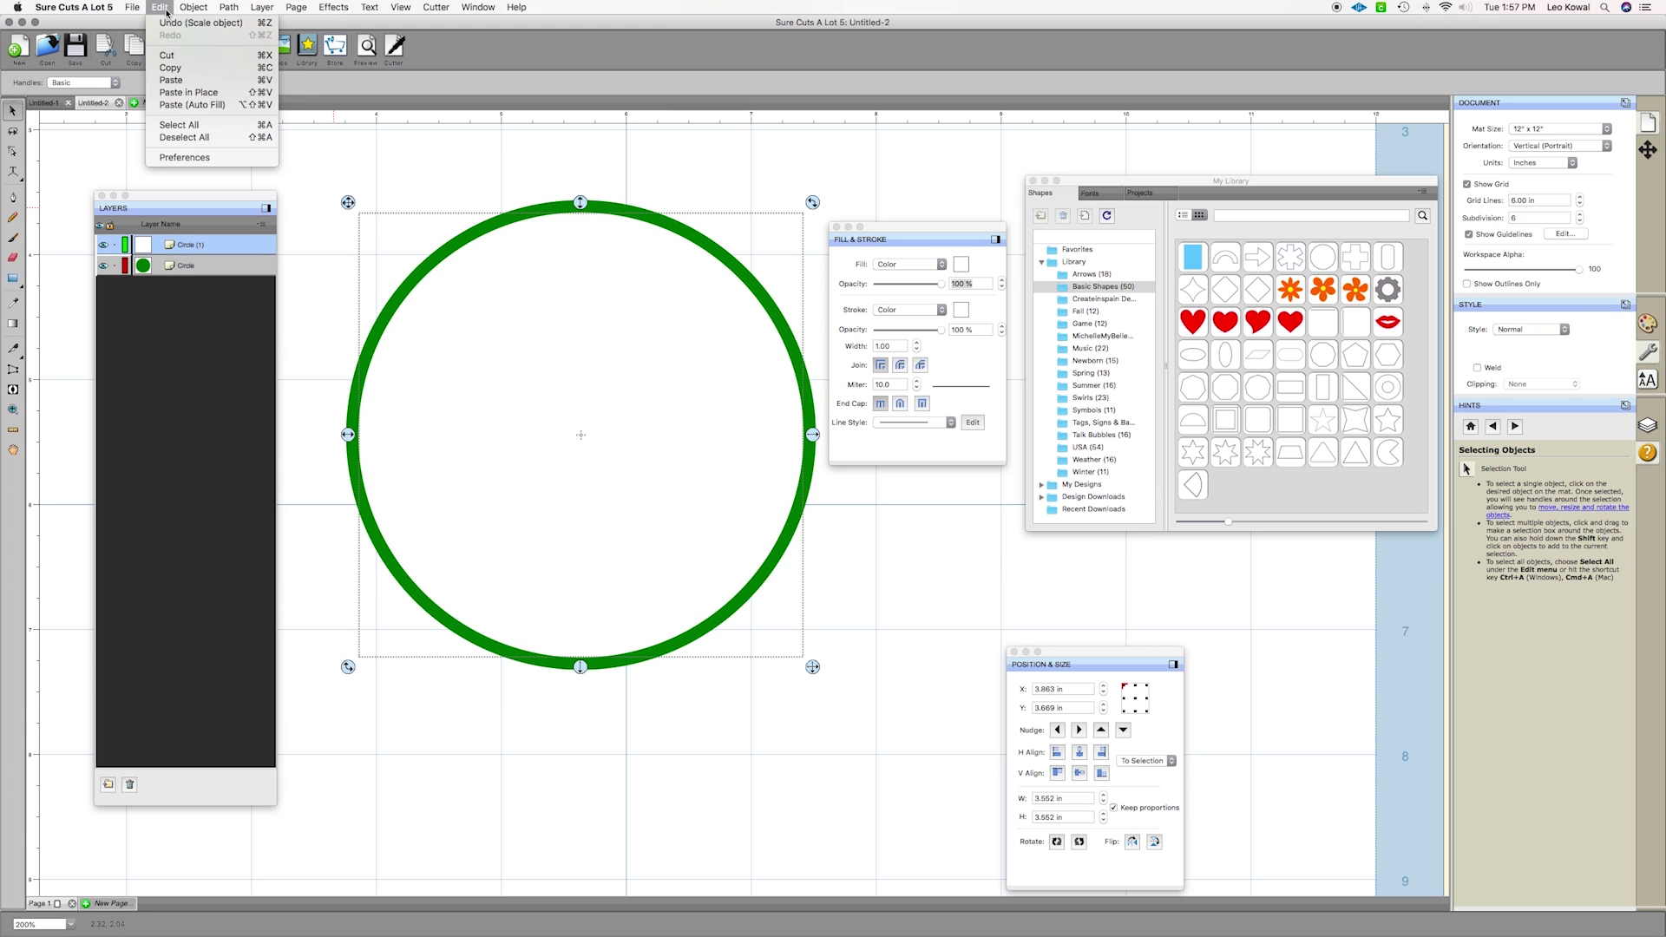
click(176, 93)
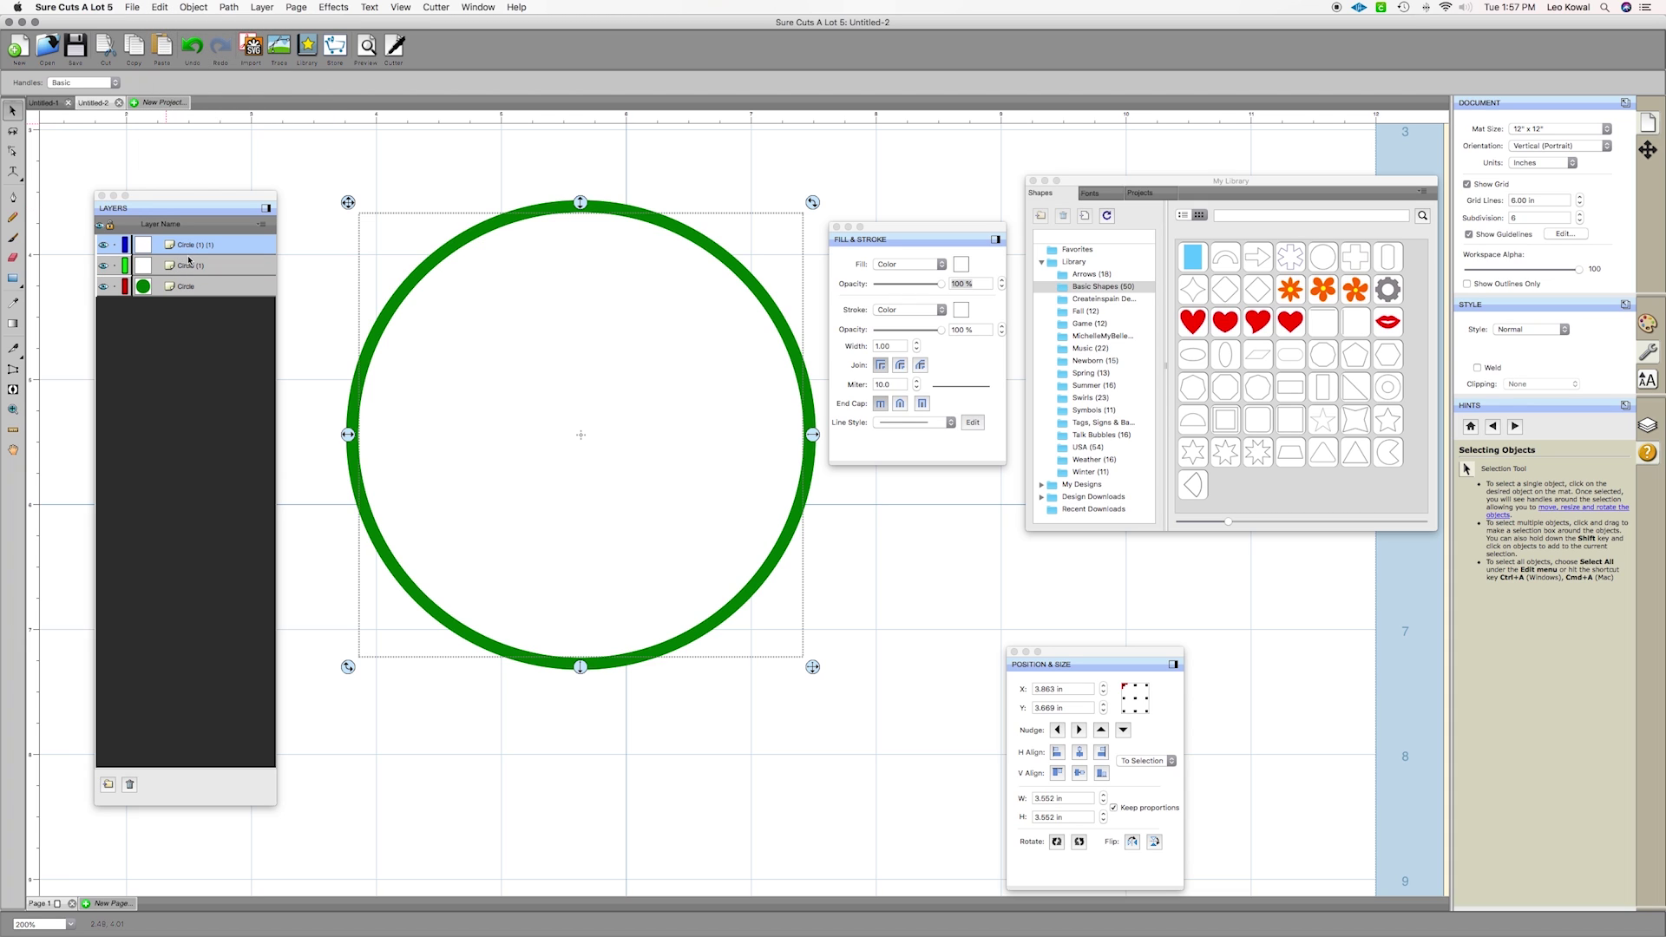
click(105, 247)
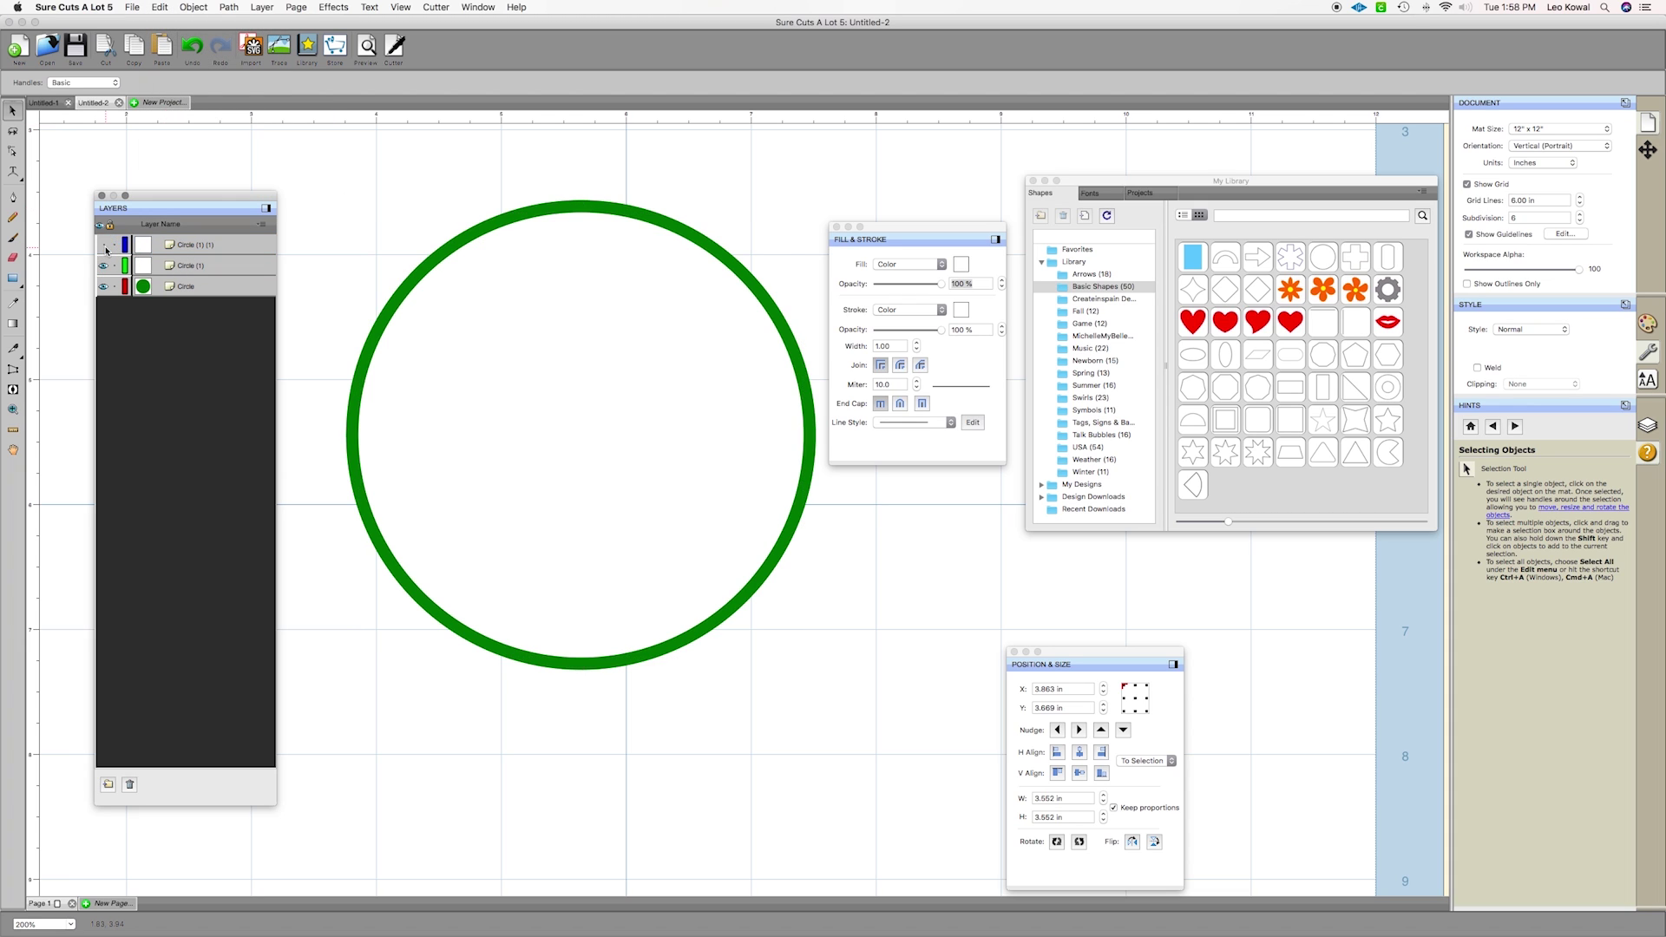
Show the hidden top circle, fill it green, and scale it about its center to about 3.45 in
click(104, 246)
click(196, 250)
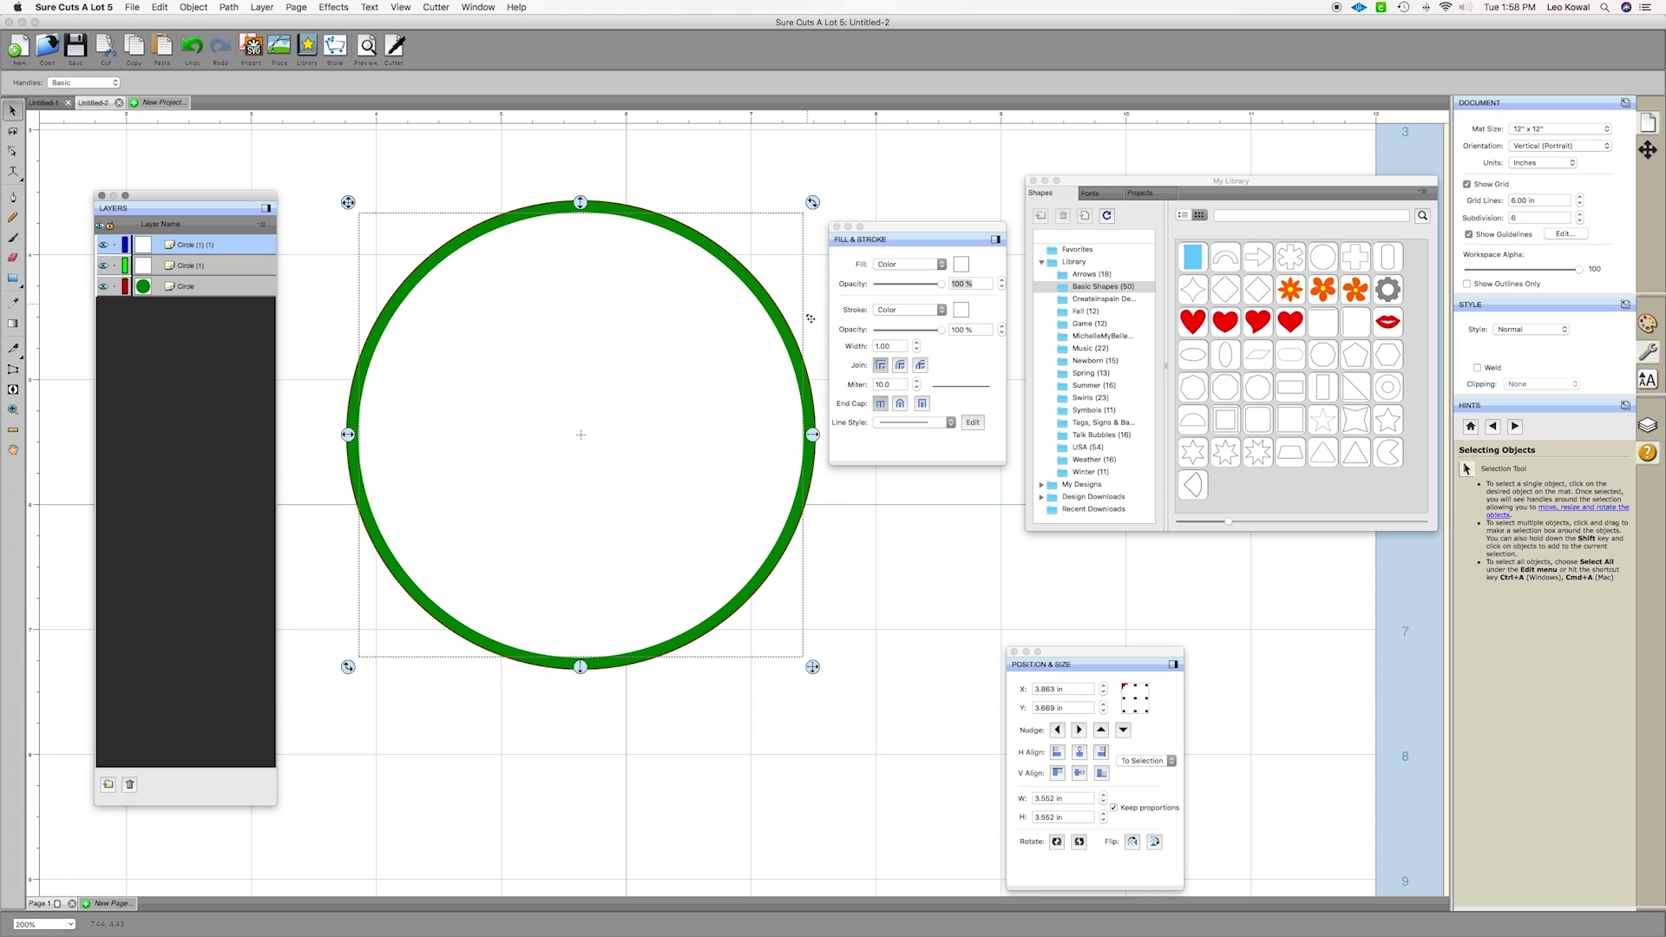
click(963, 267)
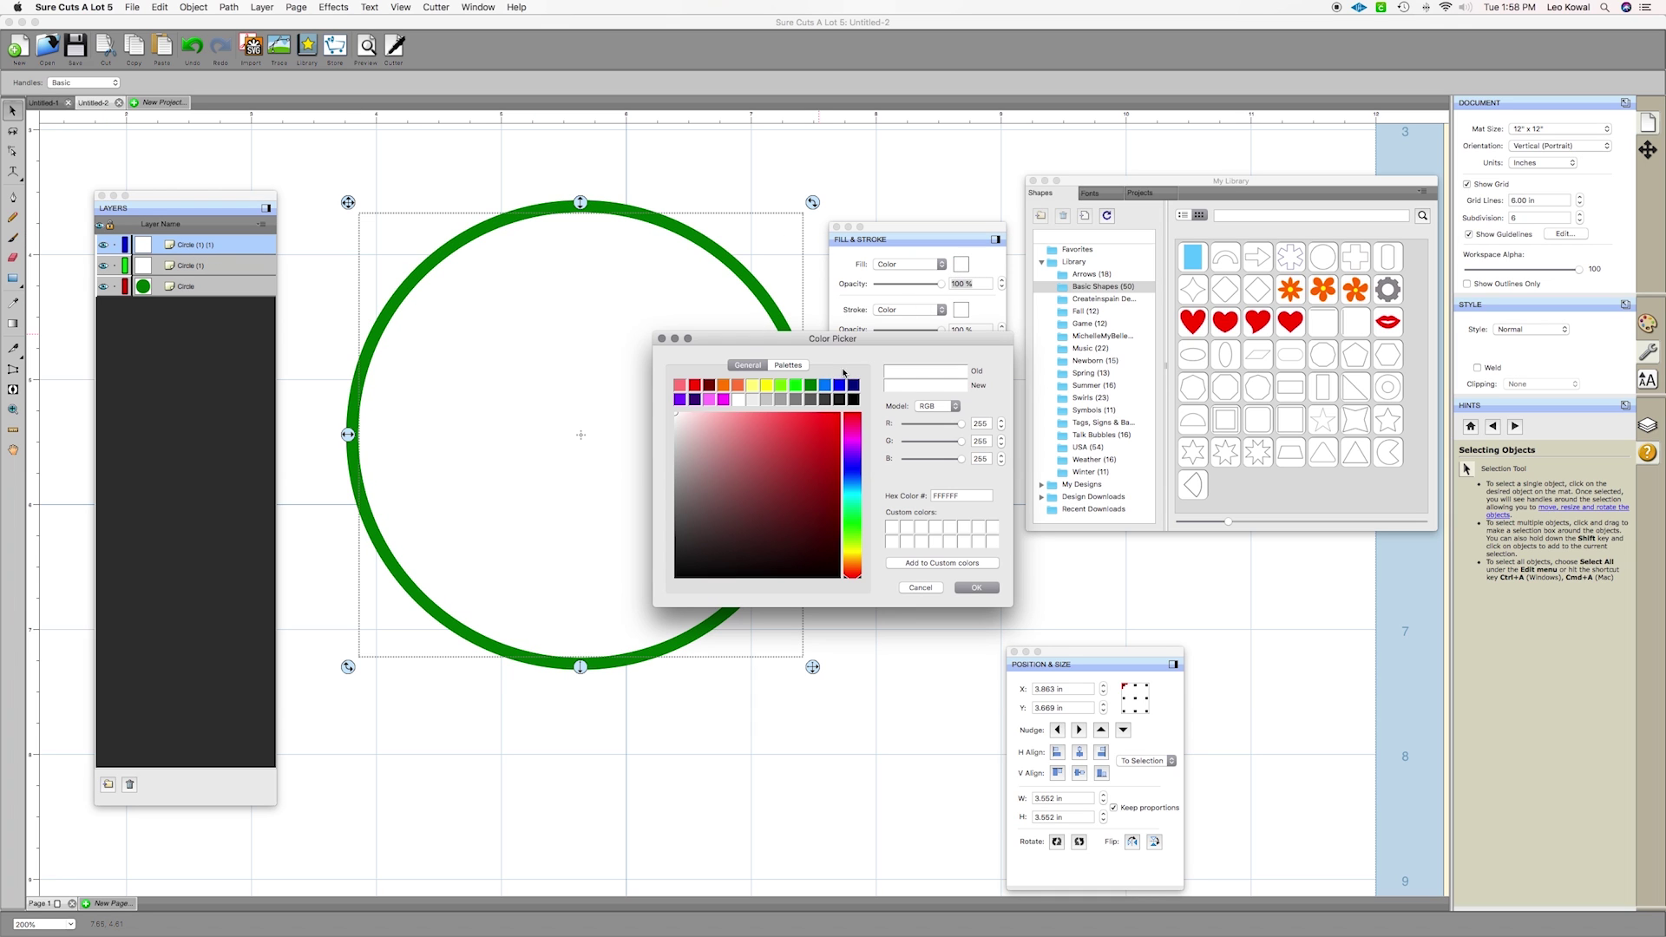
click(809, 384)
click(976, 587)
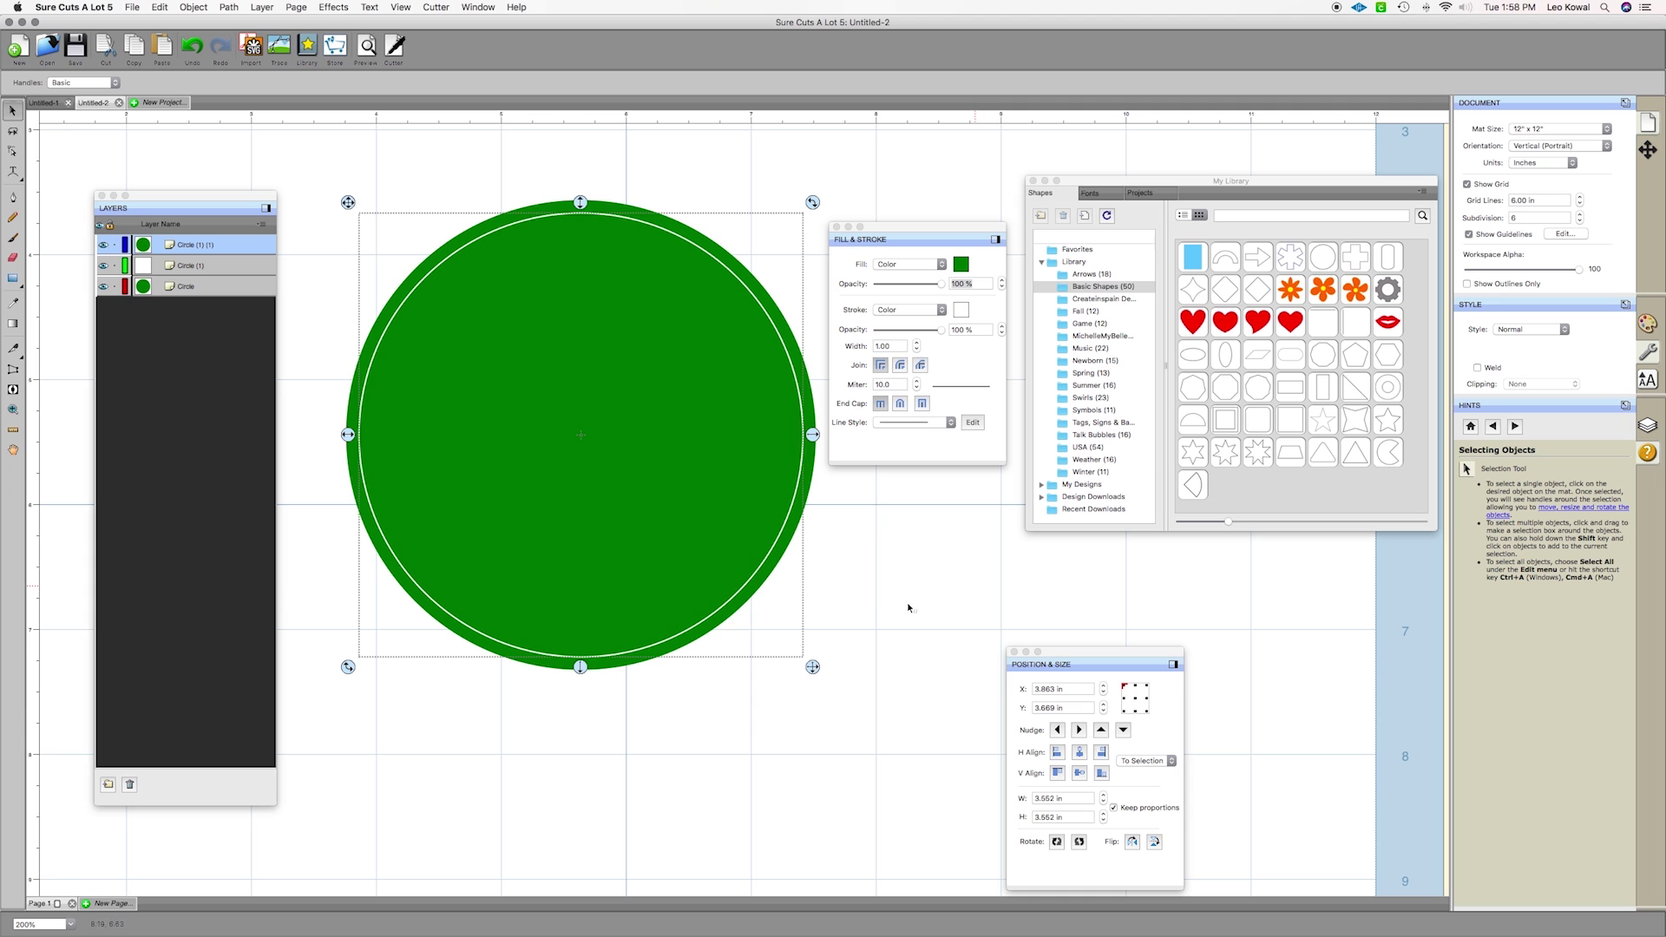
mouse_move(813, 668)
mouse_down()
mouse_move(766, 617)
mouse_move(807, 662)
mouse_up()
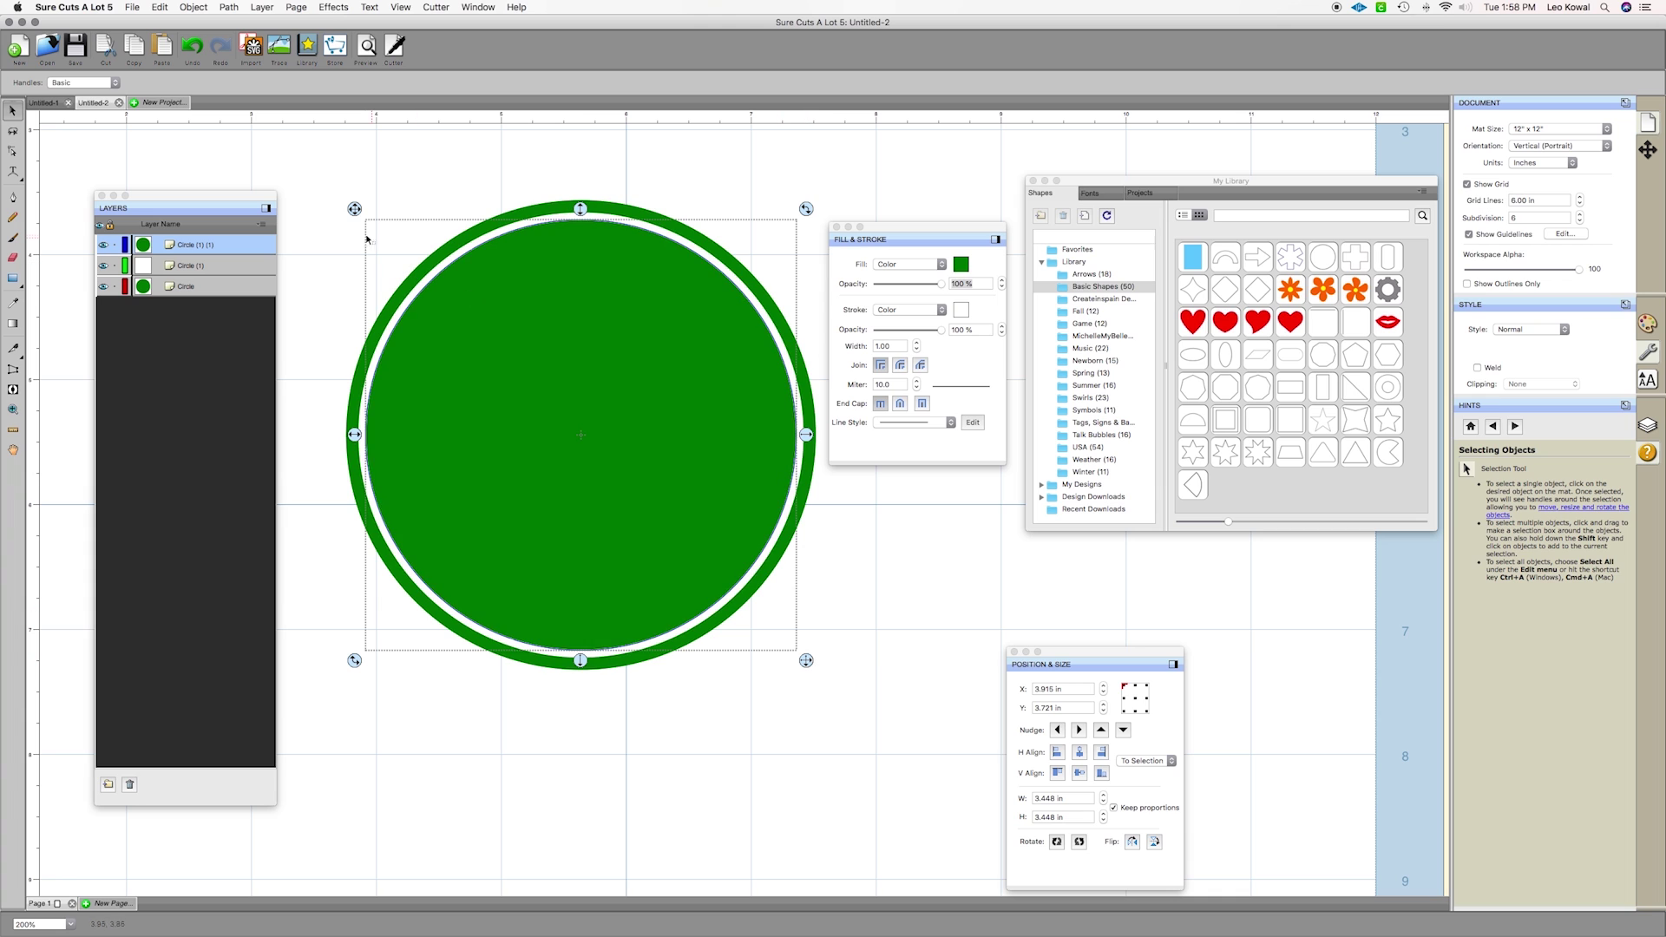
Compare the stacked circles in Untitled-2 with the finished logo in Untitled-1, and return to Untitled-2
click(47, 103)
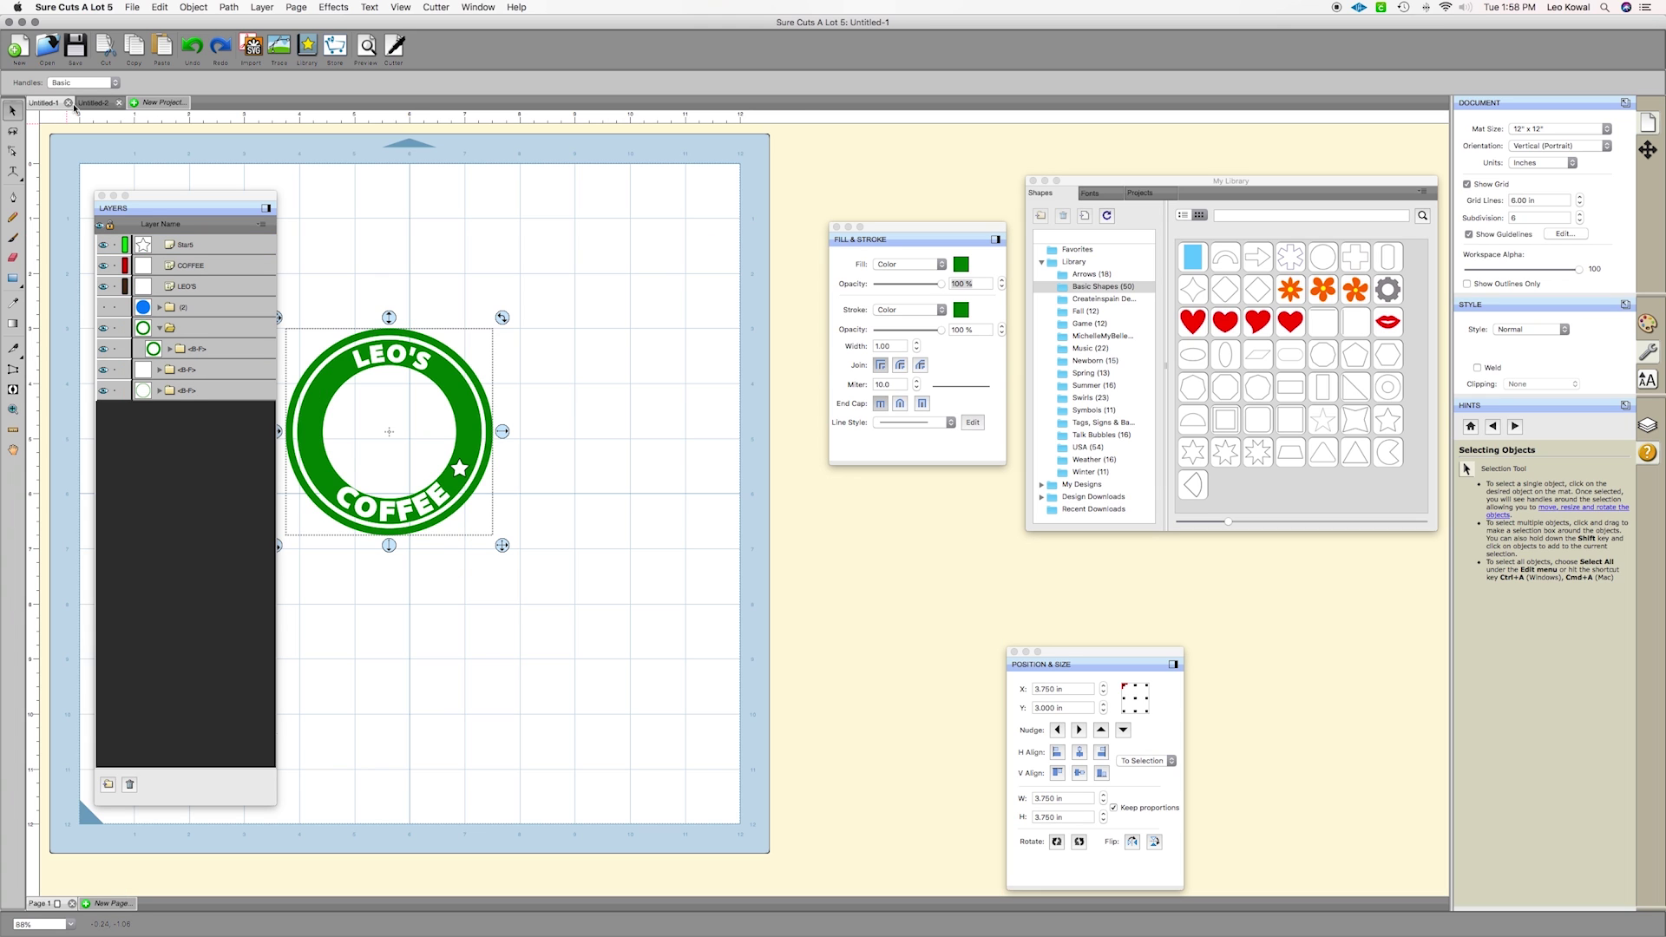
click(91, 103)
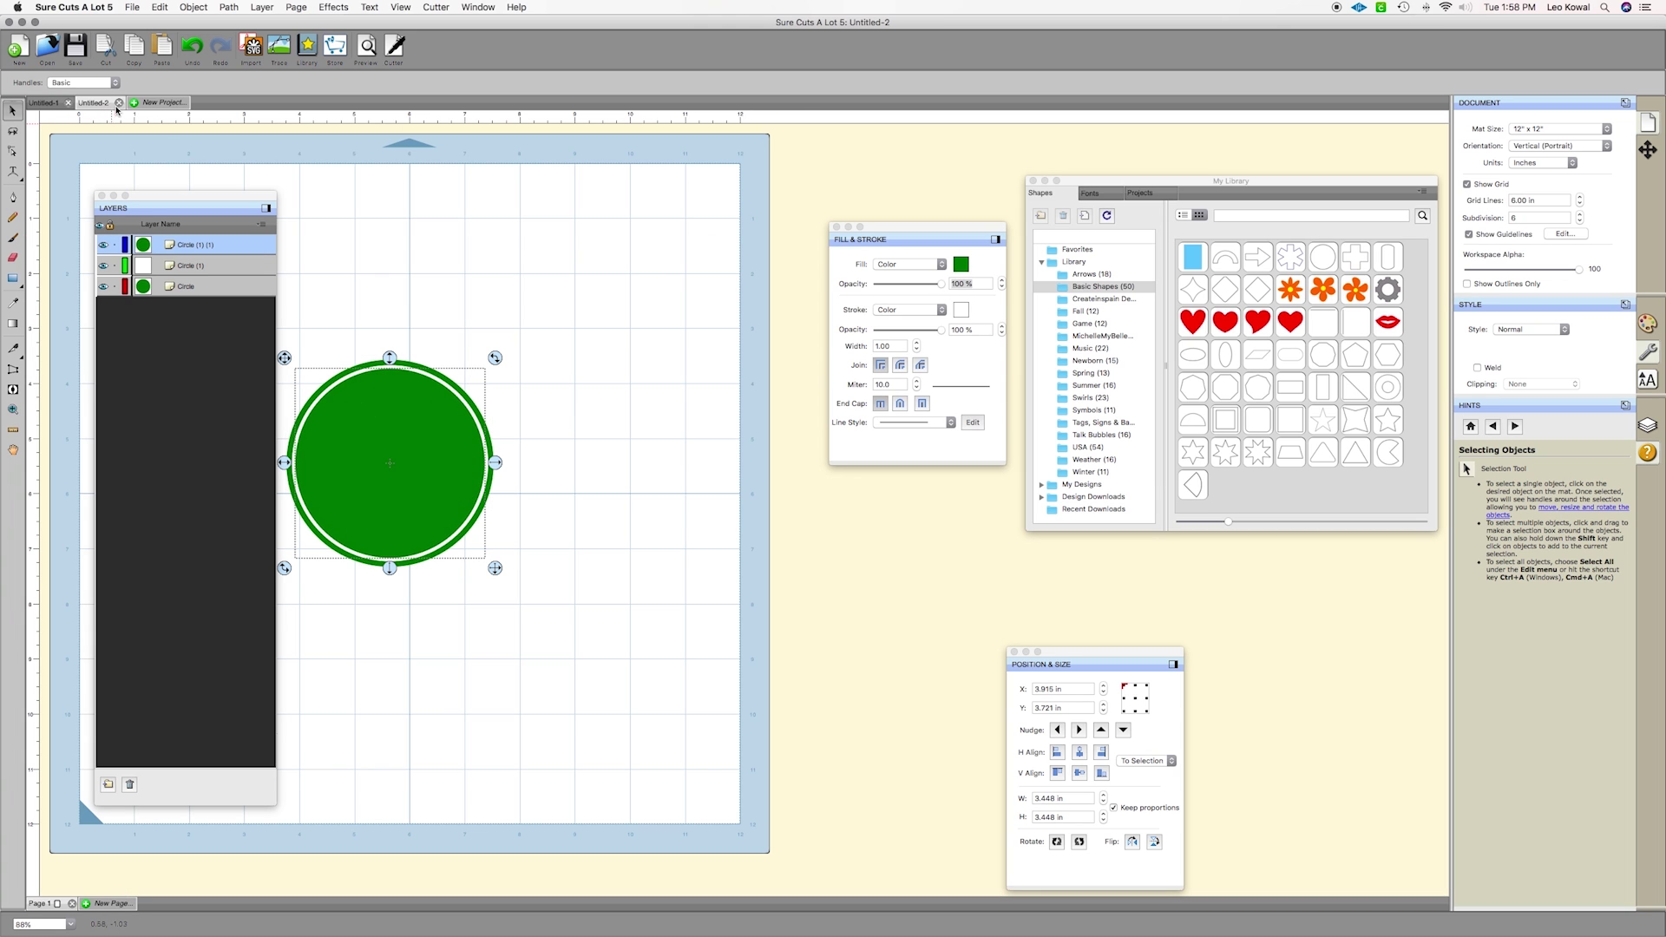
click(70, 924)
click(59, 902)
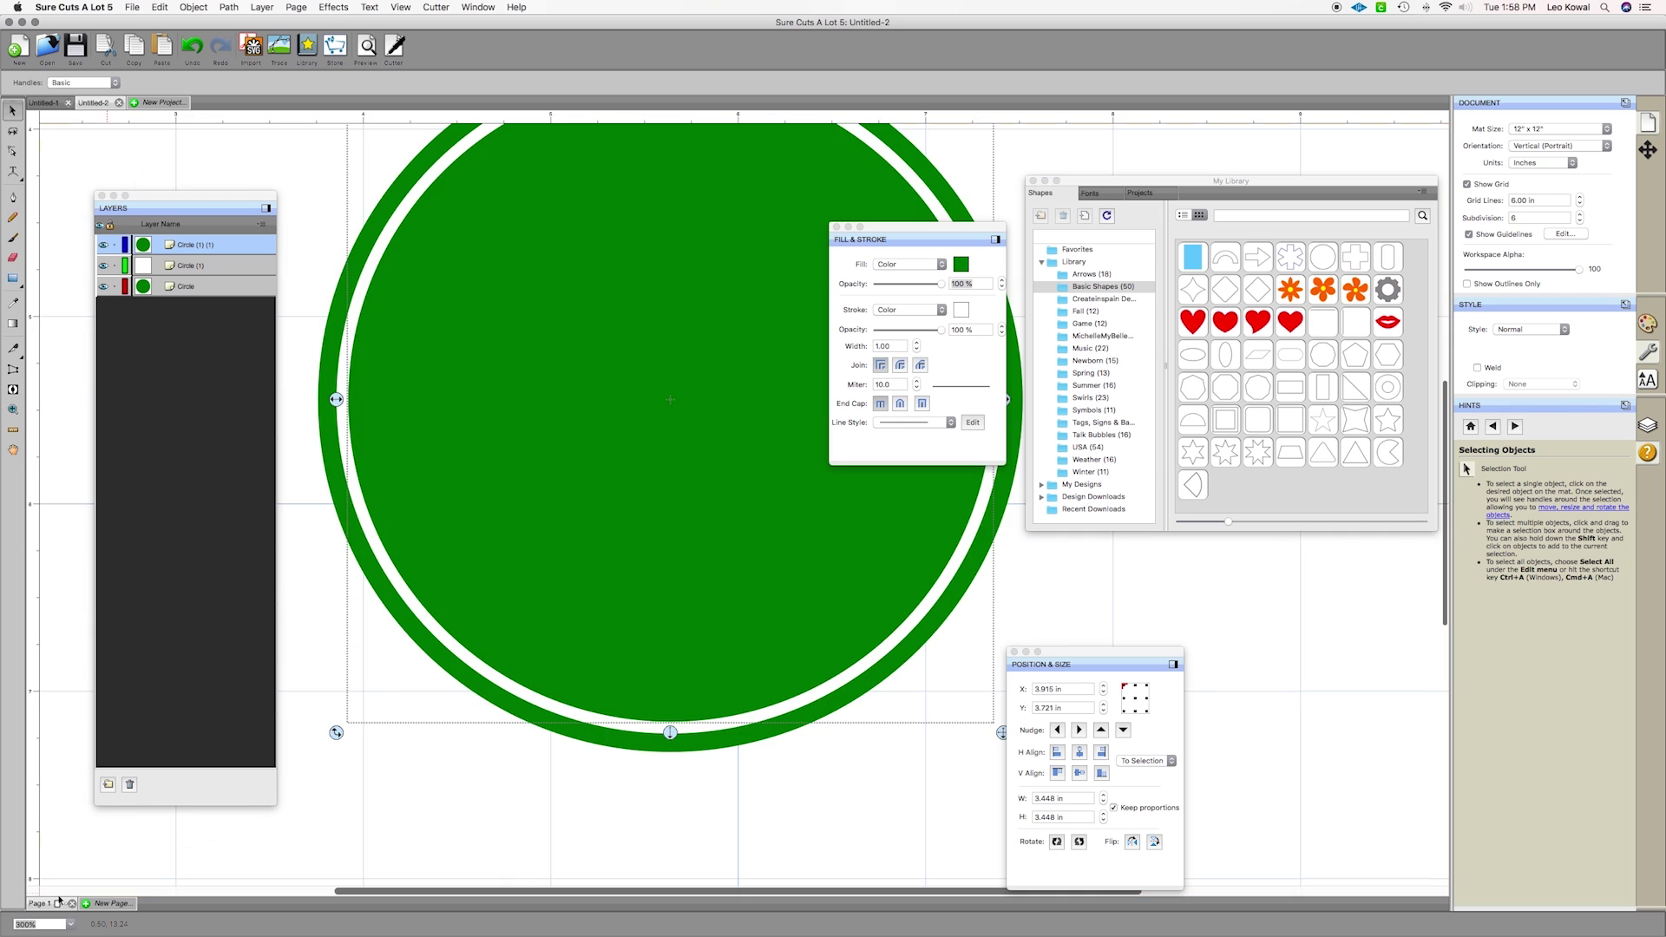
scroll(744, 501, up, 2)
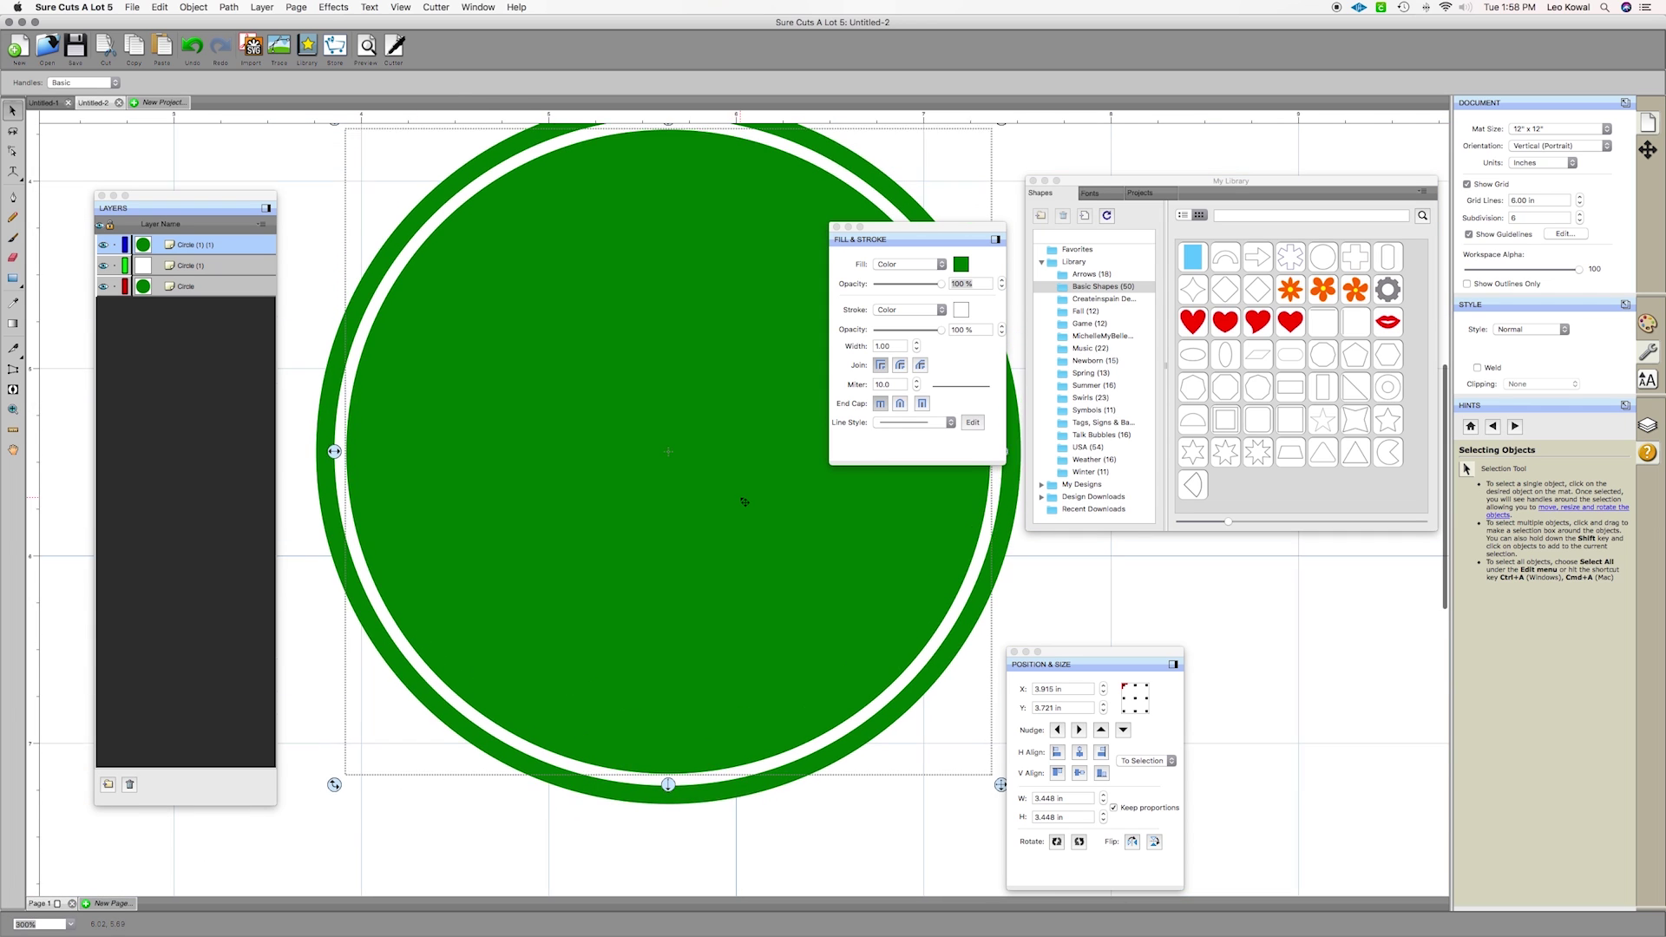
scroll(744, 501, up, 2)
scroll(744, 502, right, 2)
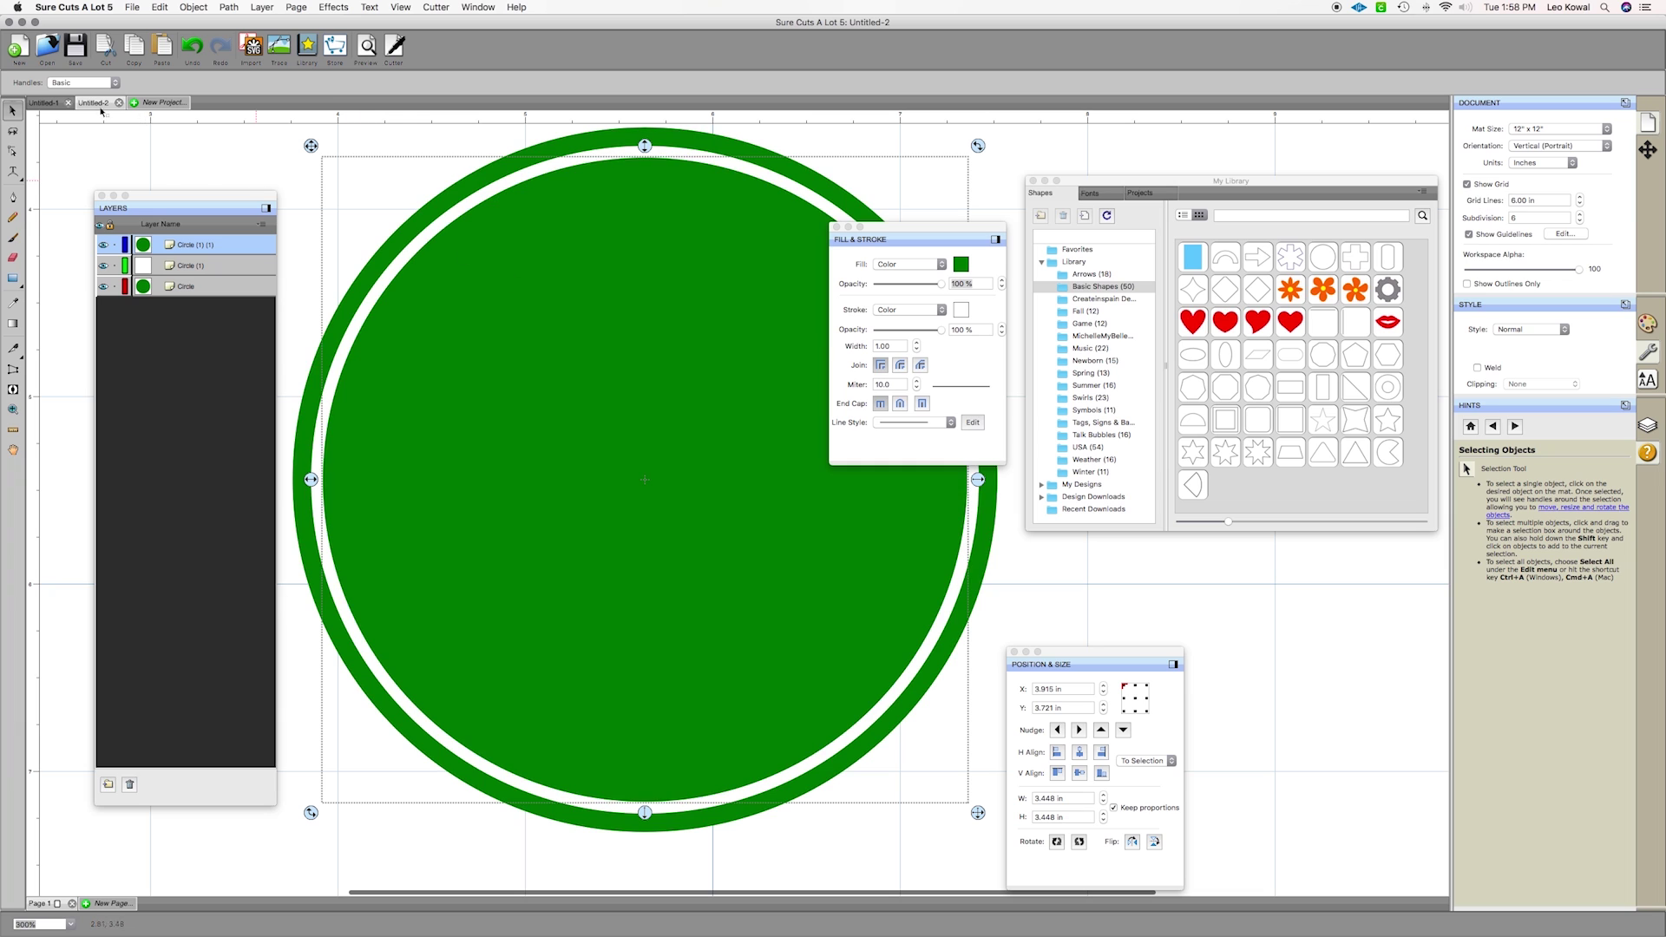
click(43, 103)
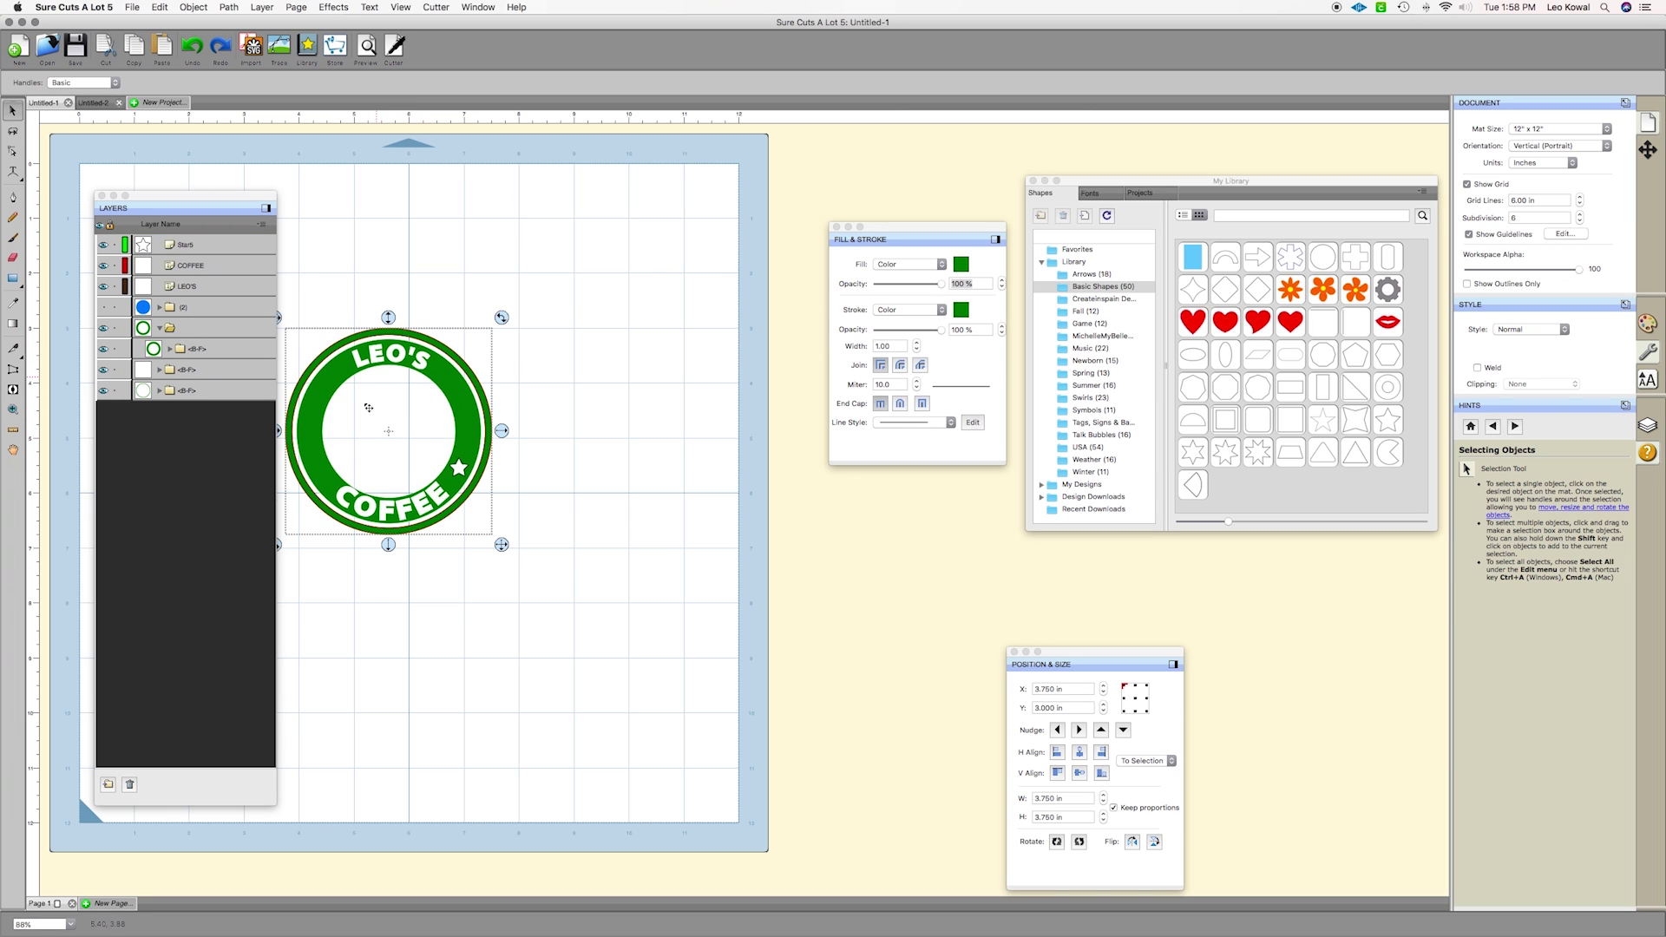
click(92, 103)
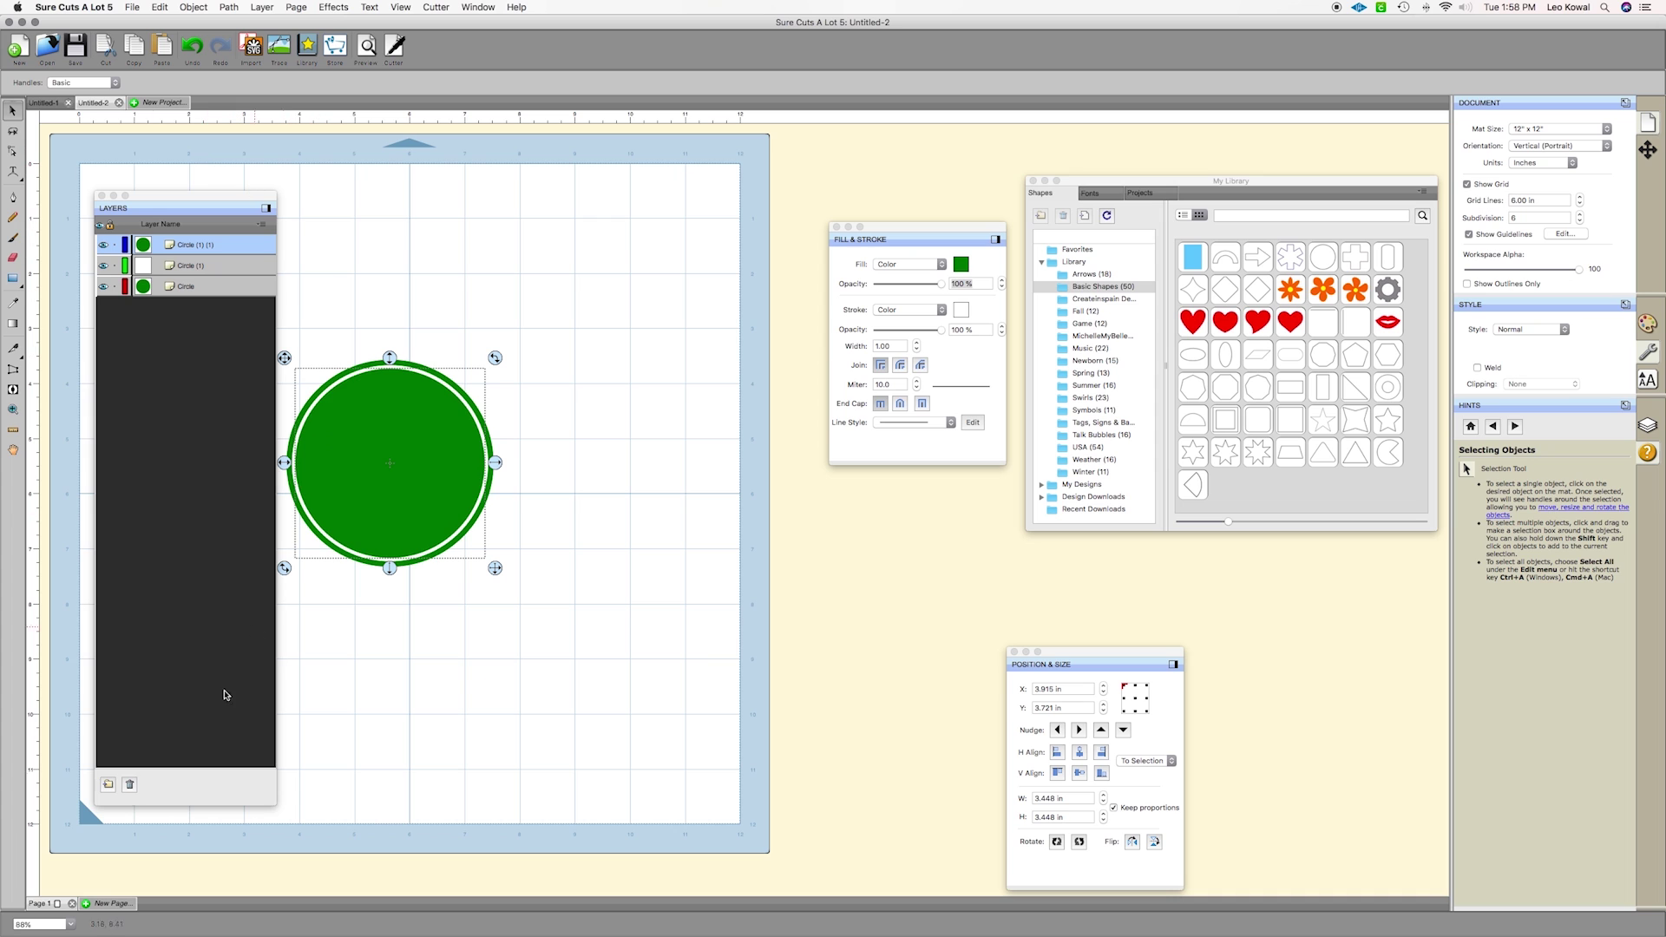
At 200% zoom, copy the inner green circle and paste the duplicate in place
click(49, 924)
click(70, 924)
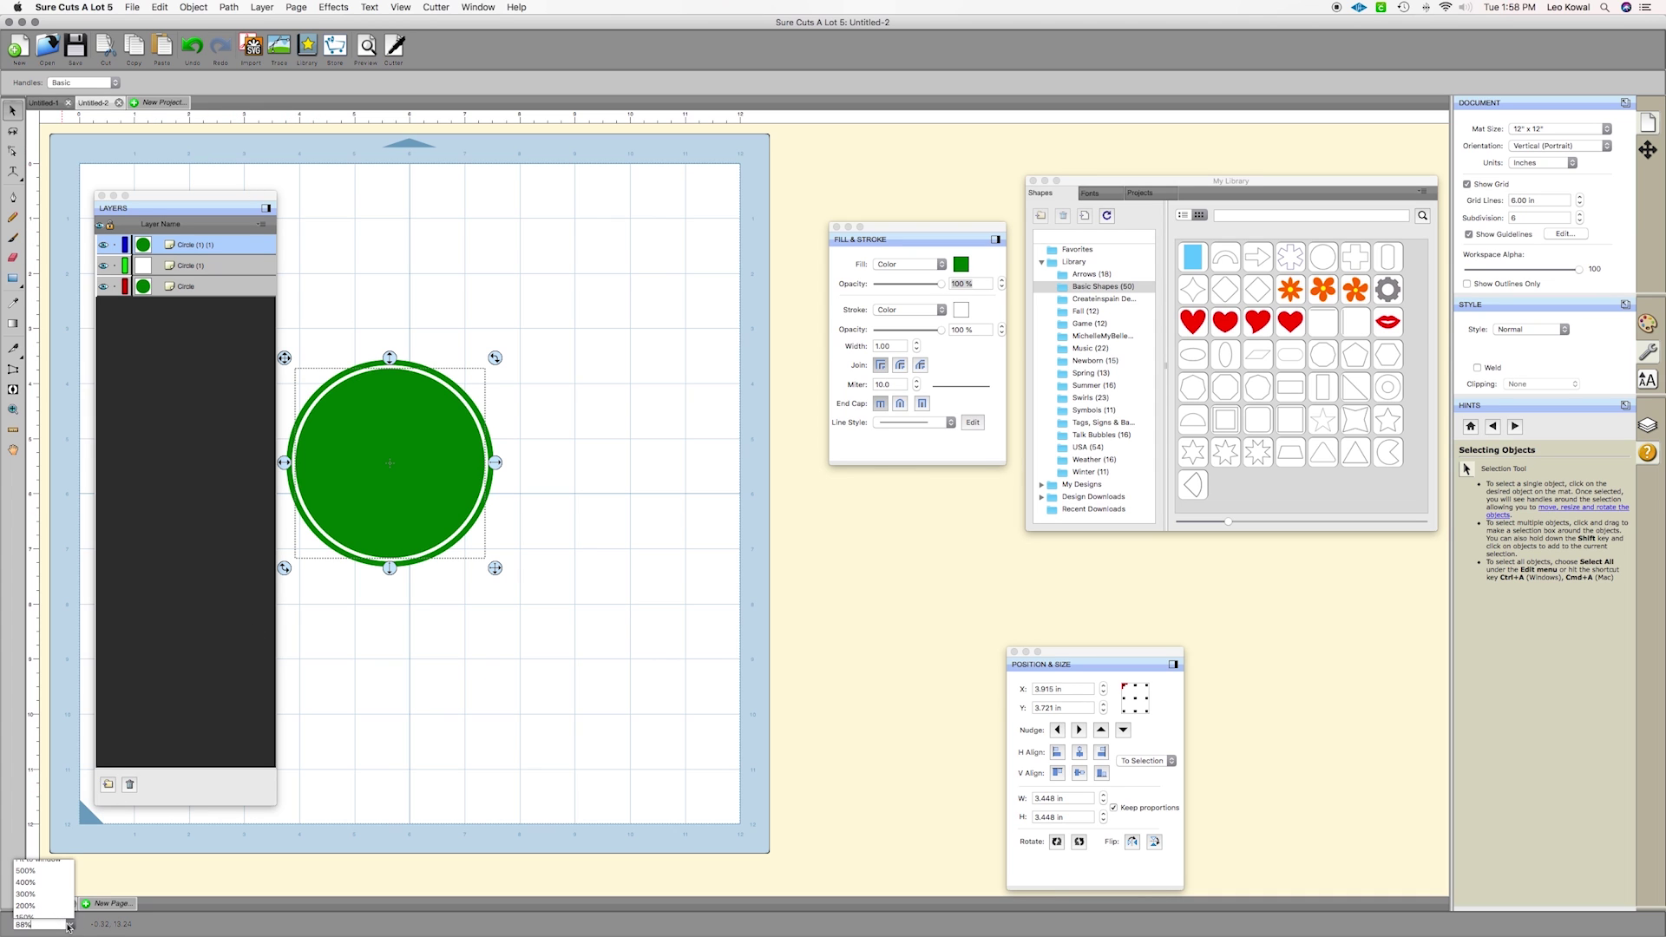
click(33, 906)
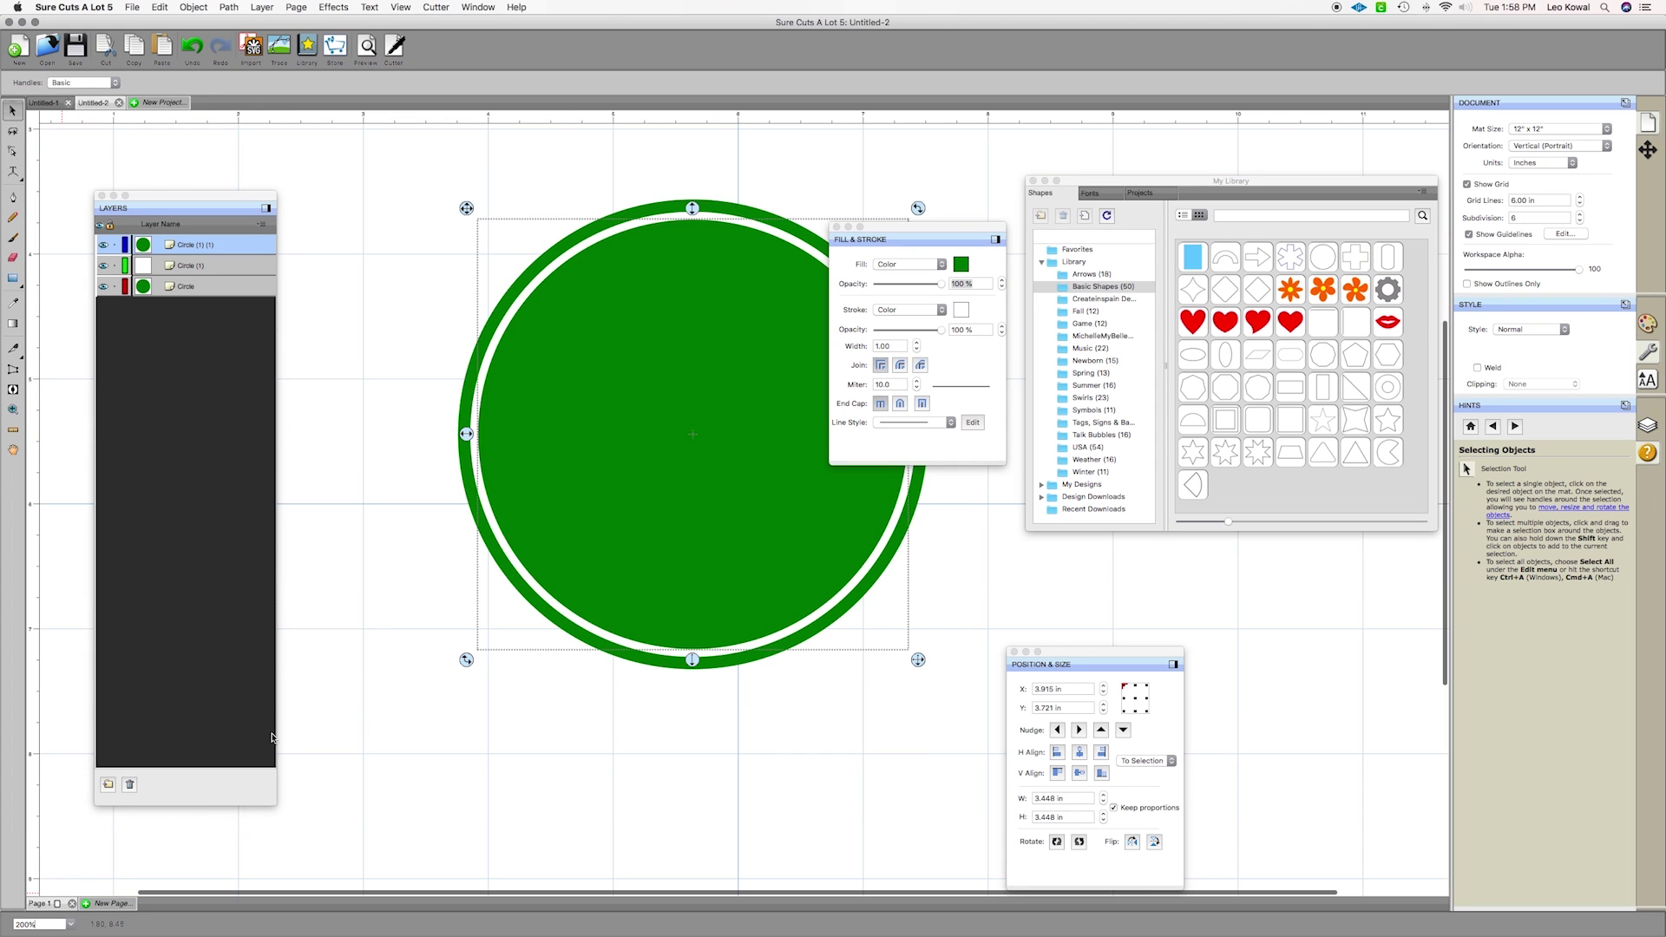
scroll(557, 466, up, 2)
scroll(557, 466, right, 2)
scroll(558, 466, right, 3)
scroll(558, 465, up, 1)
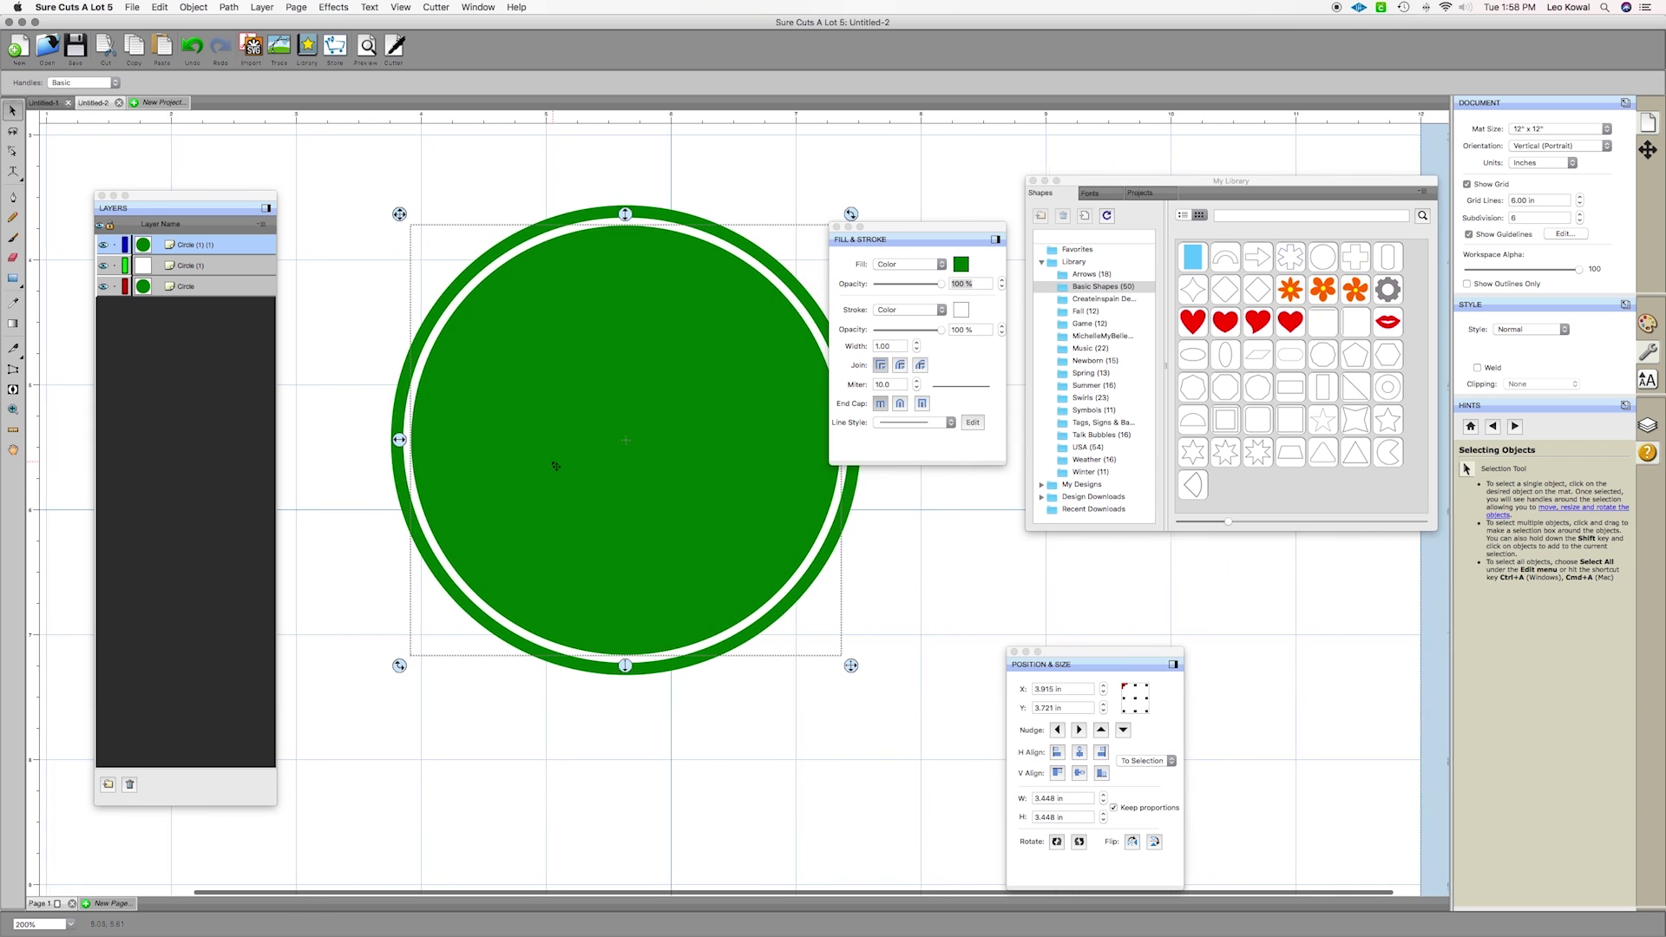
click(560, 300)
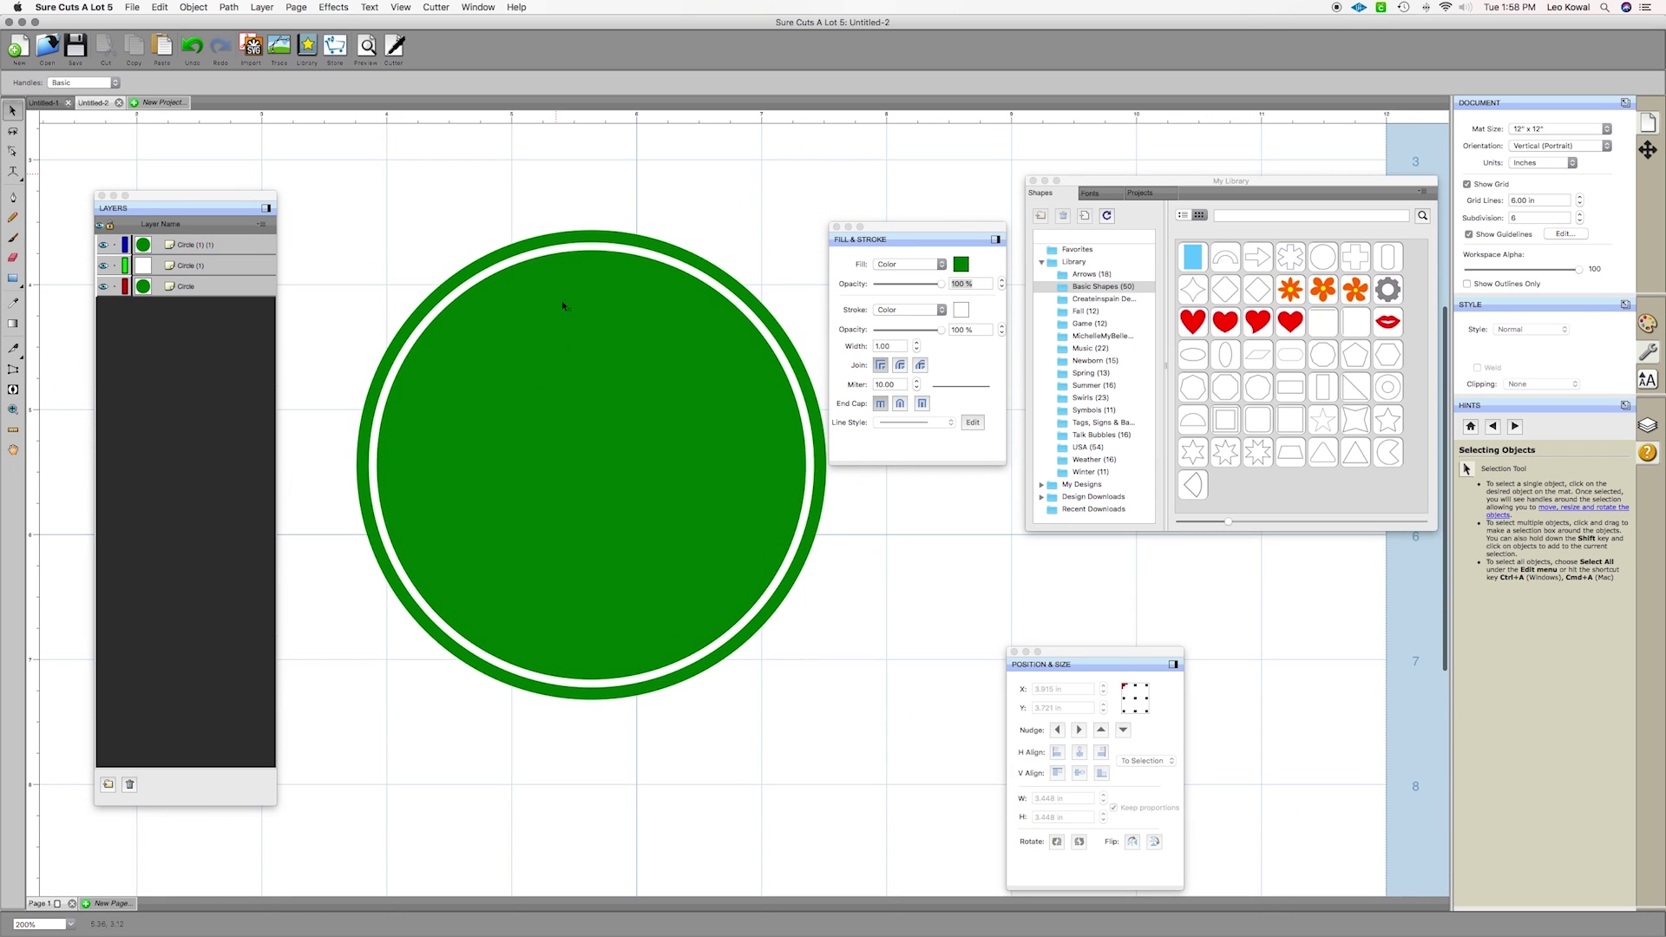
click(161, 8)
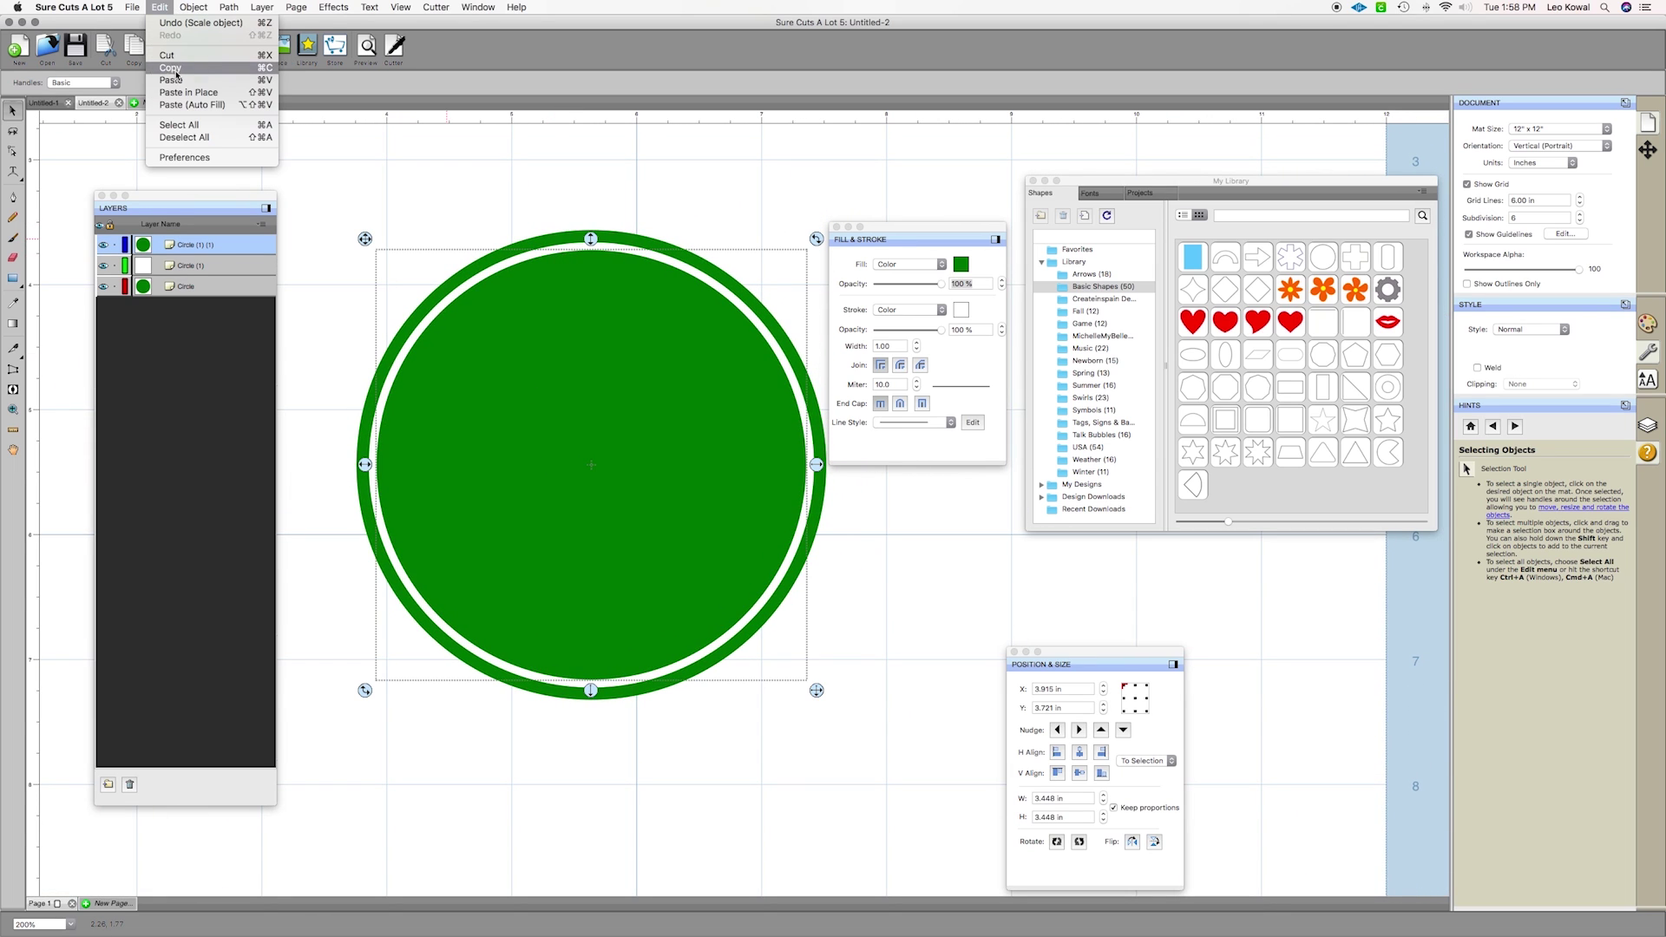
click(177, 71)
click(160, 8)
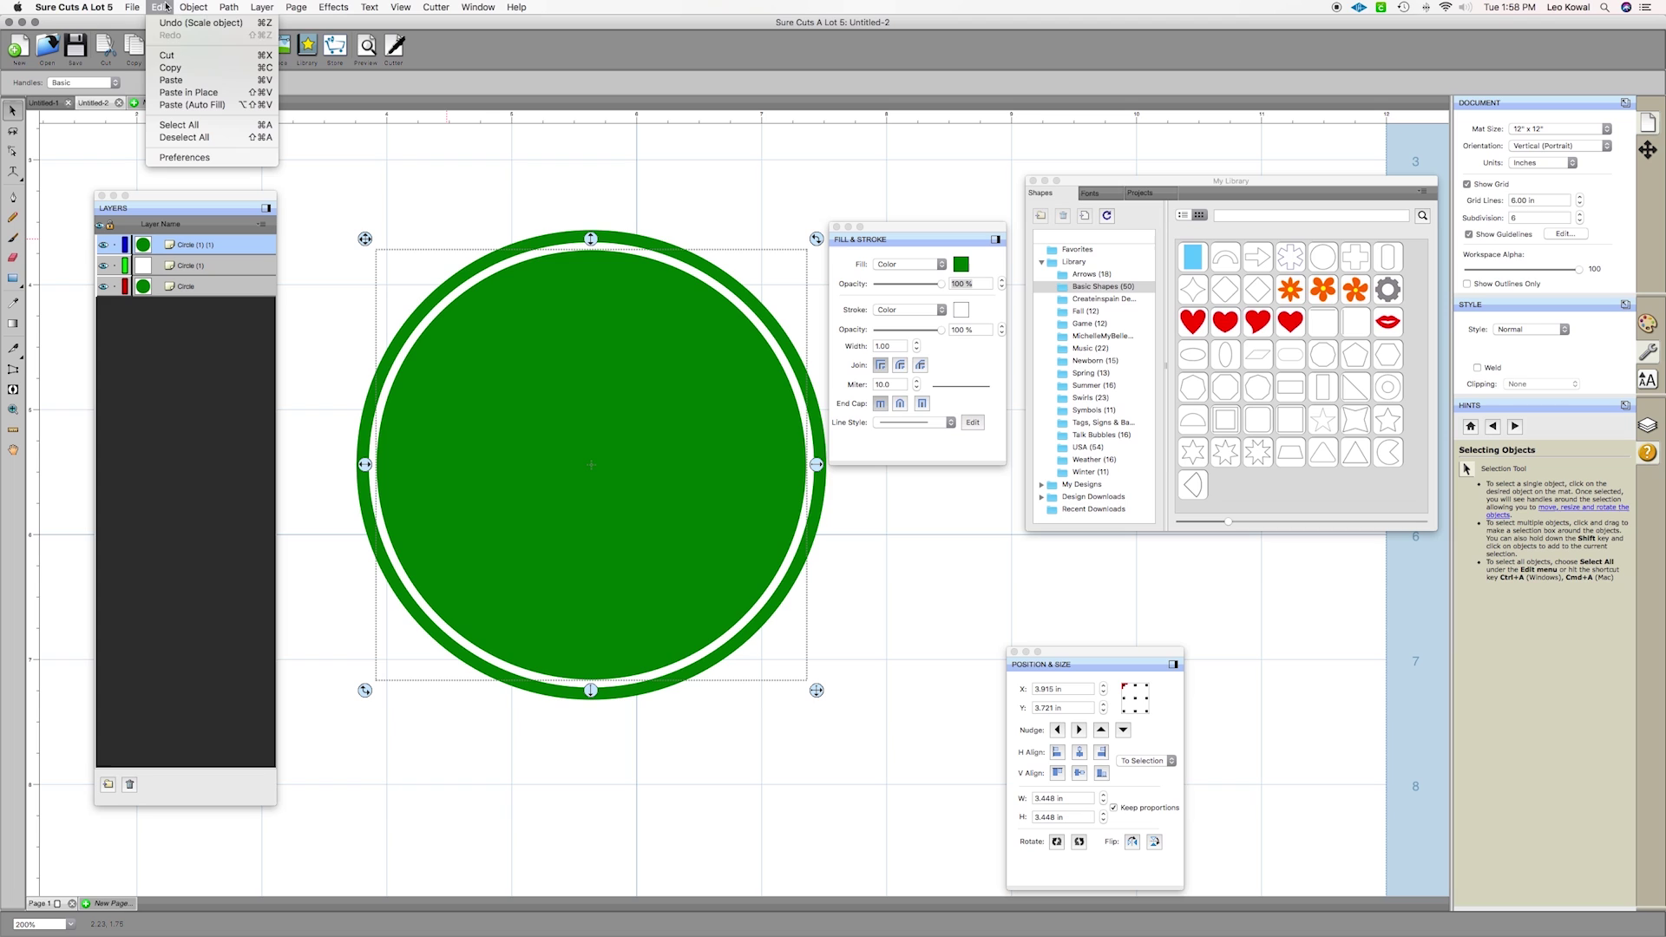
click(175, 92)
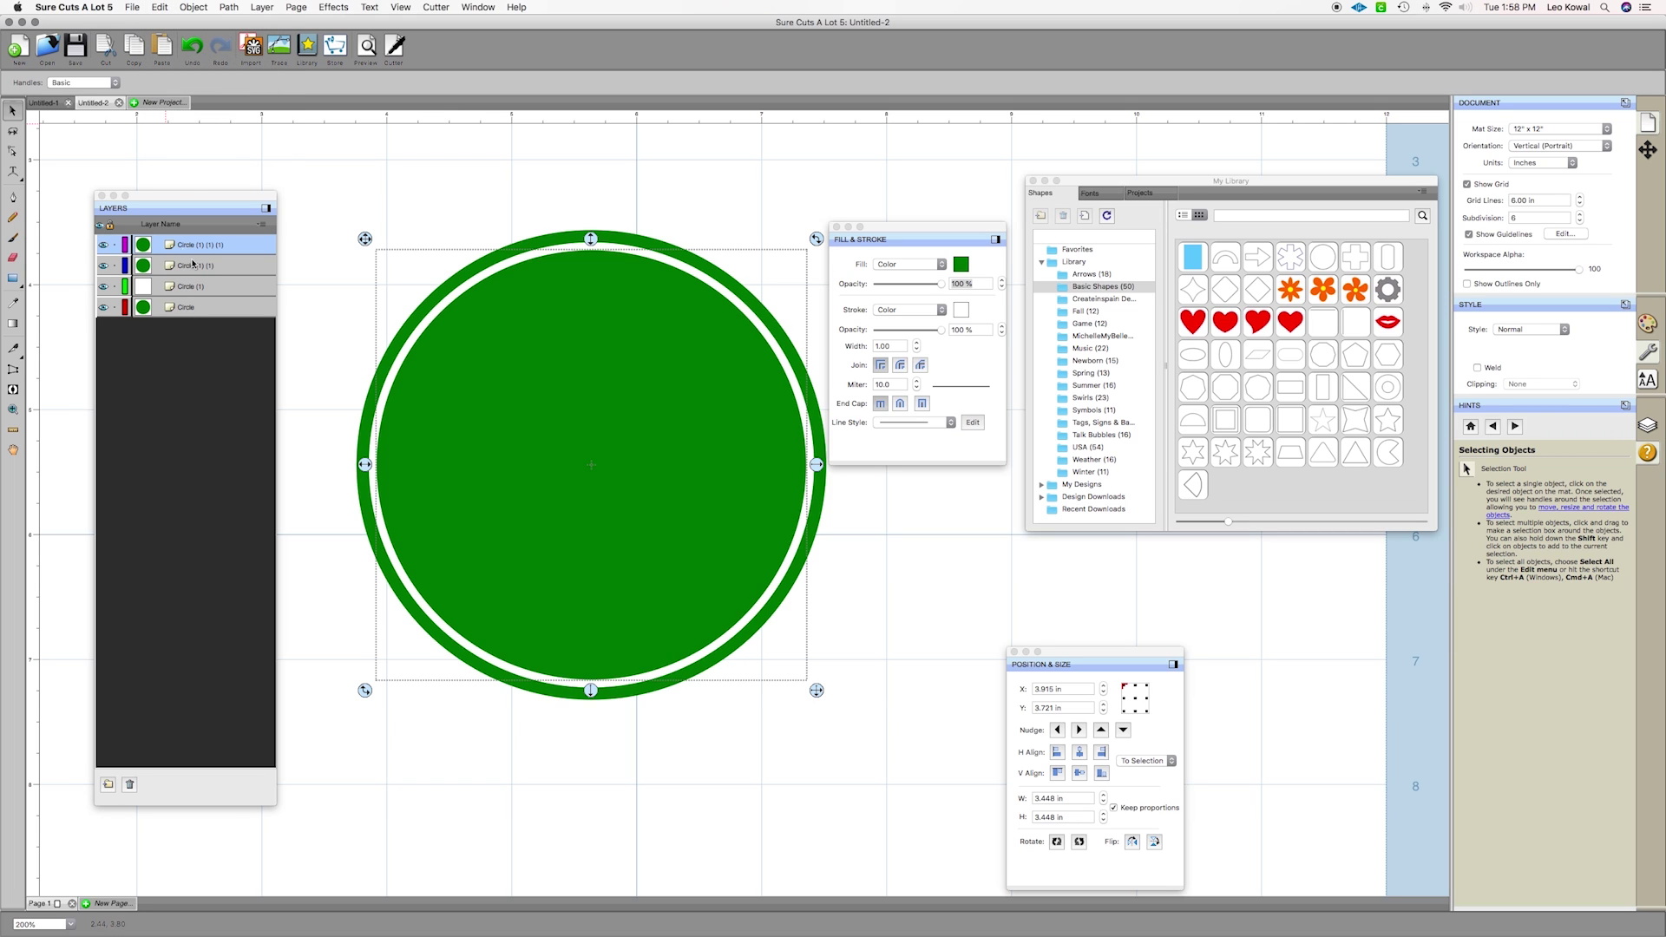
Fill the new duplicate white, scale it about its center to about 2.26 in, and deselect it
click(960, 264)
click(738, 399)
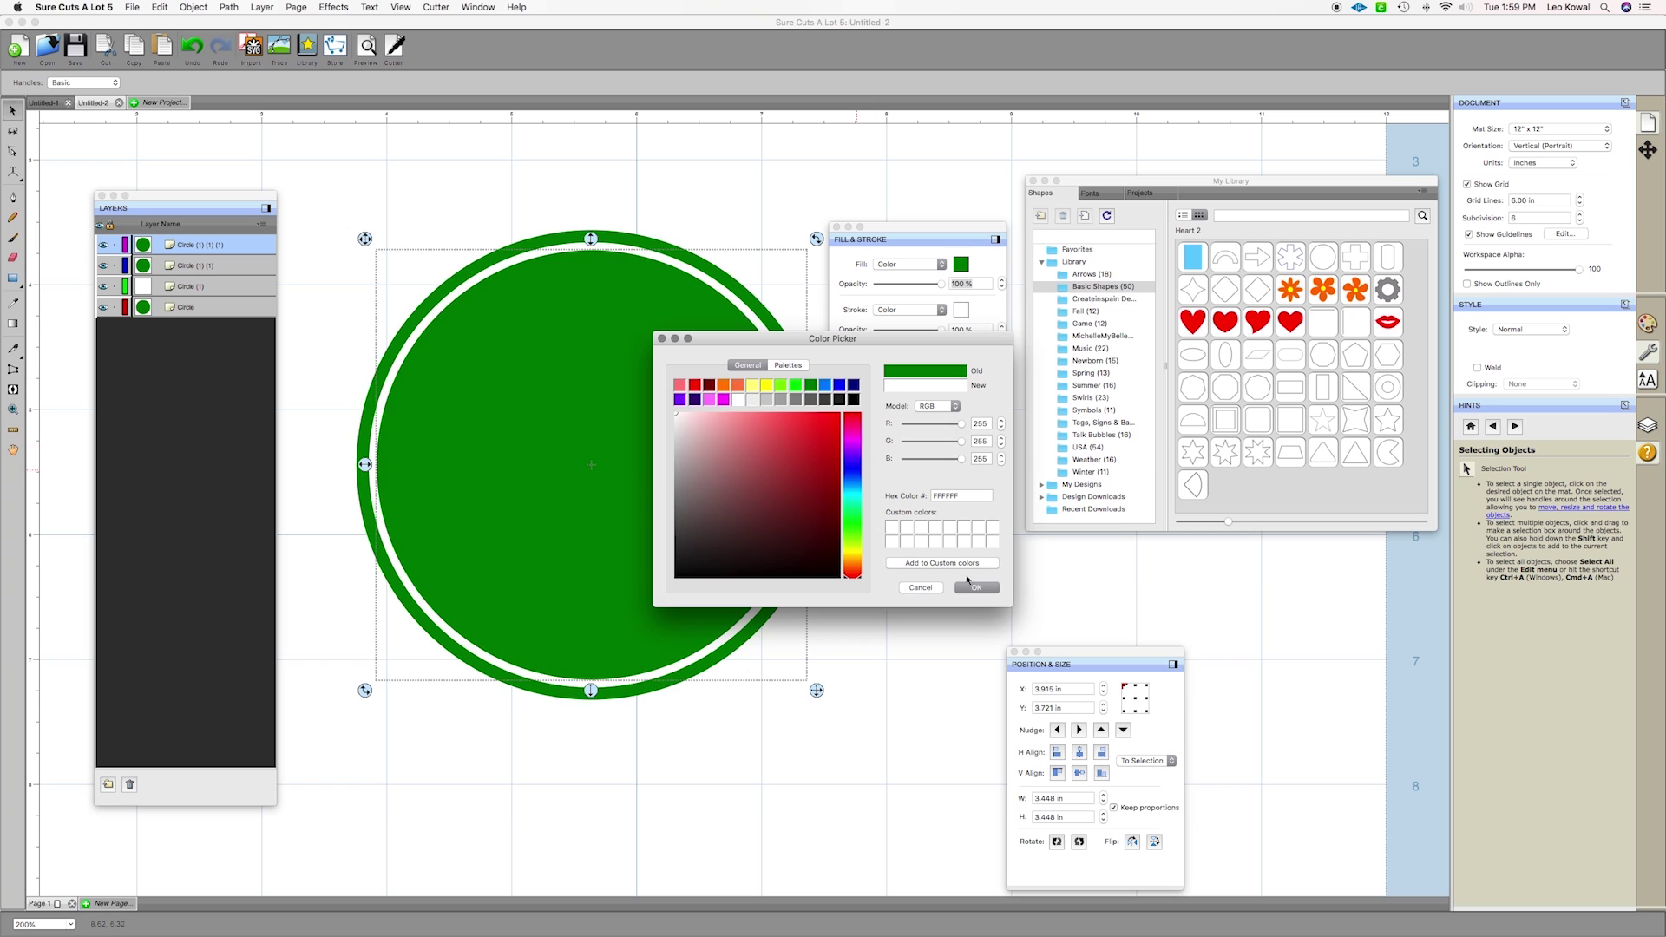
click(975, 588)
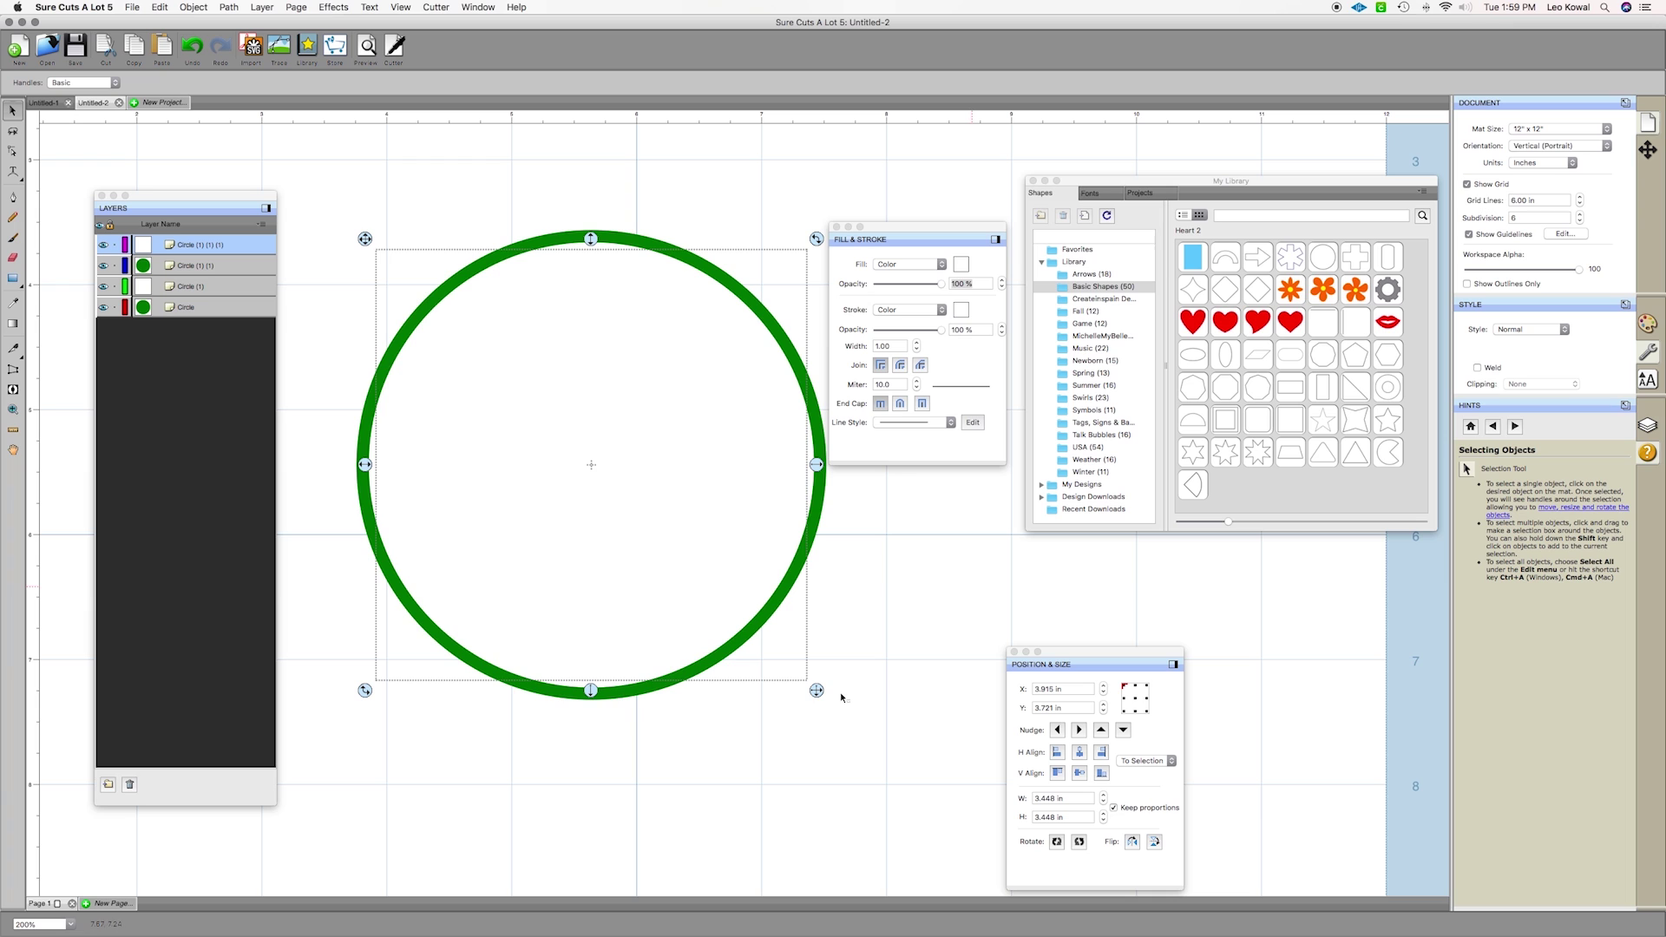
drag(816, 691, 744, 617)
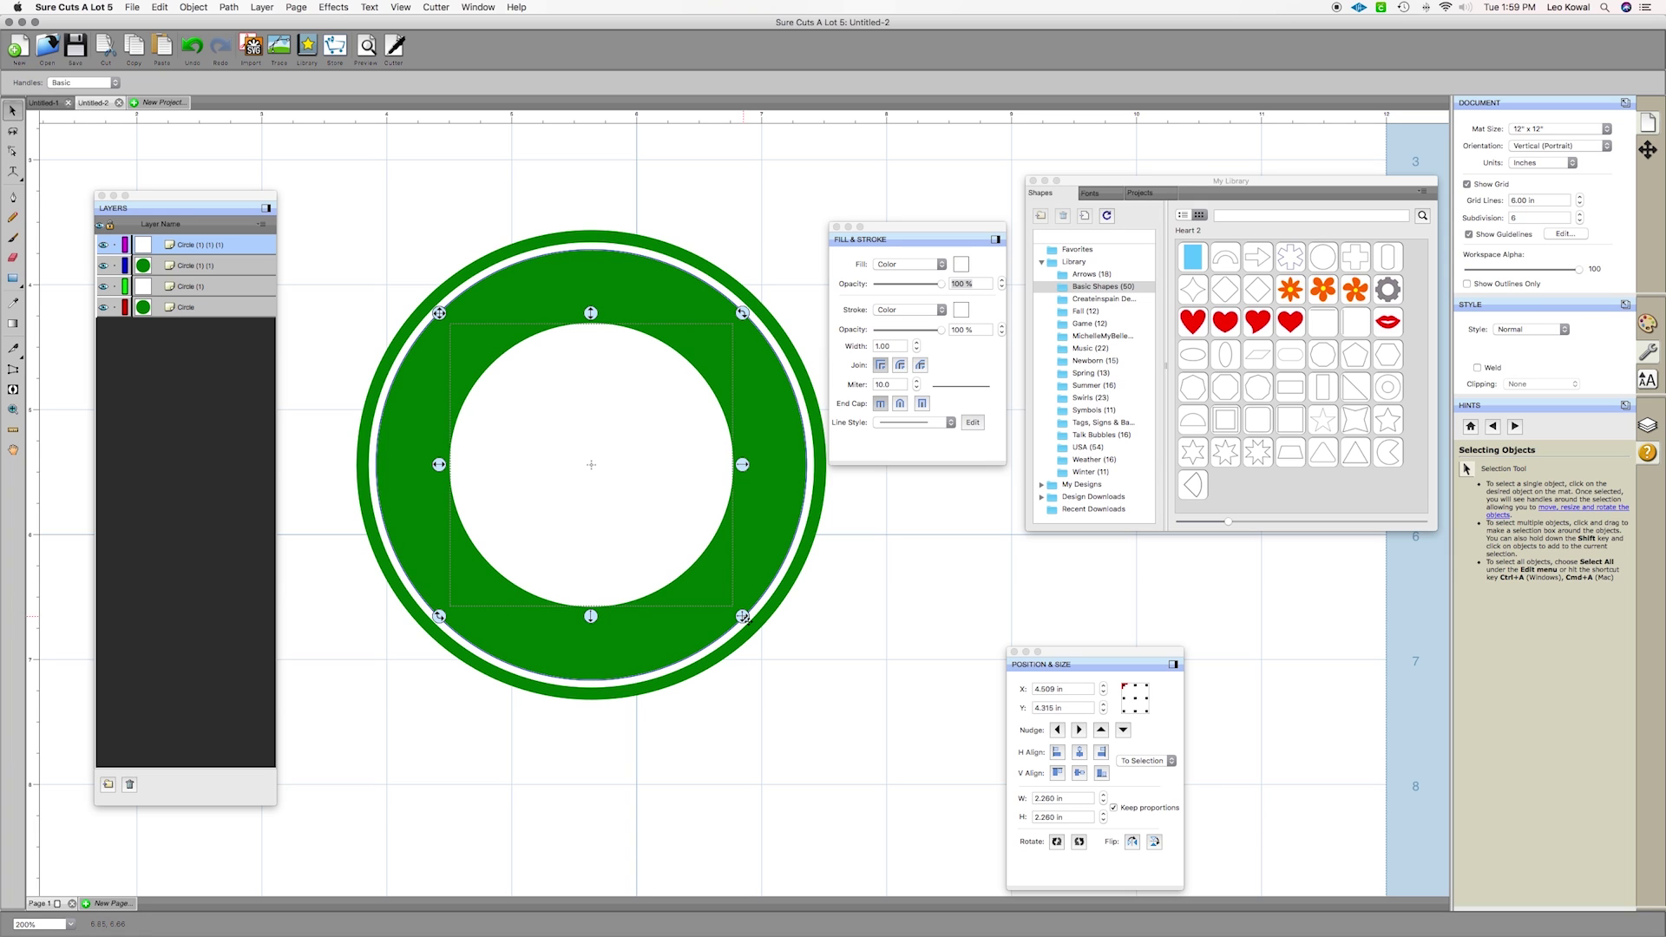
click(841, 674)
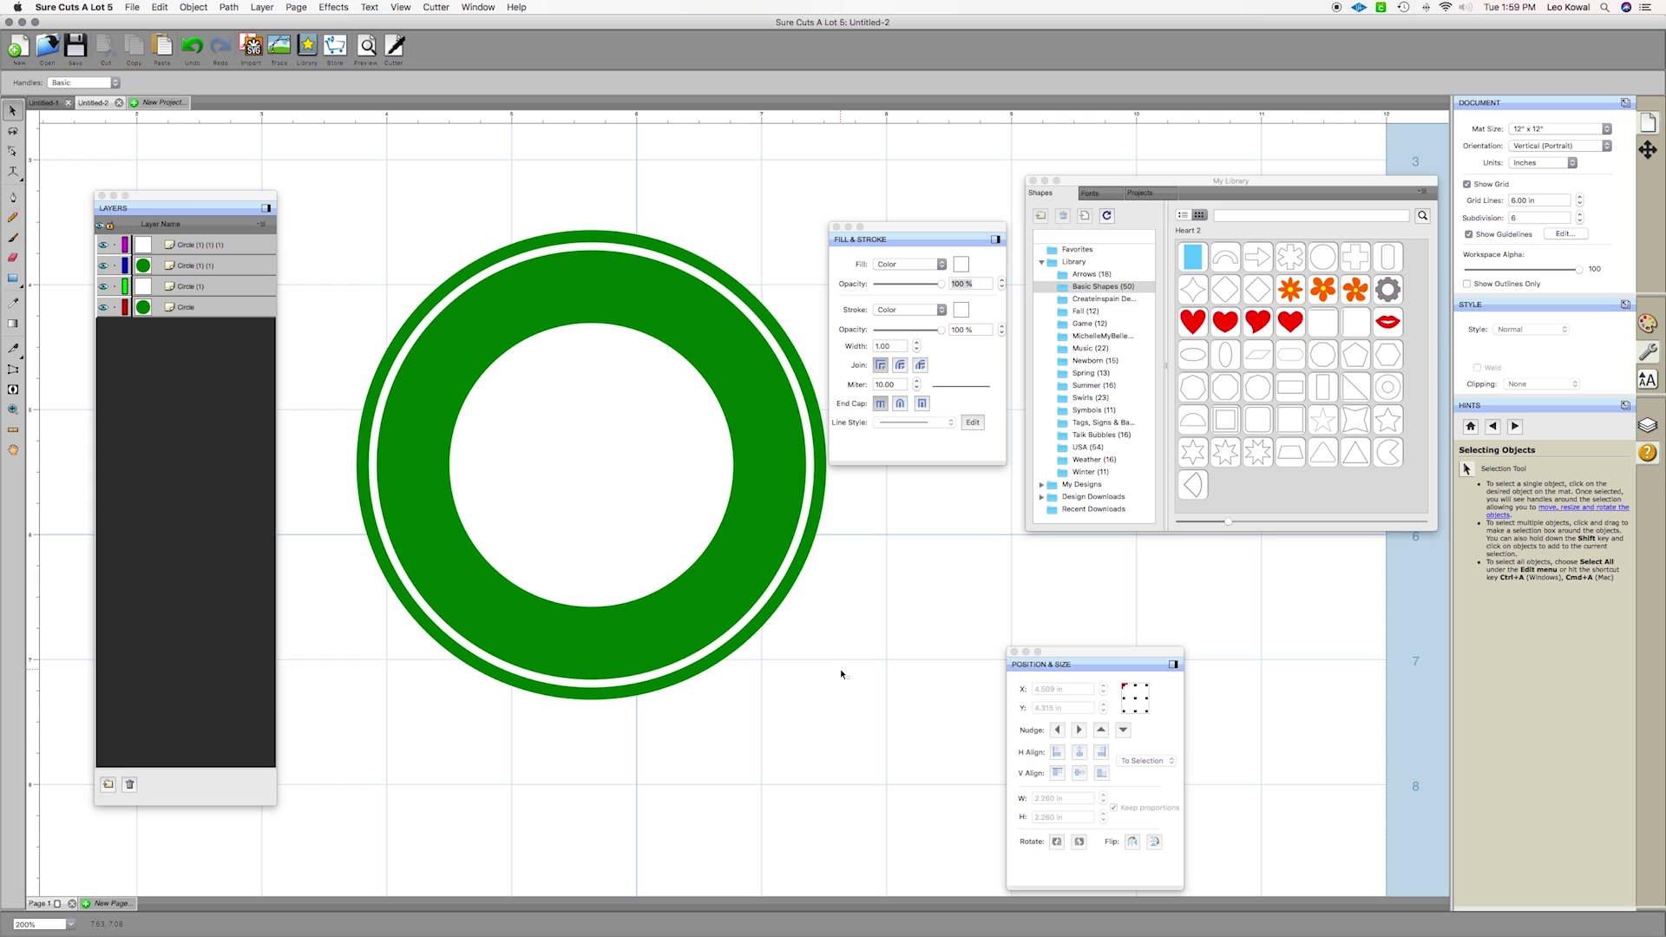
Check the white center's proportions against the finished logo in Untitled-1, and return to Untitled-2 at 200% zoom
click(45, 103)
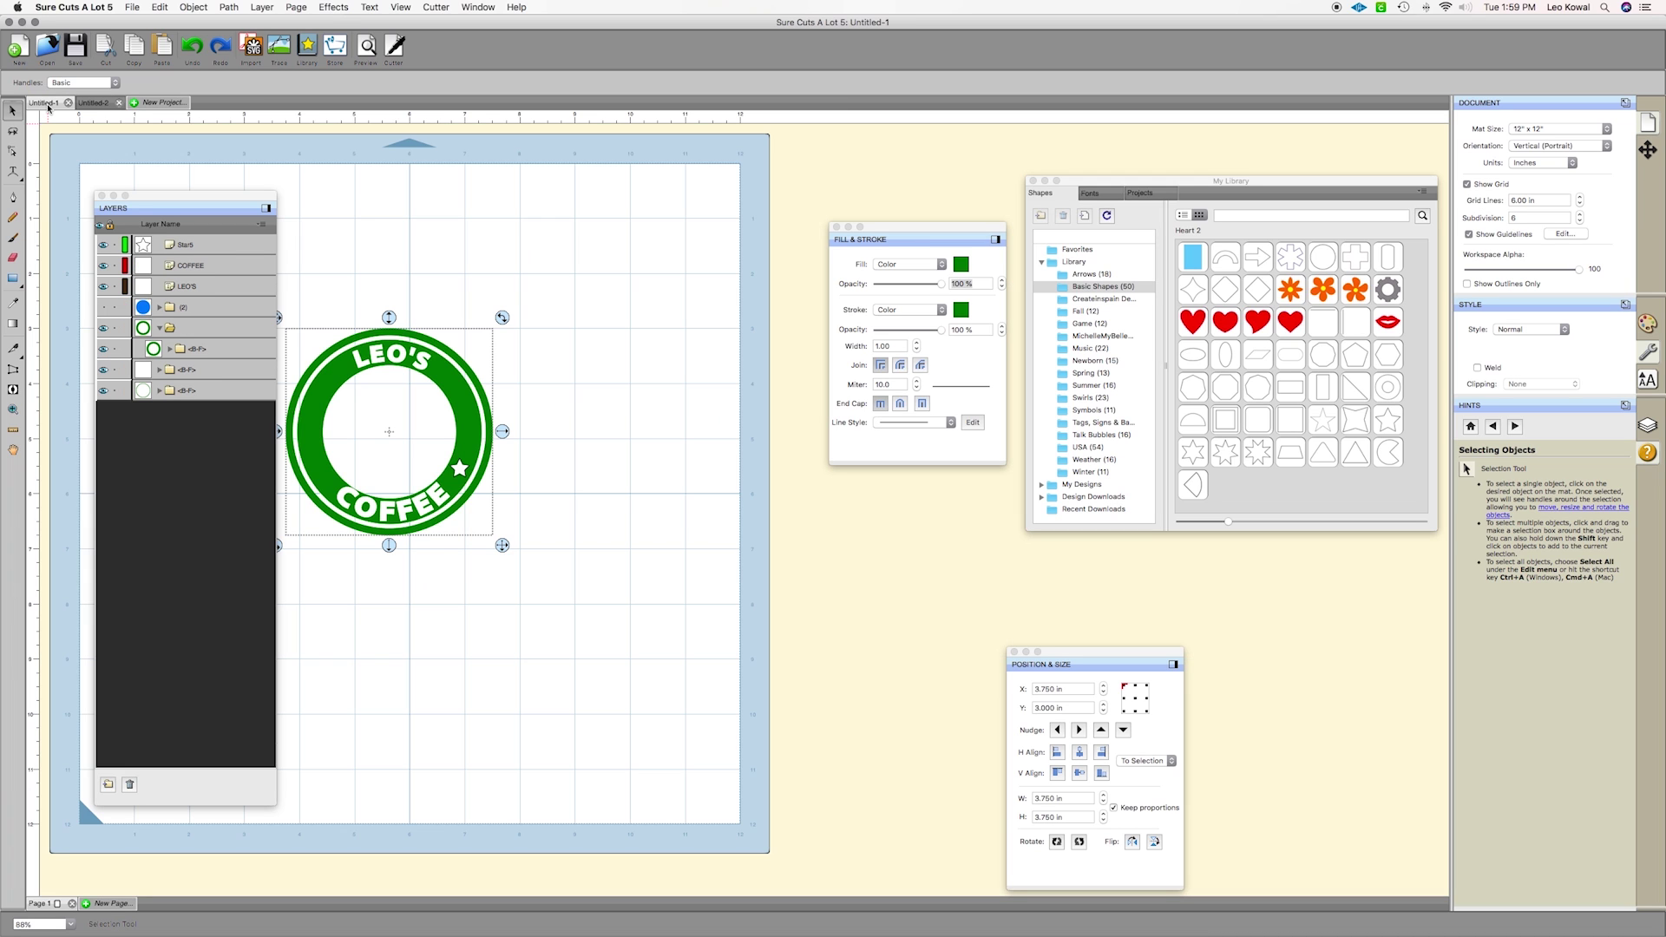
click(93, 104)
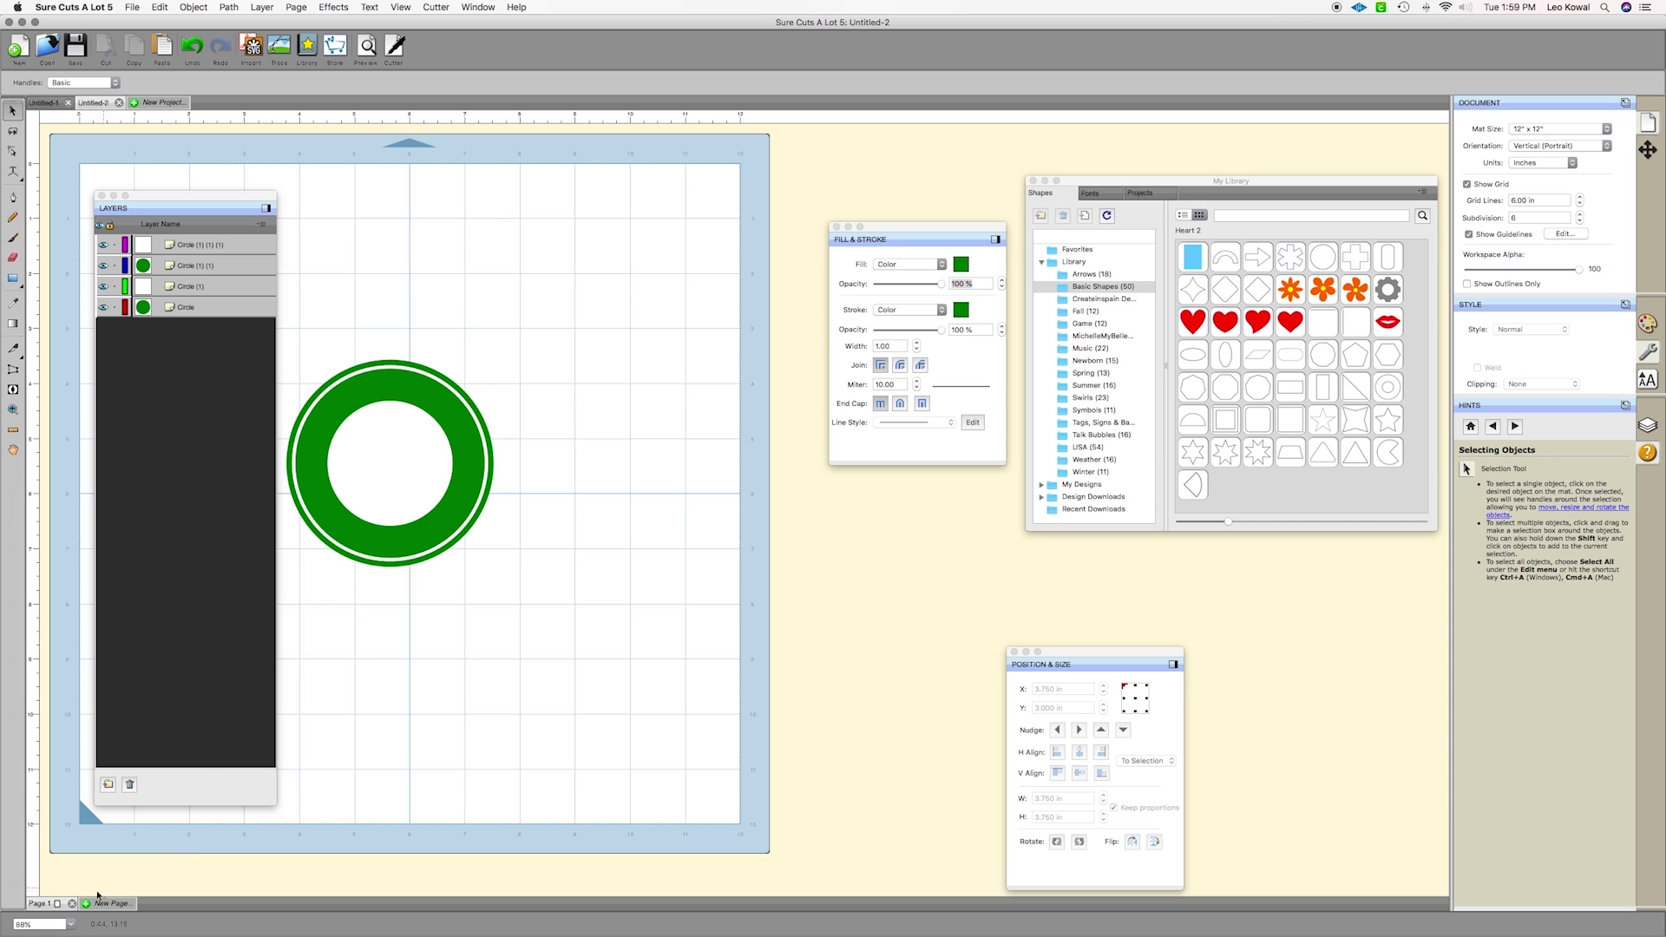
click(71, 924)
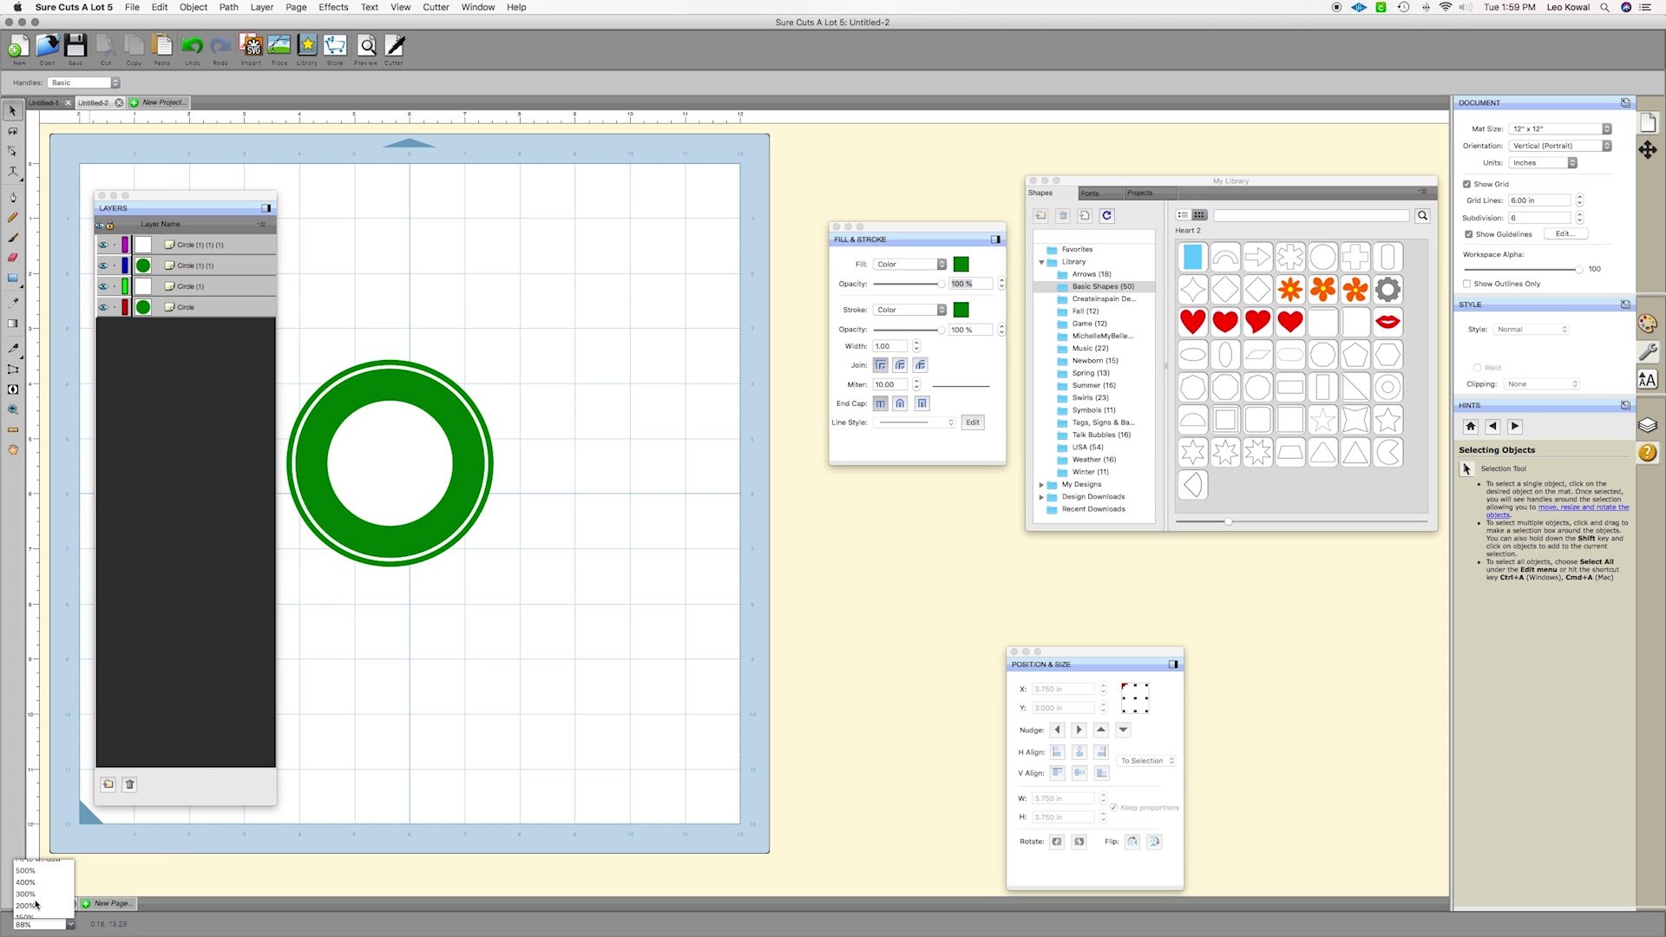
click(35, 905)
scroll(547, 799, right, 5)
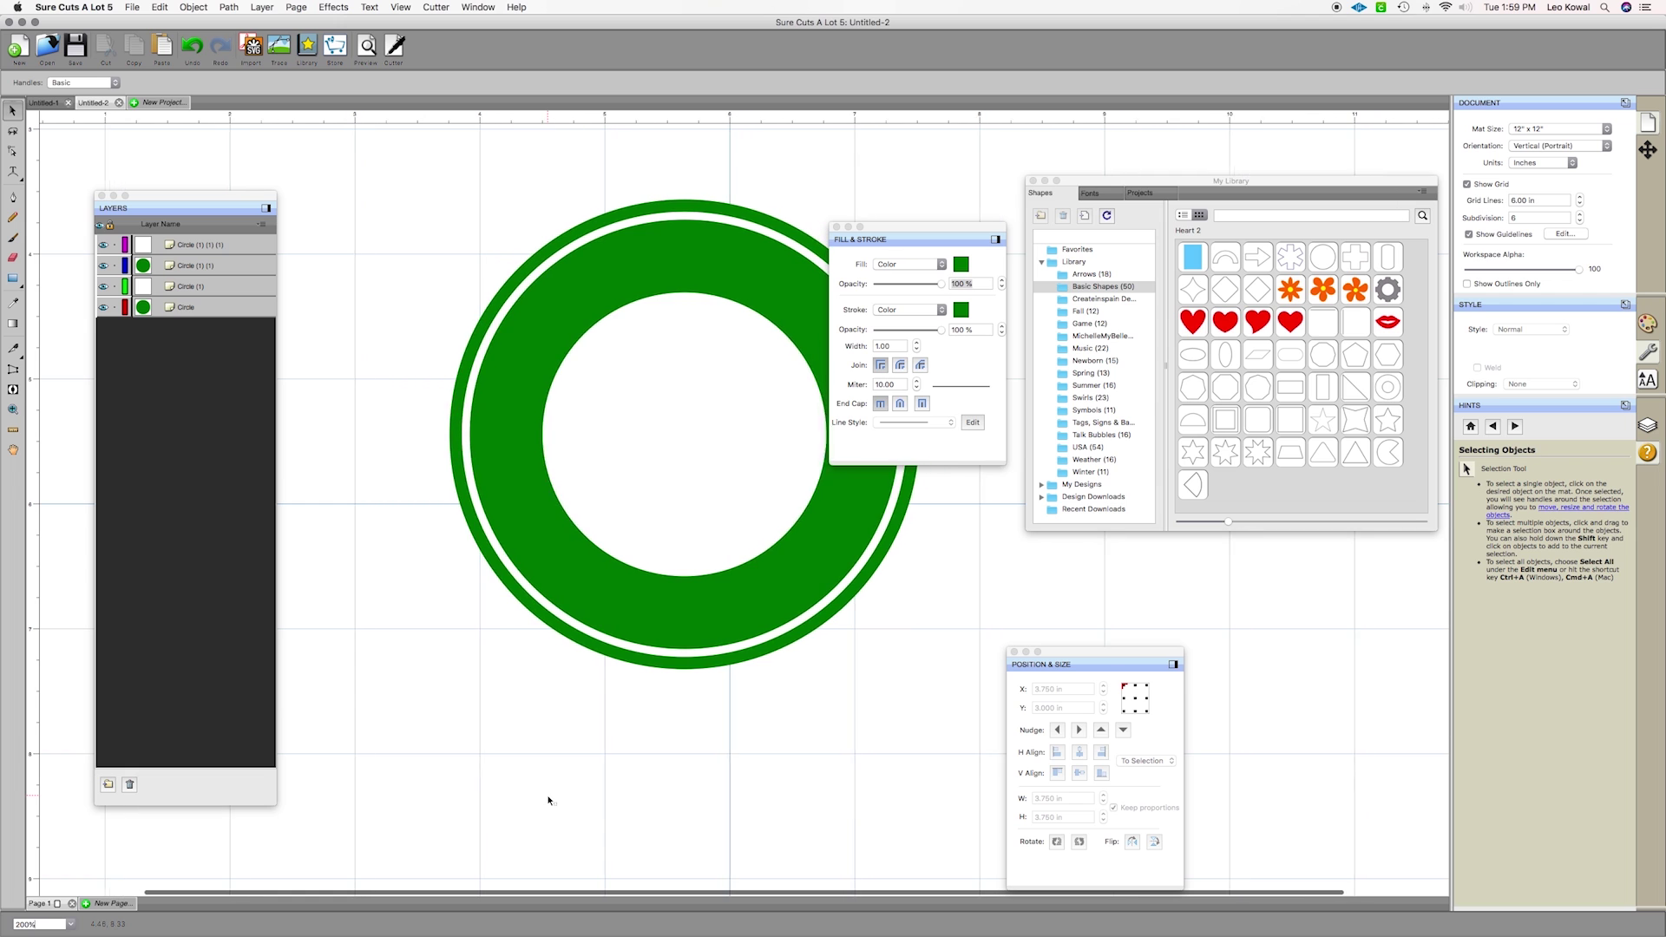
scroll(547, 799, right, 3)
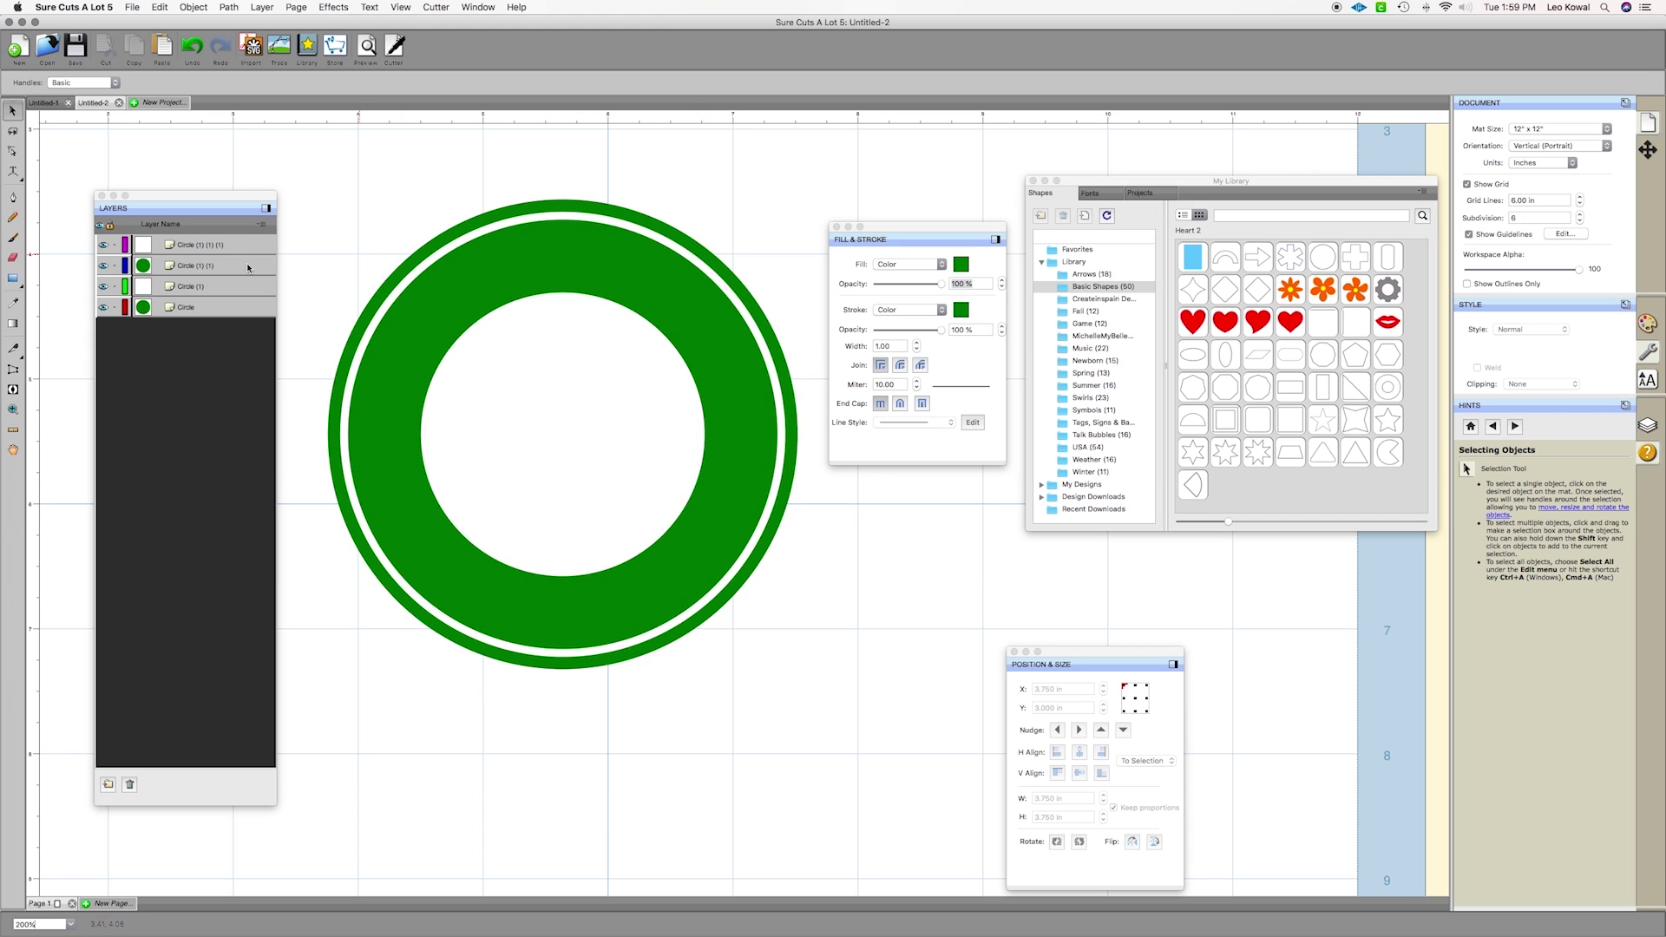
Inspect the circle stack by hiding and showing the top two circle layers, leaving all layers visible
click(103, 245)
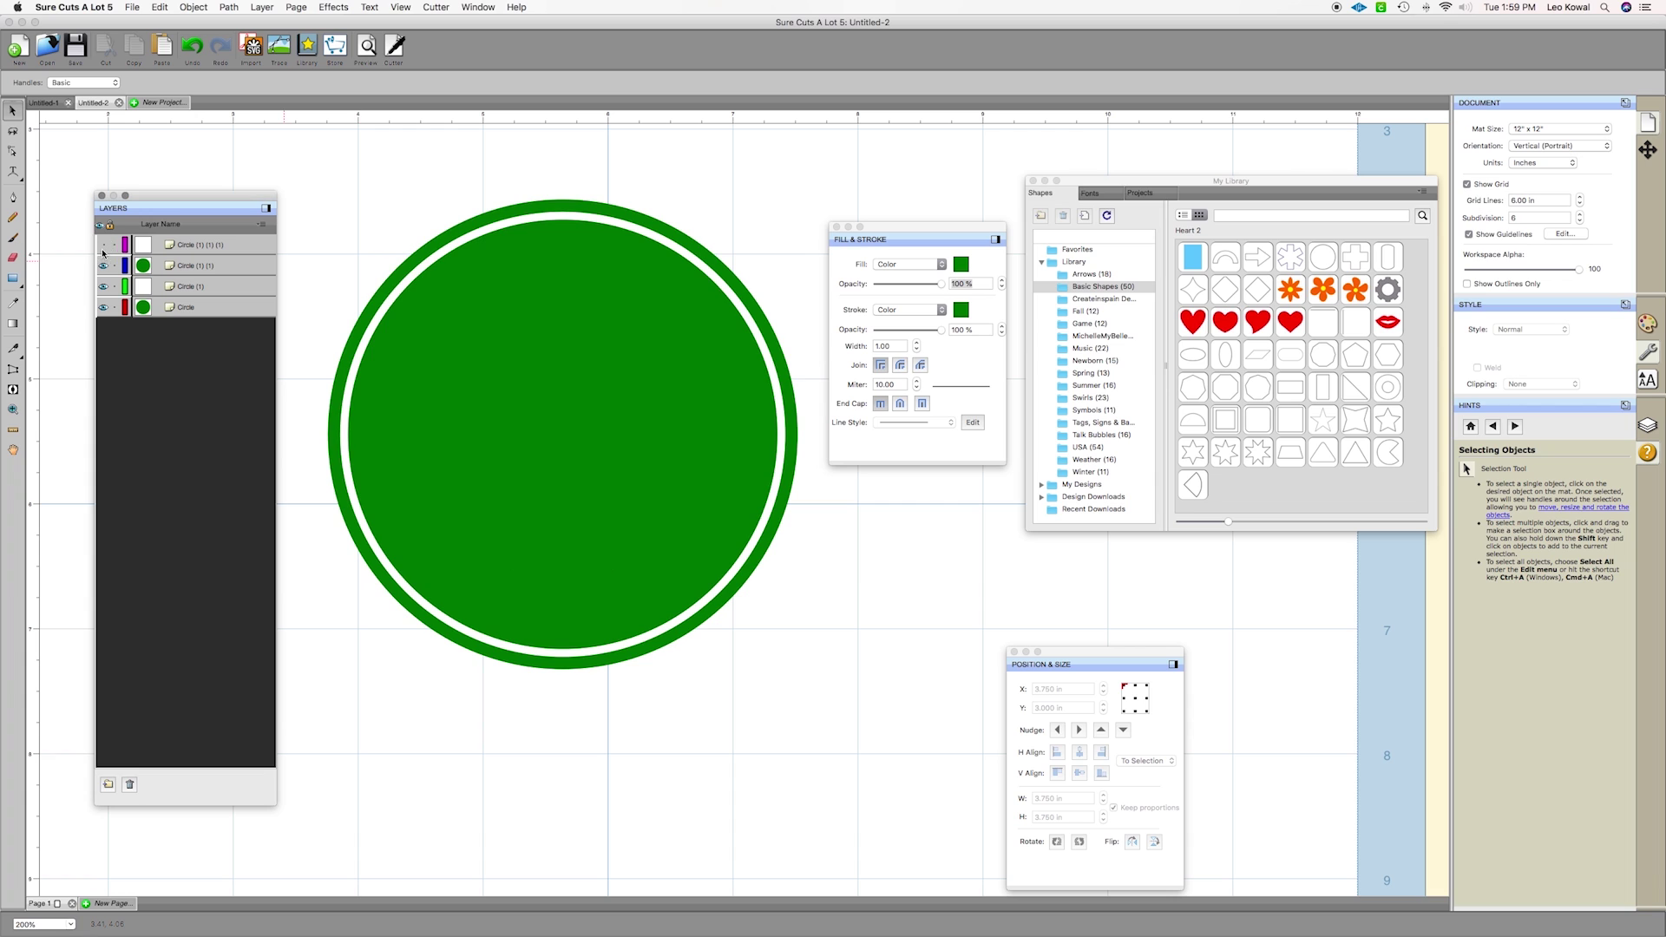
click(104, 265)
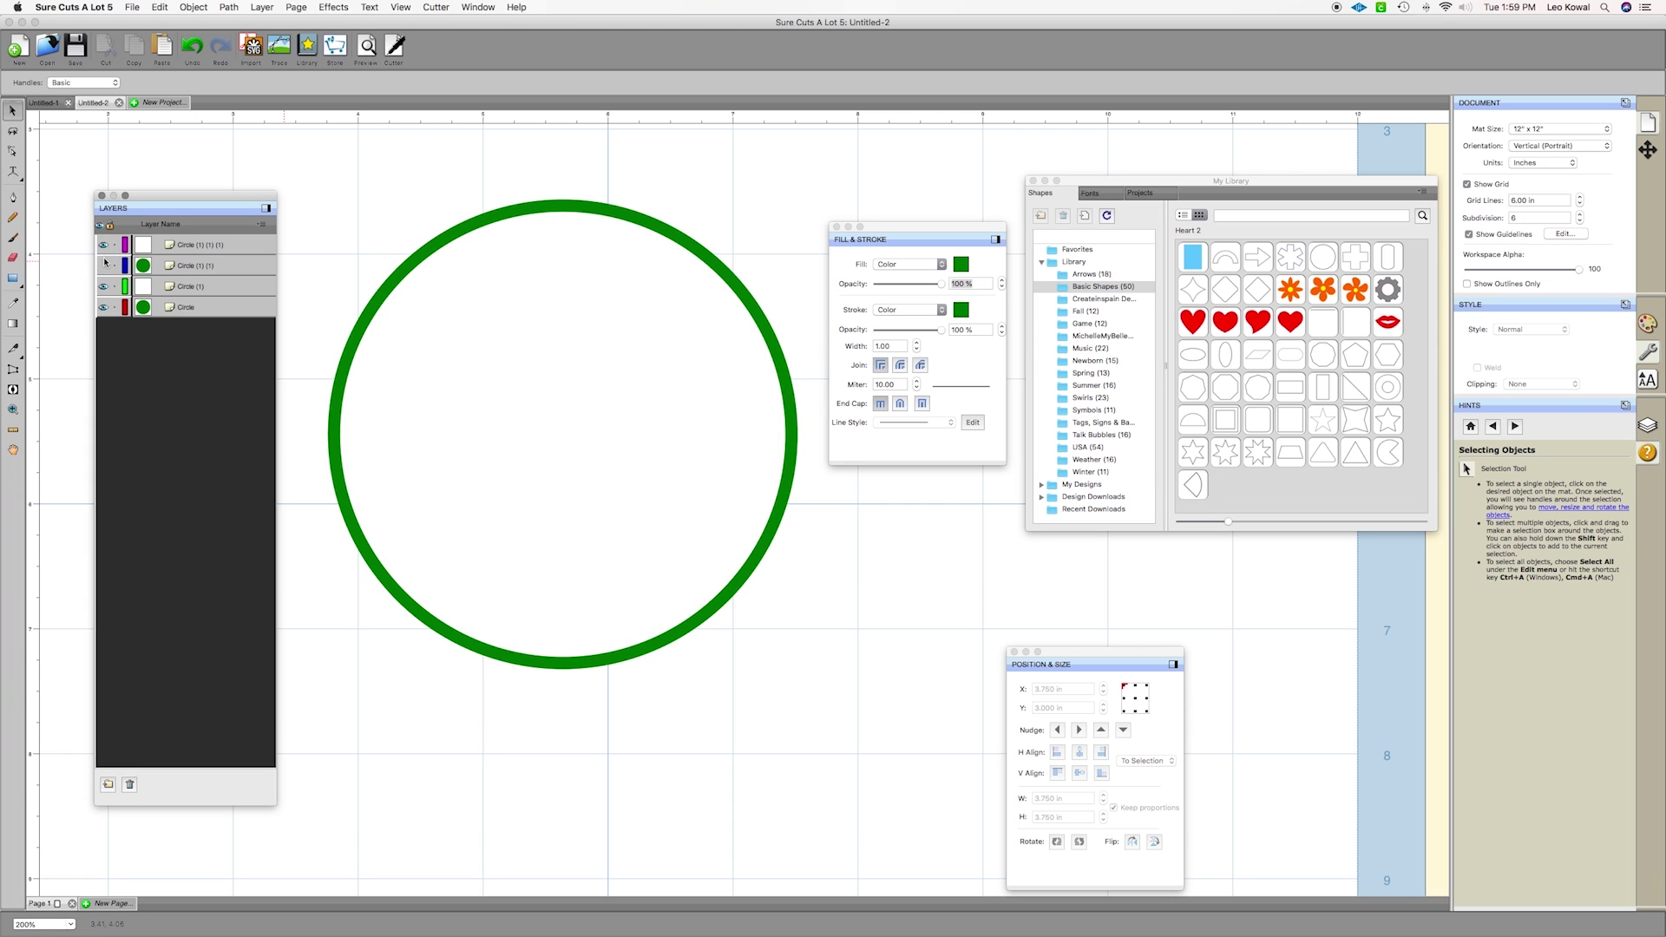
click(103, 245)
click(104, 265)
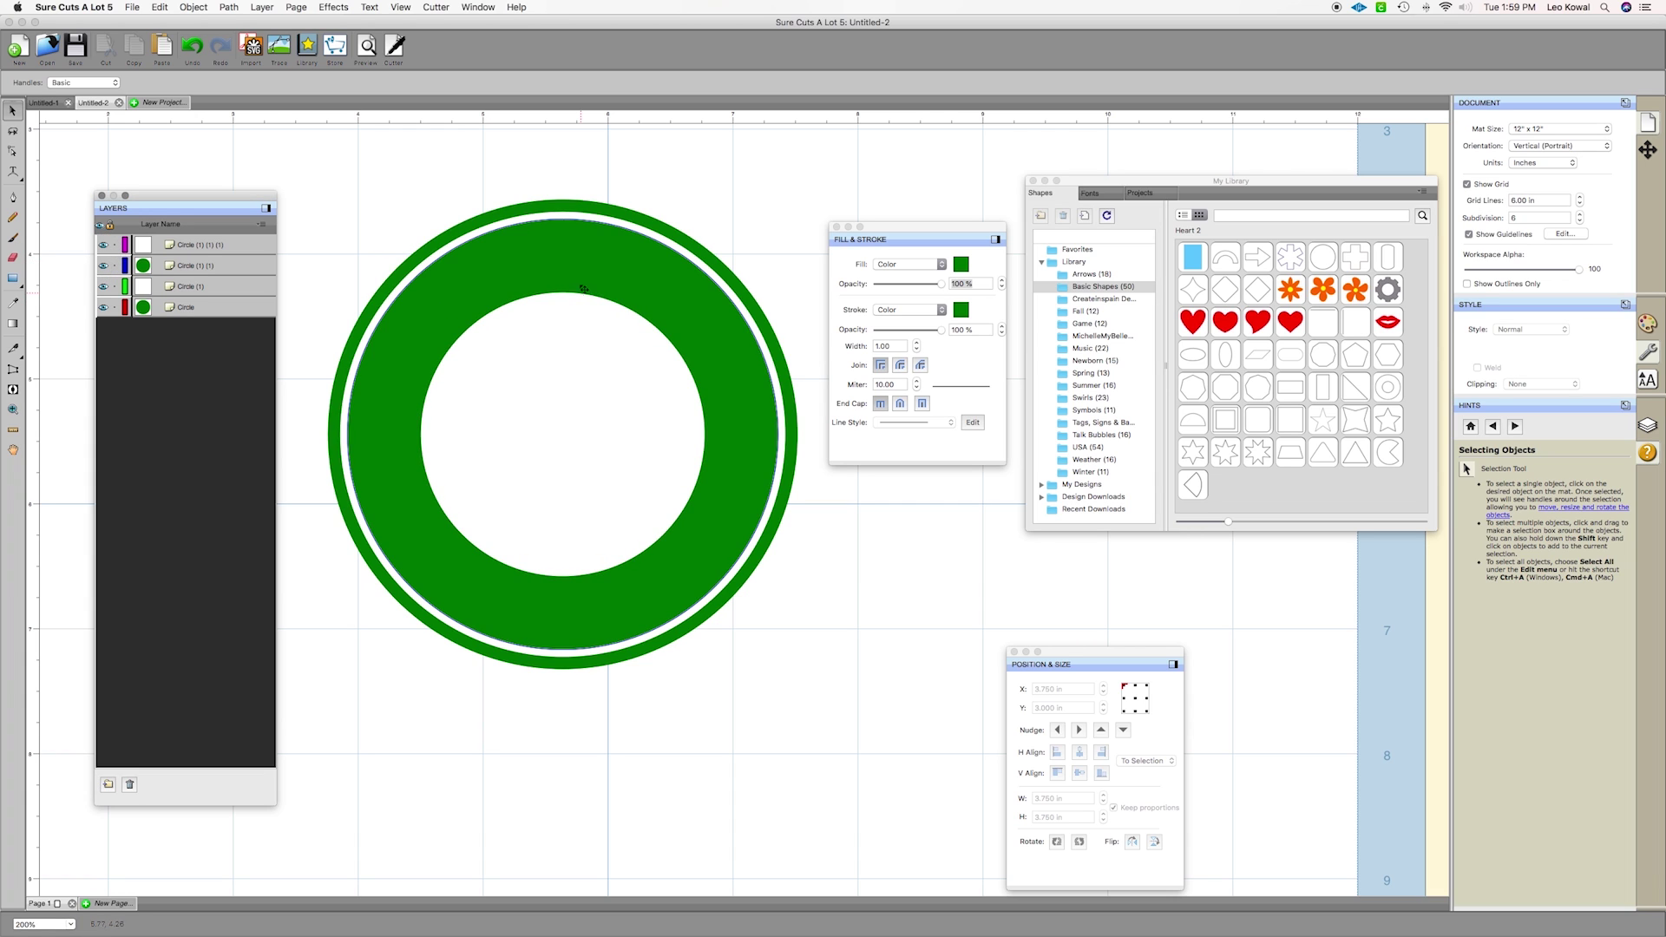
click(104, 244)
click(104, 266)
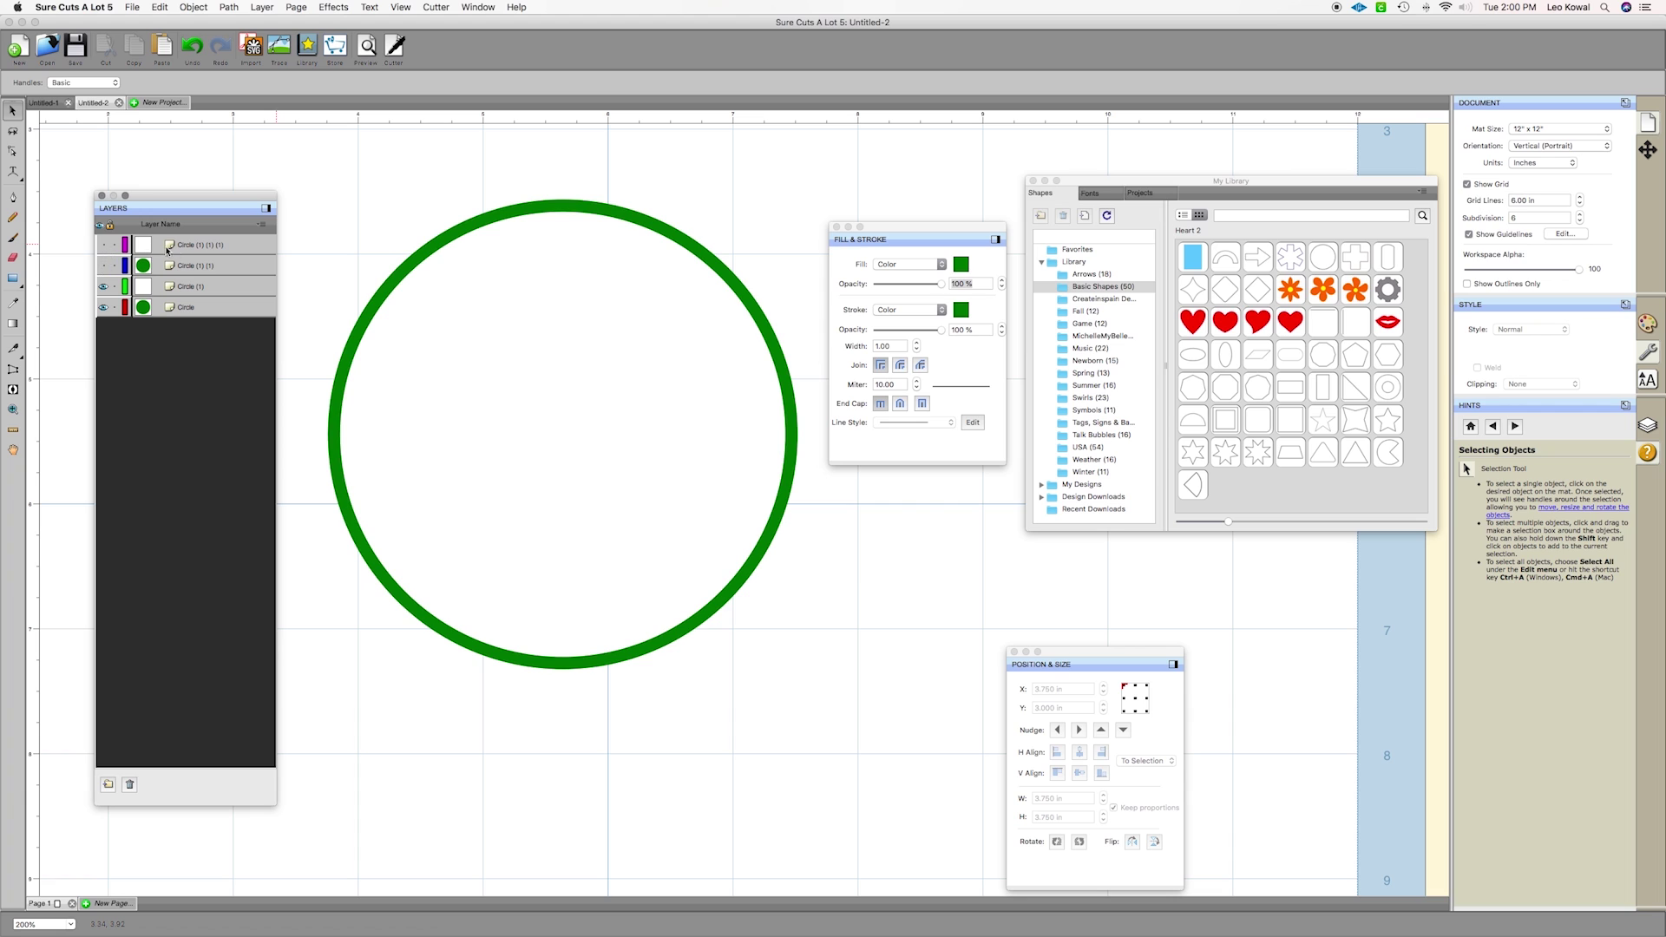
click(104, 266)
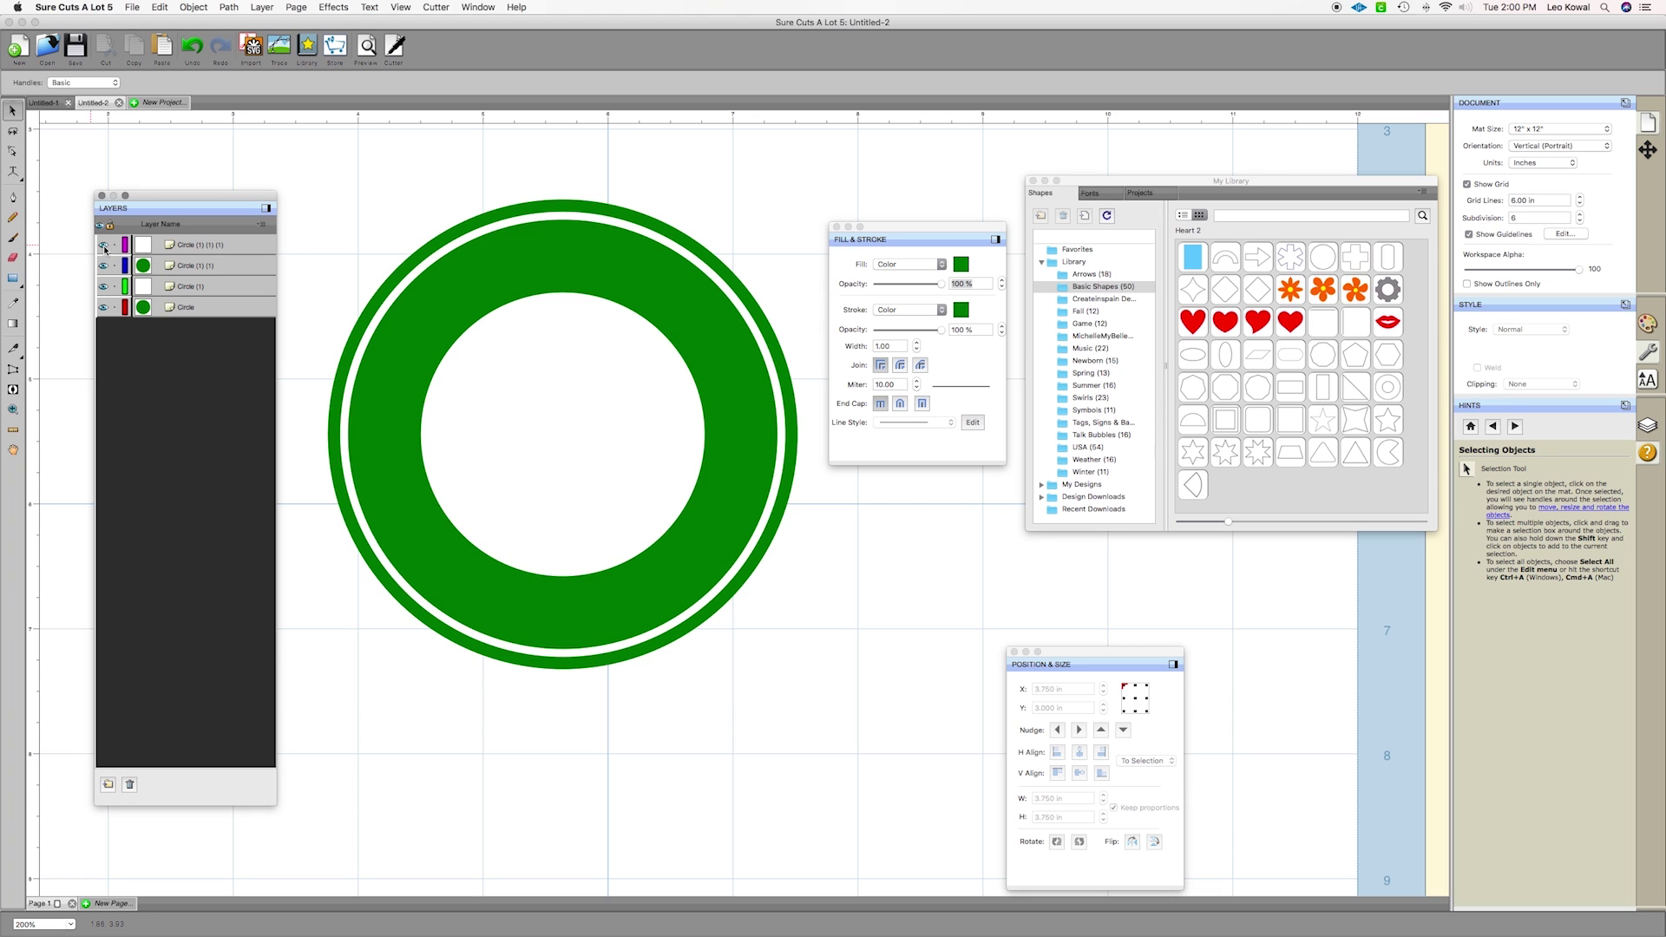
Select the topmost white center circle and change its fill to light gray CCCCCC
click(192, 248)
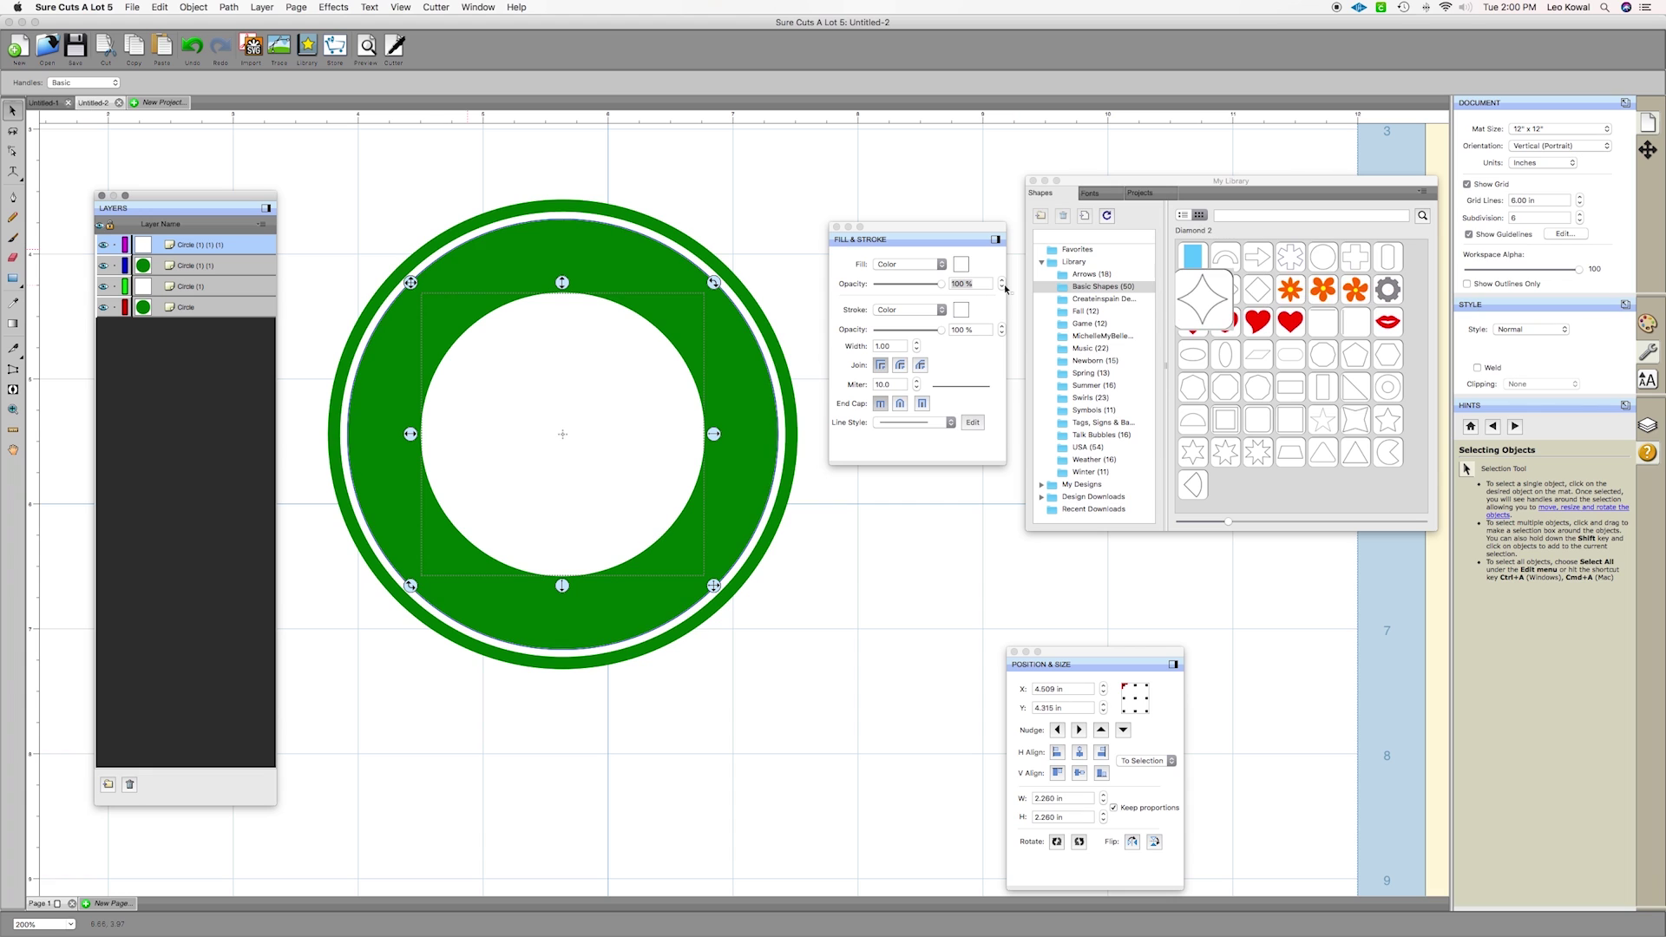
click(962, 267)
click(765, 403)
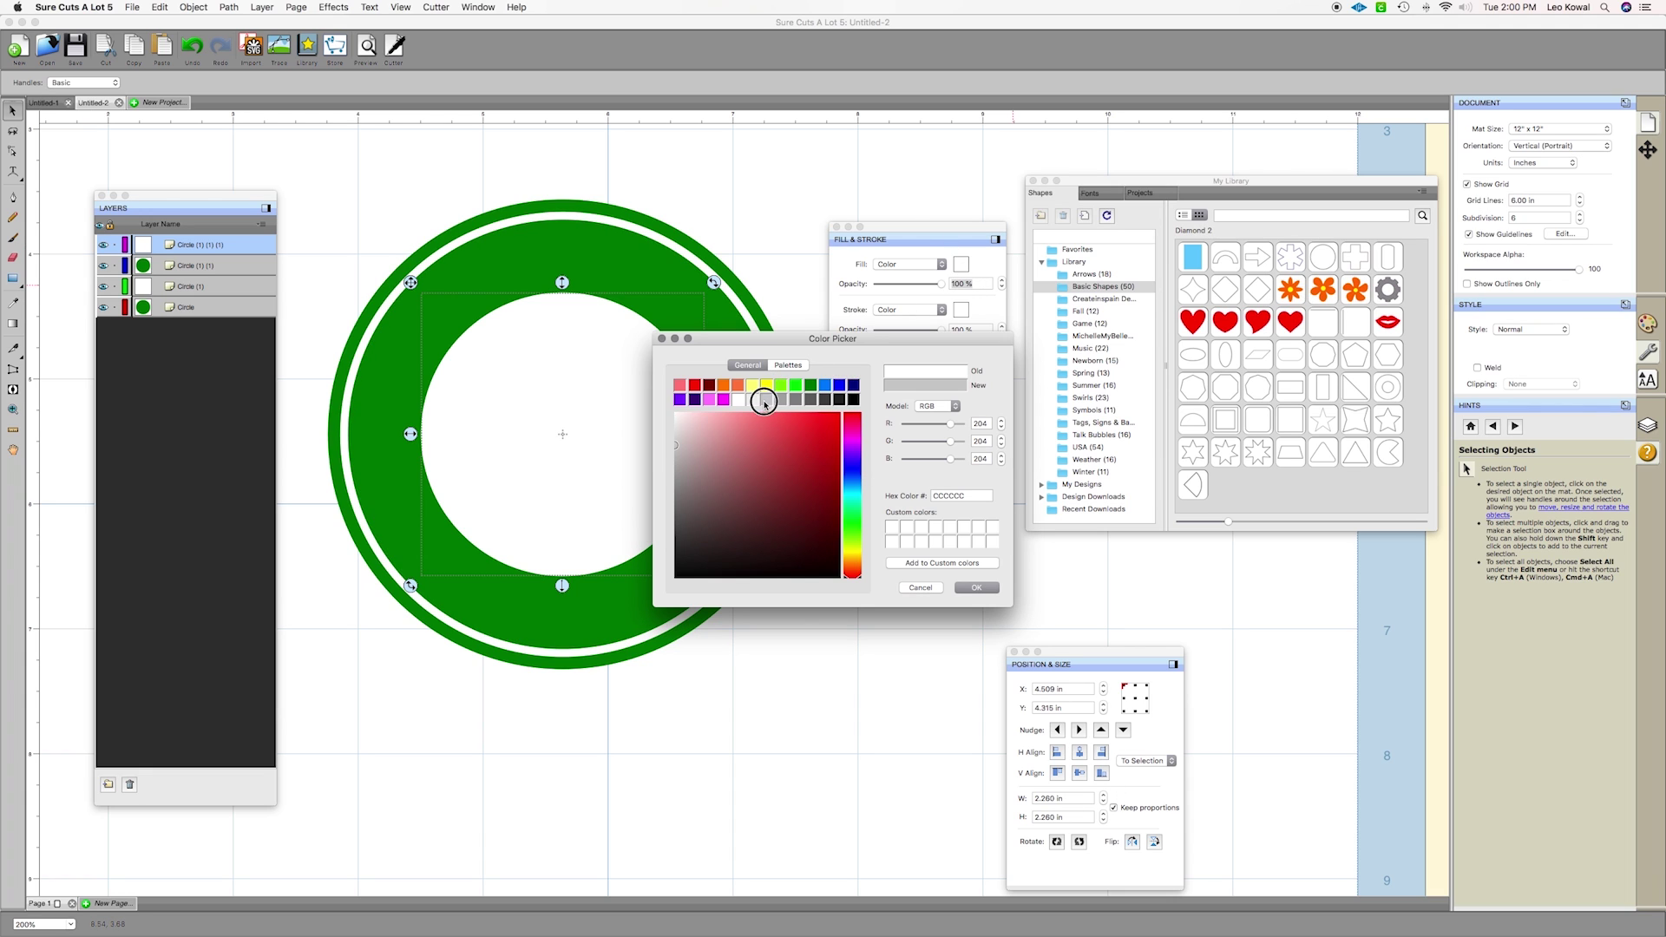
click(976, 589)
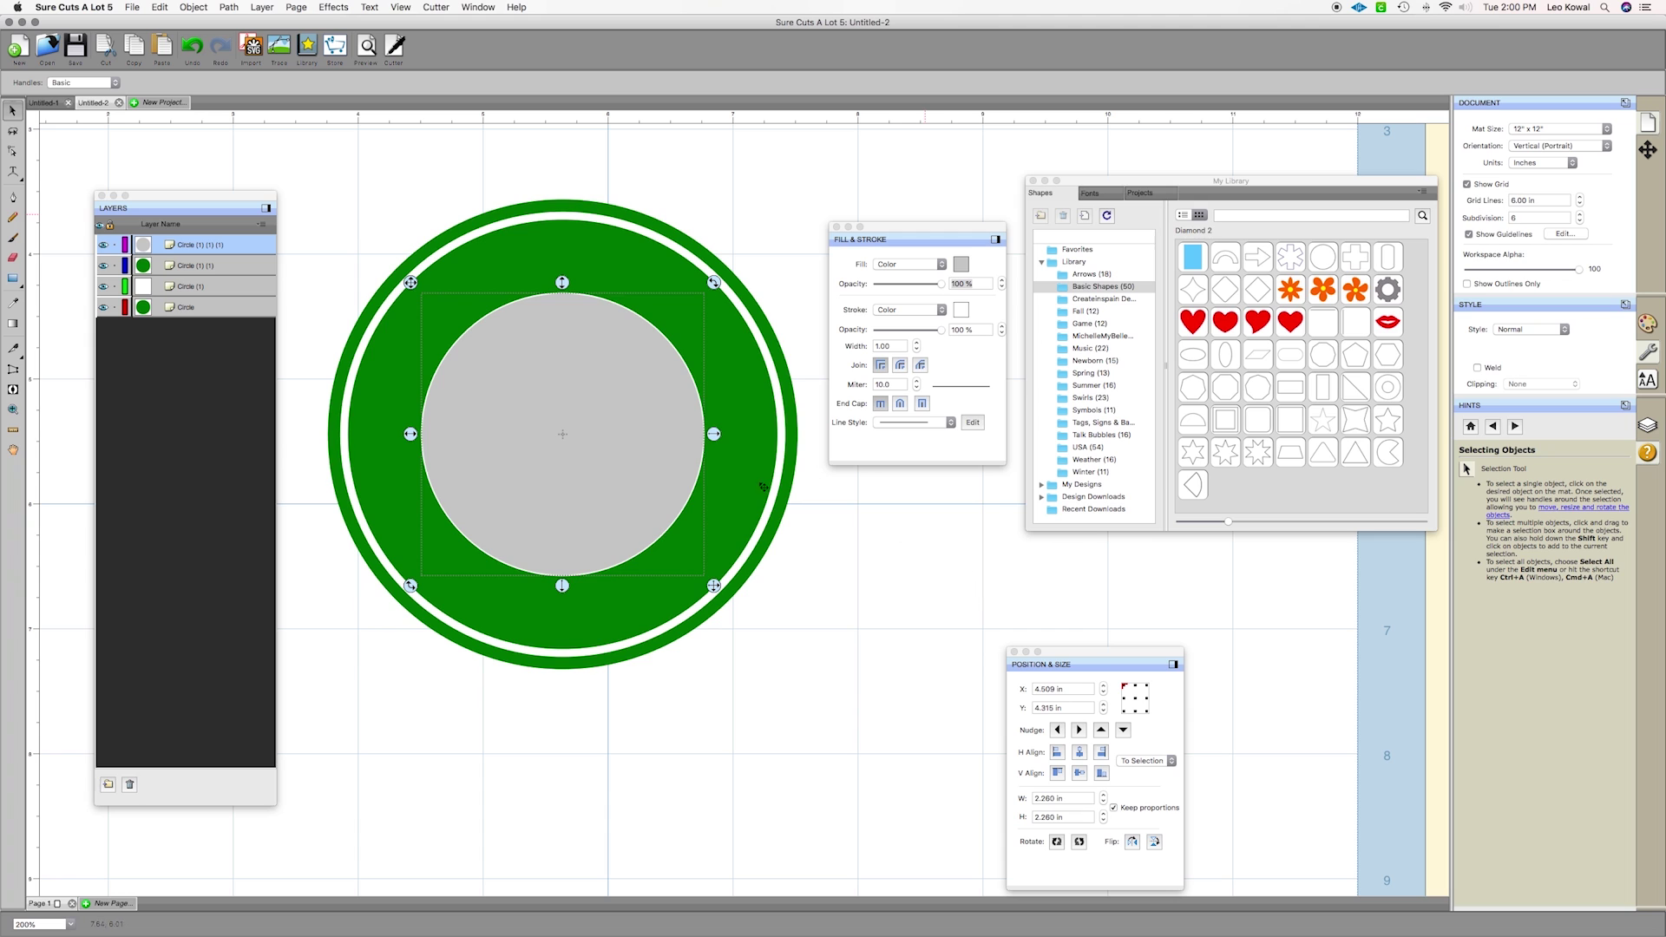
Fill the second-lowest white circle with light gray and deselect it
click(599, 293)
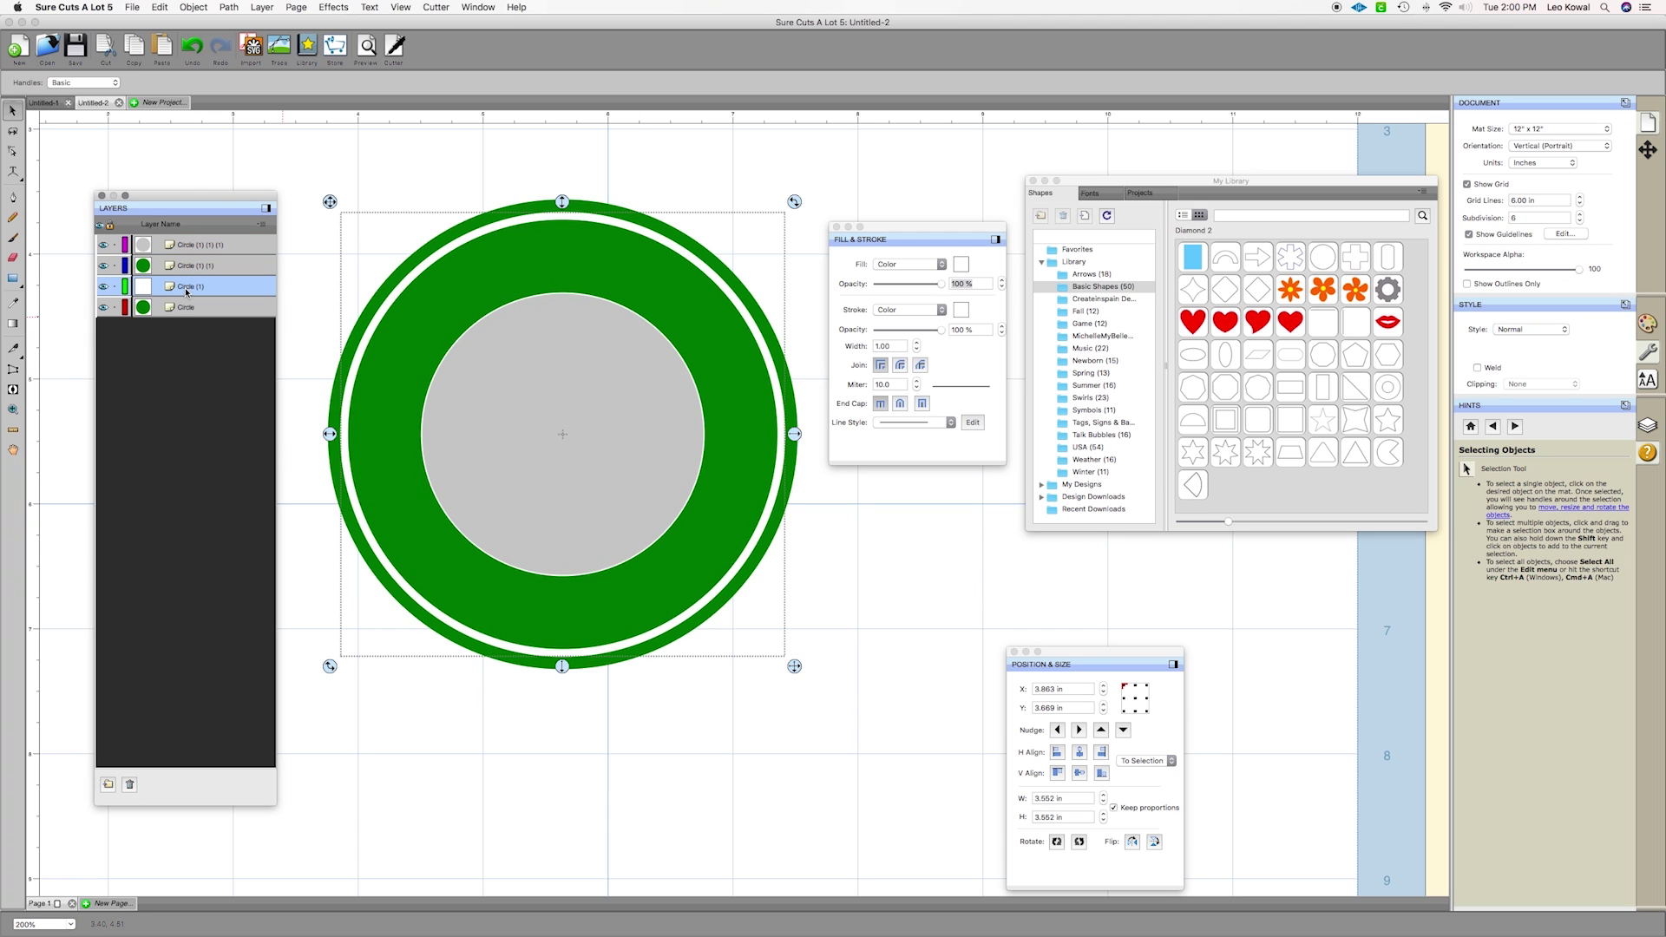
click(961, 266)
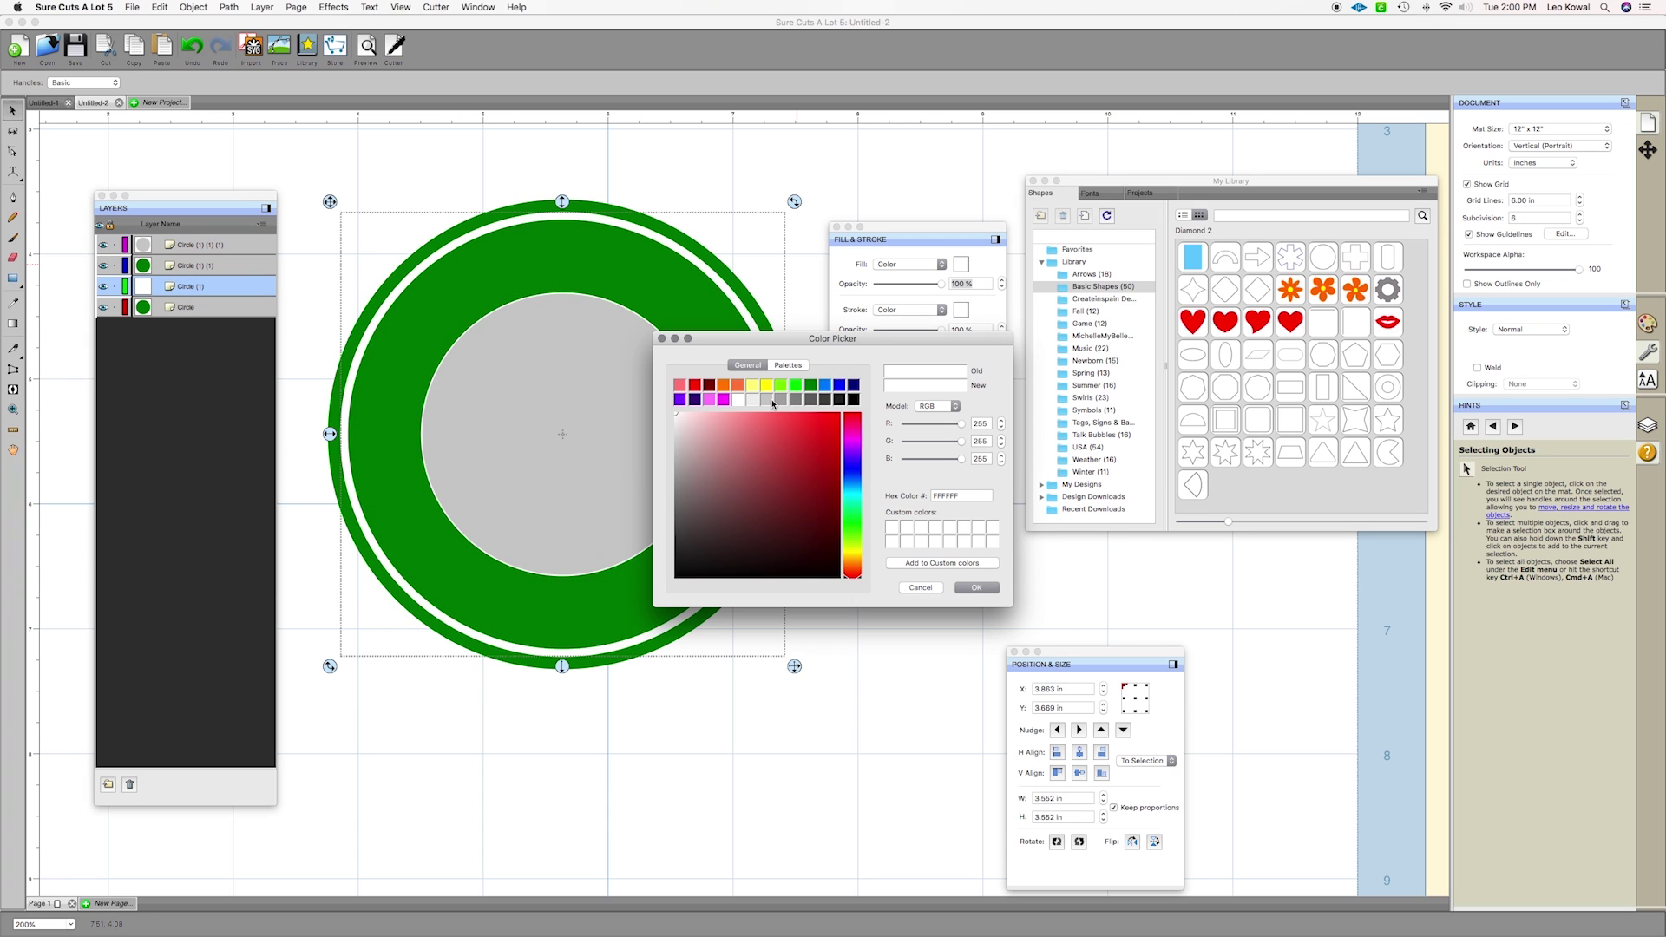
click(772, 400)
click(976, 587)
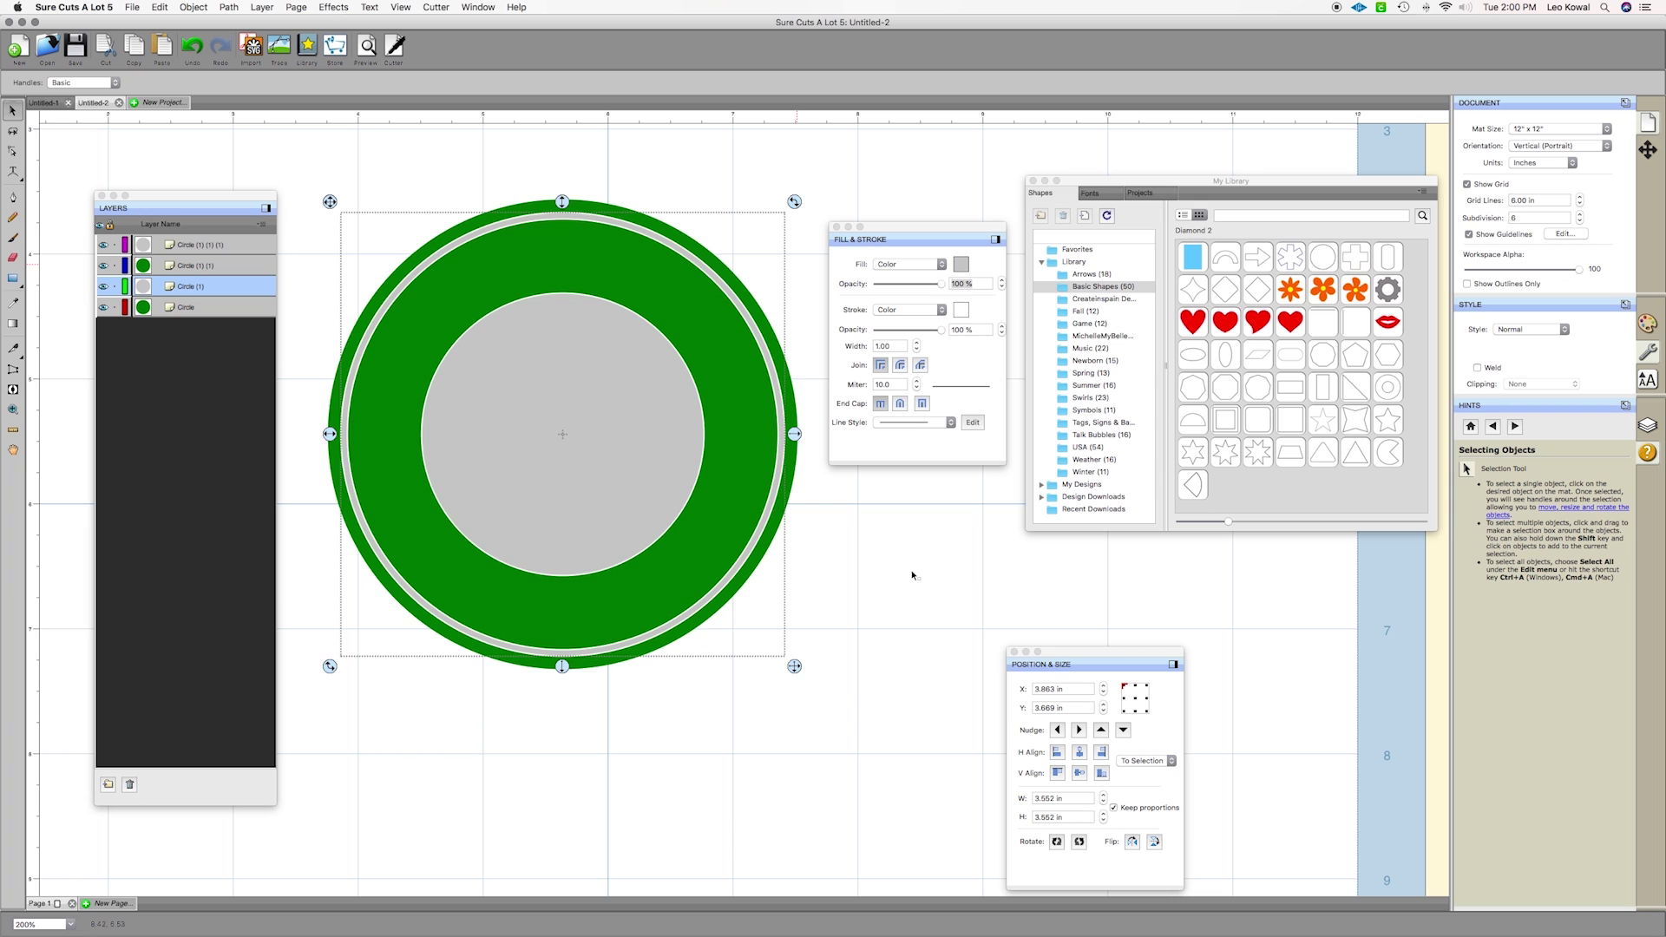
click(171, 390)
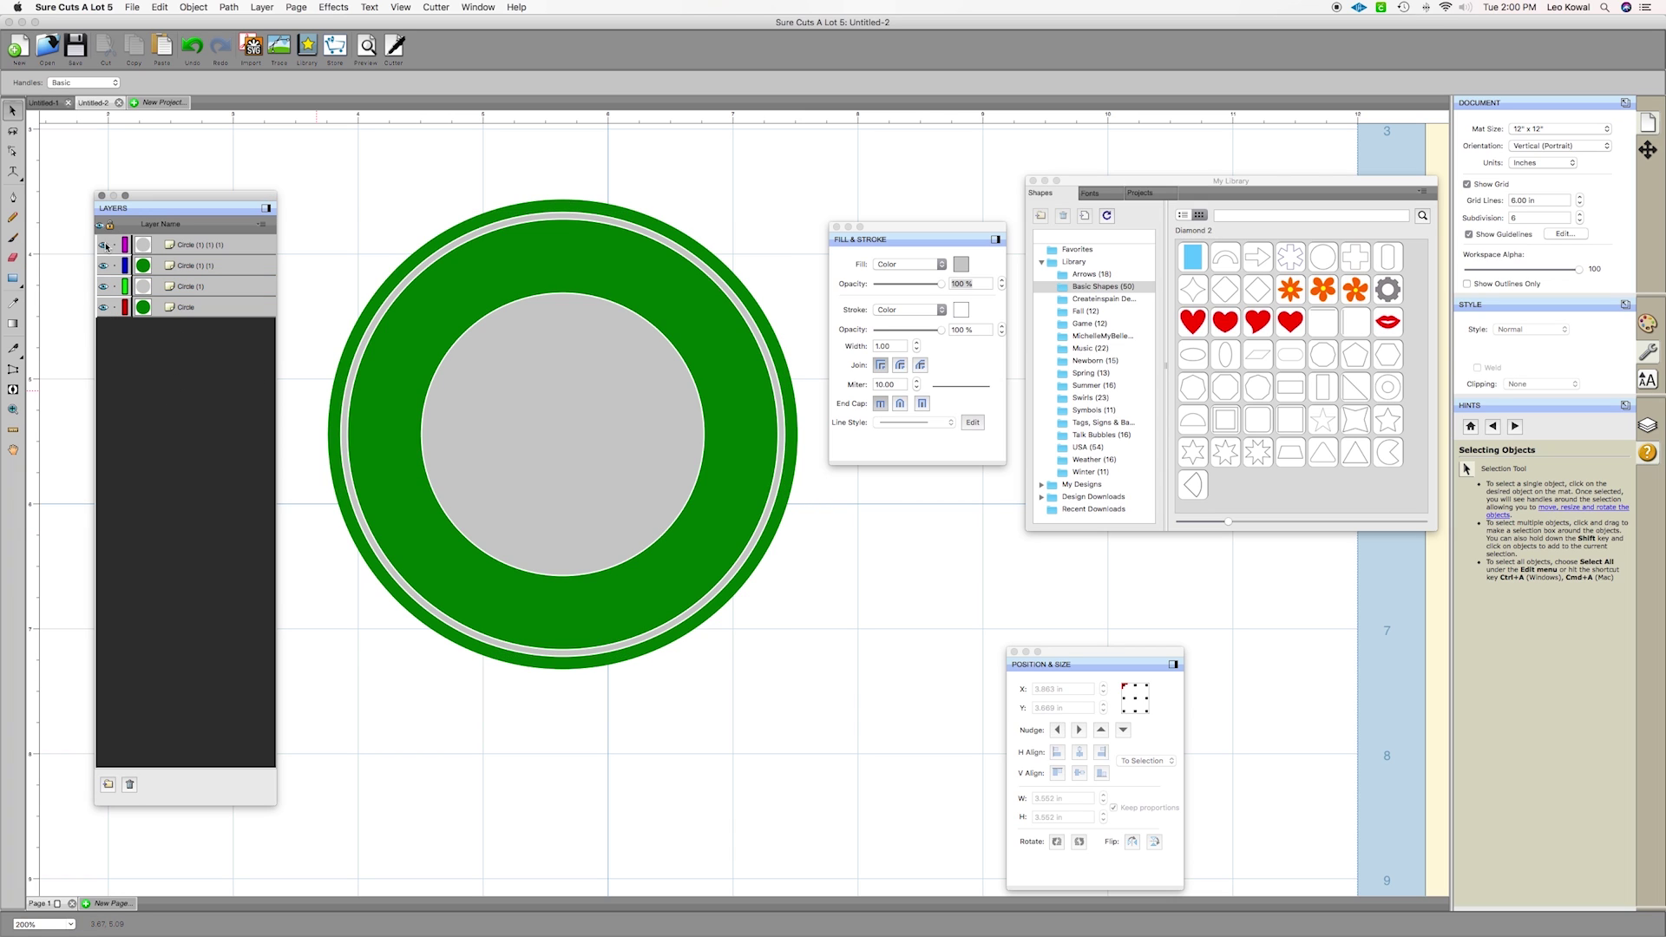
Hide the top two circle layers, leaving only the large gray circle and the green base circle visible
click(105, 245)
click(105, 266)
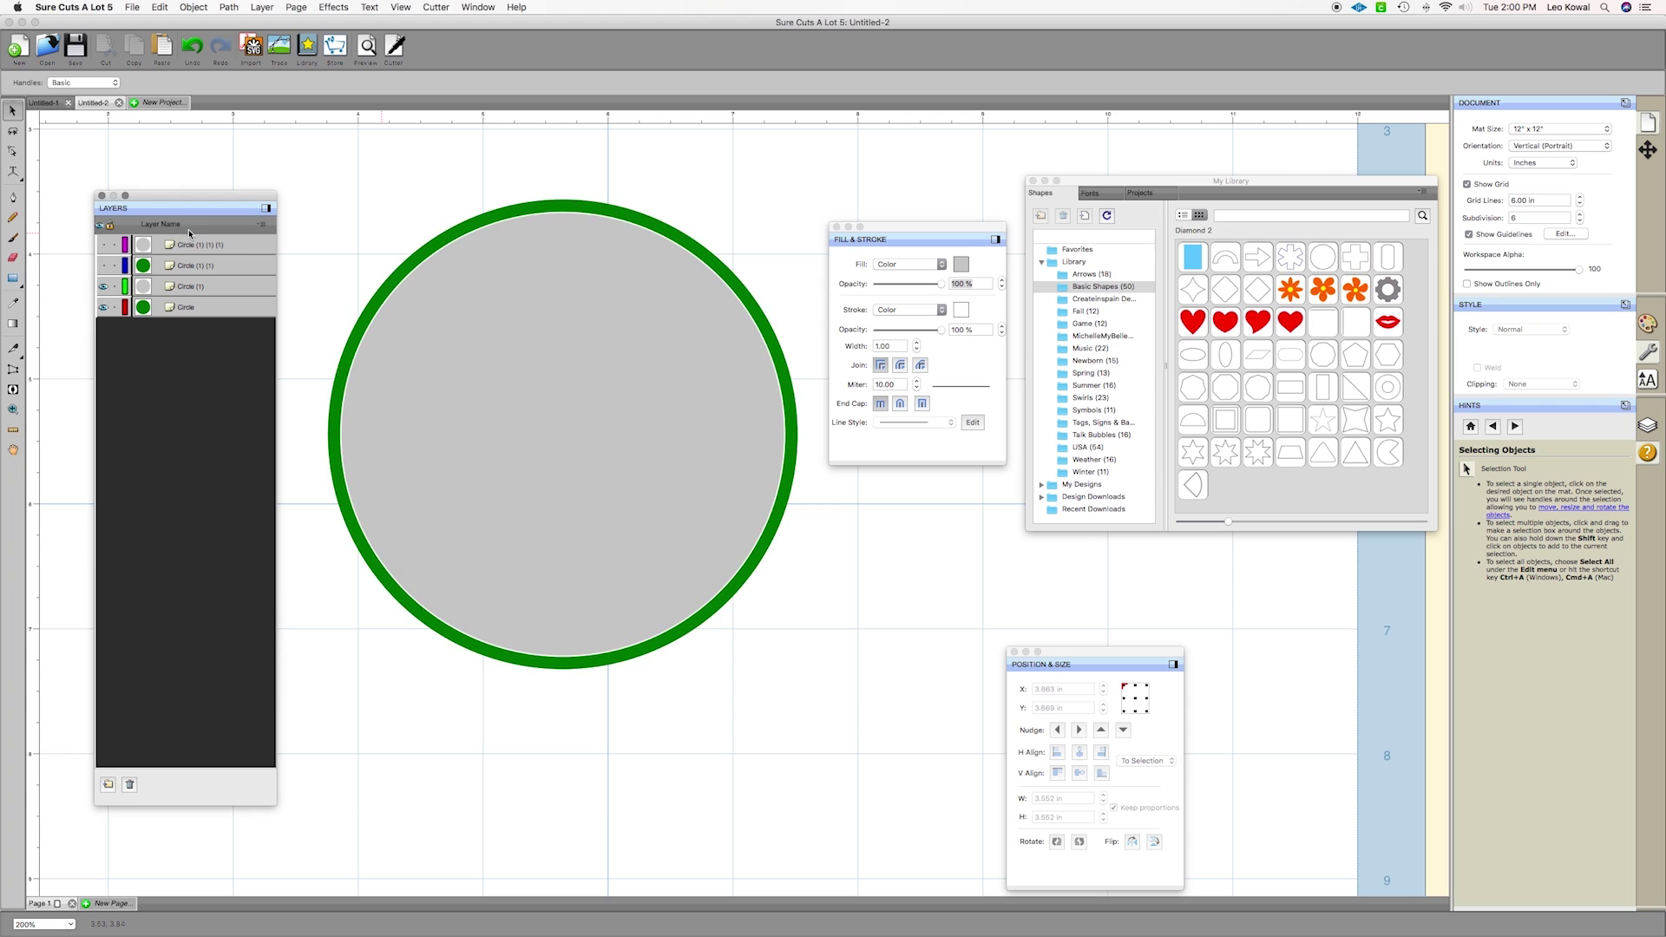
click(103, 287)
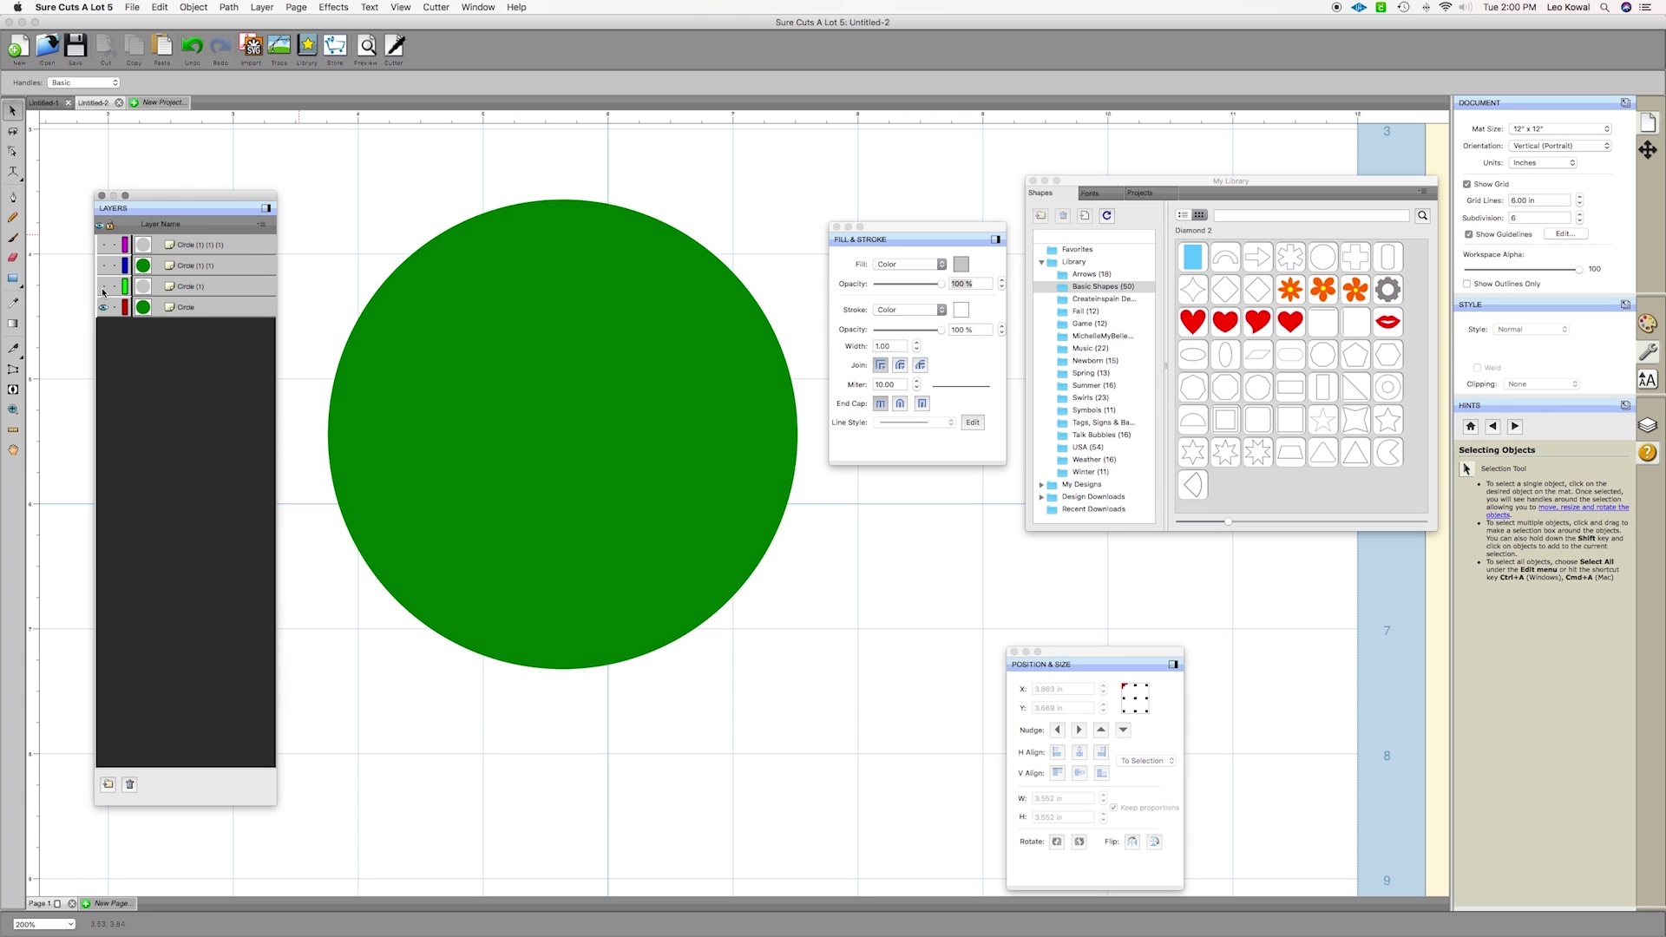
click(103, 287)
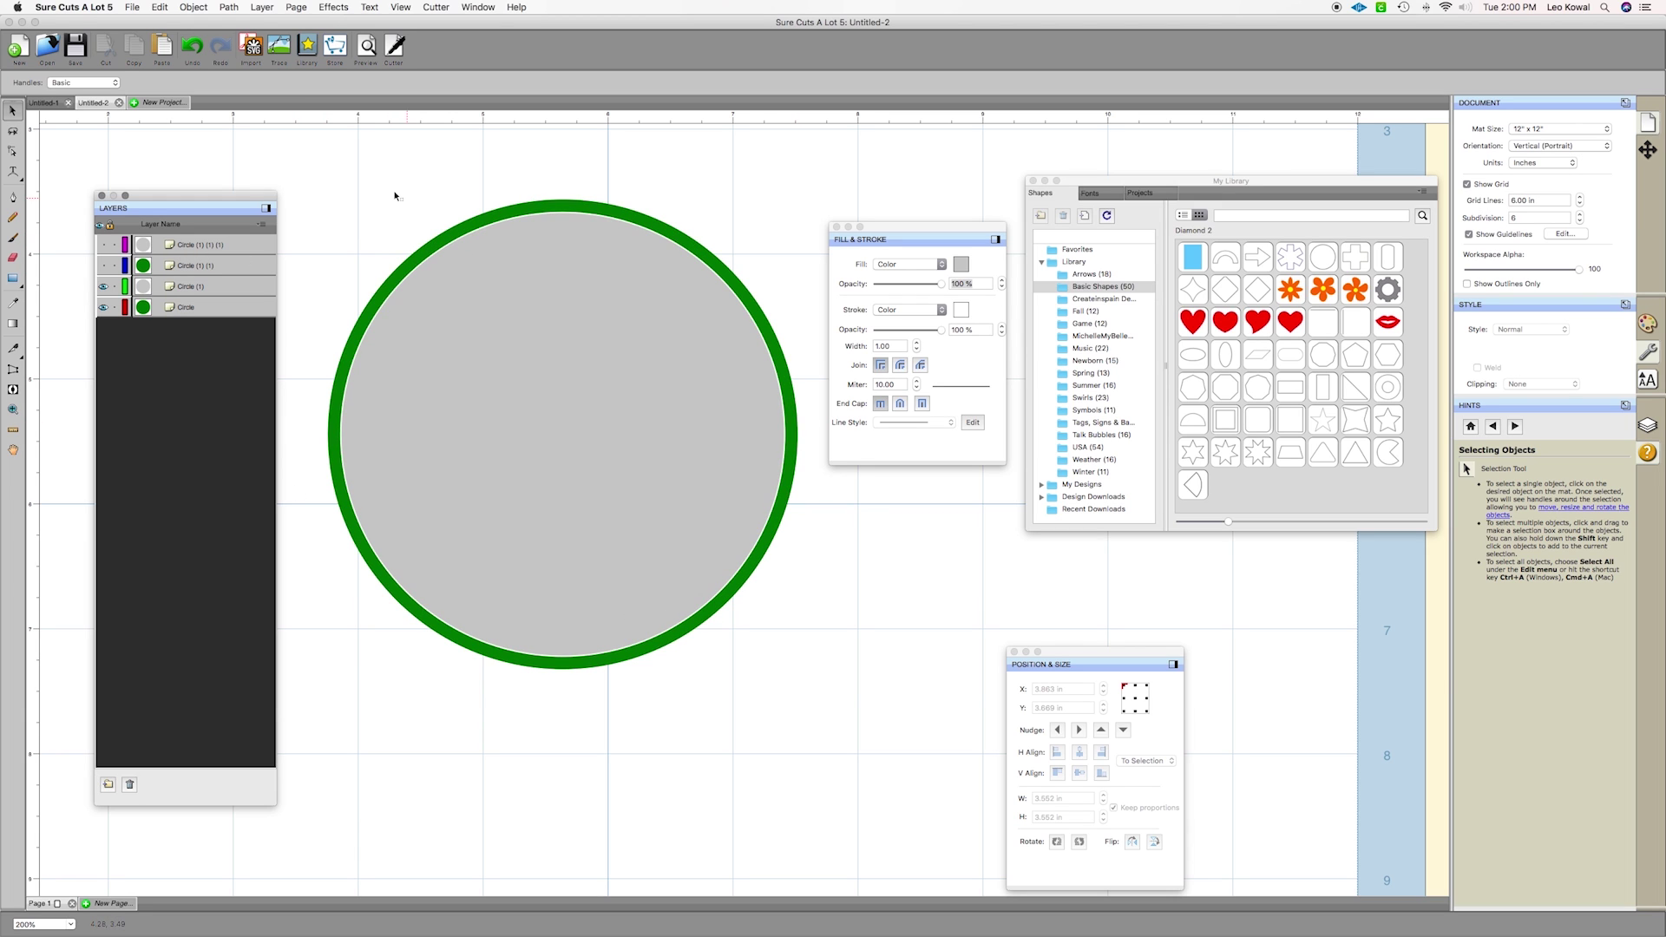
Try selecting the two visible circles with a selection box, through their layers, and with Select All, clearing the selection
drag(335, 175, 810, 768)
drag(905, 797, 304, 155)
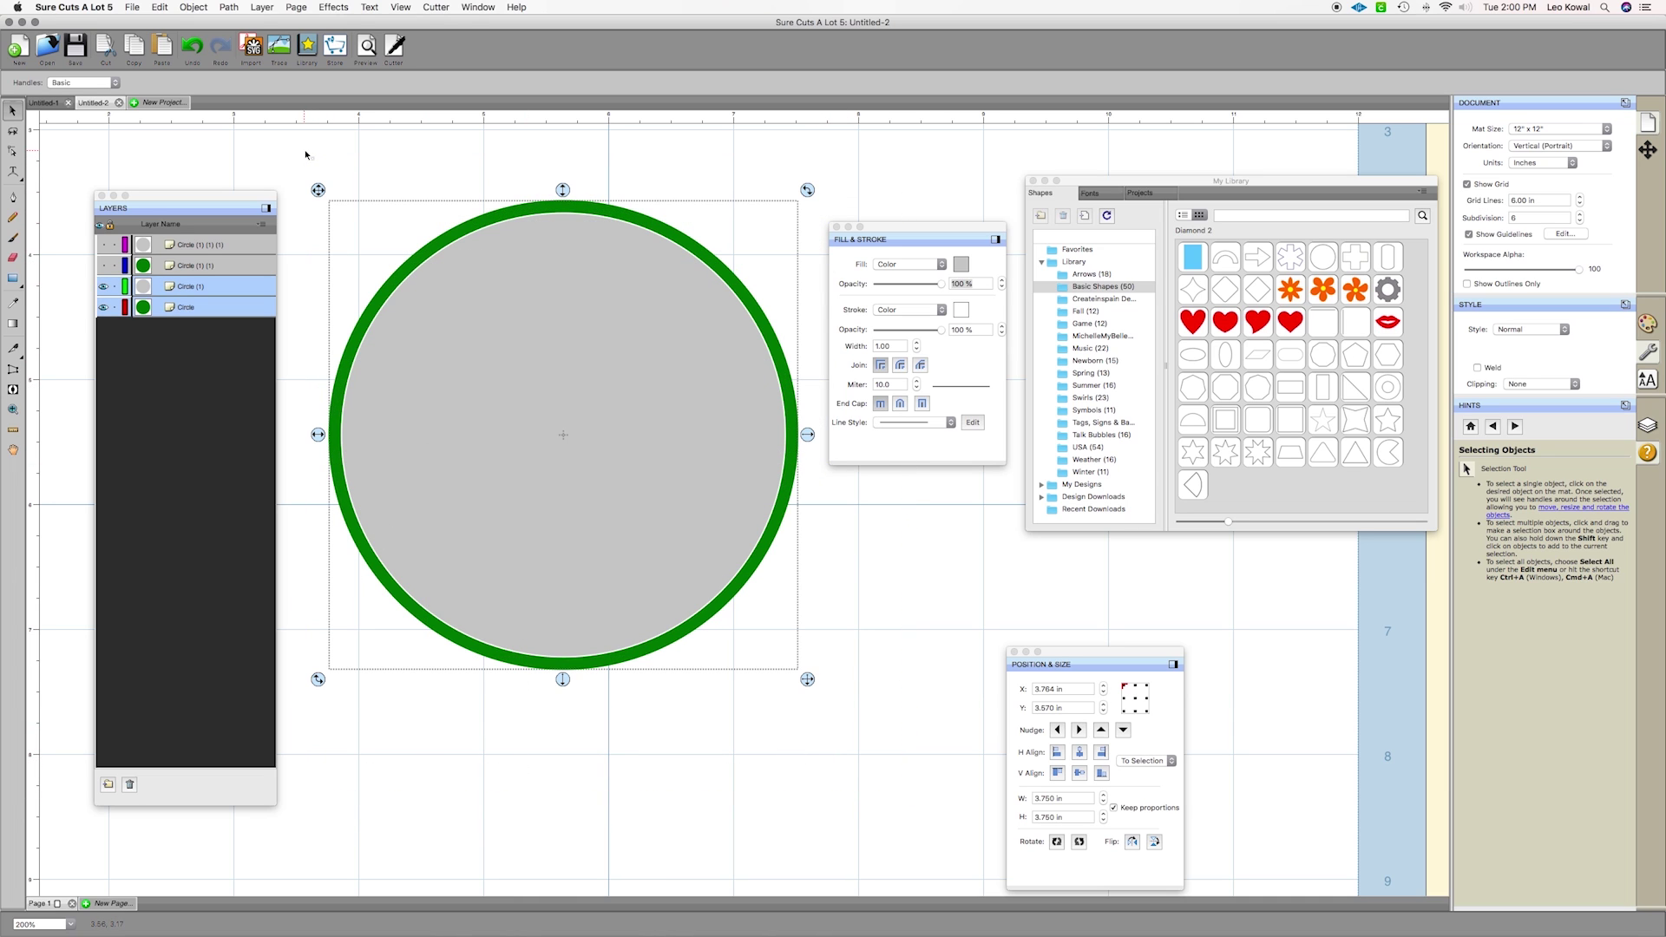
shift+click(200, 310)
drag(211, 195, 187, 168)
click(207, 281)
drag(298, 157, 855, 754)
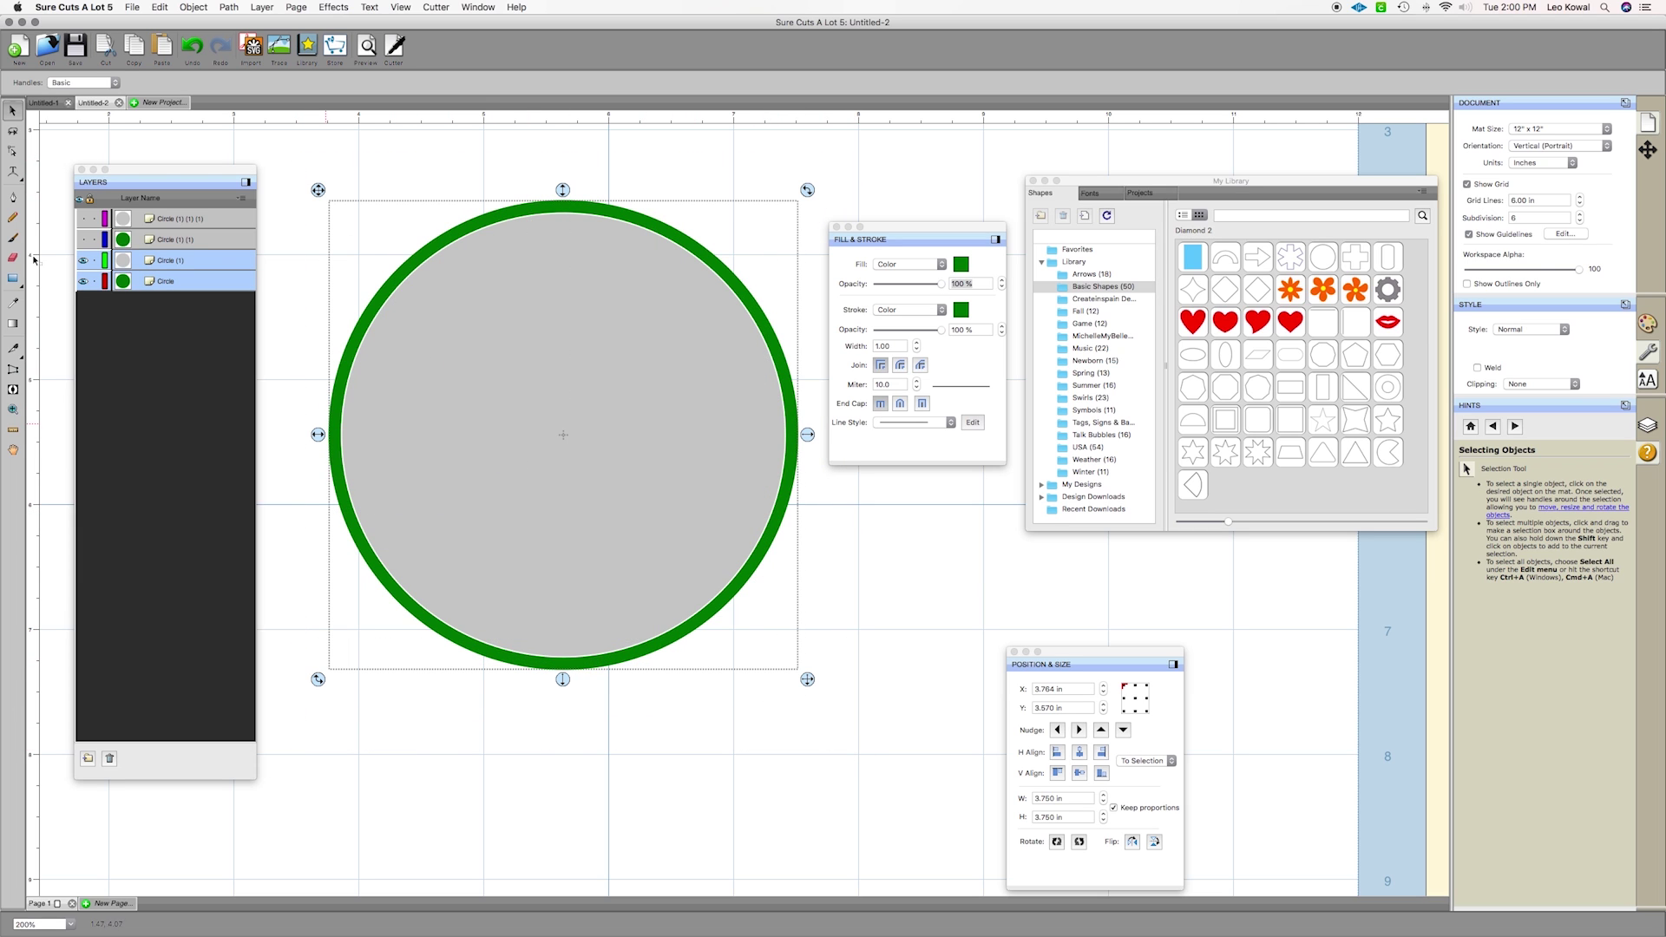
click(211, 290)
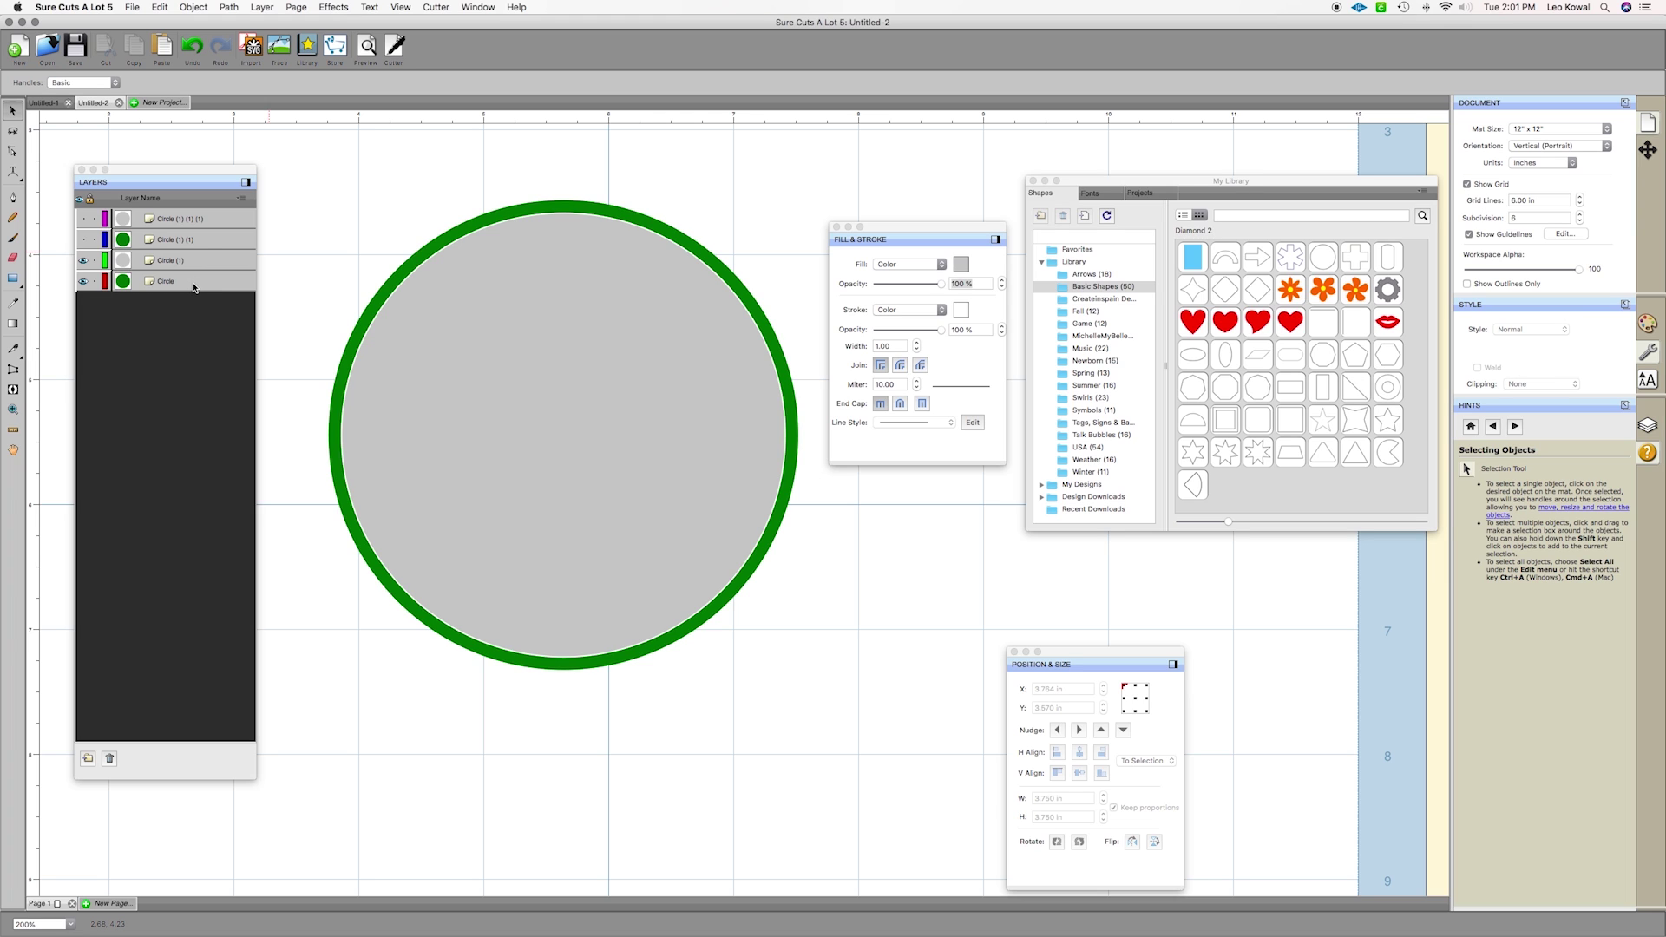
key(super+a)
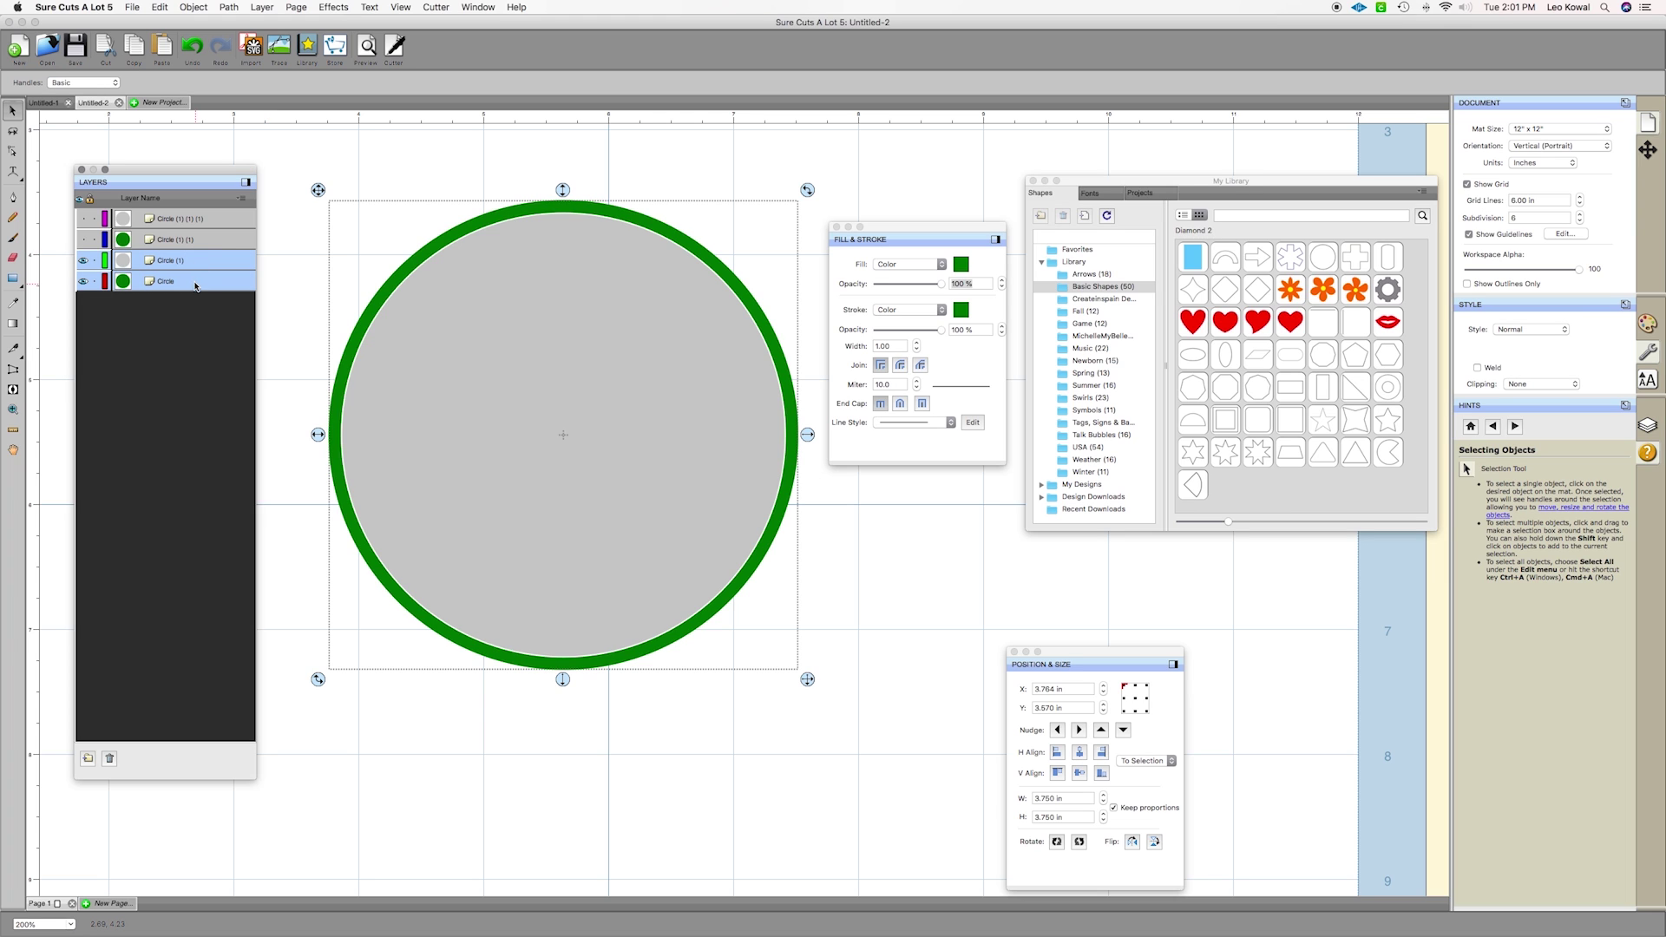
click(198, 314)
key(super+a)
key(super+shift+a)
Select both visible circles and cut the gray one out of the green one with Back Minus Front
key(super+a)
super+click(196, 223)
super+click(195, 225)
super+click(196, 243)
super+click(197, 243)
click(191, 7)
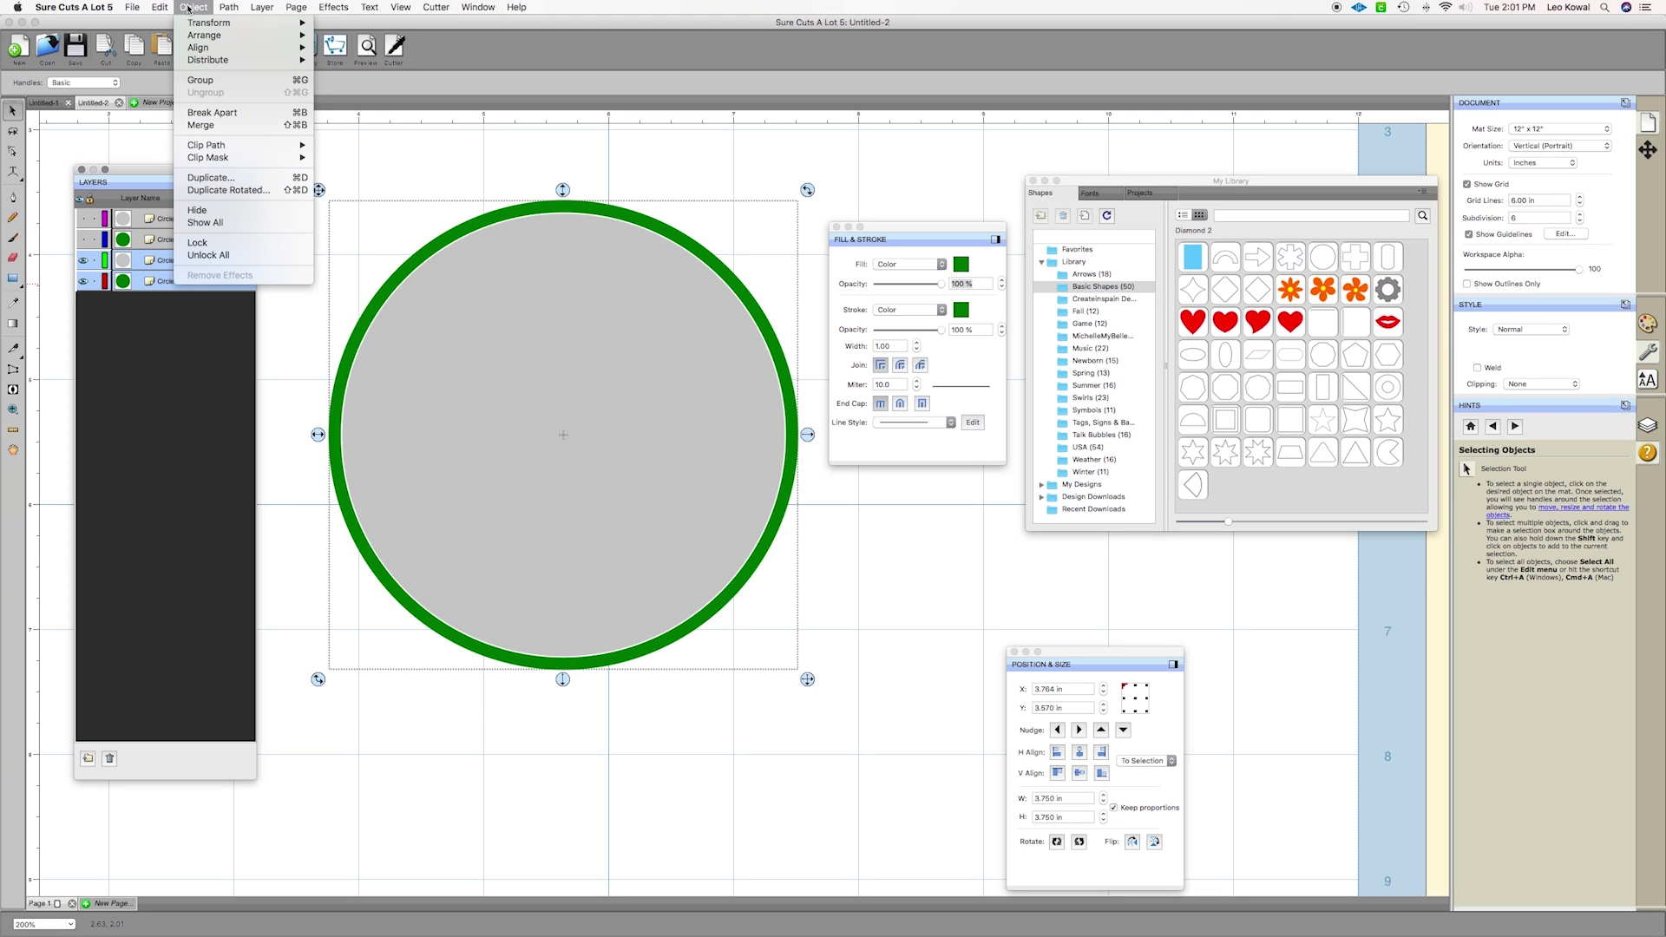
mouse_move(217, 7)
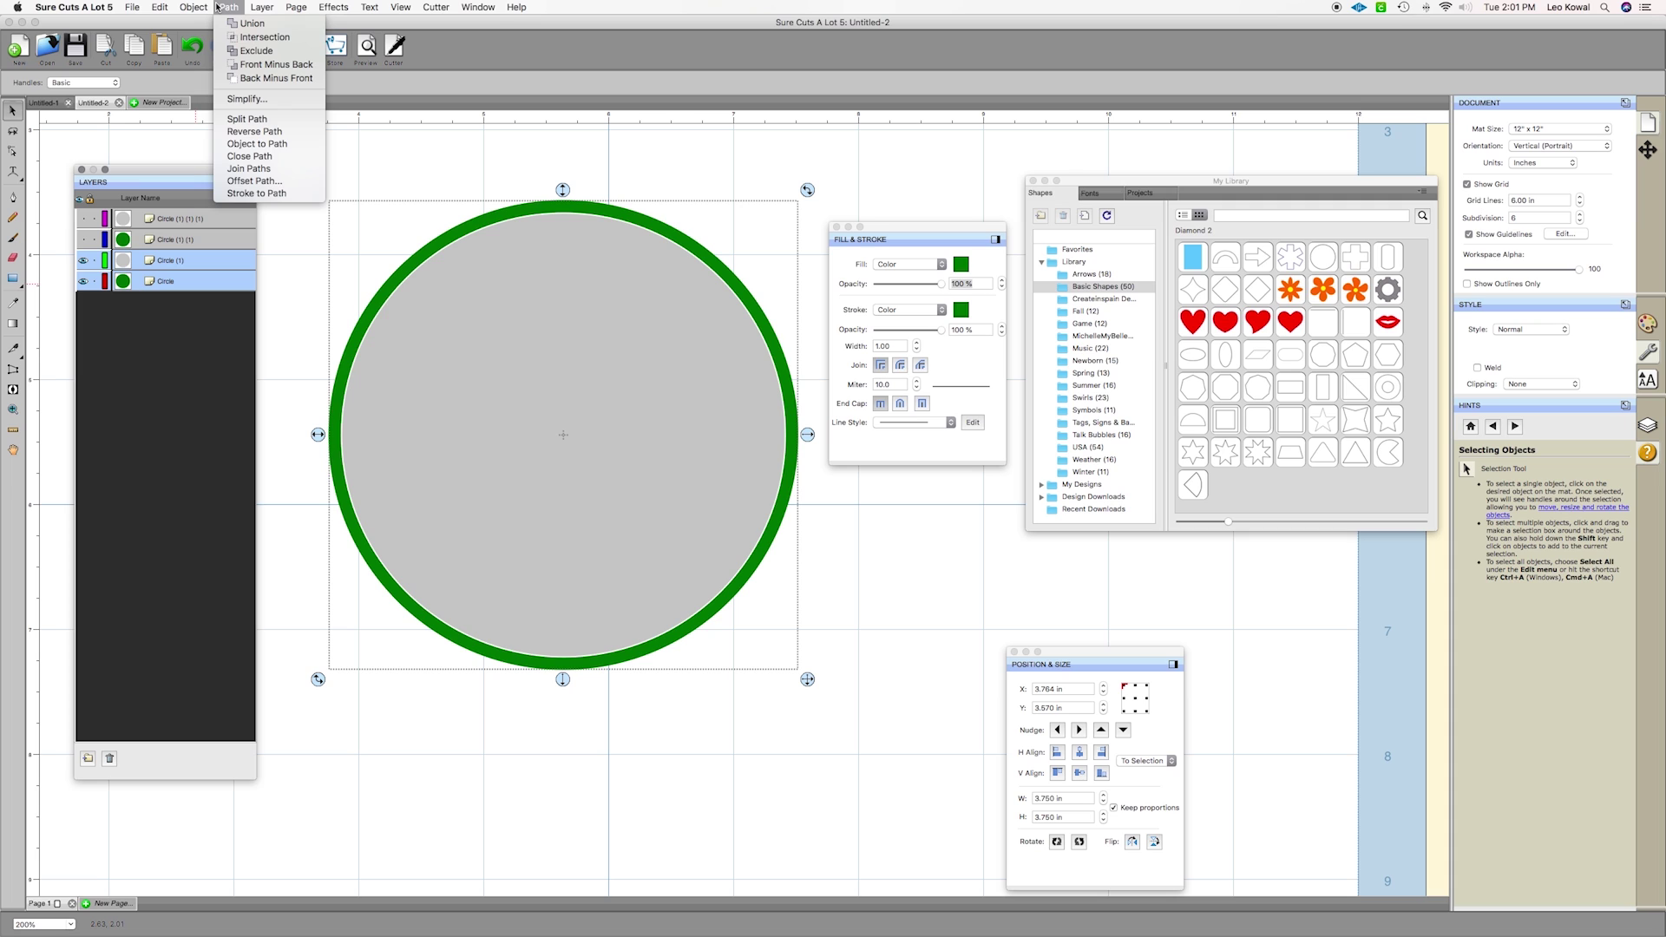
click(249, 83)
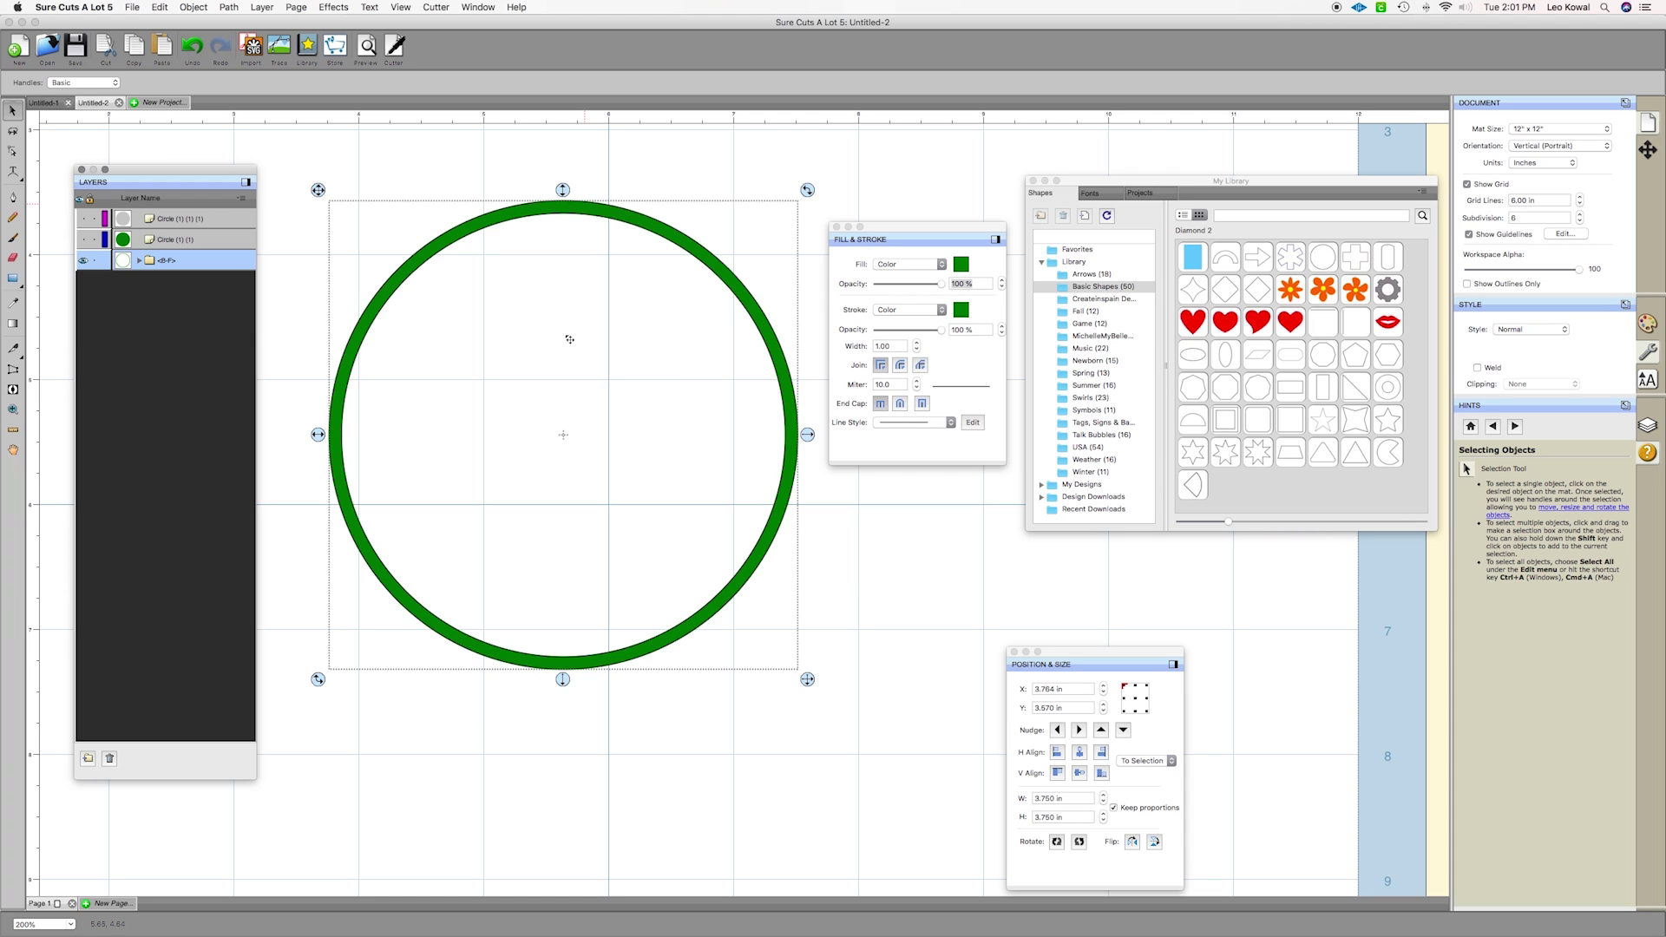
click(621, 173)
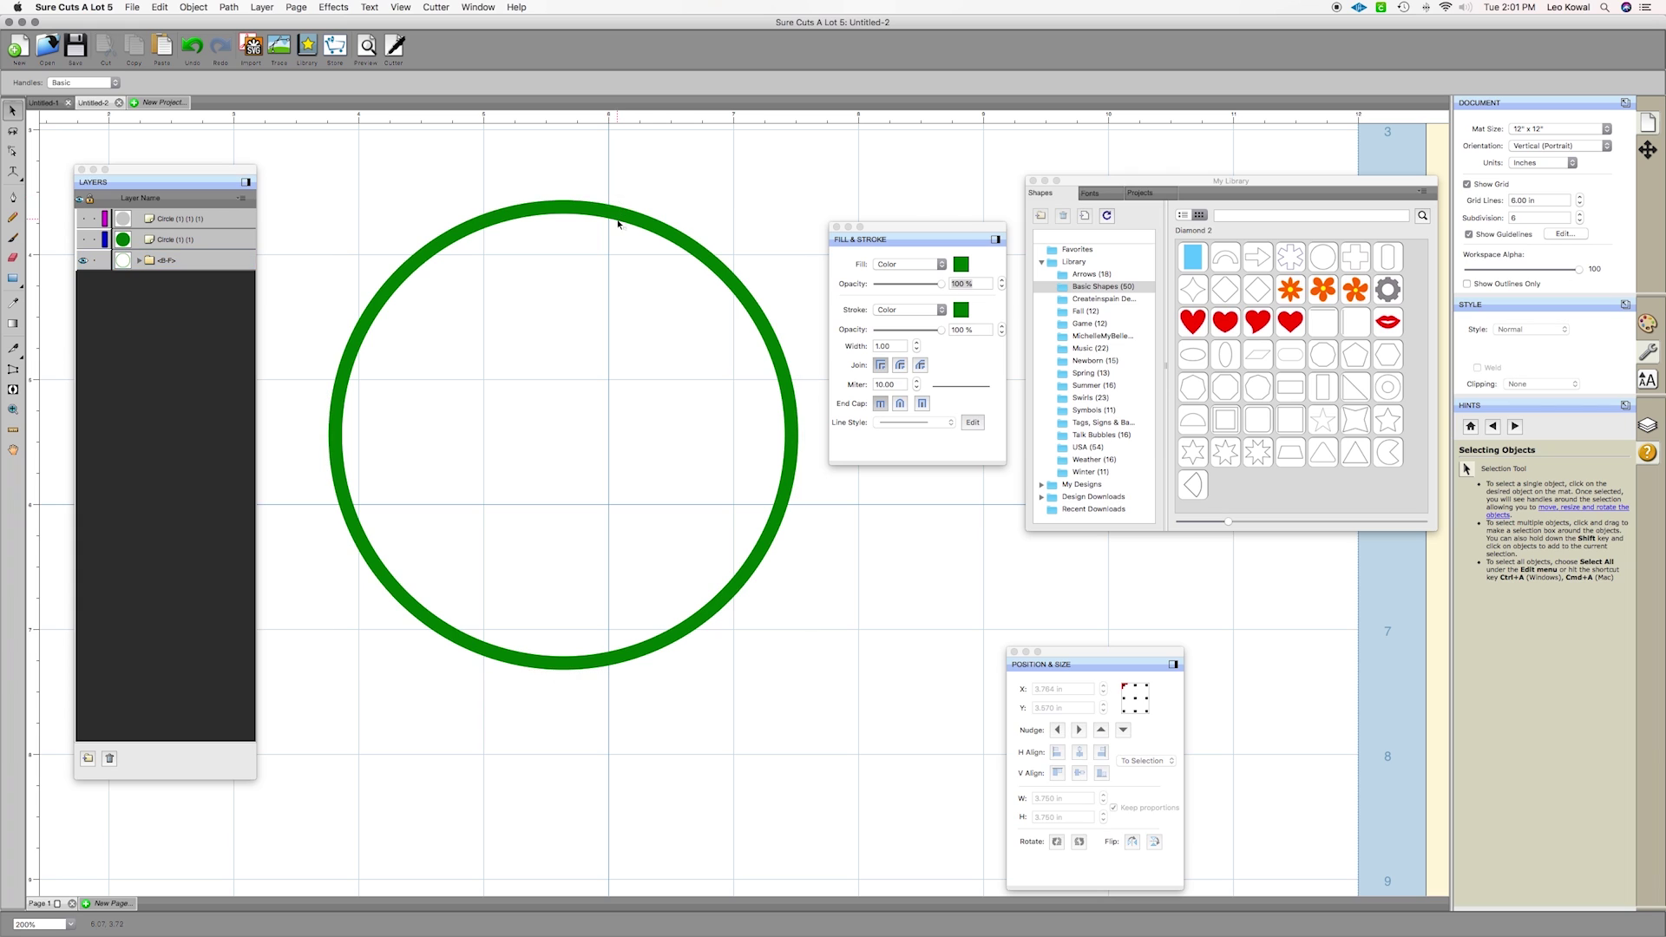
click(622, 217)
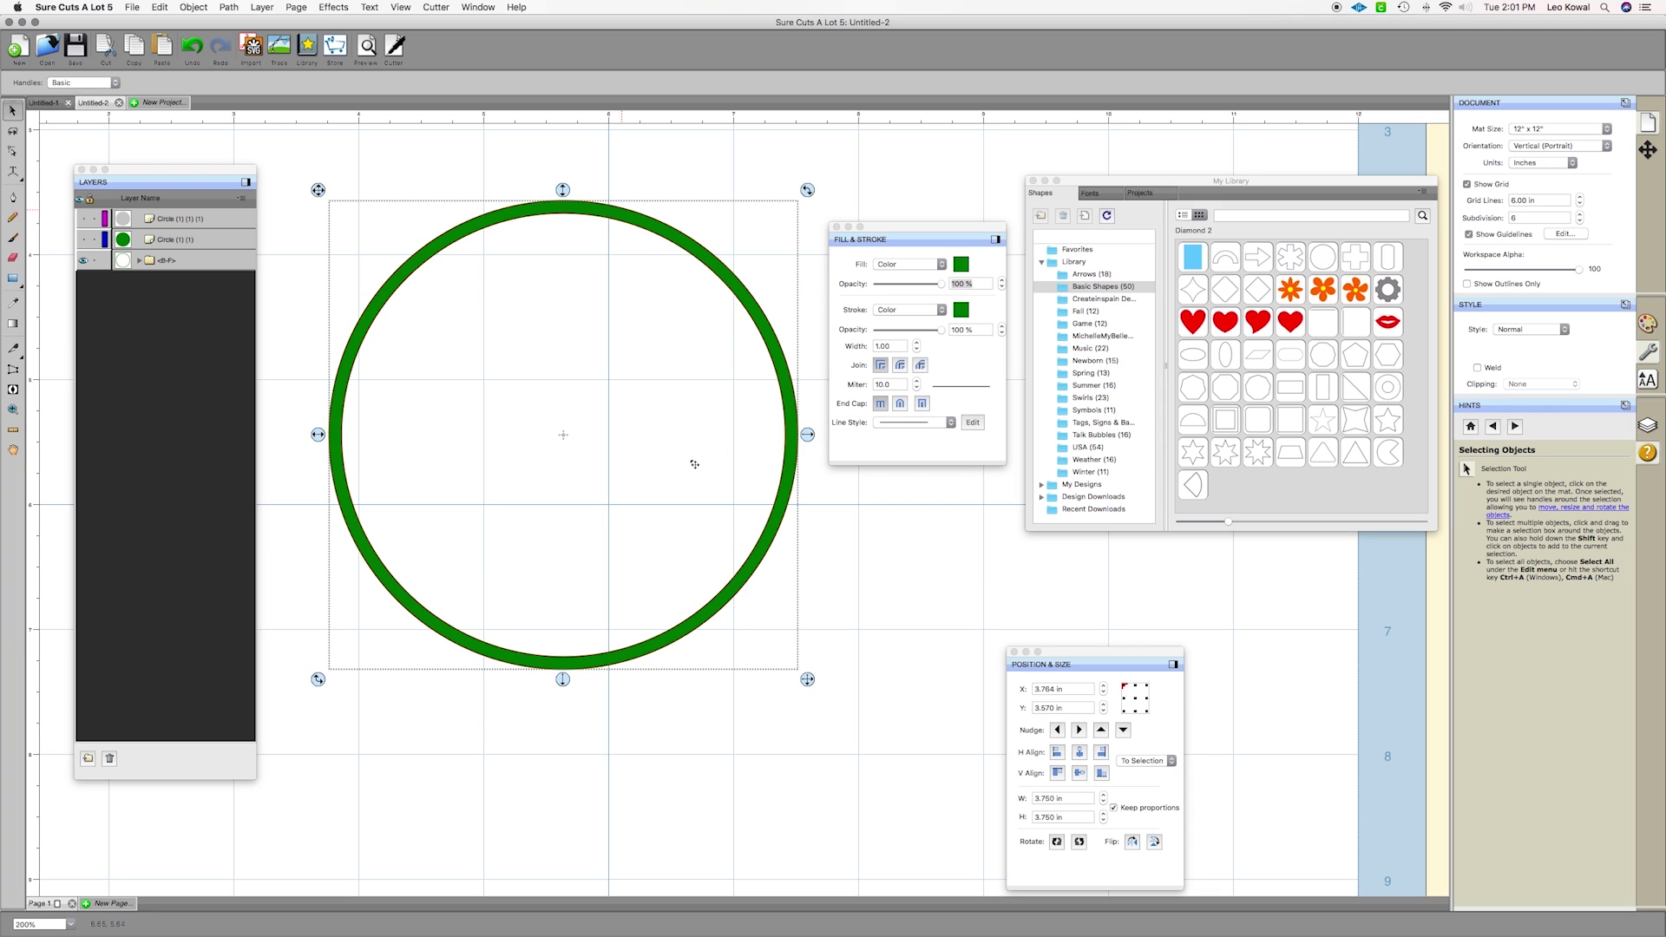
Show the top two circle layers and hide the thin outer ring layer
click(82, 258)
click(83, 220)
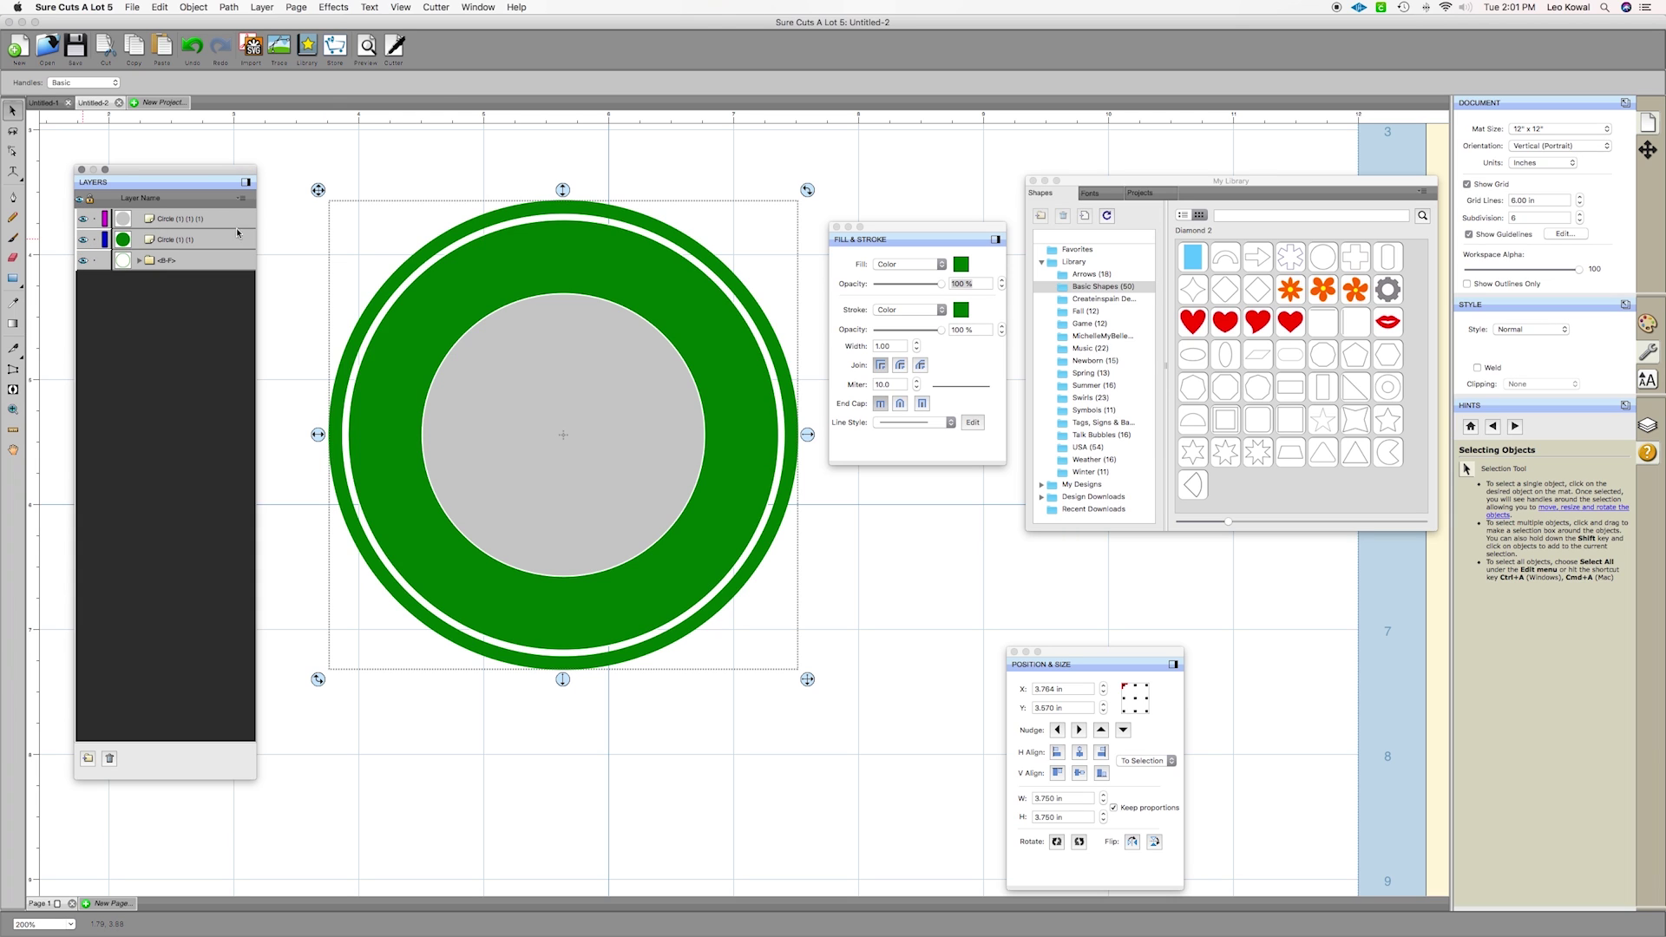
click(84, 261)
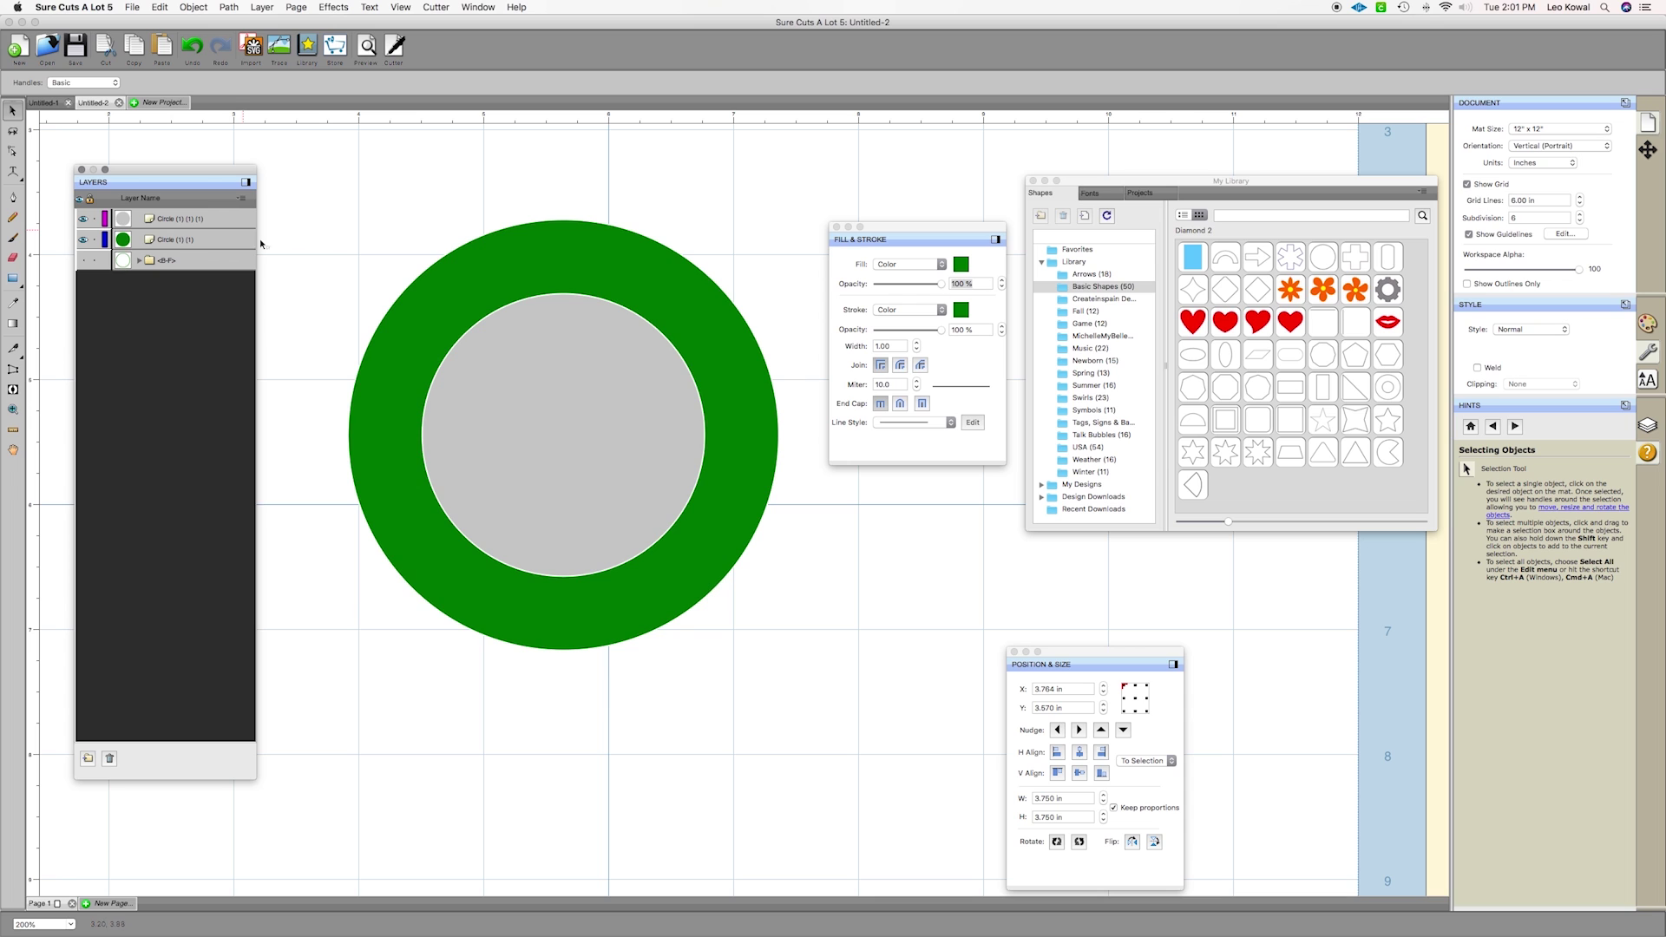
Cut the gray center circle out of the green circle with Back Minus Front, and show the outer ring again
drag(305, 168, 824, 711)
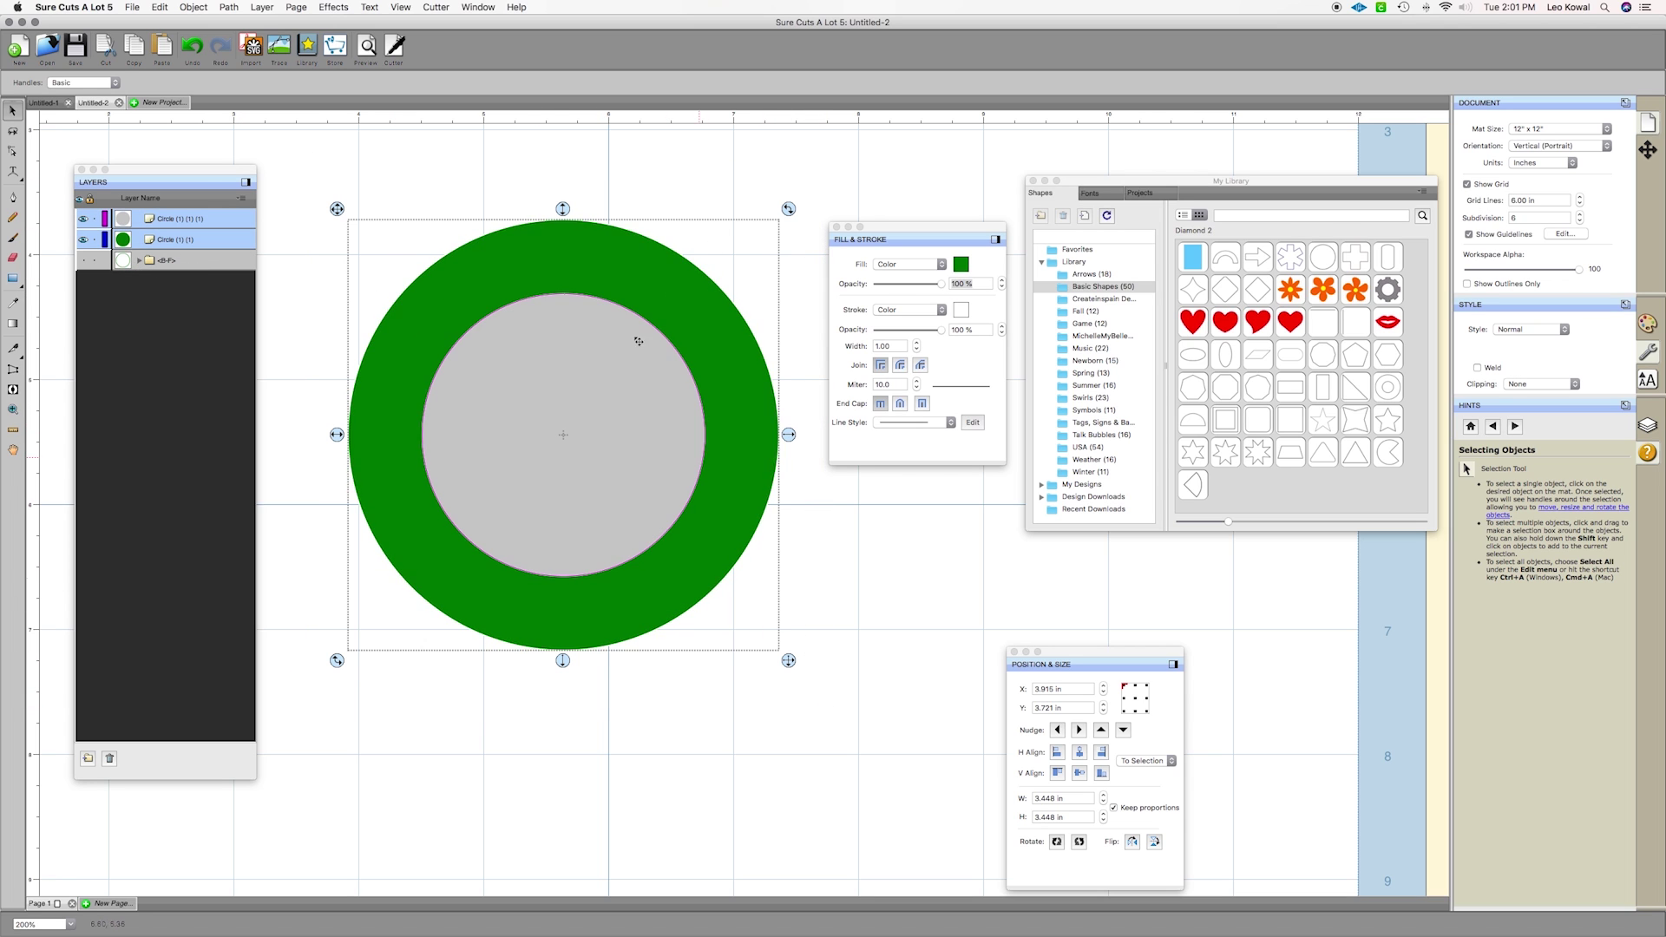
click(228, 8)
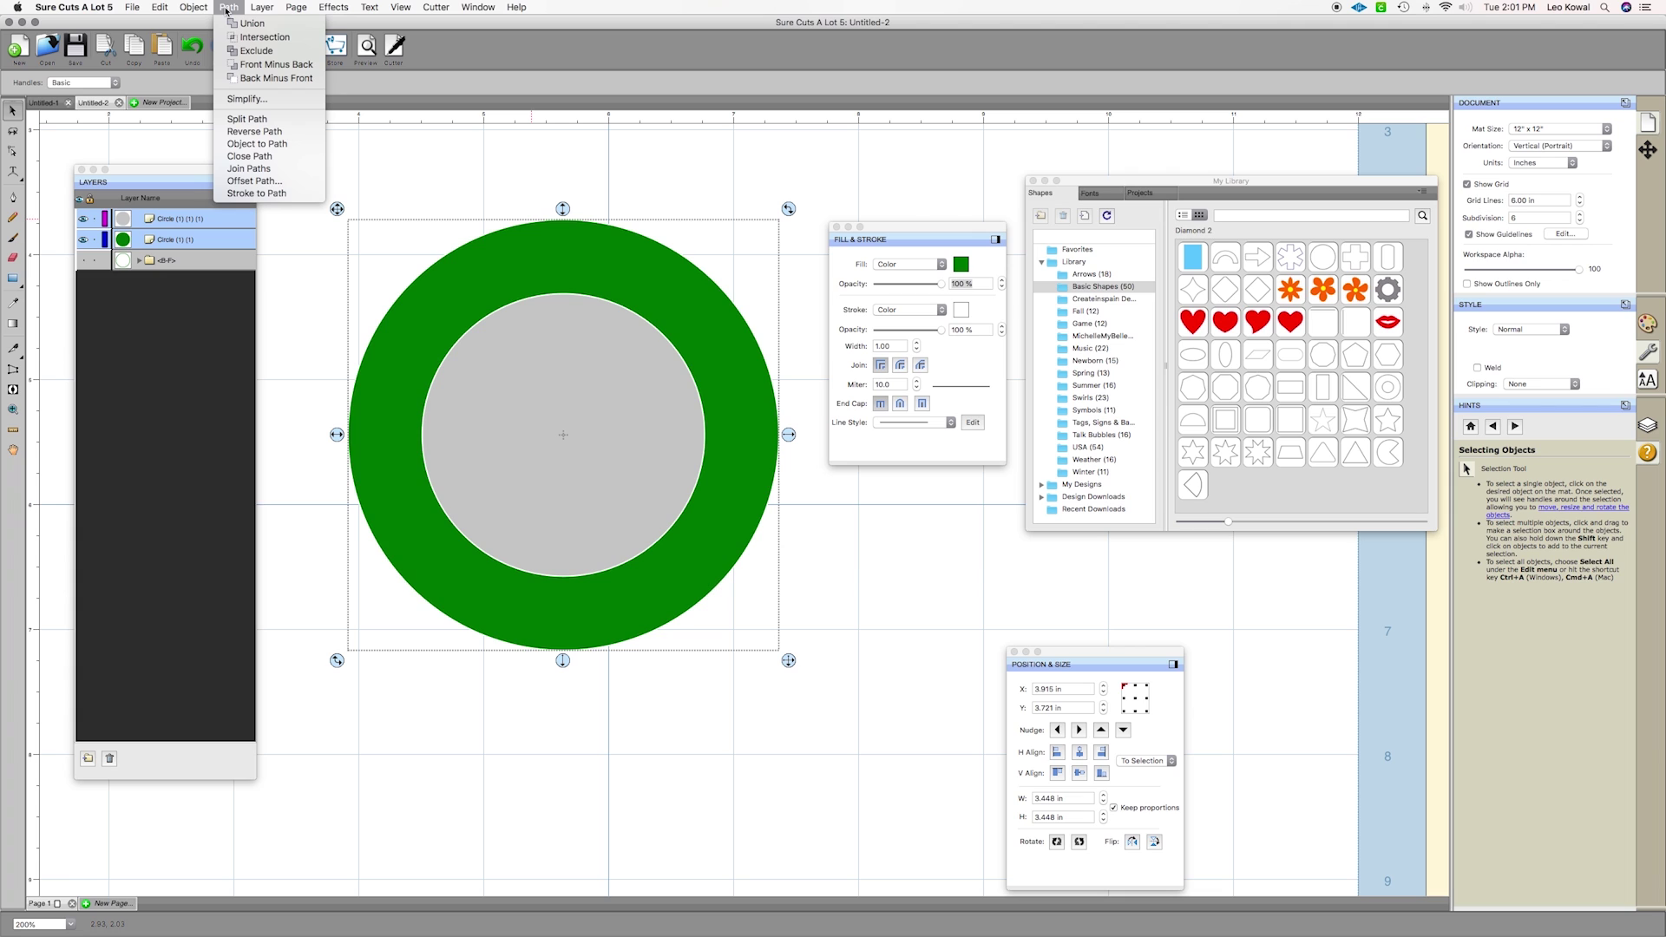
click(250, 79)
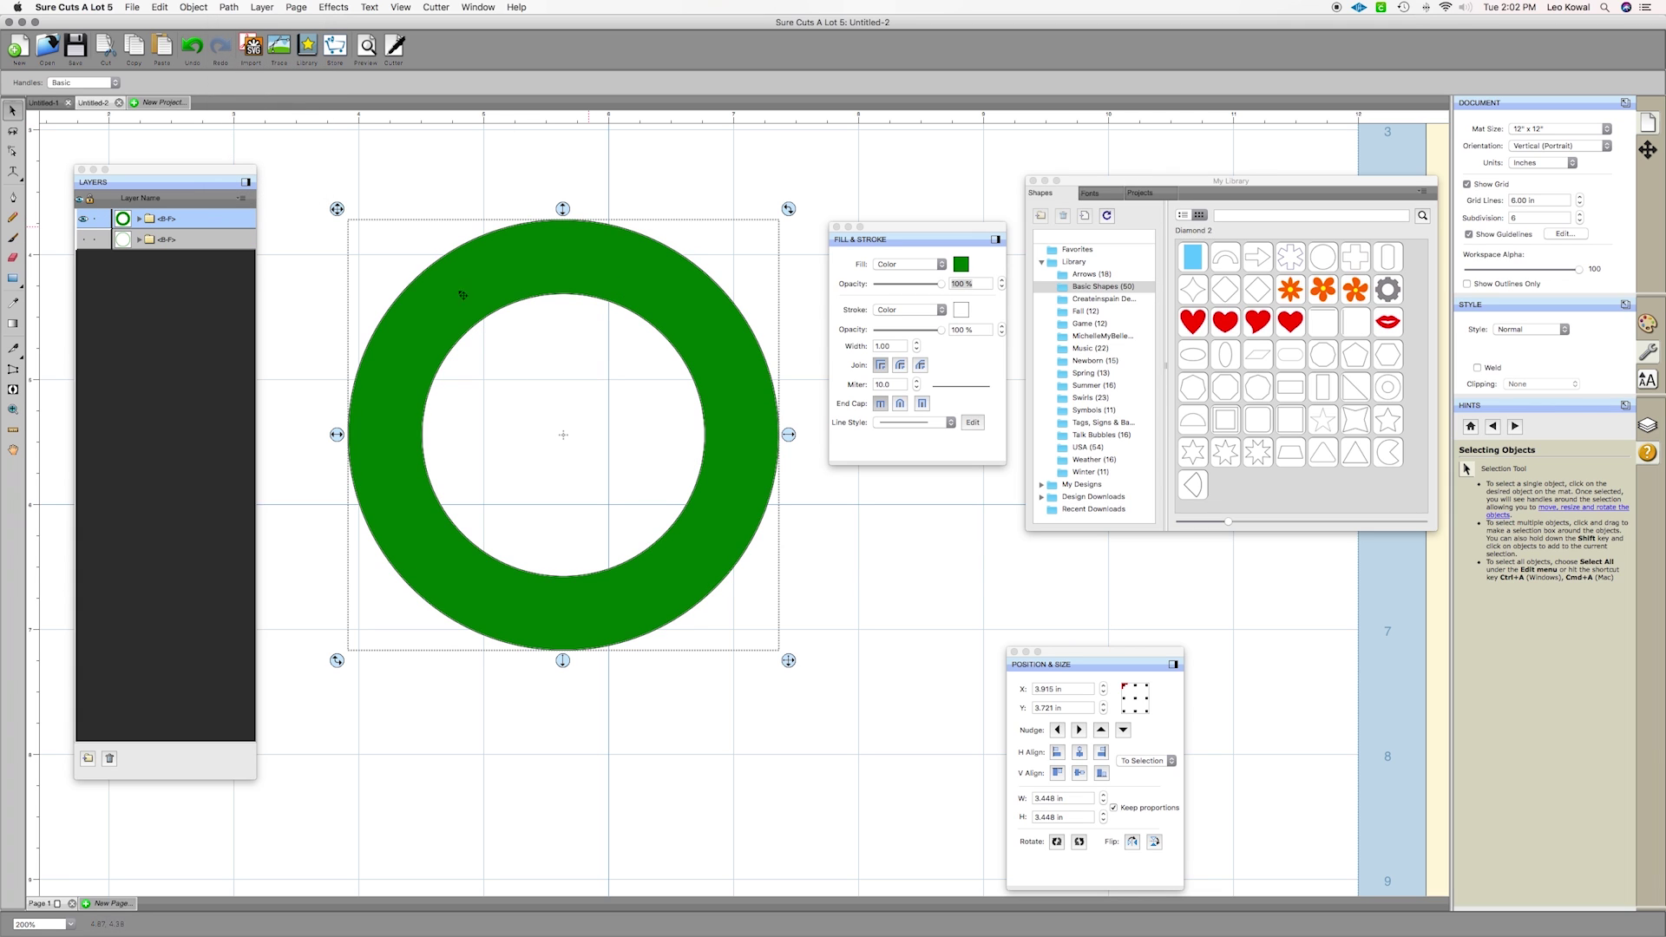
click(82, 240)
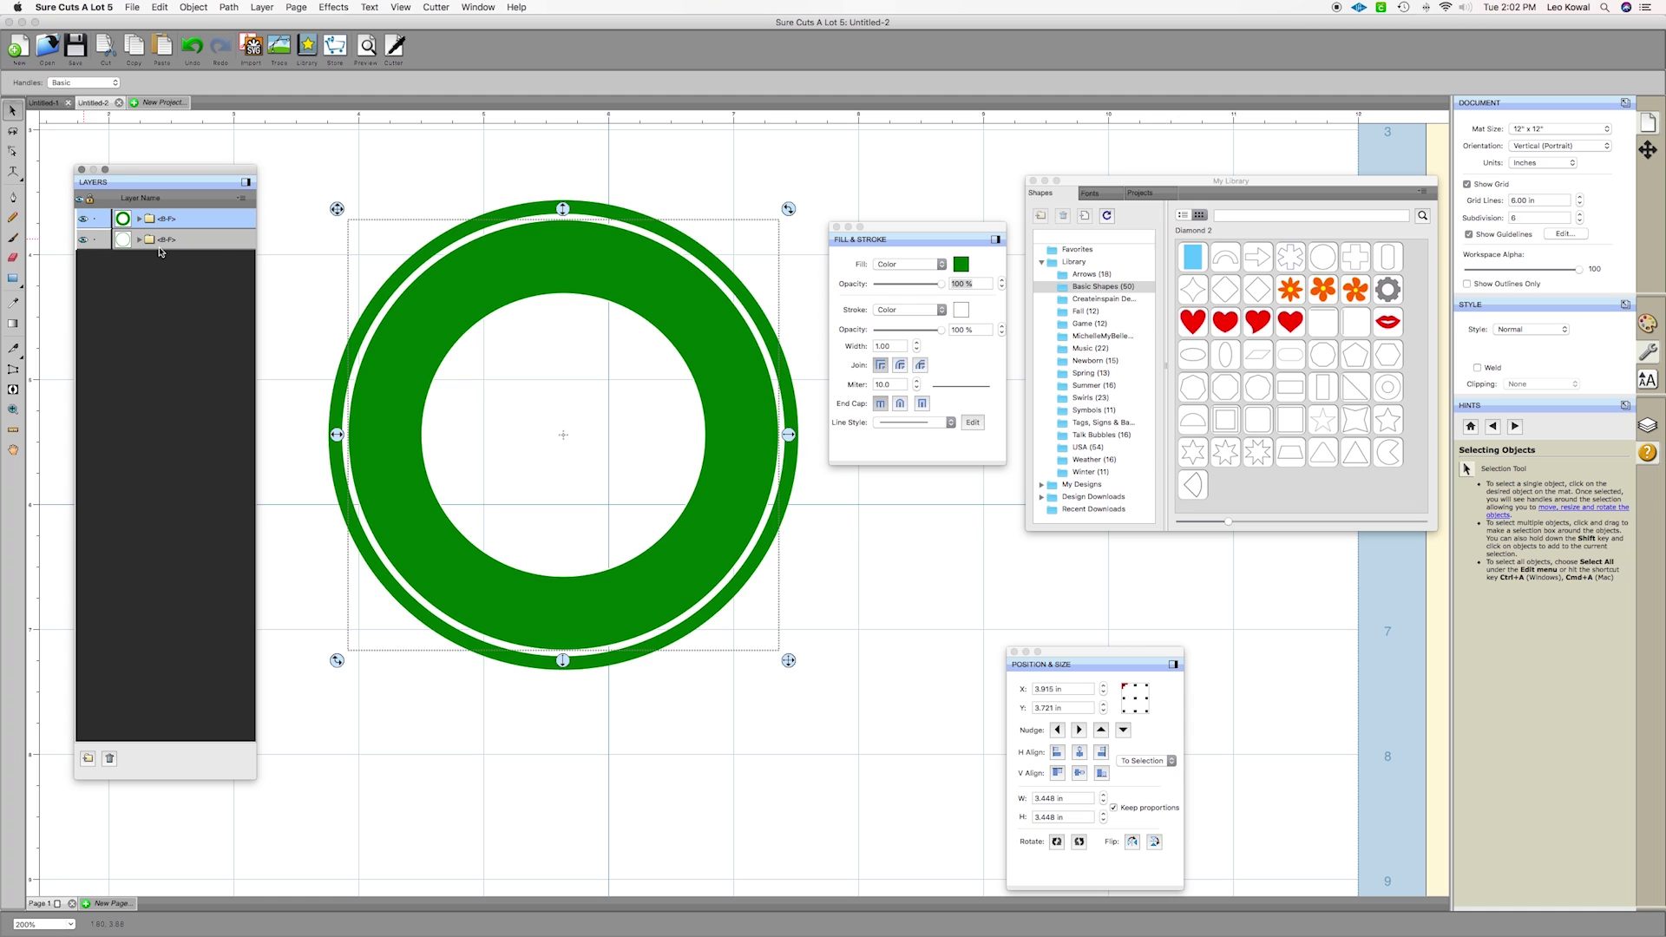
Select both green rings and move them together to about X 3.66 in, Y 3.90 in
click(211, 234)
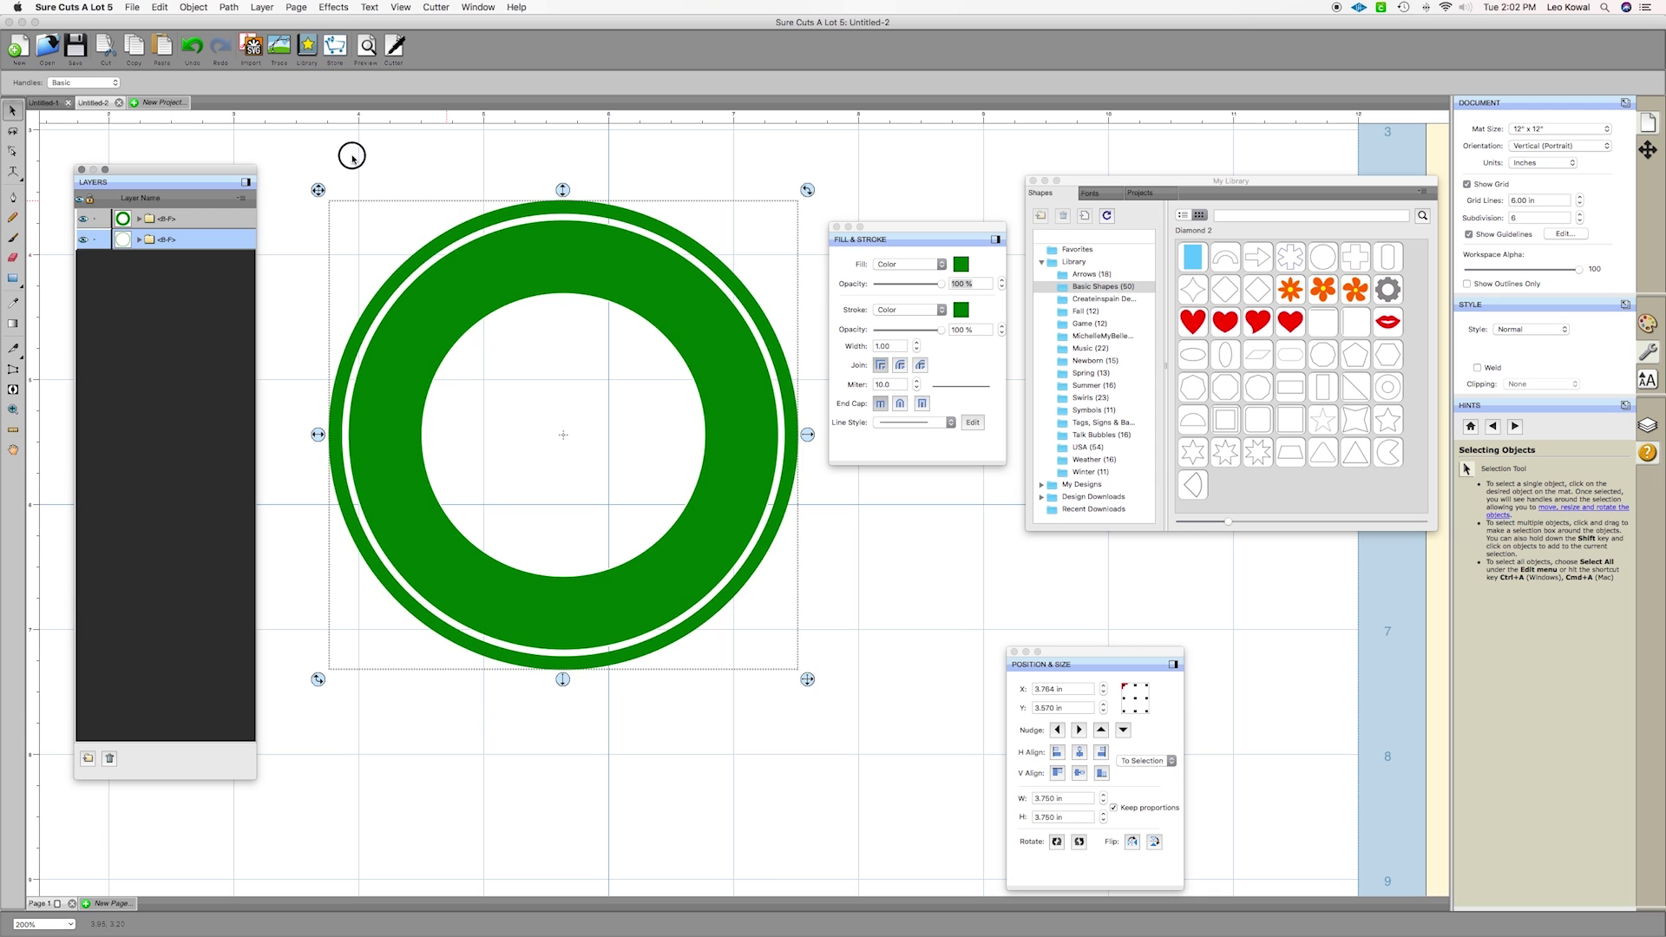
drag(291, 151, 807, 710)
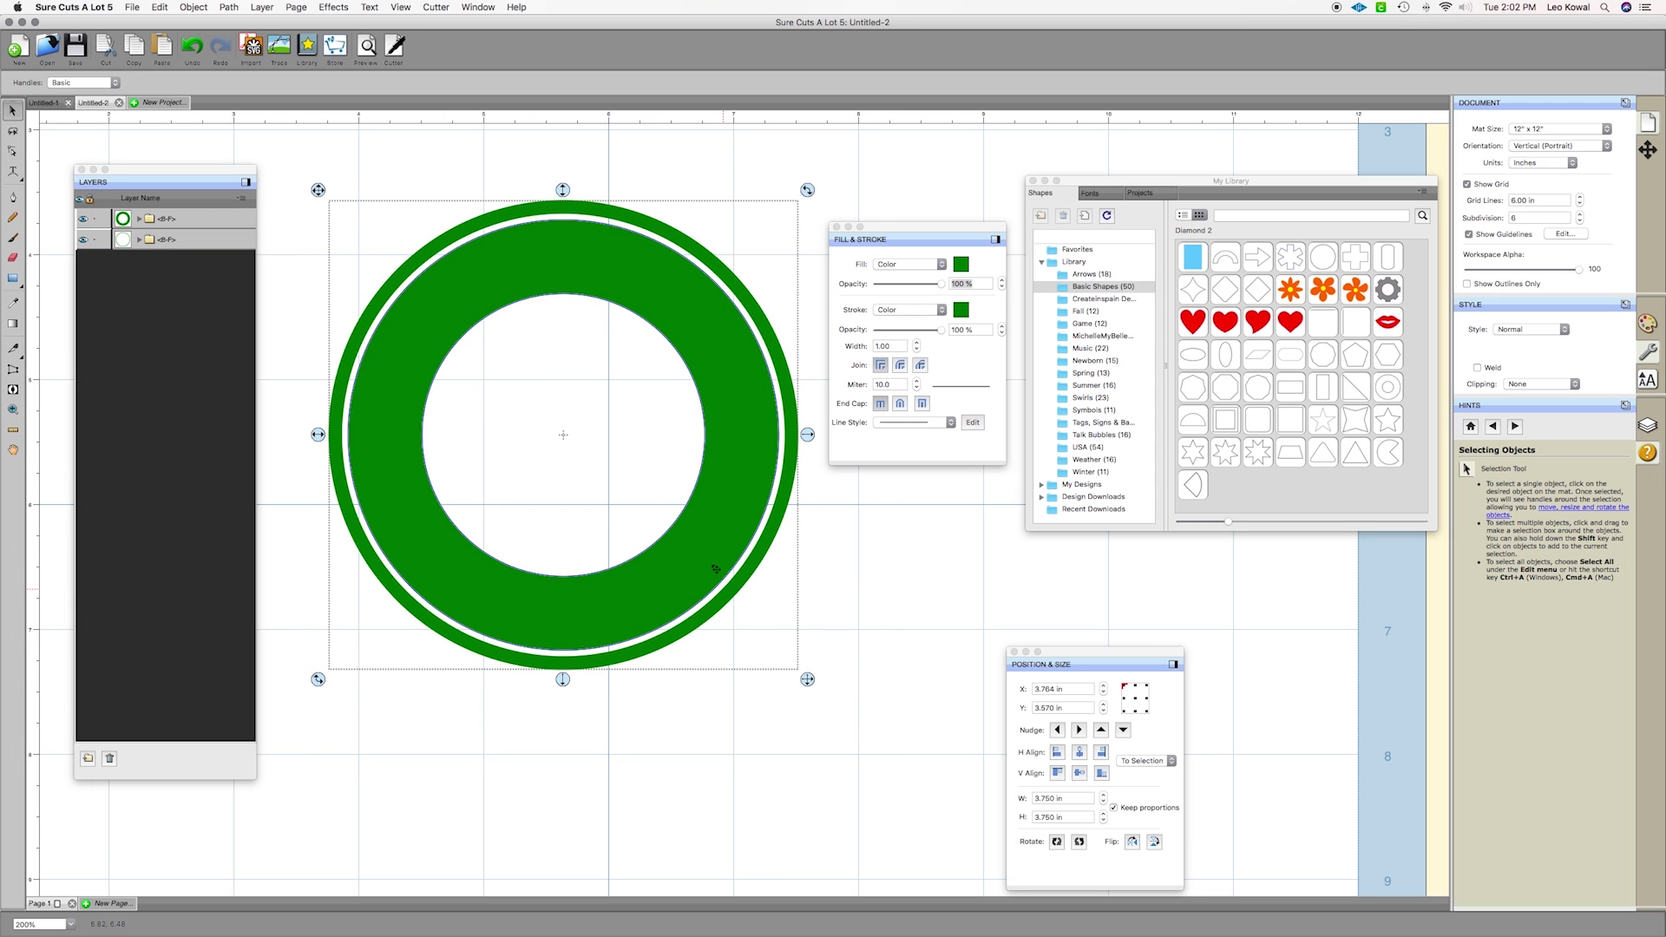
mouse_move(715, 570)
mouse_down()
mouse_move(688, 509)
mouse_move(704, 595)
mouse_up()
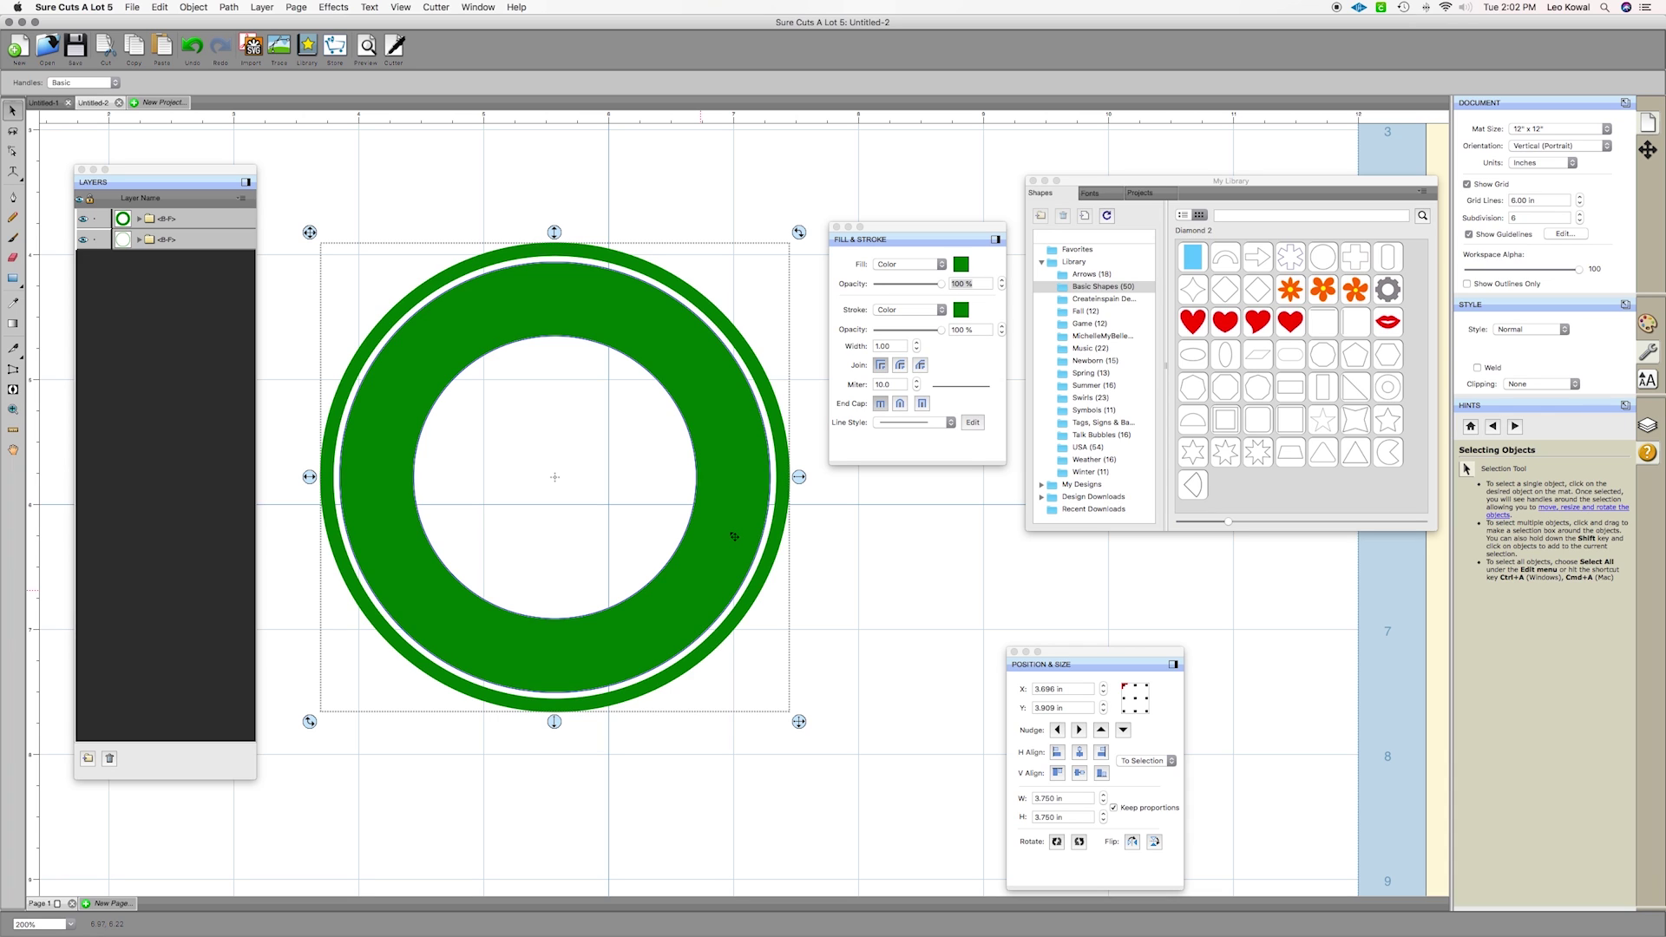
drag(734, 536, 730, 497)
key(super+z)
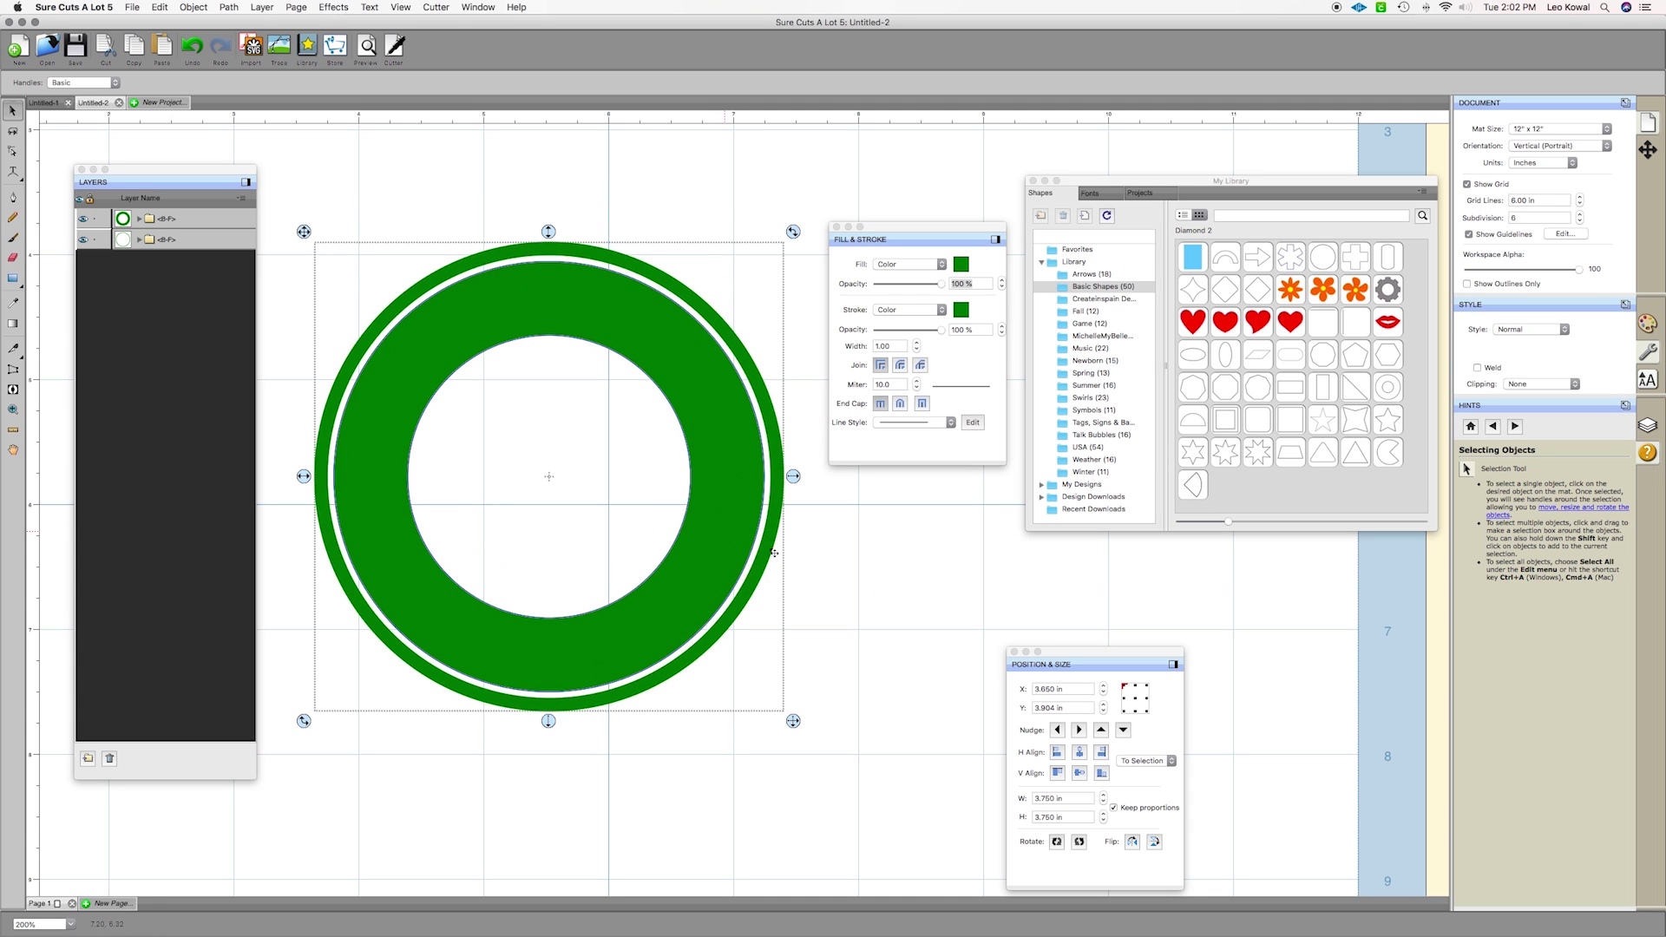
key(super+z)
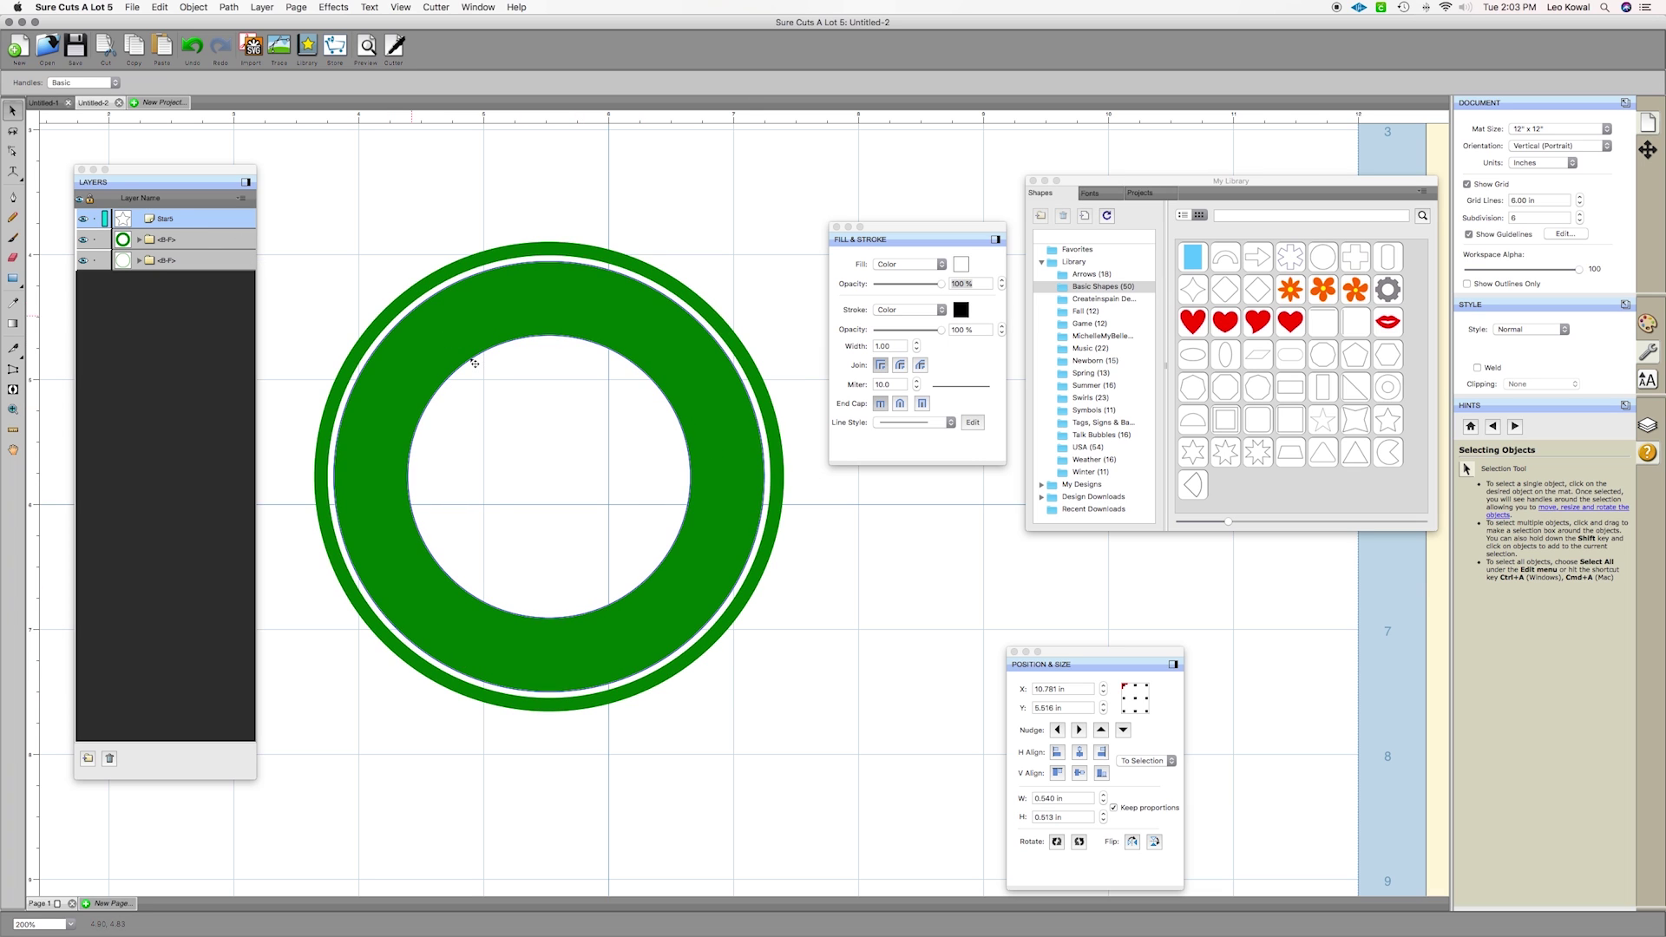
Select the stray Star shape through its layer and delete it
click(635, 338)
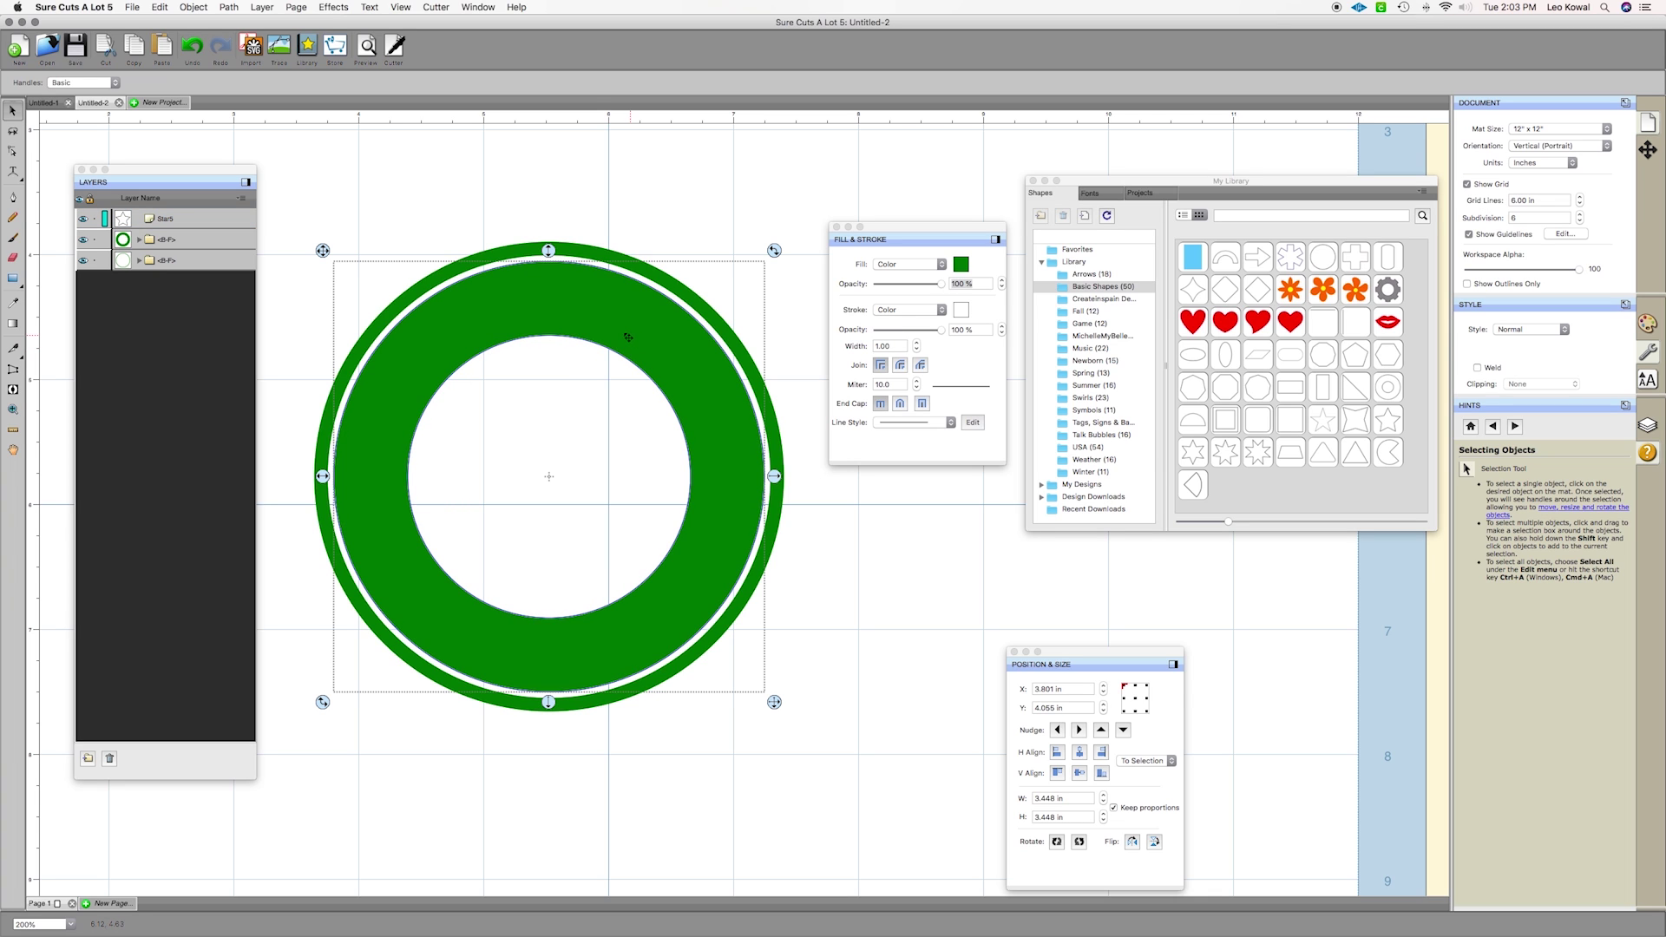
click(178, 222)
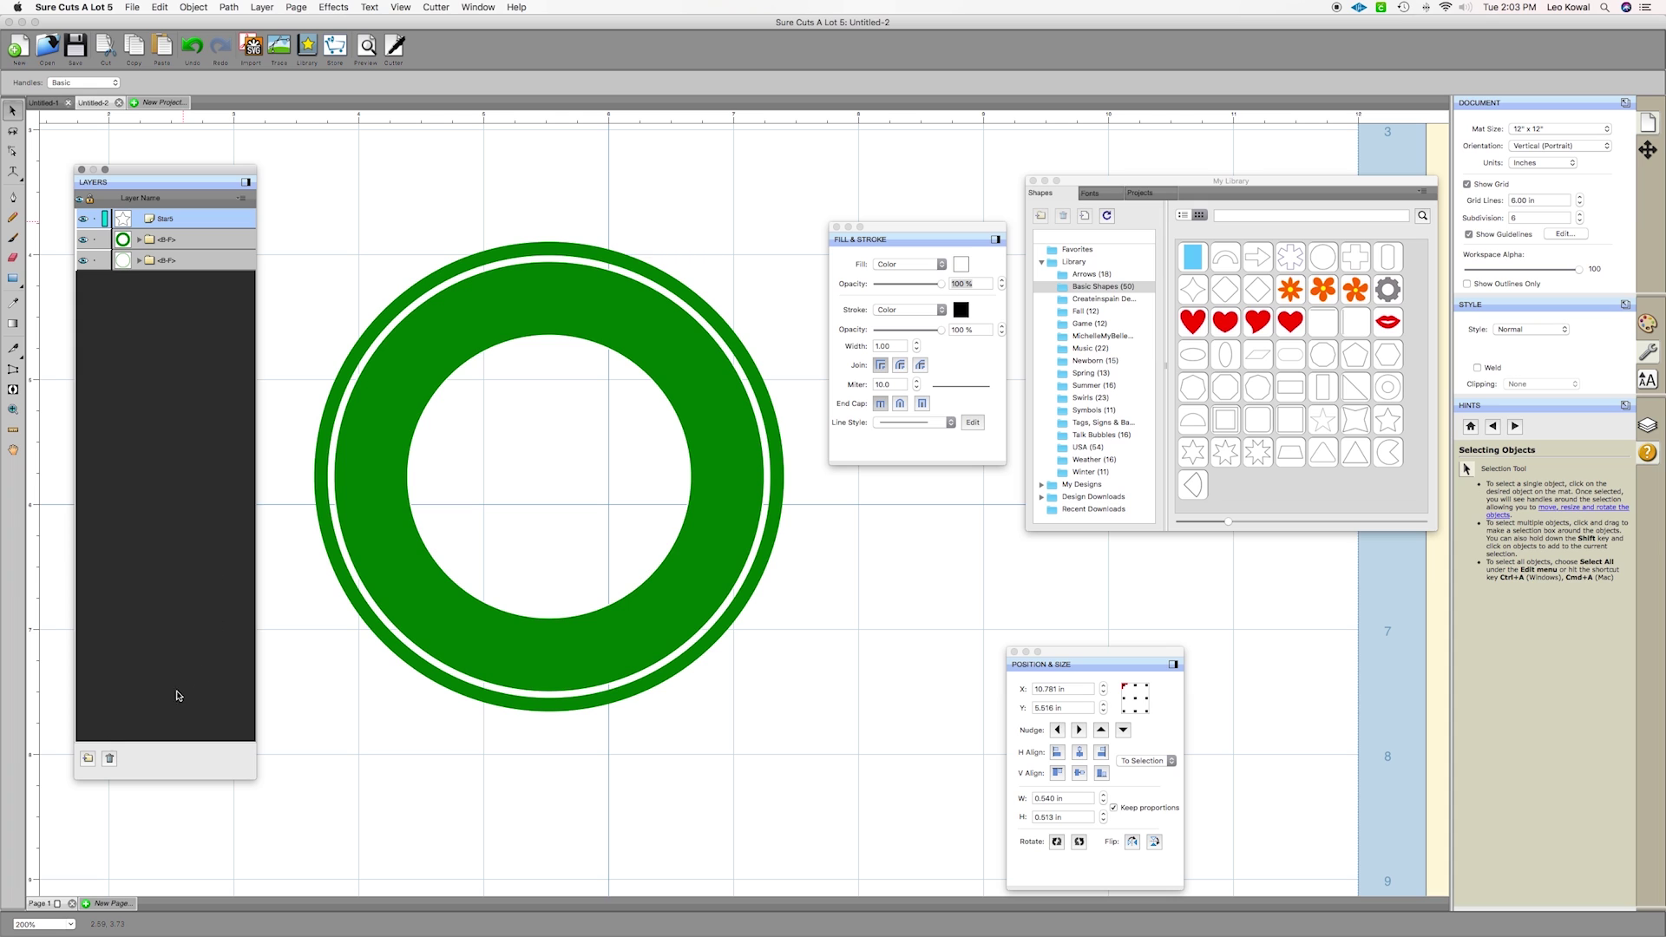
click(110, 758)
Paste a copy of the wide green ring in place and scale the copy about its center to about 2.37 in
click(187, 222)
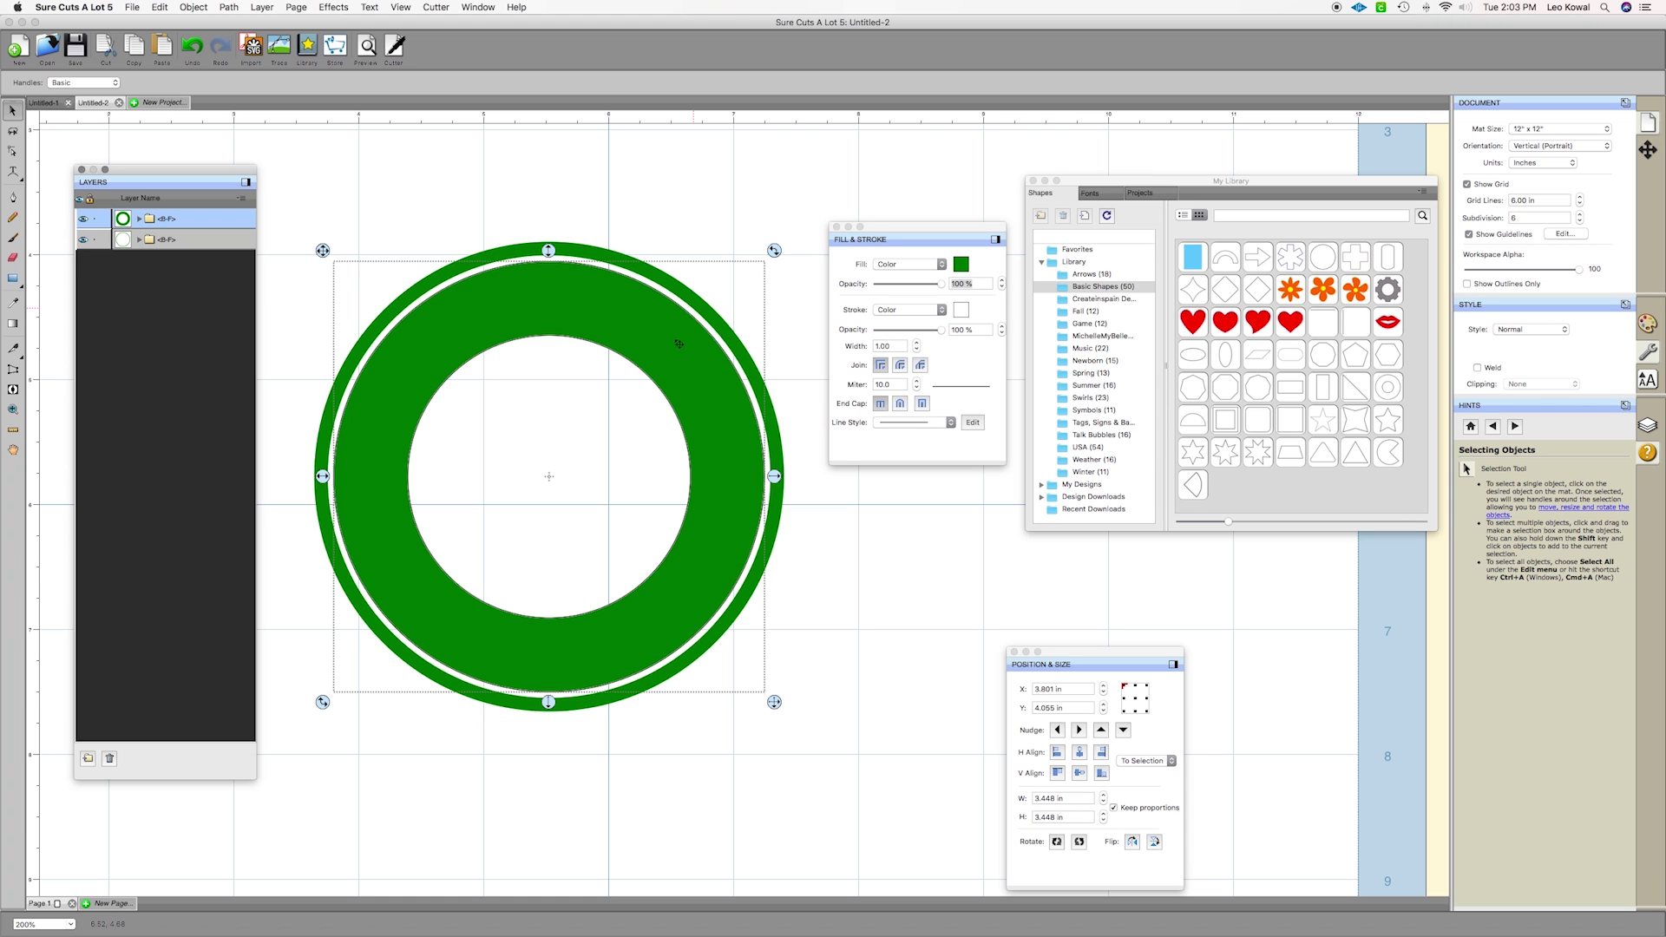
click(694, 395)
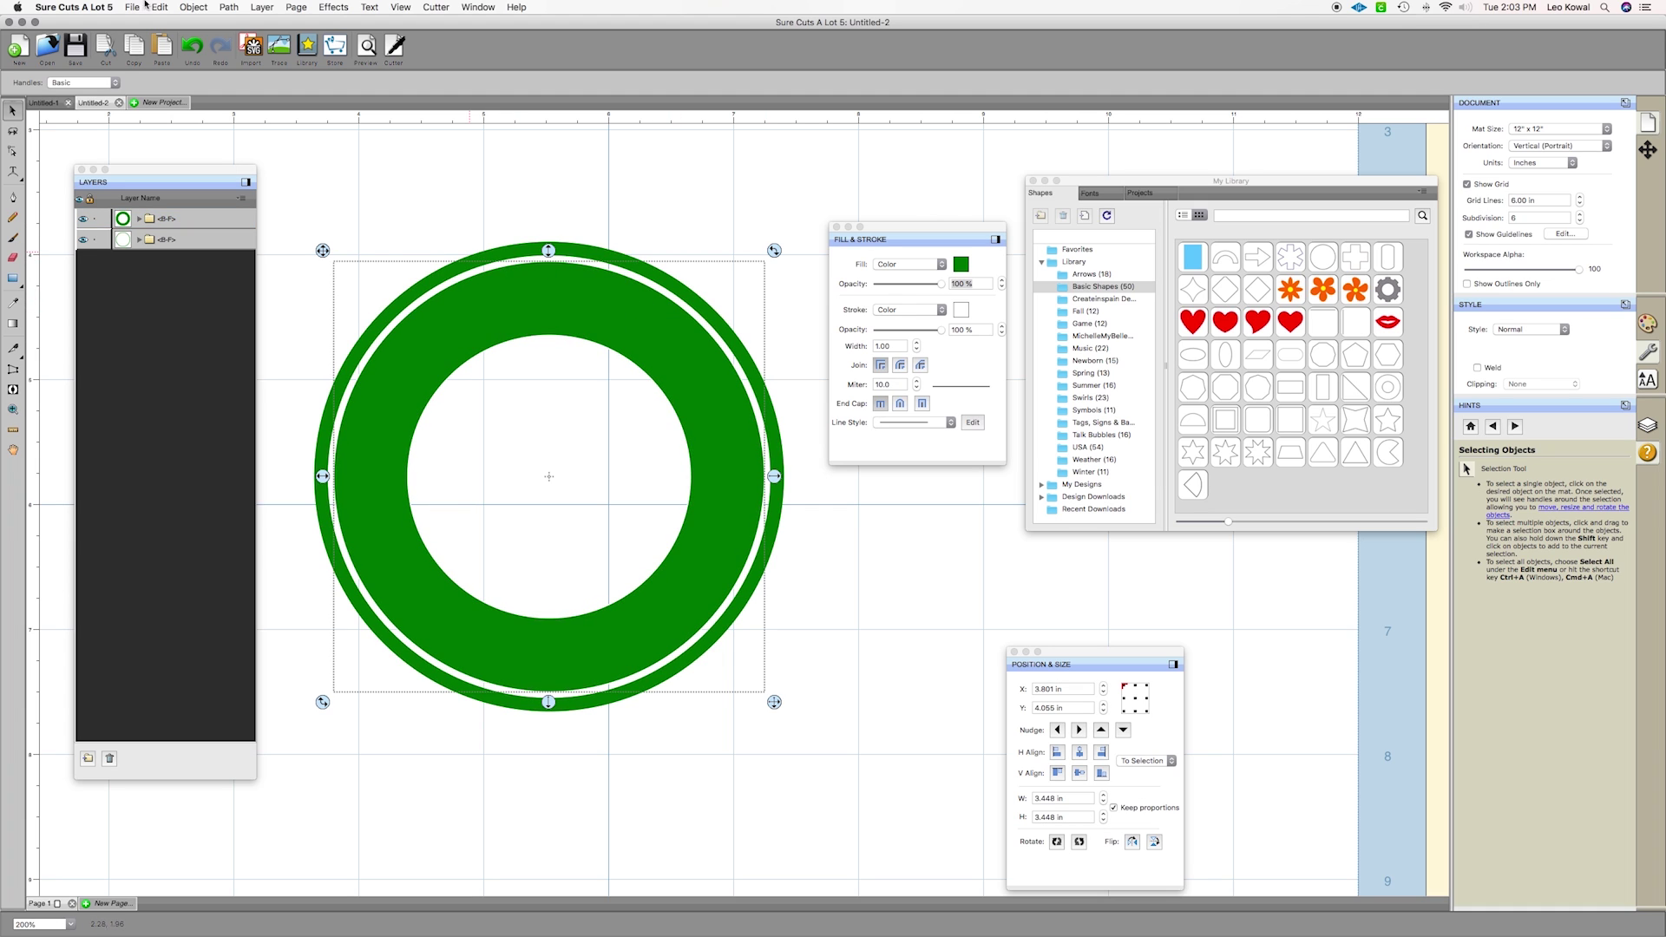
click(163, 8)
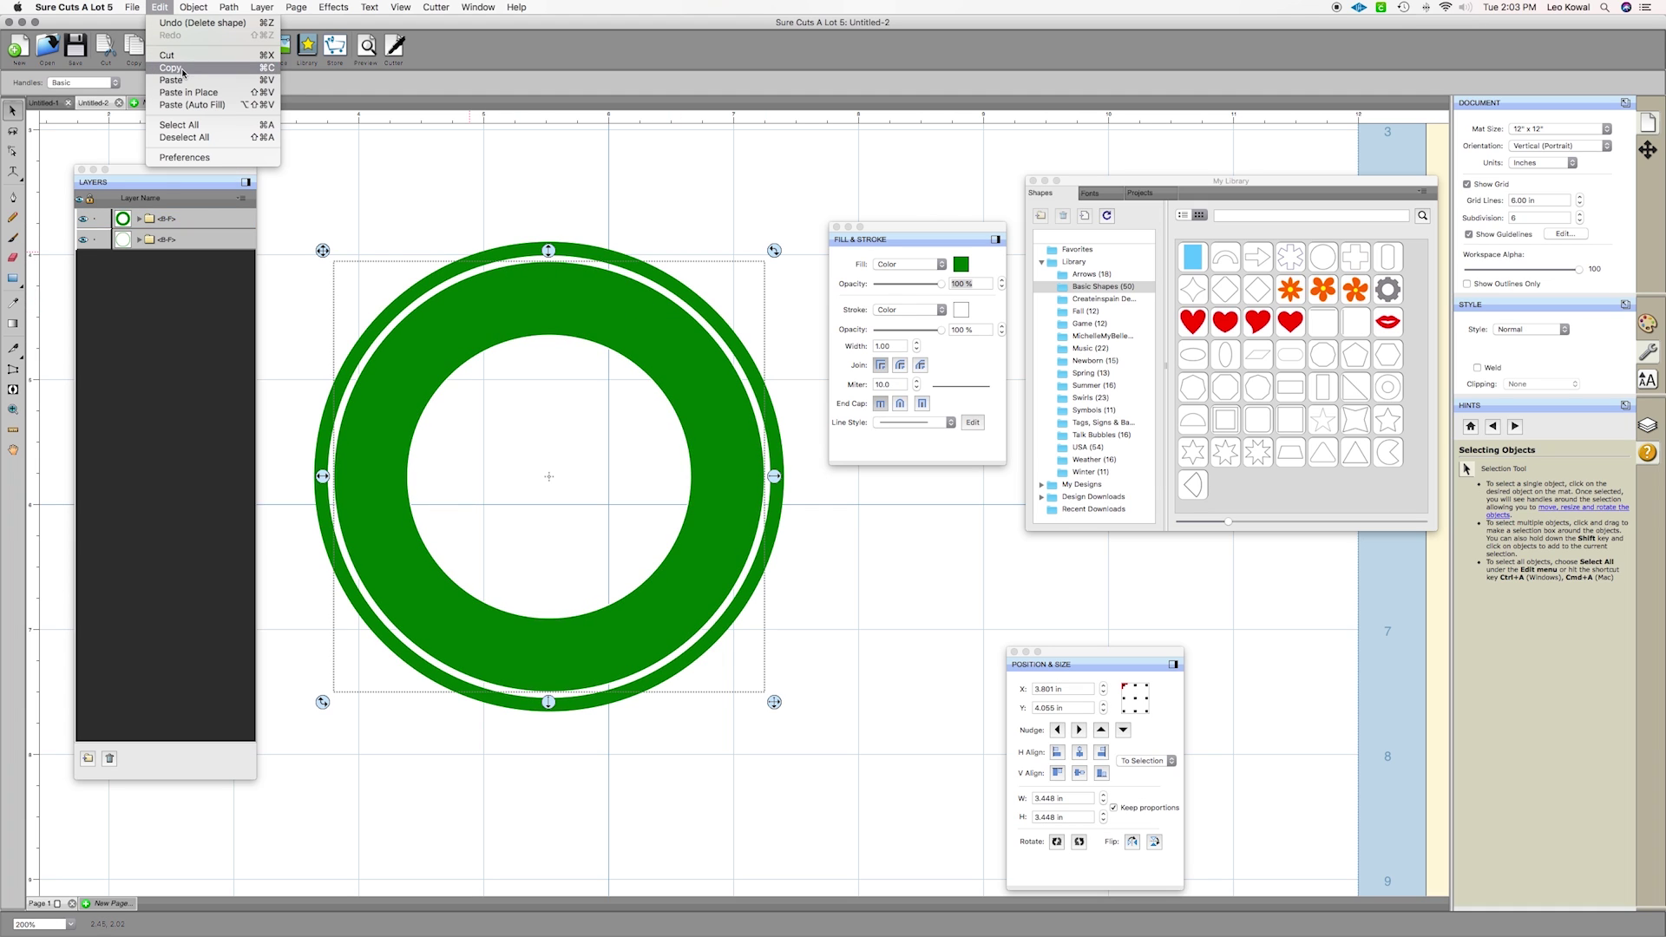
click(183, 73)
click(163, 8)
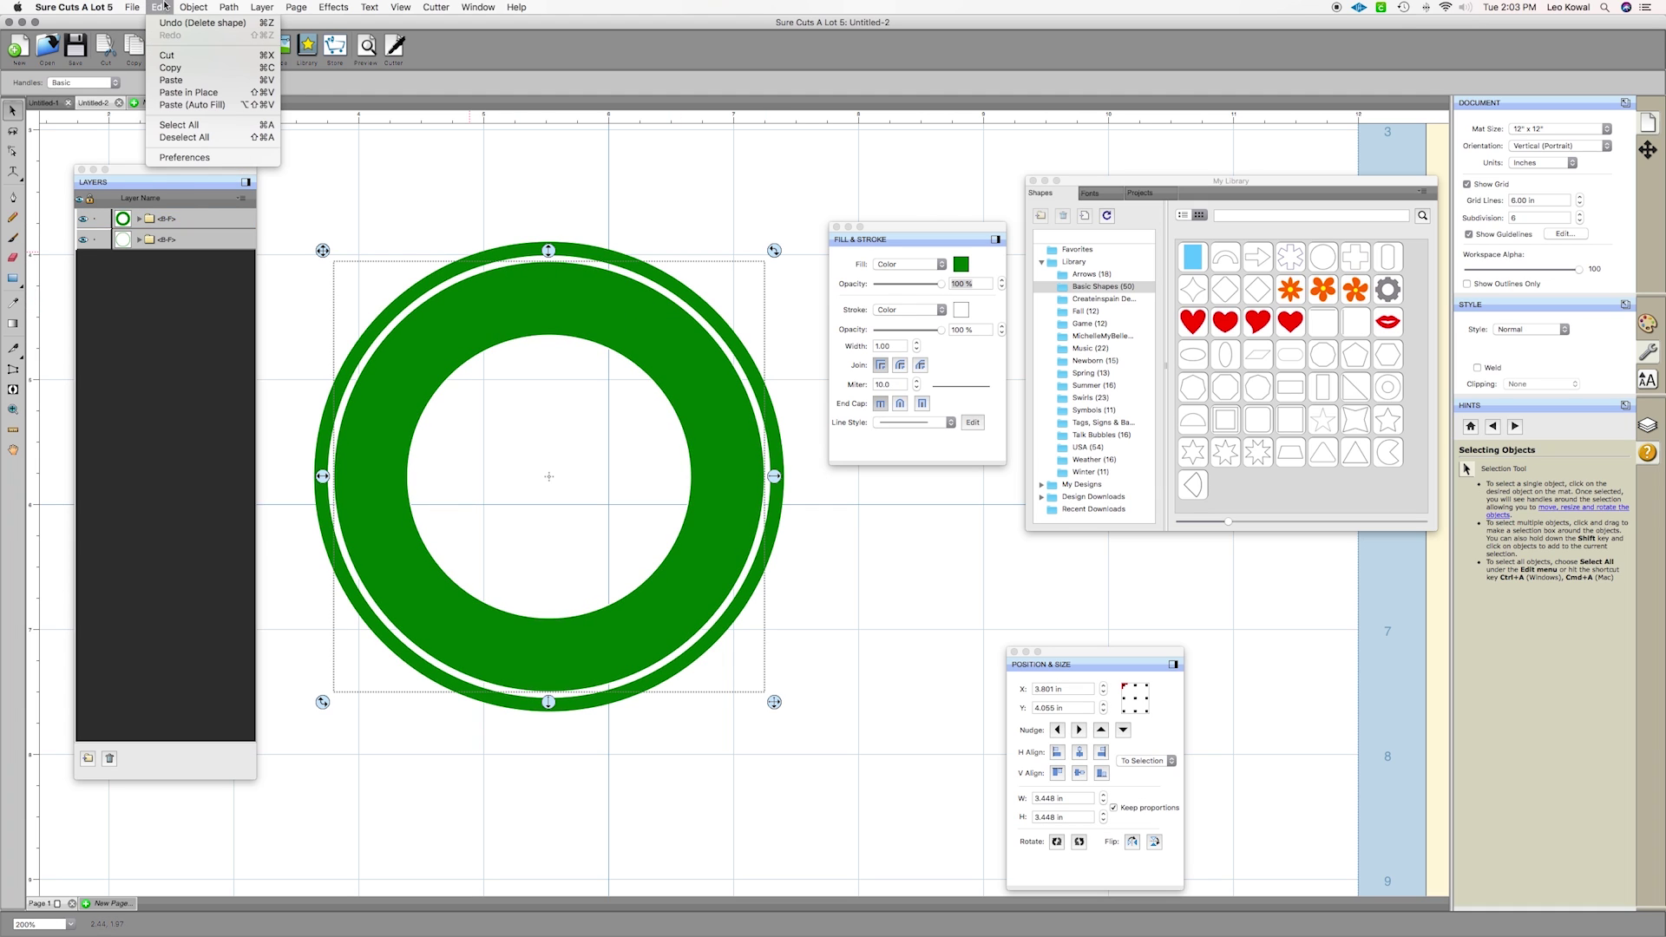
click(173, 92)
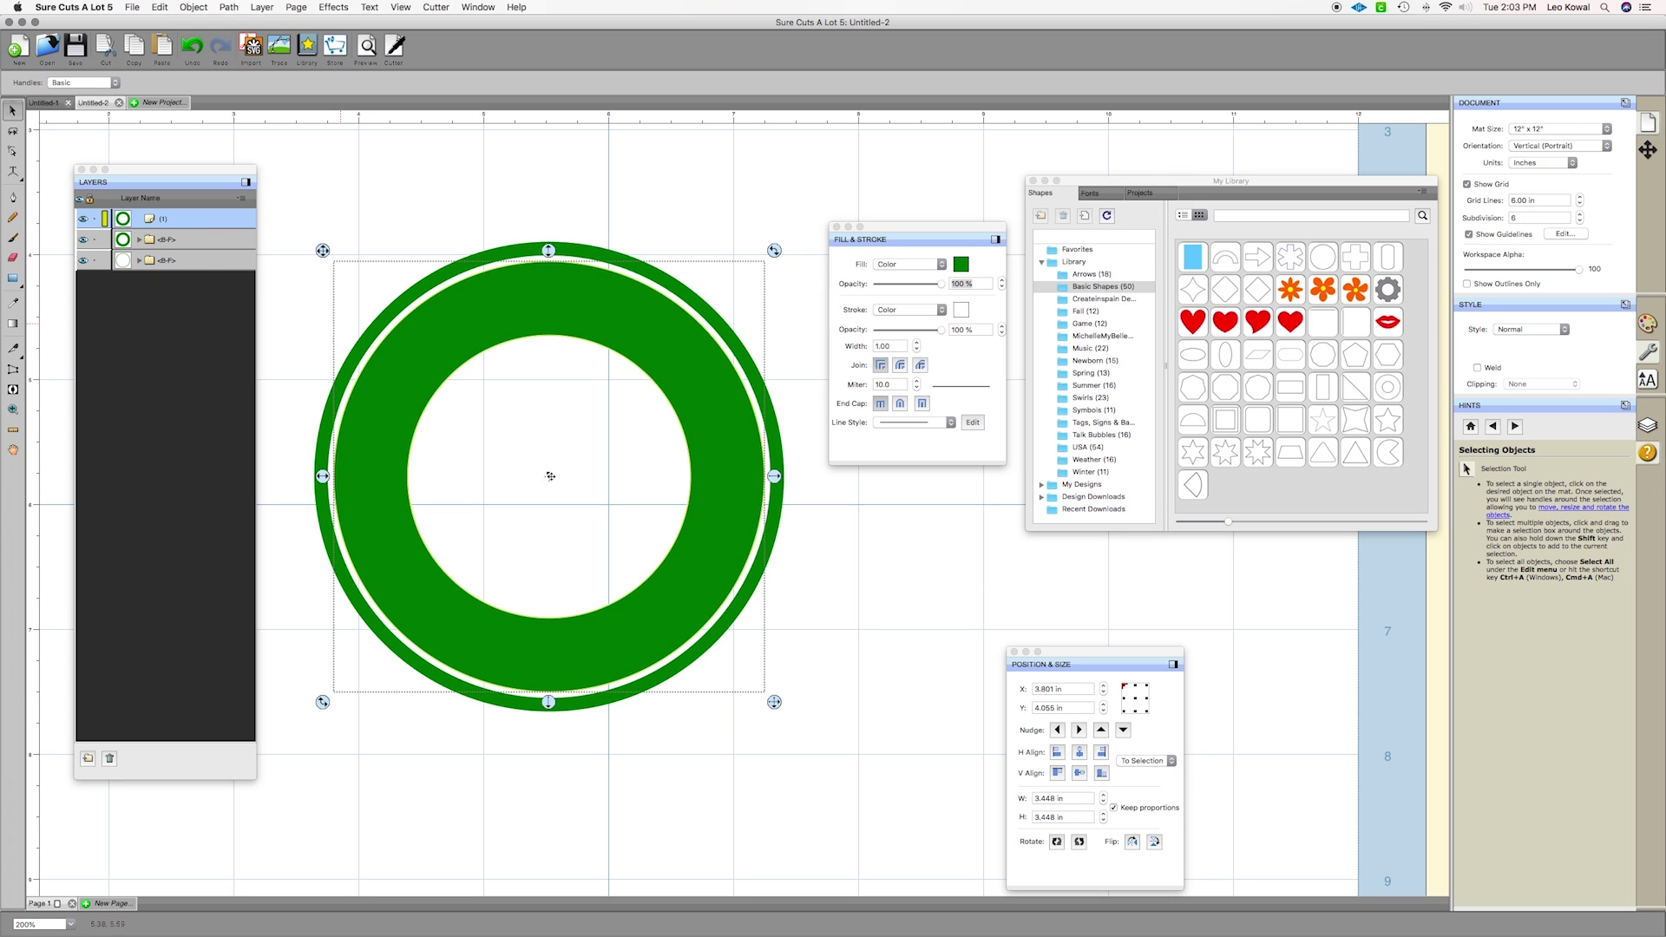
drag(763, 692, 707, 661)
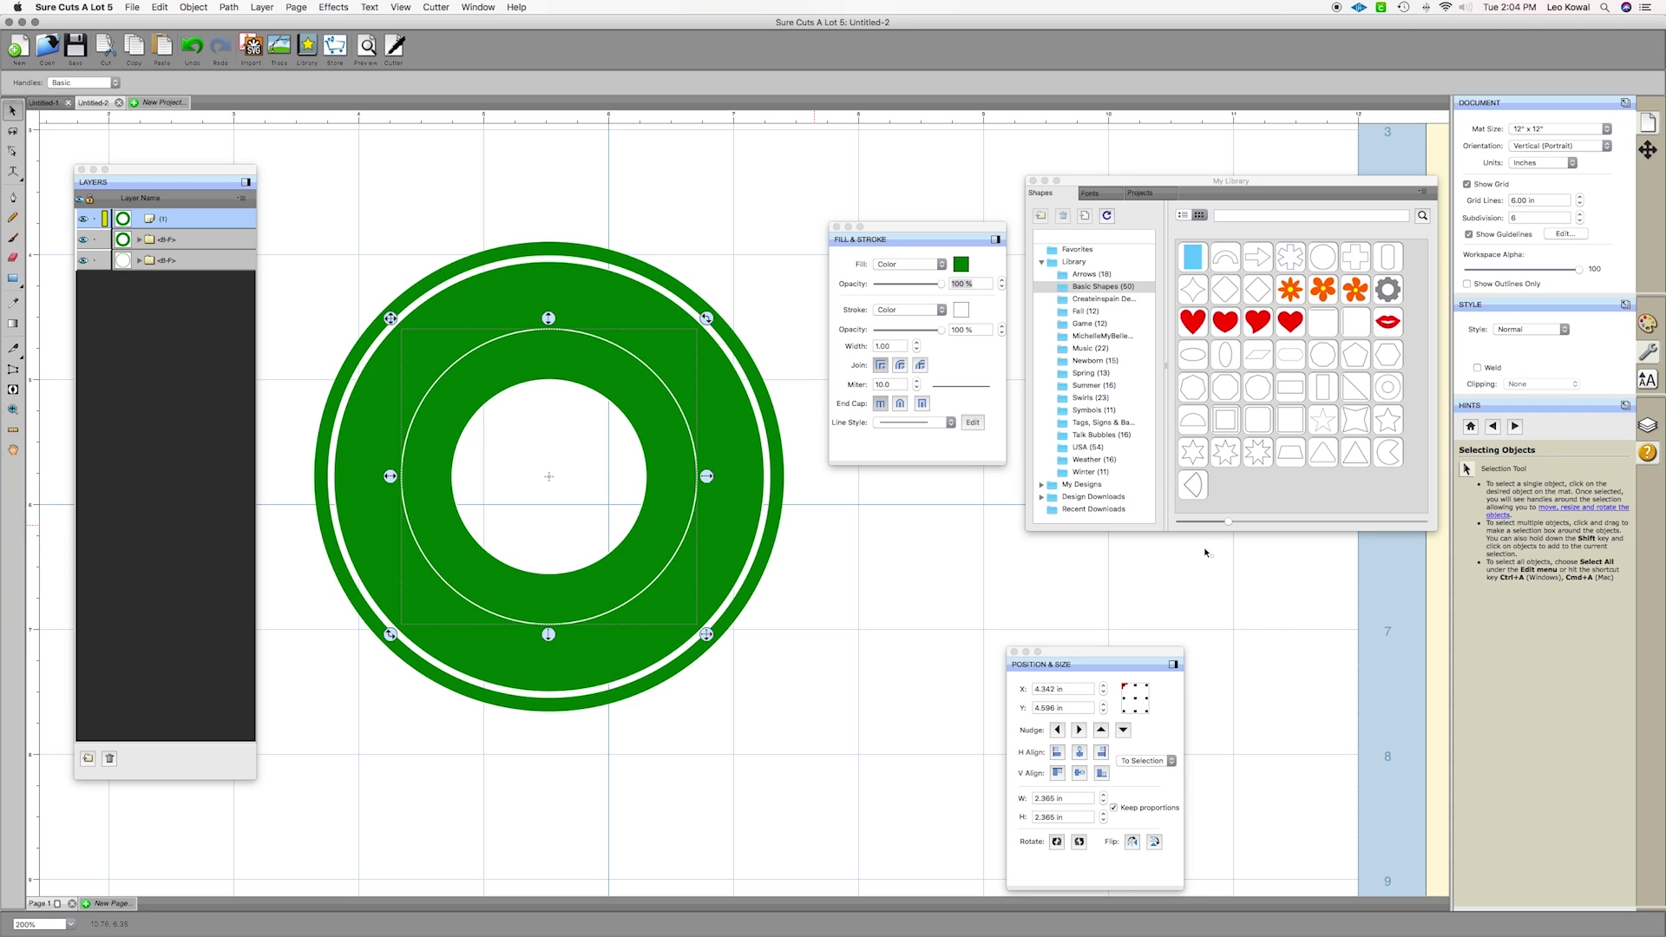
Fill the scaled inner ring copy with gray and deselect it
click(961, 265)
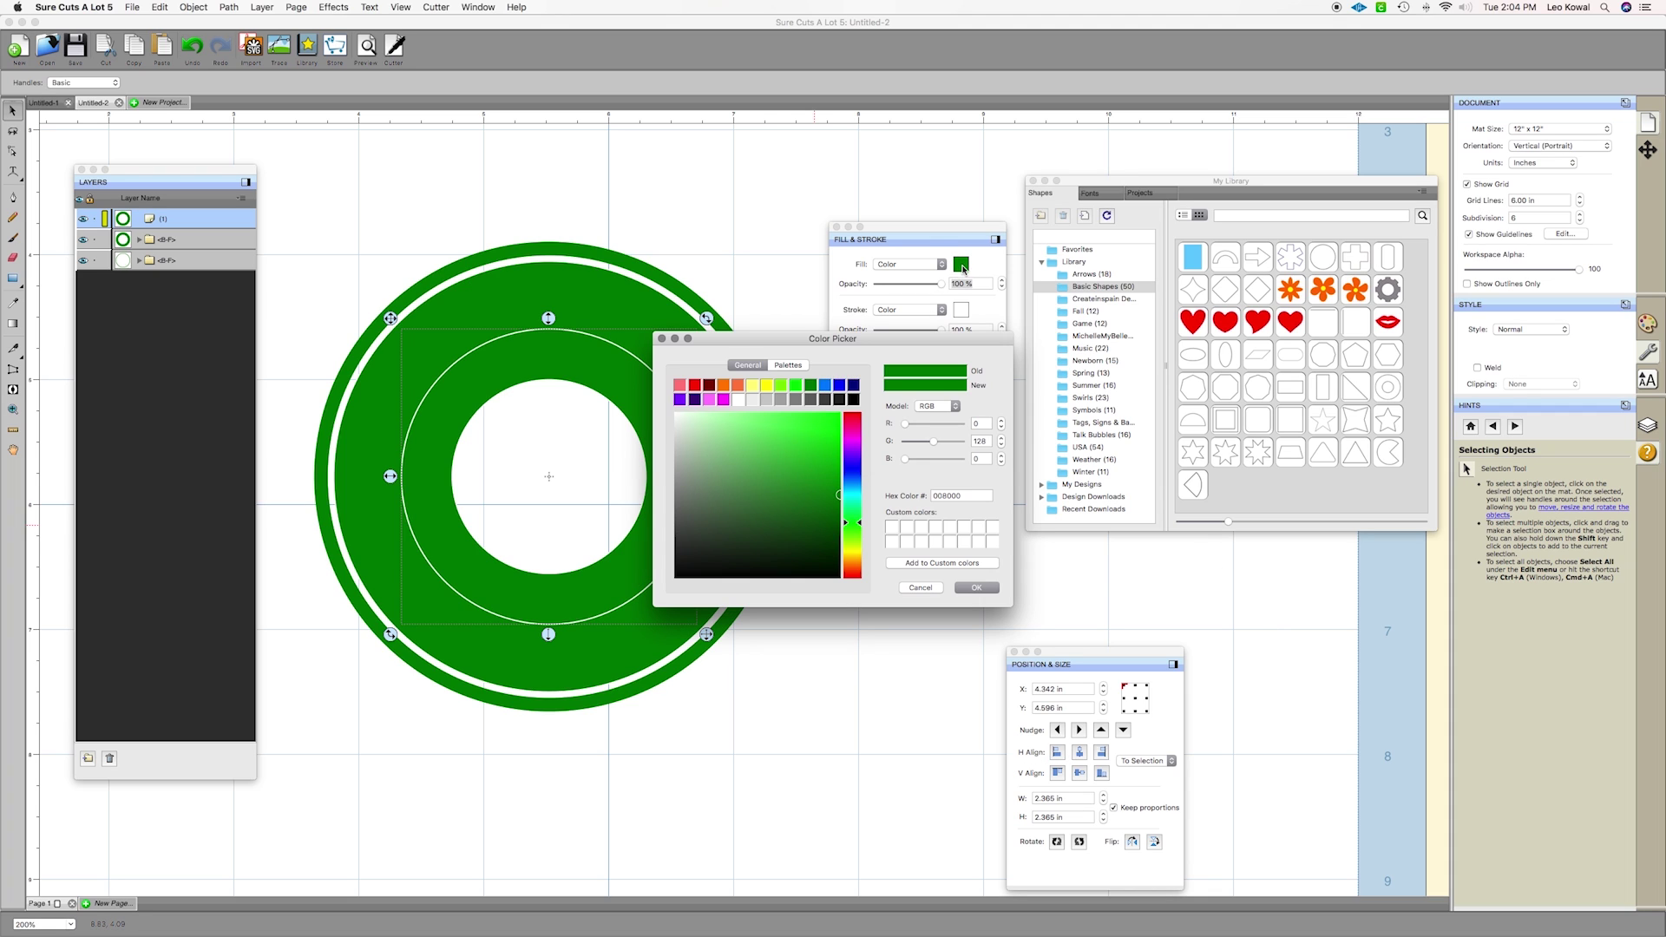
click(795, 401)
click(976, 588)
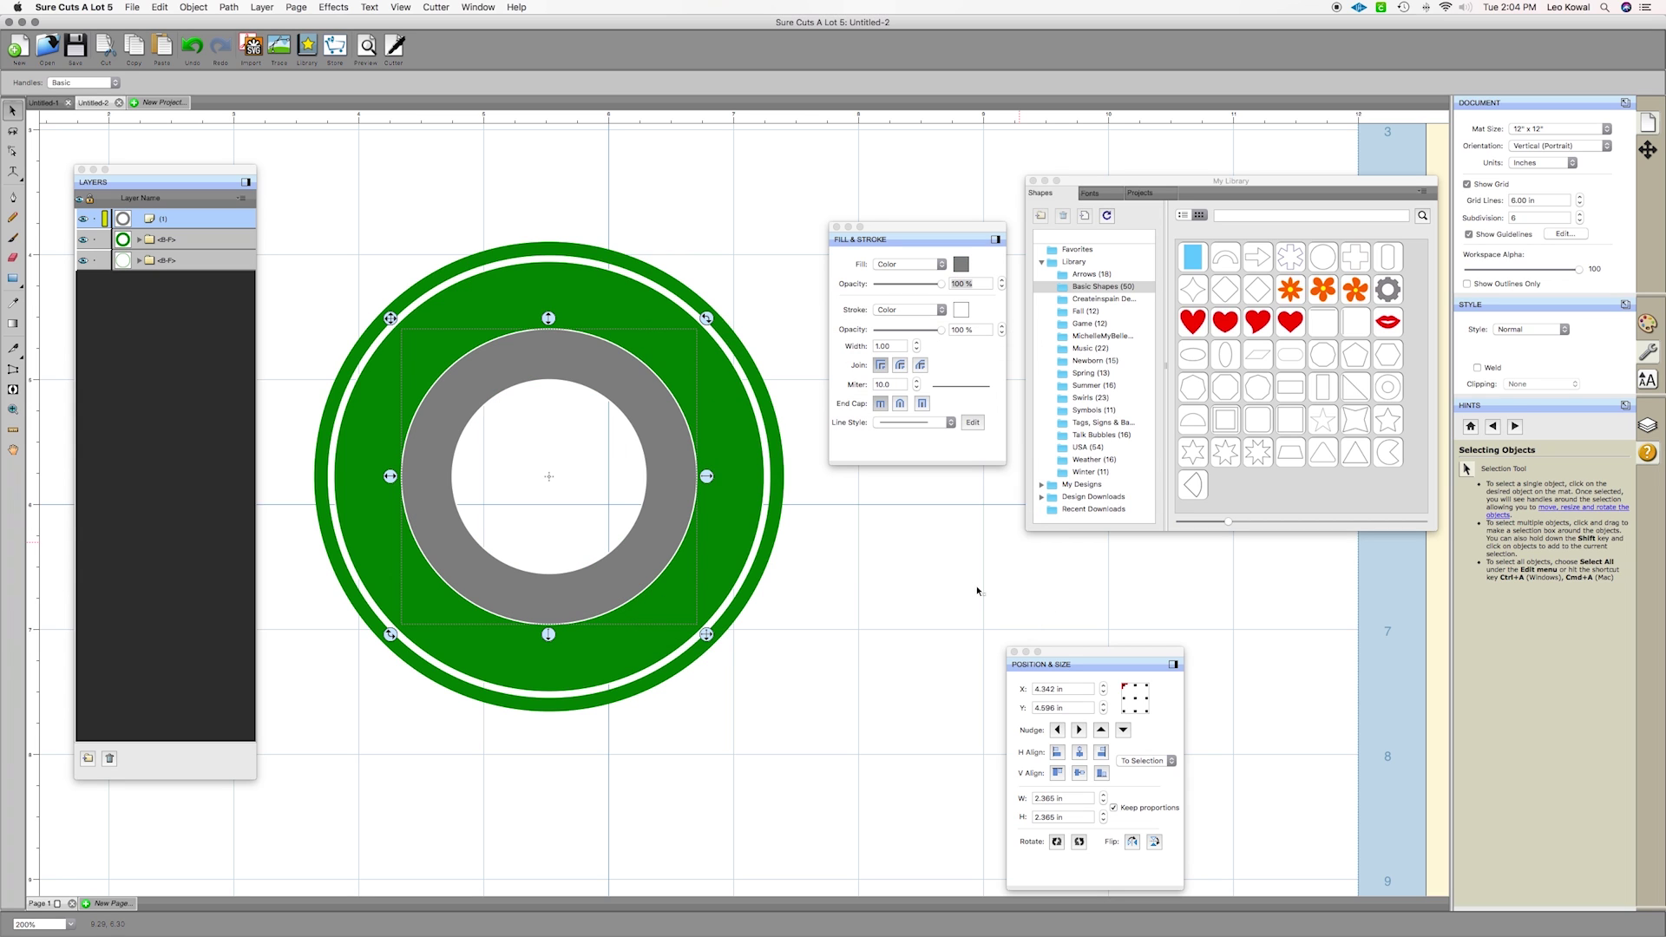
click(838, 547)
click(663, 425)
Hide and show the gray ring's layer repeatedly to compare the logo with and without it
click(84, 219)
click(84, 220)
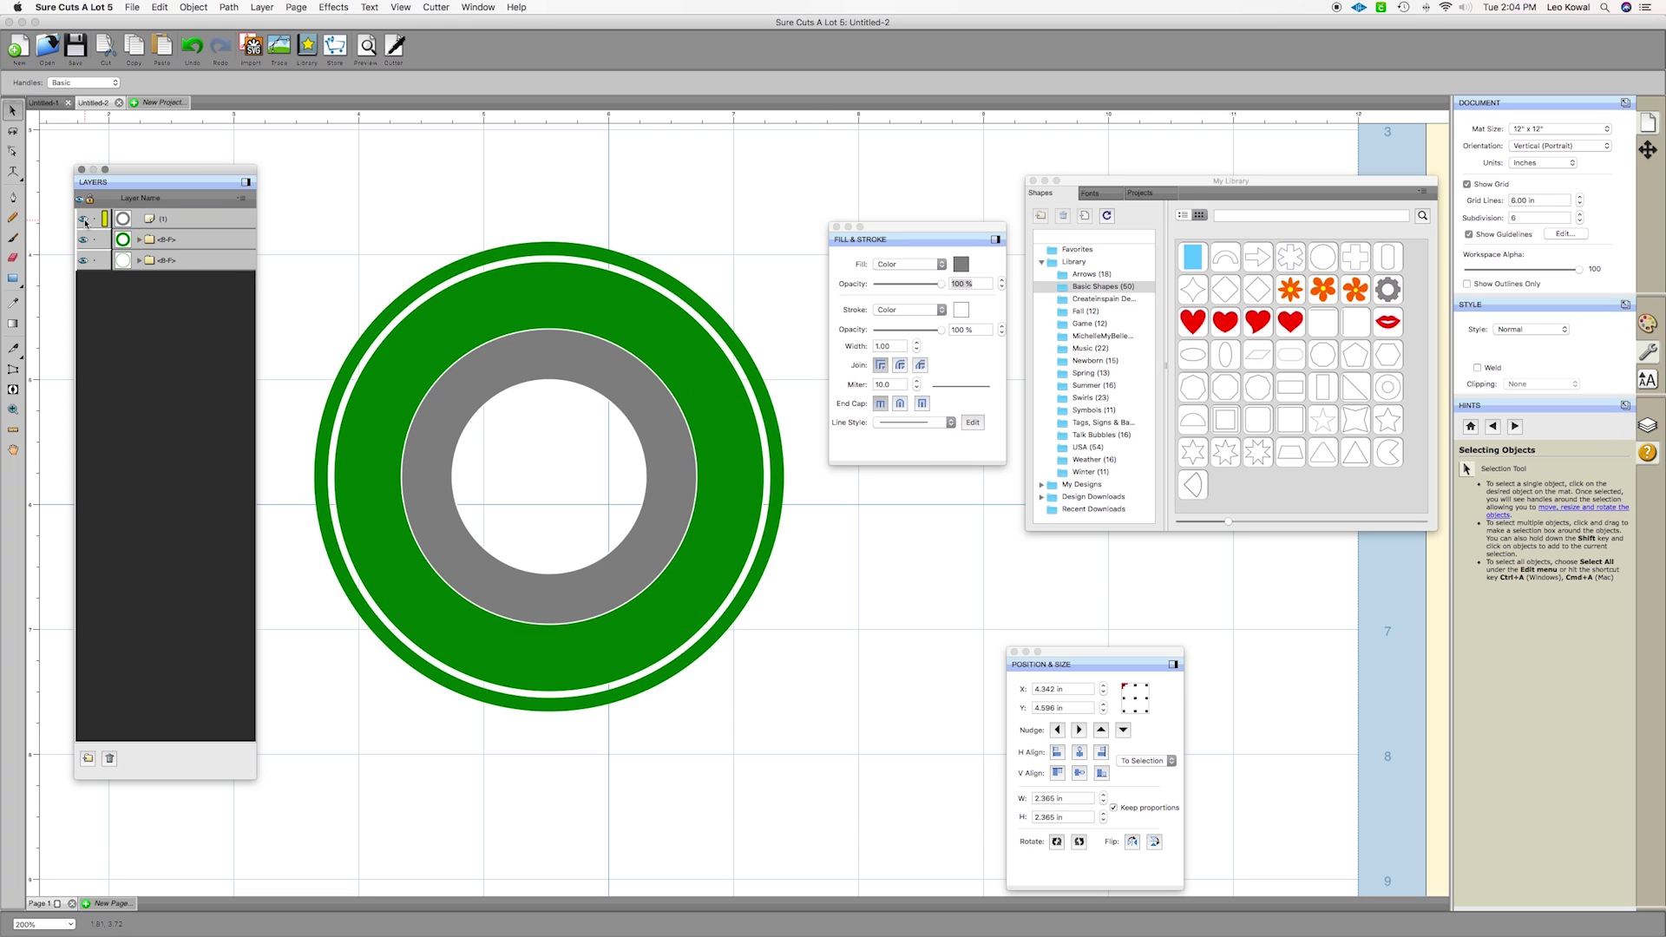
click(84, 219)
click(84, 221)
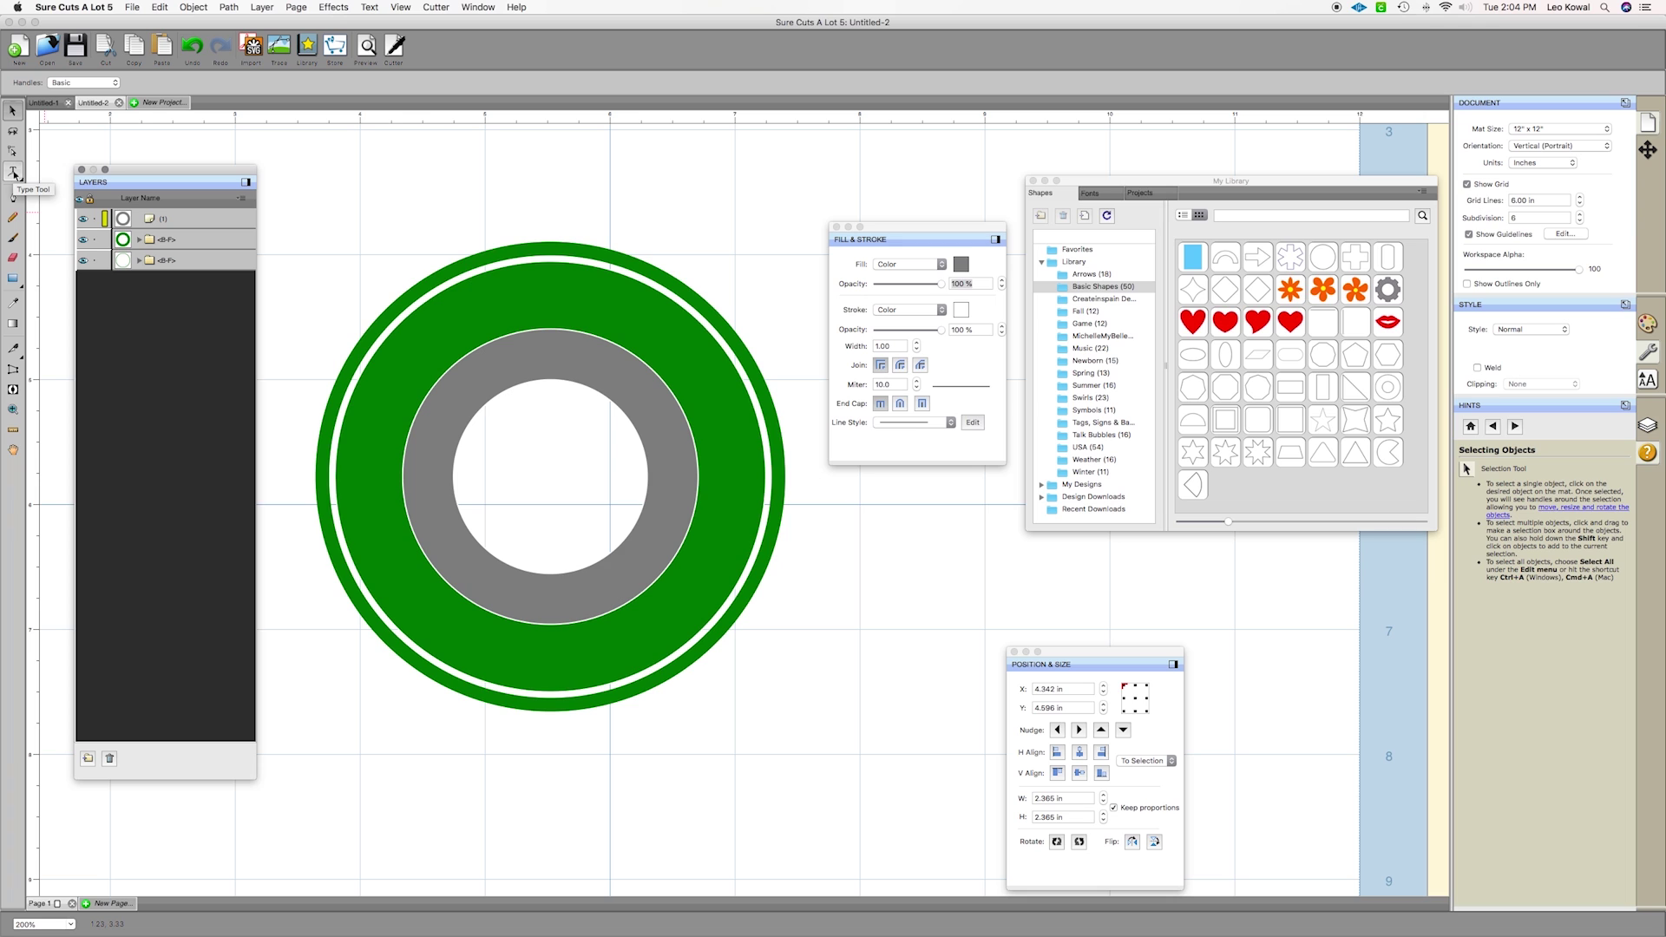
key(Escape)
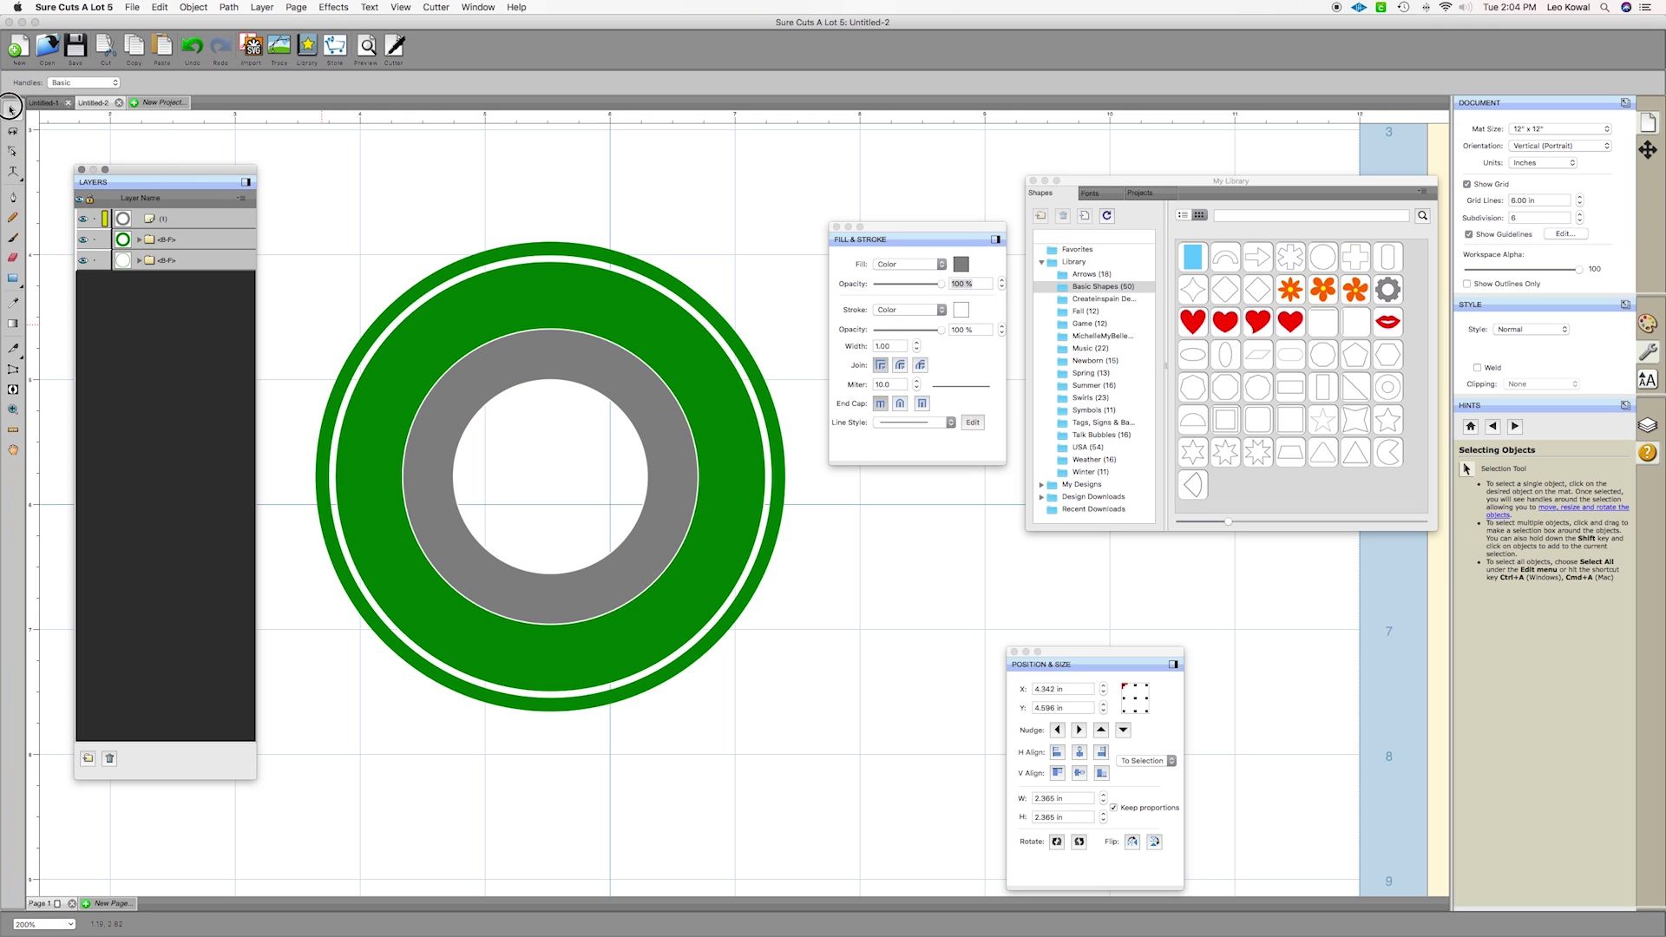
Break the gray ring apart and delete its inner circle, leaving a solid gray center disc
click(561, 369)
right_click(568, 373)
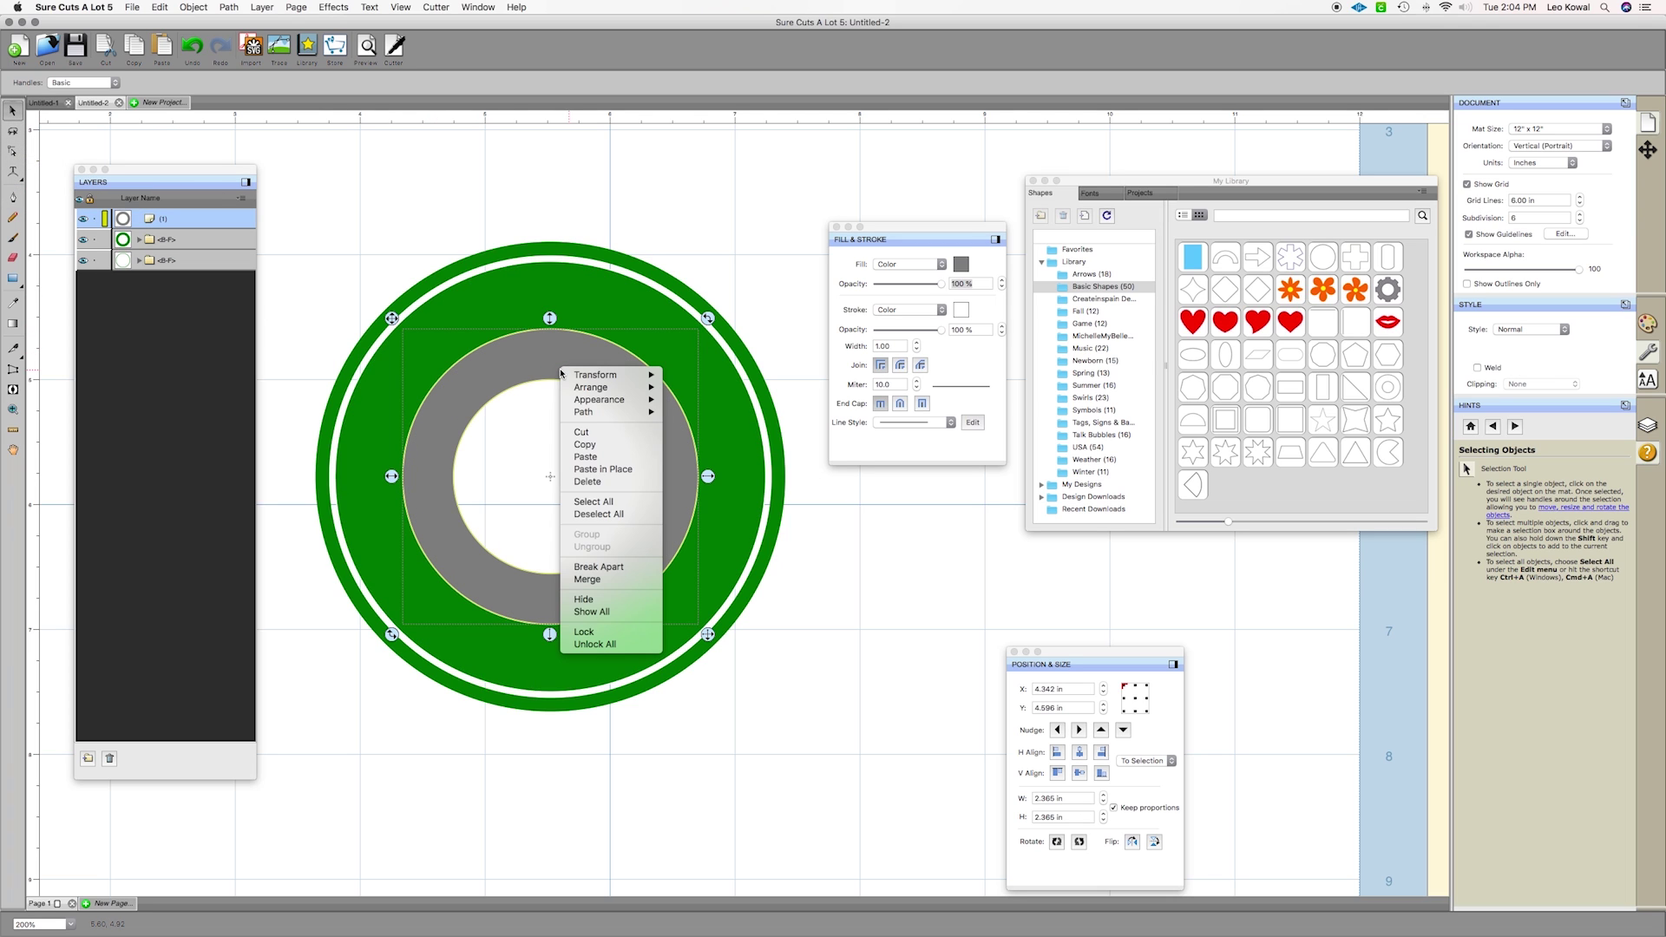
click(604, 569)
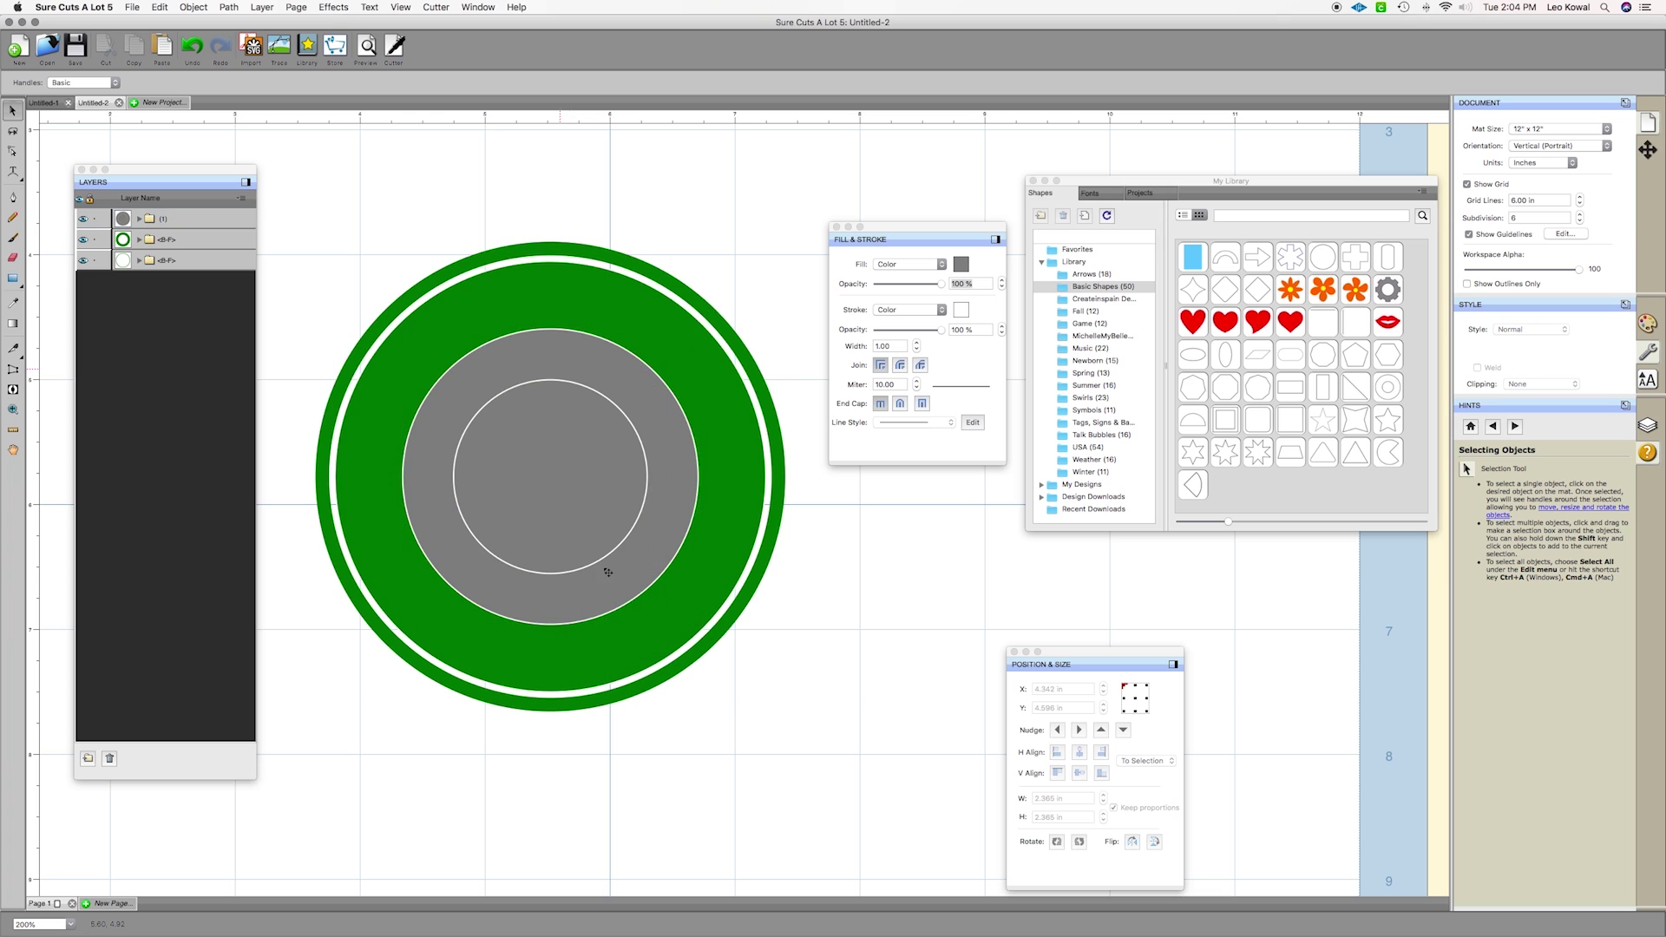
click(585, 479)
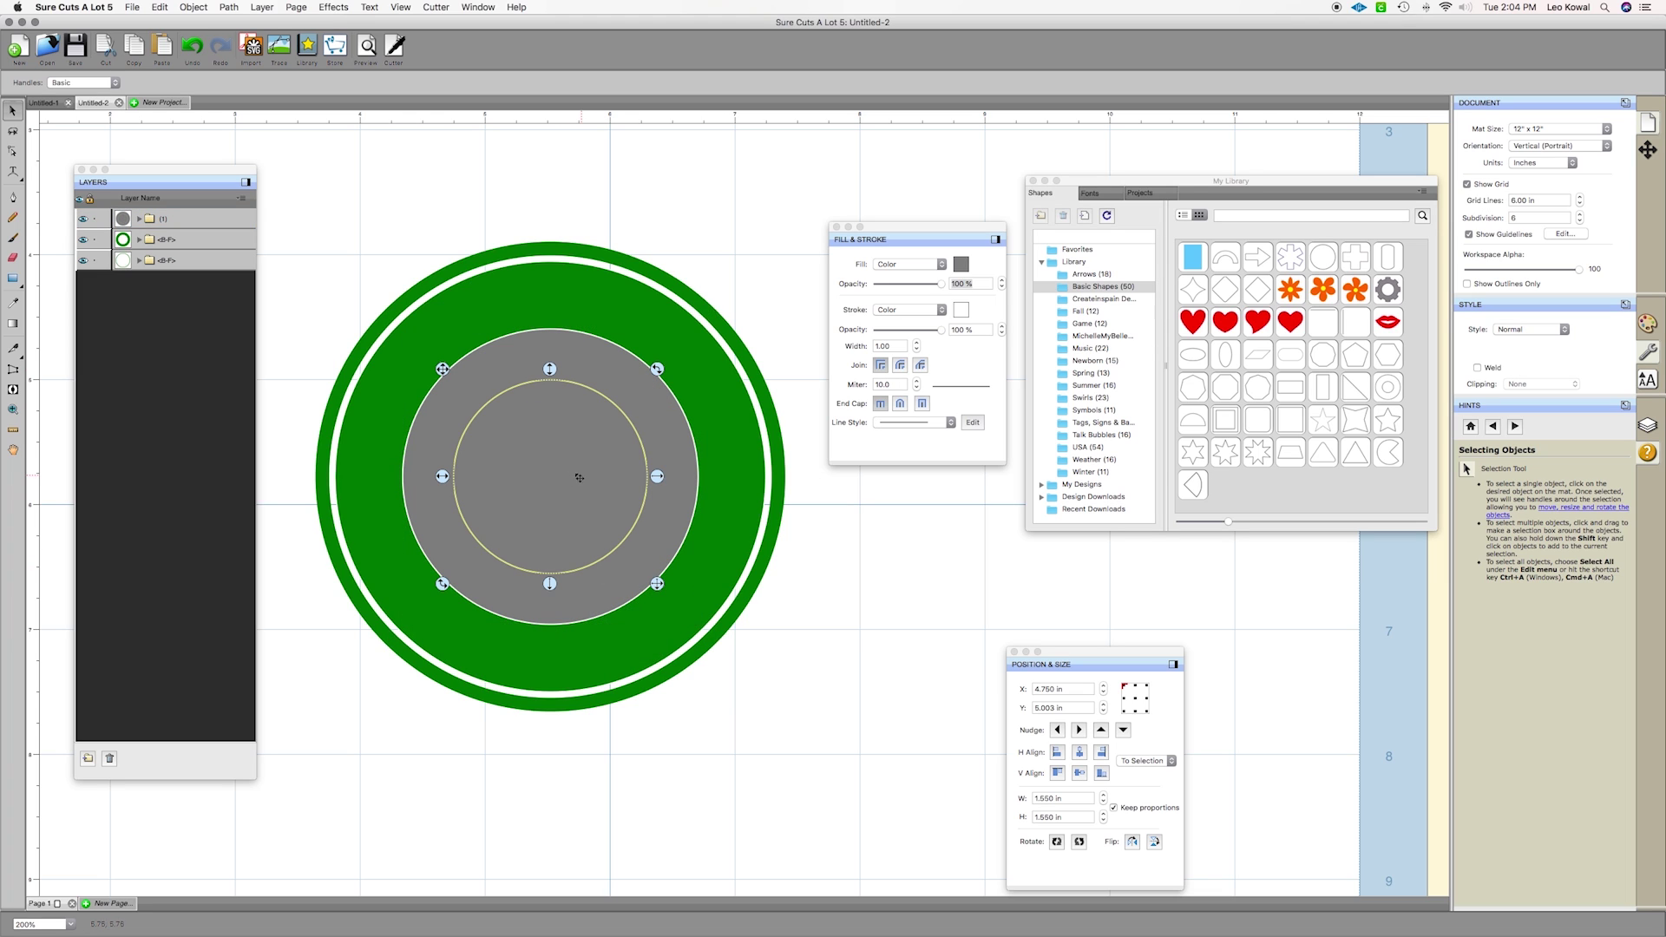
key(Delete)
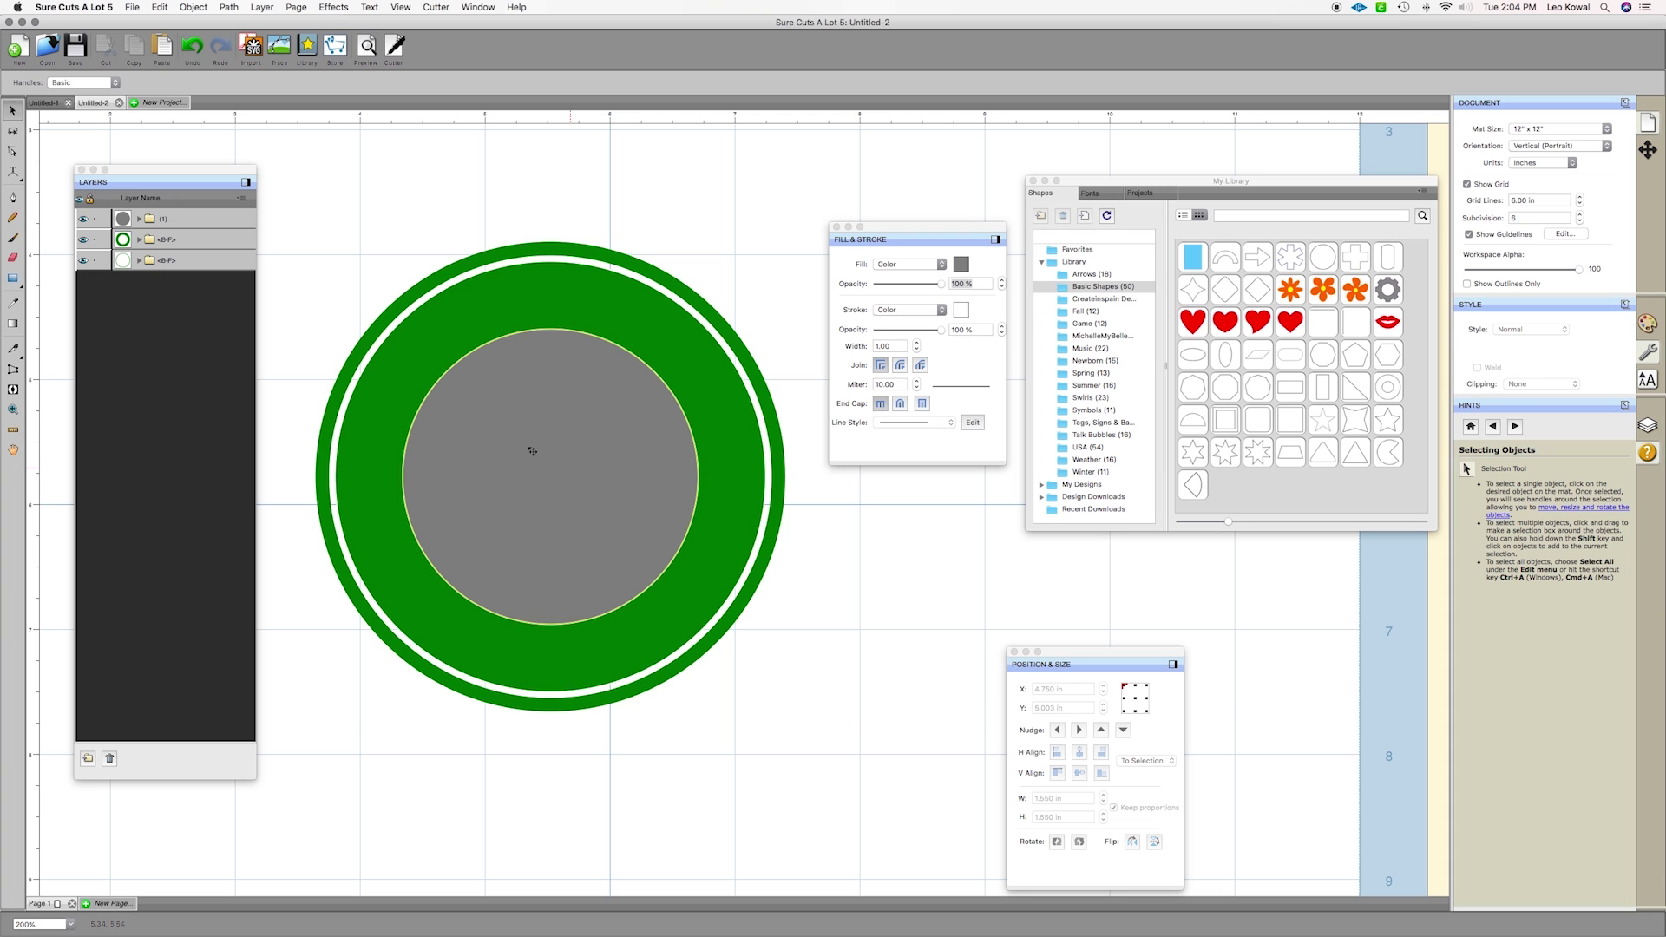
scroll(390, 364, down, 1)
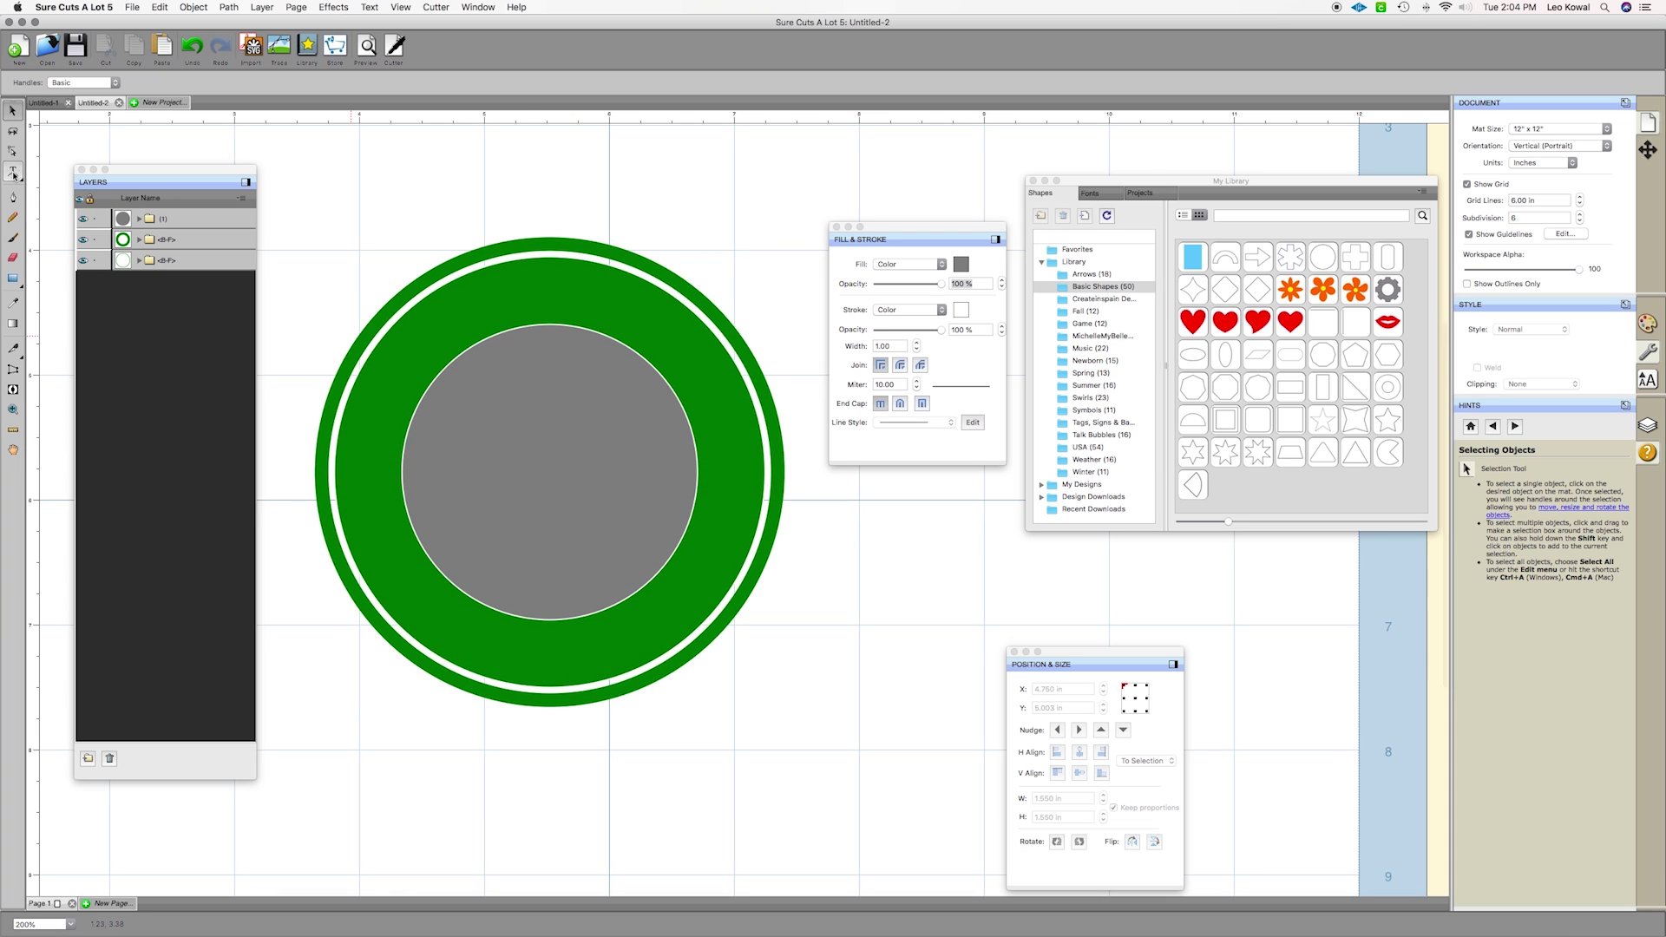
Move the Layers window off the logo's side of the mat and choose the Type on Arc tool
click(13, 173)
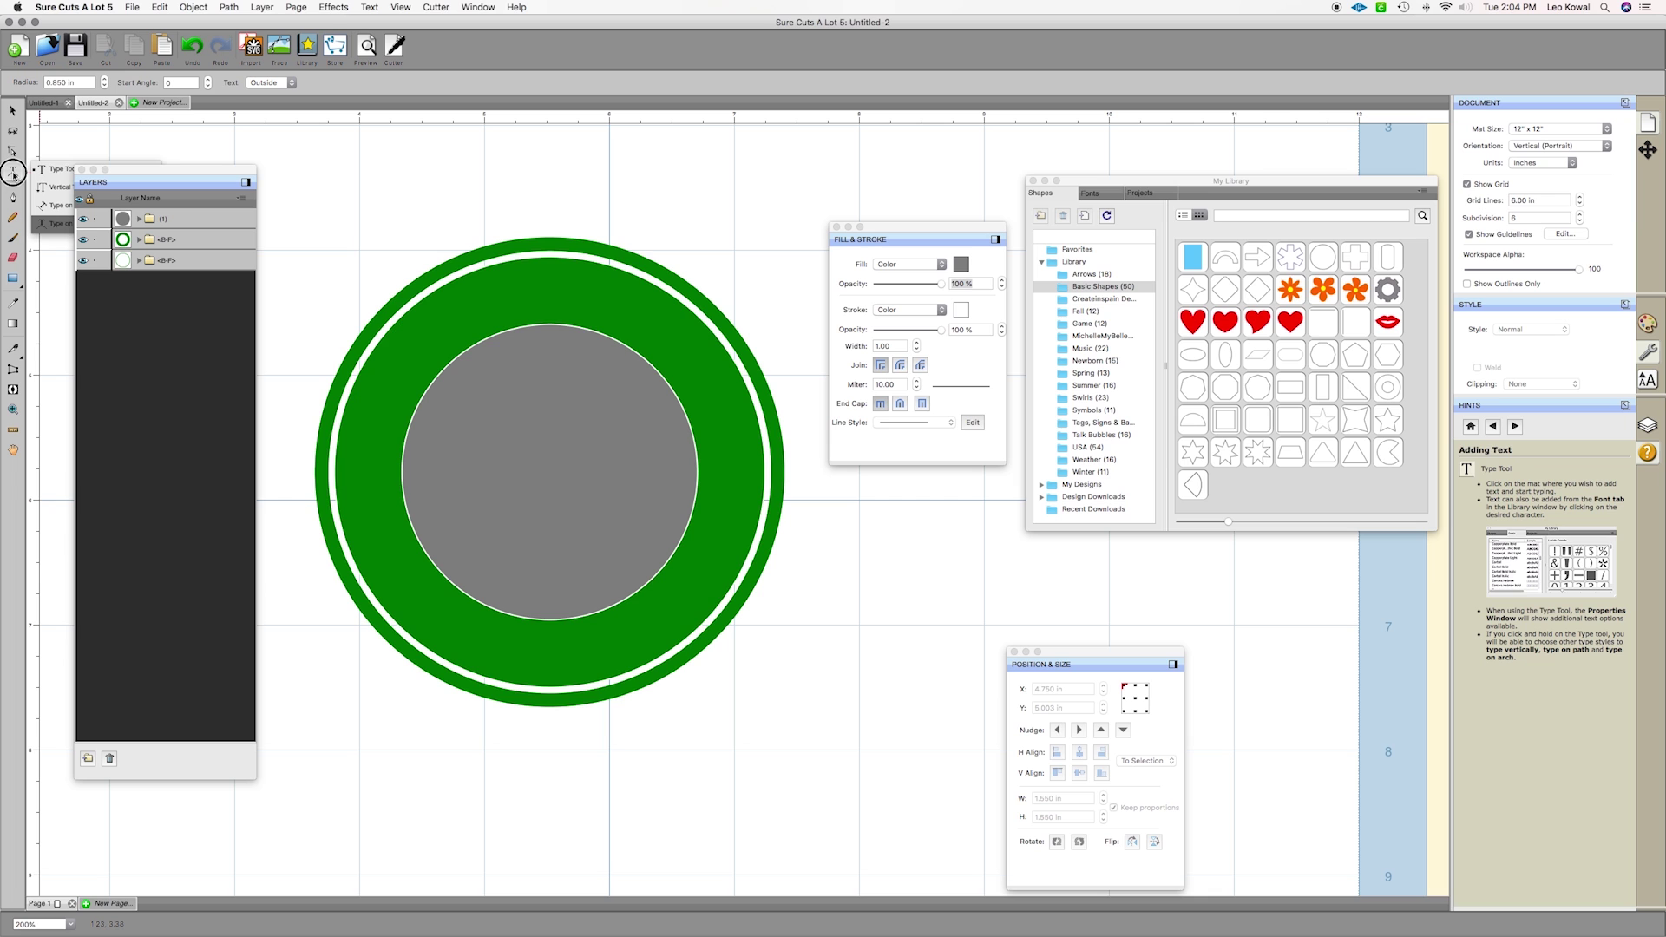
drag(197, 172, 1340, 279)
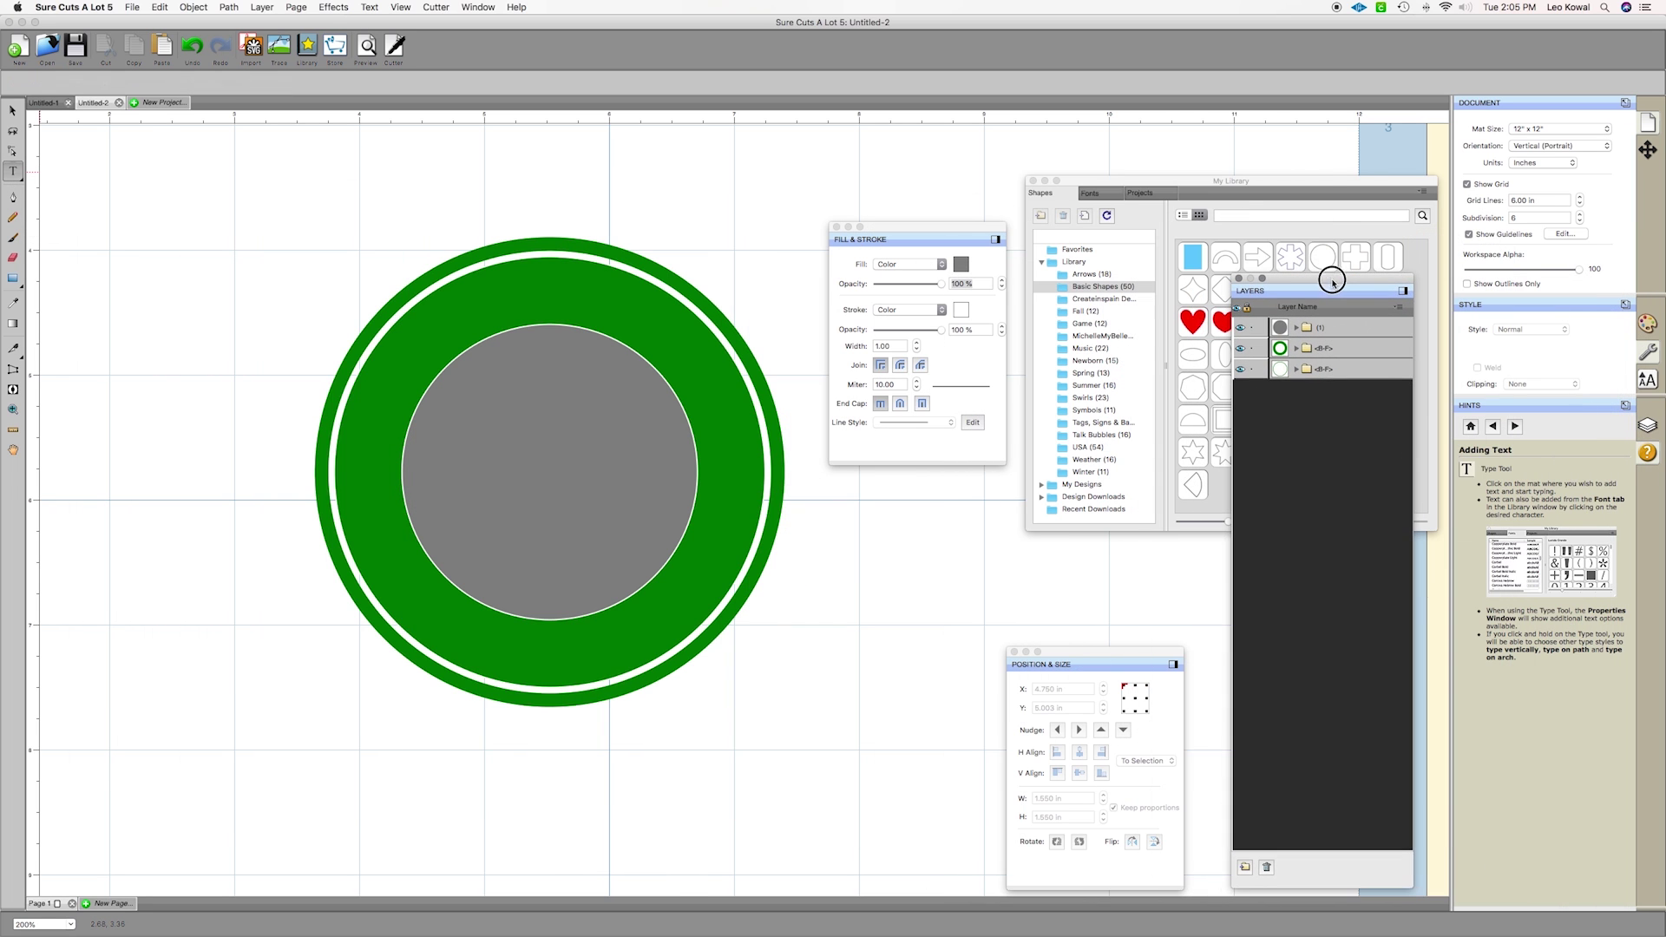
click(16, 174)
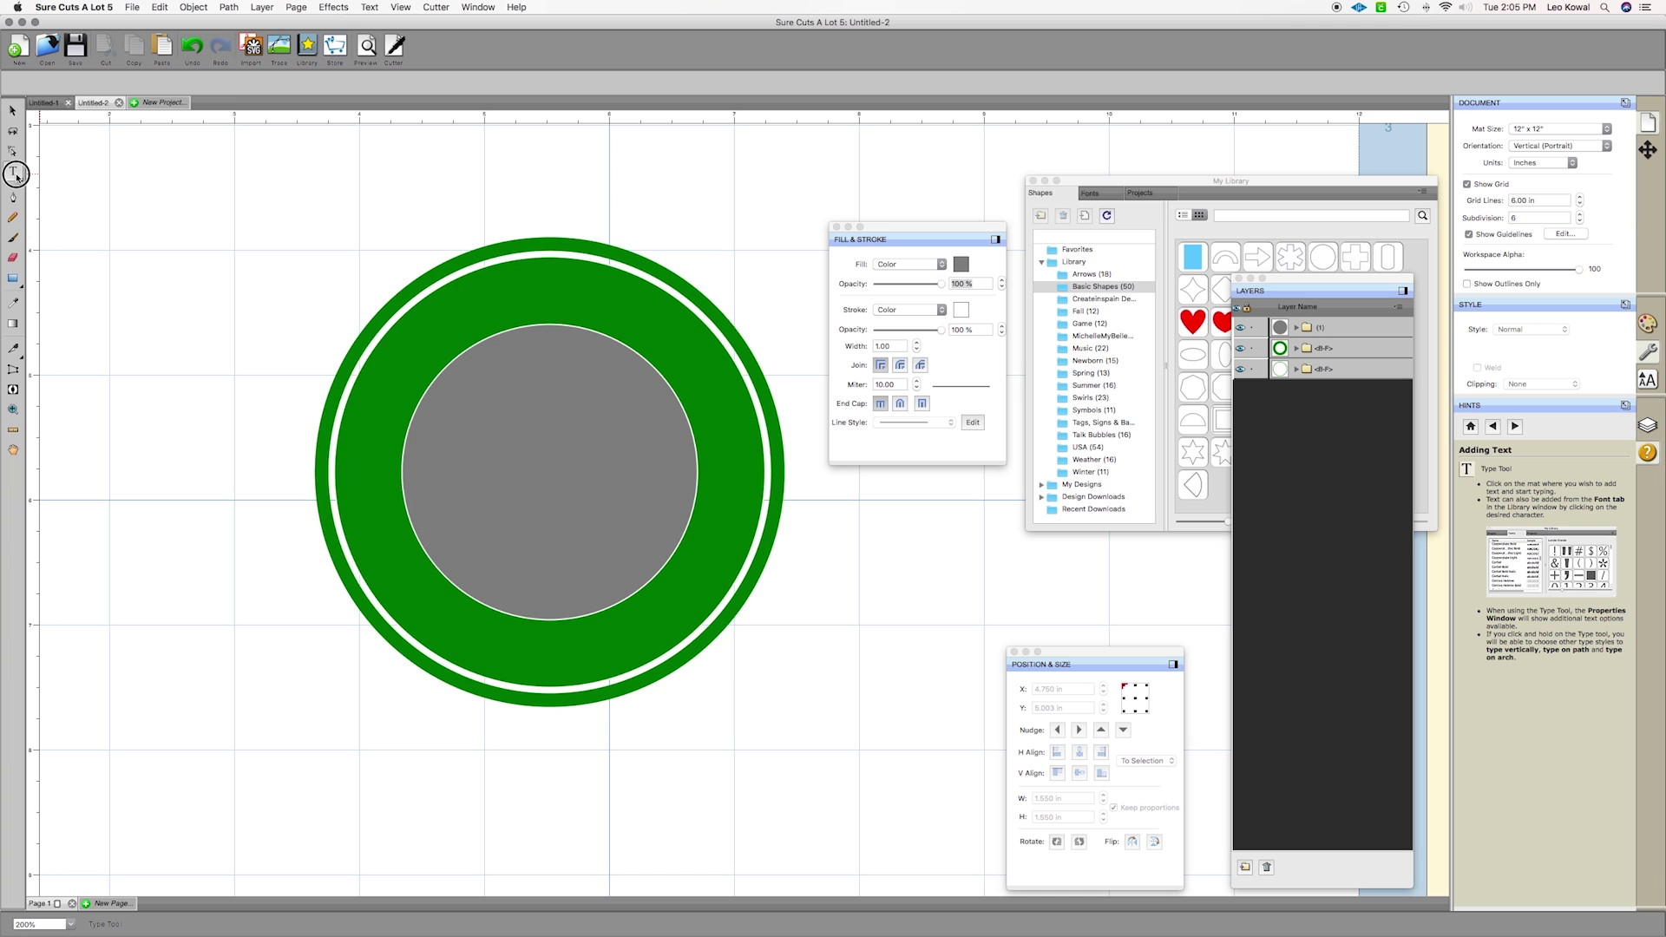
drag(16, 174, 62, 231)
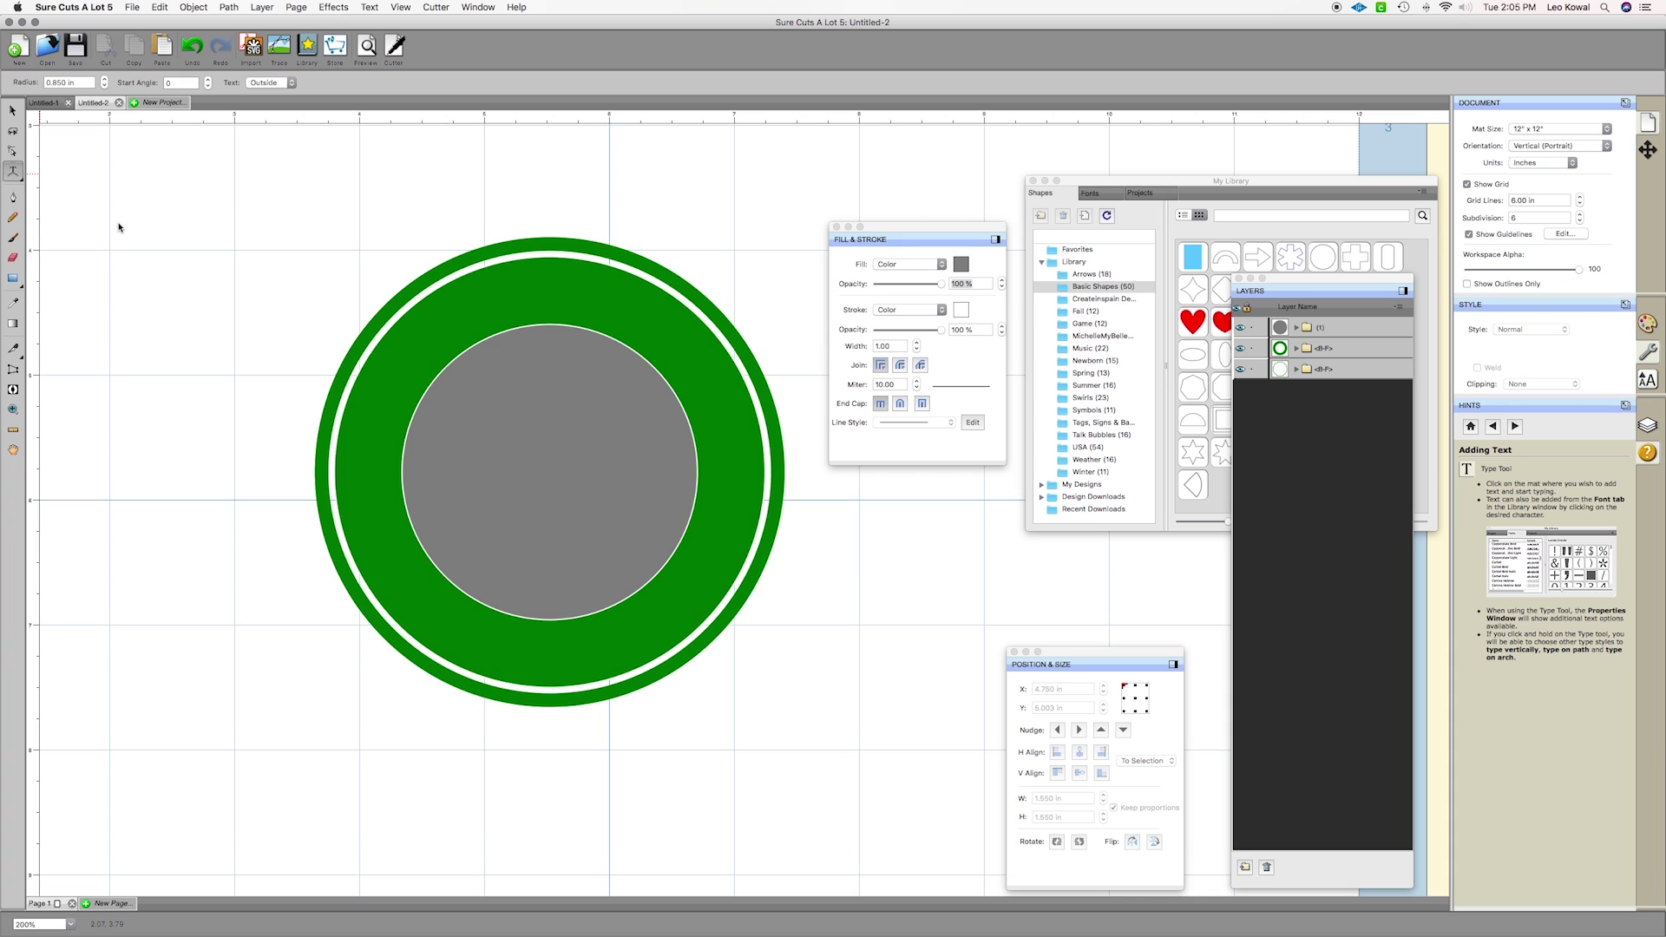
Show the fonts in the library and add the arc text COFFEE at the lower edge of the gray disc
click(1102, 194)
click(1100, 199)
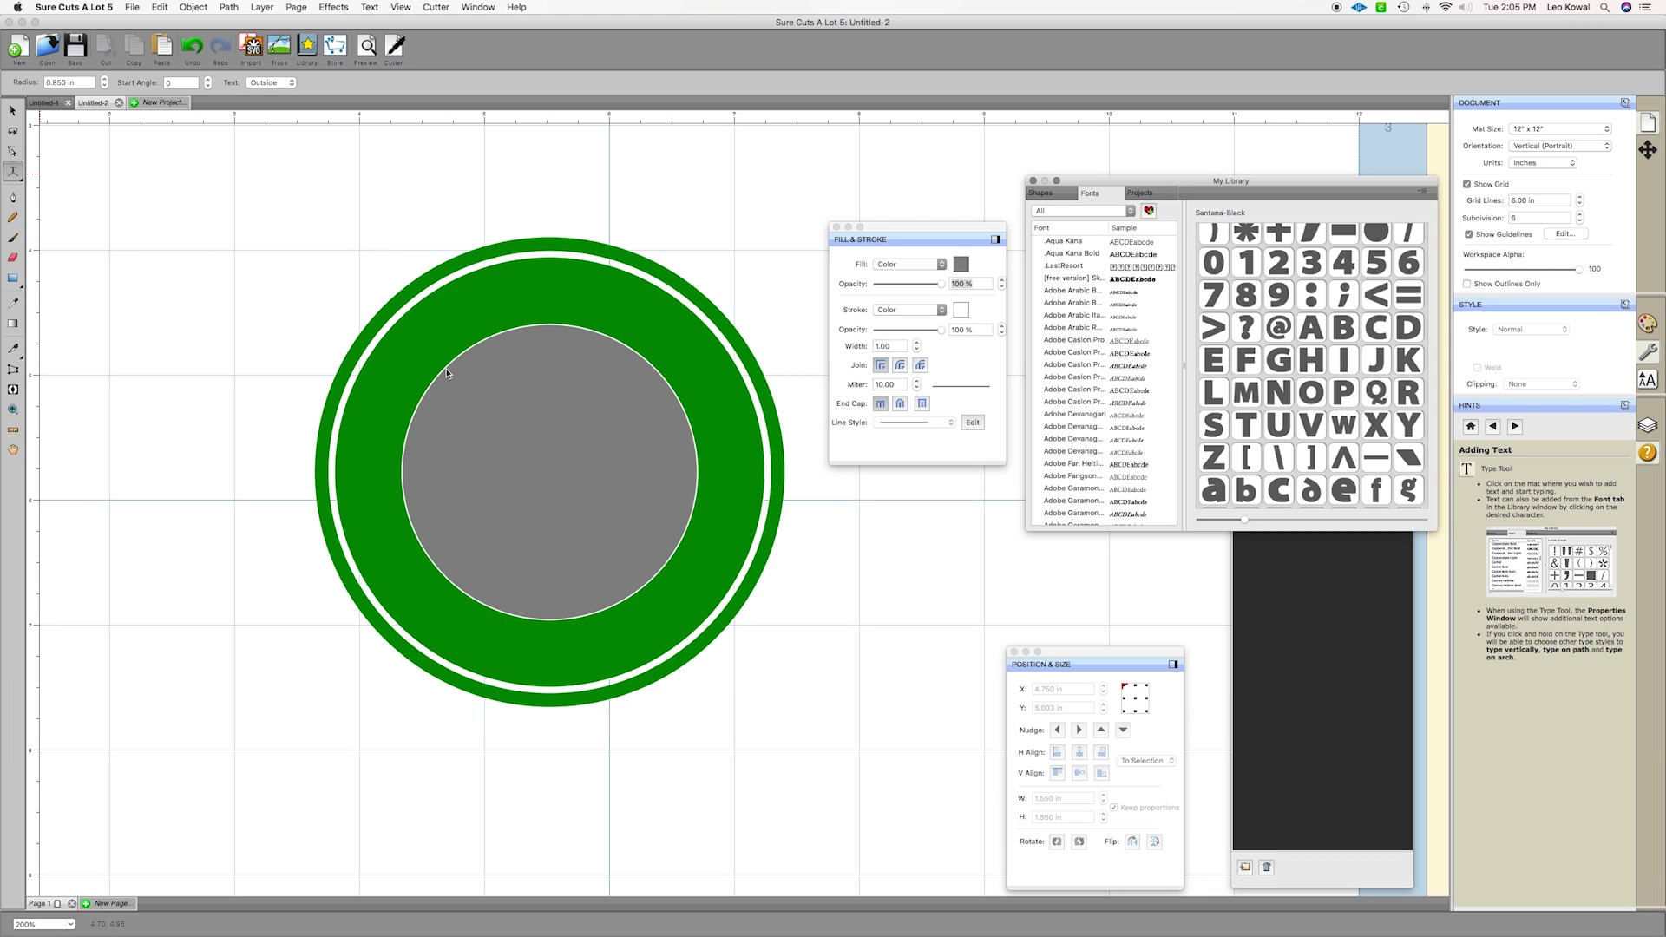
click(13, 172)
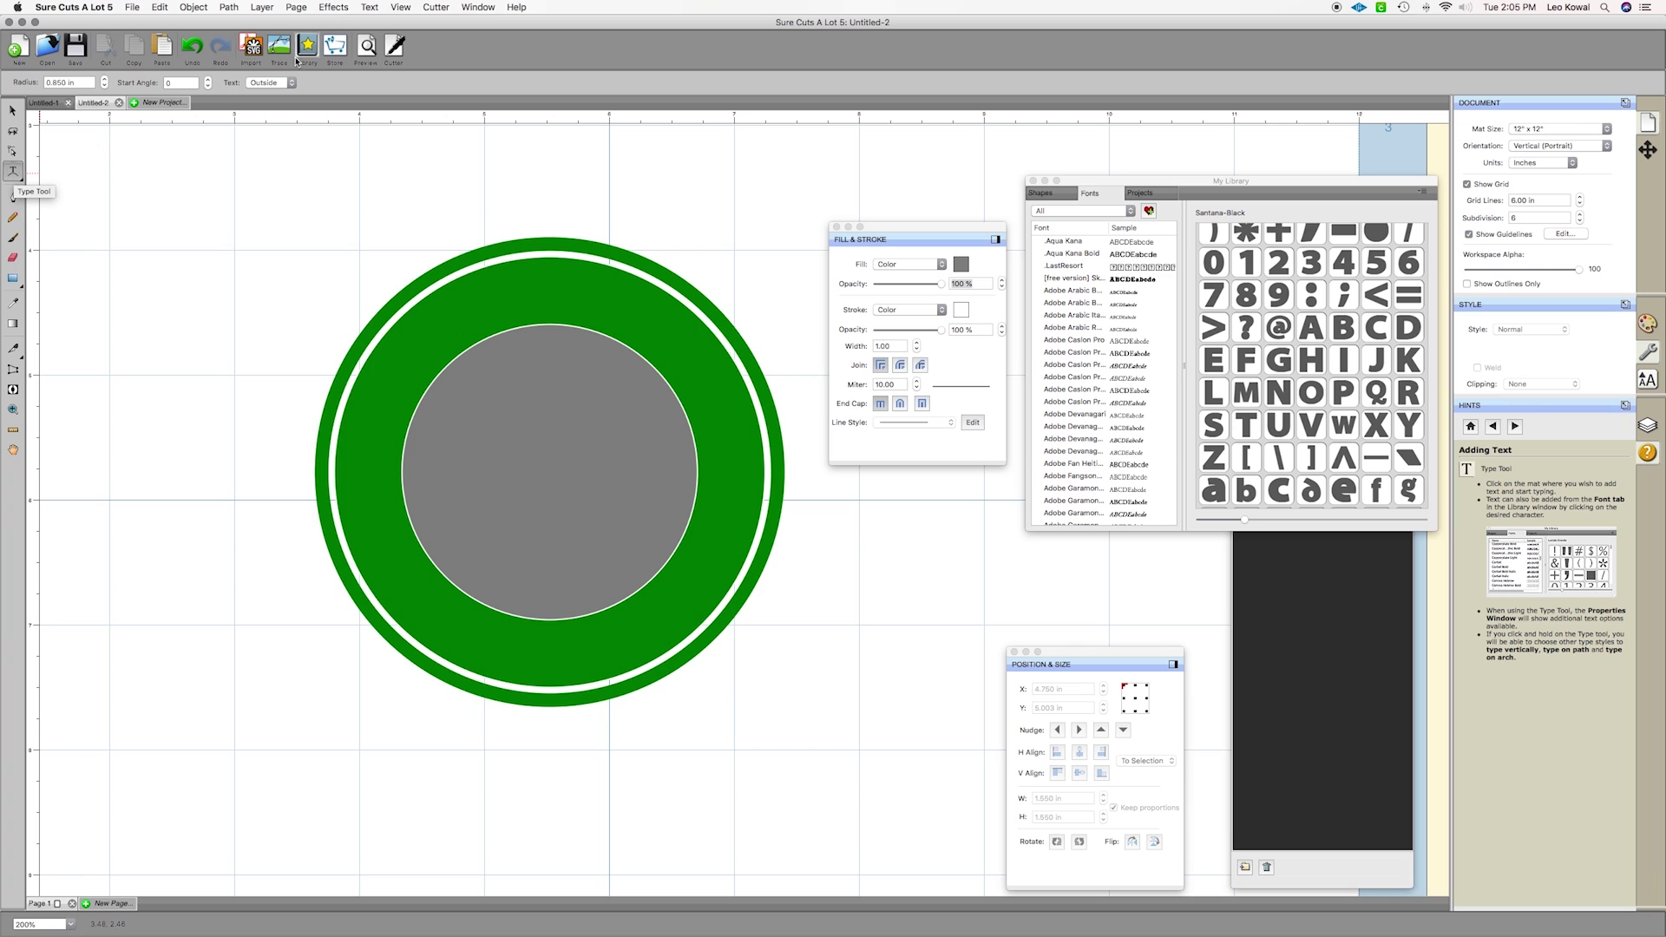
click(474, 595)
text(COFFEE)
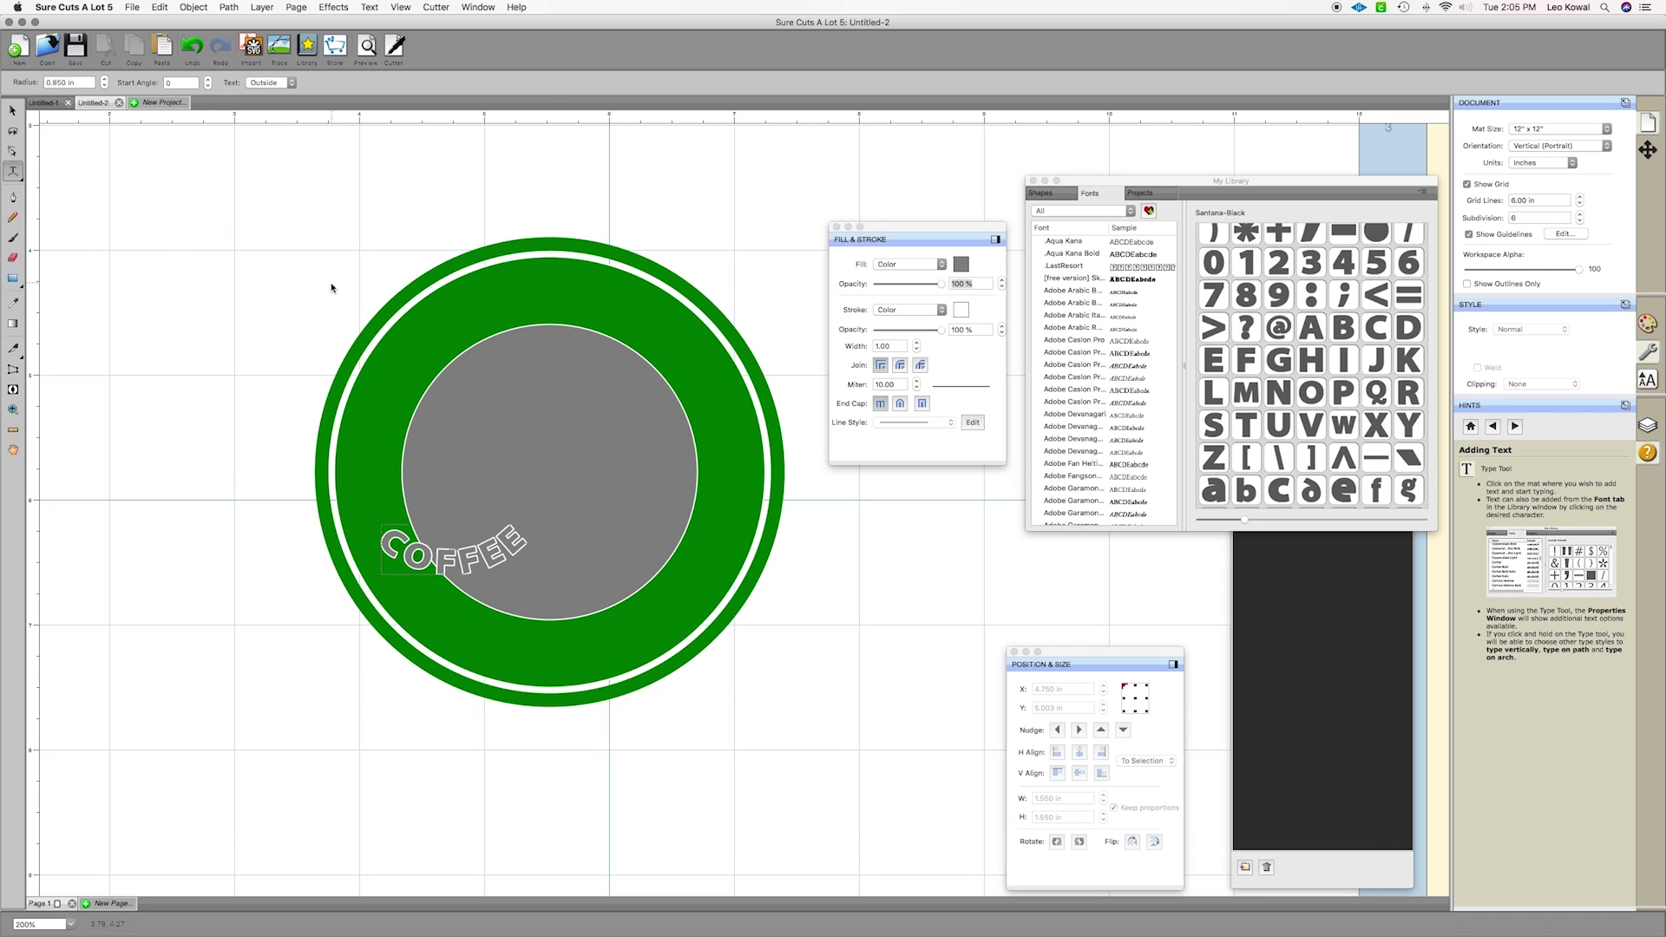
Select the word COFFEE, display its text settings, and set the tracking to 125% and the width to 110%
drag(524, 541, 416, 550)
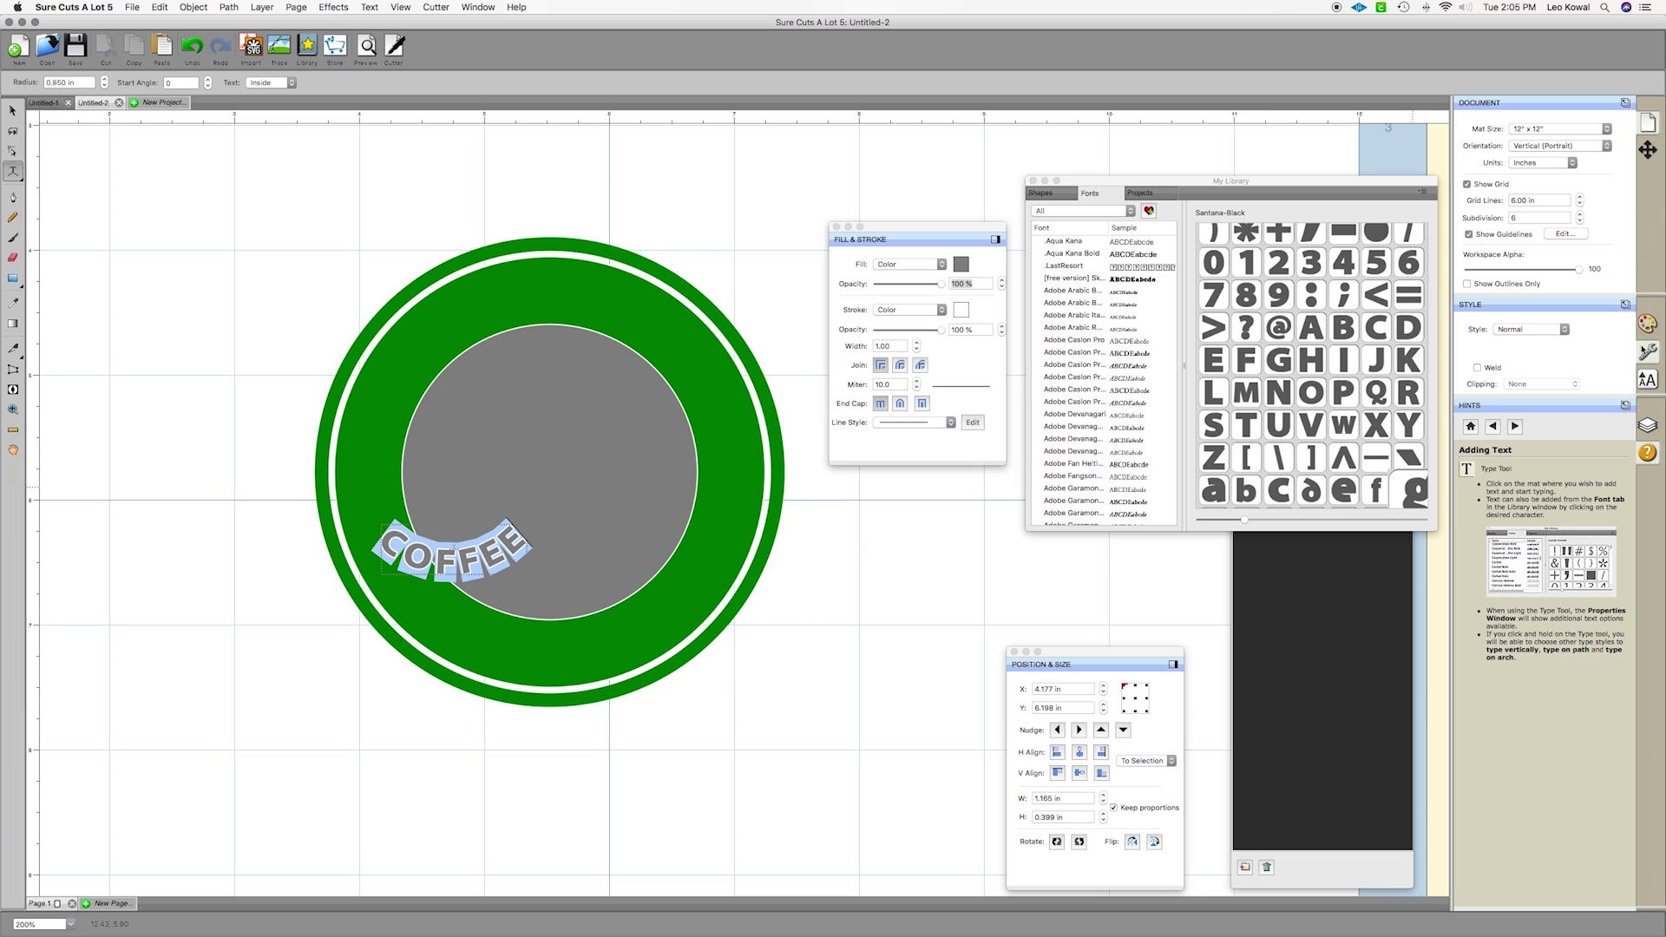
click(1647, 380)
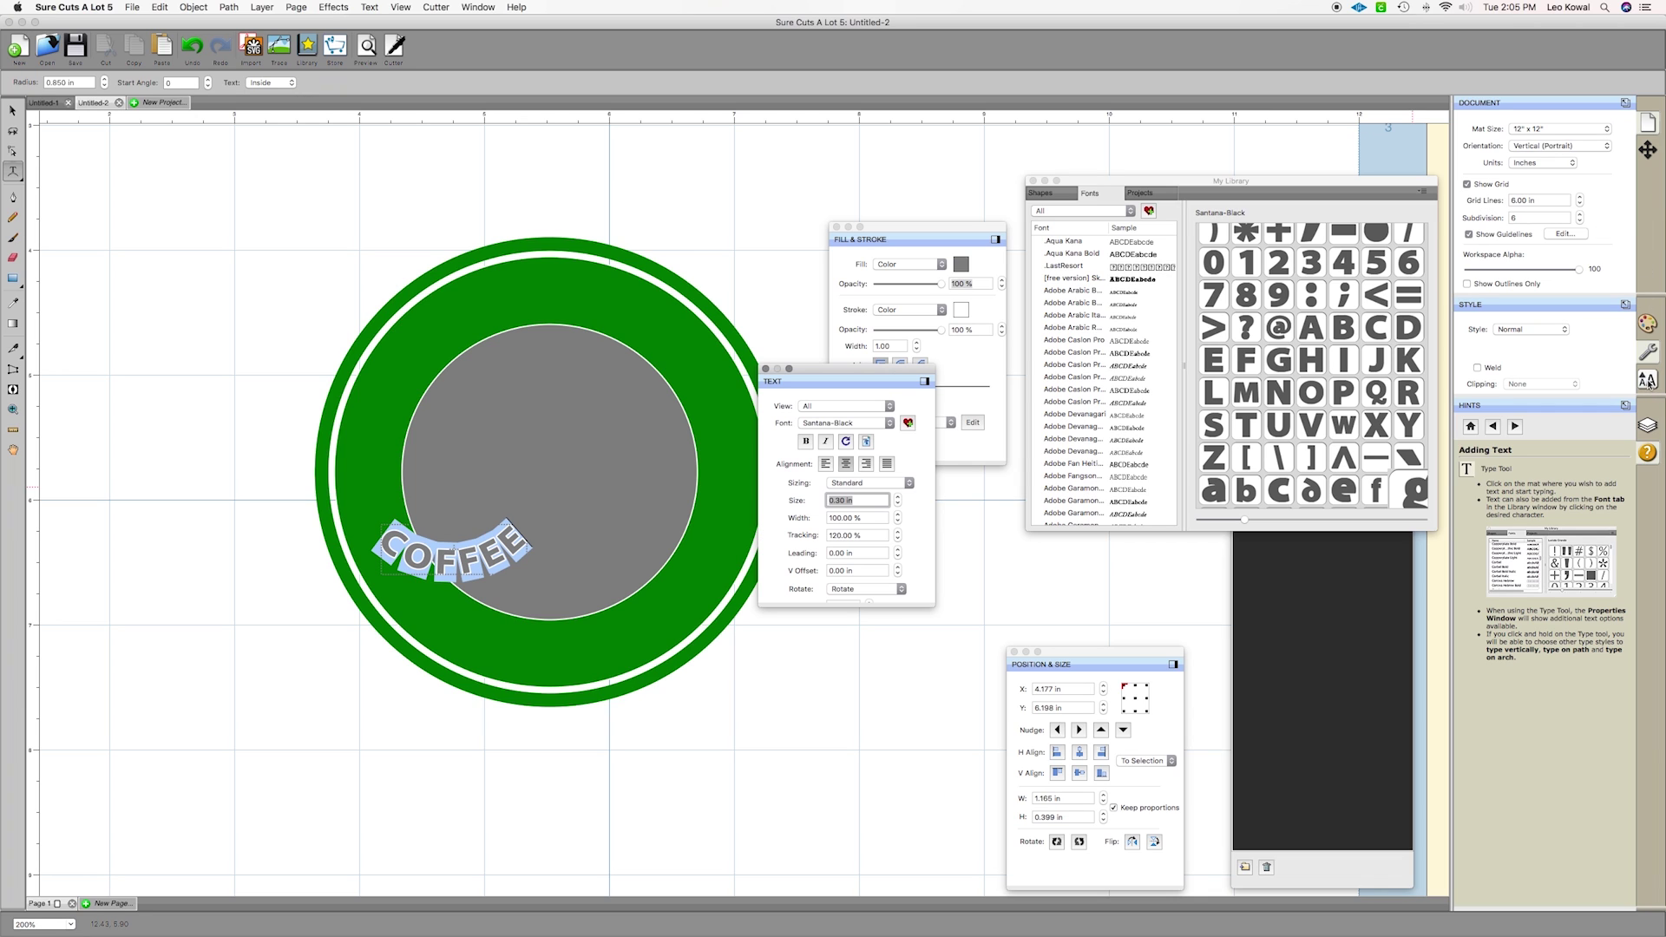
drag(863, 375, 917, 343)
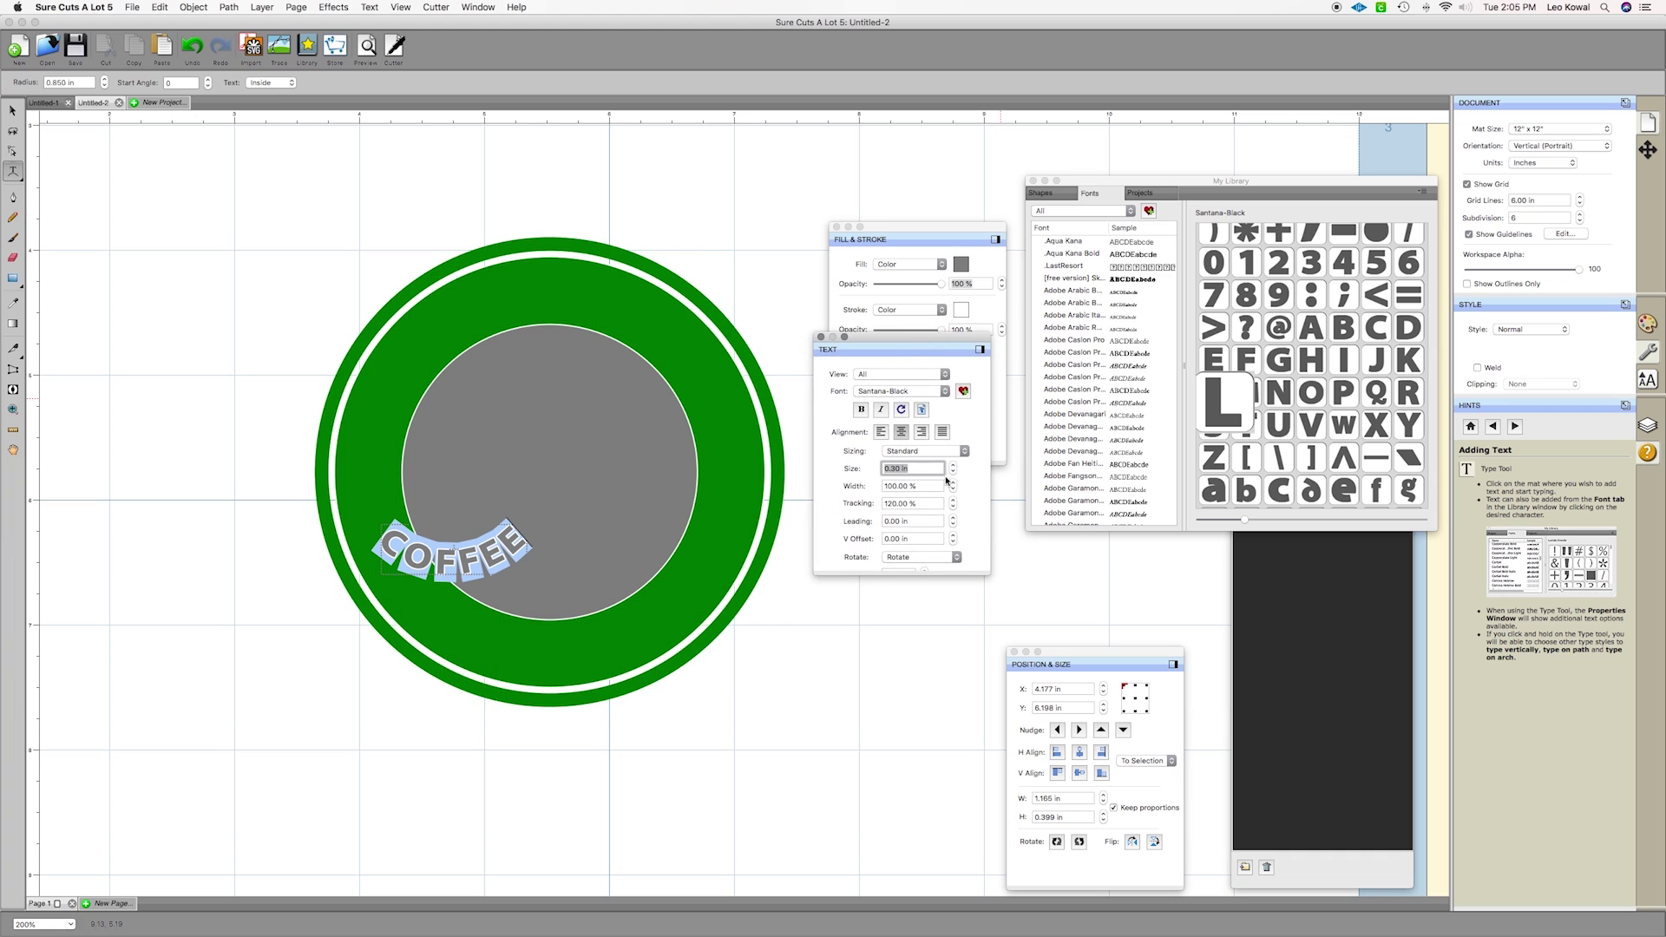
click(953, 500)
click(952, 500)
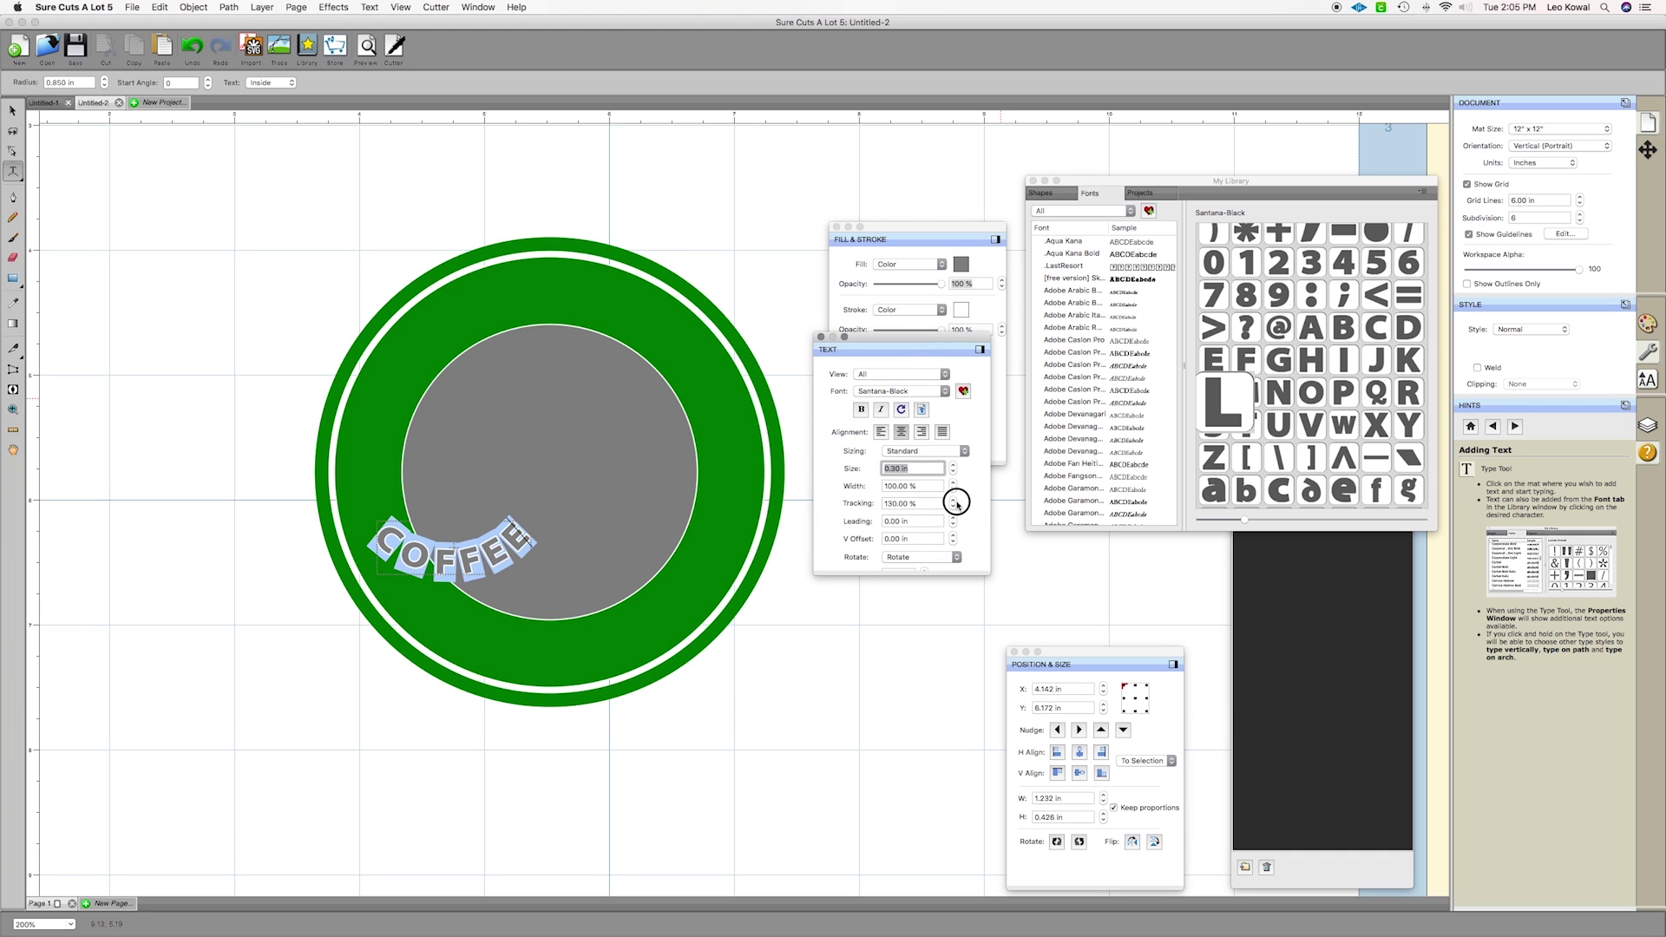
click(952, 500)
click(954, 509)
click(953, 508)
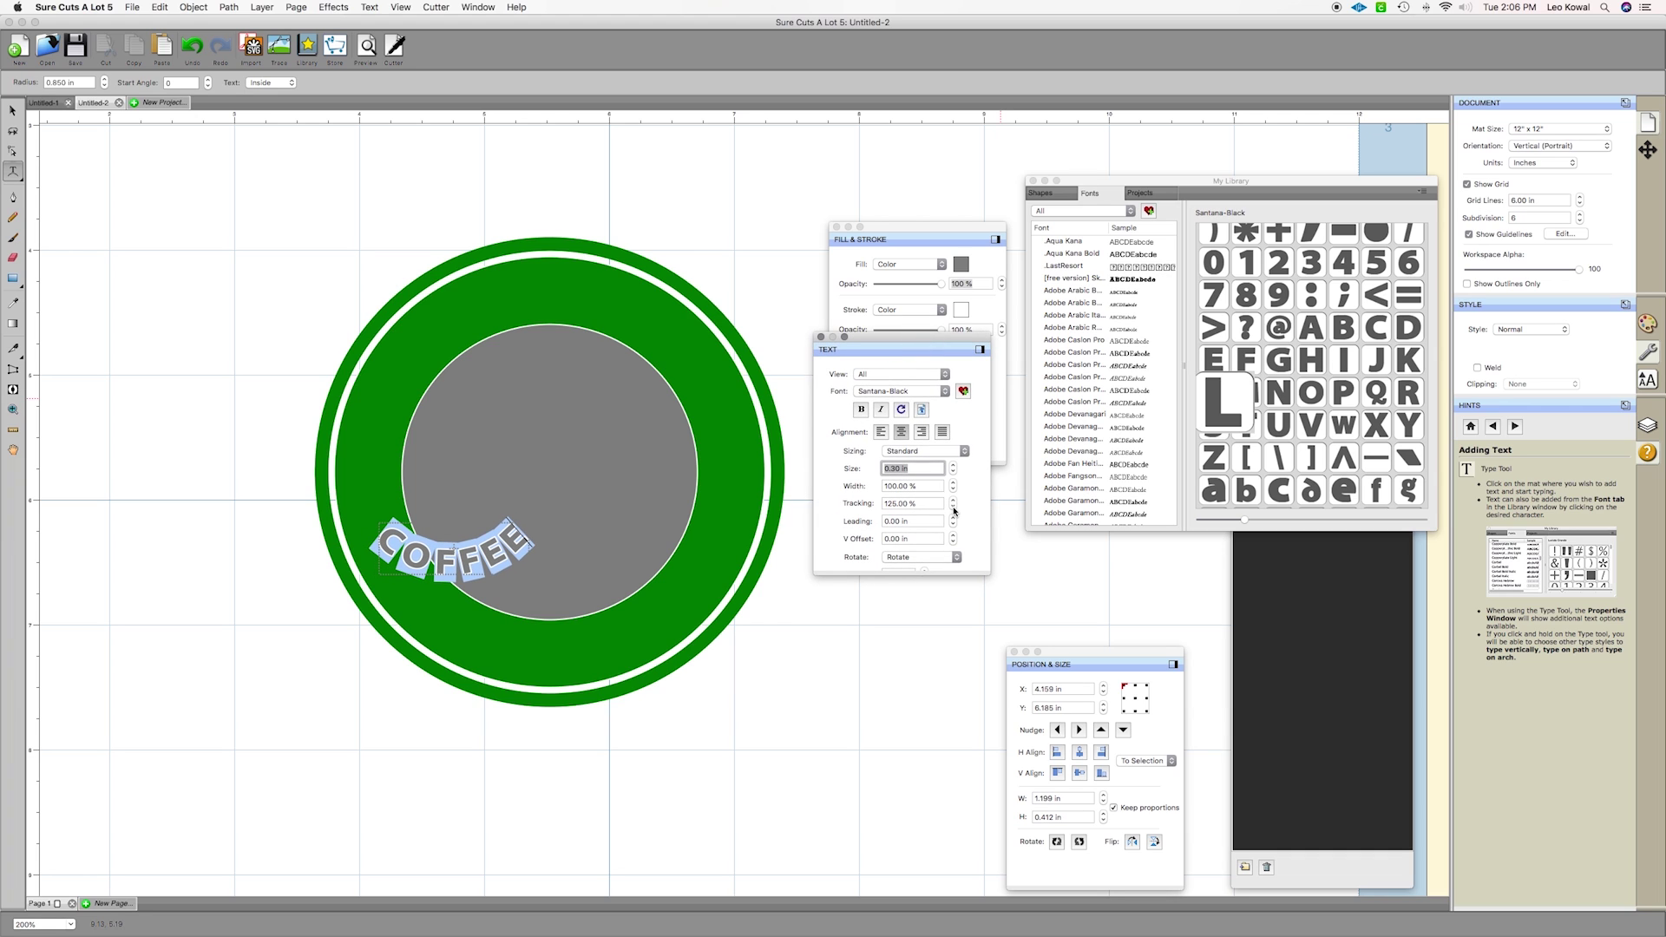
click(952, 482)
click(952, 482)
Try sizes of 0.20 in and 0.40 in for the COFFEE text and undo the size change
click(952, 473)
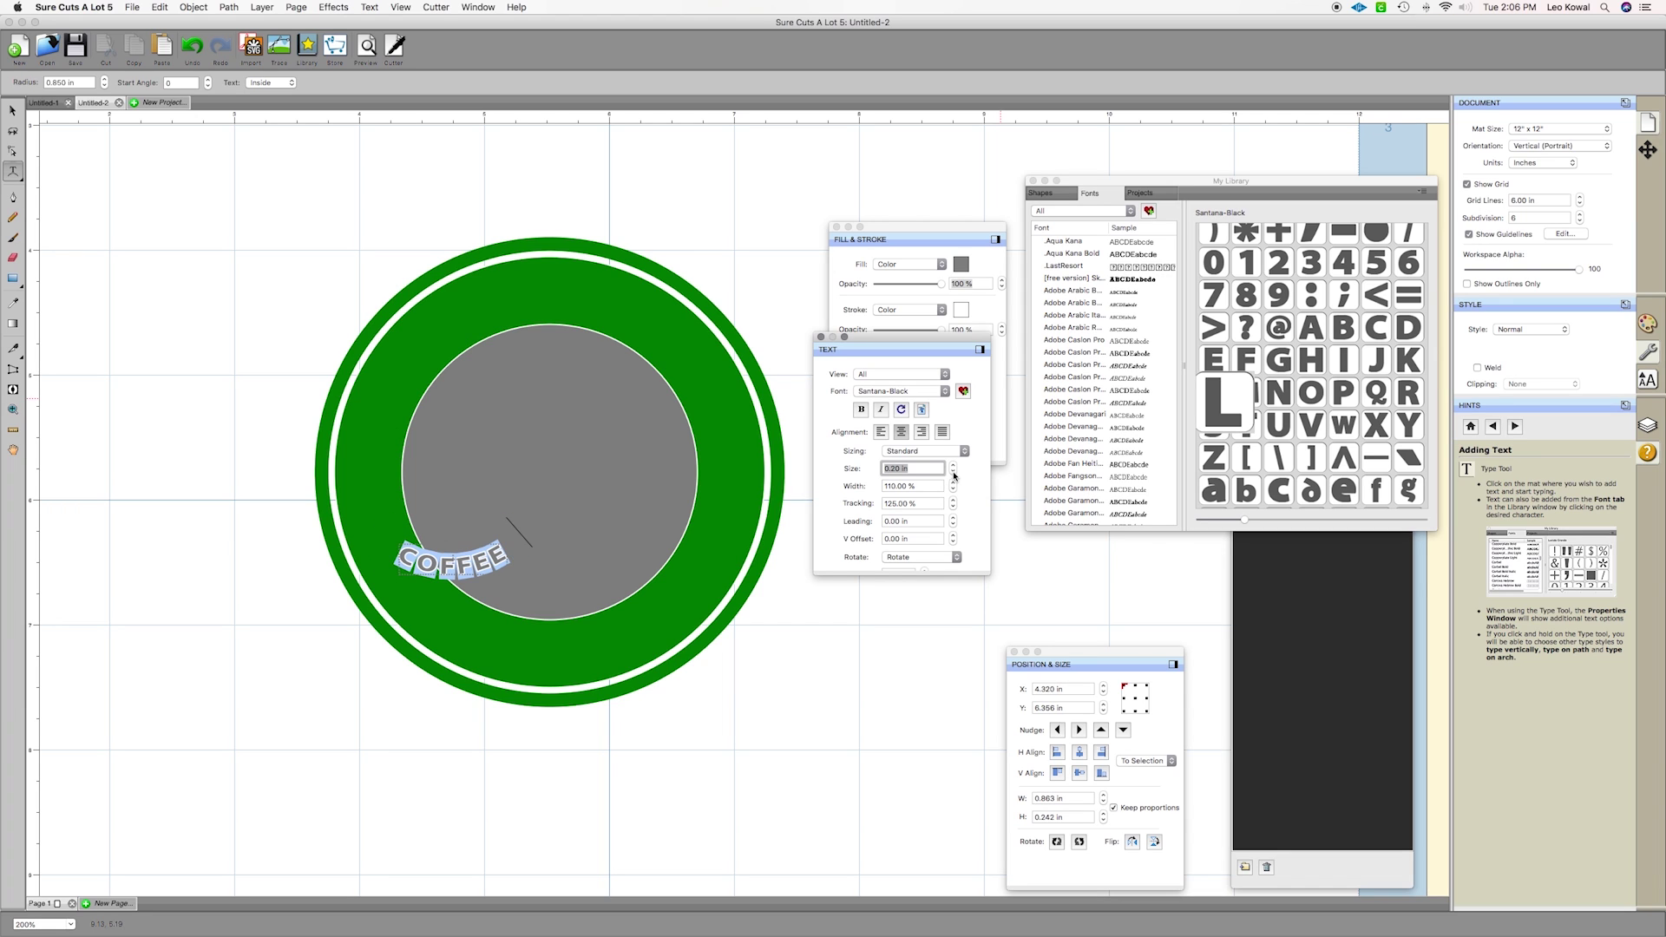
click(954, 471)
click(954, 471)
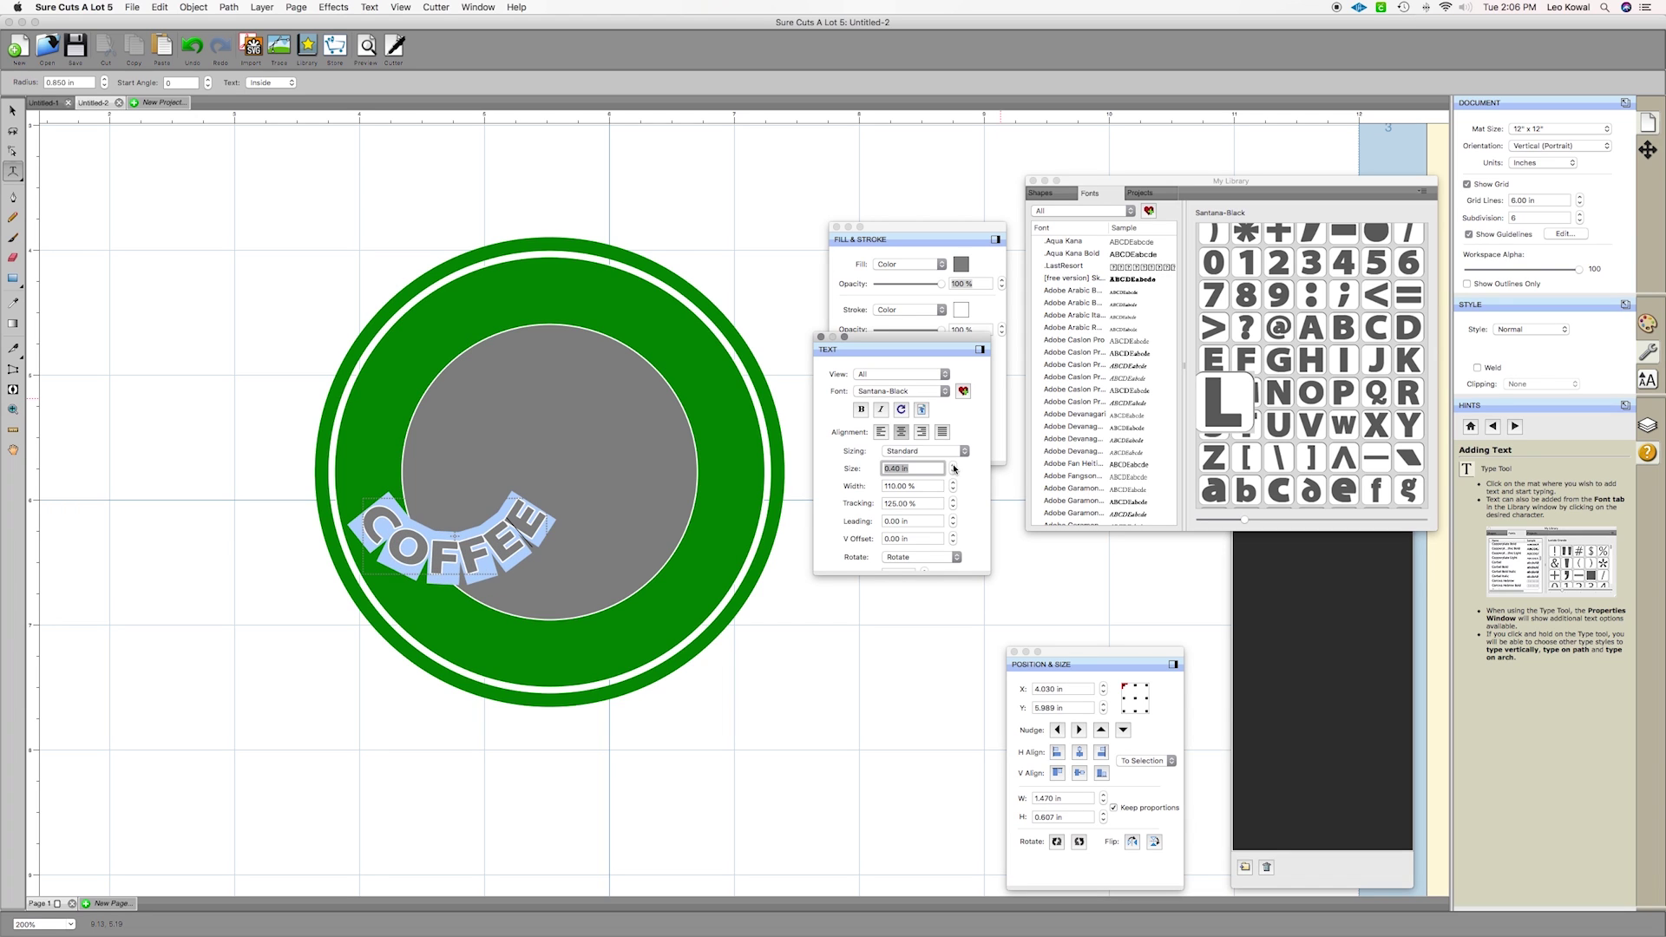
key(super+z)
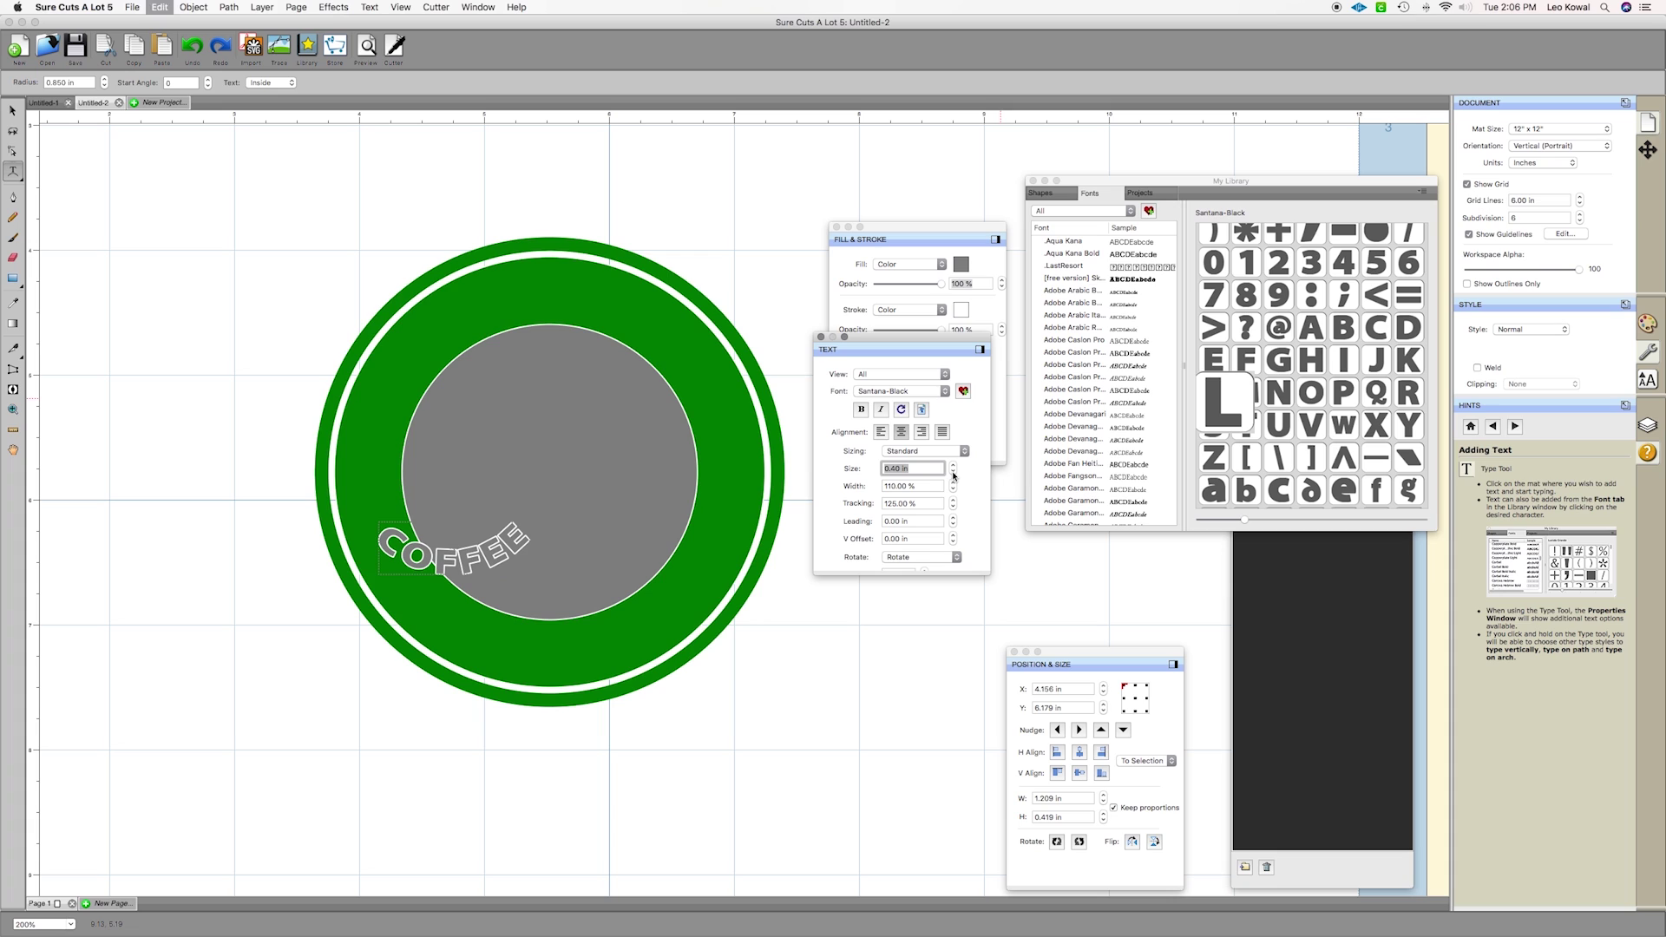
key(super+z)
key(super+shift+z)
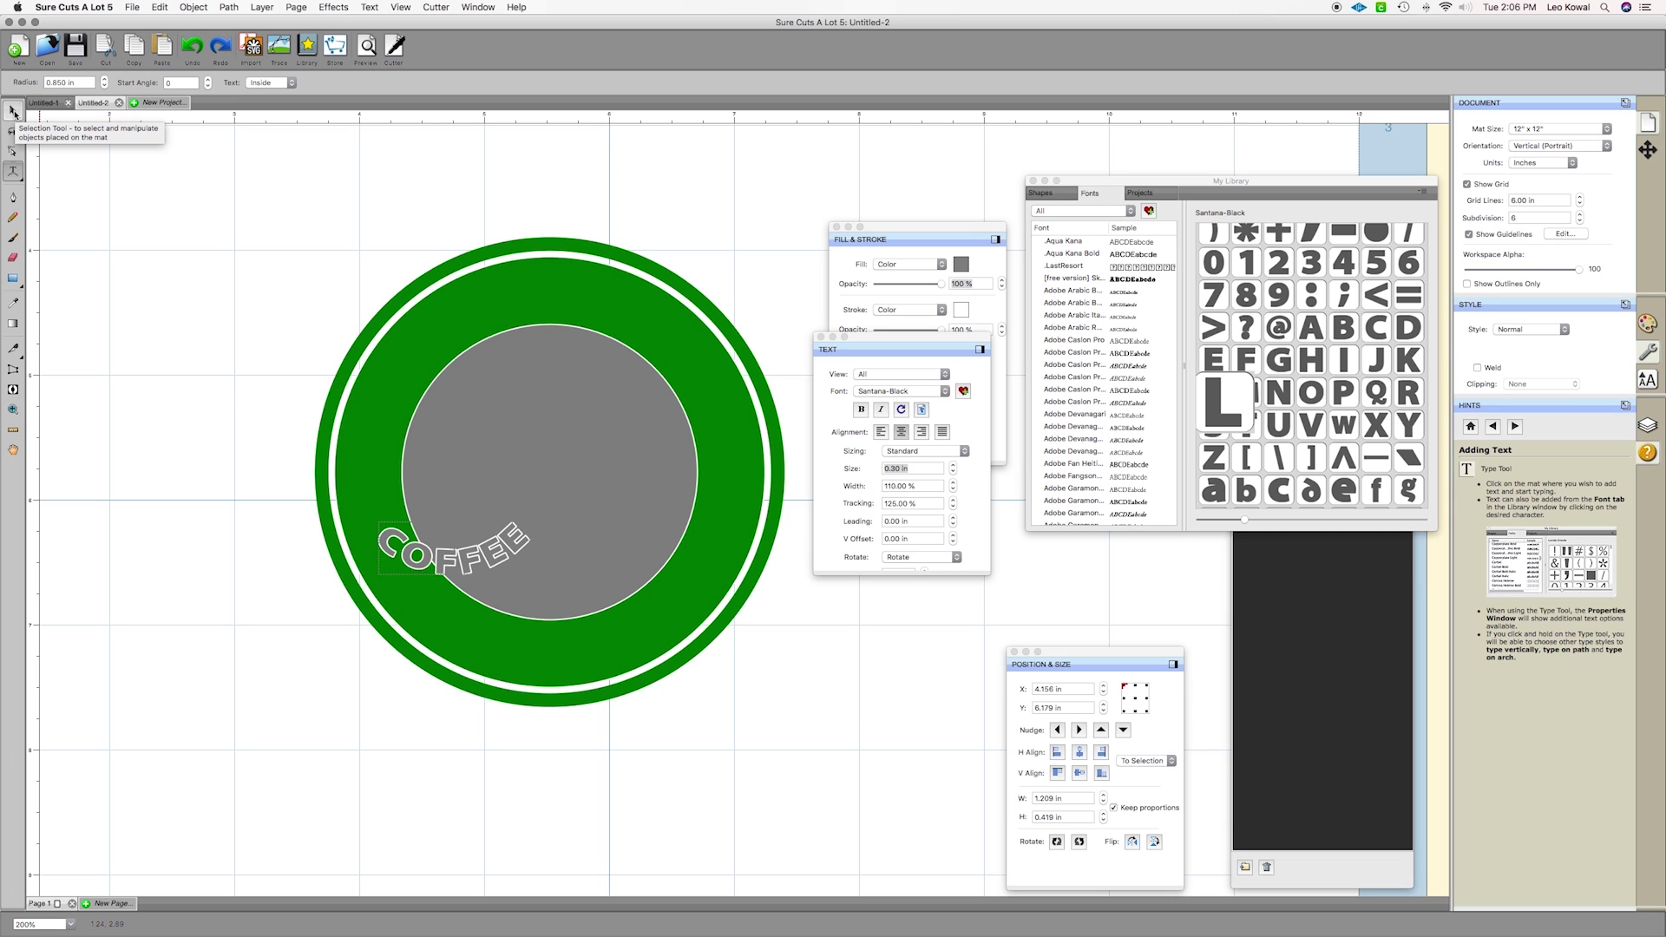
Move COFFEE onto the lower part of the wide green ring and enlarge it to about 2.13 by 0.74 in
click(14, 111)
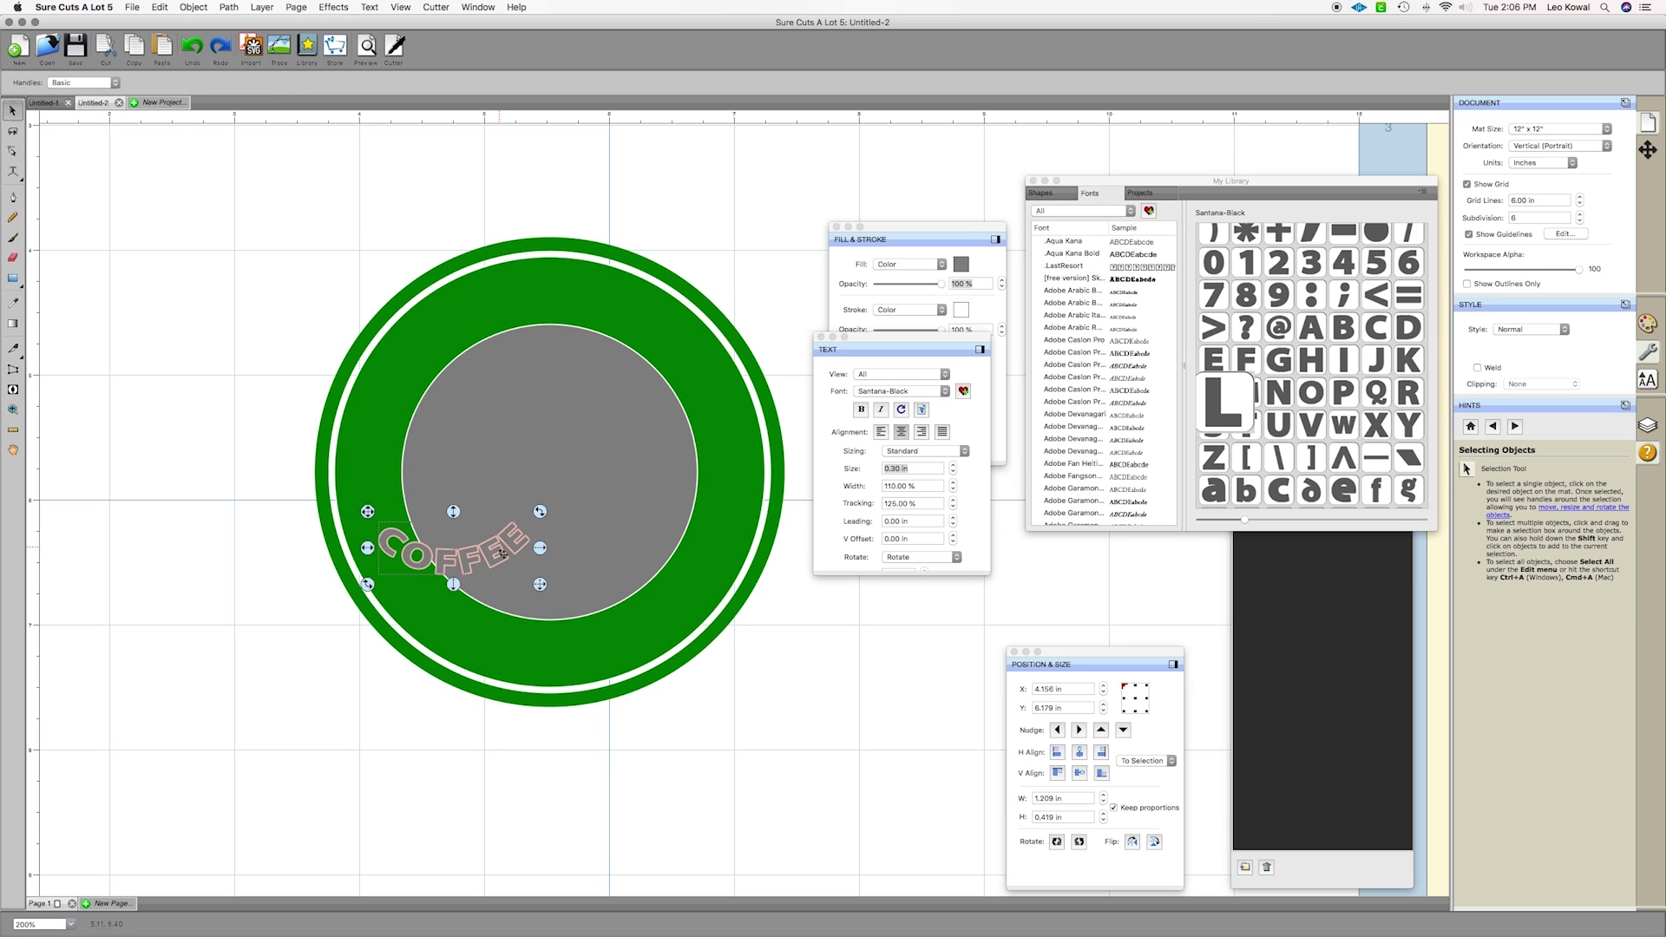
drag(498, 555, 638, 653)
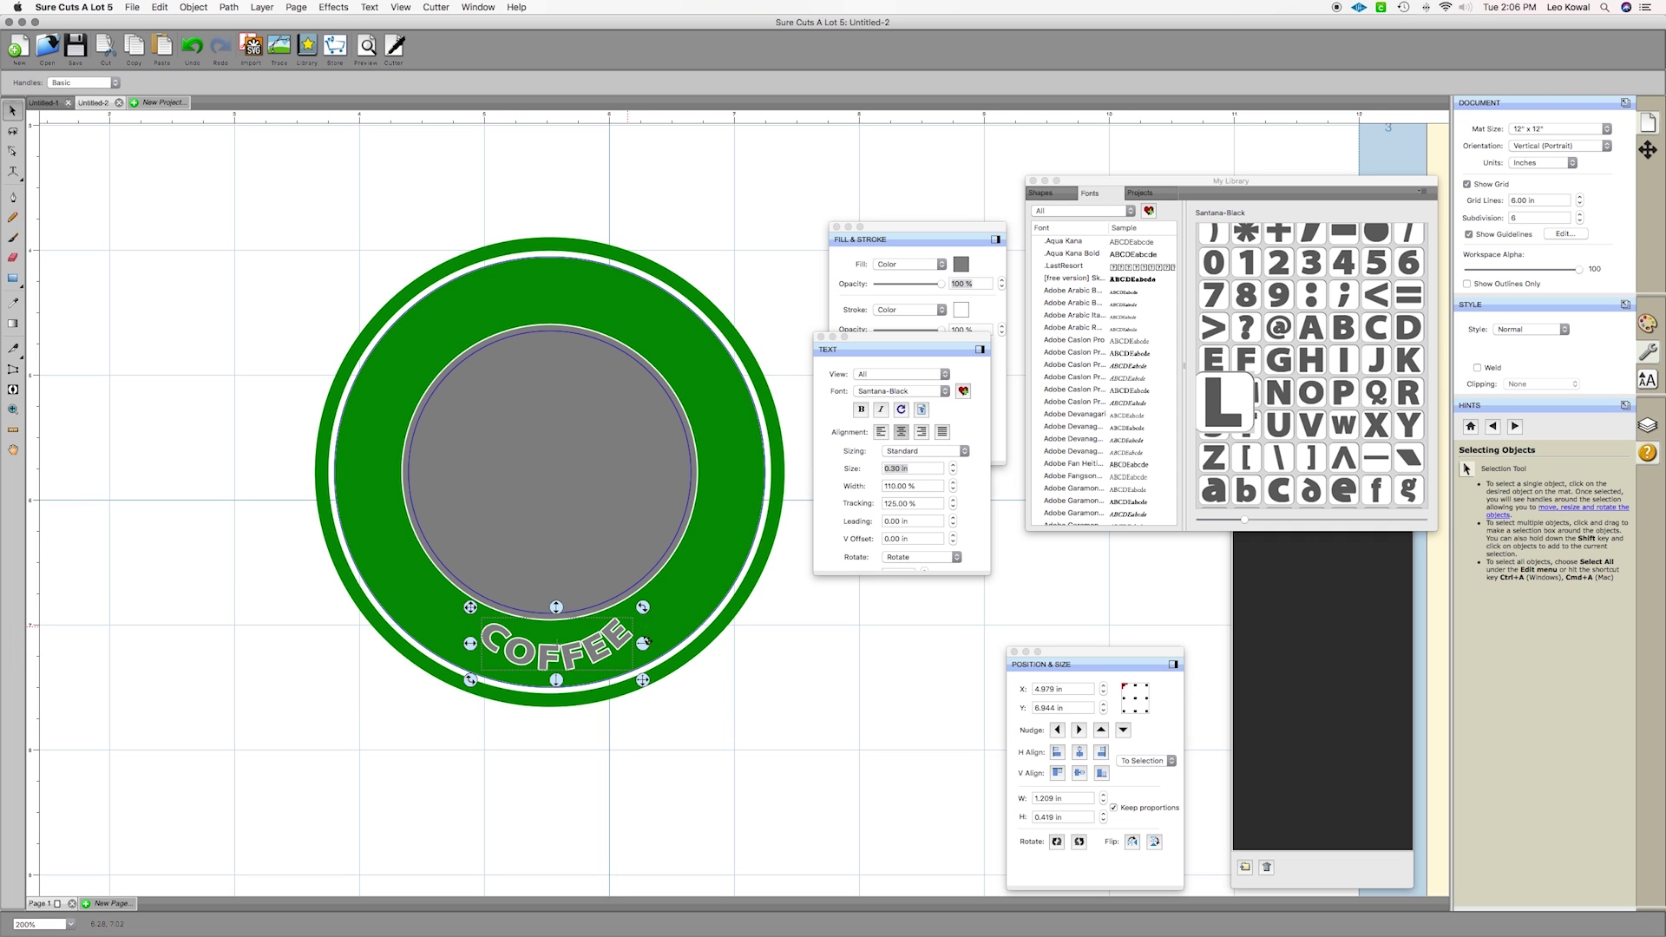
mouse_move(643, 680)
mouse_down()
mouse_move(758, 718)
mouse_move(641, 653)
mouse_up()
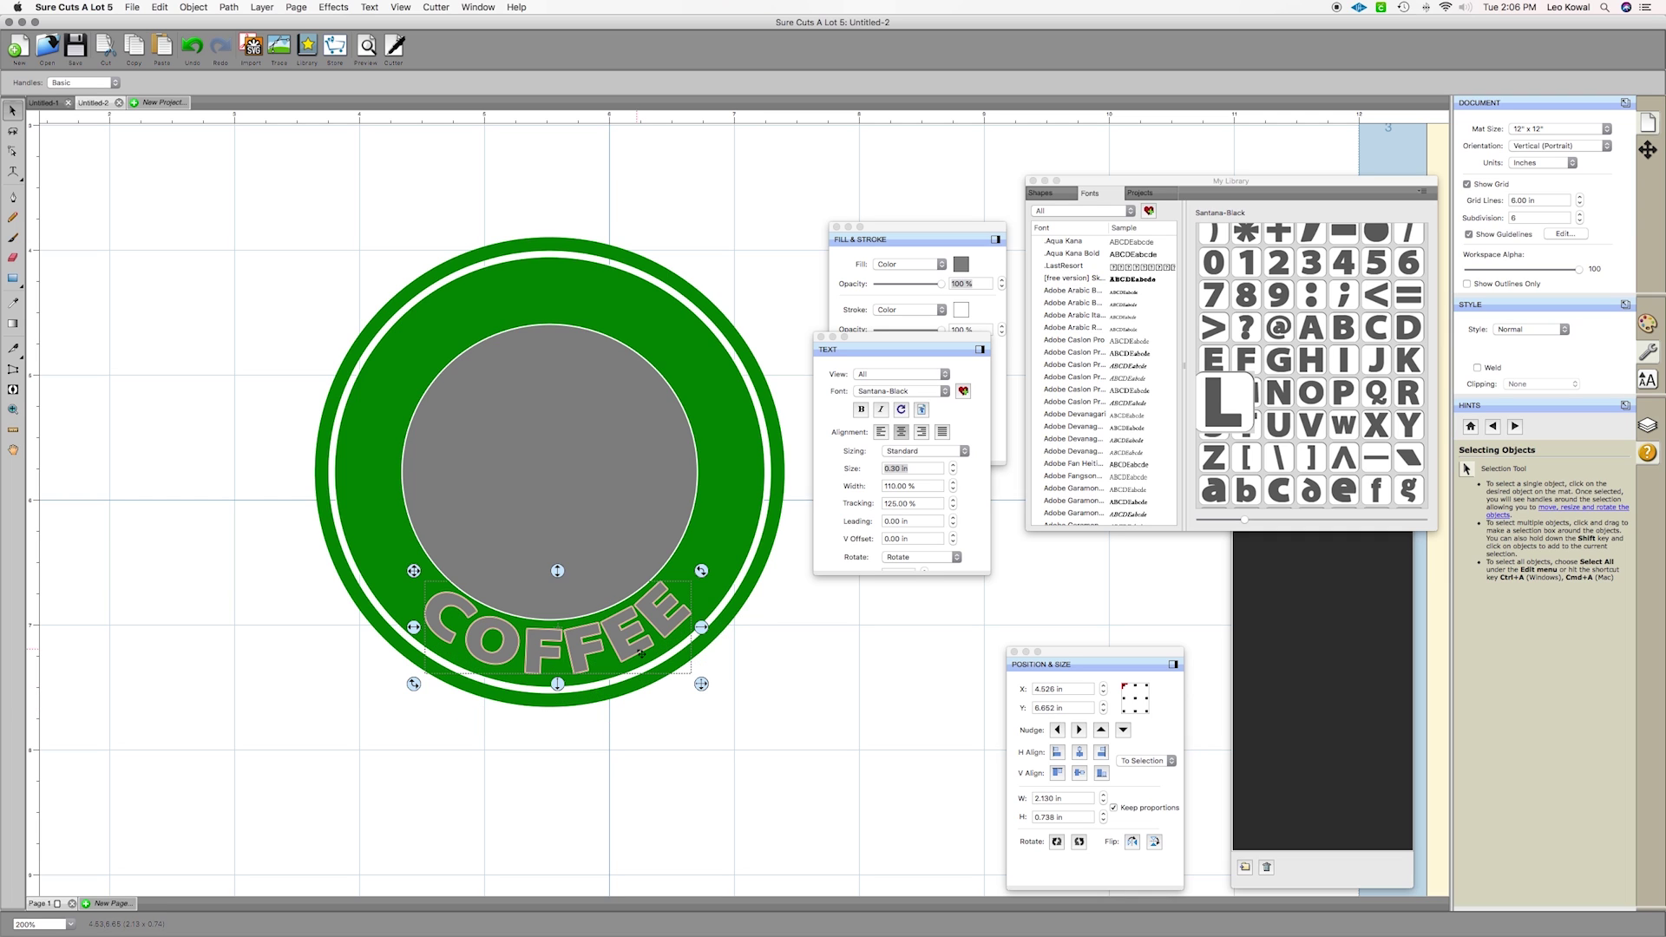
Set the fill and stroke of COFFEE to white and shift the text to about X 4.54 in, Y 6.67 in
click(961, 264)
click(662, 339)
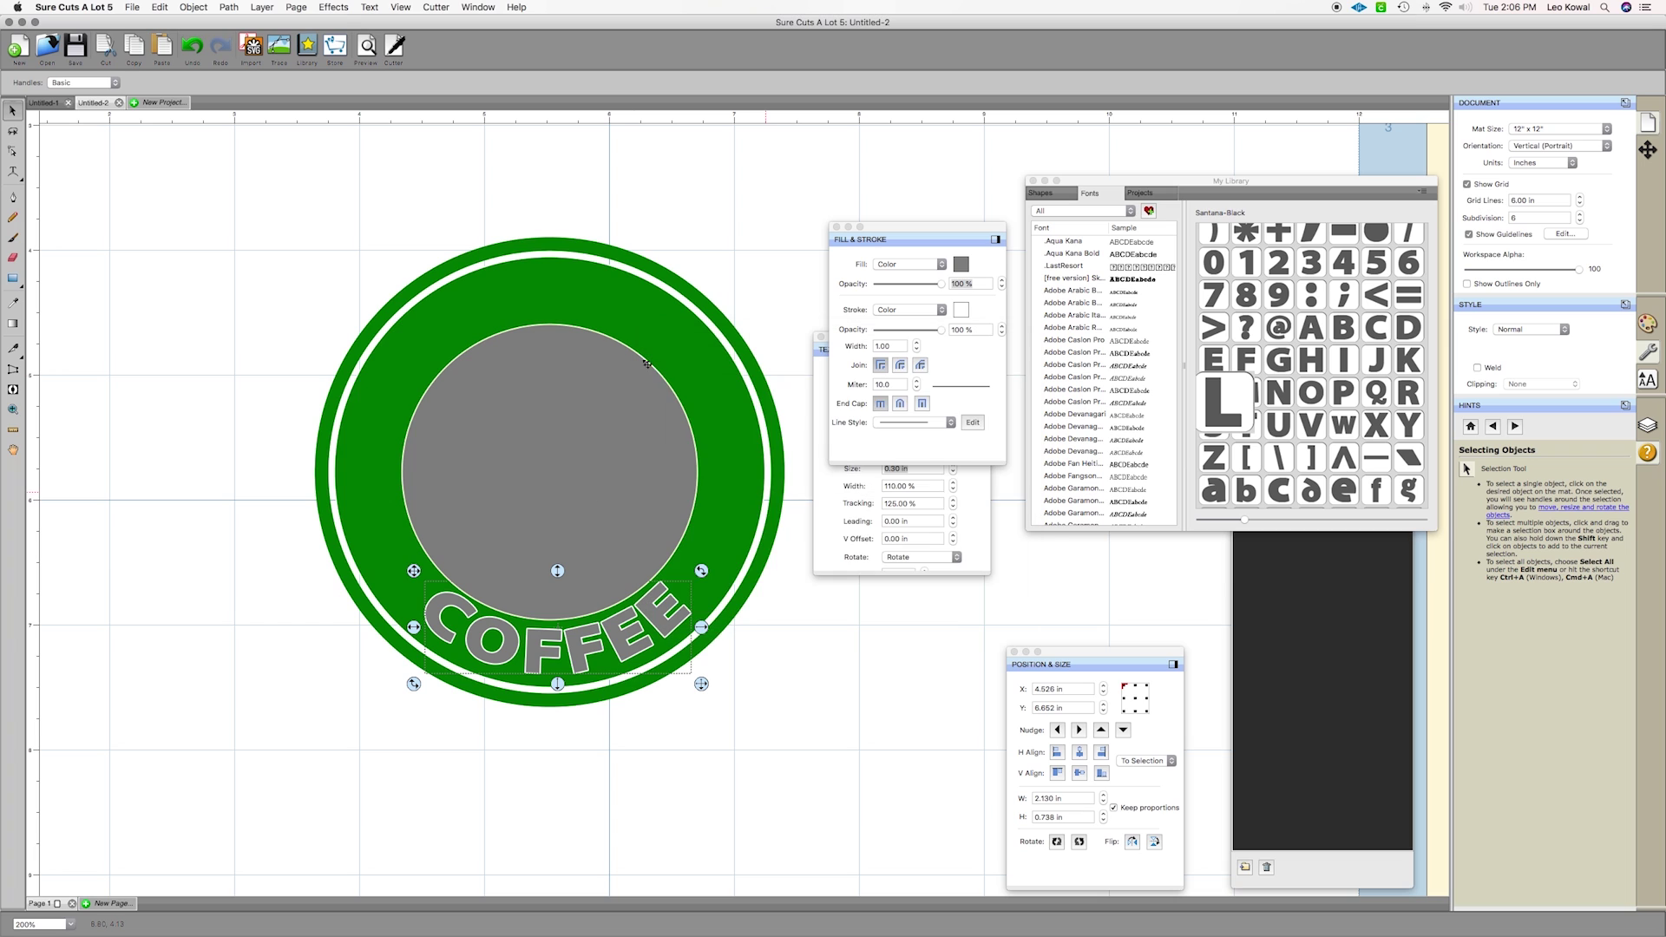
click(960, 264)
click(738, 398)
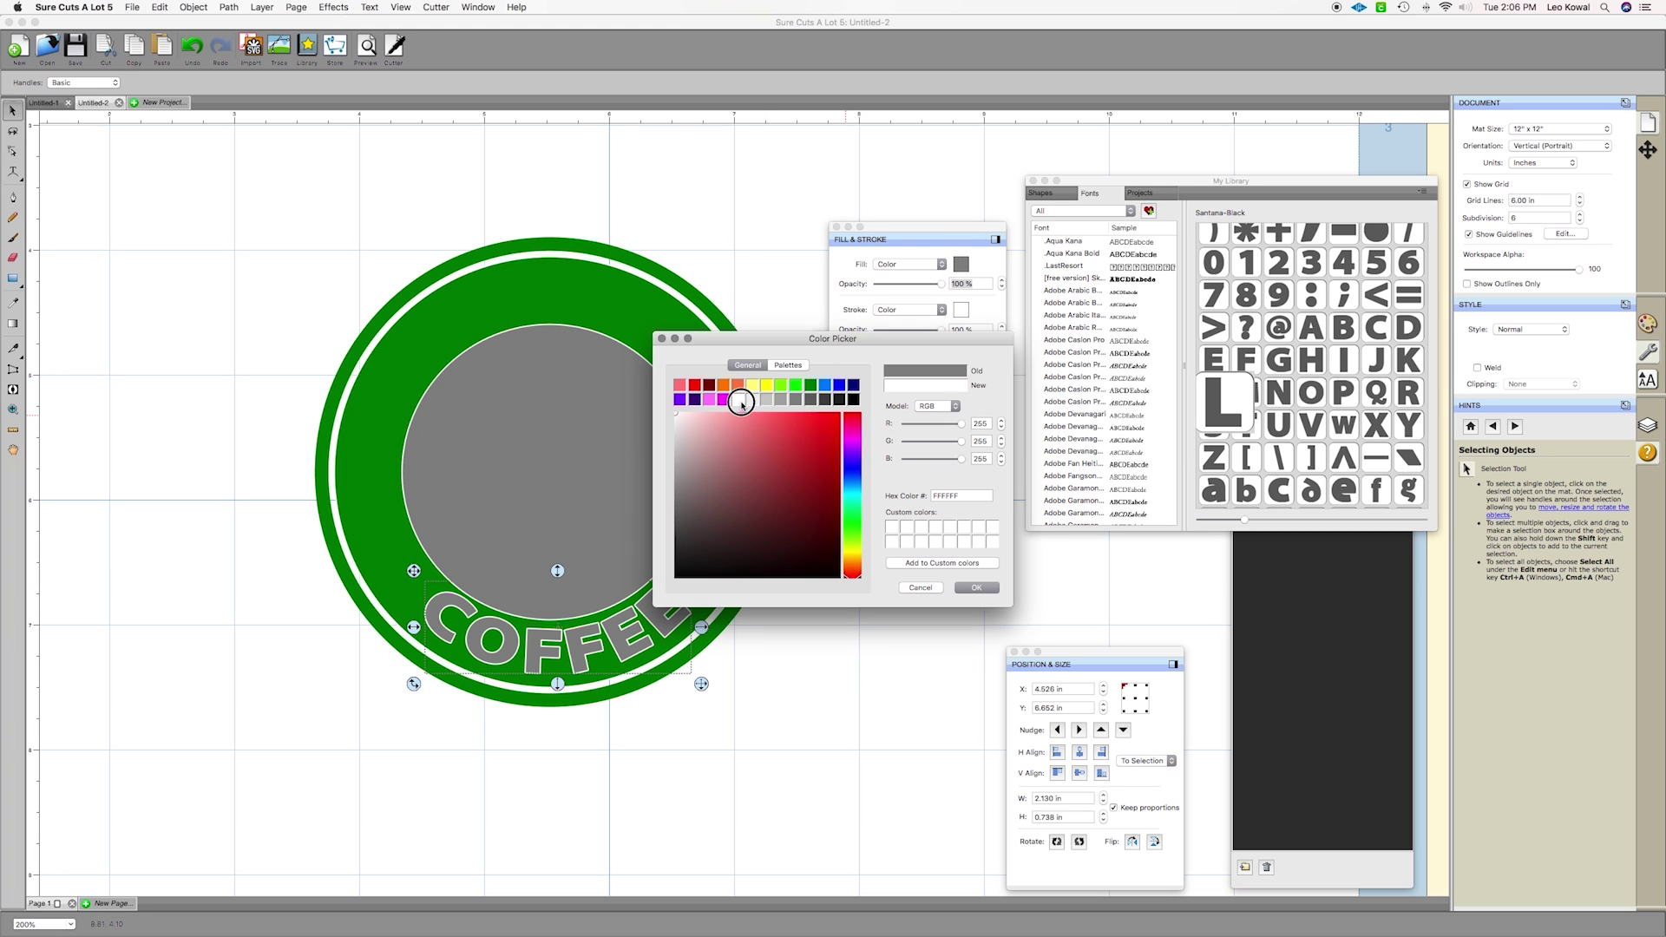
click(976, 588)
click(960, 311)
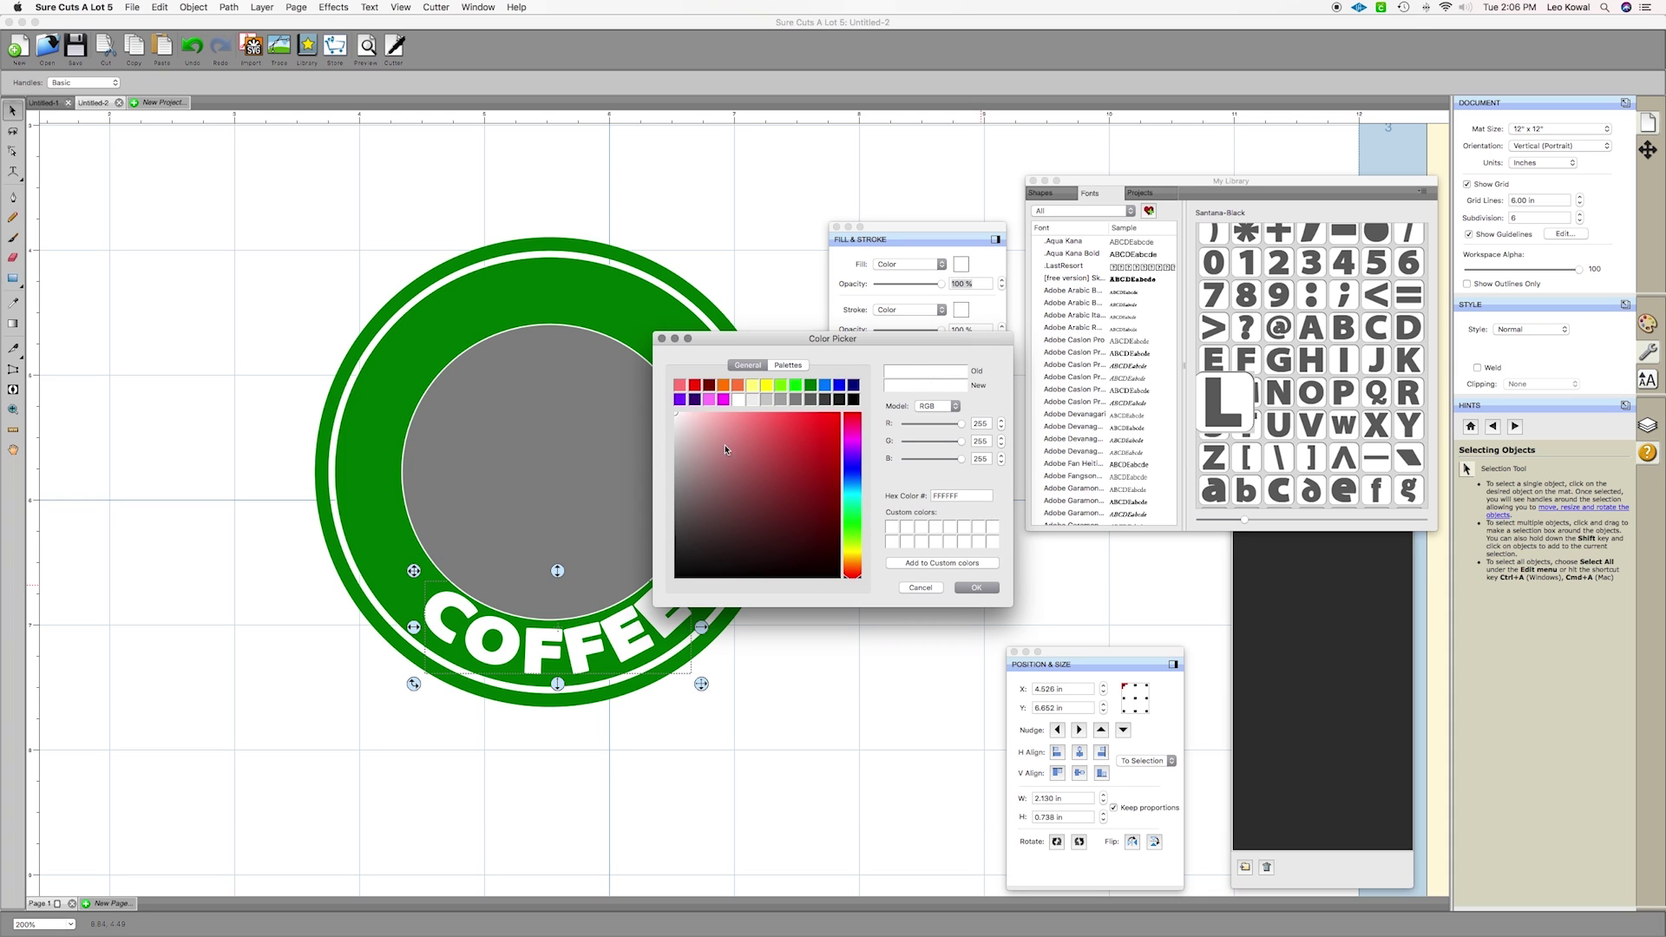
click(976, 588)
drag(593, 654, 636, 662)
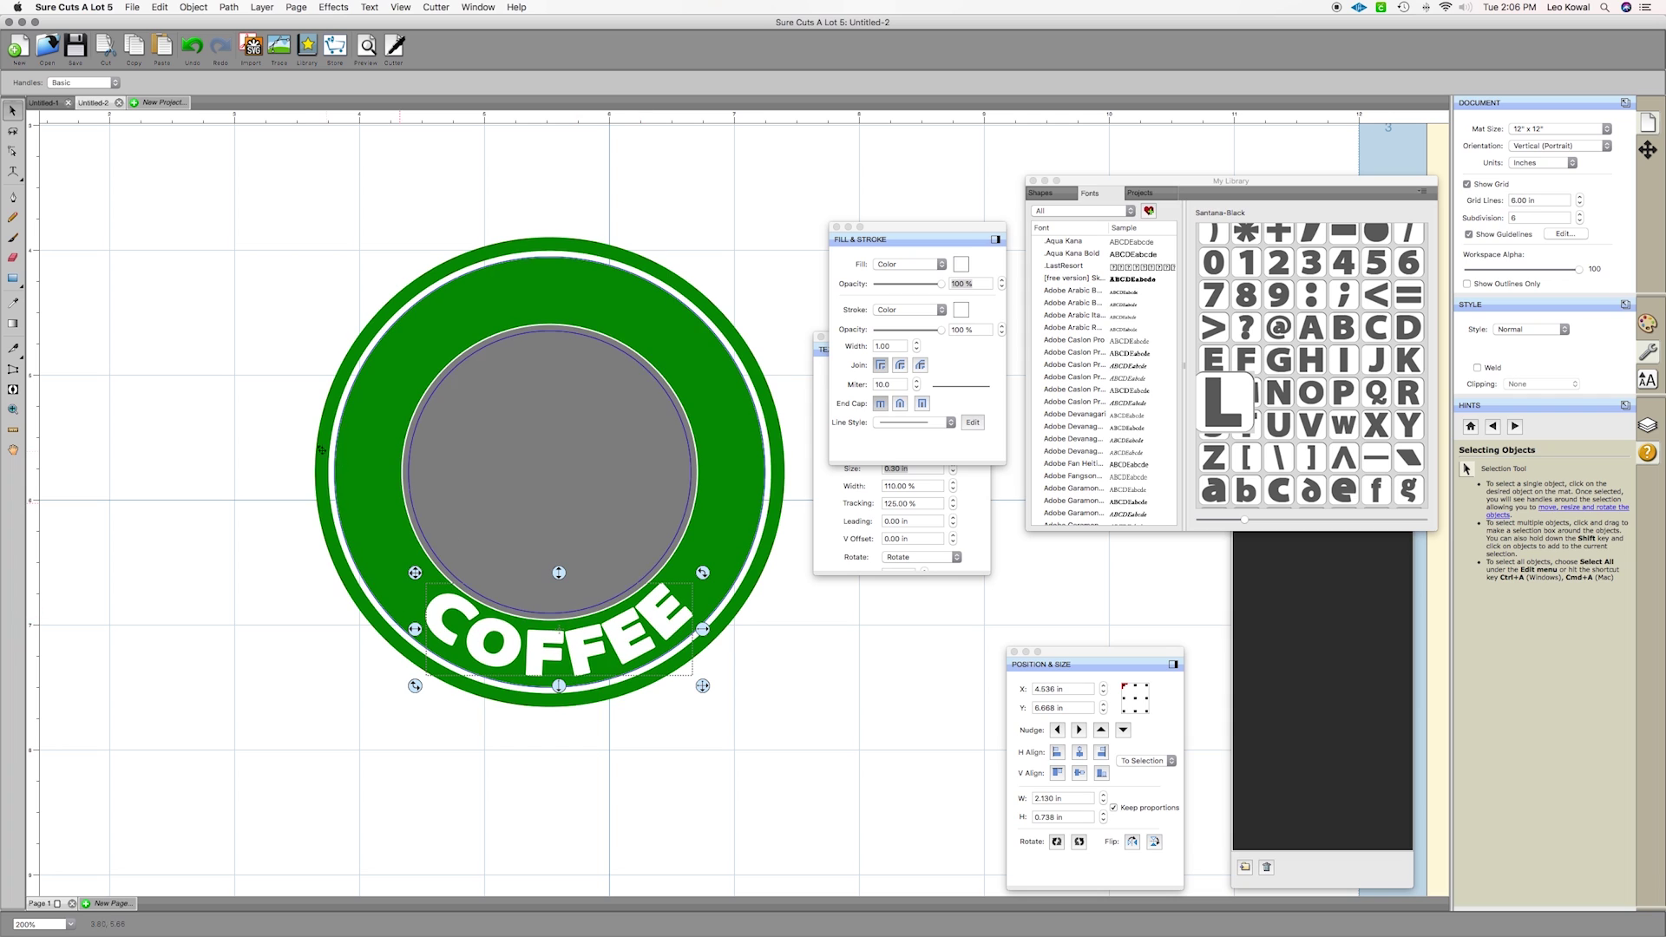
Try arc radii of 0.60 in and 1.10 in for the COFFEE text and return to 0.85 in
click(12, 173)
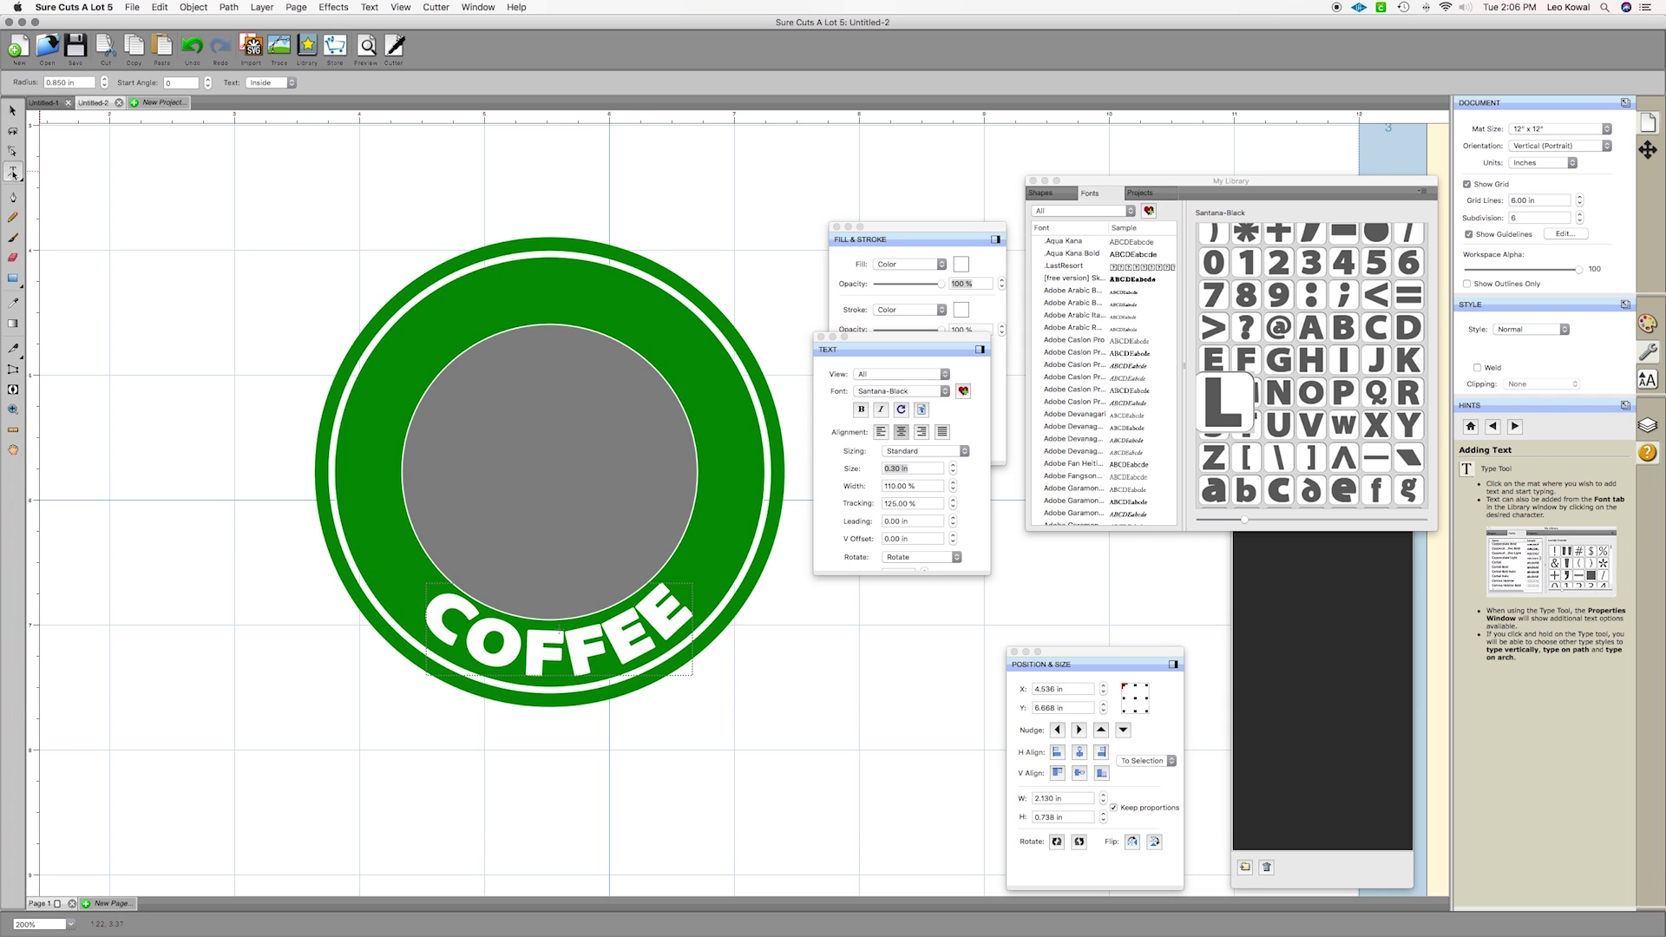
click(13, 175)
drag(13, 175, 66, 227)
click(105, 87)
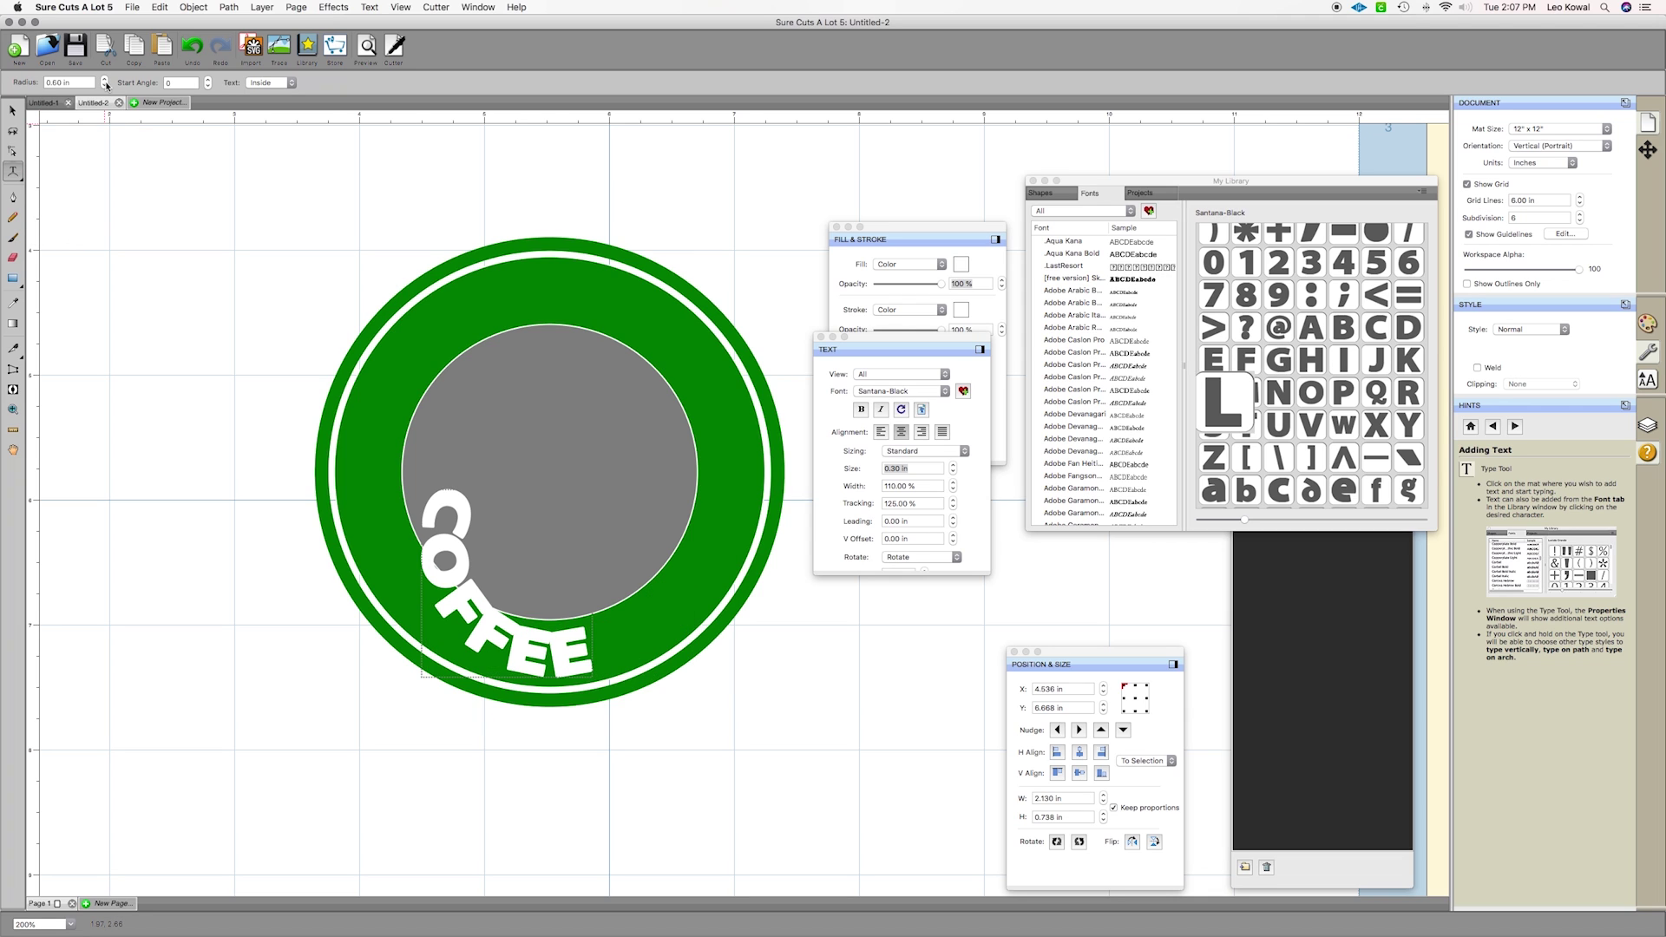
click(105, 79)
click(105, 79)
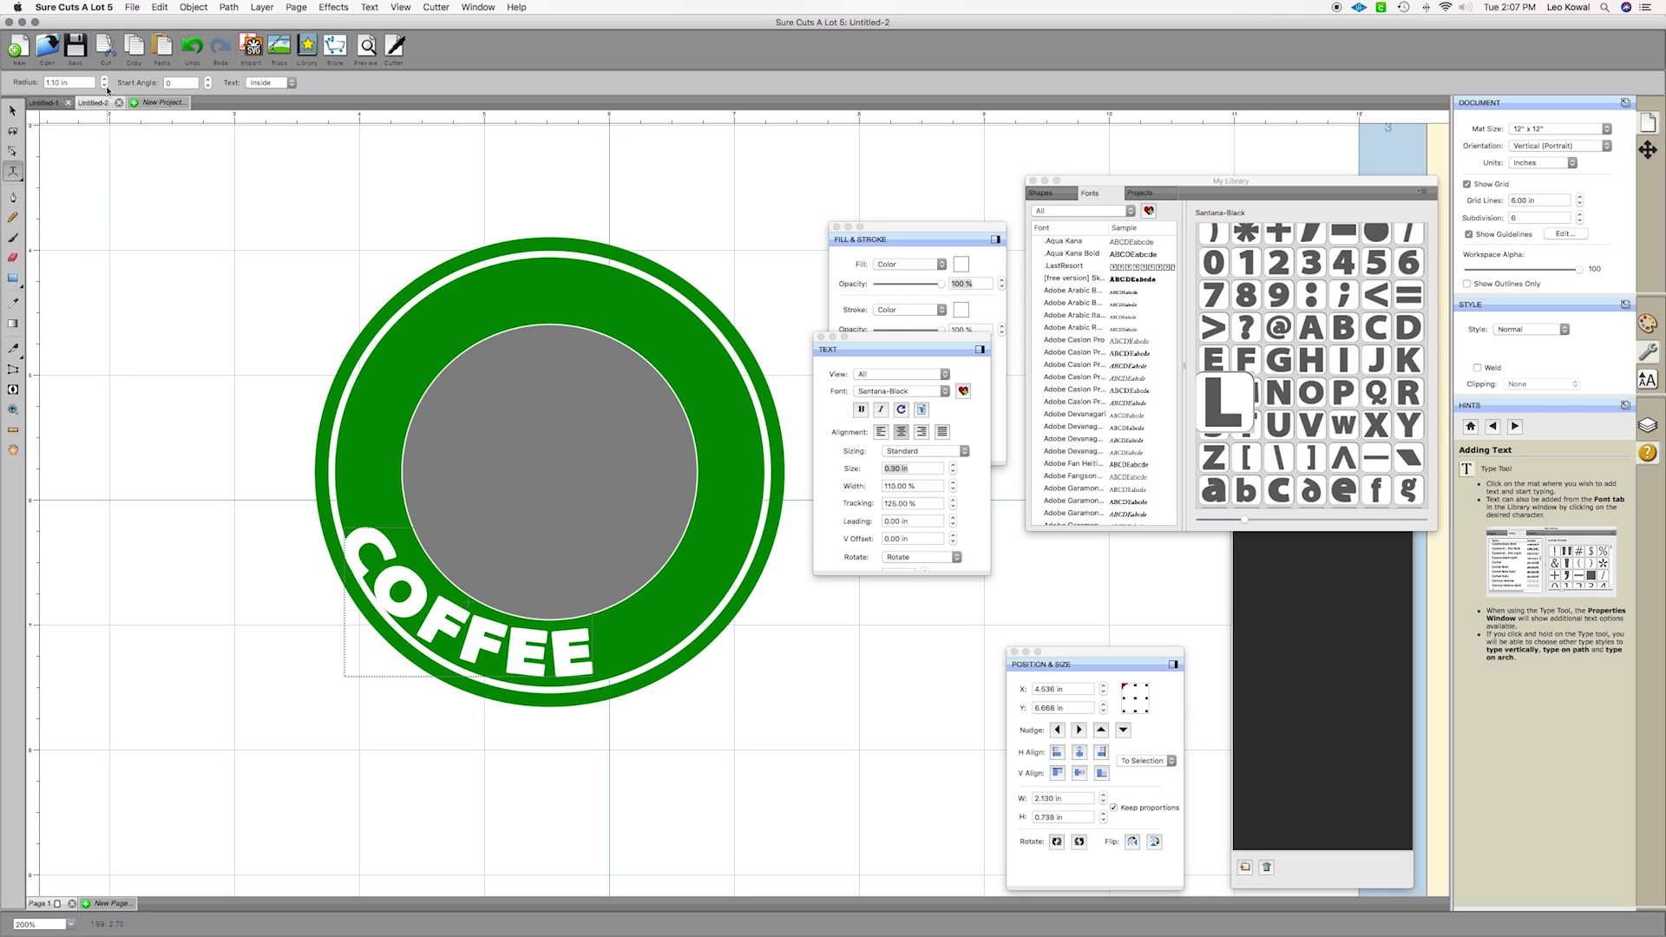
click(105, 86)
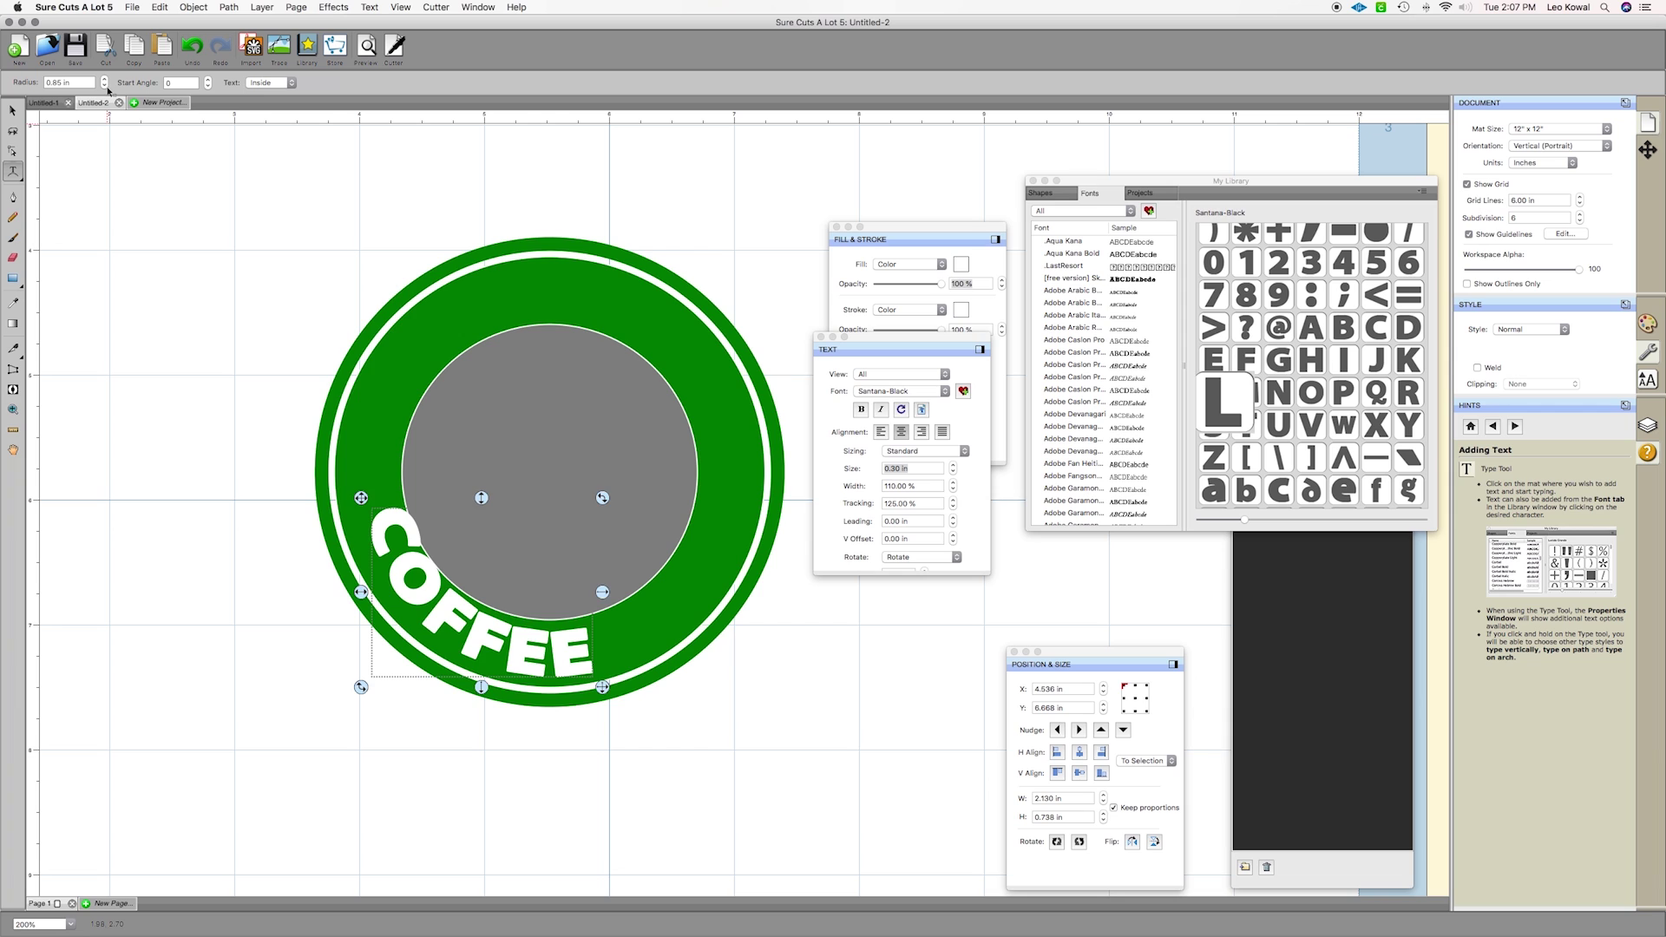
Undo and redo the recent radius changes on COFFEE, and restore its white fill
key(super+z)
key(super+z)
key(super+shift+z)
key(super+z)
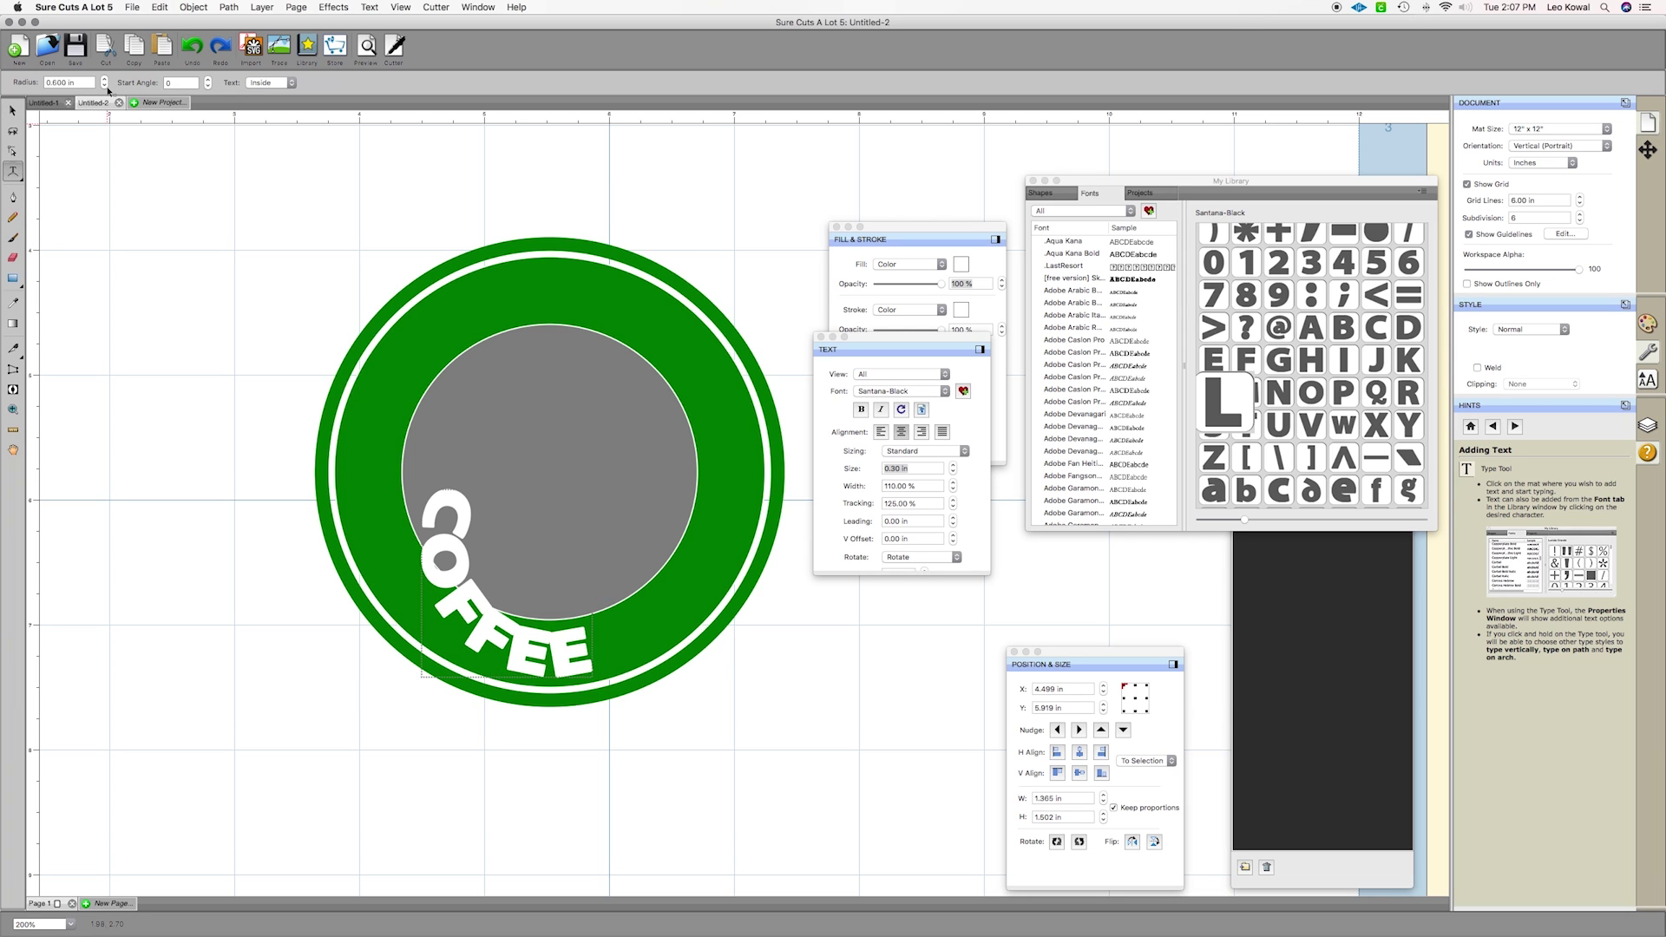
key(super+shift+z)
key(super+z)
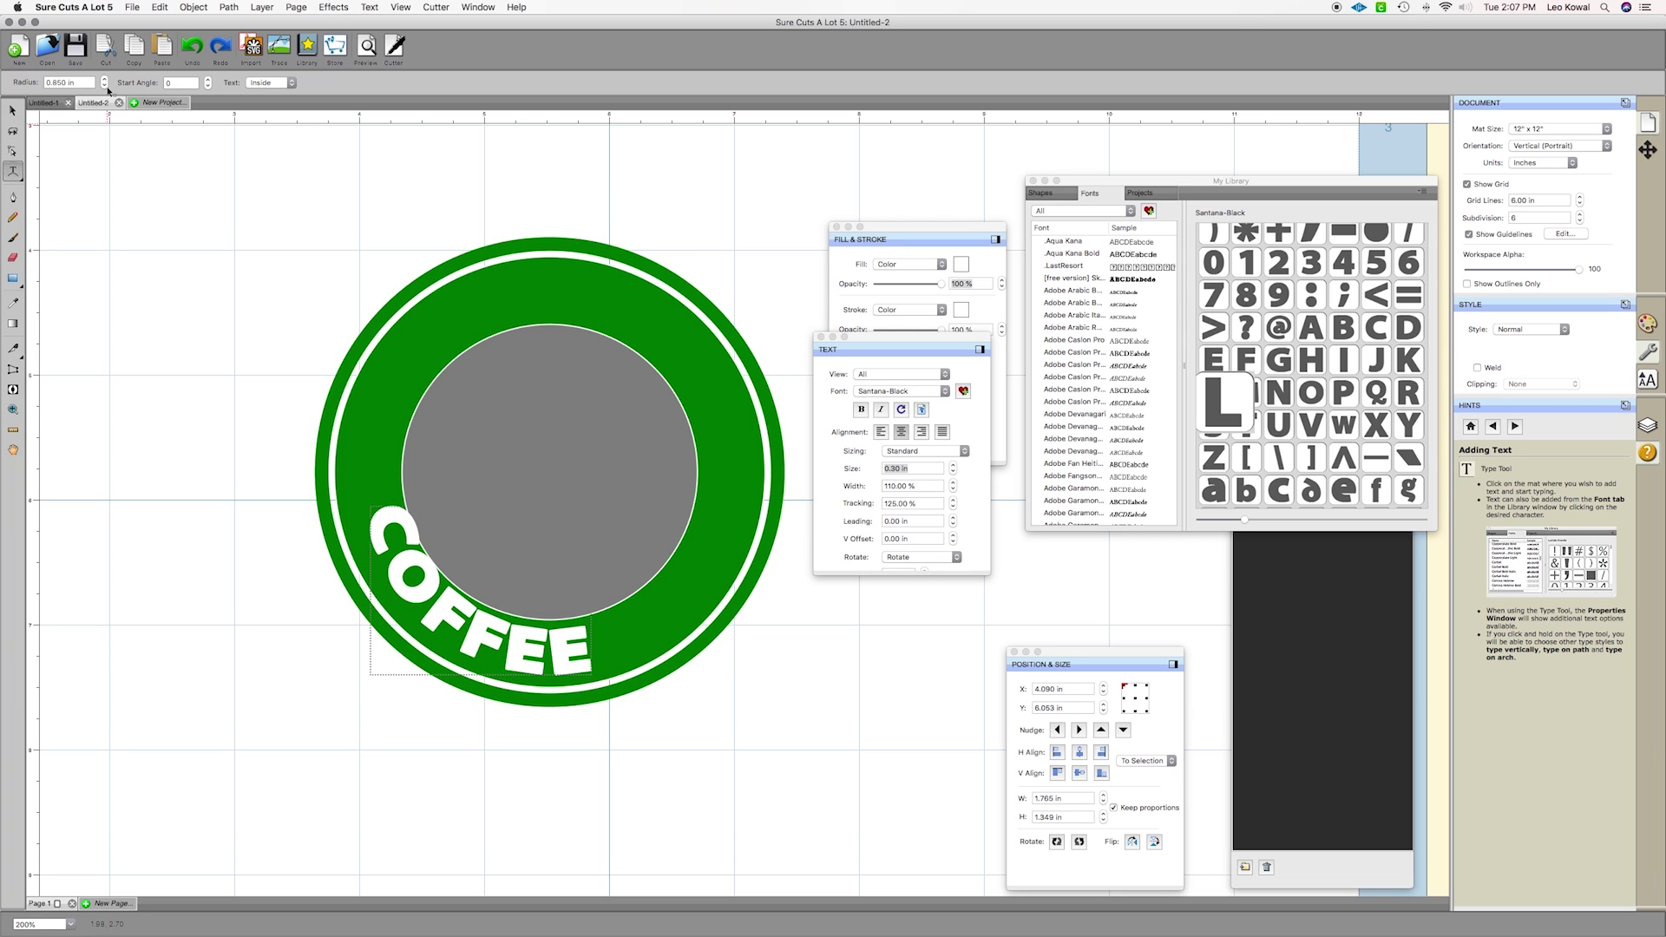
key(super+z)
click(159, 7)
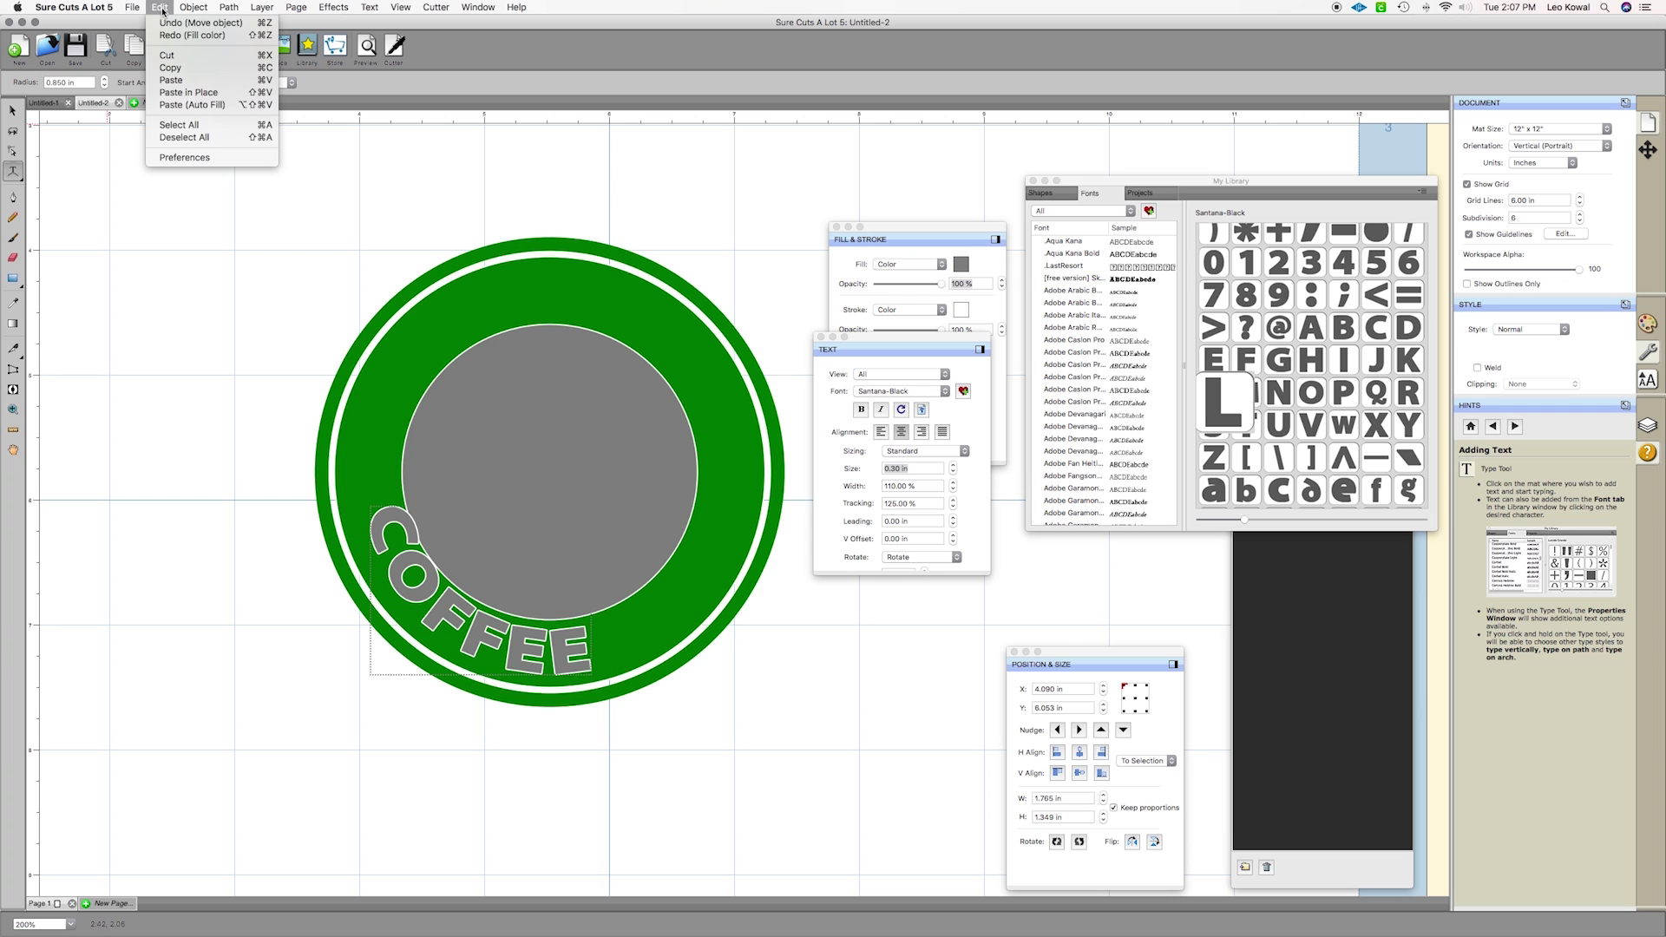
click(168, 36)
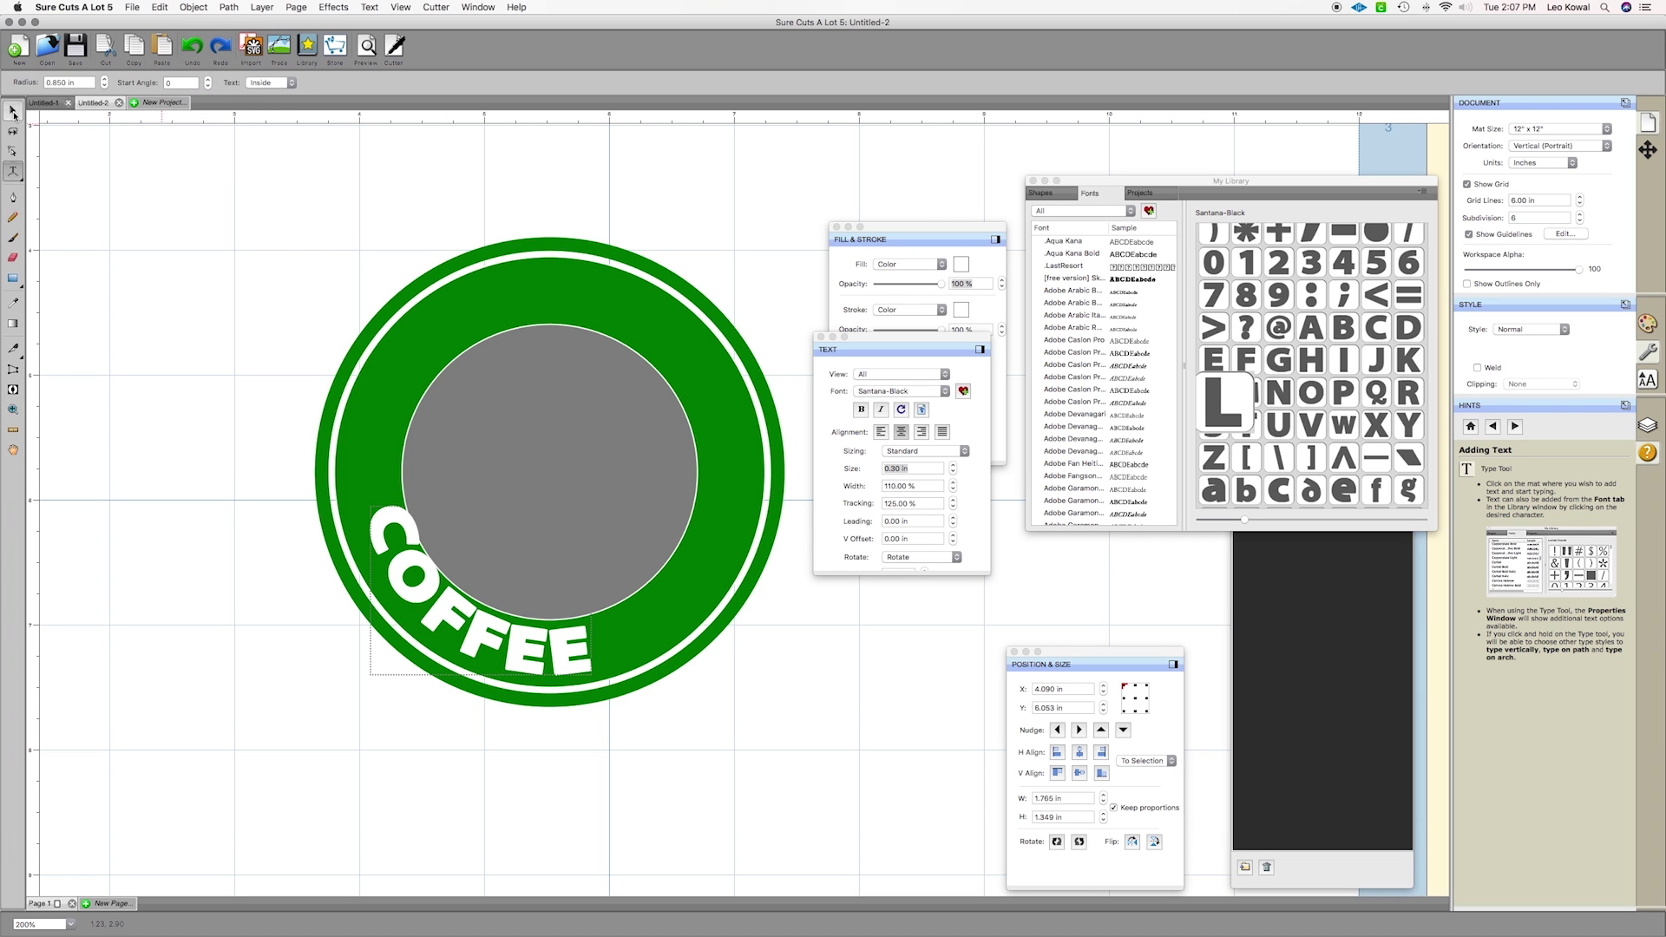
Rotate COFFEE level and move it onto the lower part of the green ring at about X 4.46 in, Y 6.71 in
key(Escape)
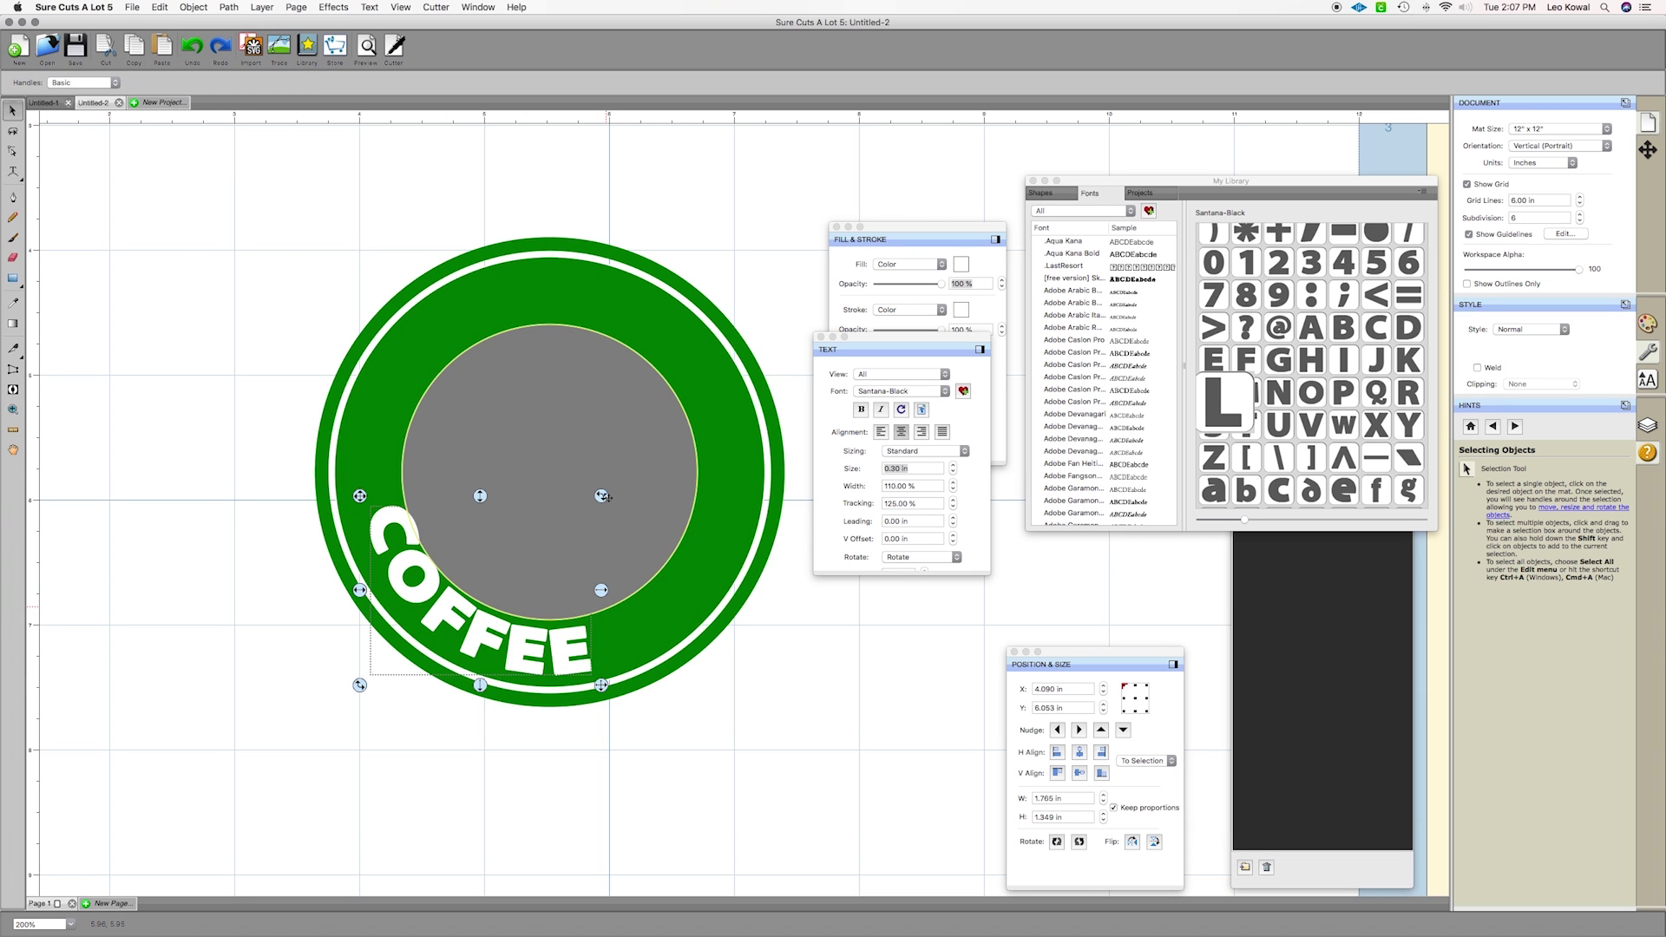
drag(612, 479, 564, 387)
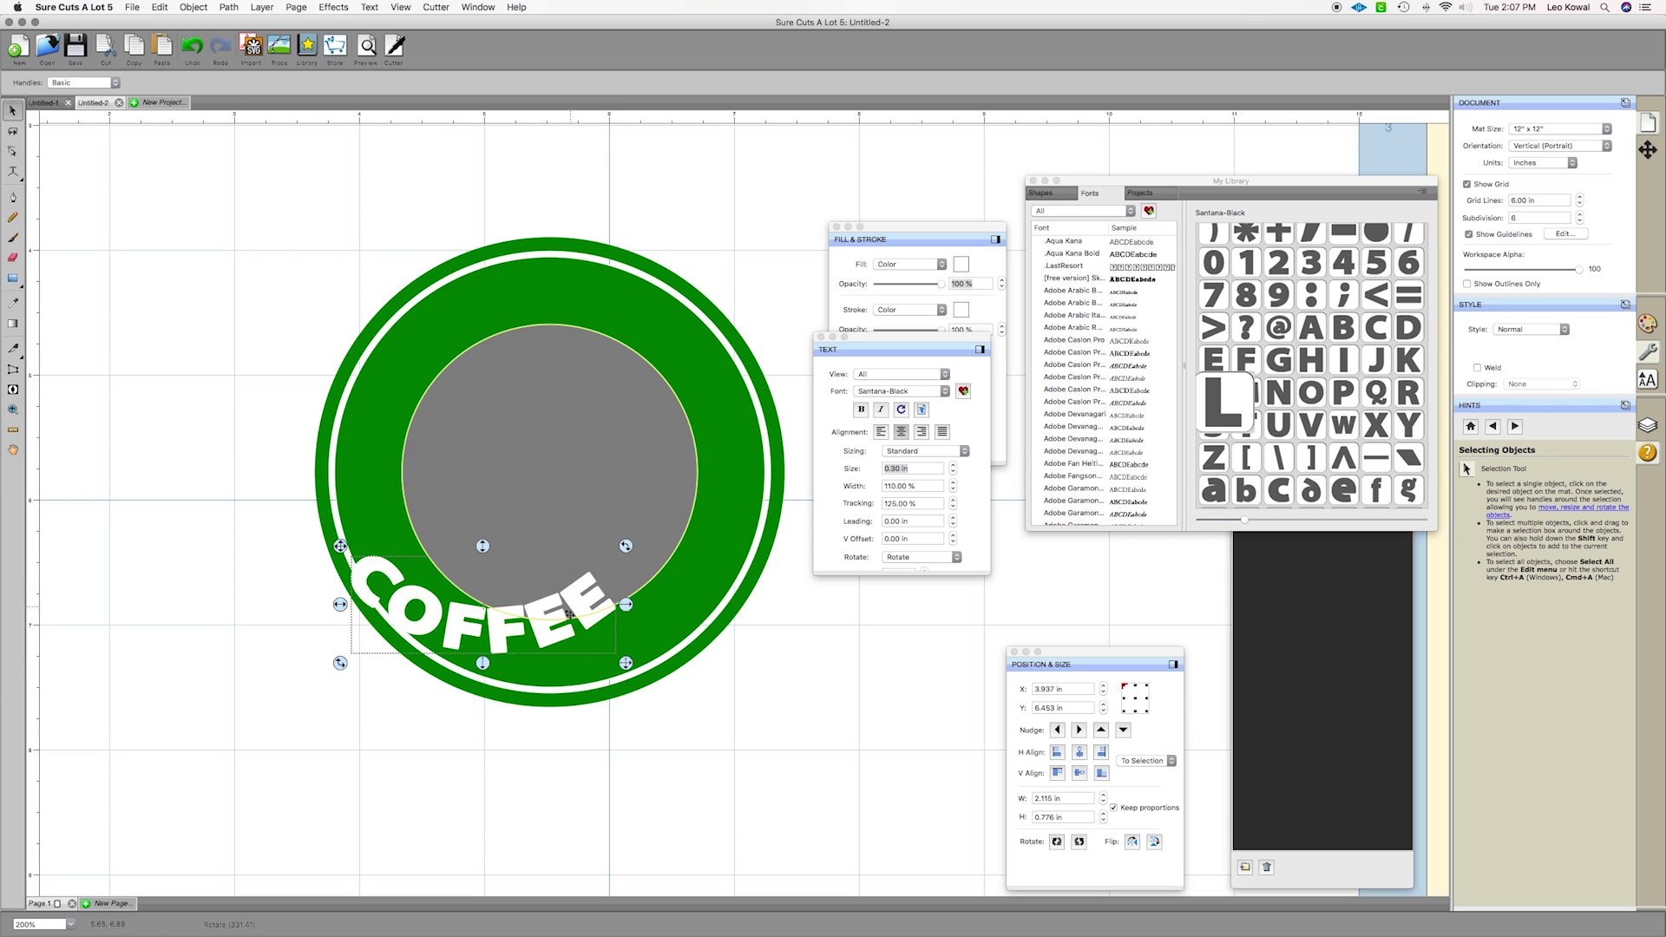
drag(342, 662, 610, 643)
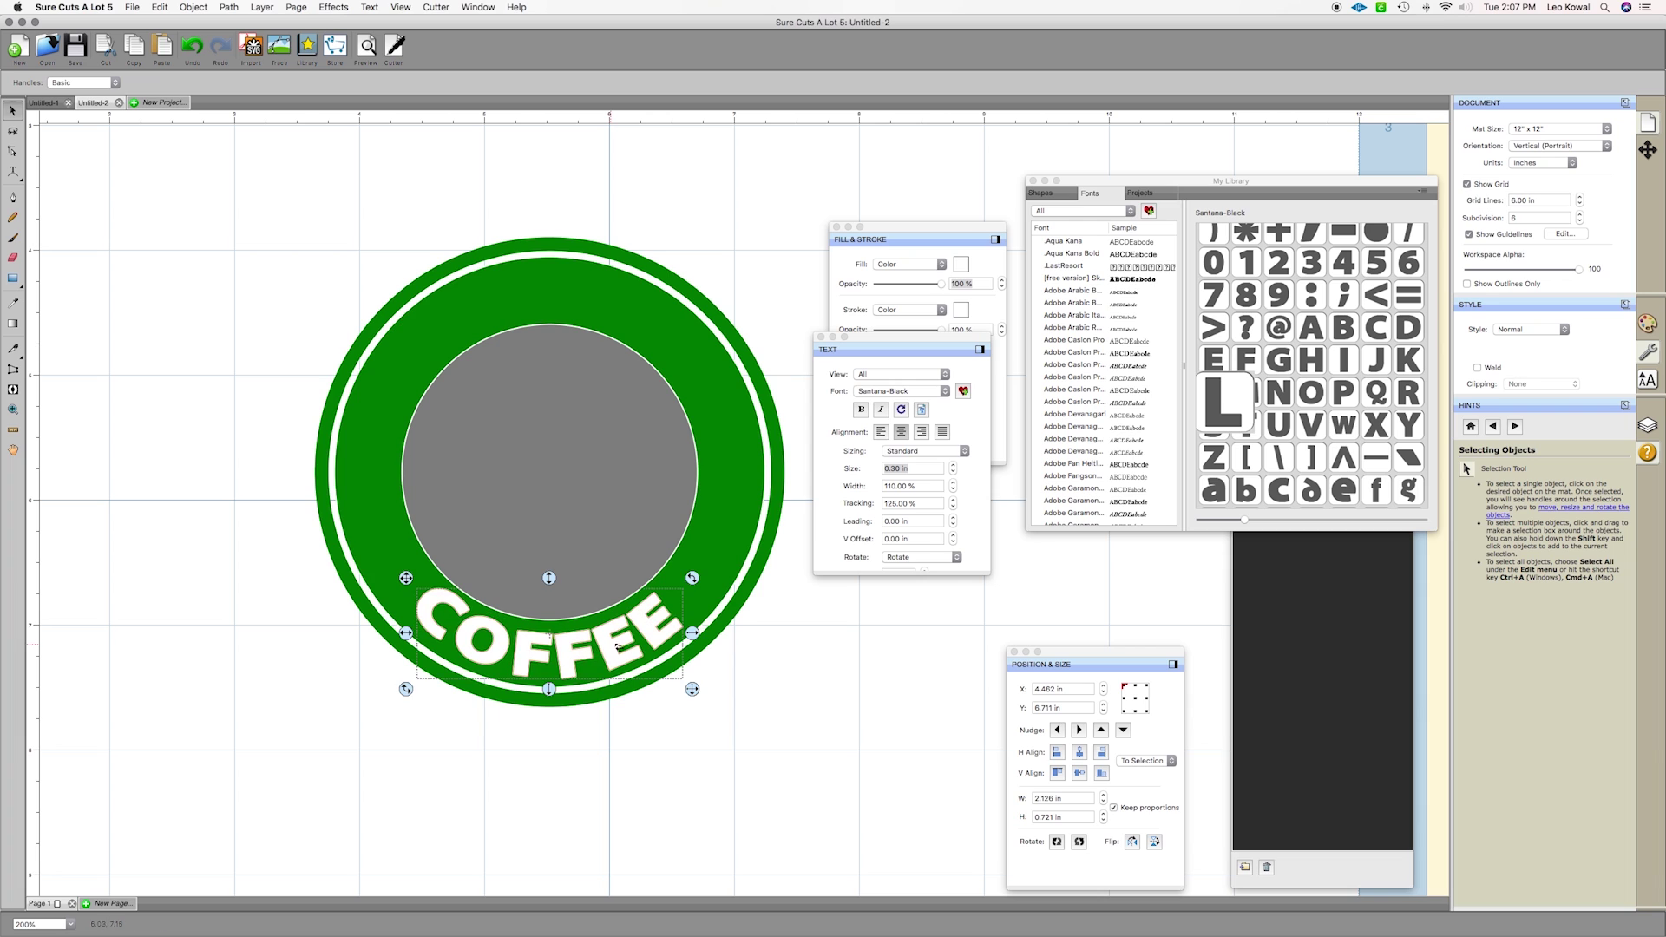
click(751, 703)
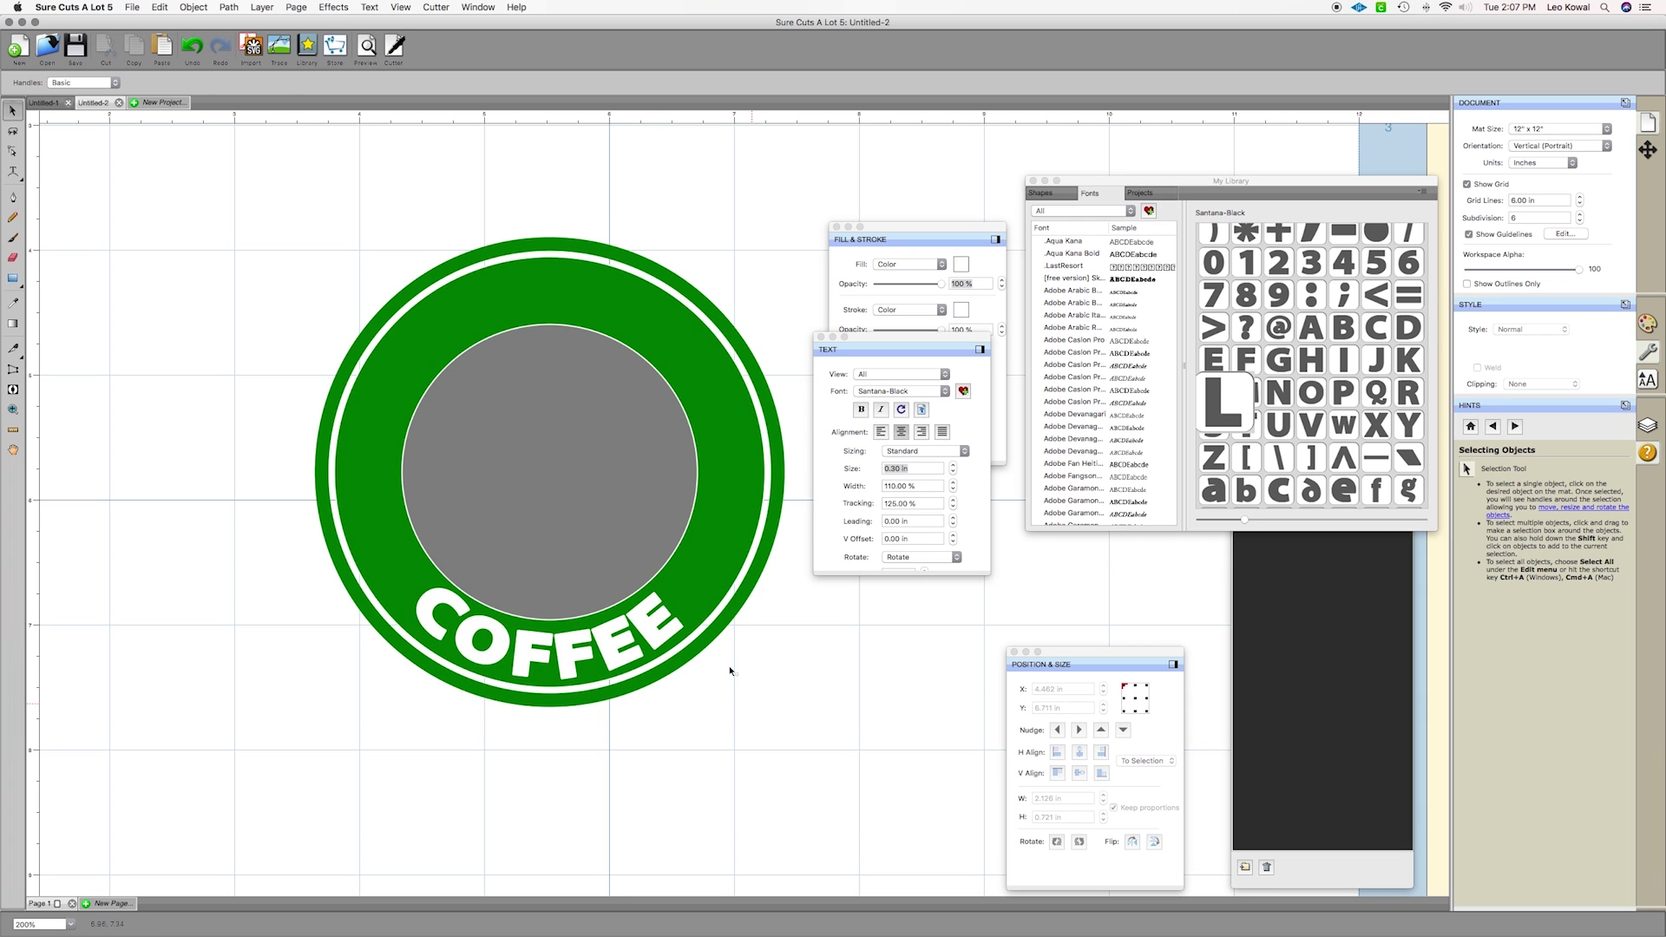
Add the possessive first name in capitals as arc text near the upper edge of the gray disc
click(14, 173)
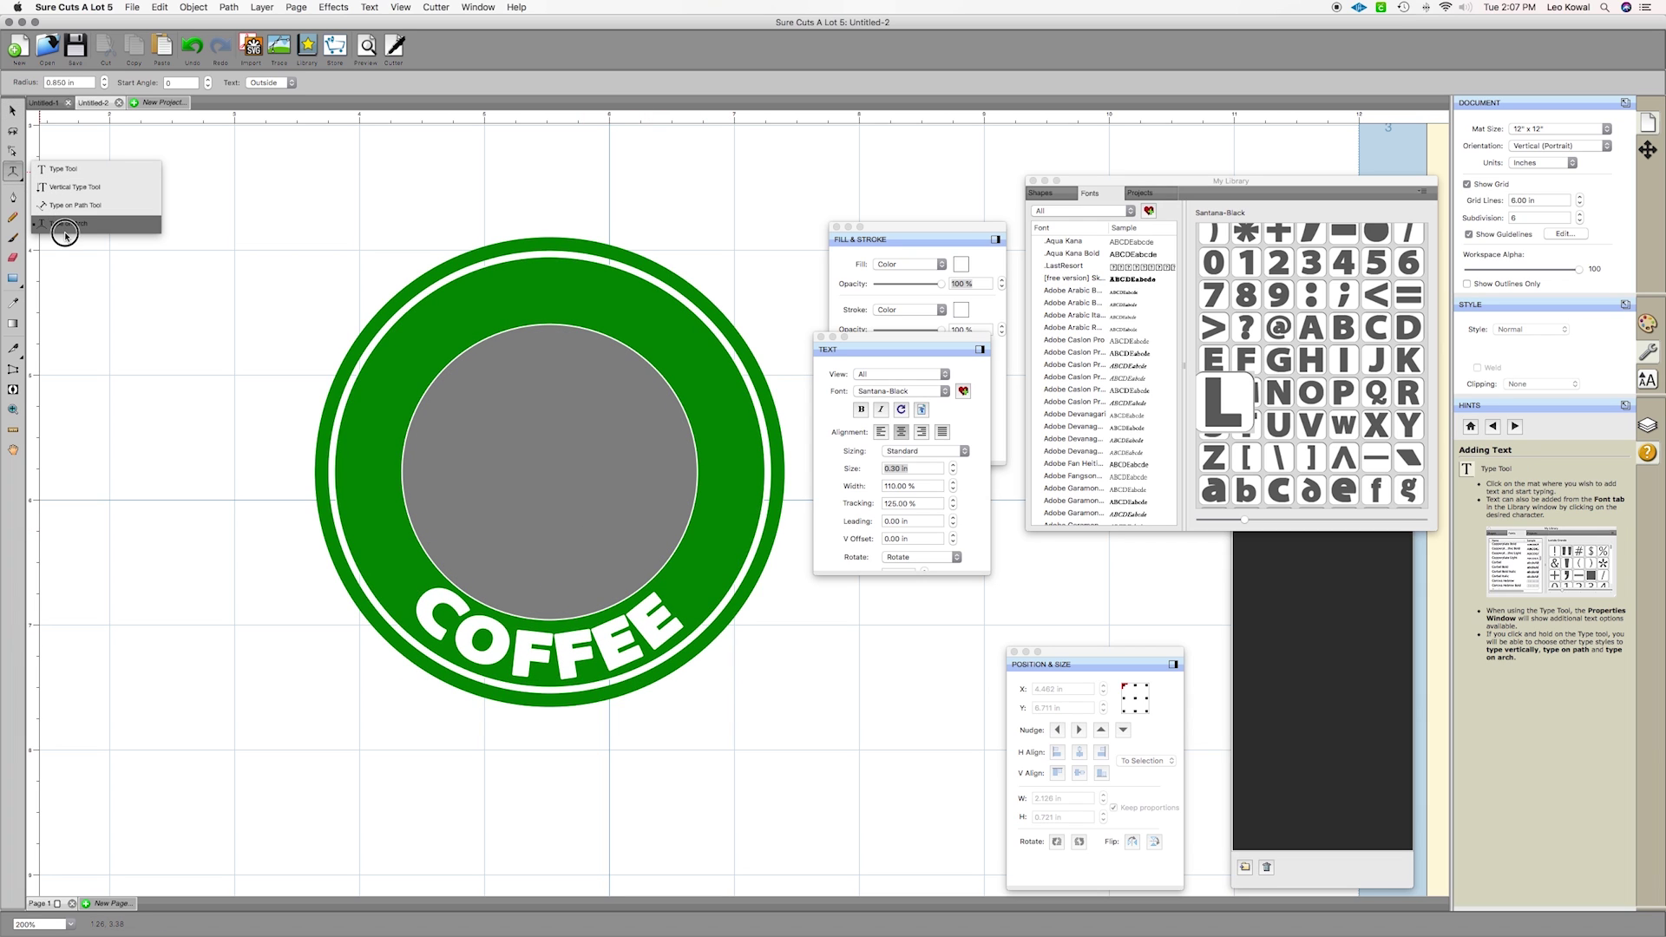
click(69, 225)
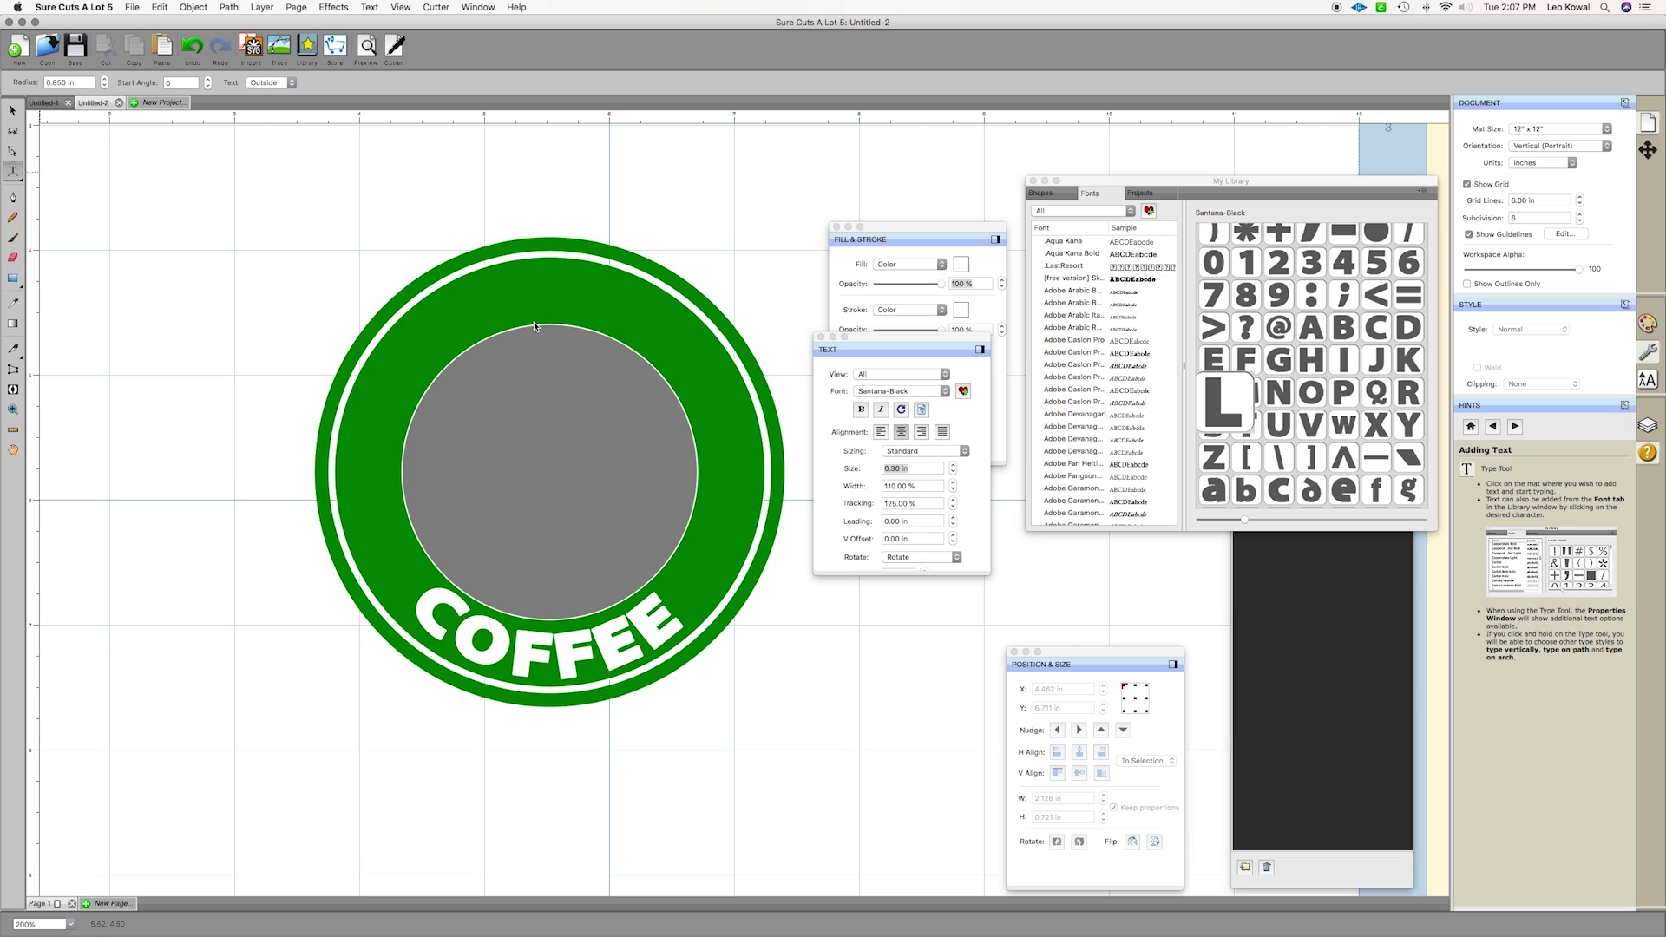
click(461, 369)
text(LEO)
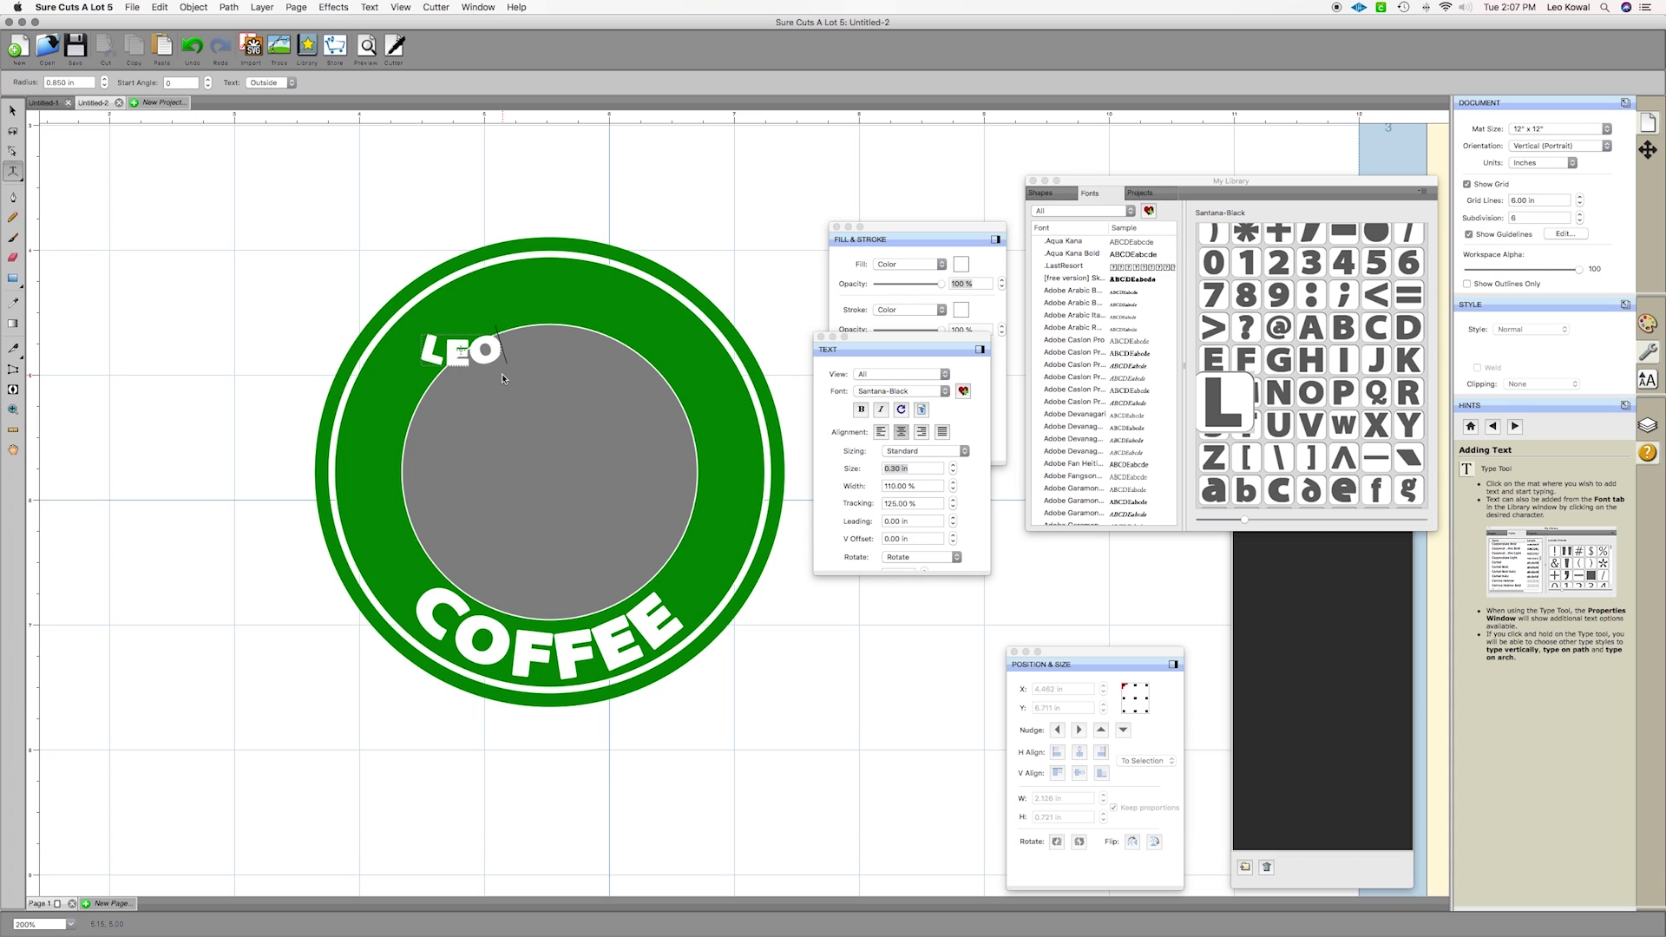
text('S)
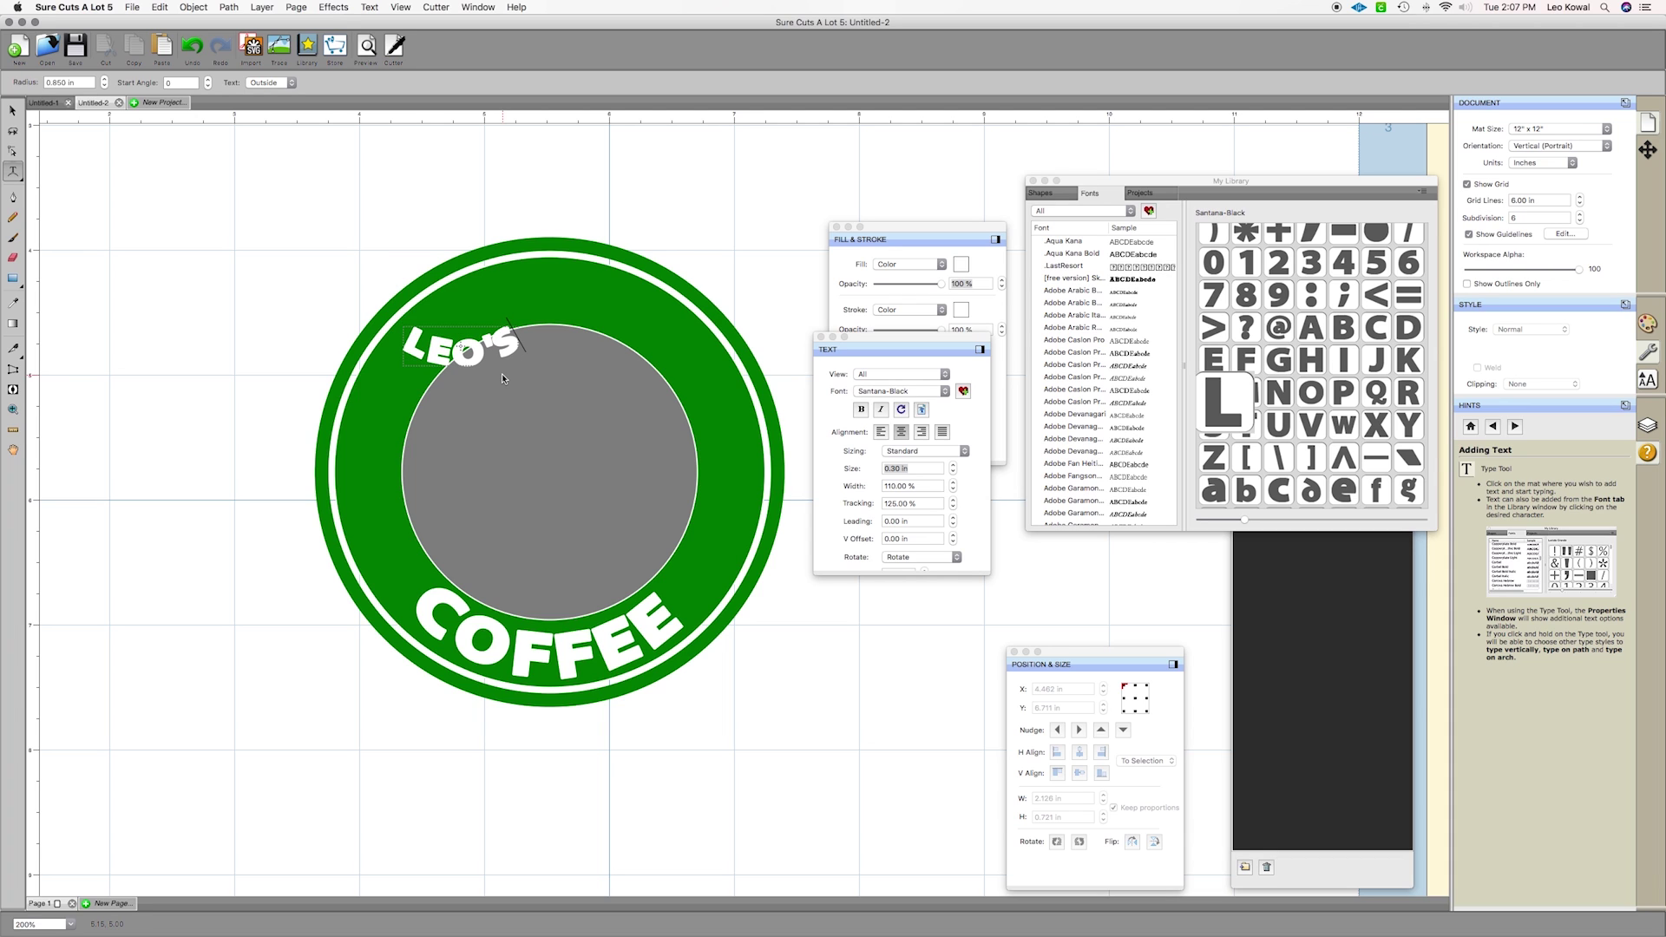
Set the name text to run along the outside of its arc, trying a 1.10 in radius and returning to 0.85 in
drag(512, 357, 410, 341)
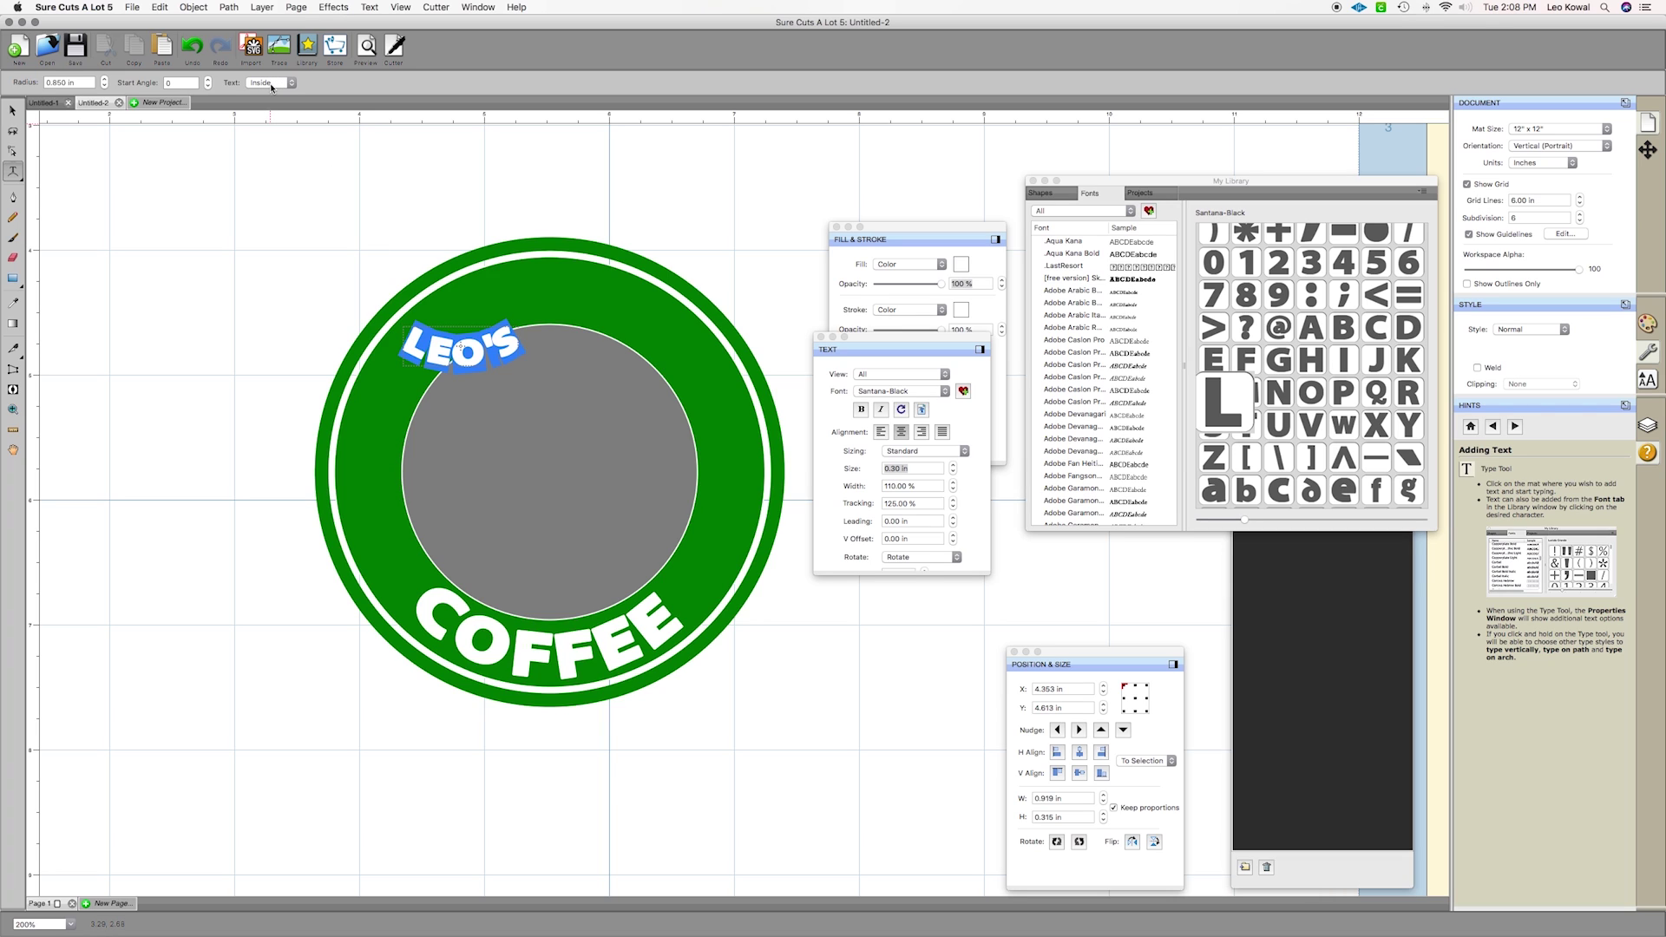
click(268, 83)
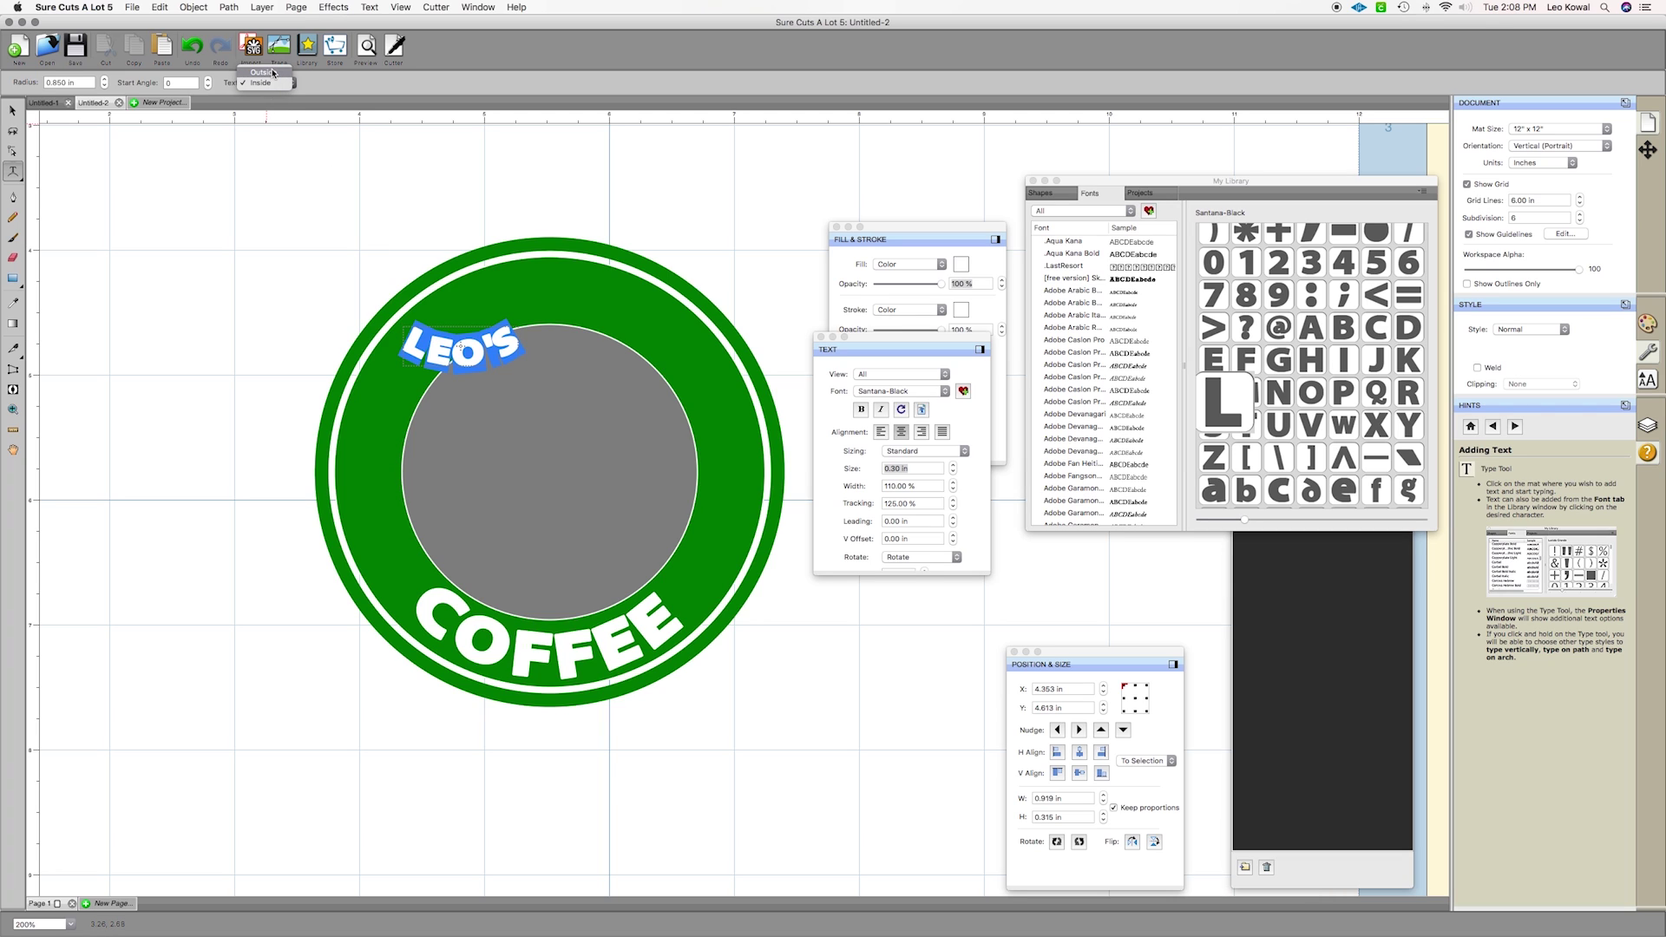
click(273, 72)
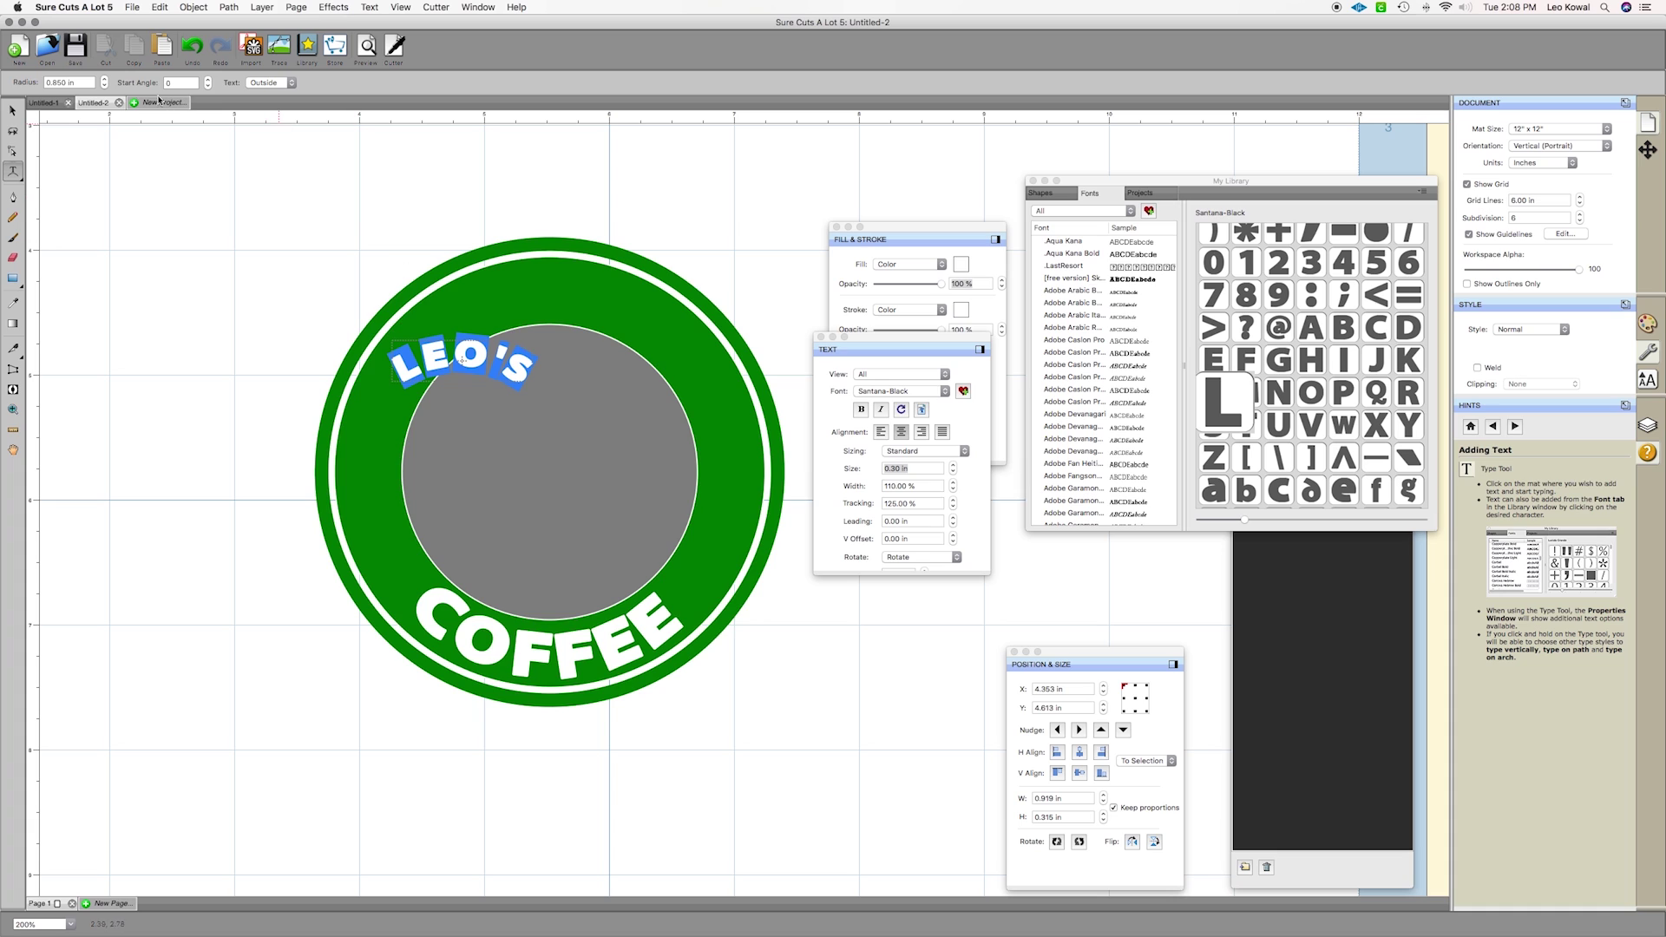
click(105, 86)
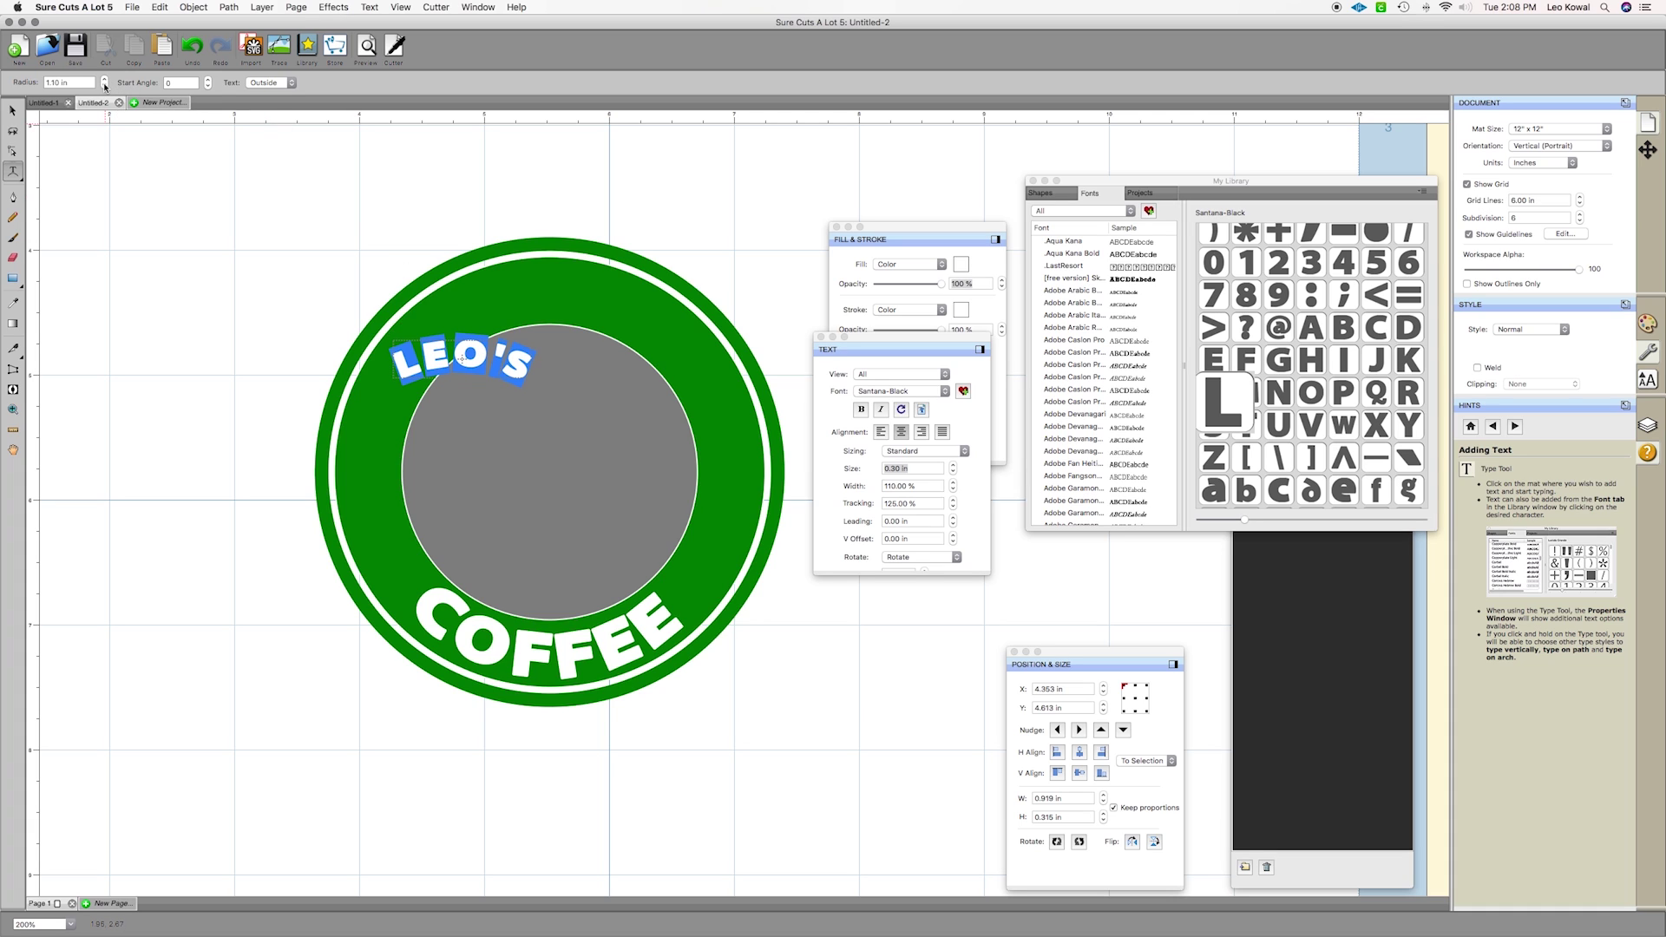
click(105, 86)
click(105, 87)
click(104, 80)
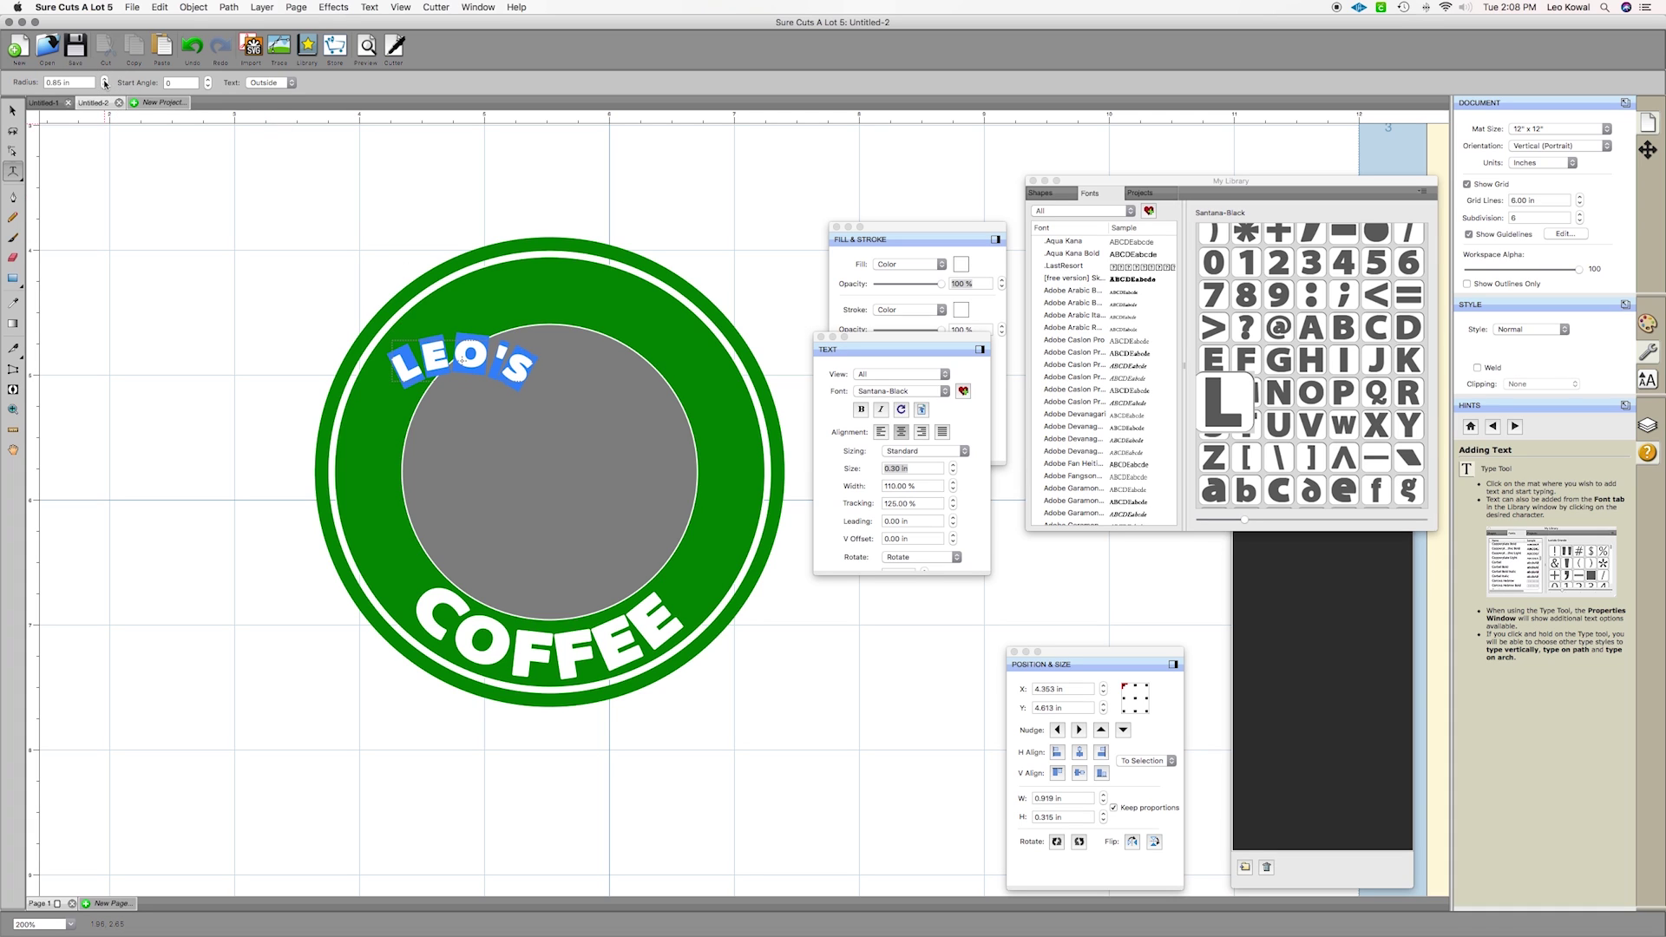
Move the name text onto the upper part of the green ring and enlarge it to about 1.82 by 0.54 in
click(12, 111)
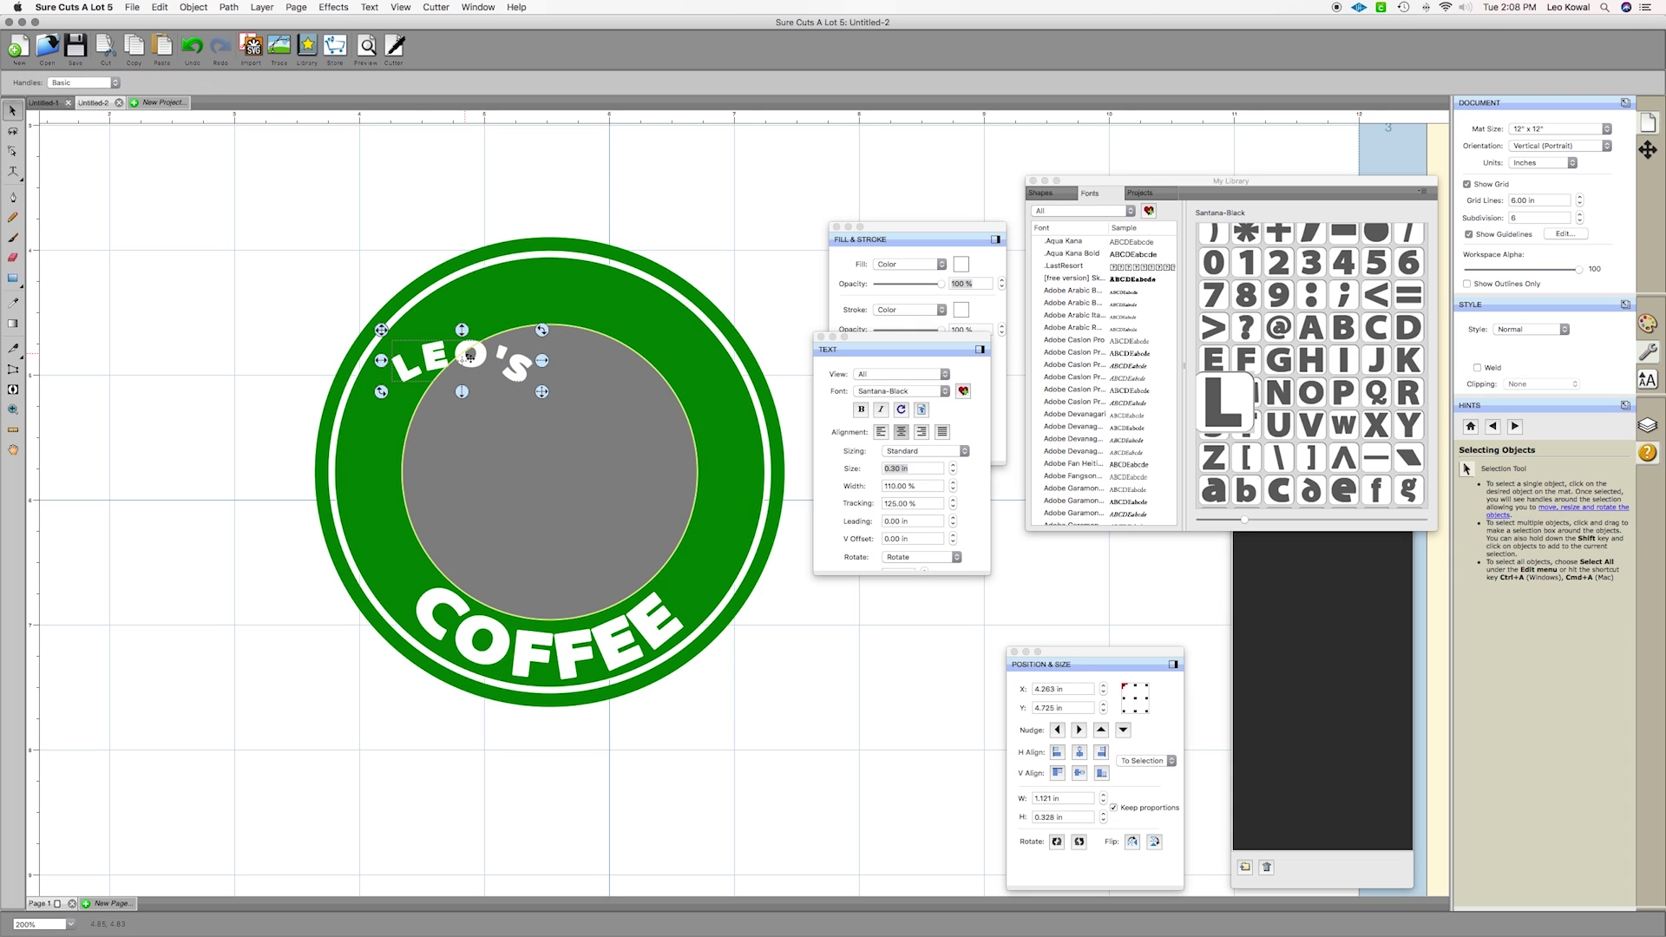
drag(480, 356, 637, 328)
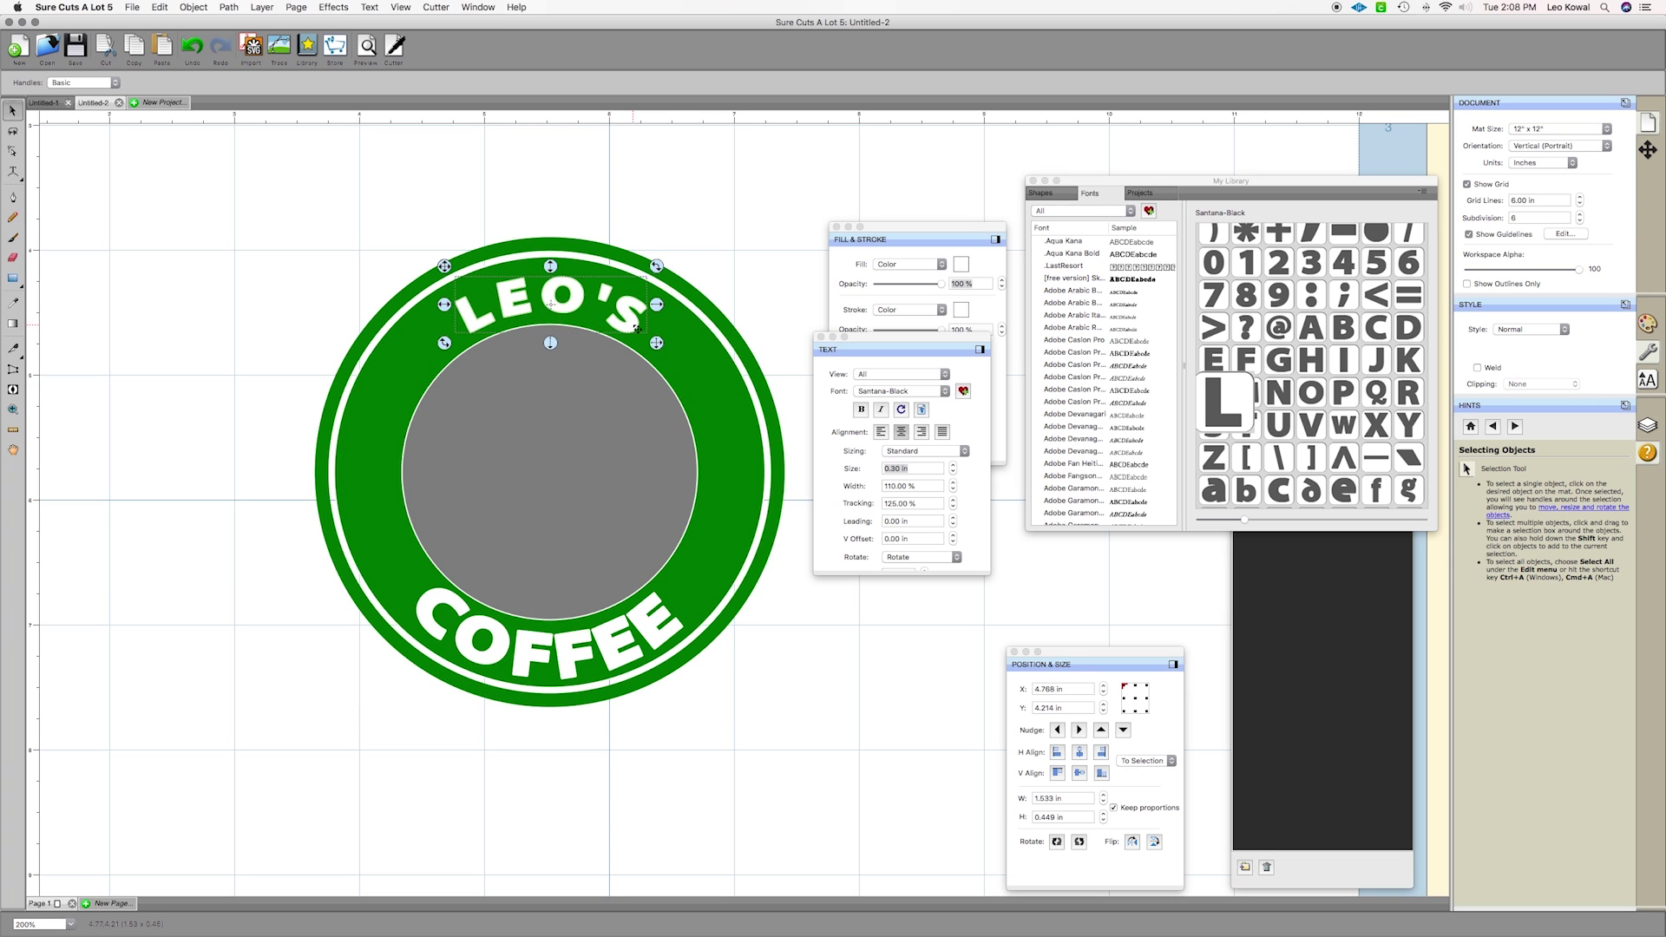
click(632, 324)
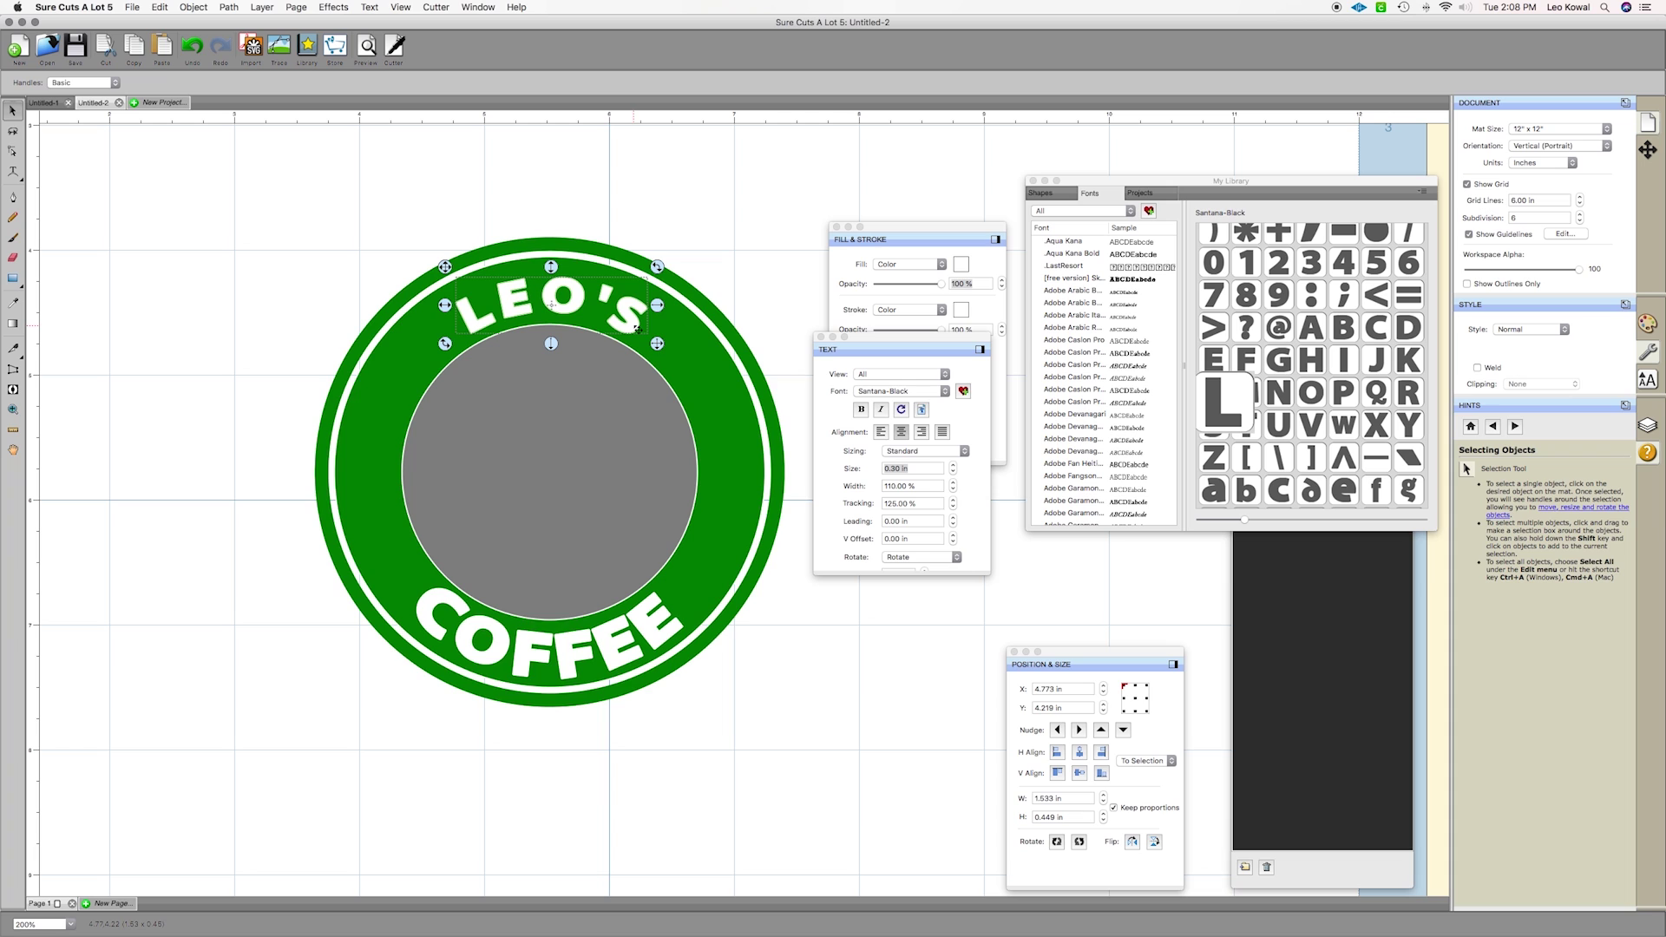
mouse_move(637, 329)
mouse_down()
mouse_move(672, 337)
mouse_move(653, 334)
mouse_up()
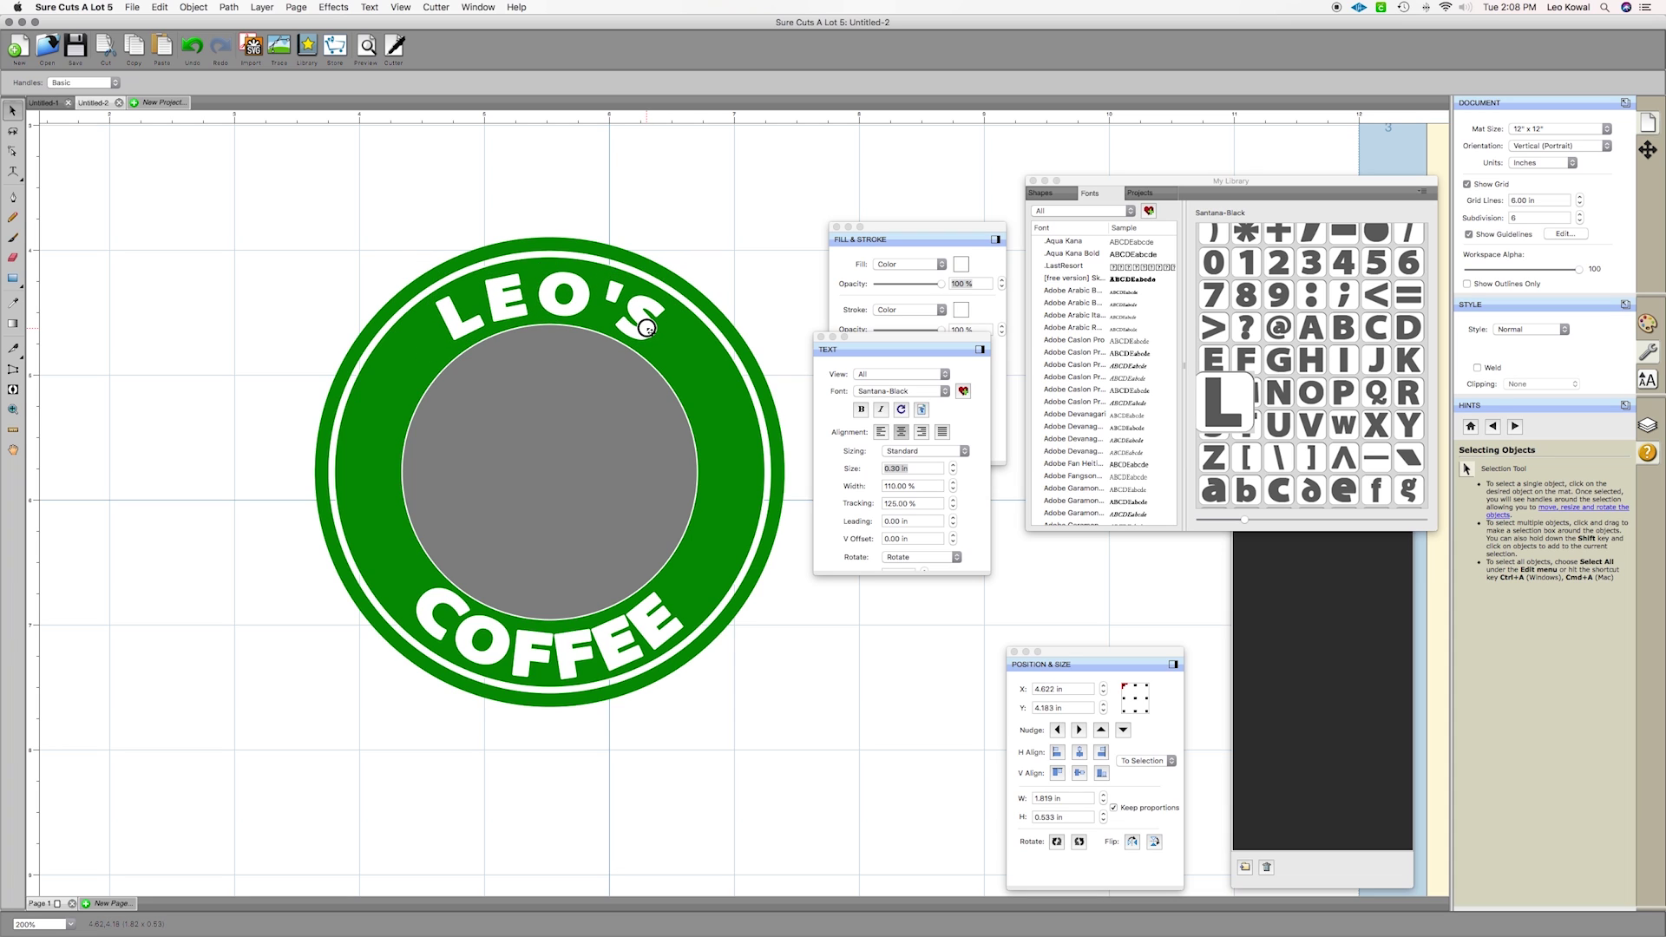
drag(649, 332, 652, 333)
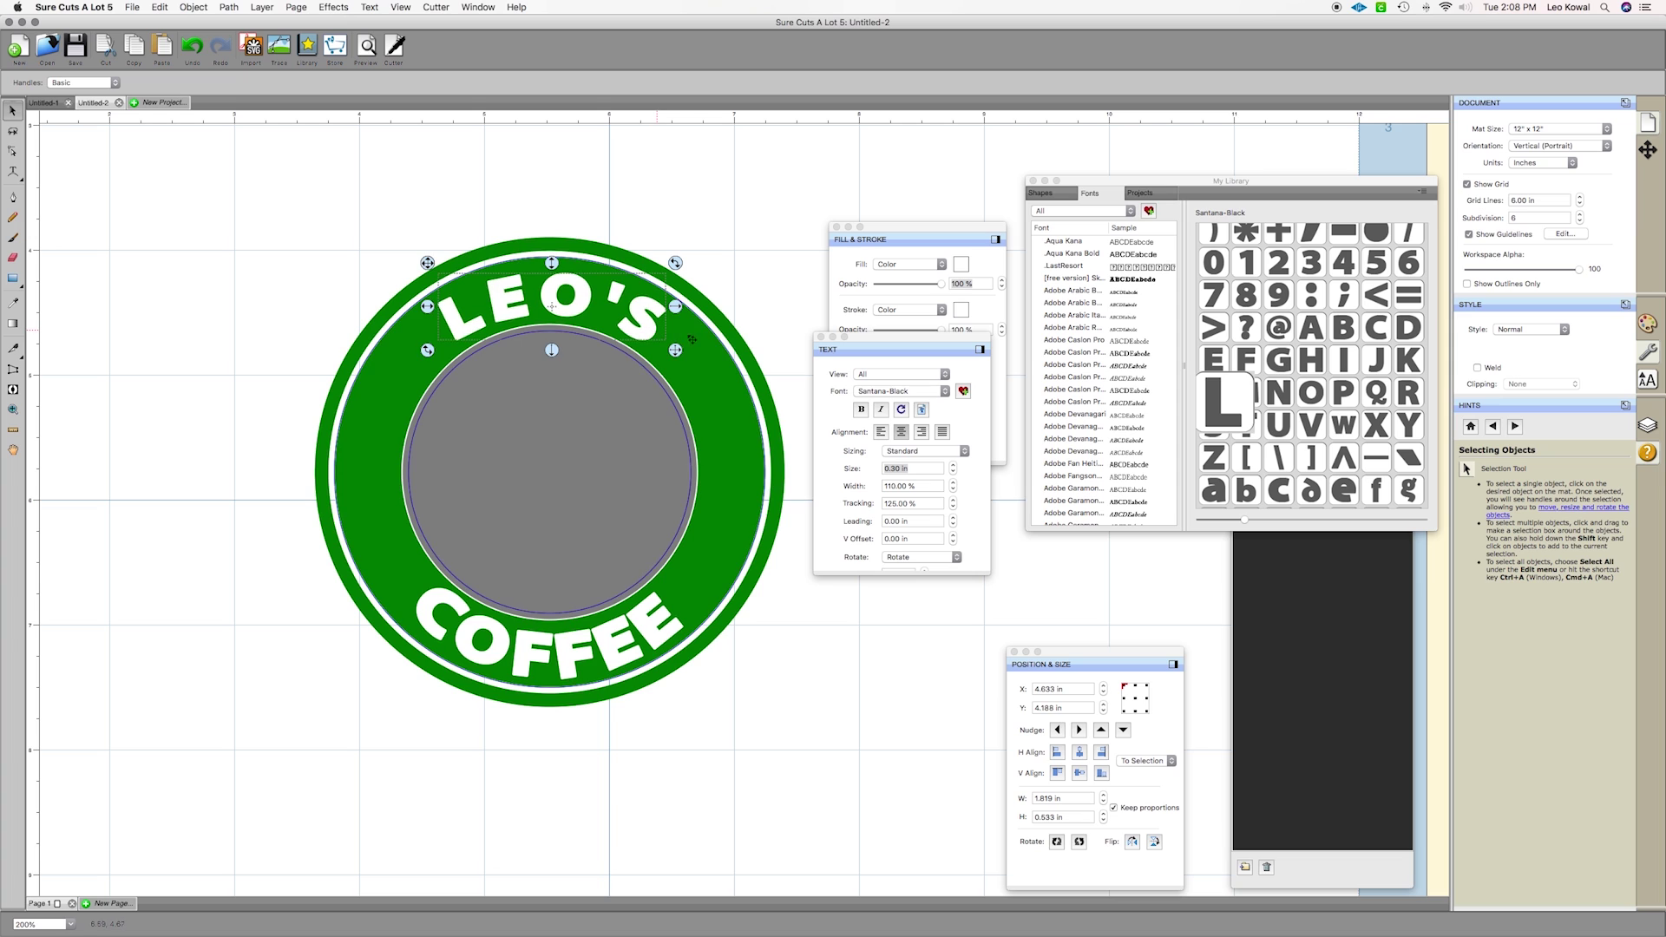
drag(676, 262, 677, 265)
drag(652, 326, 573, 307)
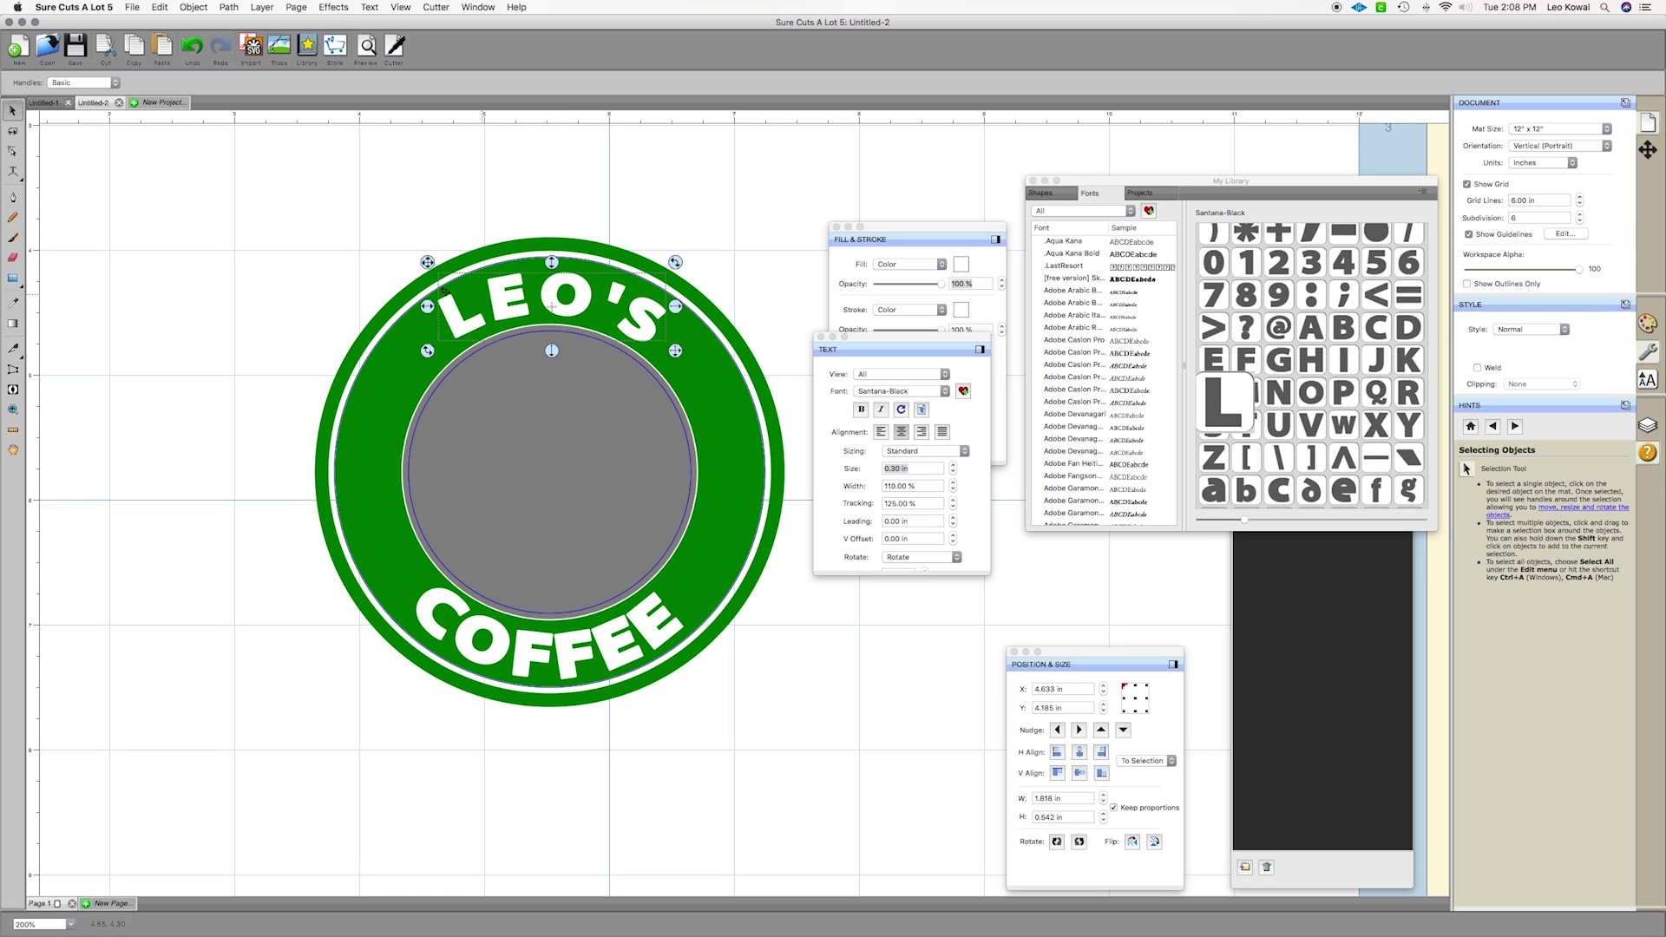
Reduce the tracking of the name text to 110%, trying 105% along the way
click(16, 174)
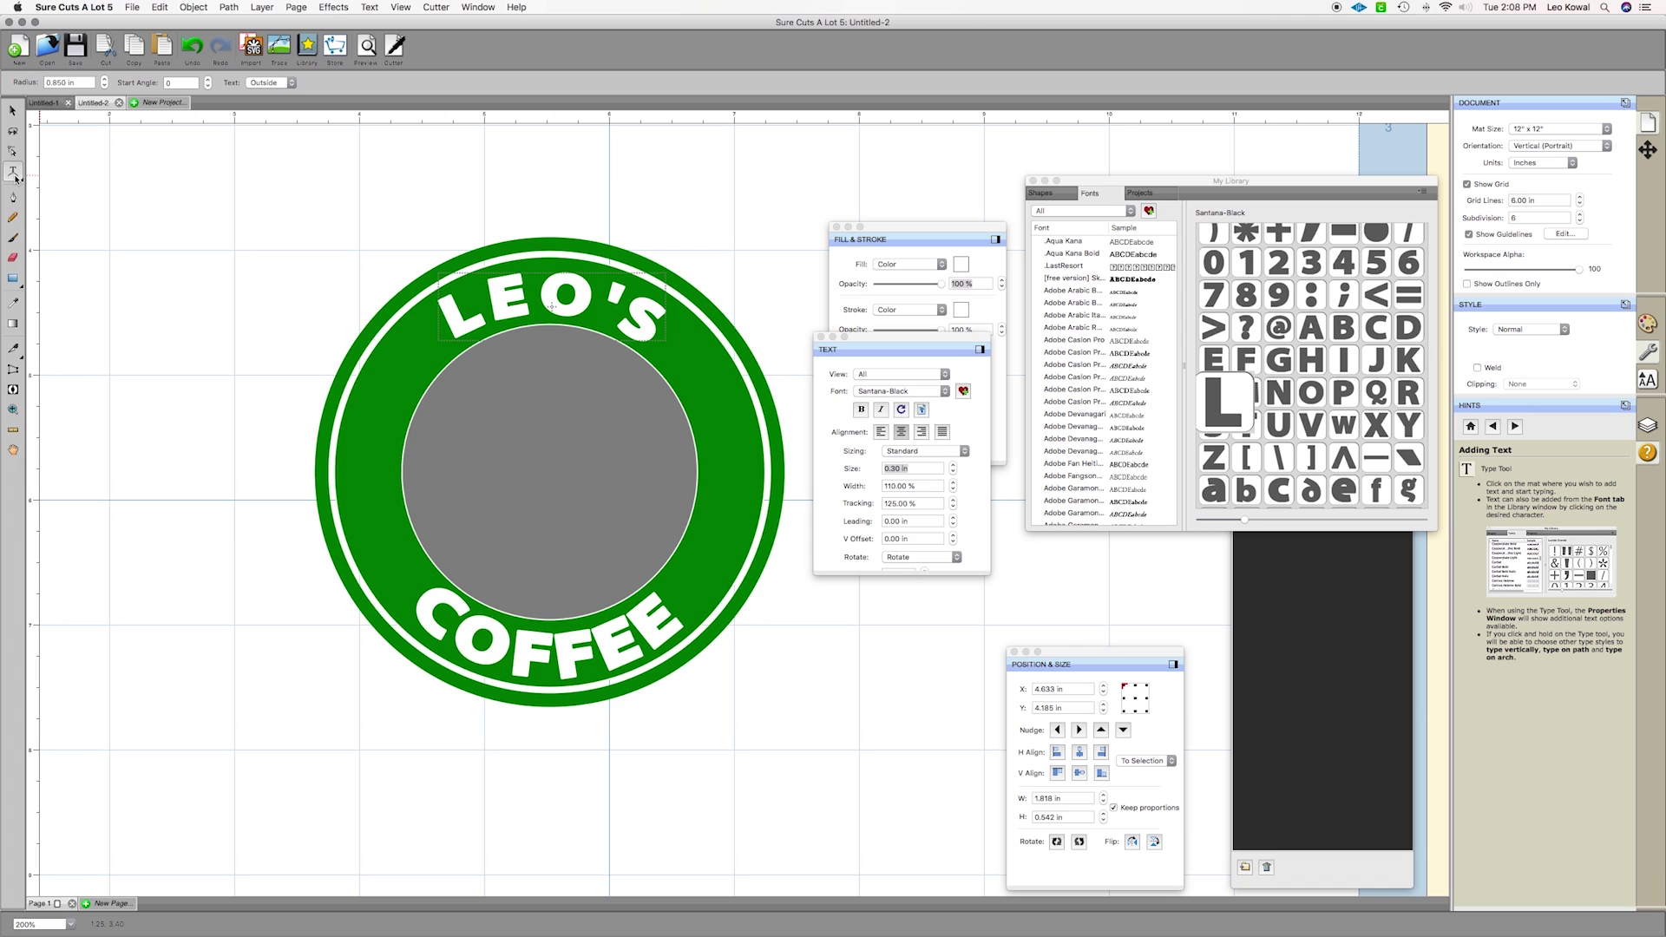
click(953, 507)
click(952, 508)
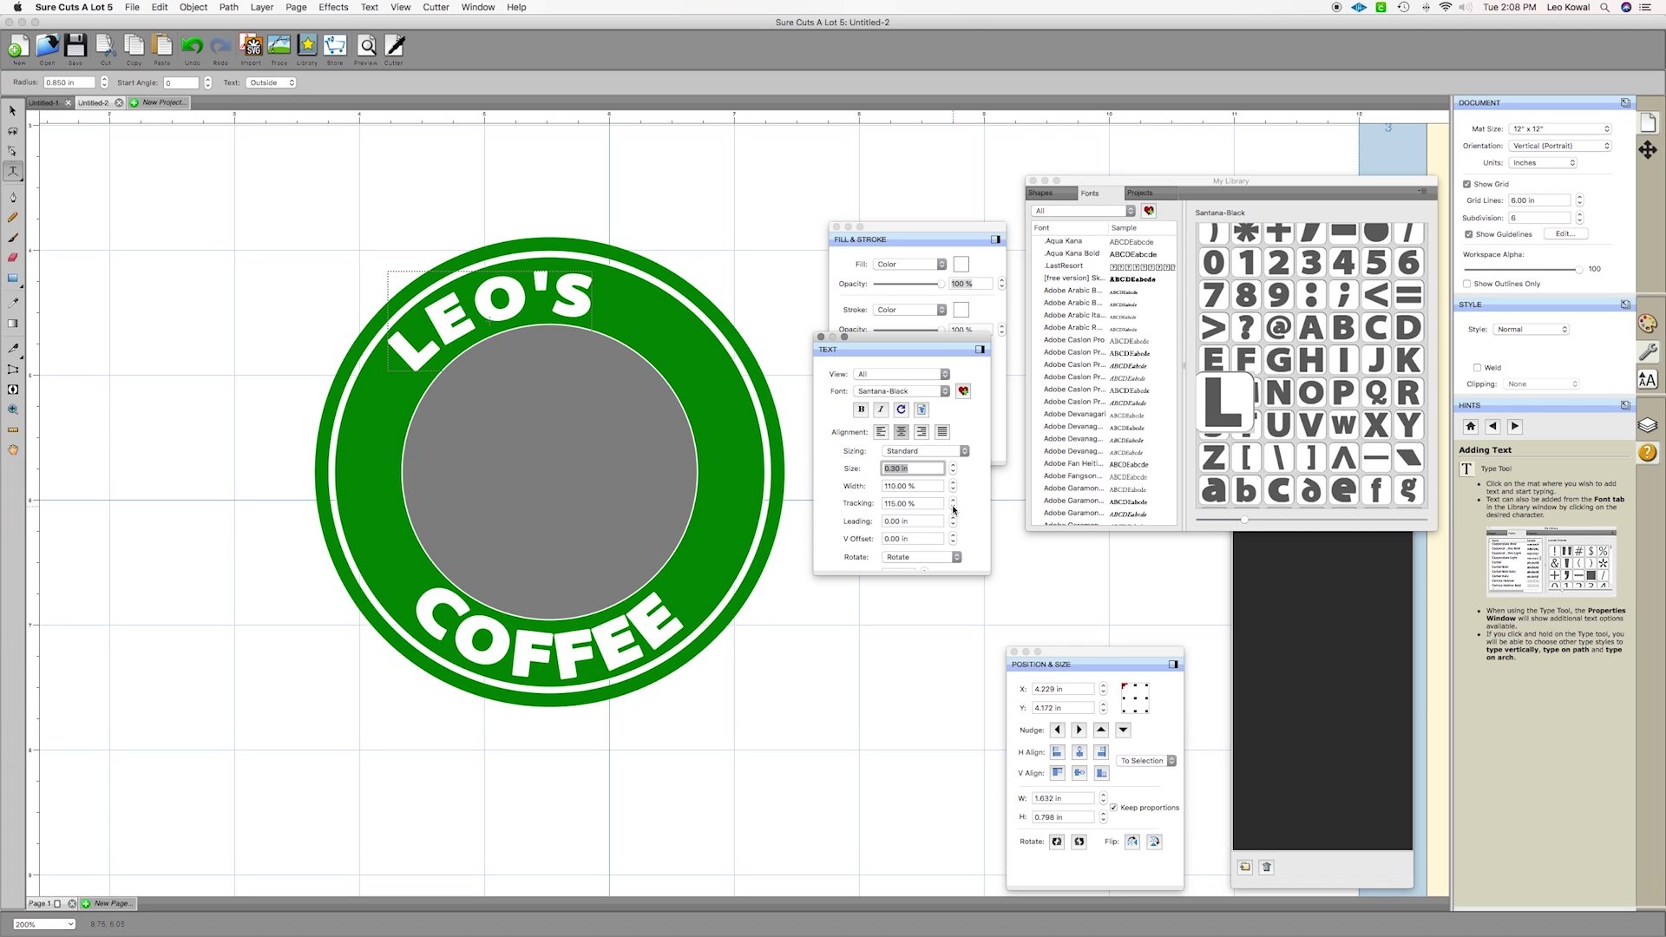
click(953, 509)
click(952, 510)
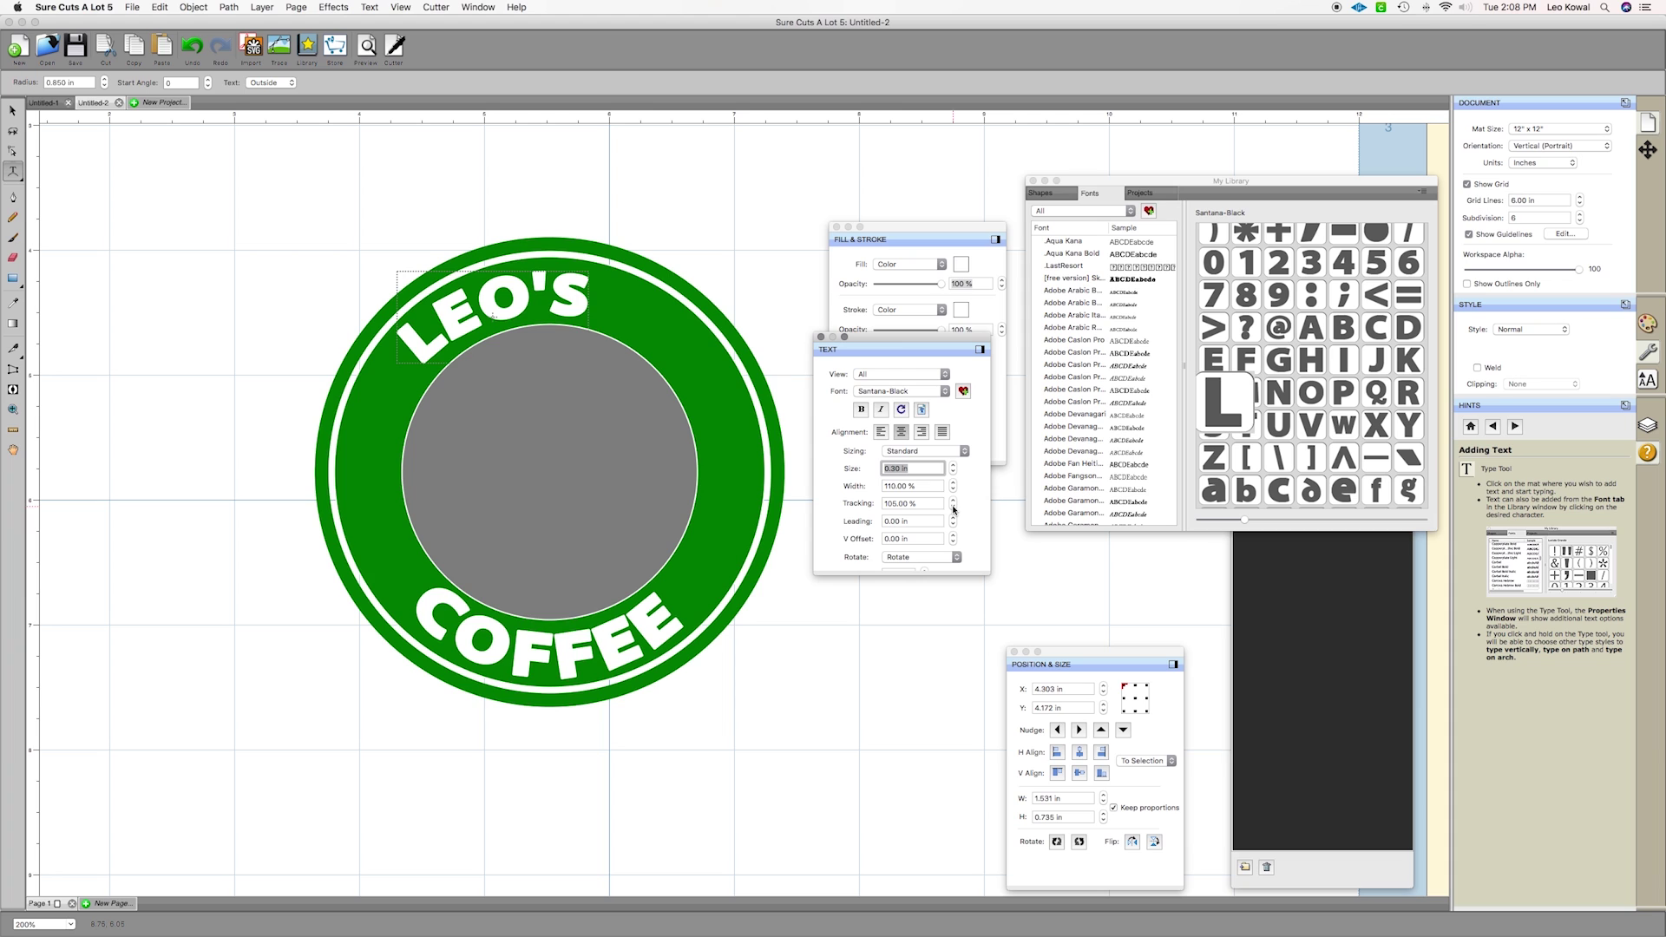
click(954, 499)
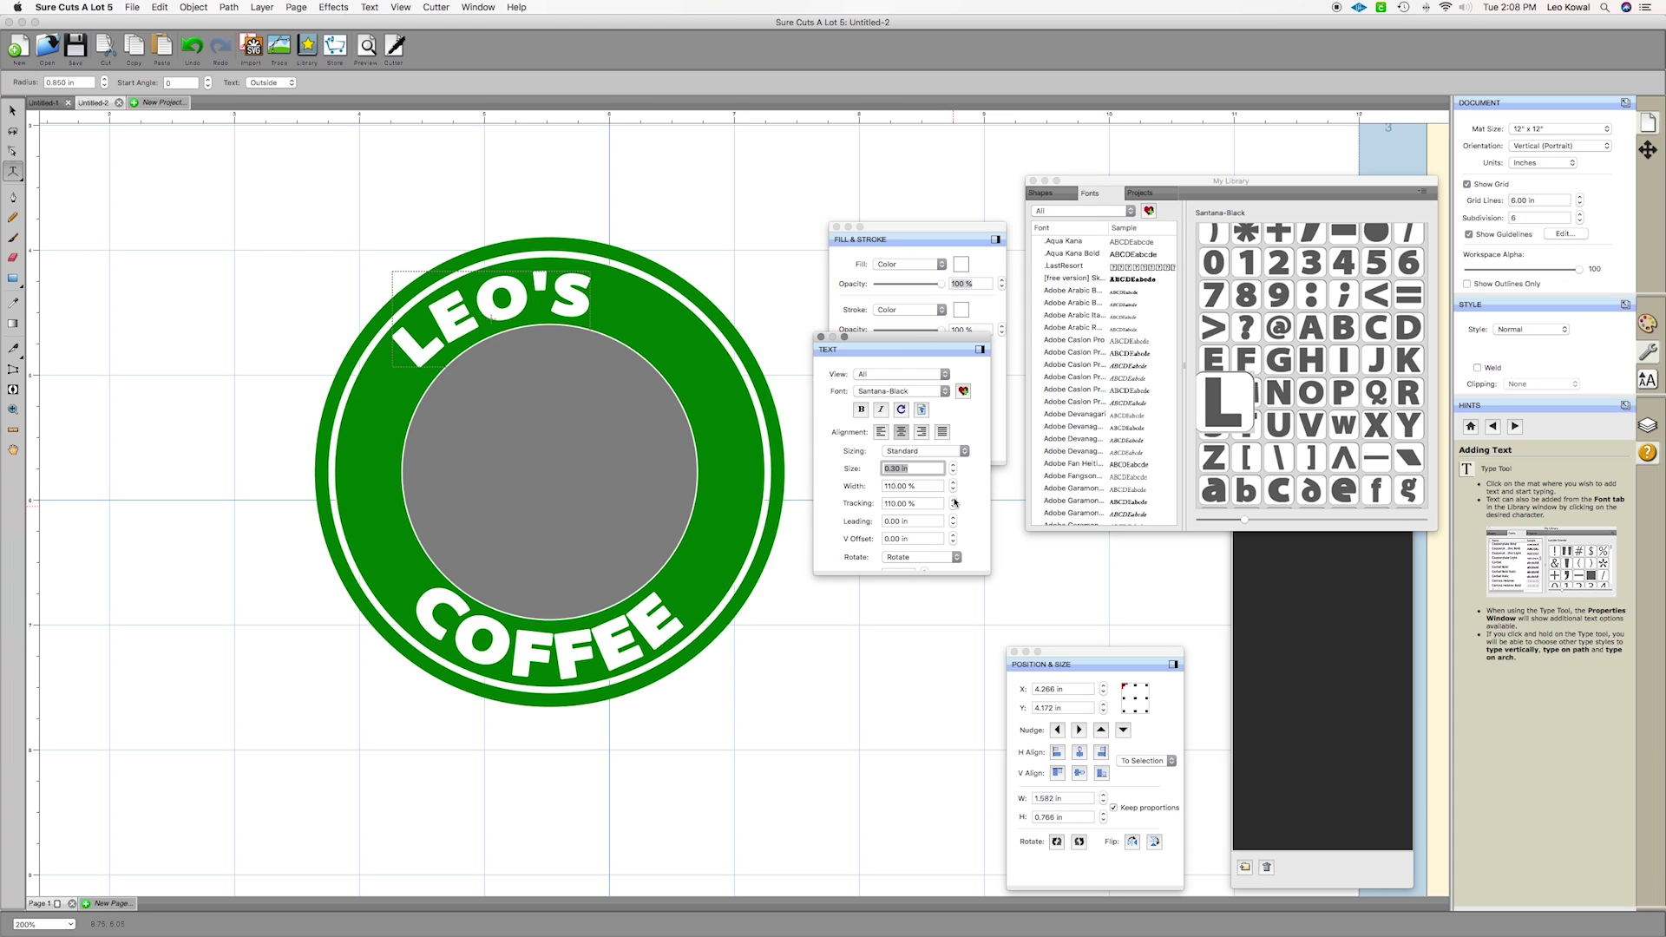
Rotate the name text level and center it on the upper green ring at about X 4.69 in, Y 4.17 in
click(13, 110)
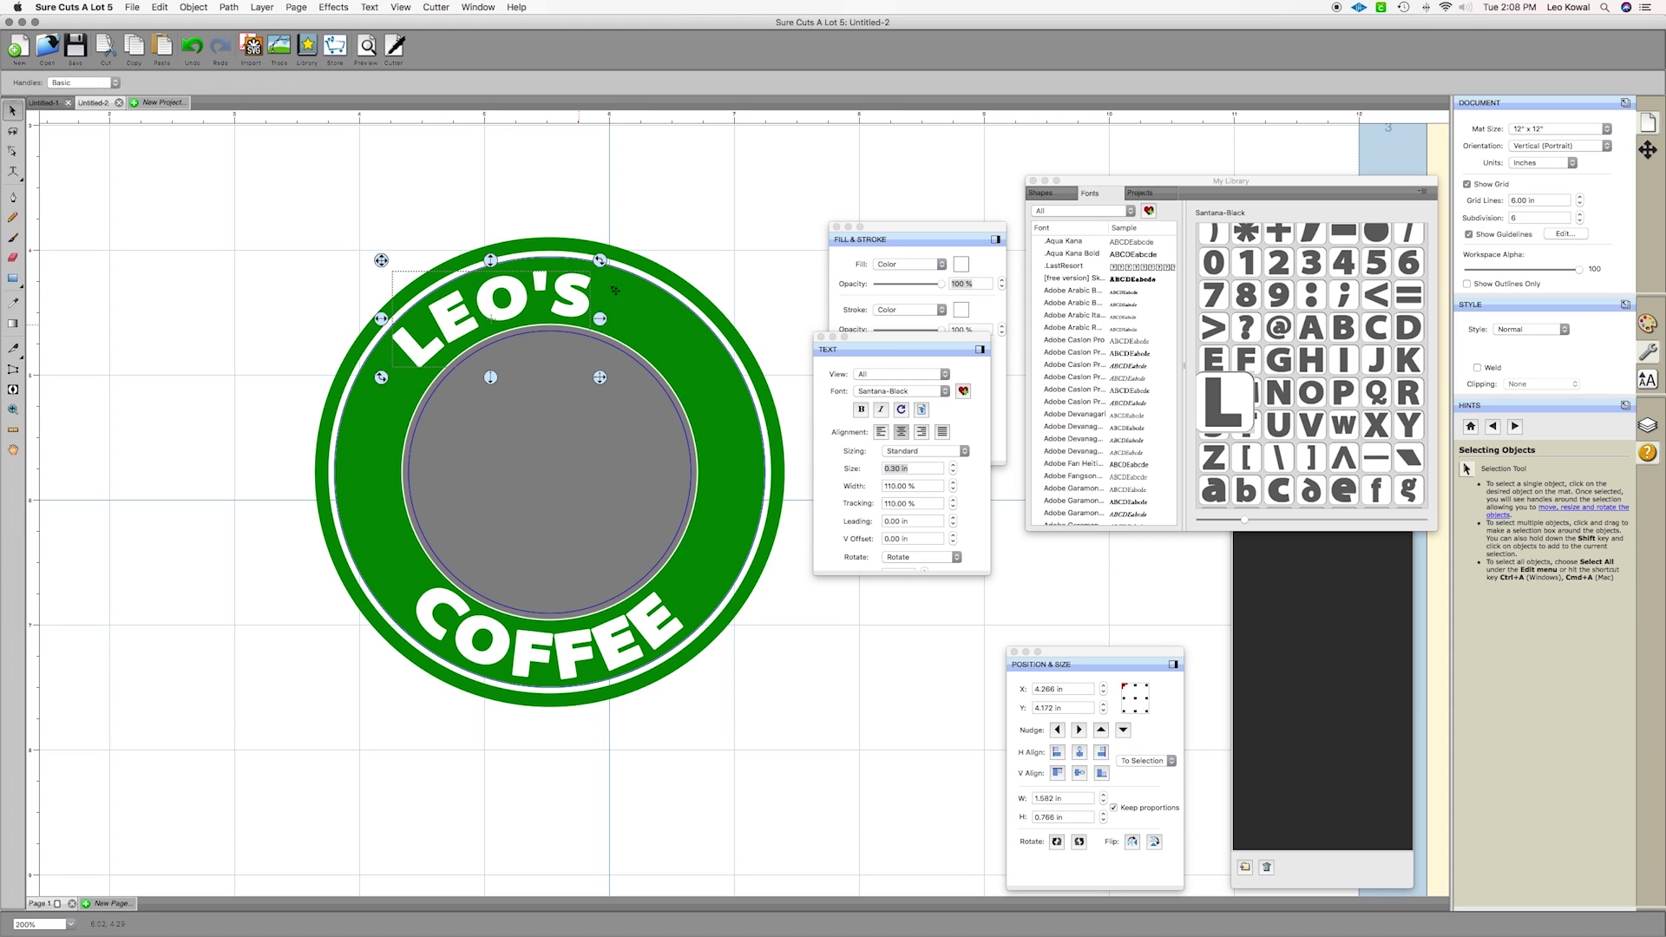
drag(576, 299, 663, 270)
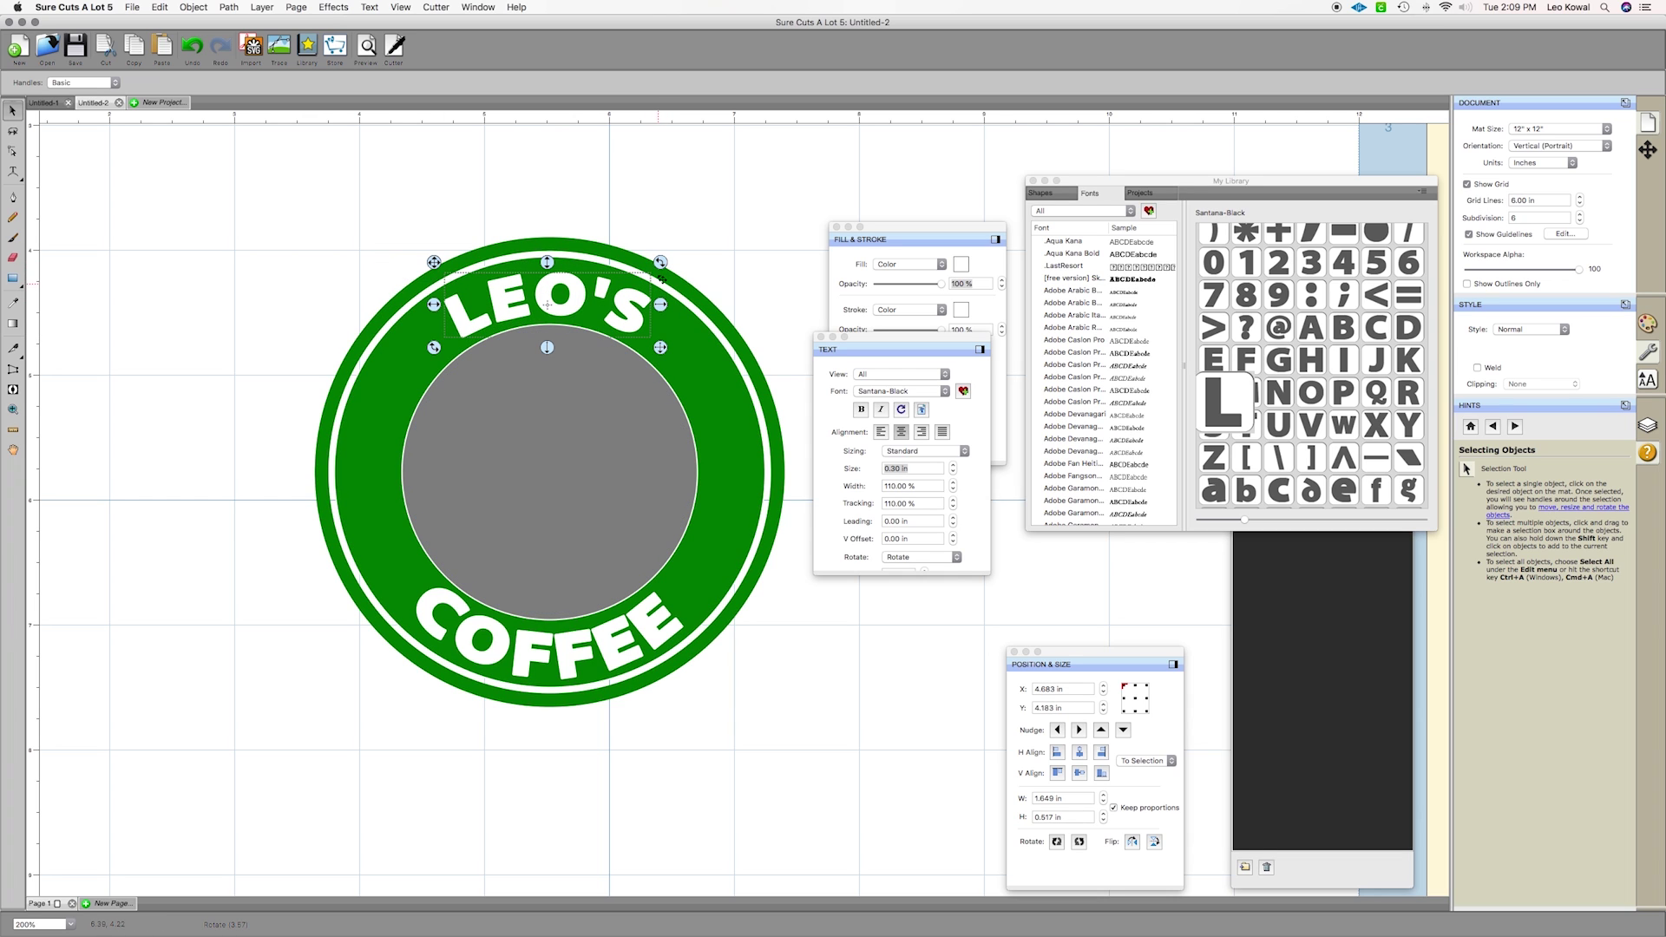
drag(661, 262, 642, 321)
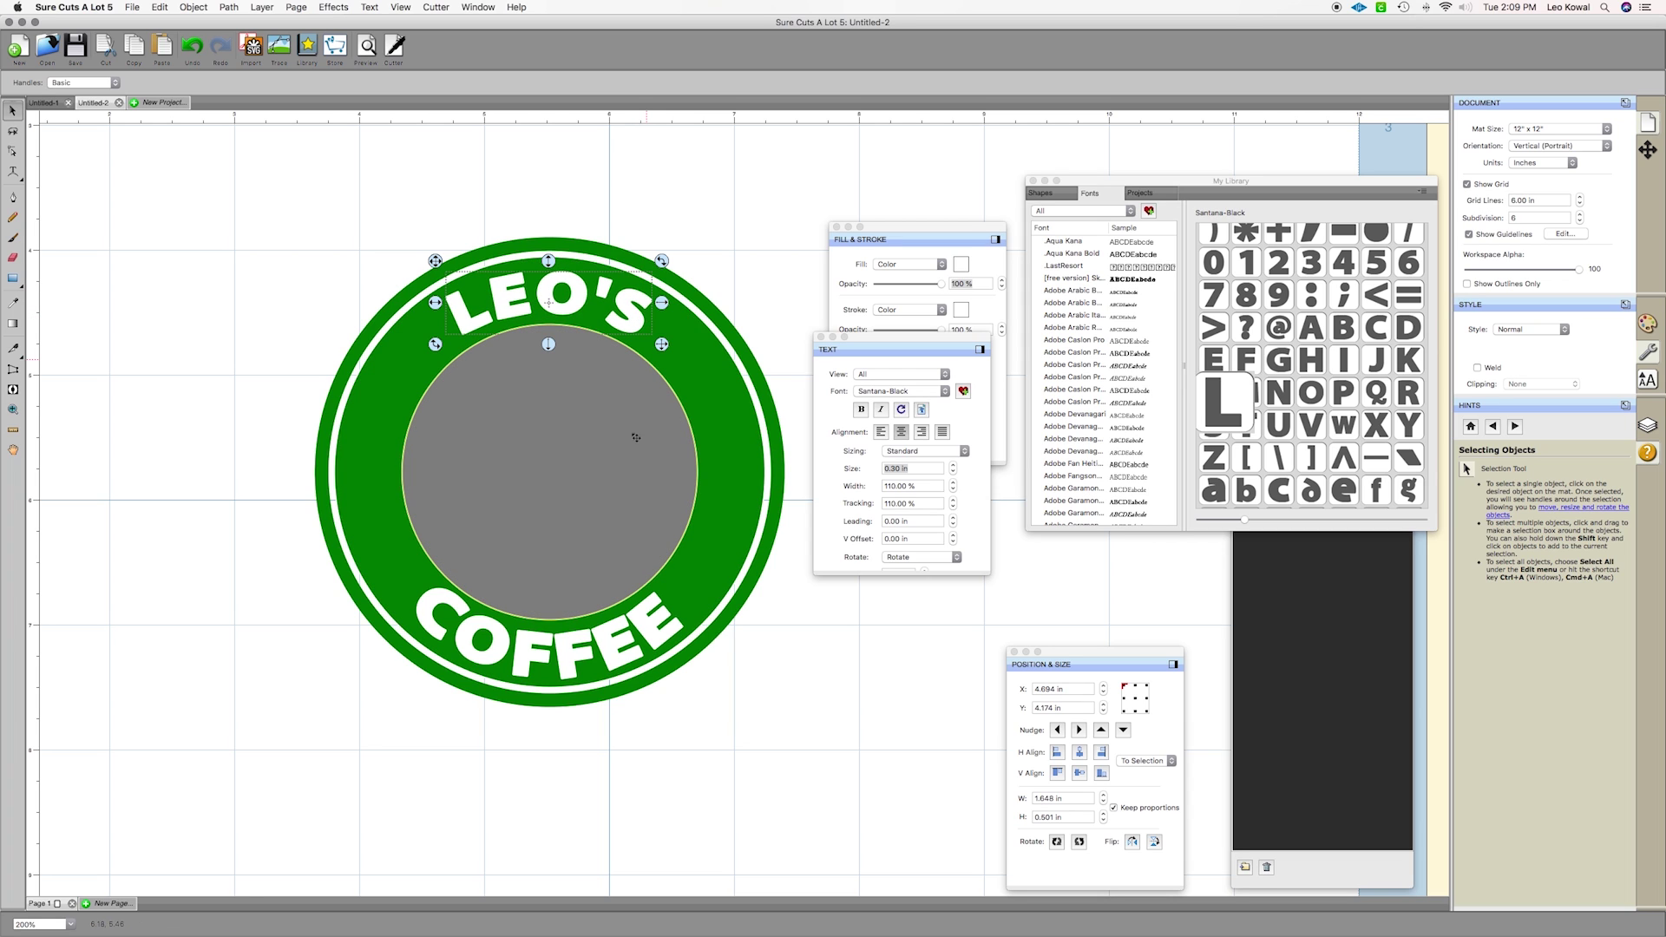
click(605, 514)
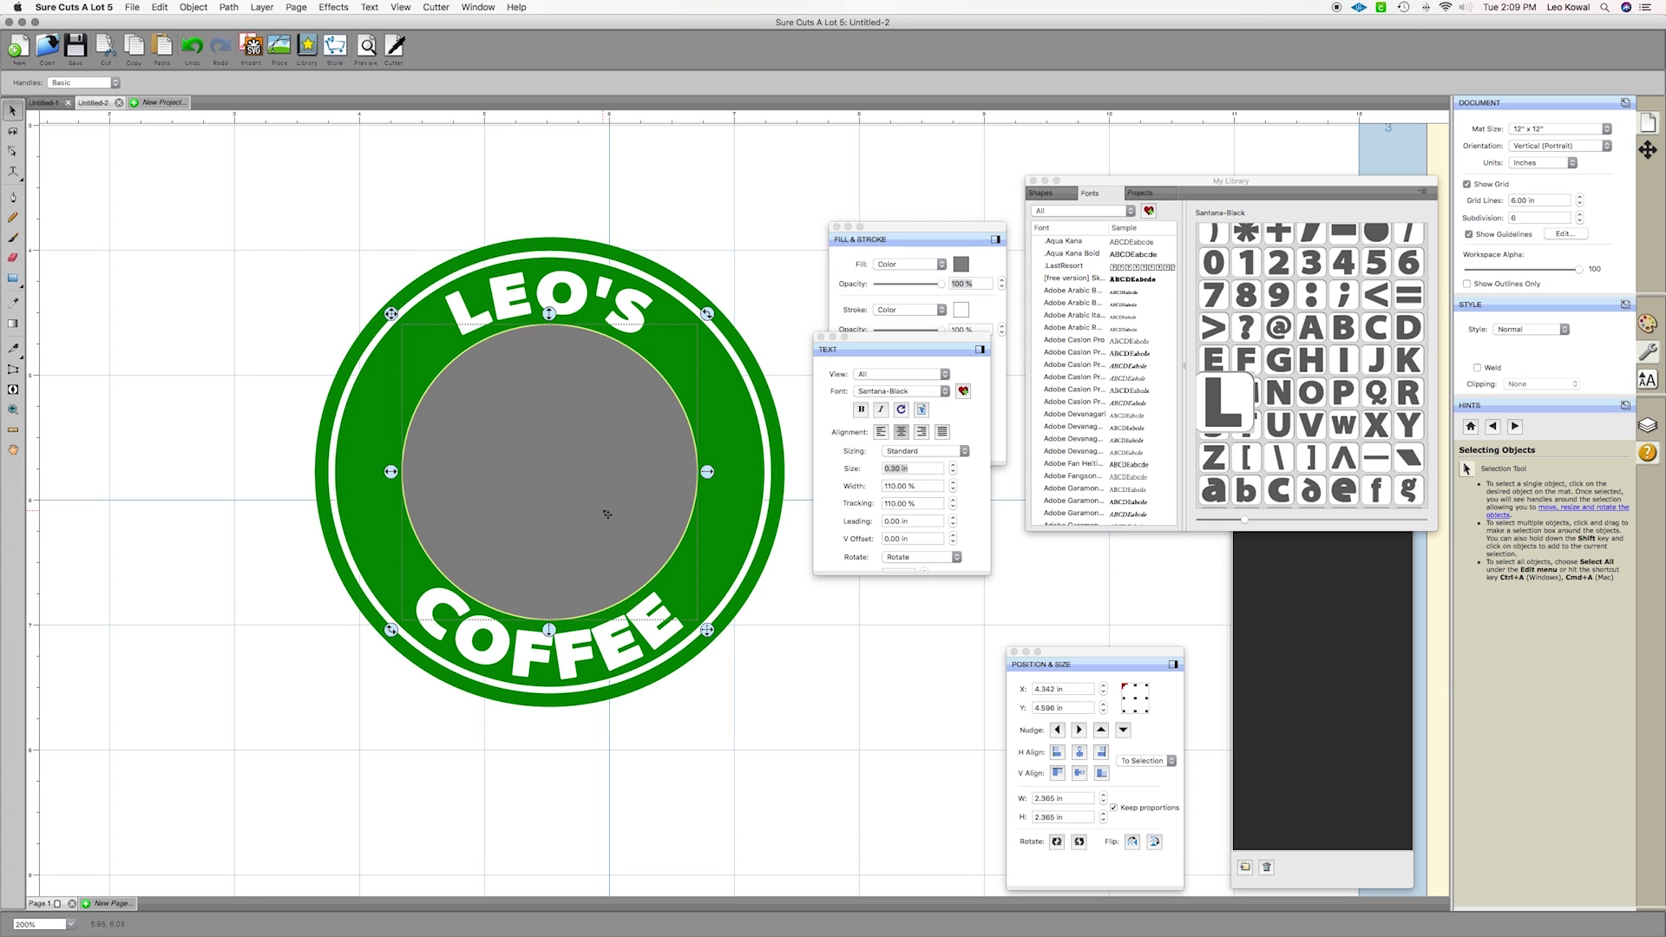
Delete the gray center disc and slightly adjust the name text's rotation and placement, to about X 4.77 in, Y 4.21 in
scroll(607, 513, down, 1)
key(Delete)
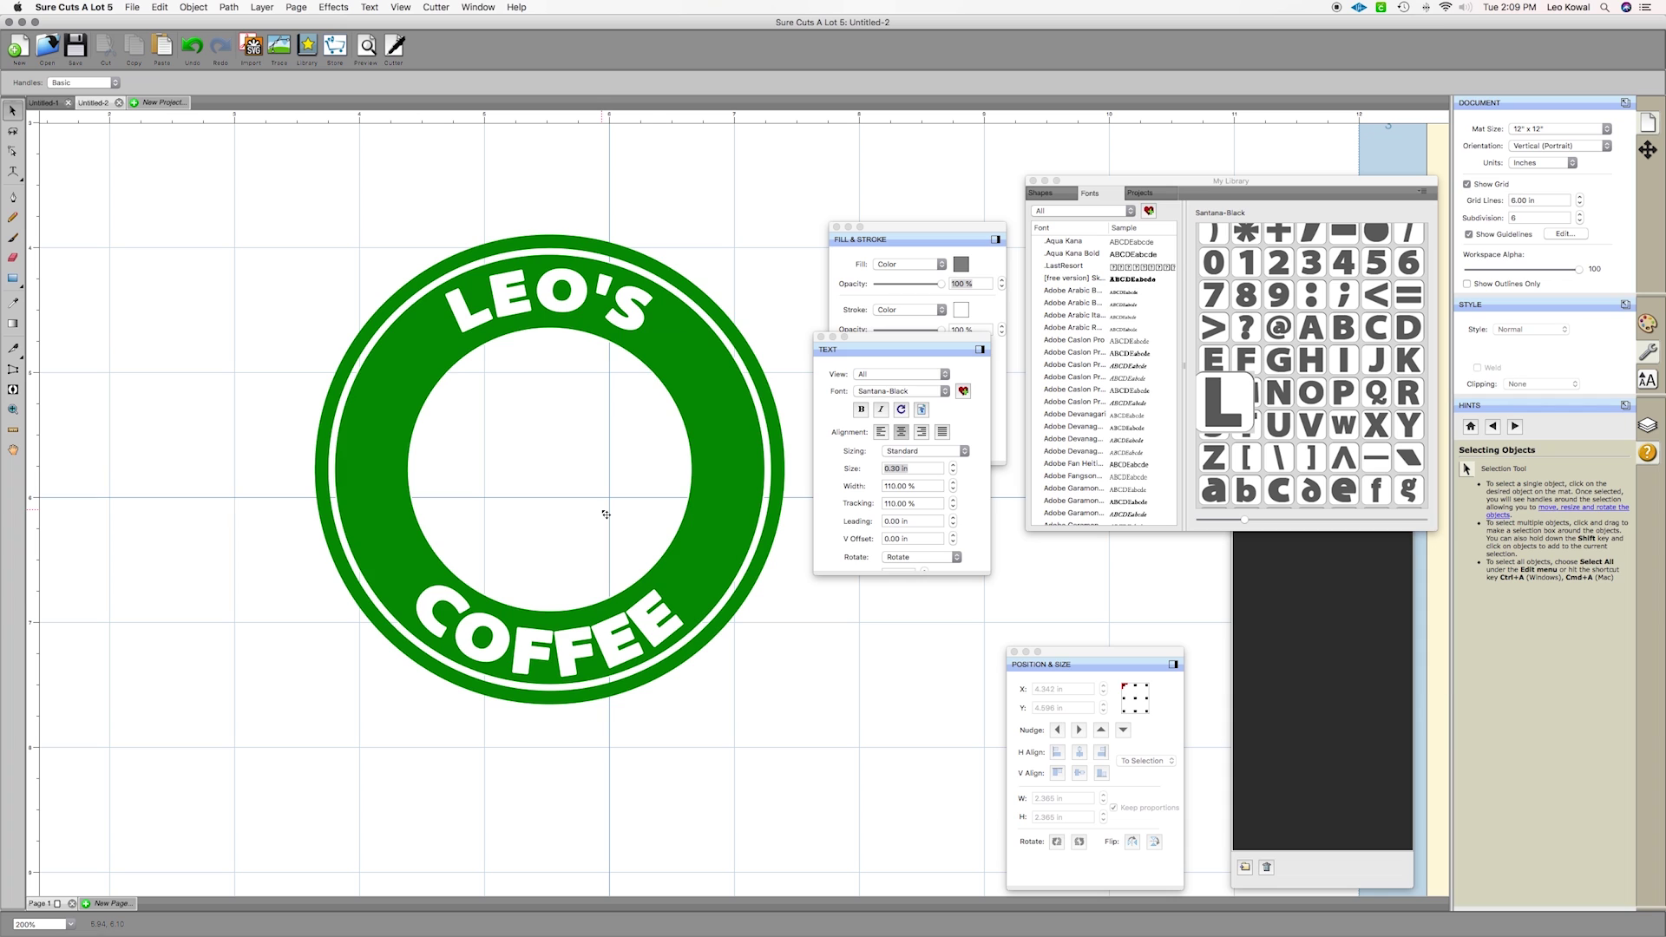
click(639, 320)
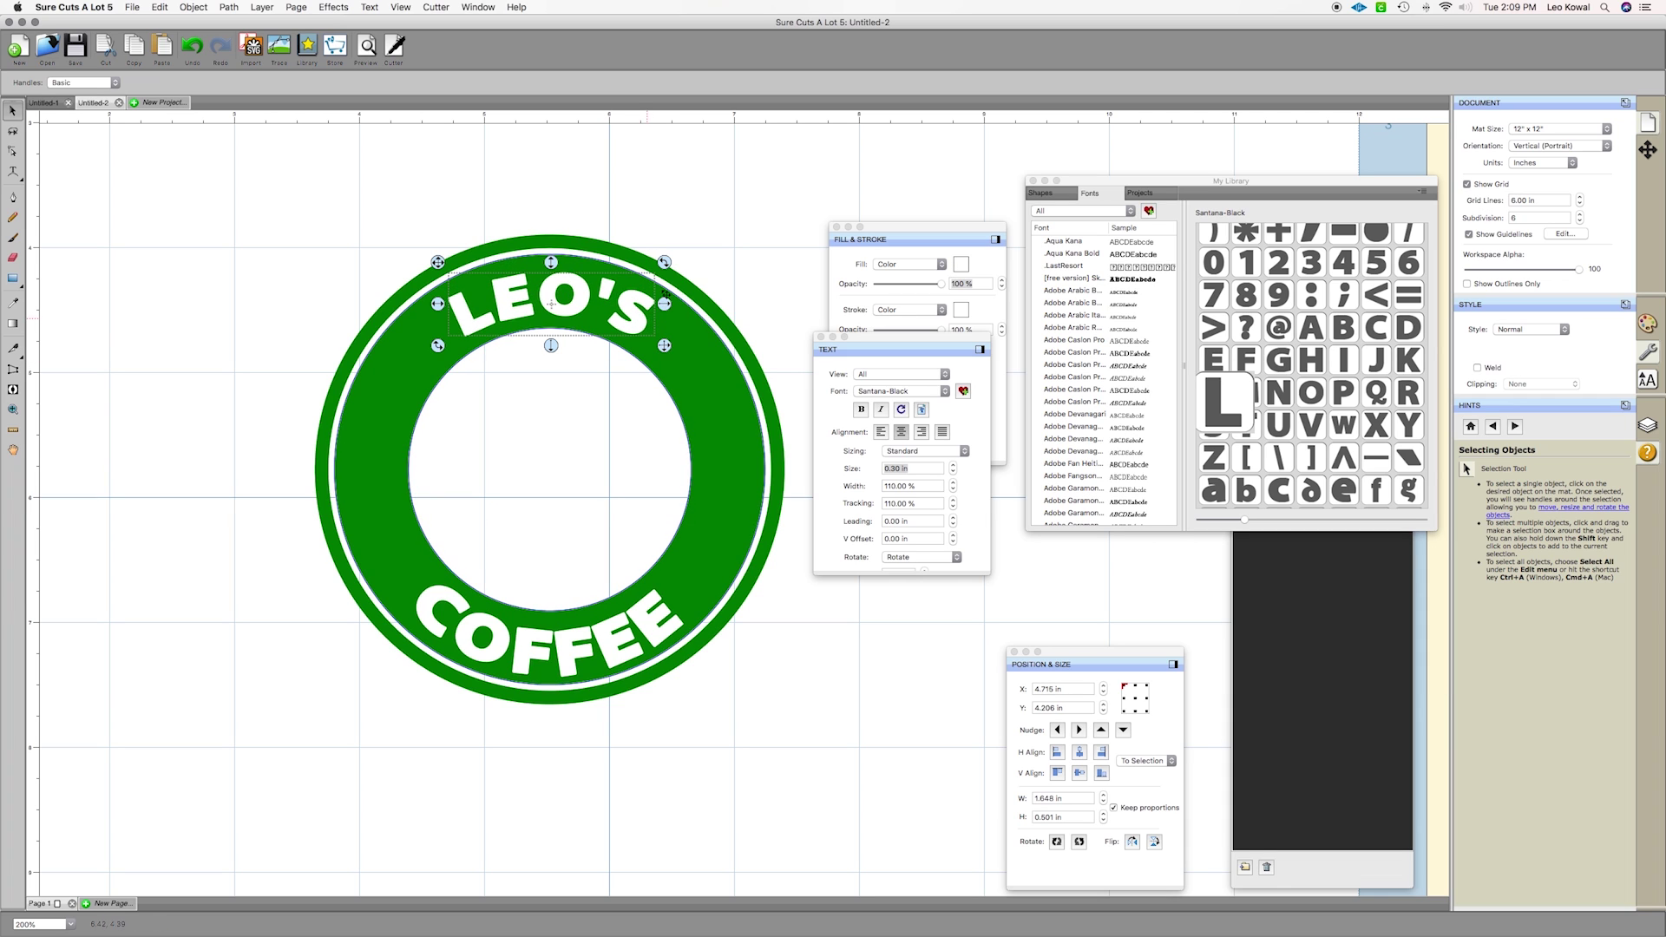
drag(661, 257, 670, 267)
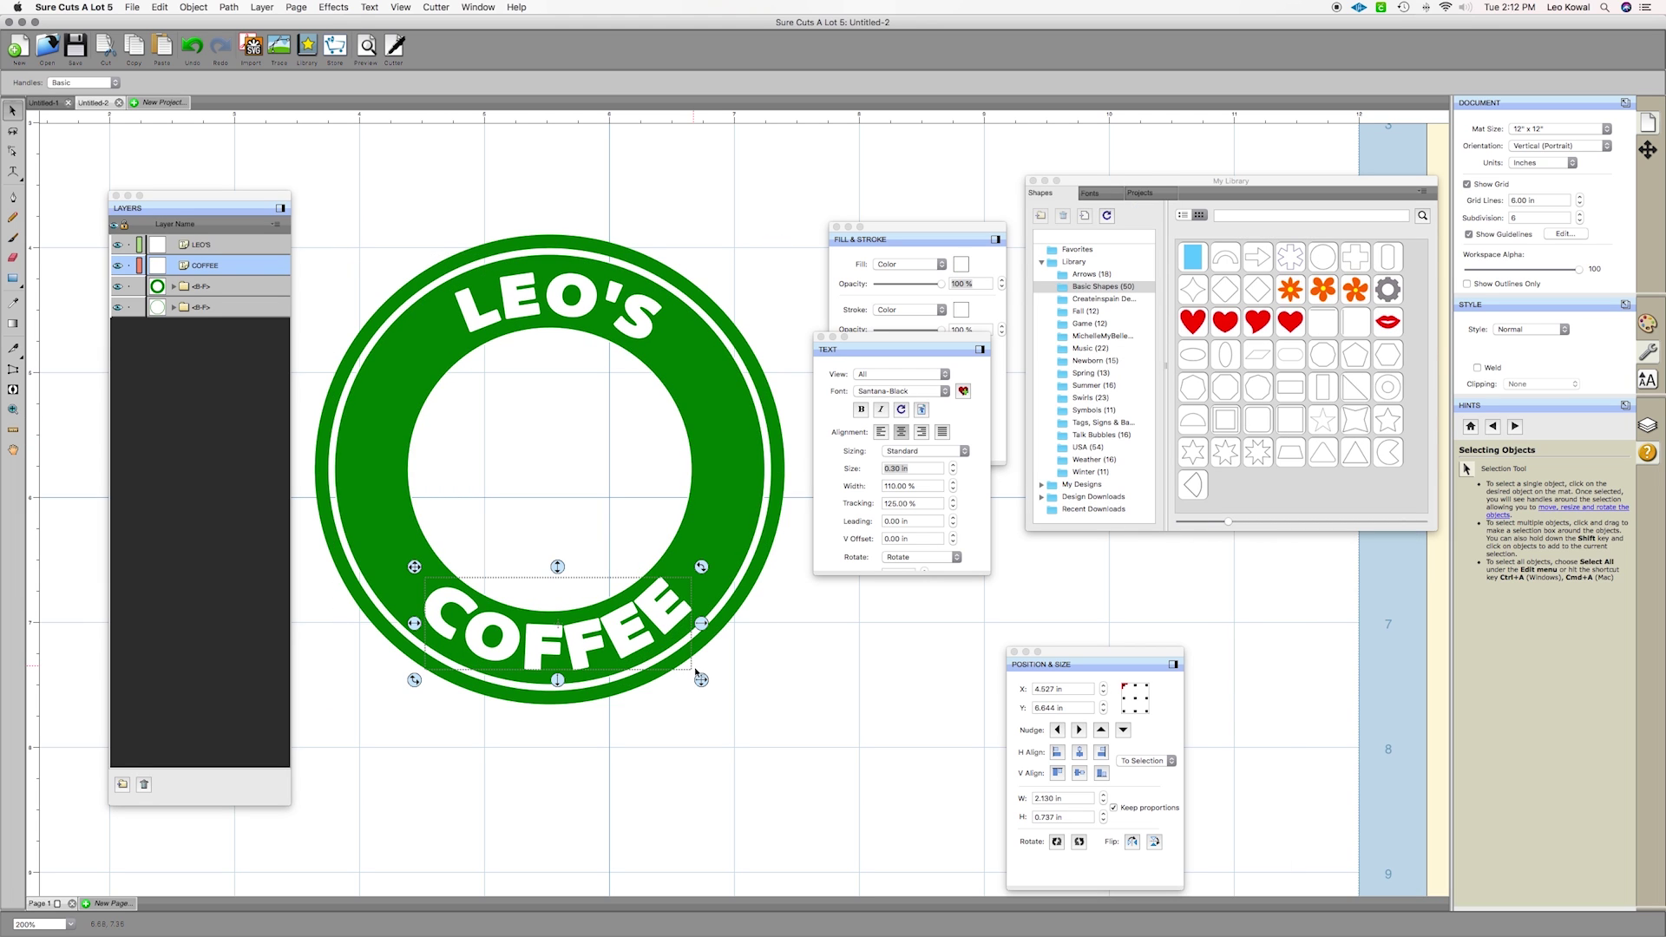
click(751, 699)
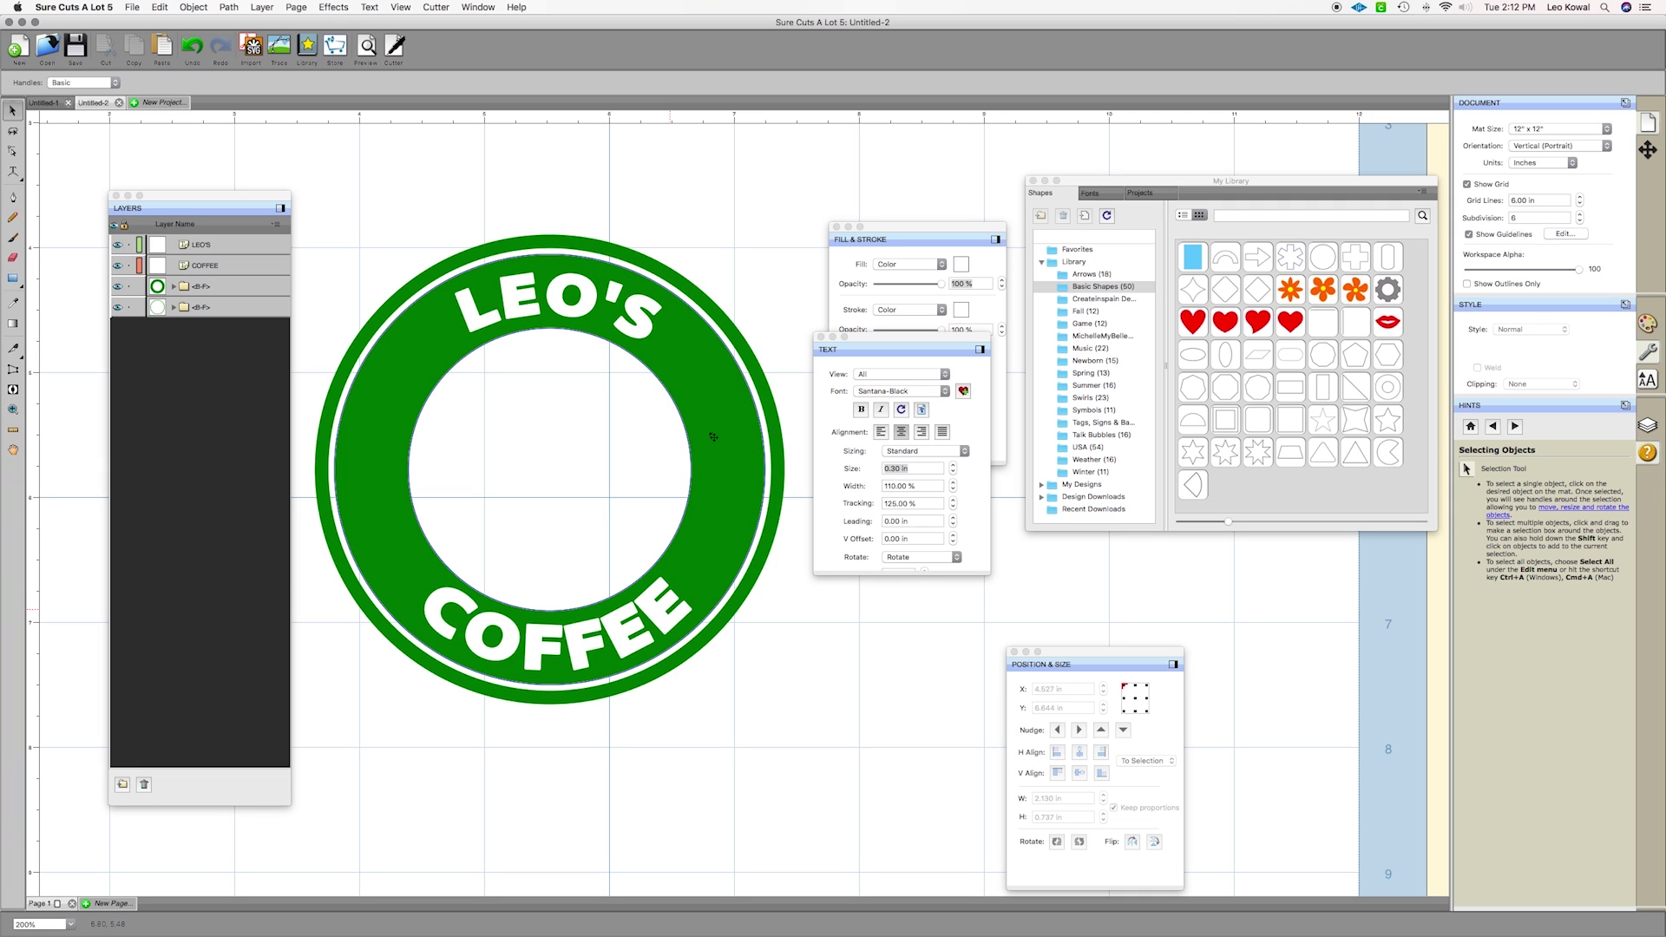
Cut the COFFEE text out of the green ring with Back Minus Front
click(228, 292)
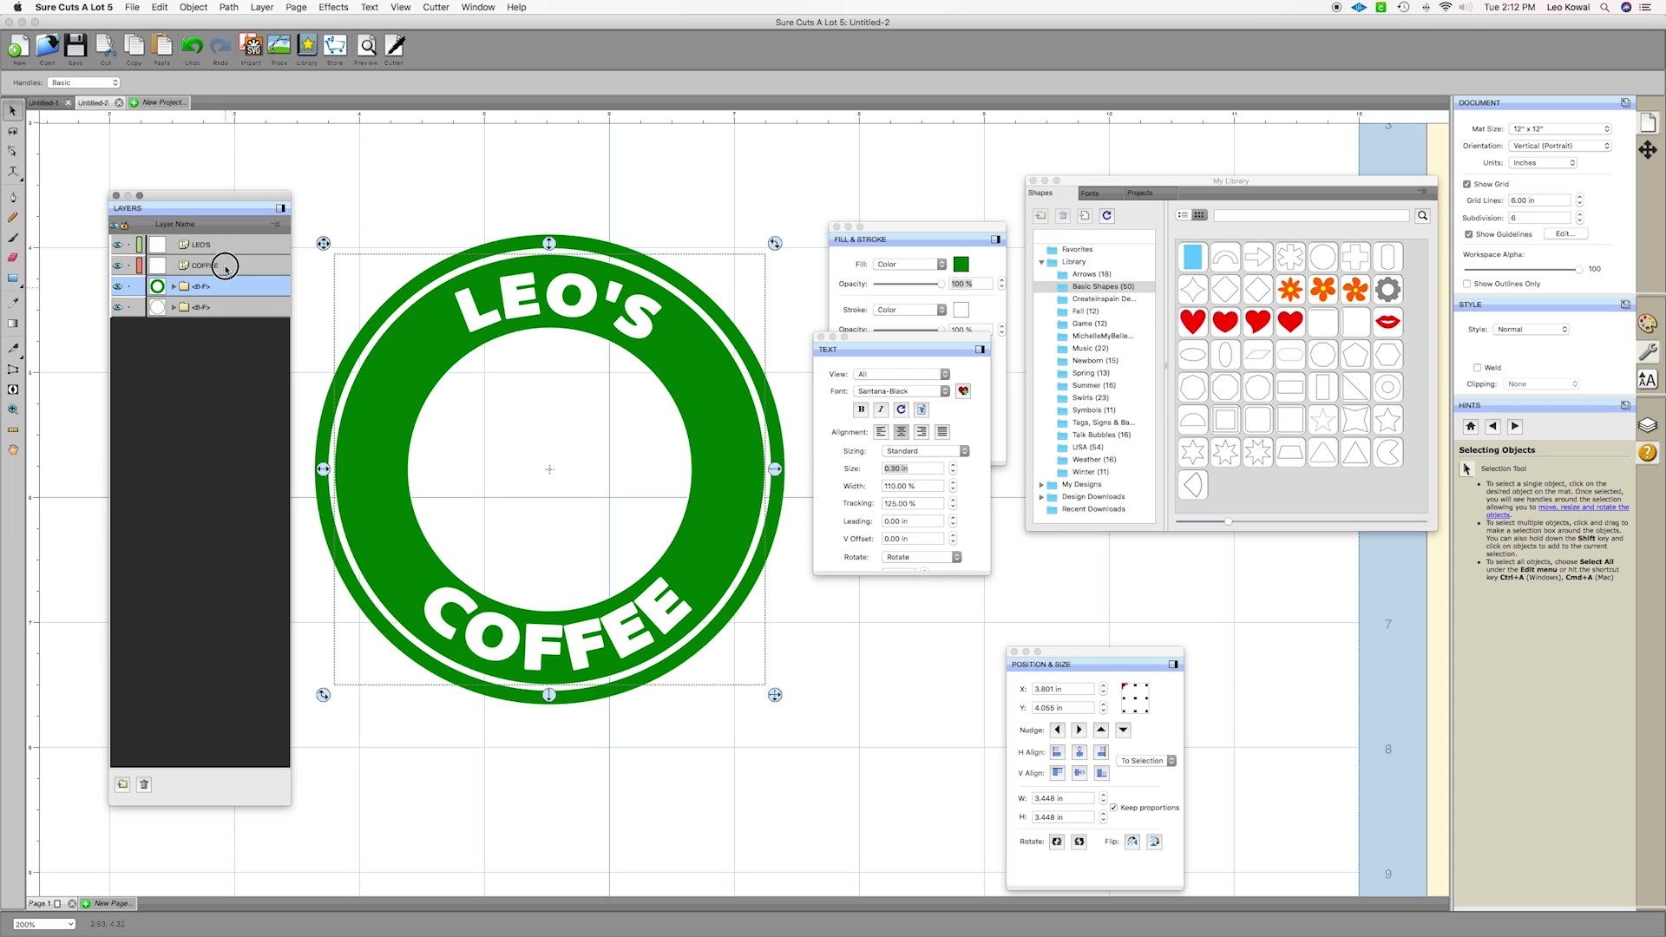
shift+click(221, 269)
click(231, 6)
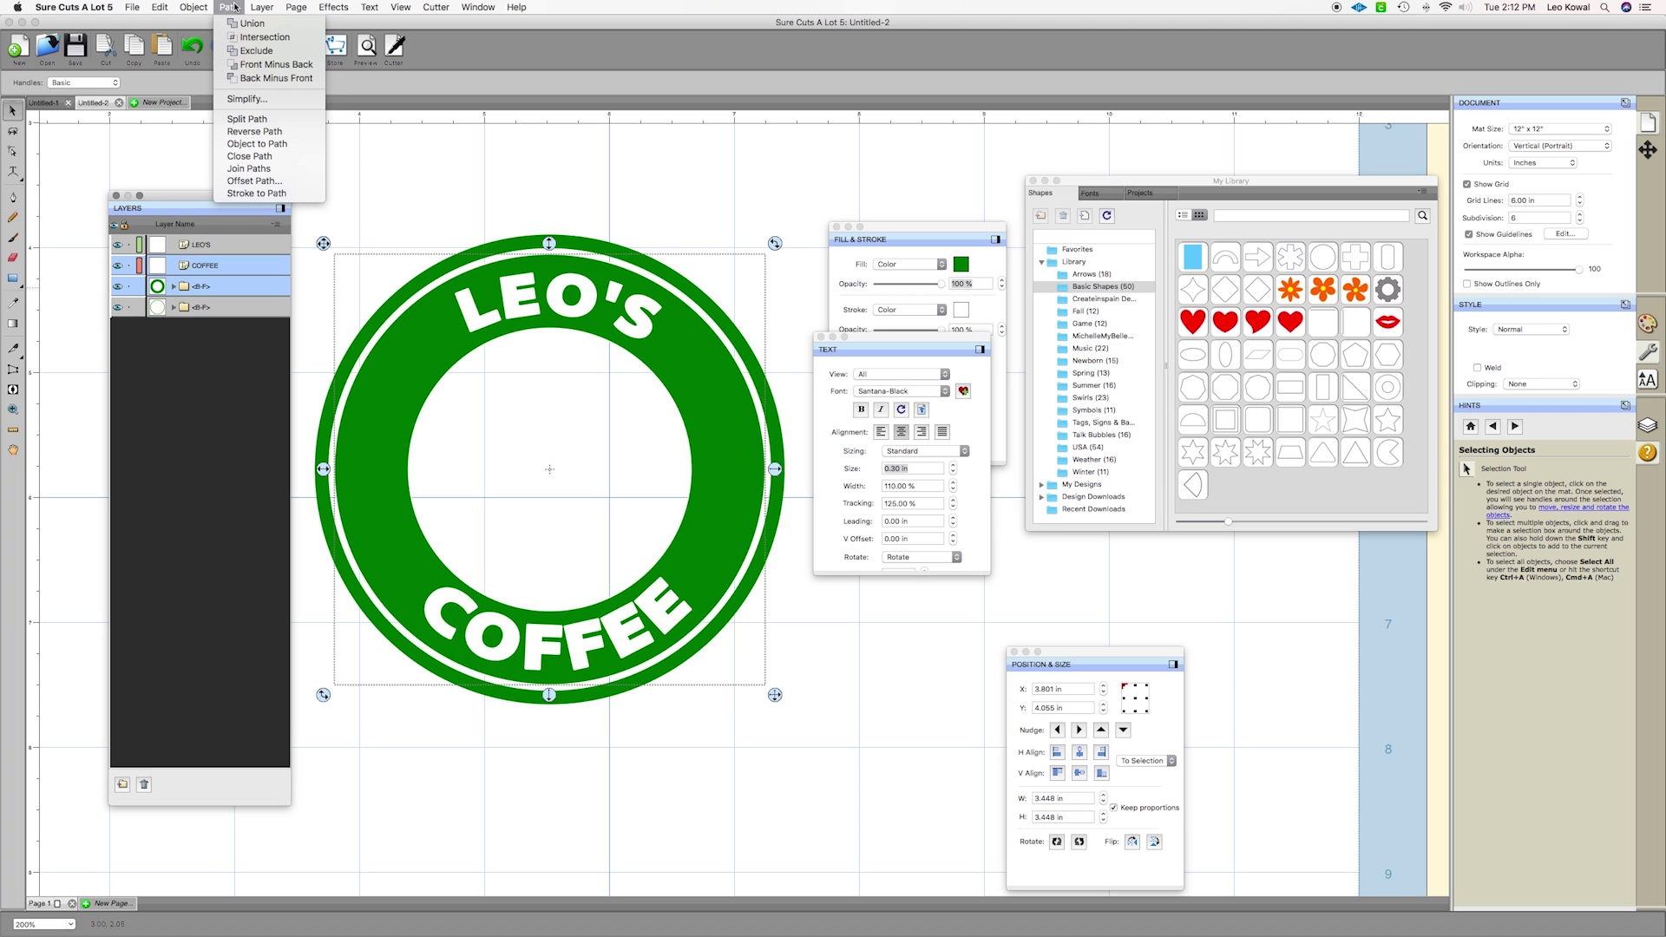
click(250, 79)
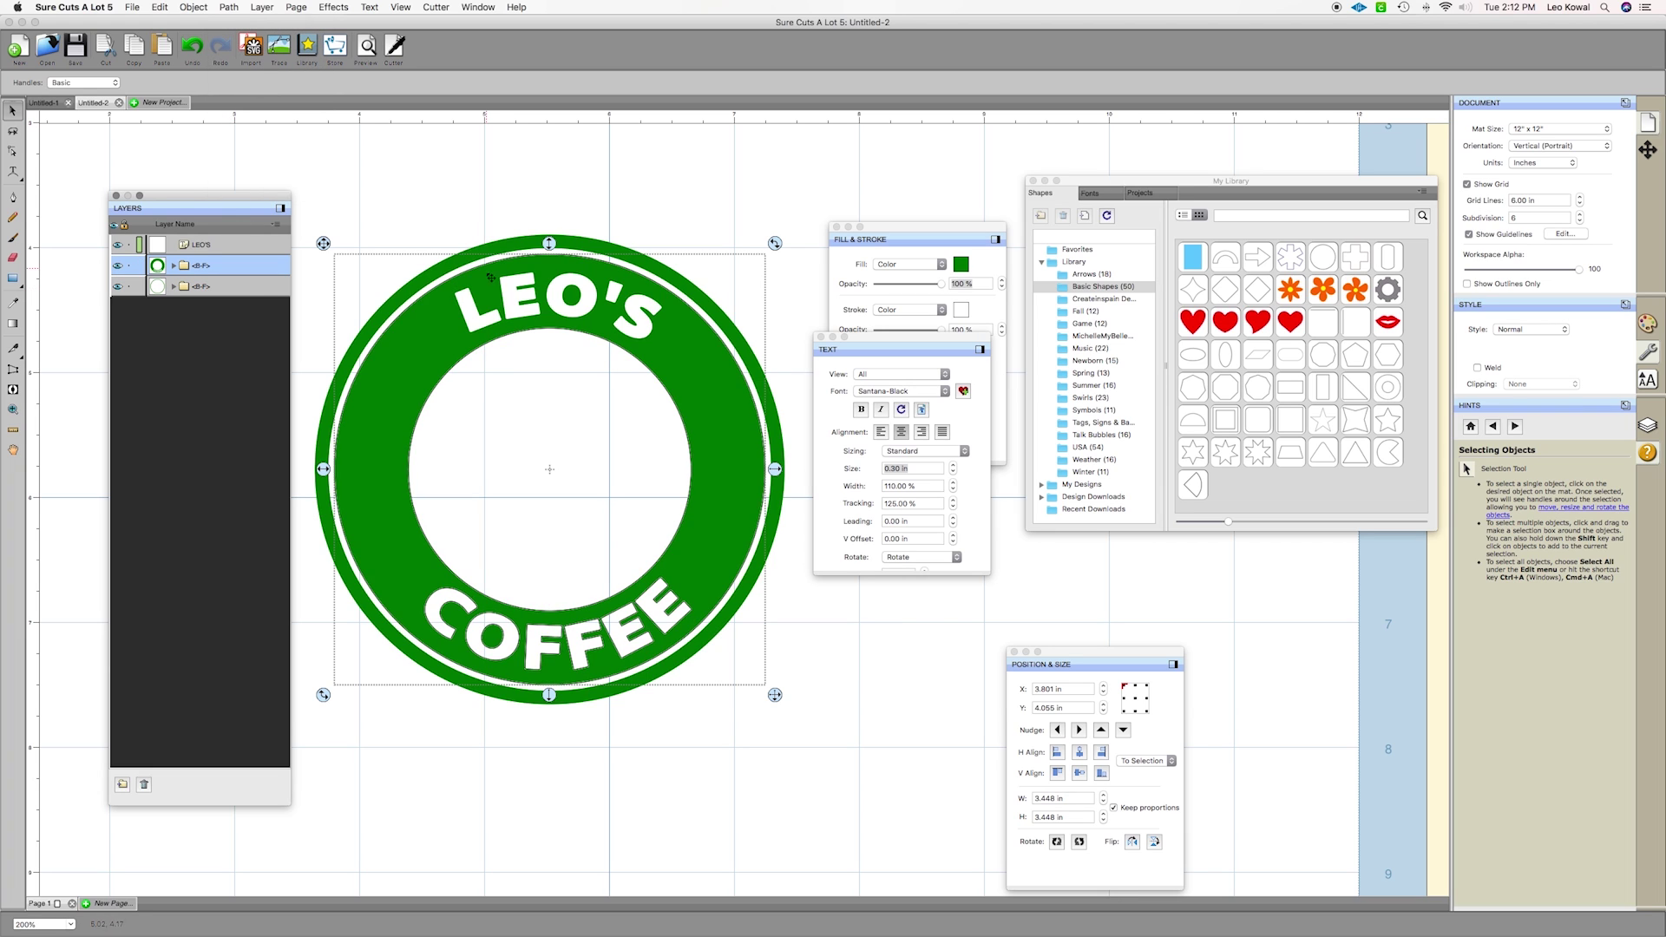
scroll(521, 528, up, 2)
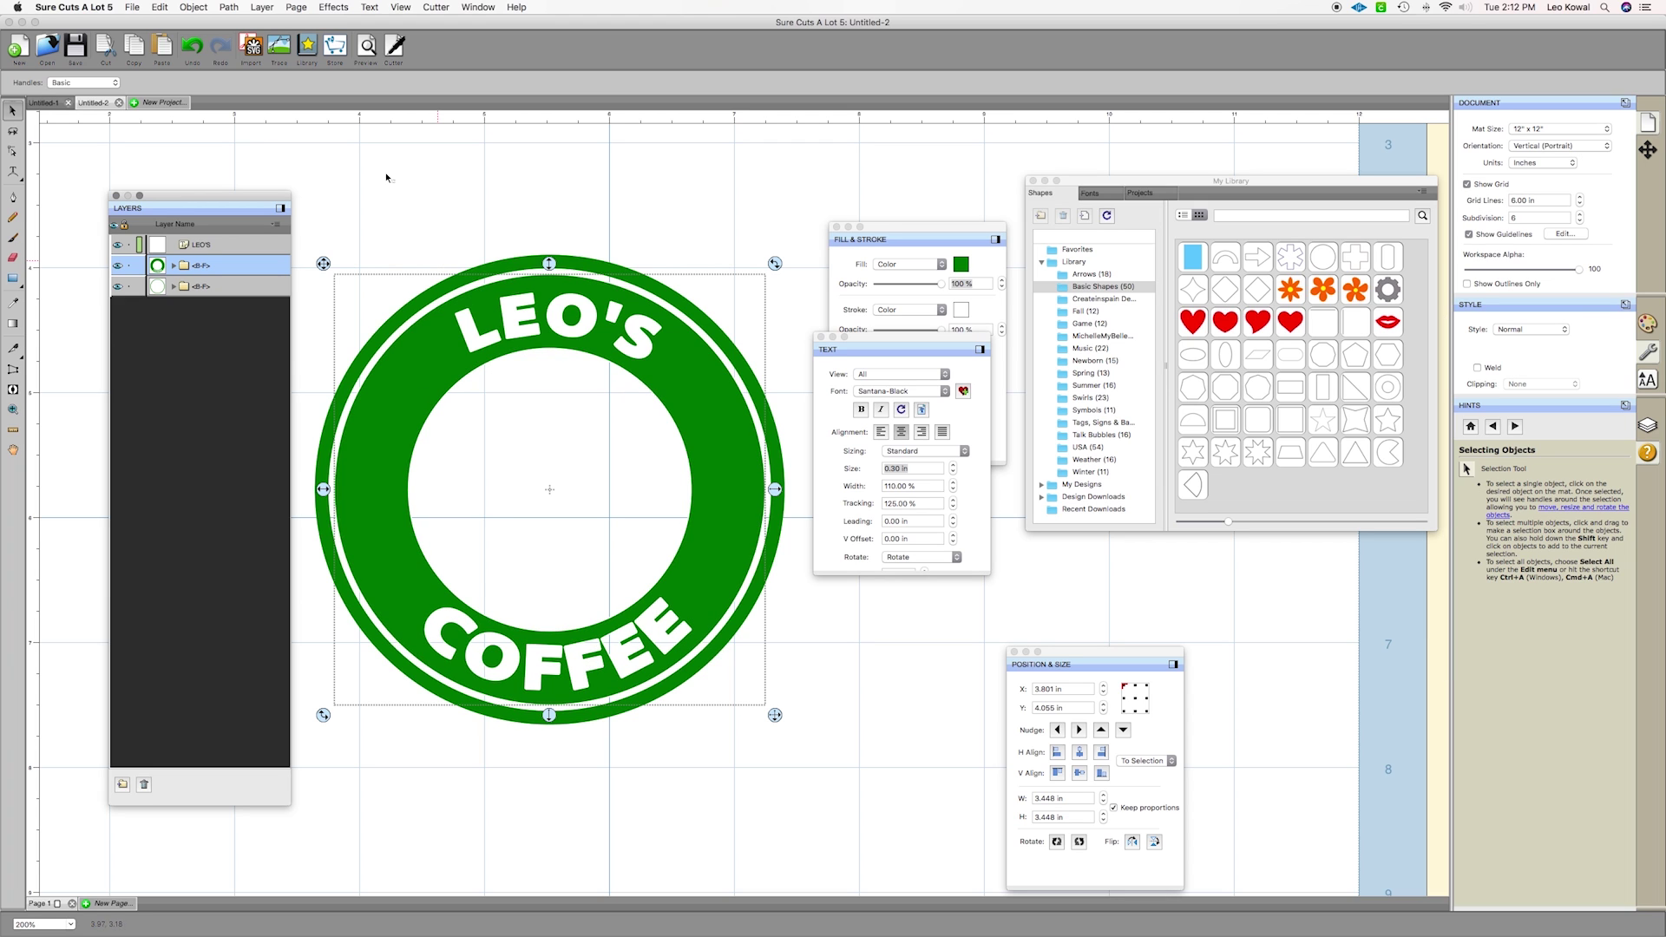
click(436, 186)
Cut the name text out of the green ring with Back Minus Front
click(211, 272)
click(221, 250)
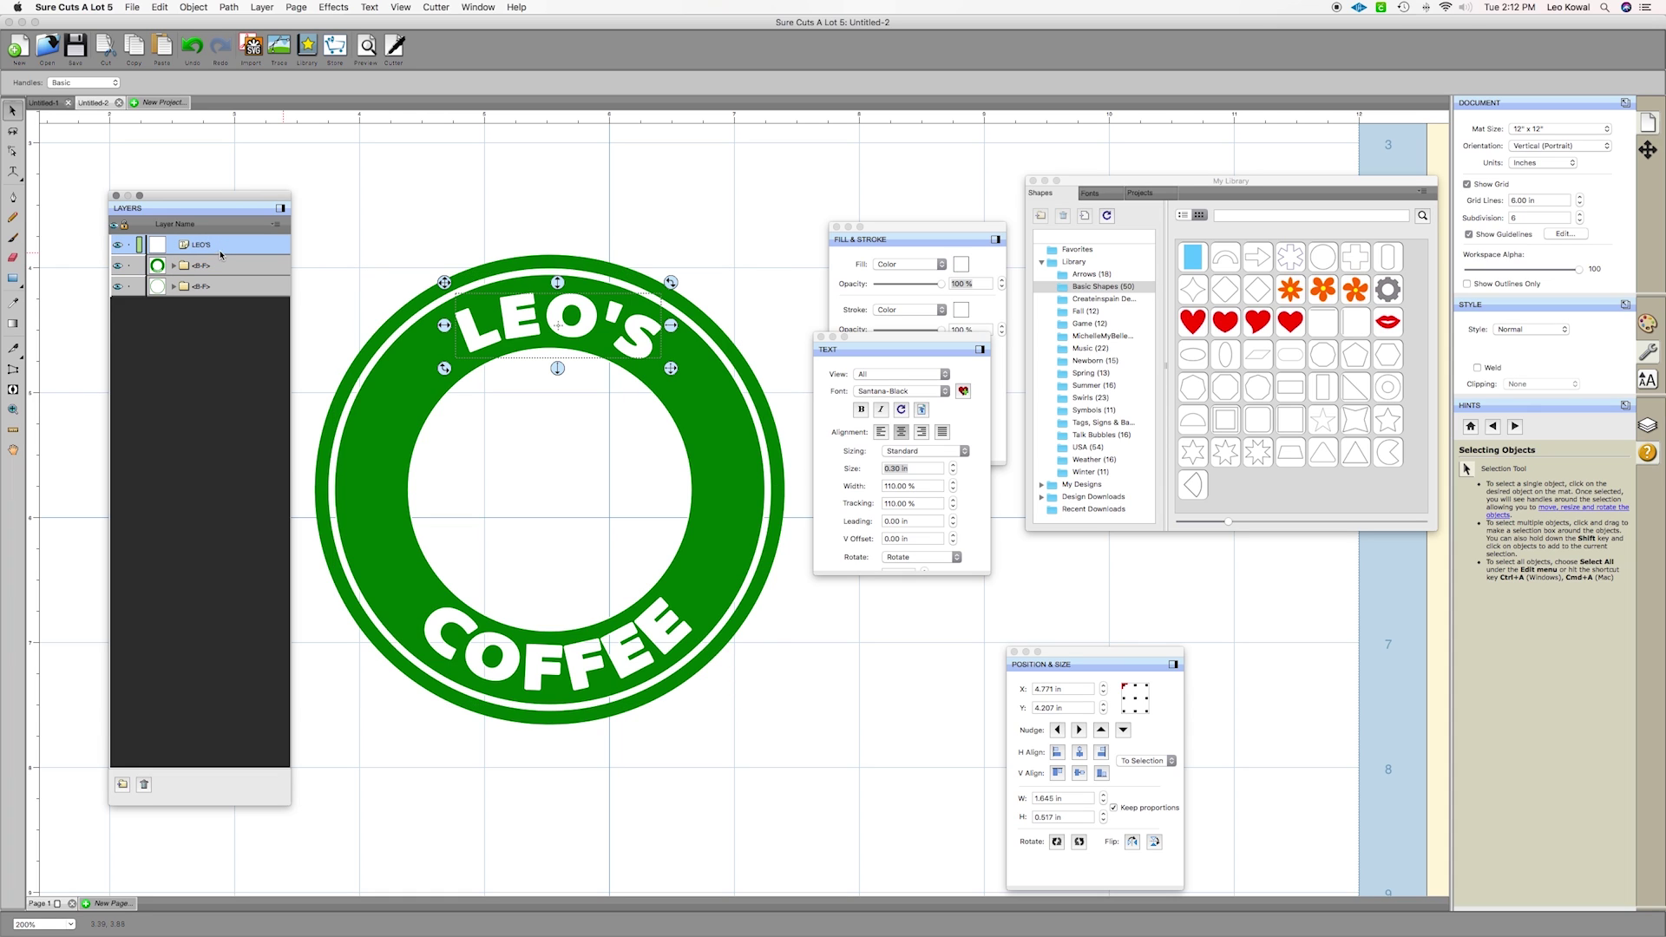
shift+click(217, 266)
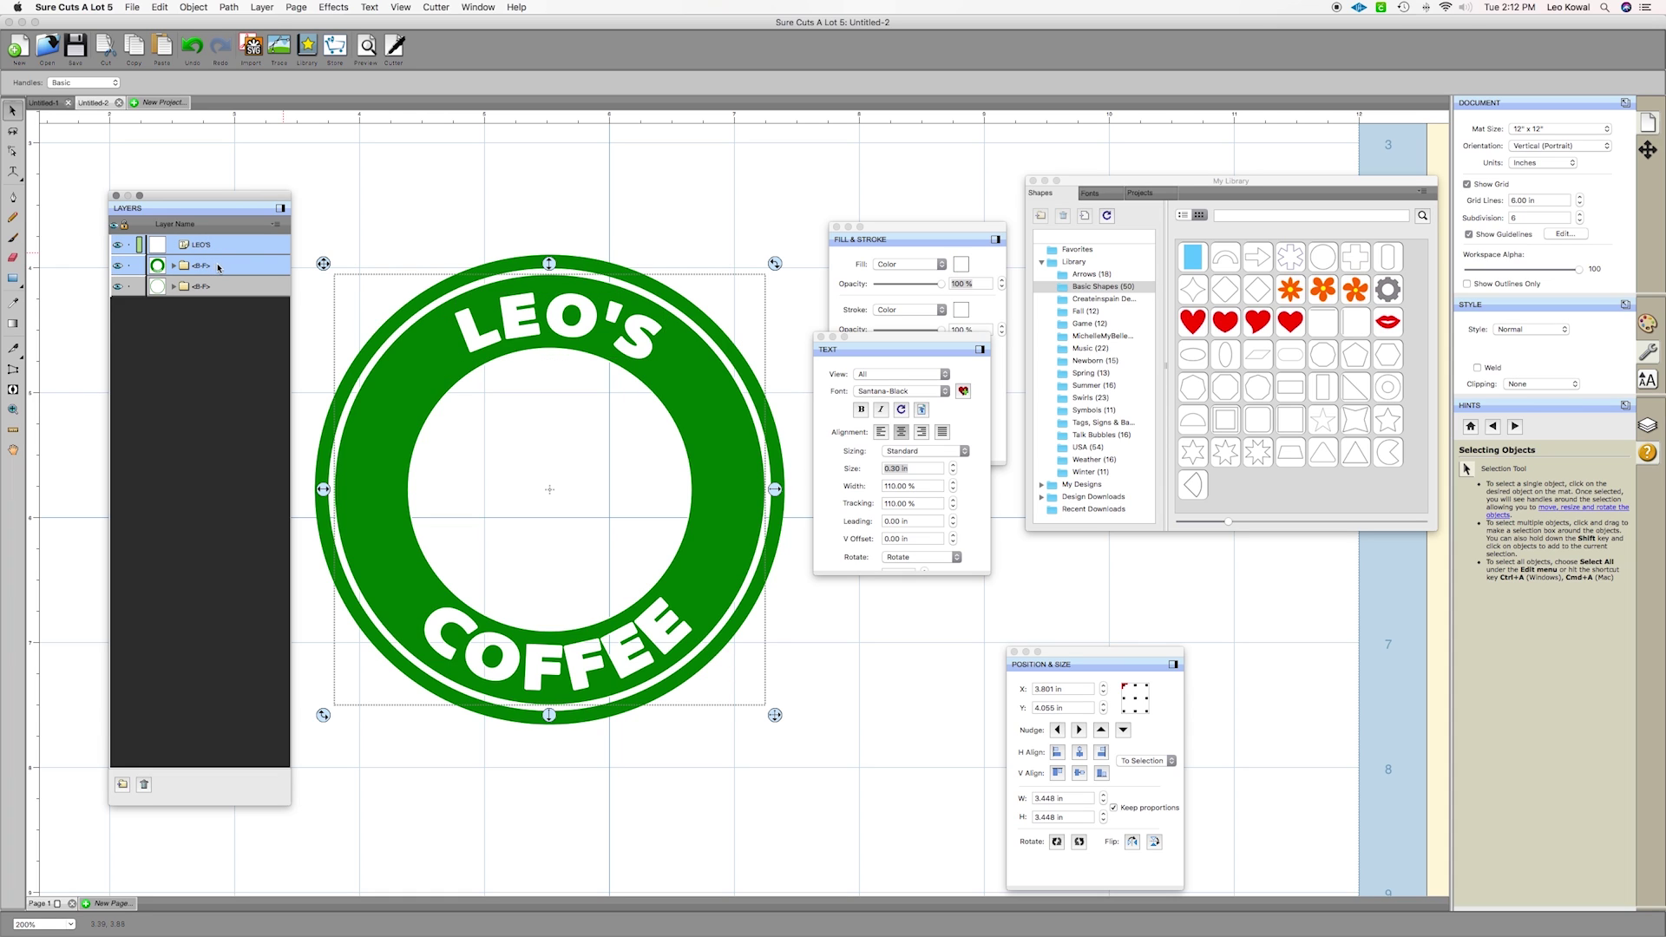
click(227, 8)
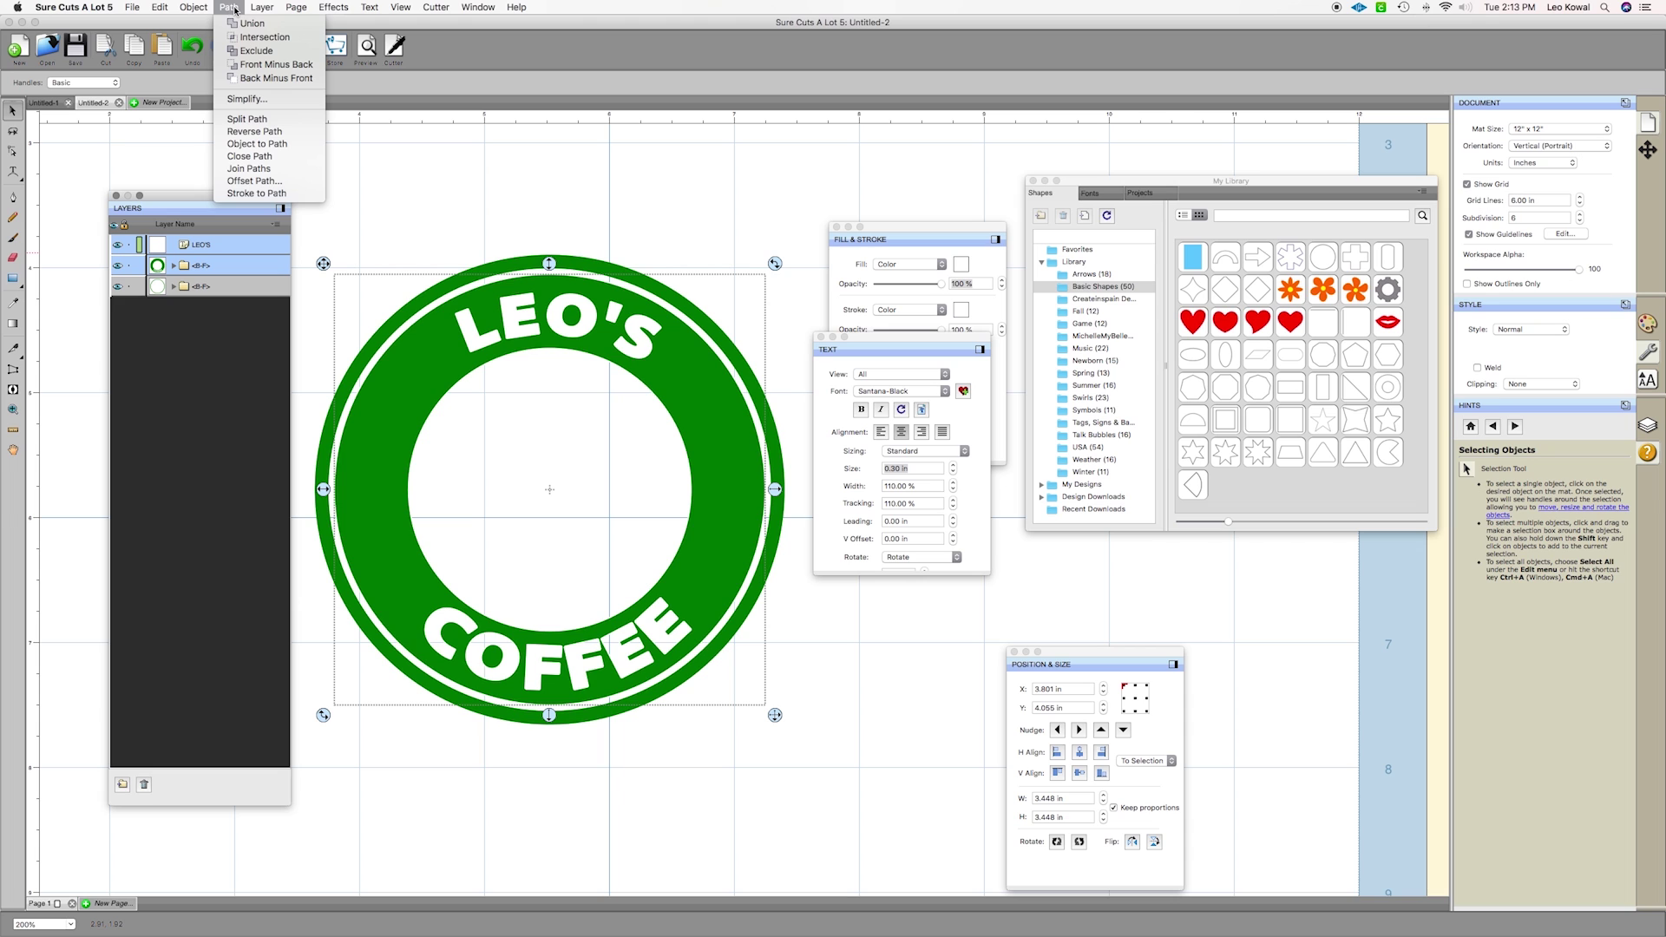
click(268, 80)
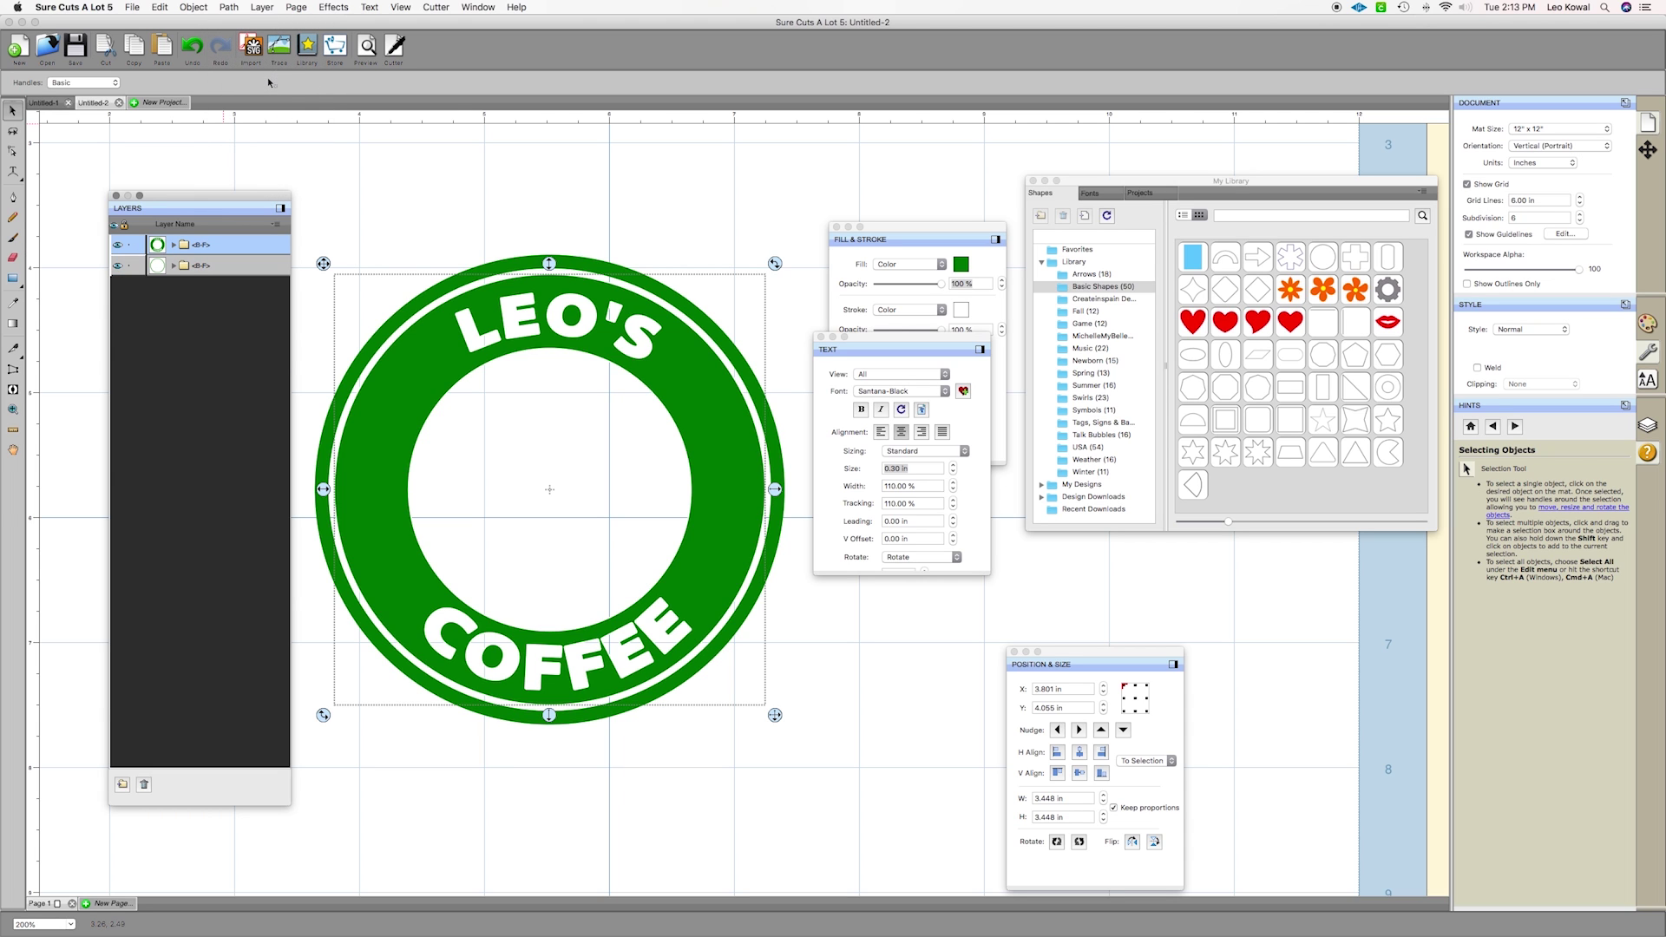
click(688, 187)
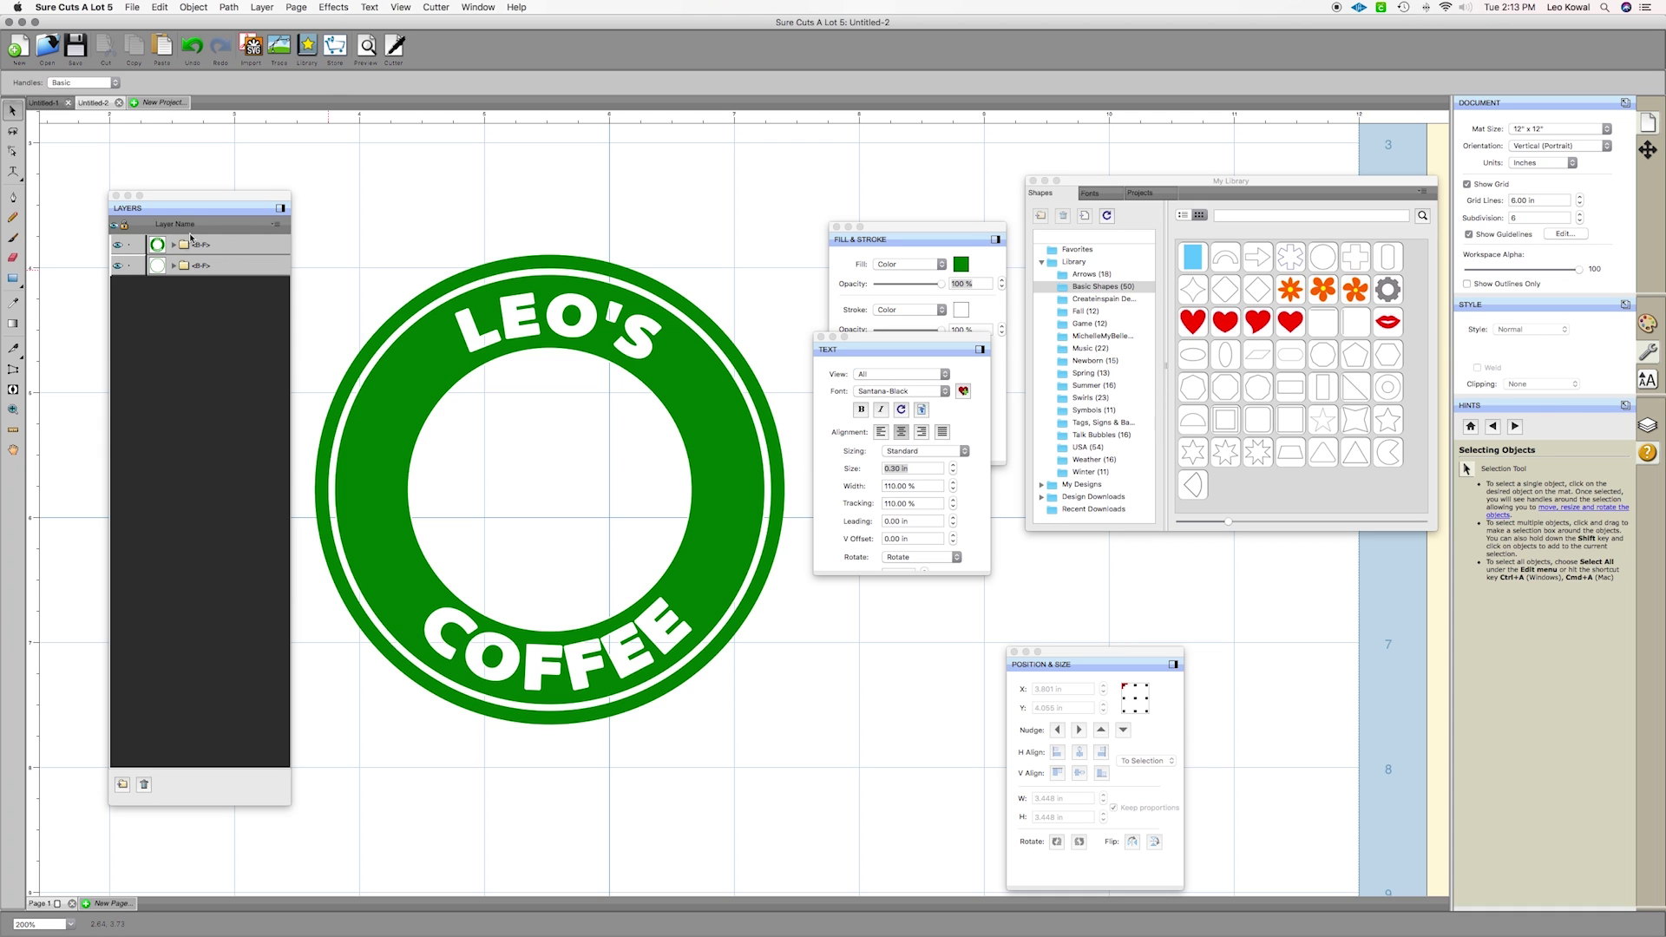
Preview the cut lines of the finished logo, with the preview options moved clear of the design
click(367, 50)
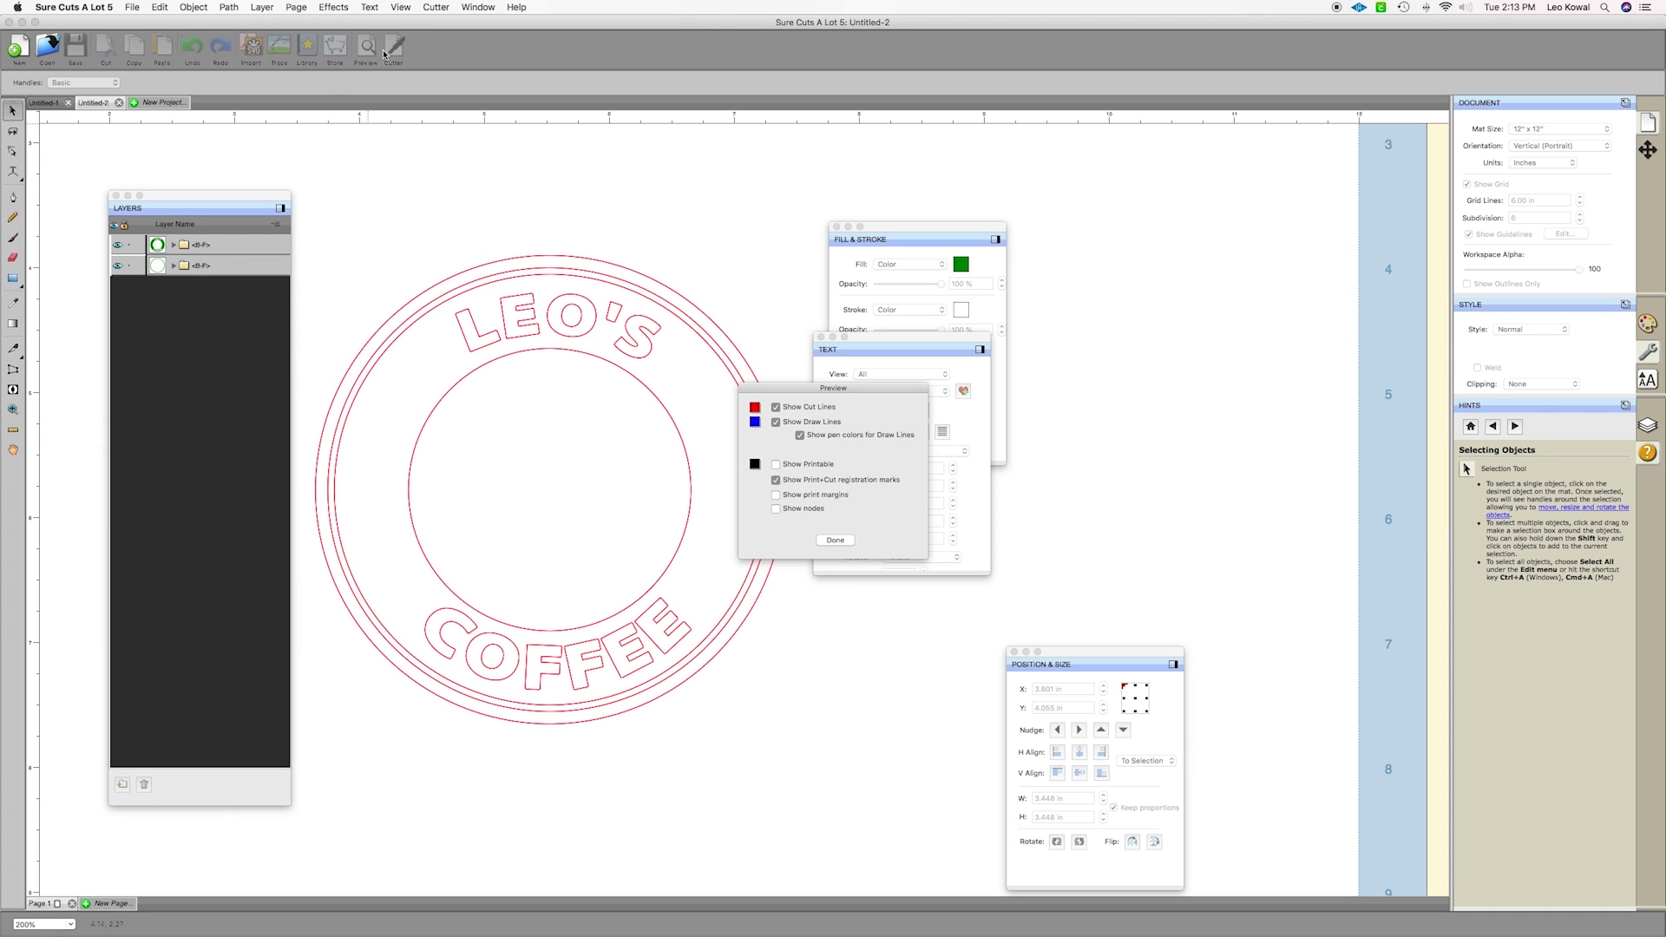
drag(850, 388, 1235, 352)
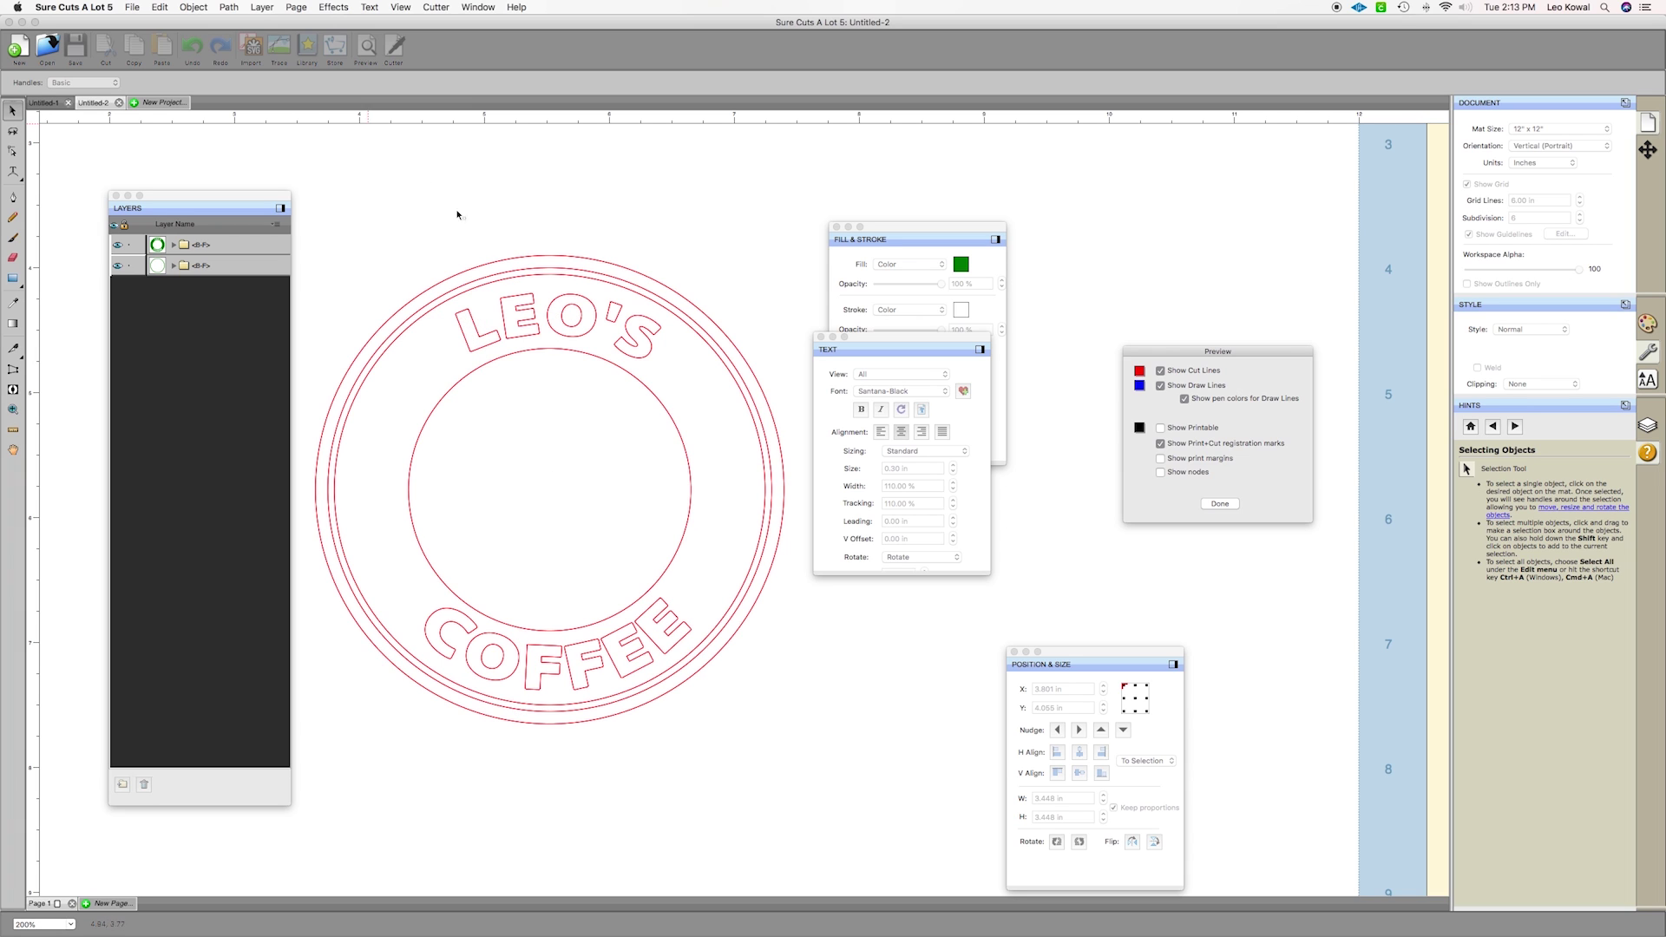
click(421, 205)
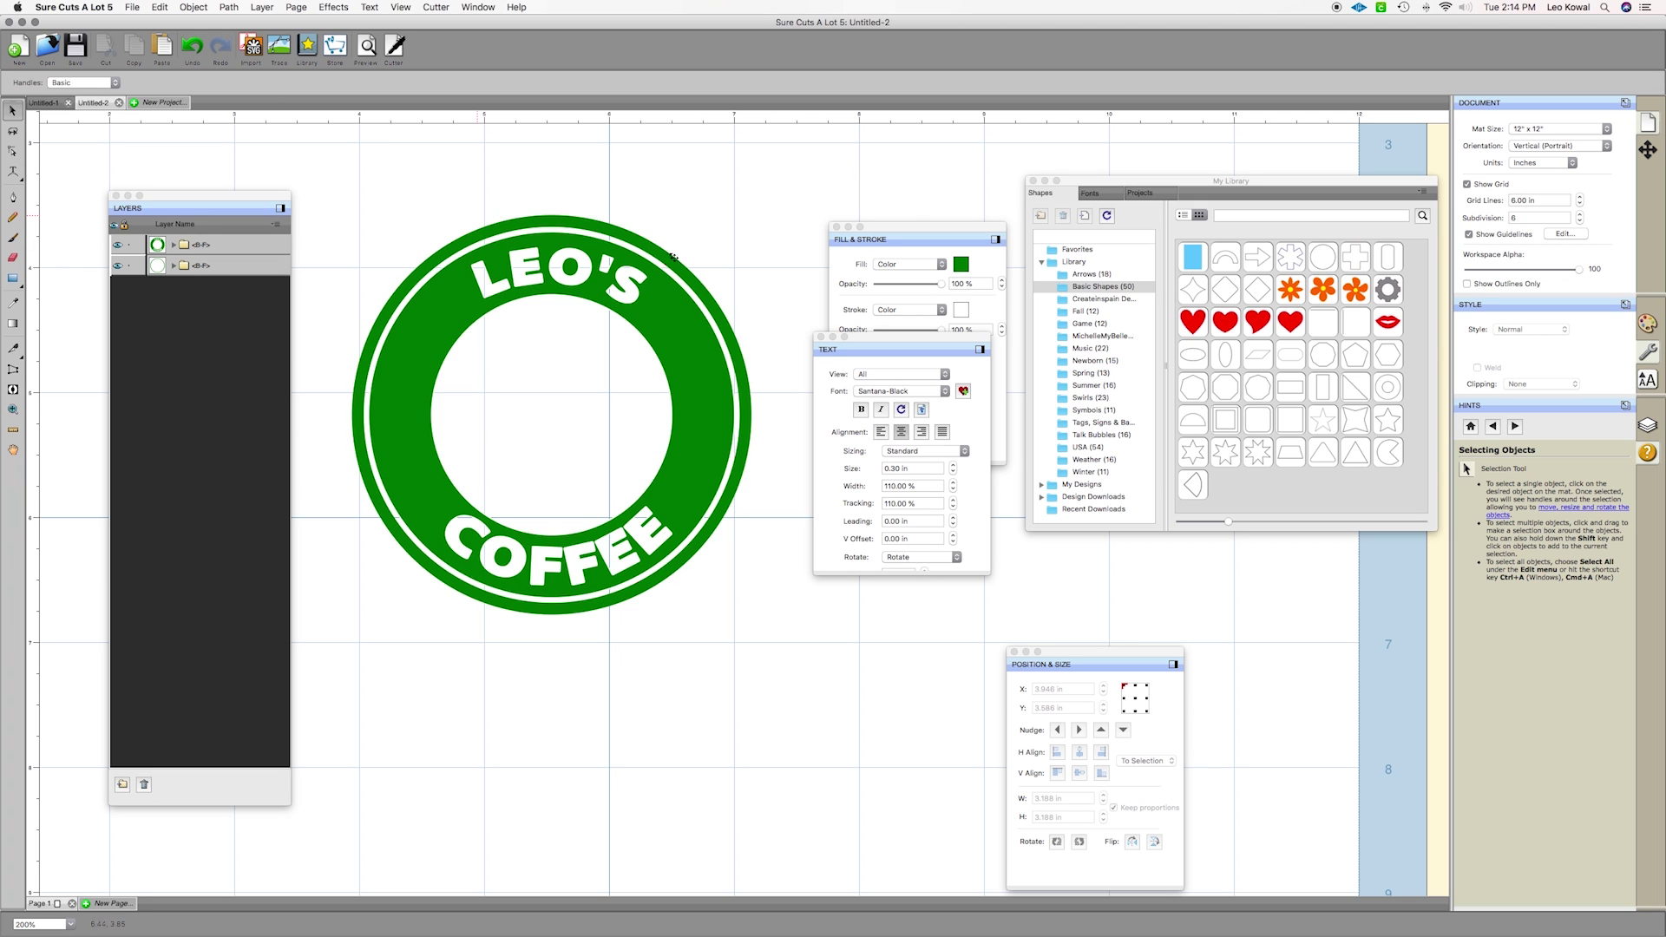
Select the whole logo and set up its export in SVG format under the file name coffeetemplate
drag(324, 172, 821, 703)
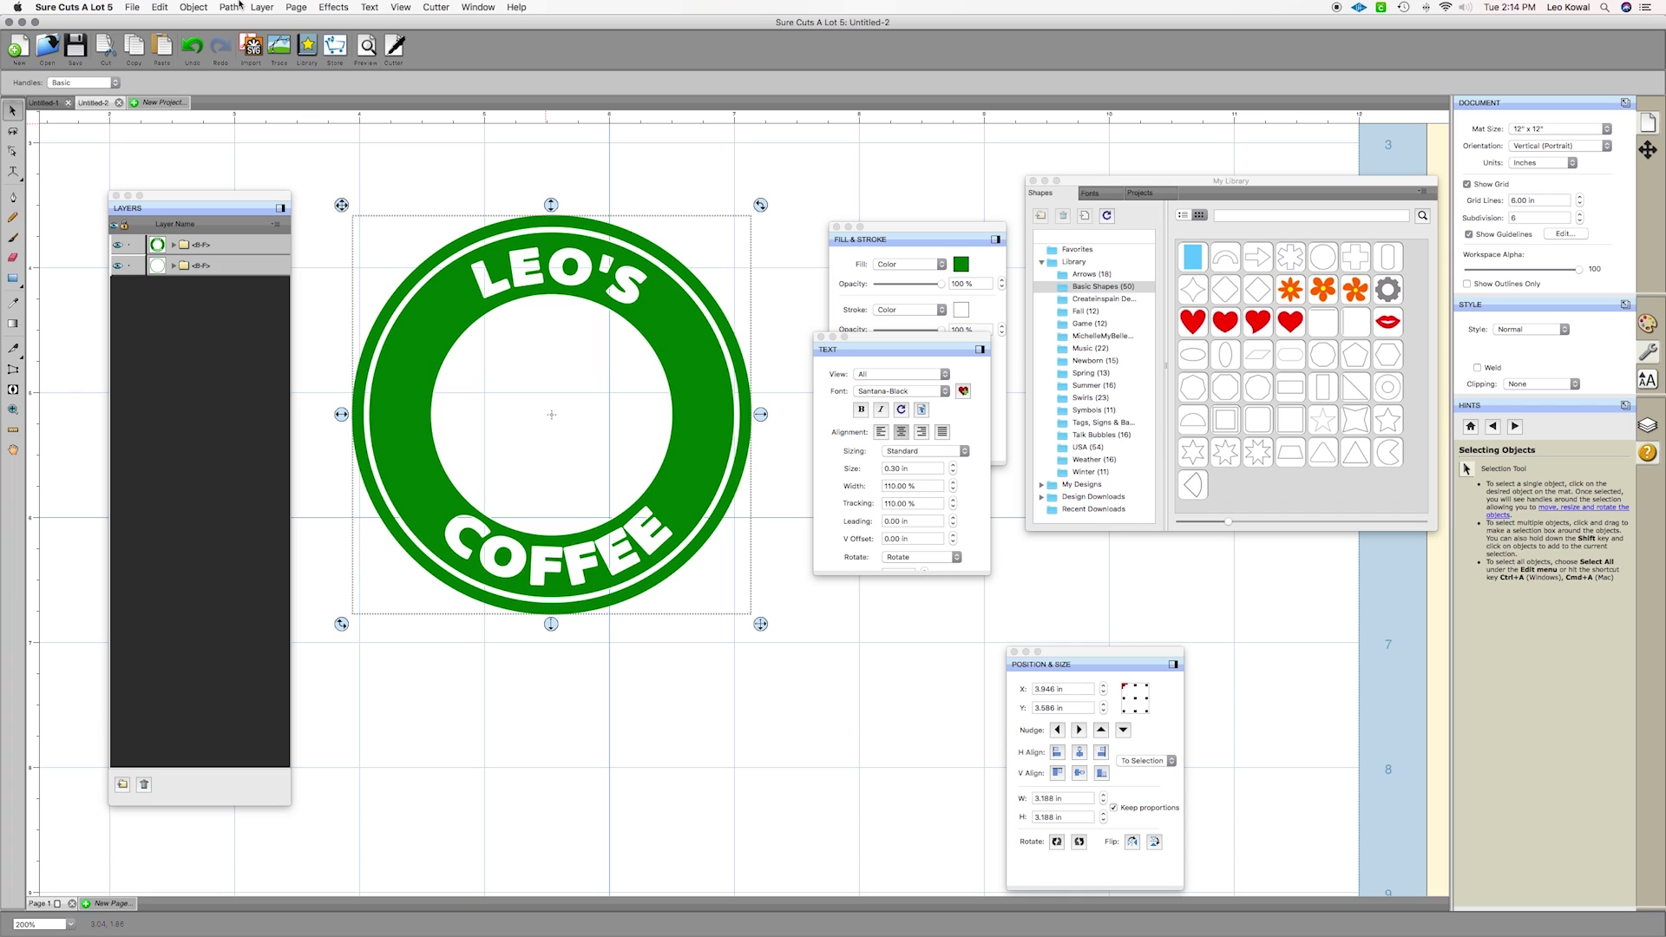
click(440, 7)
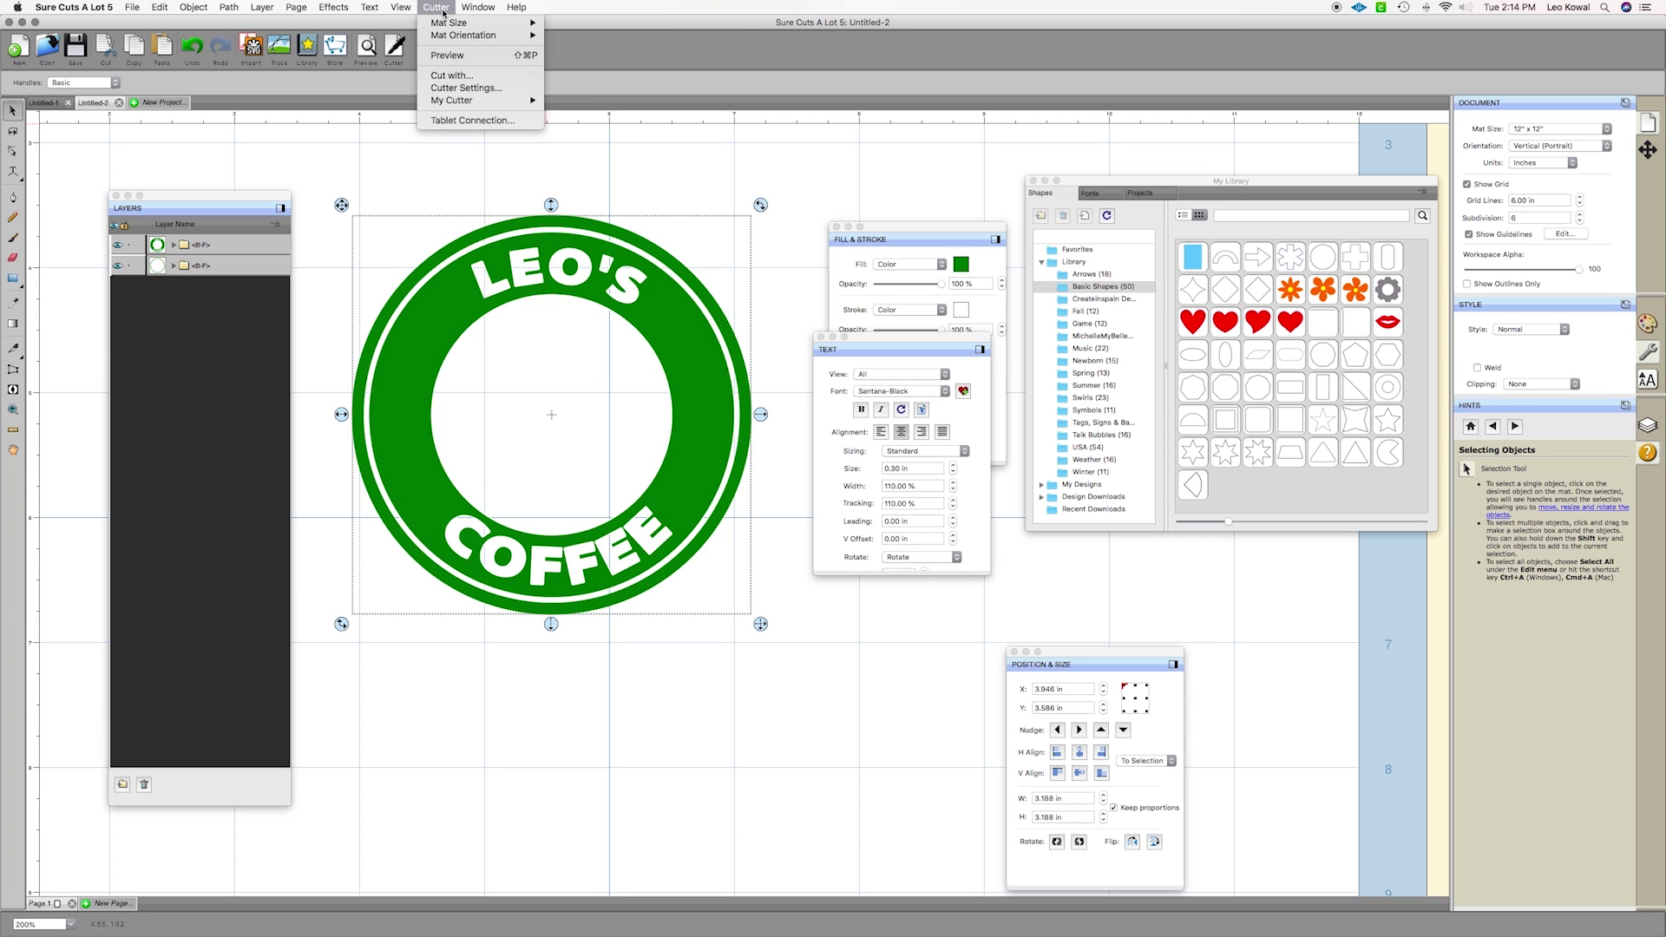
click(441, 8)
click(132, 7)
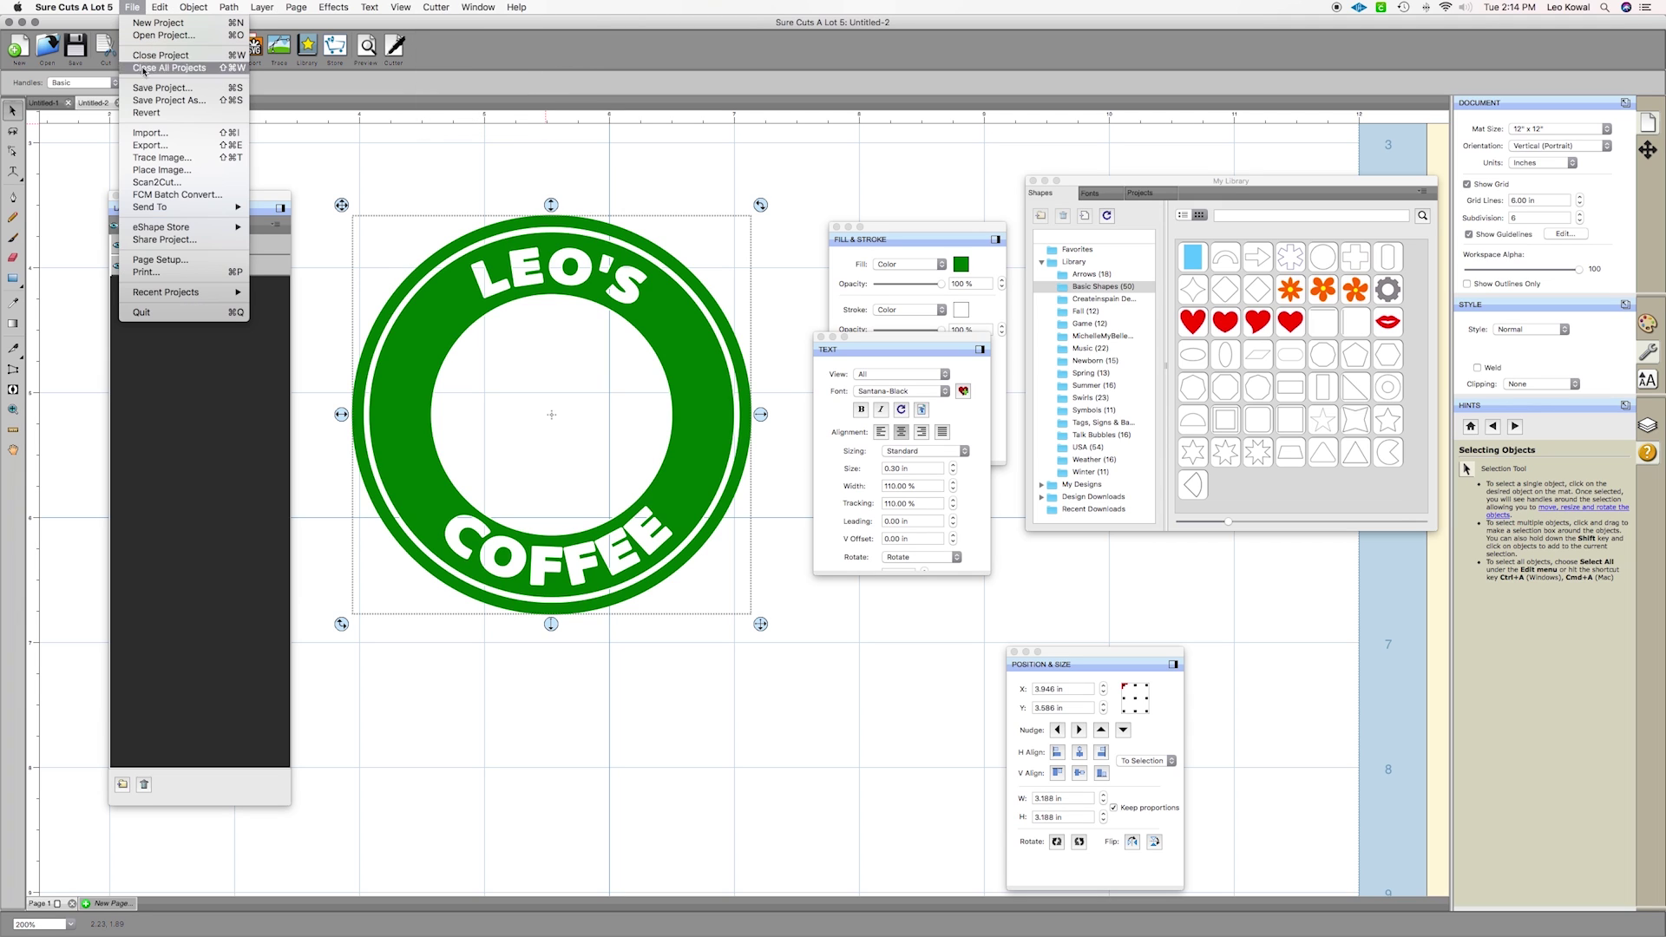
click(150, 145)
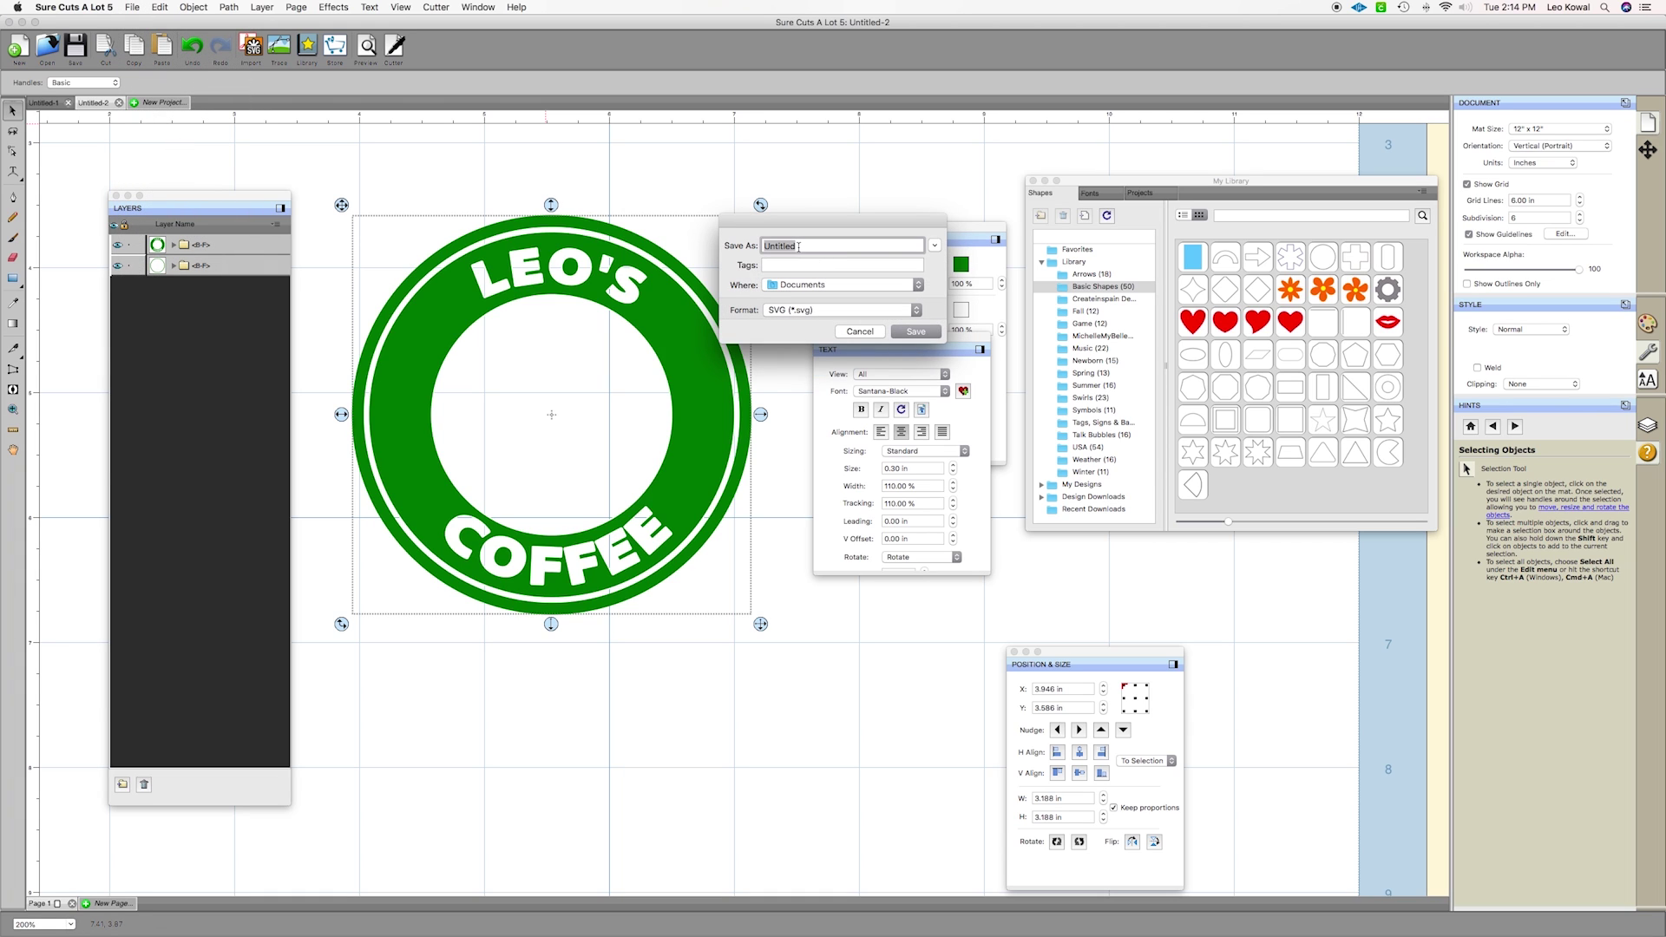
text(coffeetemplate)
click(807, 312)
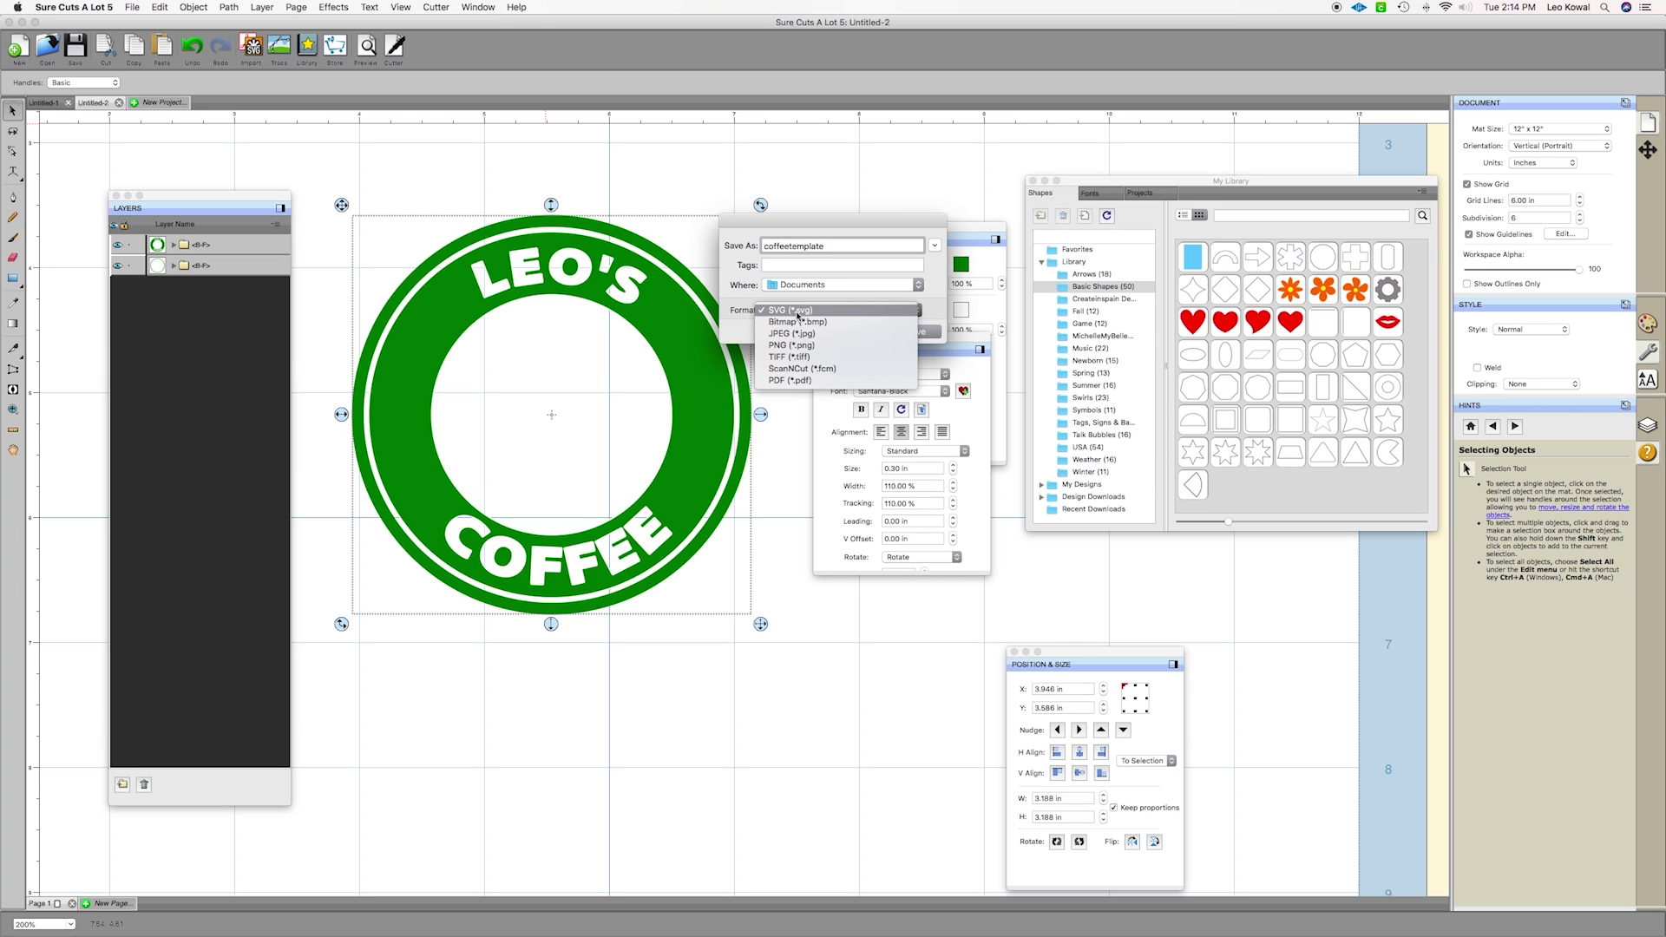
click(816, 312)
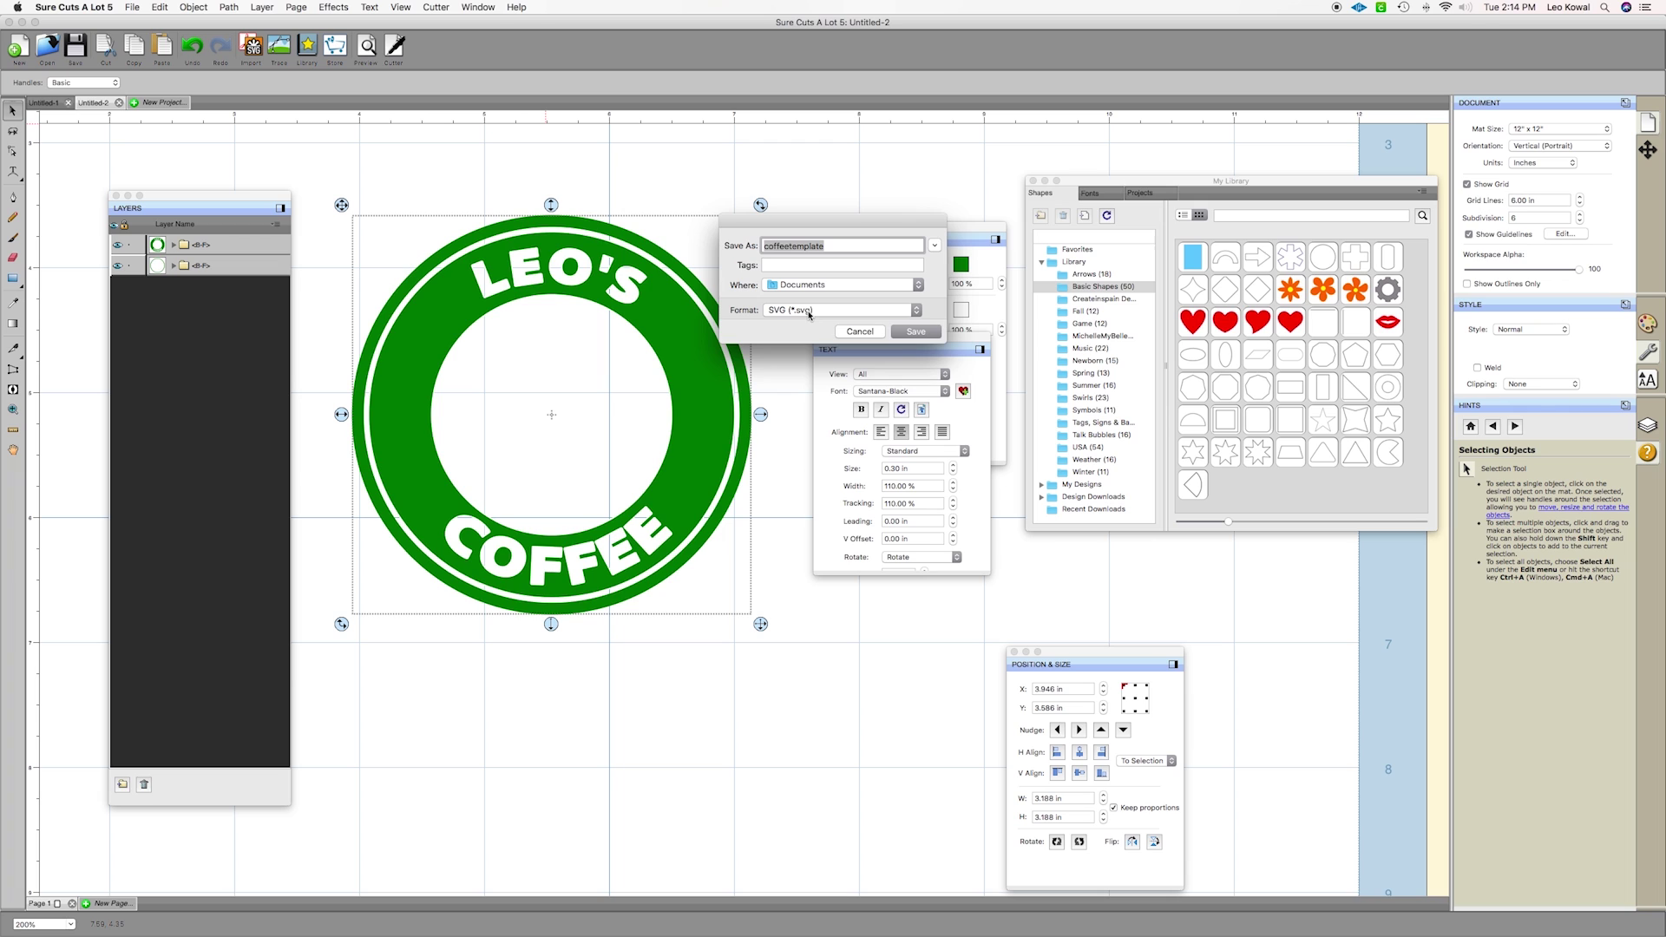
Export the coffeetemplate file to the Desktop with the Design Space compatible option turned on
click(910, 333)
click(894, 284)
click(814, 405)
click(918, 333)
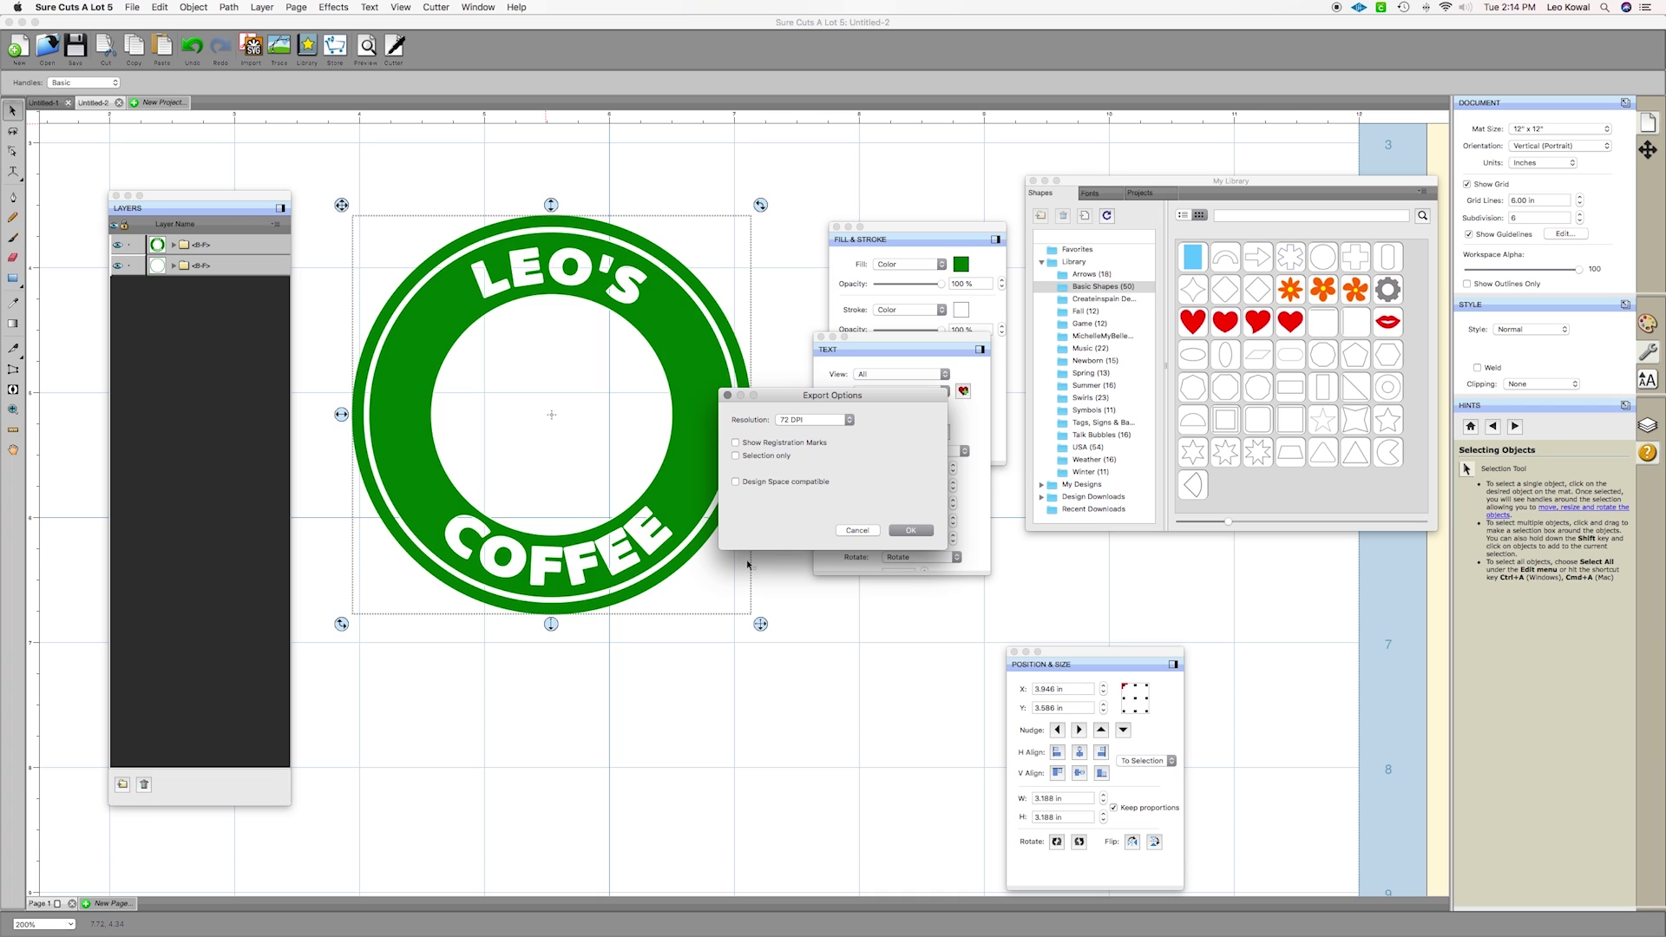
click(736, 483)
click(907, 530)
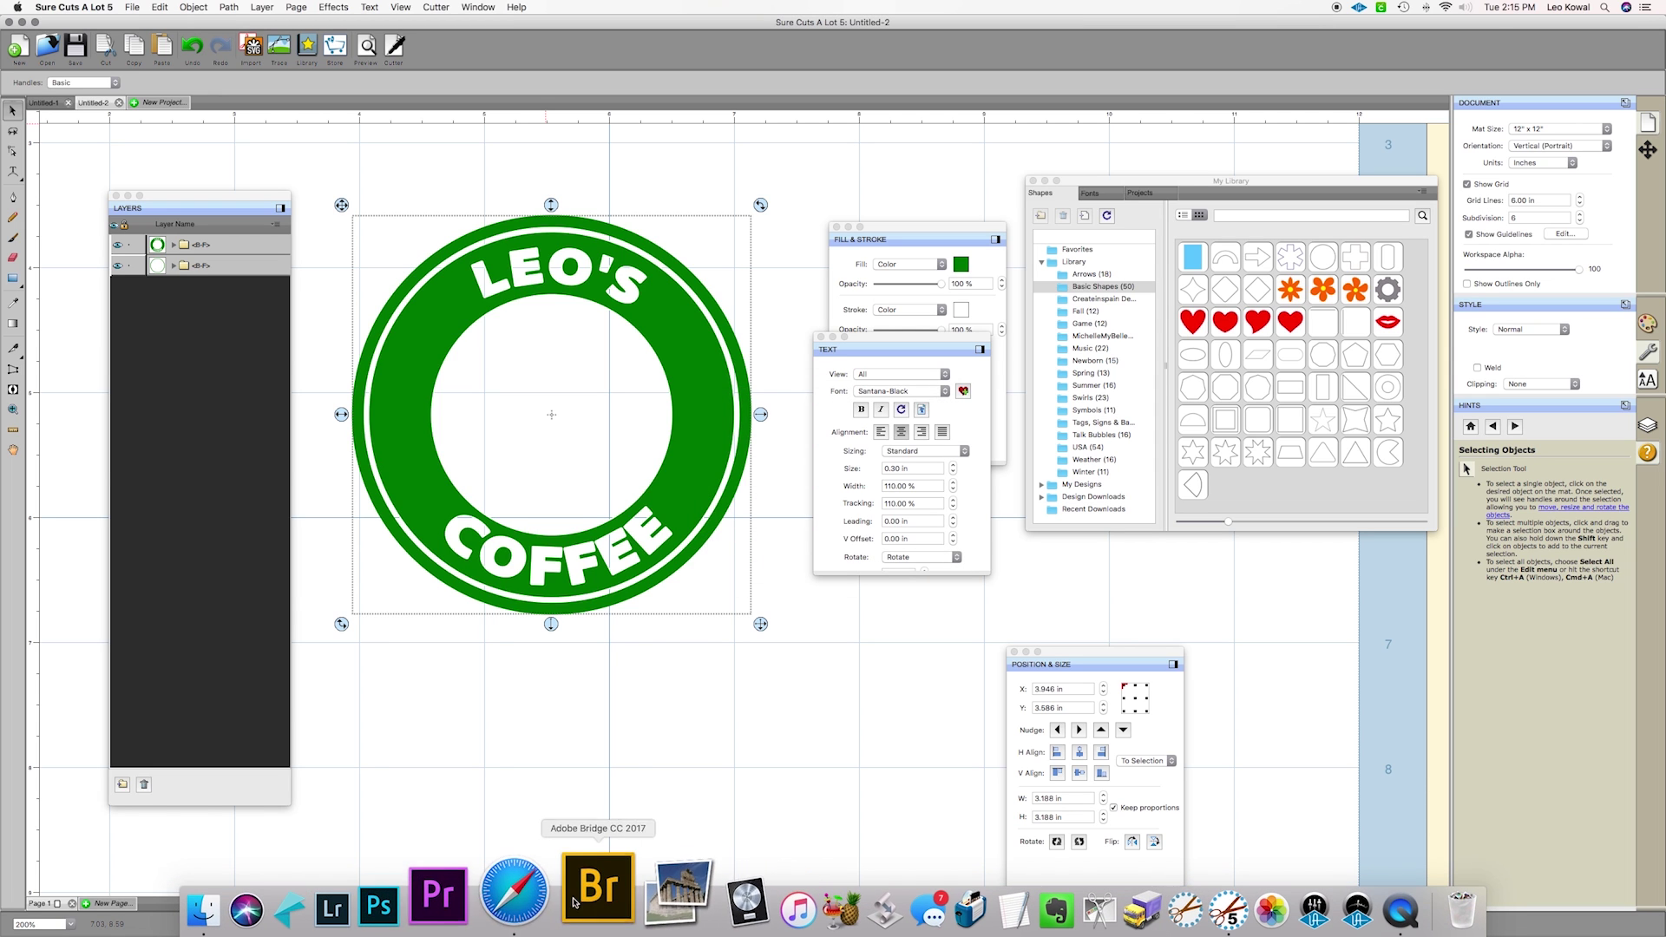
Switch to Safari and open design.cricut.com in a new tab
click(513, 889)
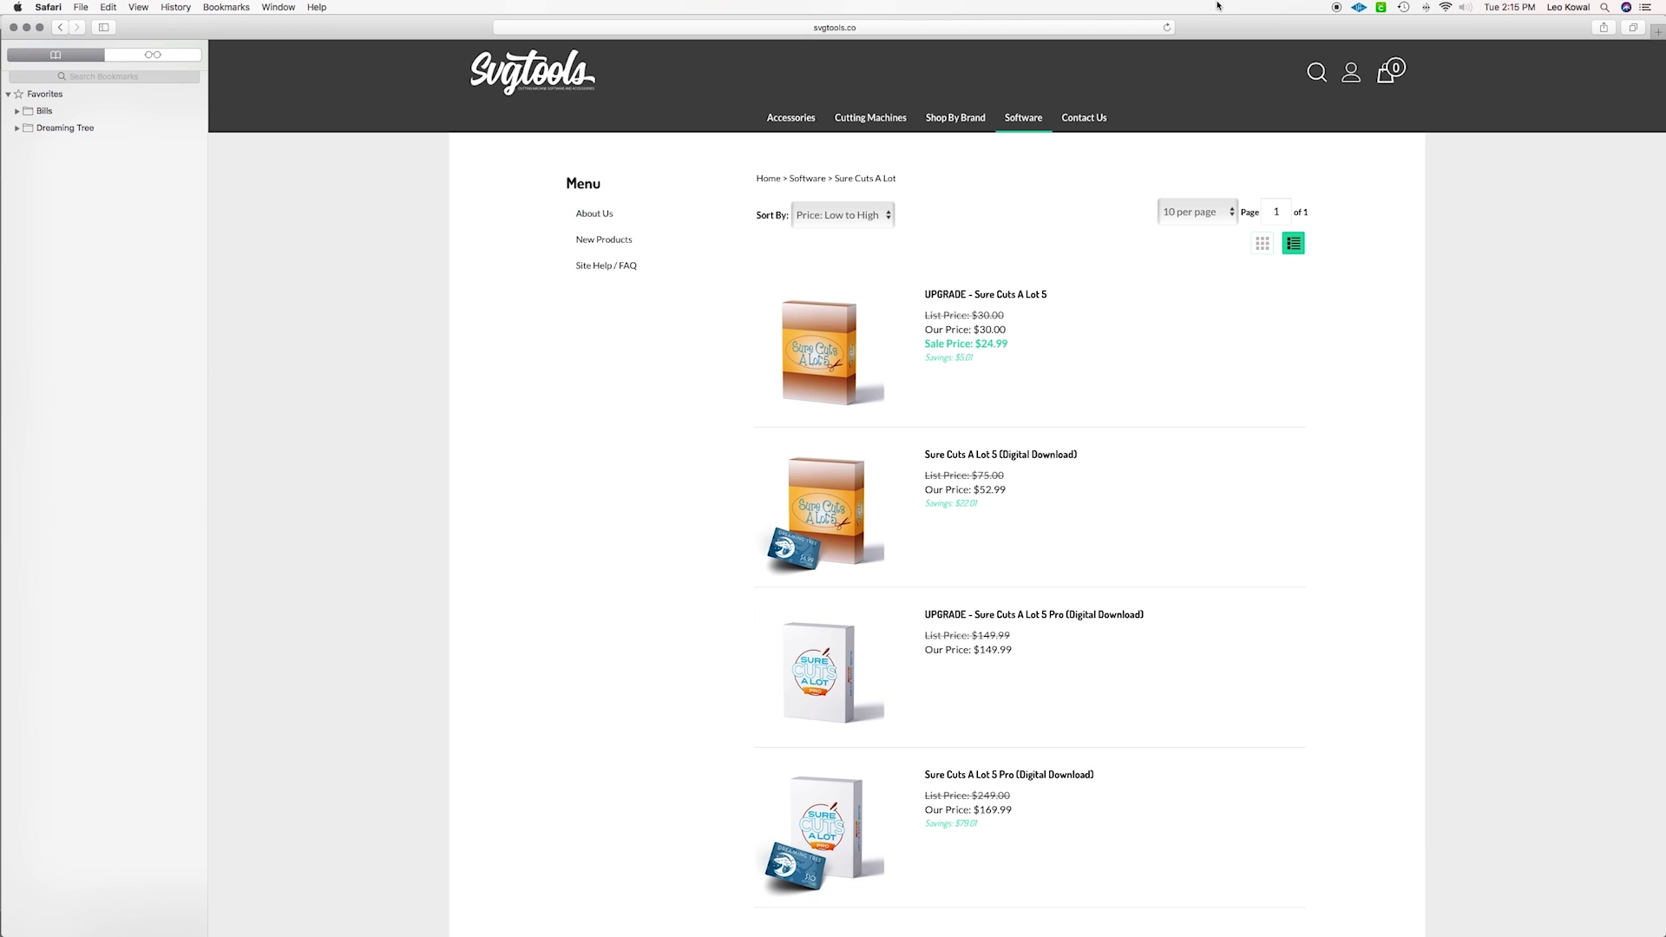
key(super+t)
text(design.cricut.com)
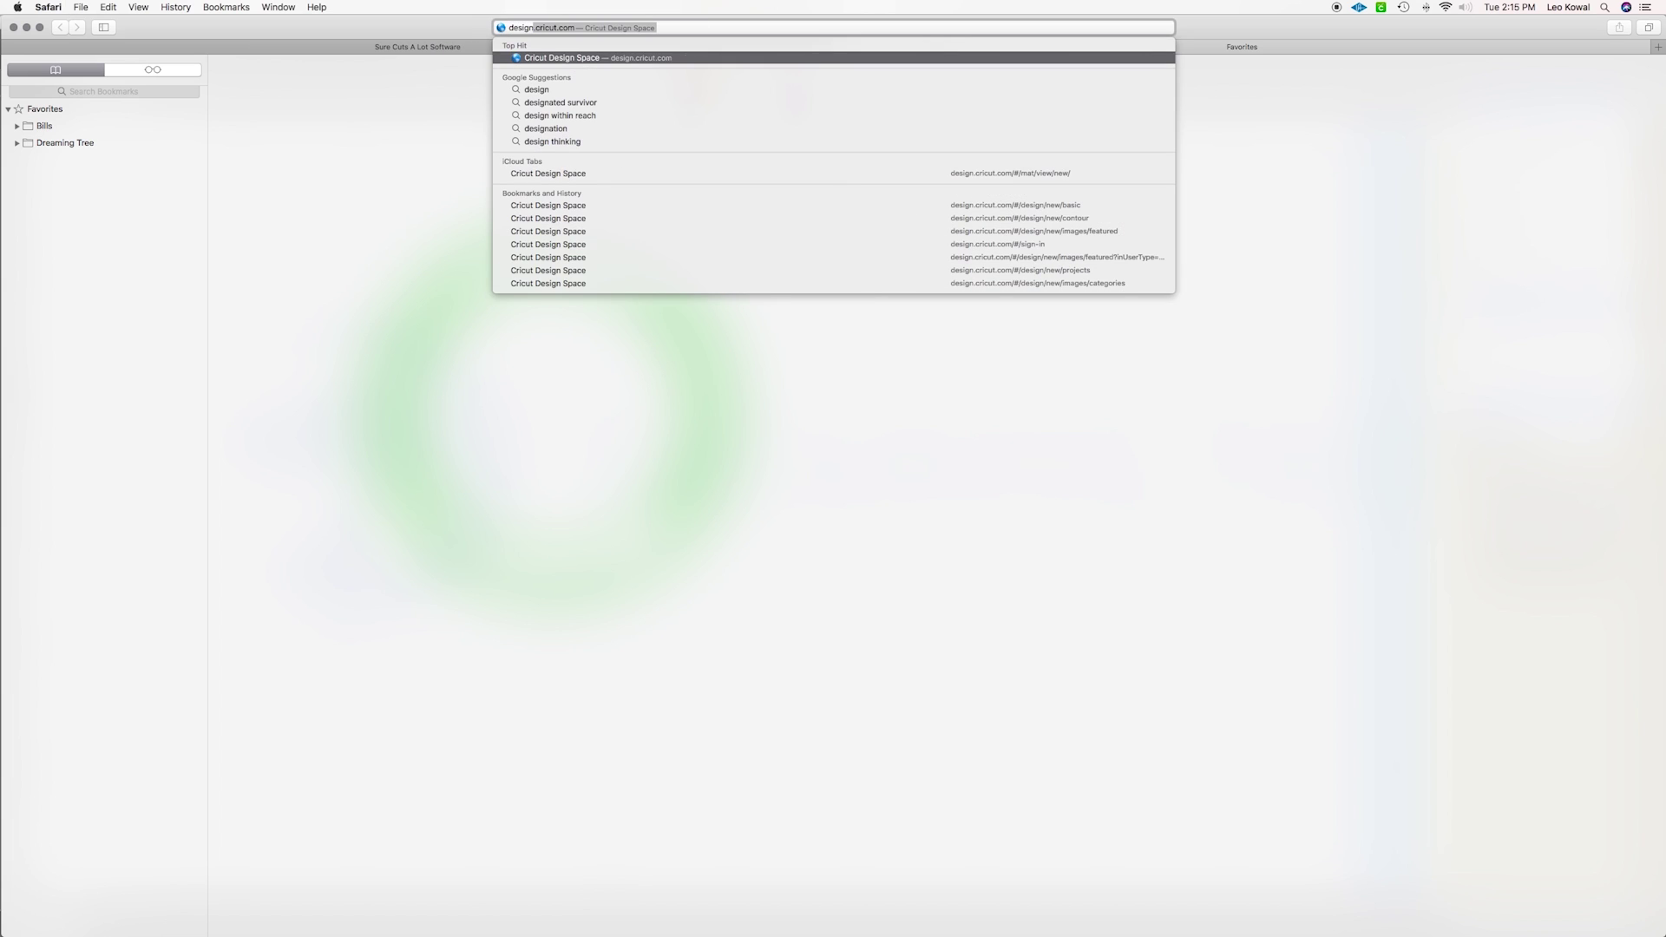
key(Return)
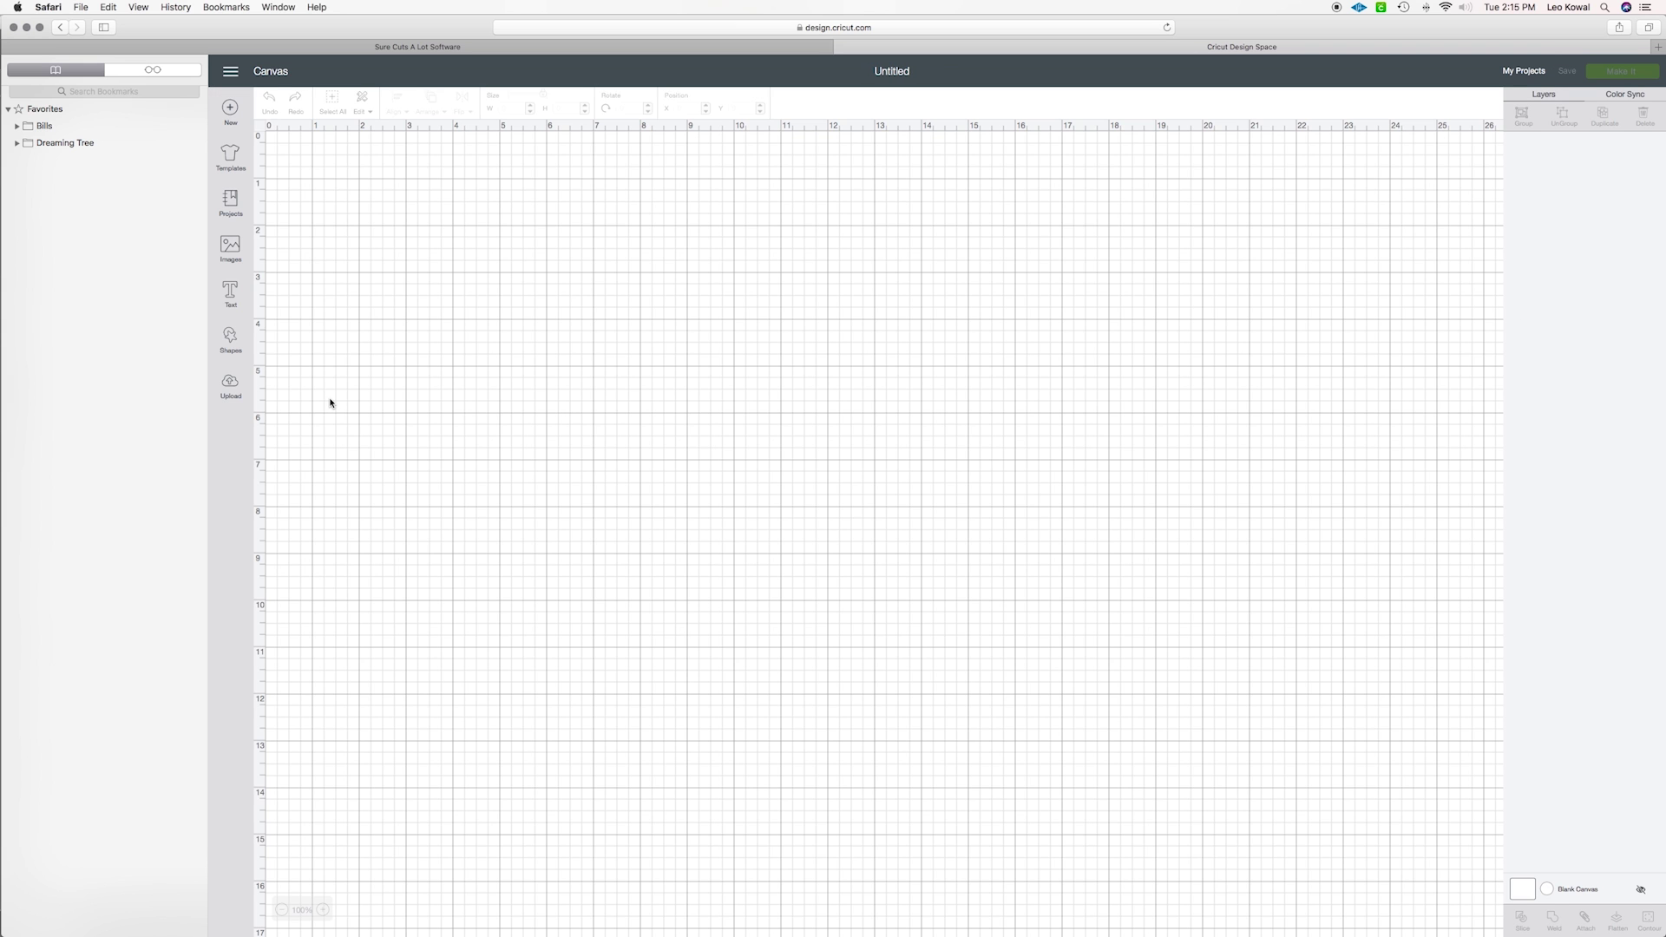
Upload coffeetemplate.svg from the Desktop as an image and save it under the name coffeetemplate
click(231, 387)
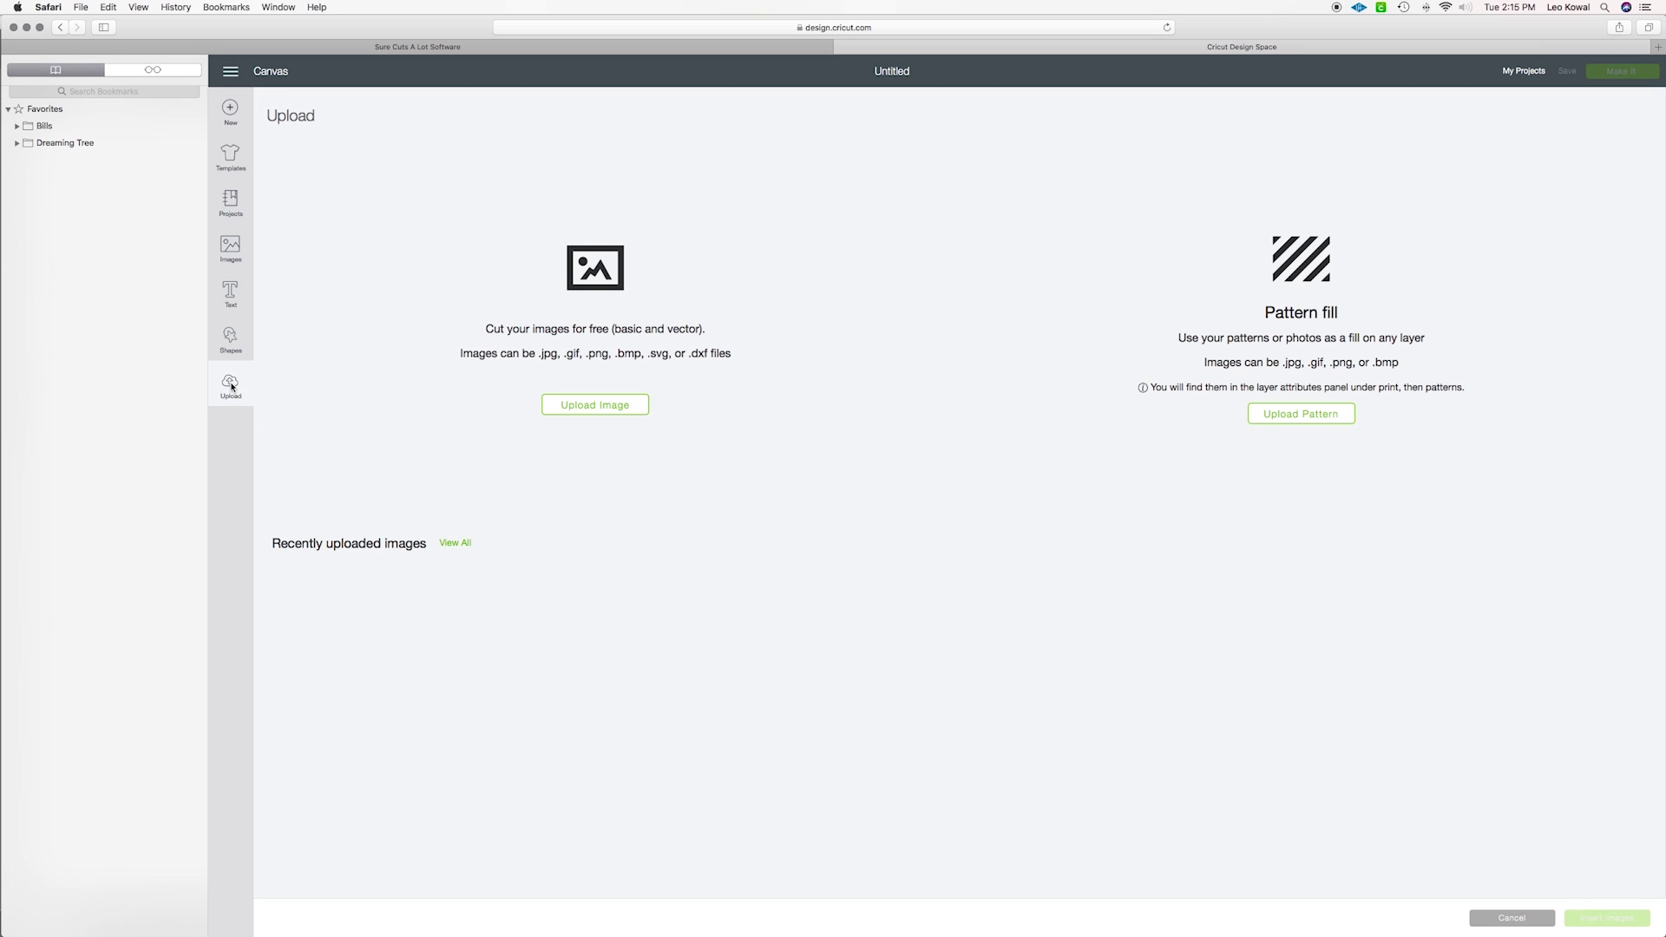
click(588, 405)
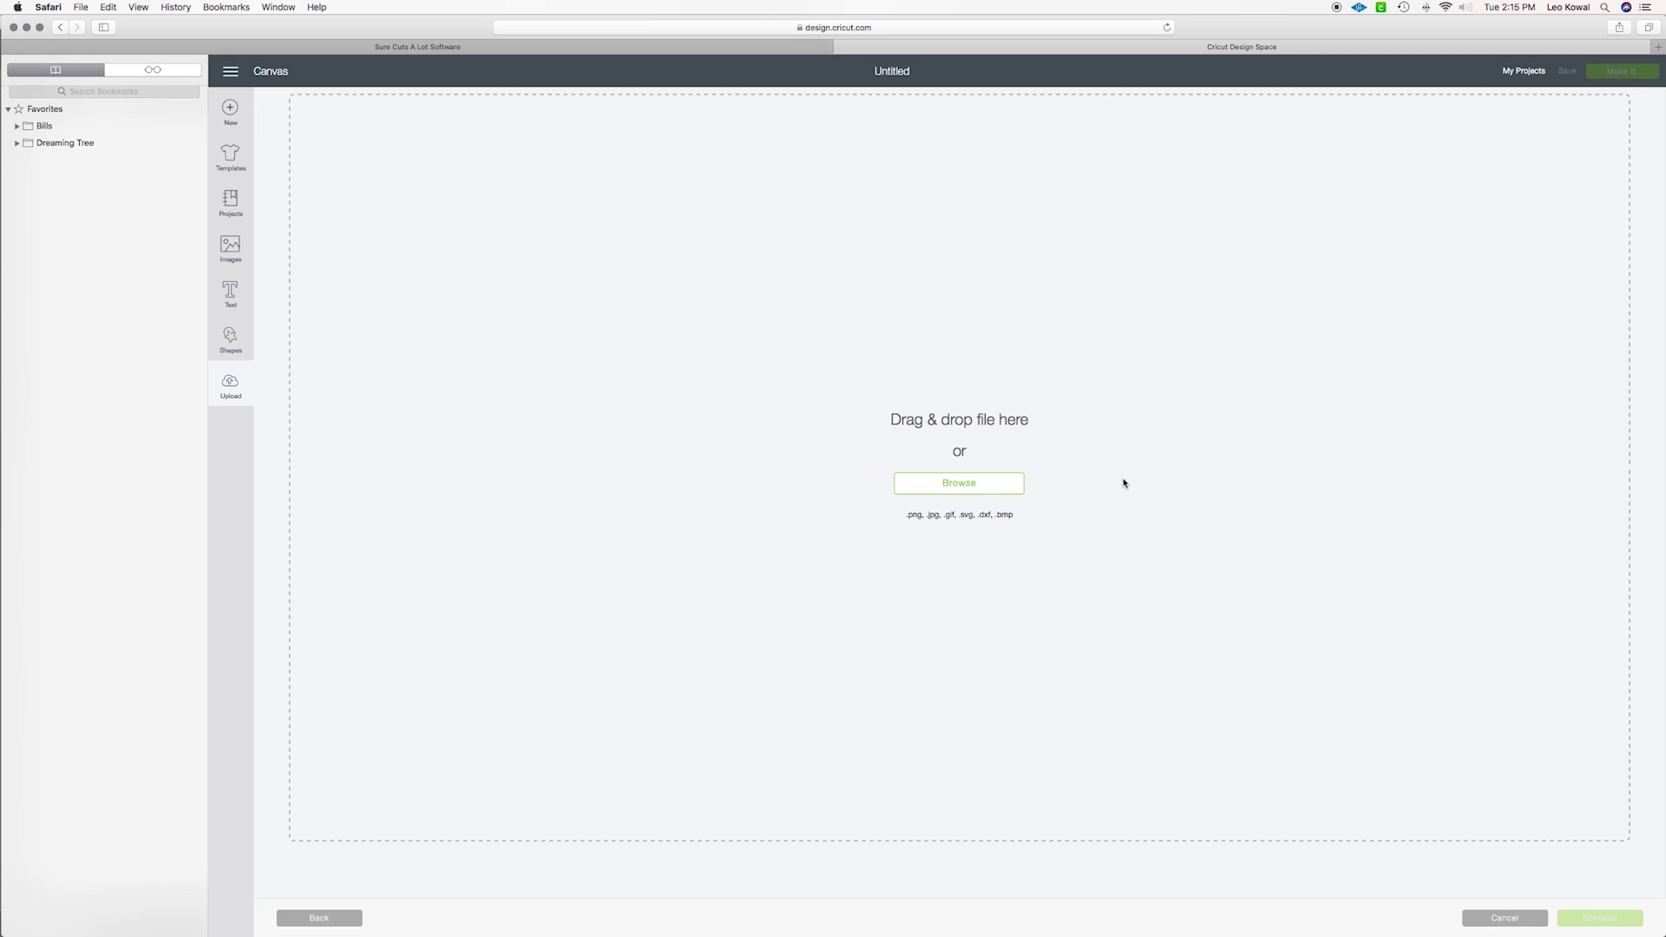
click(963, 484)
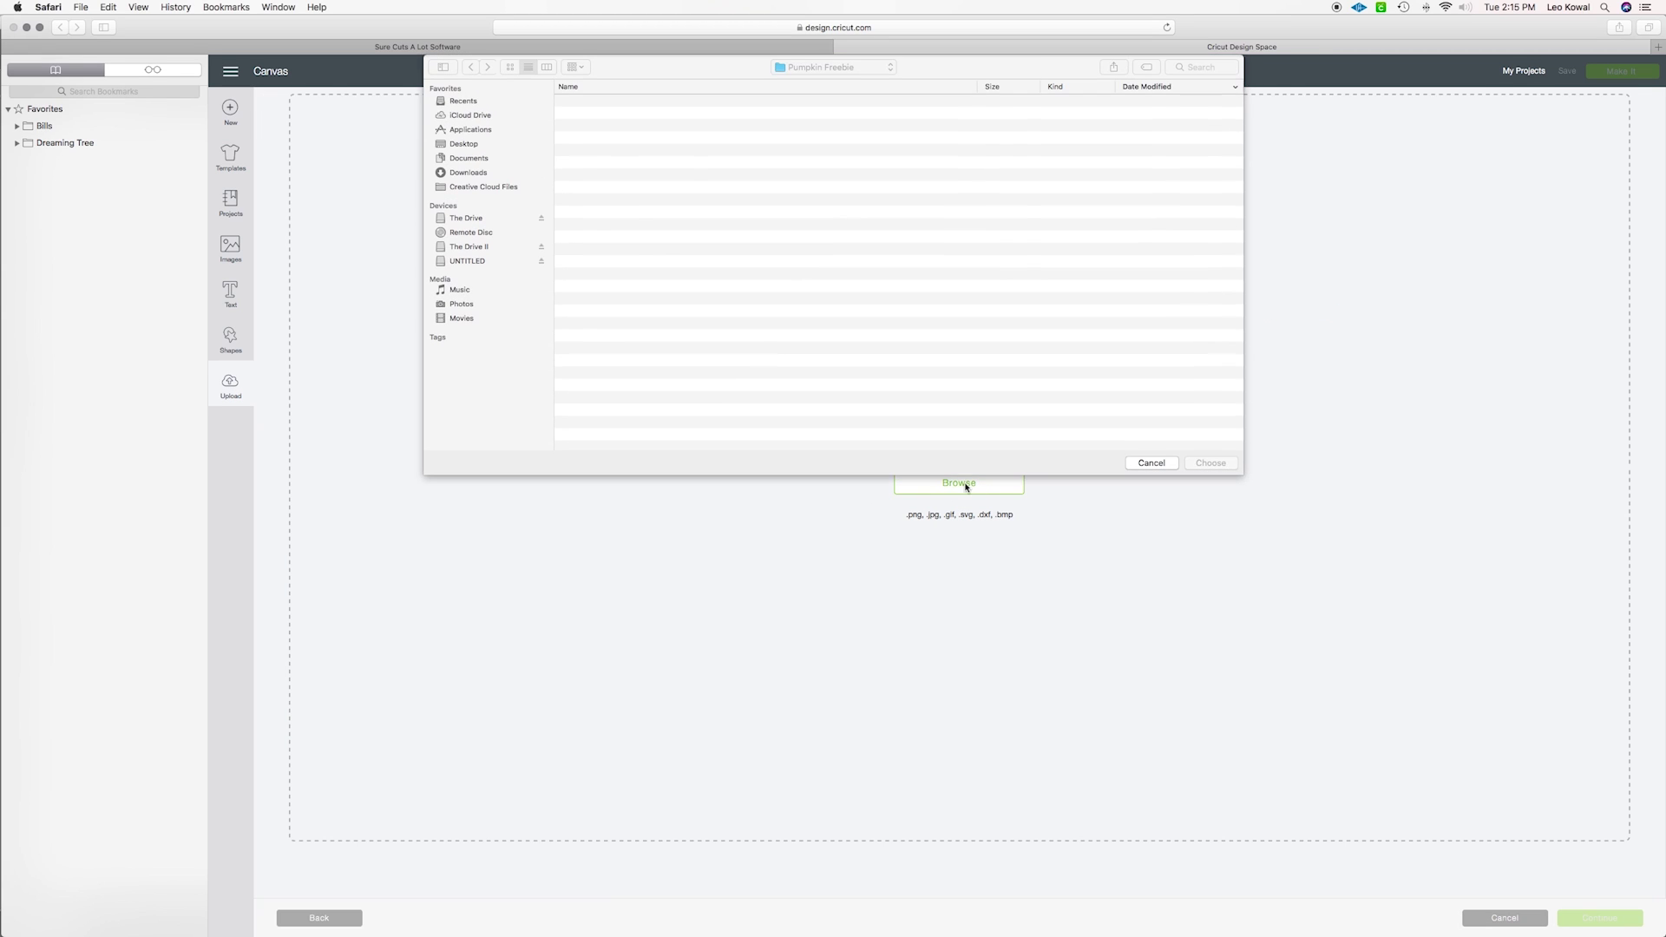
click(455, 144)
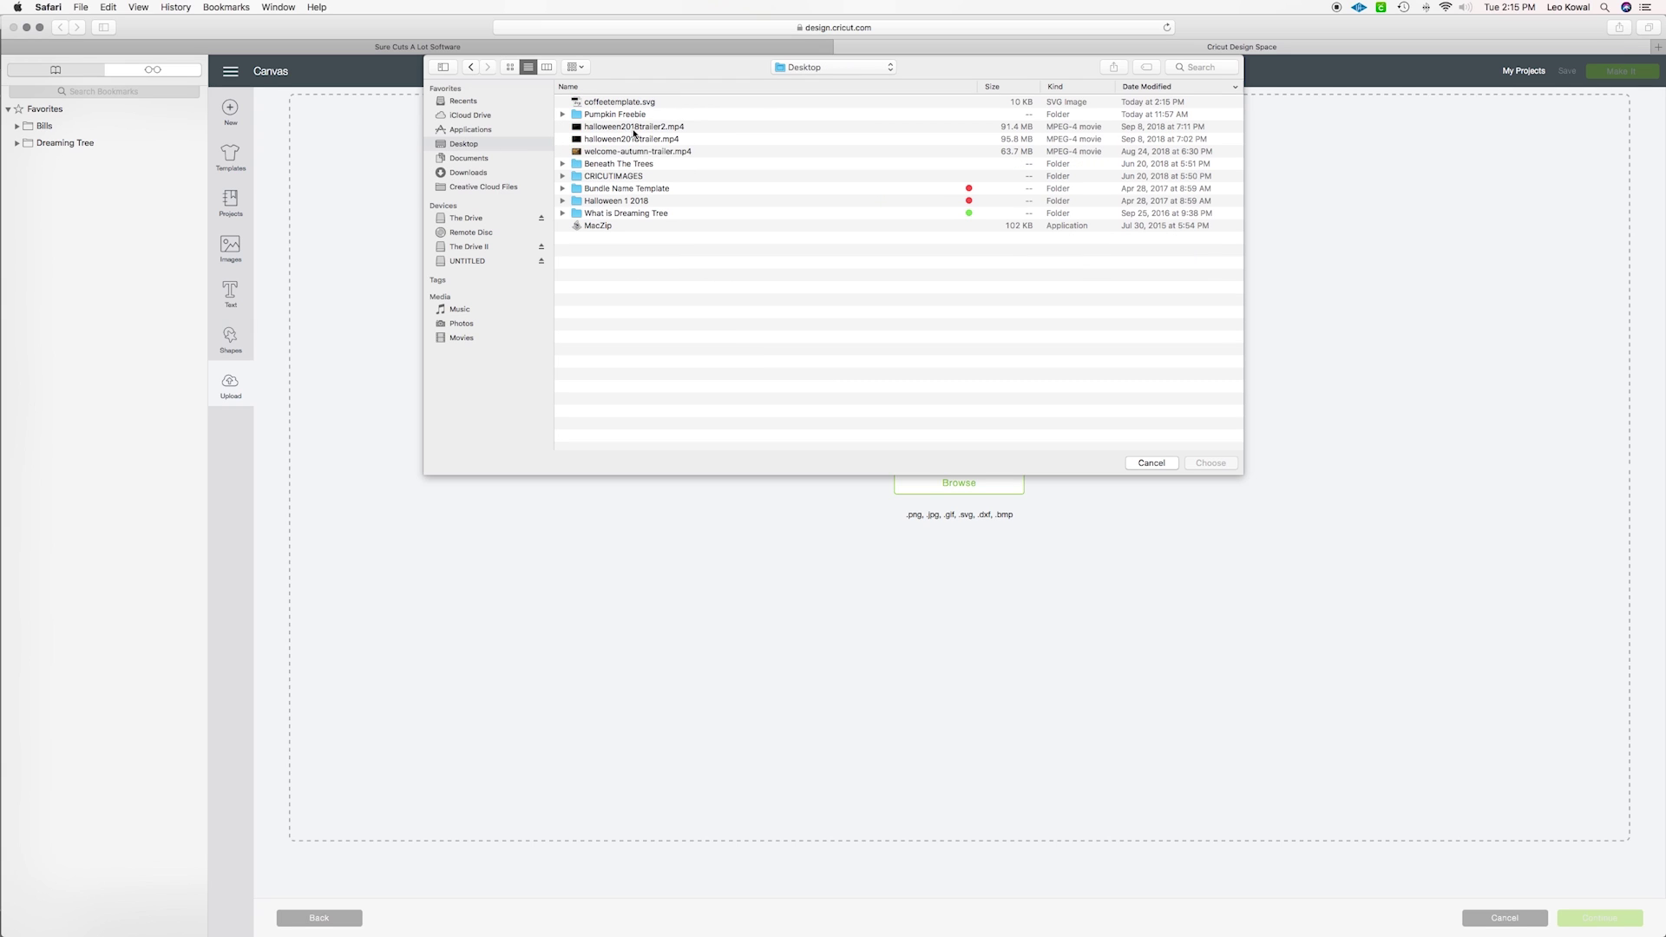
click(606, 104)
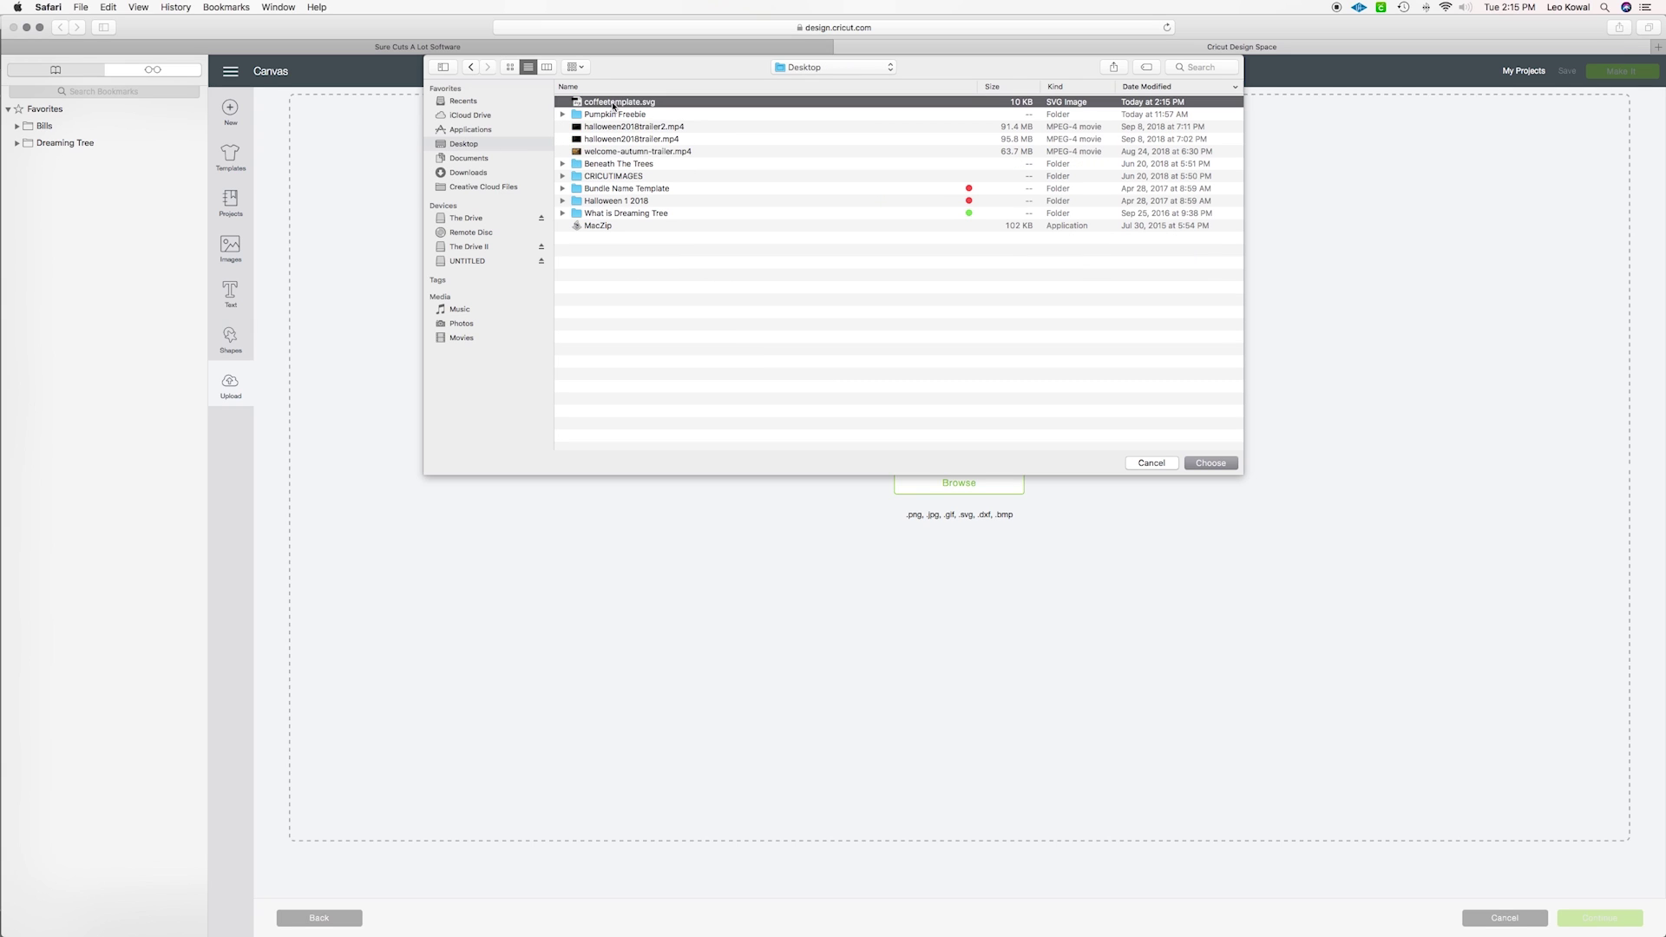
double_click(611, 104)
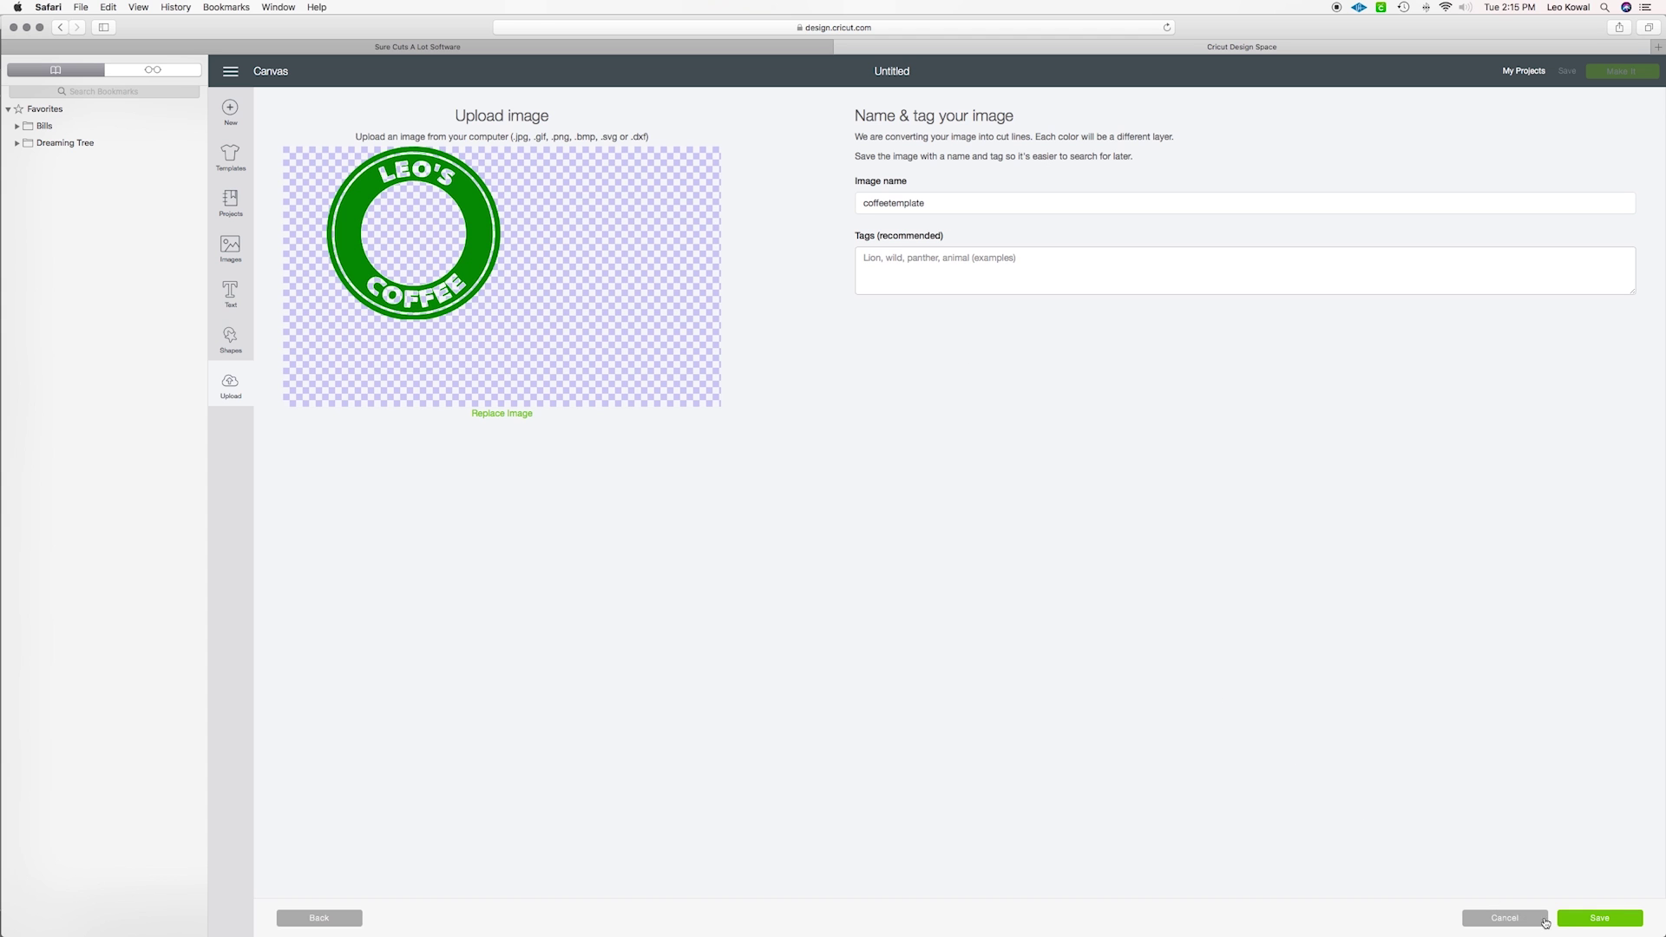
click(1599, 924)
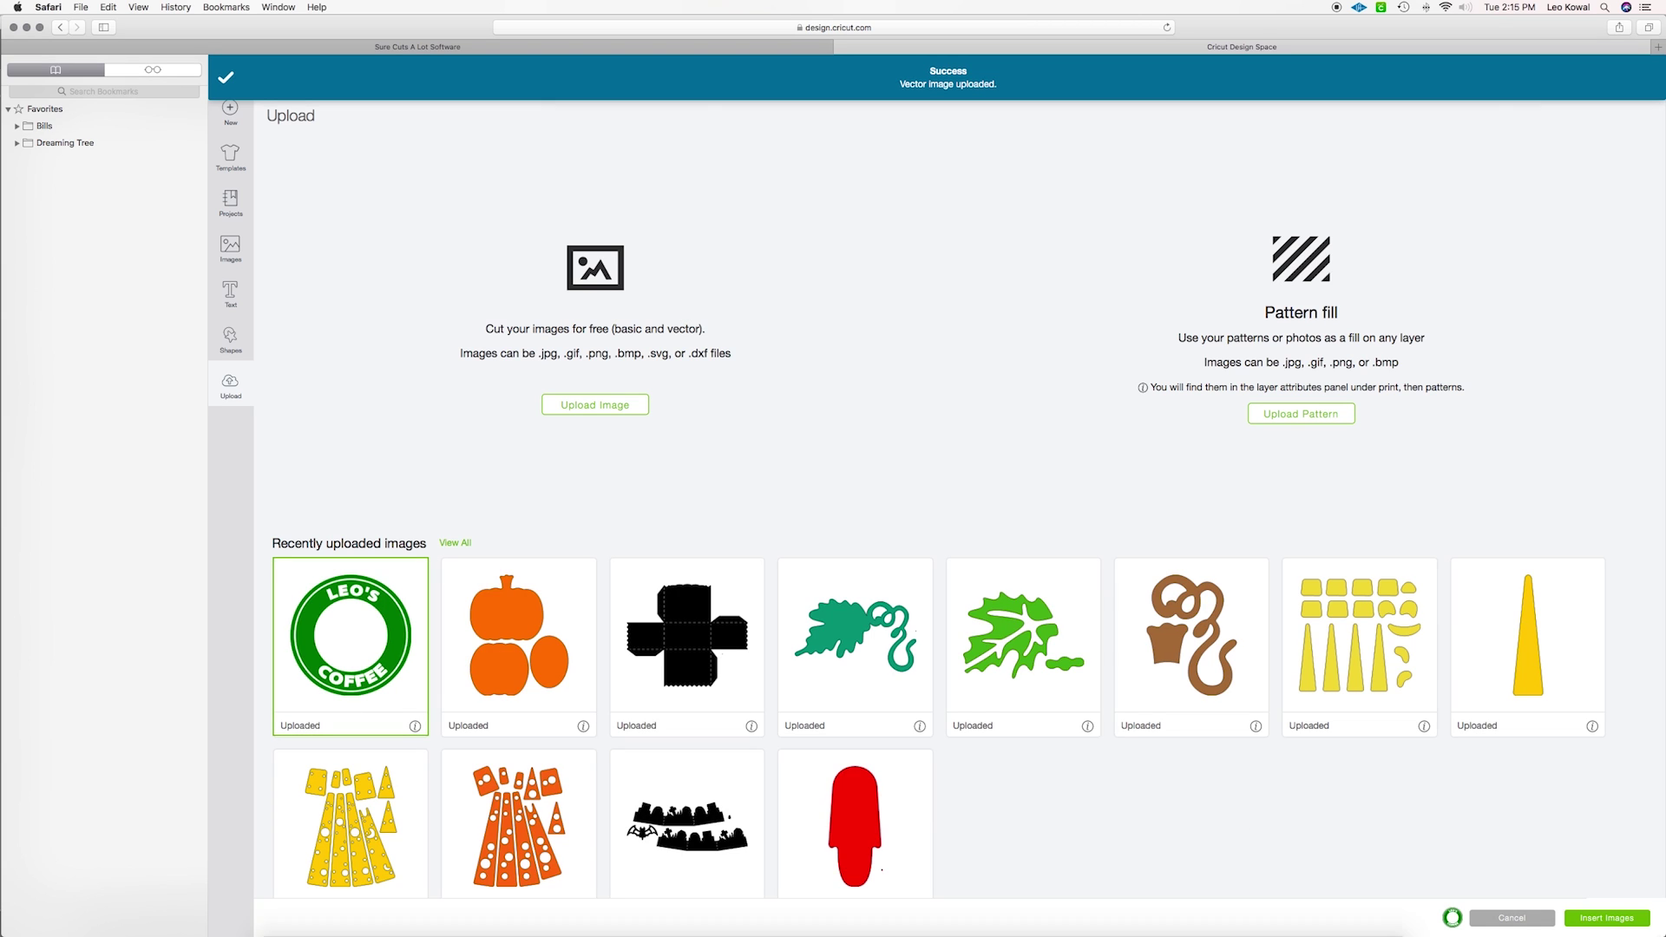
Insert the uploaded logo on the canvas, enlarged to about 8.63 in square and moved to about X 3.71, Y 2.13
click(1605, 918)
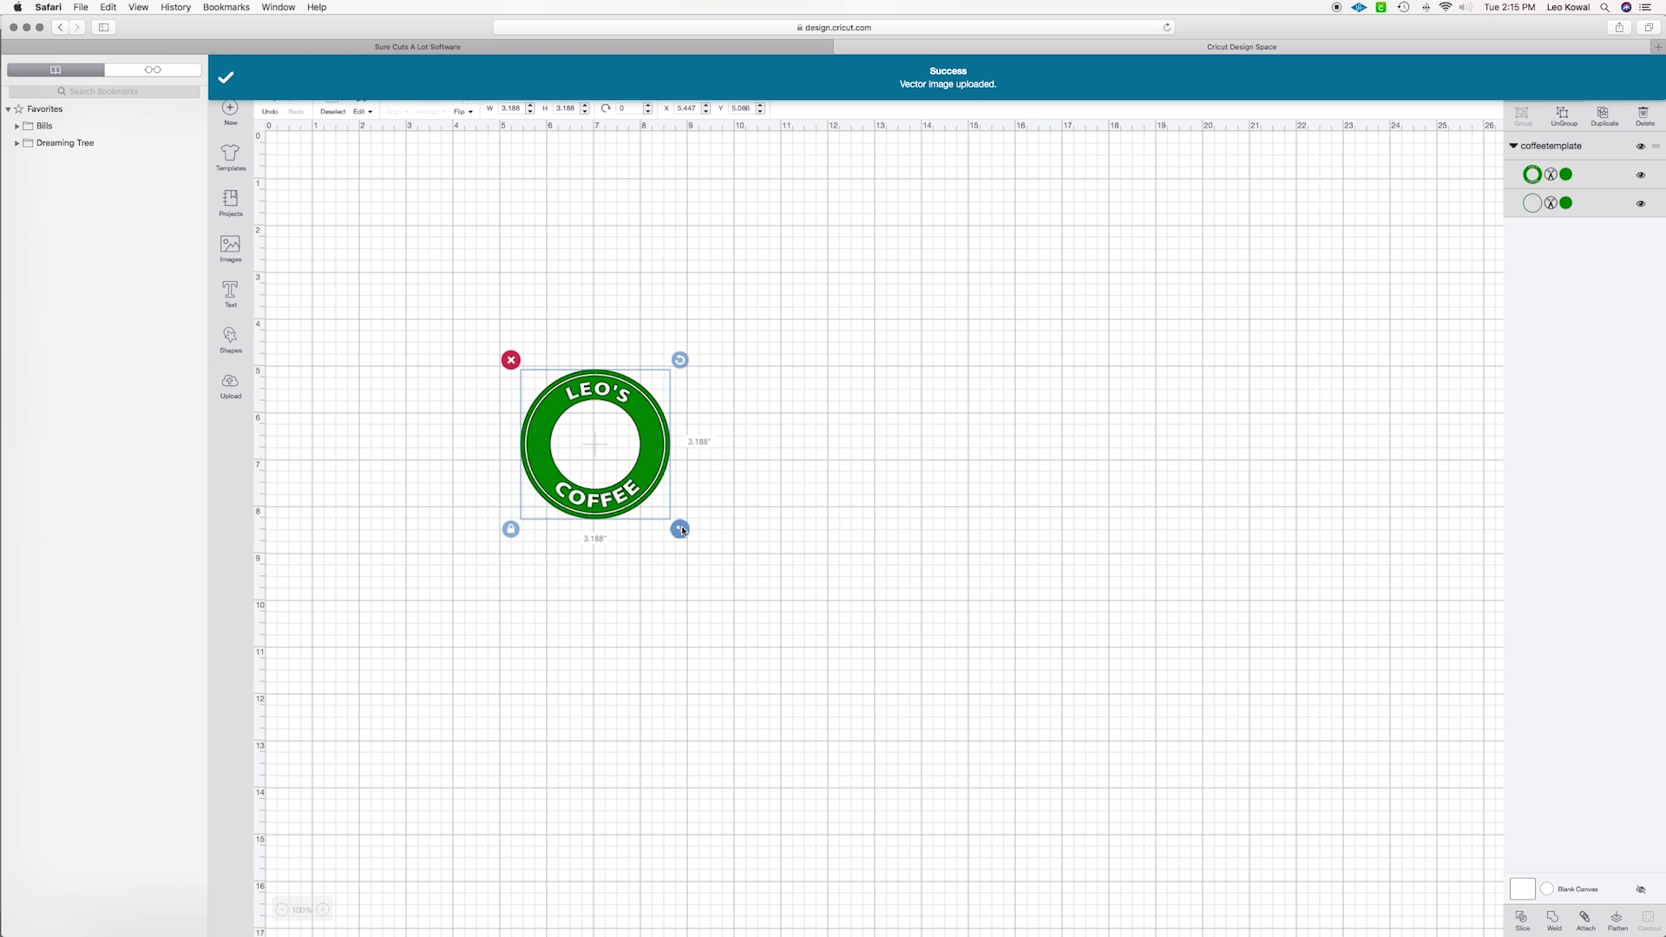
drag(680, 529, 1000, 680)
drag(884, 554, 805, 414)
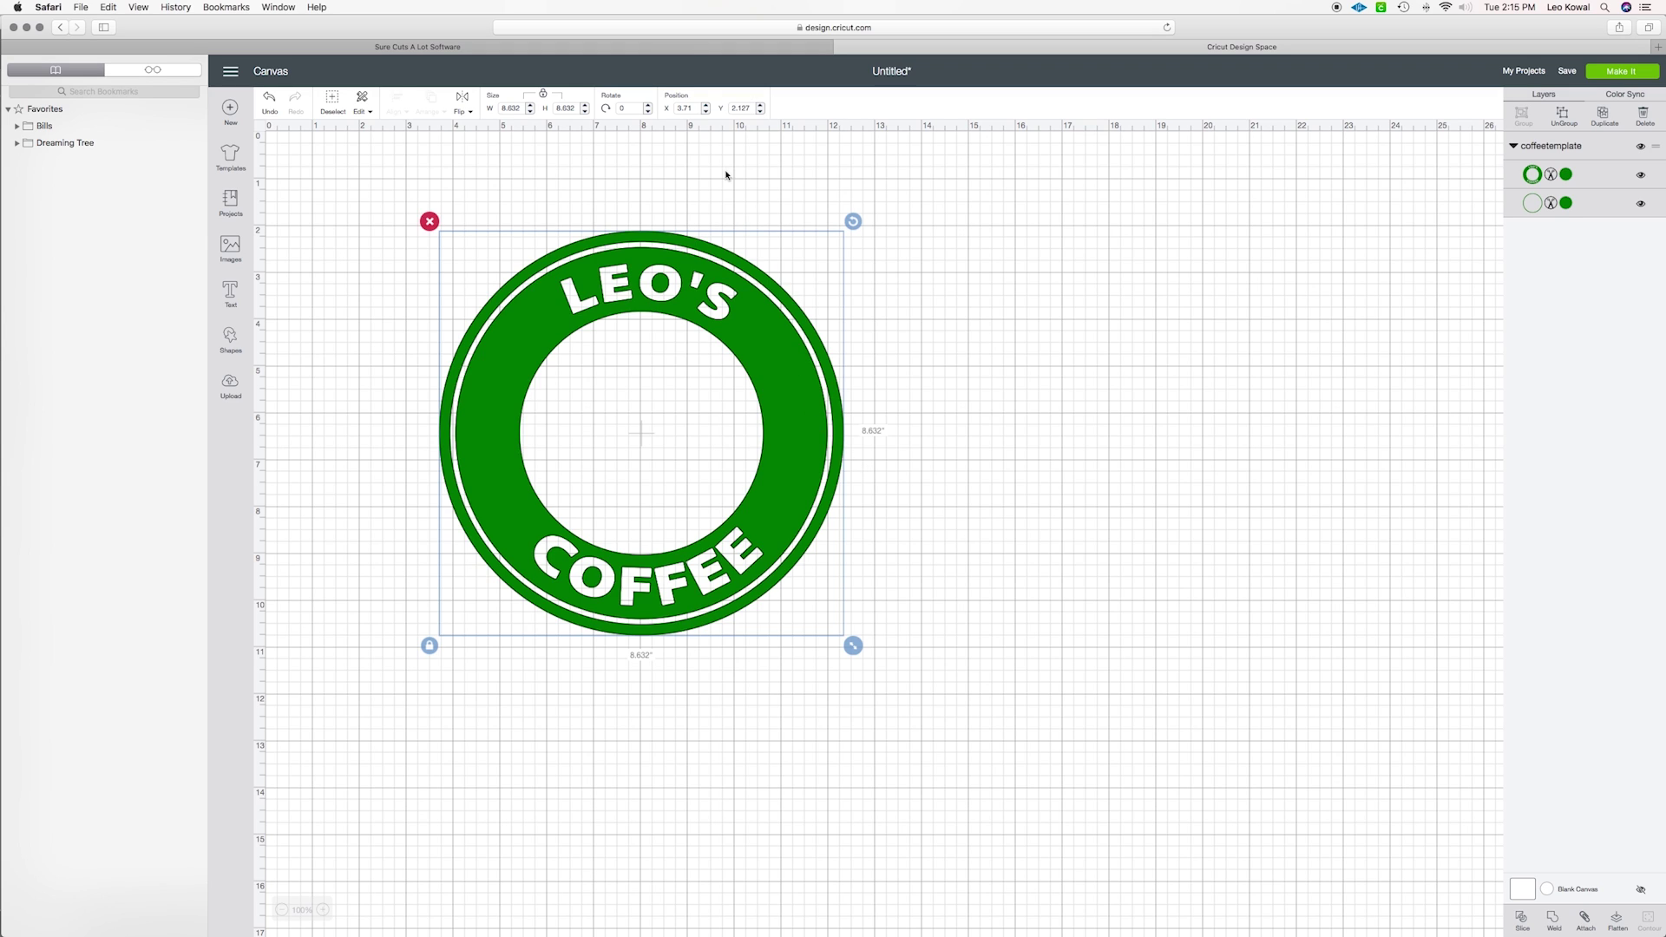
Return to the browser tab with the Sure Cuts A Lot product page and open 3dsvg.com in it
click(653, 49)
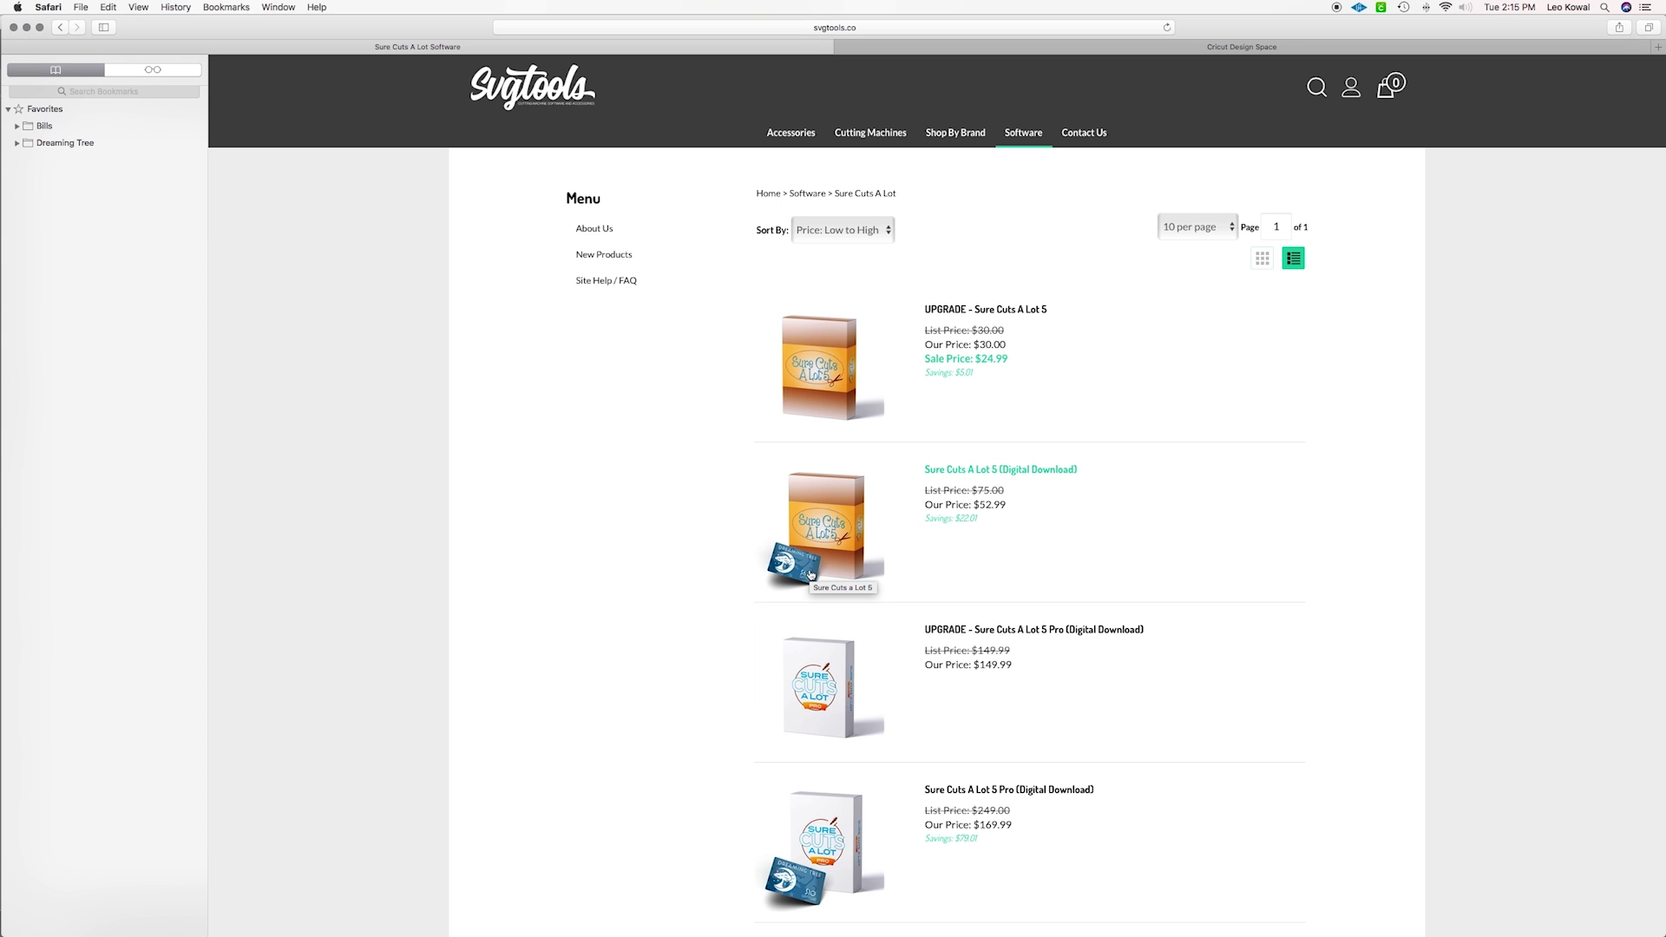
click(913, 50)
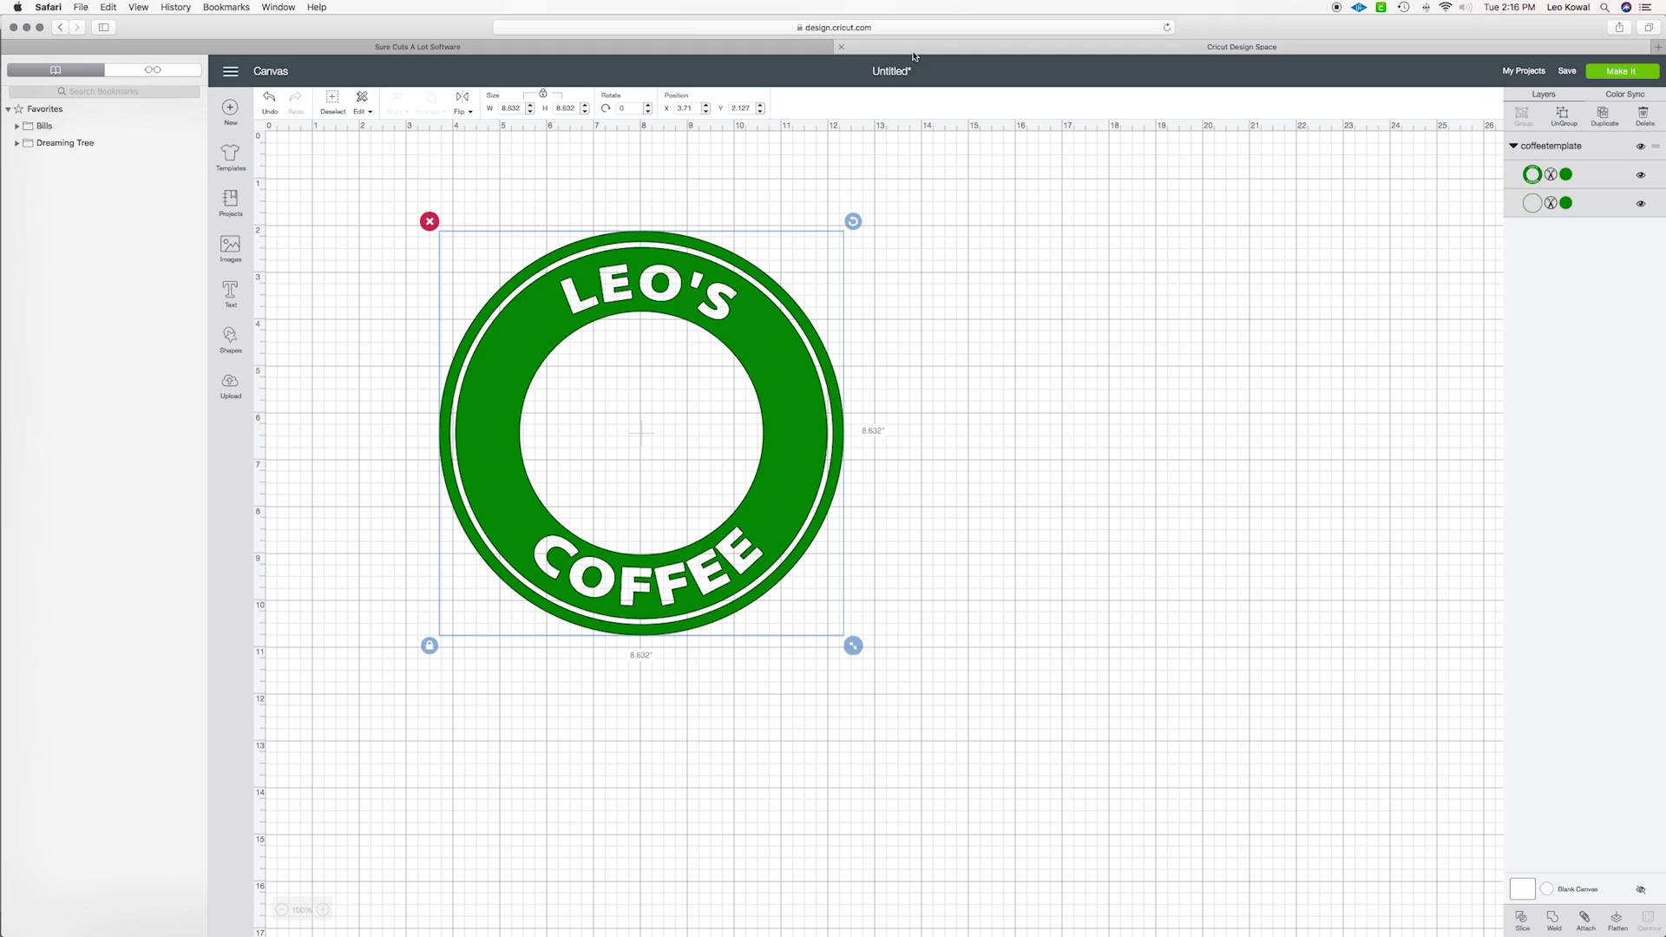
click(785, 47)
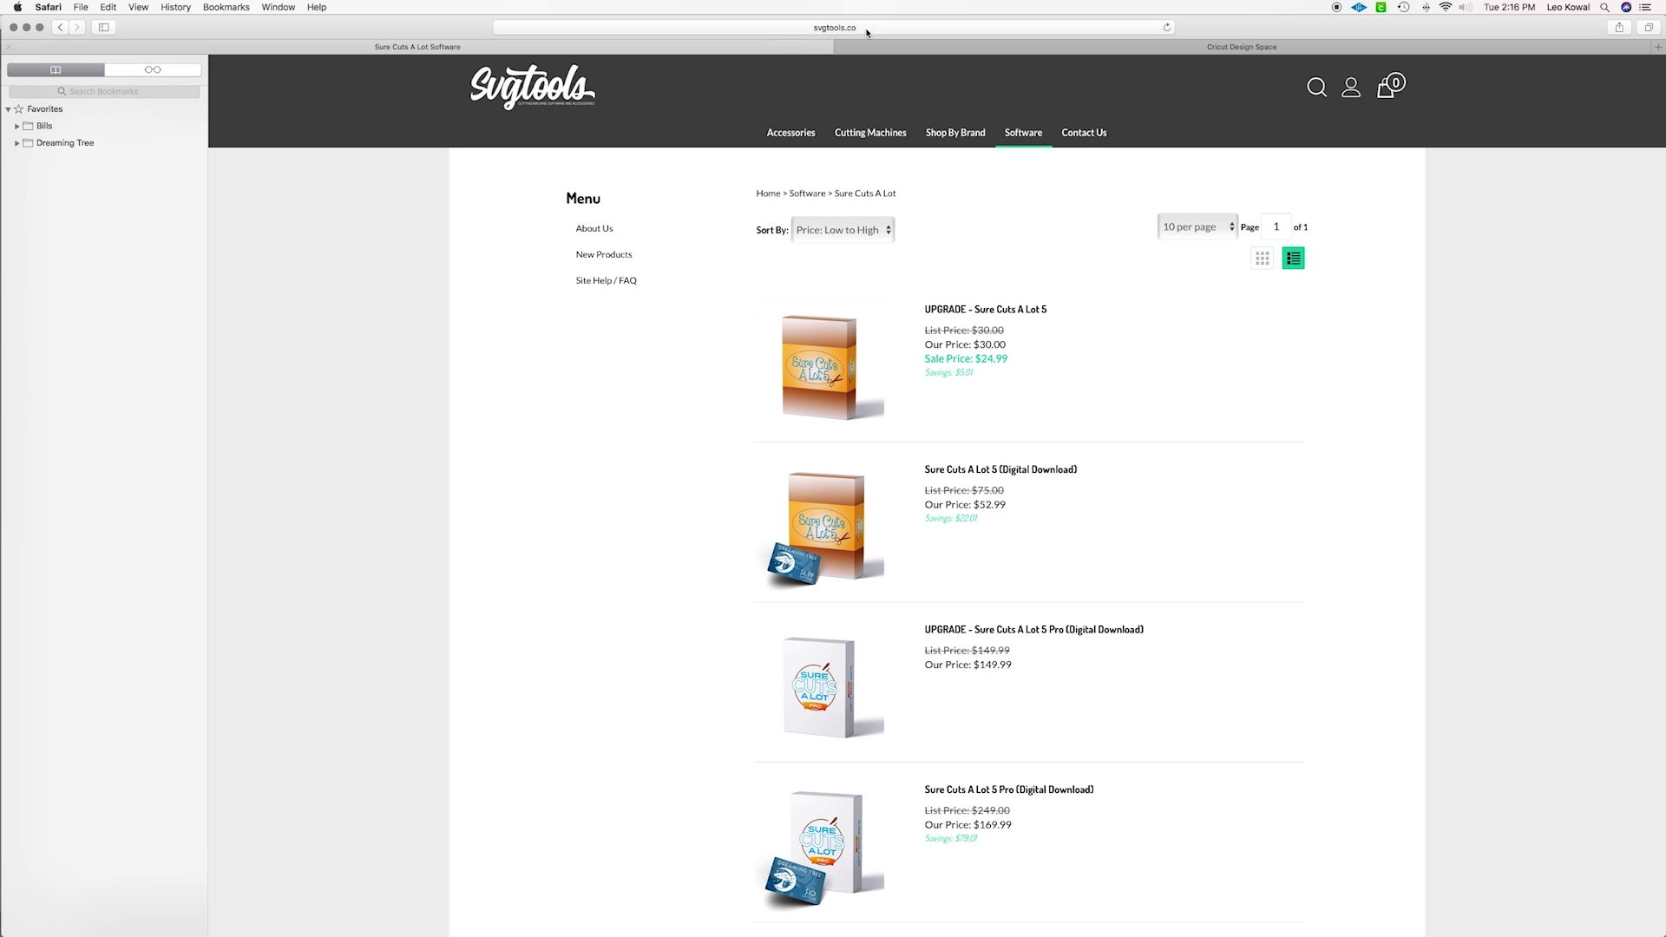
key(super+l)
text(sdsvg.com)
key(Return)
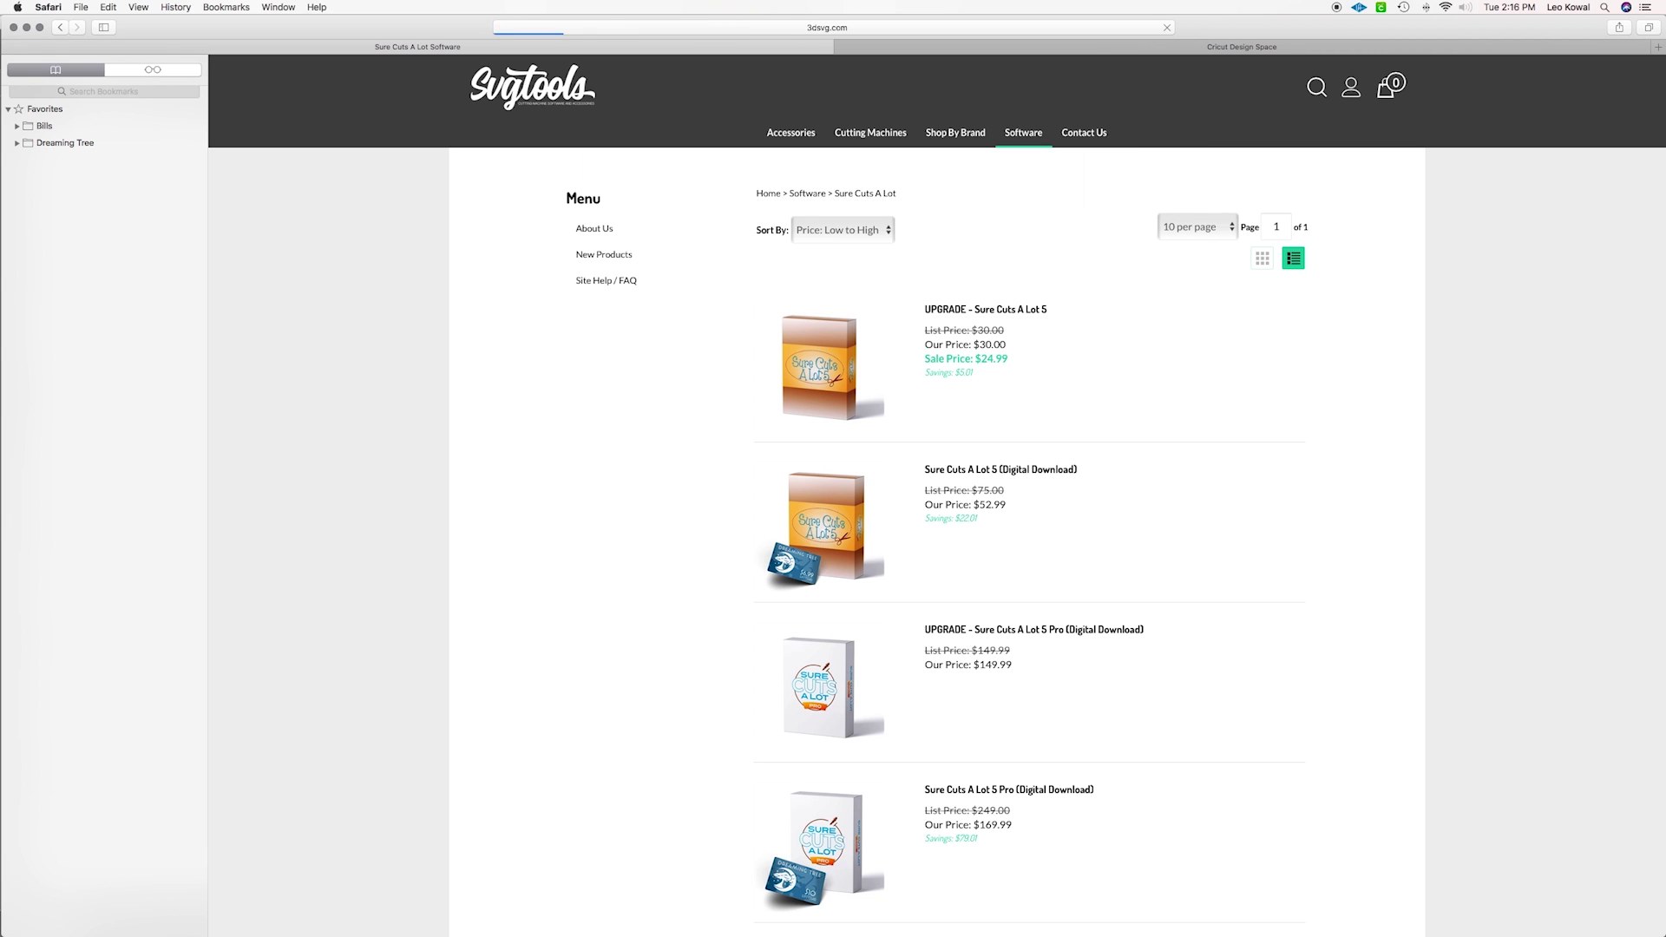